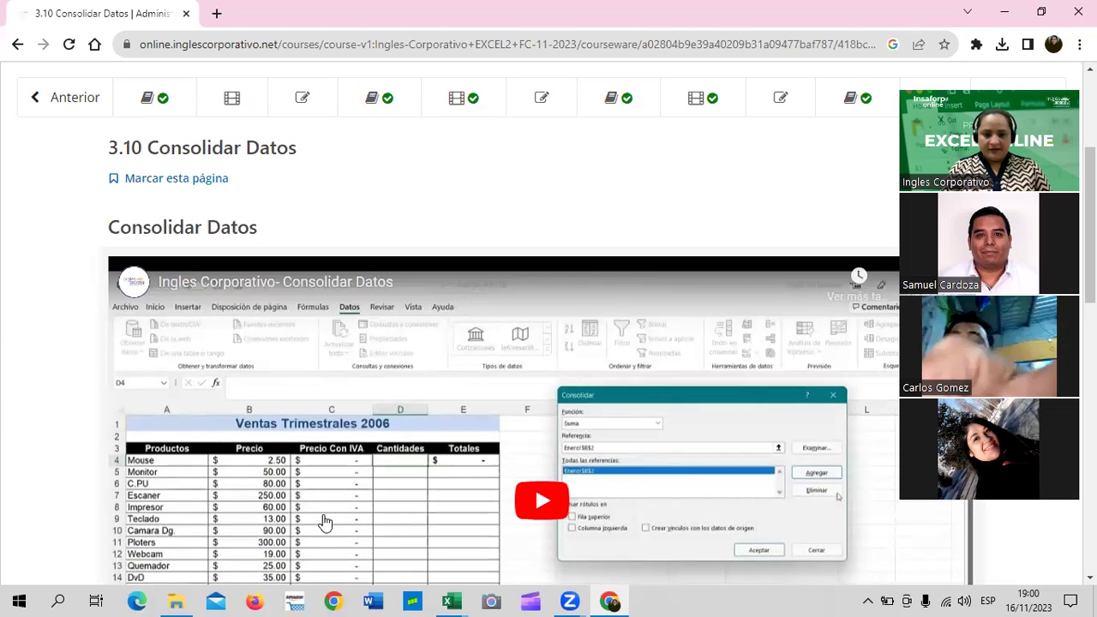
- Bring the Consolidar Notas folder window in front of the Consolidar Datos lesson page
{"action": "mouse_move", "coordinate": [183, 597]}
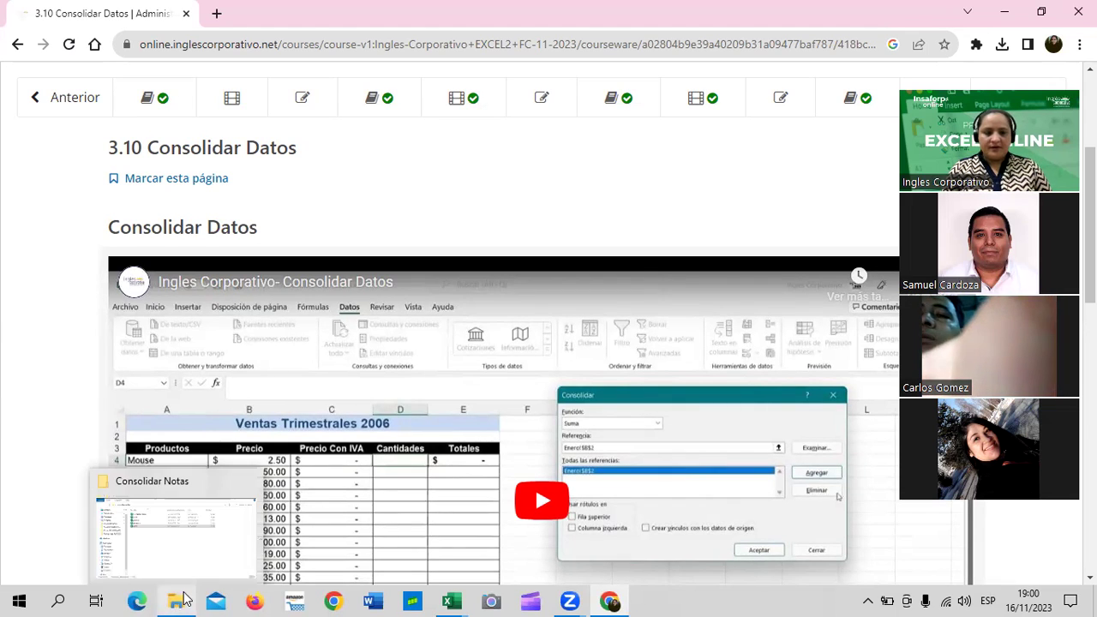
{"action": "left_click", "coordinate": [184, 562]}
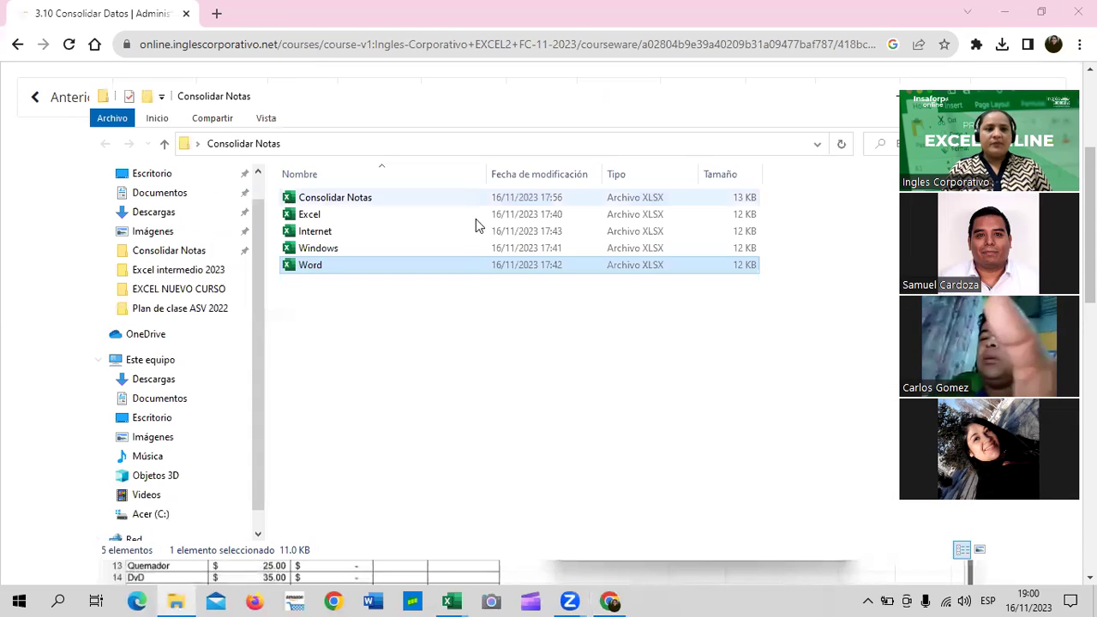
- Clear the folder selection and switch between the course page and the Consolidar Notas folder
{"action": "left_click", "coordinate": [461, 349]}
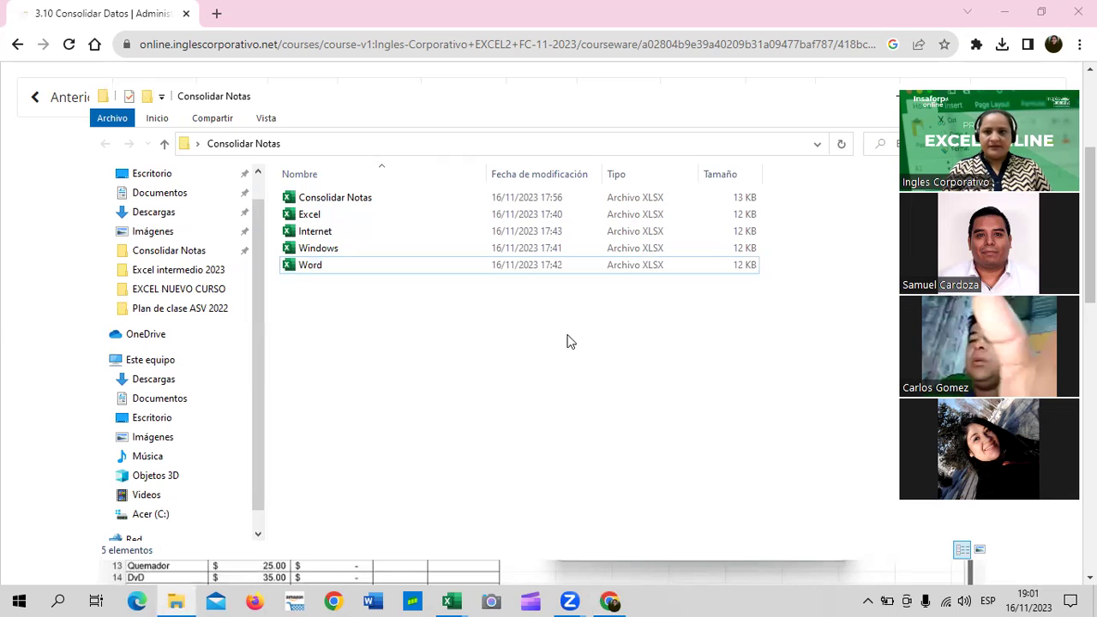
{"action": "left_click", "coordinate": [66, 377]}
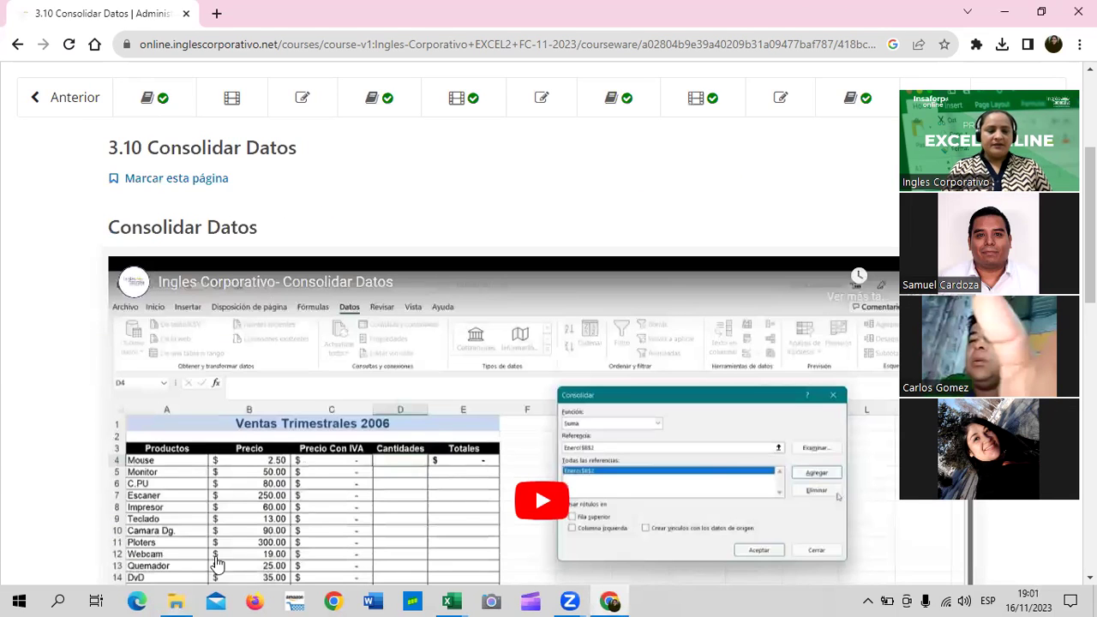
{"action": "left_click", "coordinate": [176, 600]}
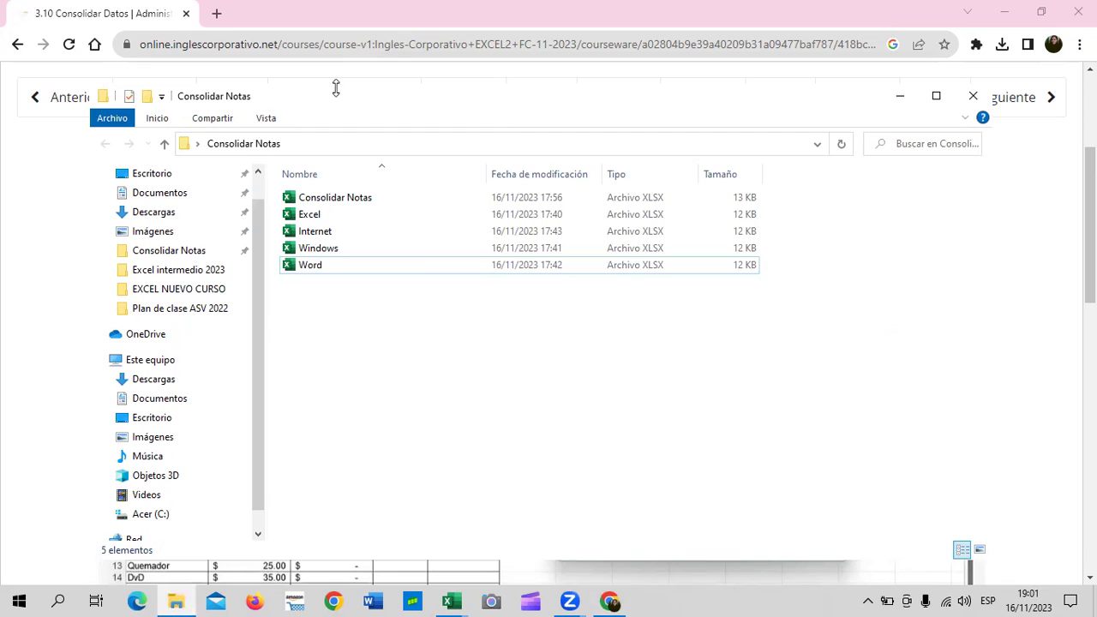
- Select the Consolidar Notas, Excel, Internet, Windows and Word workbooks in turn, then minimize the folder
{"action": "left_click", "coordinate": [356, 206]}
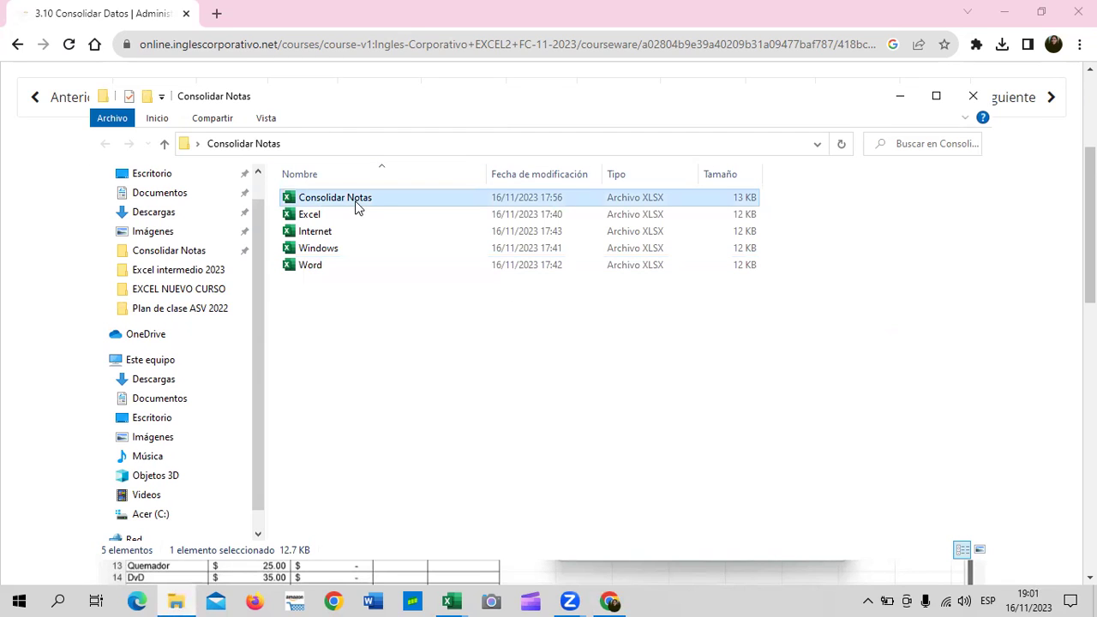
{"action": "left_click", "coordinate": [309, 218]}
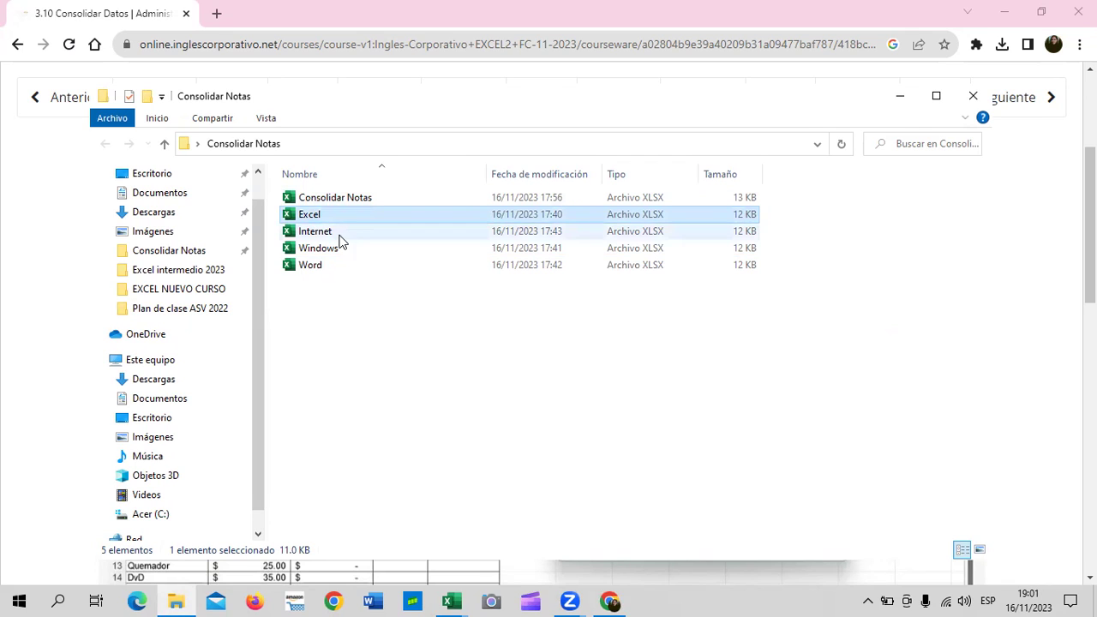
{"action": "left_click", "coordinate": [335, 240]}
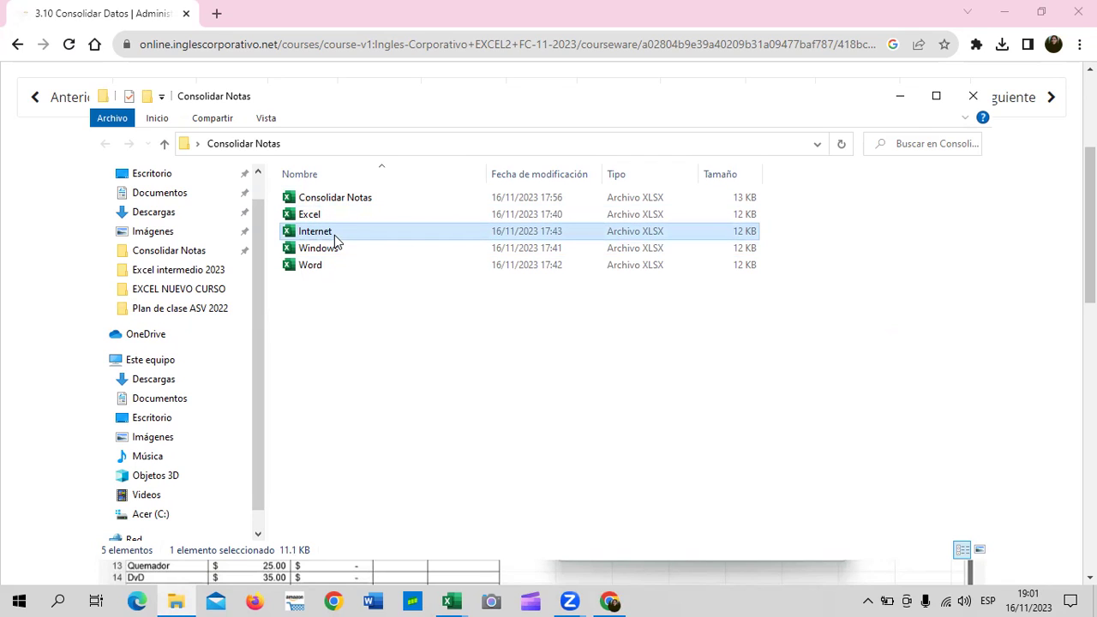
{"action": "left_click", "coordinate": [328, 253]}
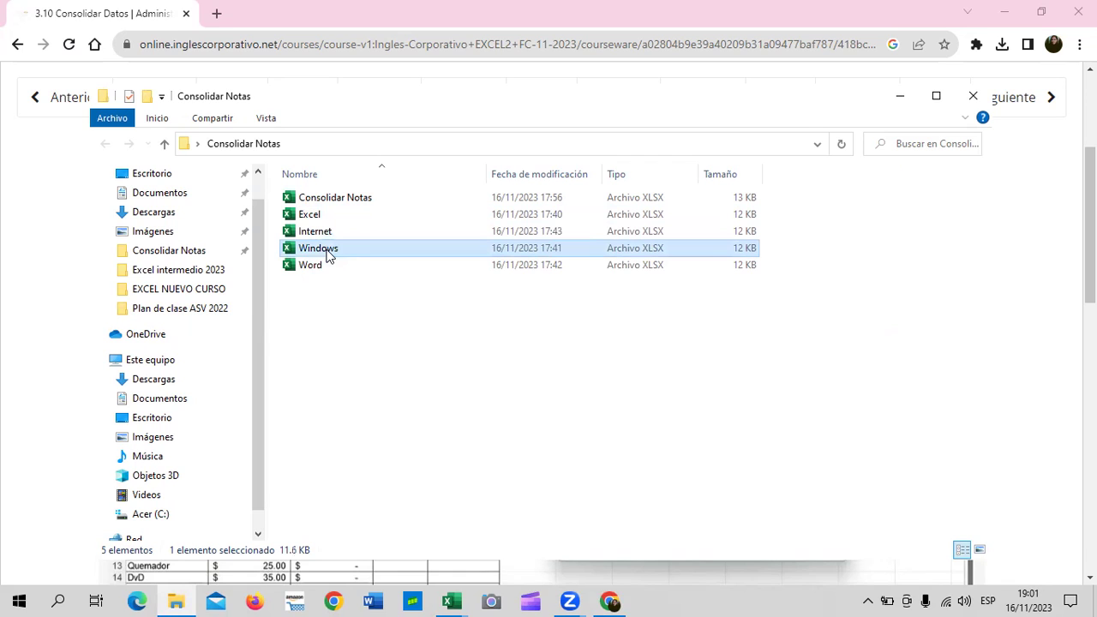
{"action": "left_click", "coordinate": [313, 270]}
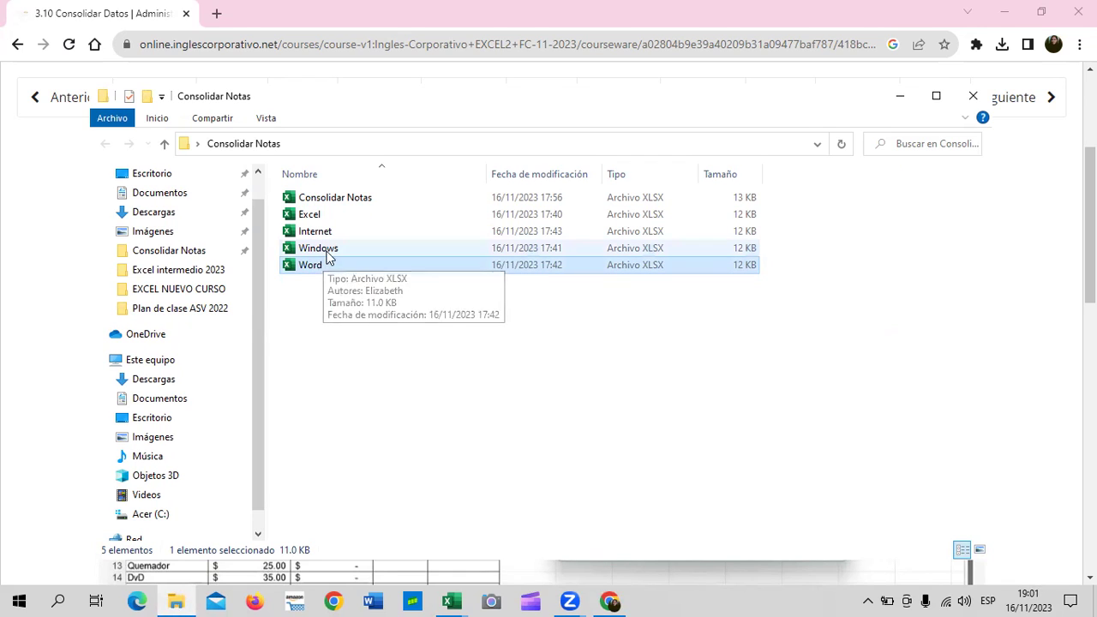
{"action": "left_click", "coordinate": [178, 600]}
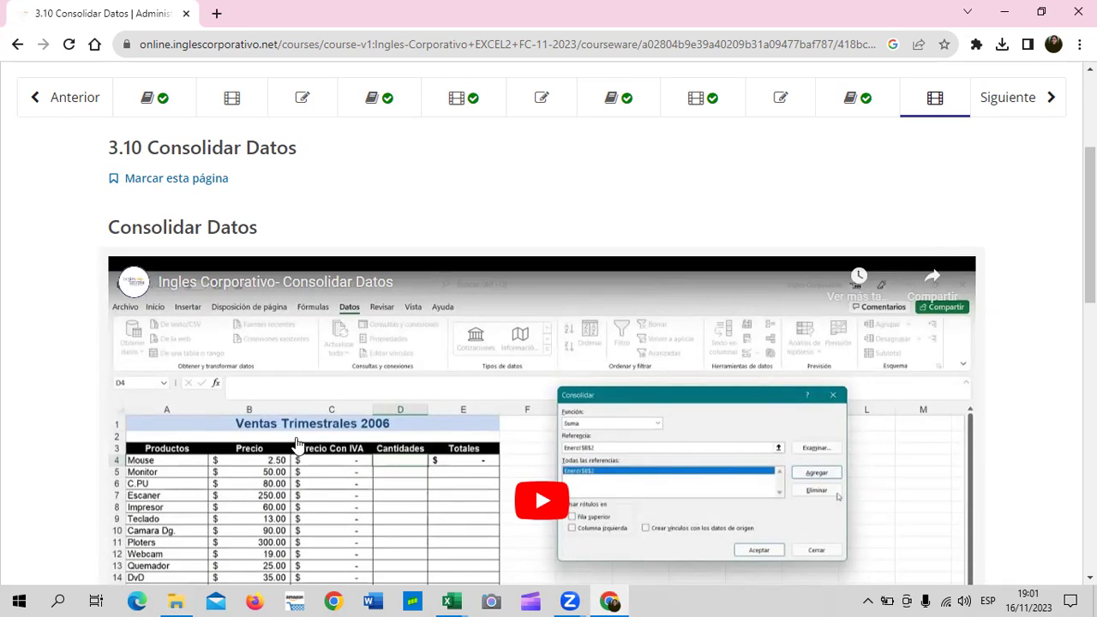
- Scroll down to the lesson video and bring the Excel grades workbook to the front
{"action": "scroll", "coordinate": [501, 403], "scroll_direction": "down", "scroll_amount": 2}
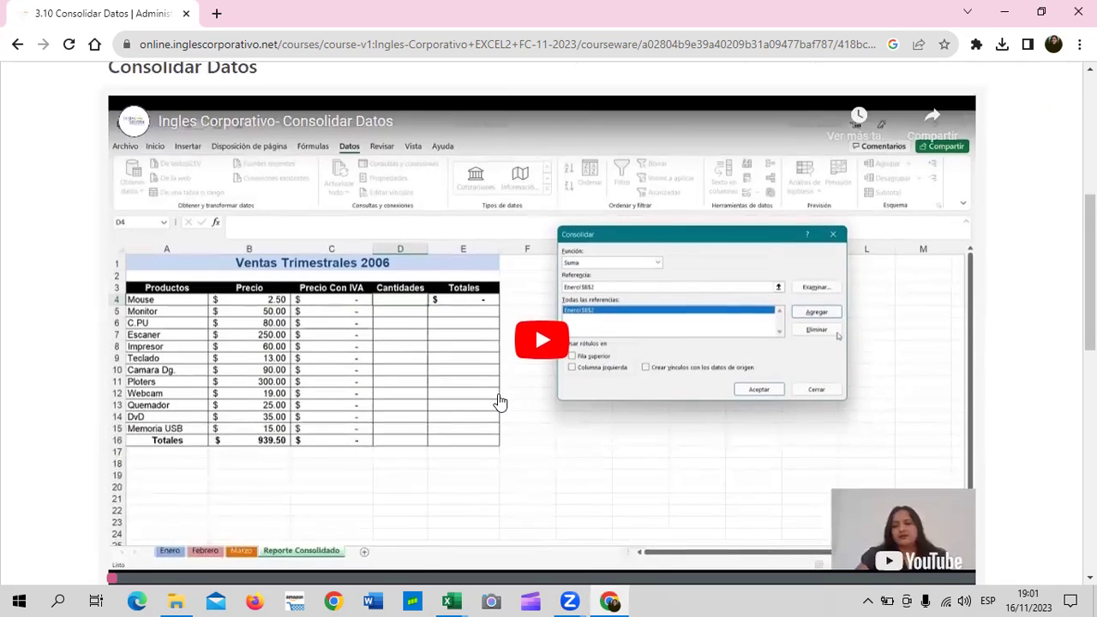
{"action": "scroll", "coordinate": [500, 403], "scroll_direction": "down", "scroll_amount": 1}
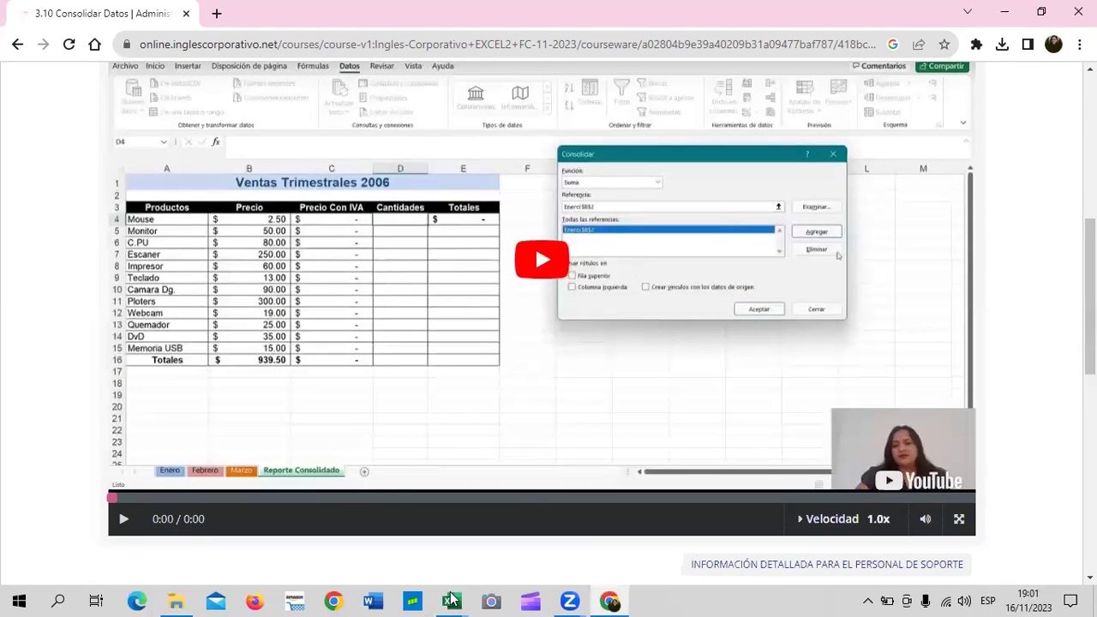
{"action": "mouse_move", "coordinate": [464, 597]}
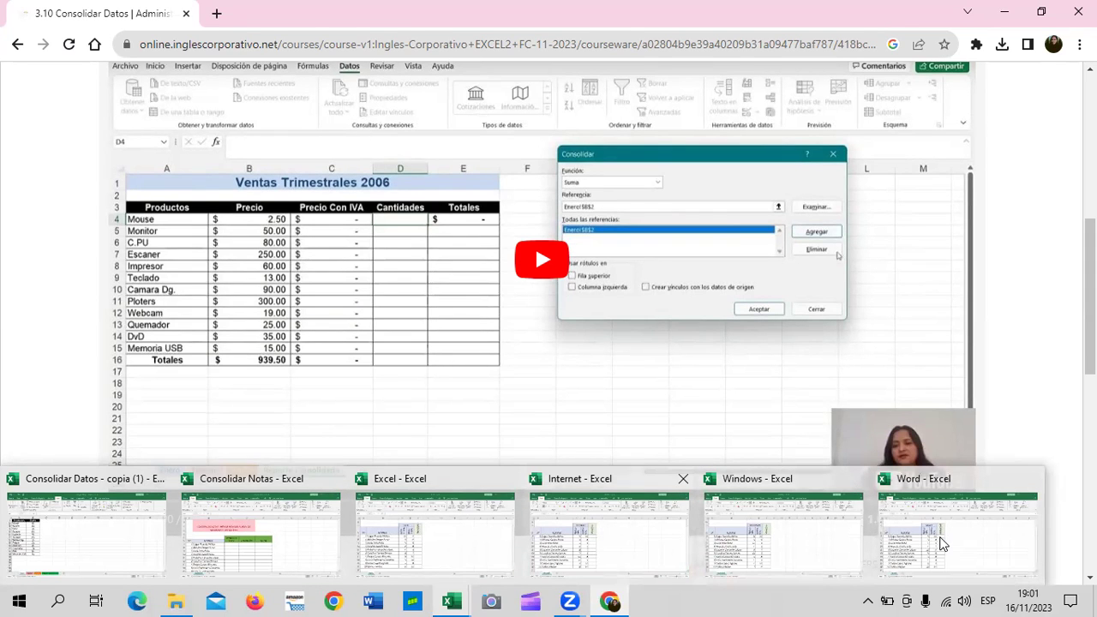
{"action": "left_click", "coordinate": [515, 514]}
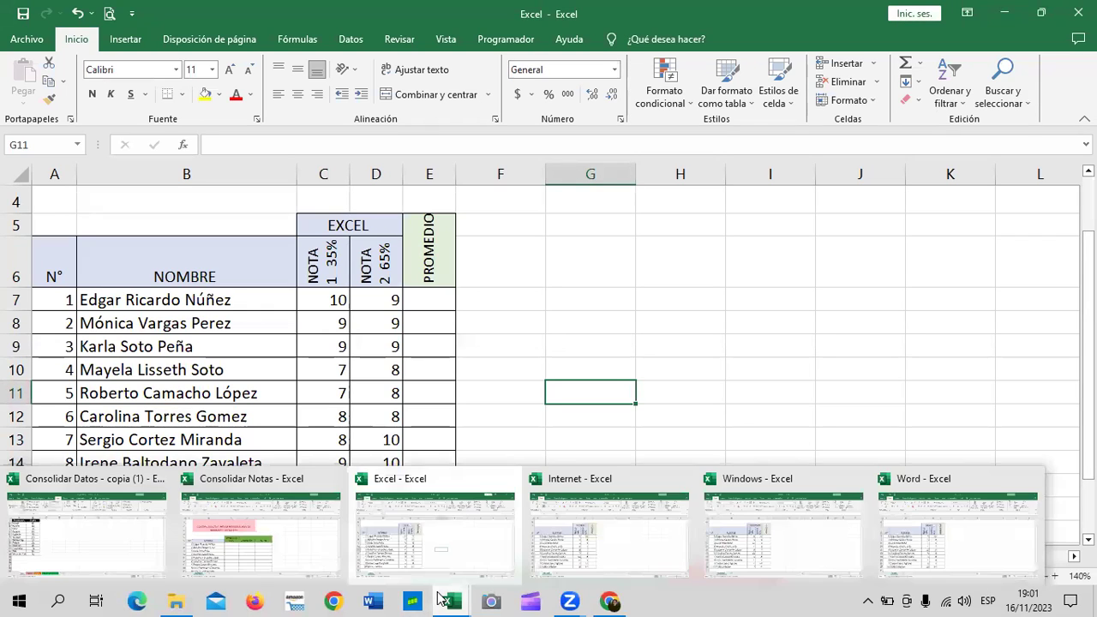
- Switch to the Consolidar Notas workbook and look over its PROMEDIO sheet
{"action": "left_click", "coordinate": [286, 546]}
{"action": "scroll", "coordinate": [454, 390], "scroll_direction": "down", "scroll_amount": 2}
{"action": "scroll", "coordinate": [475, 384], "scroll_direction": "up", "scroll_amount": 2}
{"action": "scroll", "coordinate": [493, 377], "scroll_direction": "down", "scroll_amount": 2}
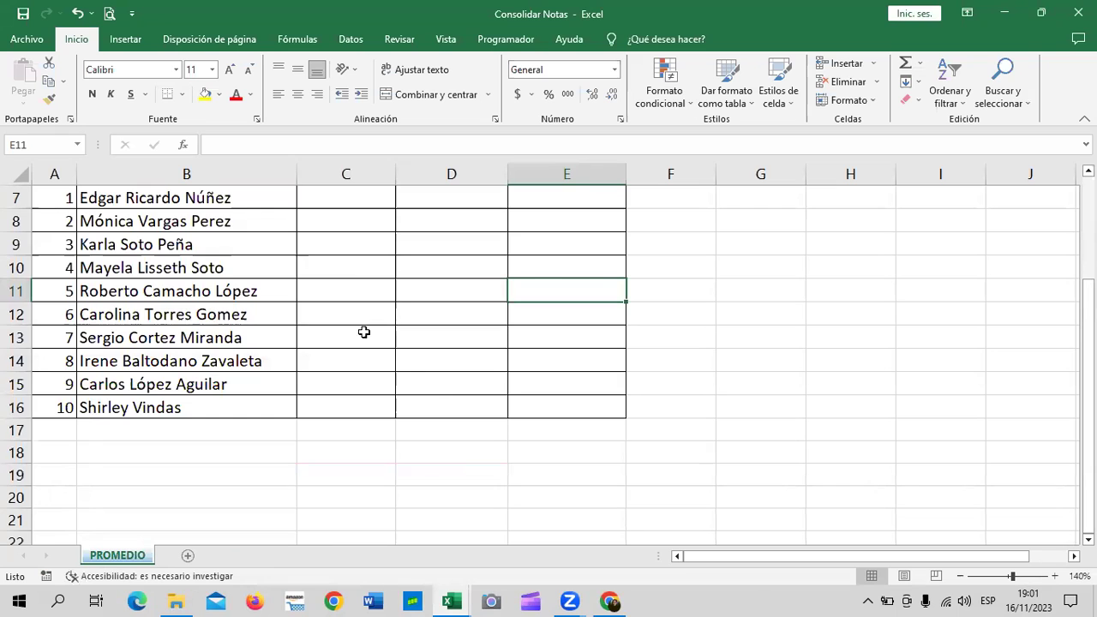
{"action": "scroll", "coordinate": [360, 365], "scroll_direction": "up", "scroll_amount": 2}
- Select cells C7, D7 and E7 under PROMEDIO FINAL, CONDICIÓN and BECAS, then reopen the folder window
{"action": "left_click", "coordinate": [358, 356]}
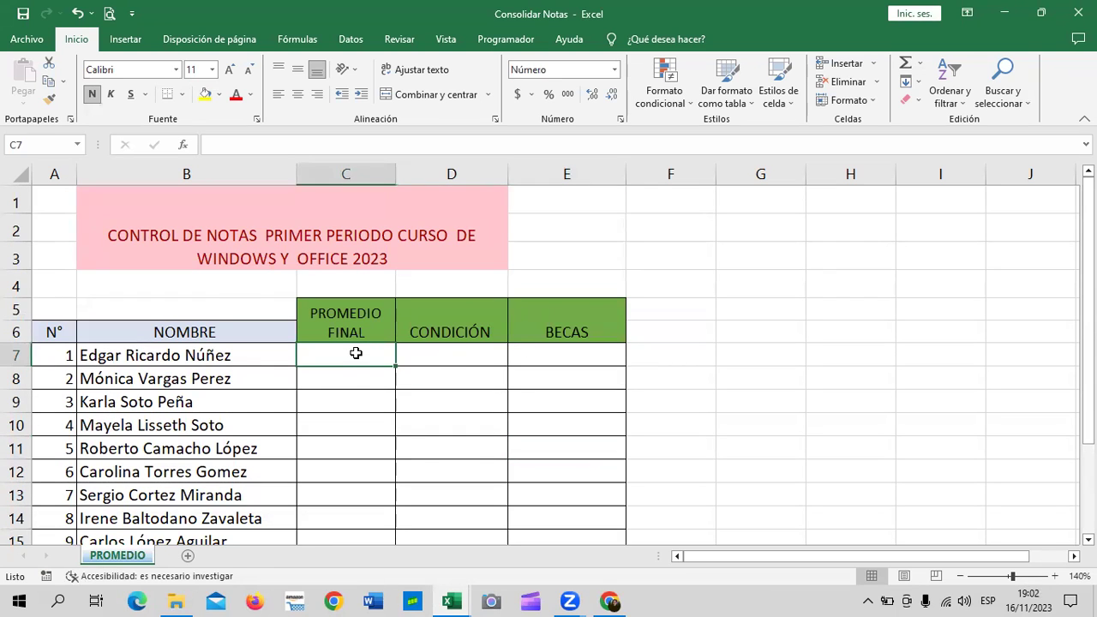
{"action": "left_click", "coordinate": [434, 353]}
{"action": "left_click", "coordinate": [581, 351]}
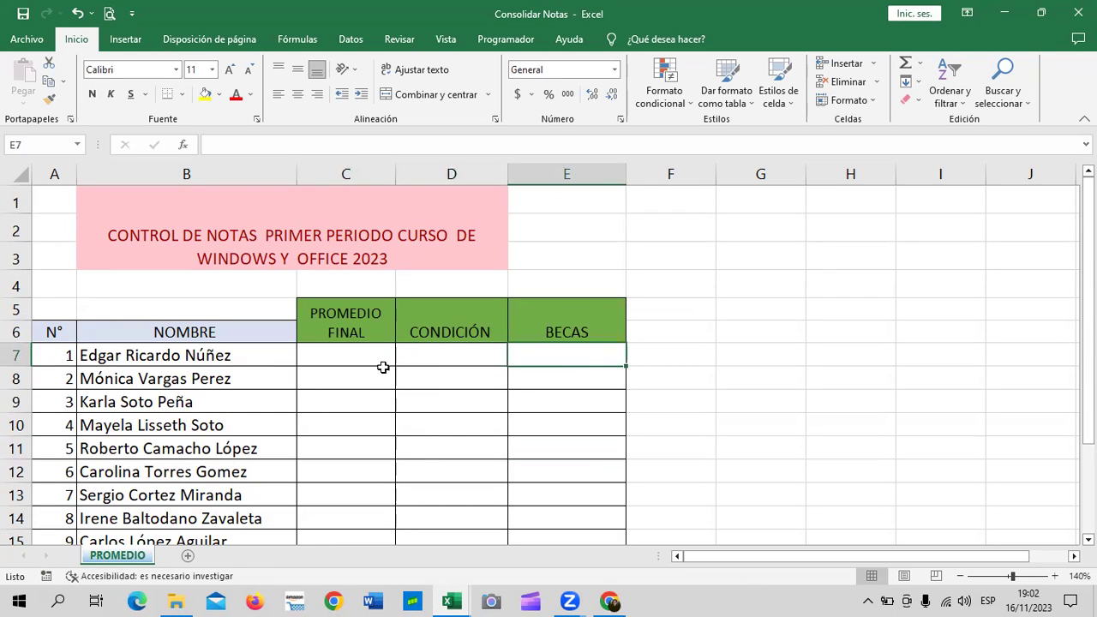
{"action": "scroll", "coordinate": [357, 385], "scroll_direction": "down", "scroll_amount": 1}
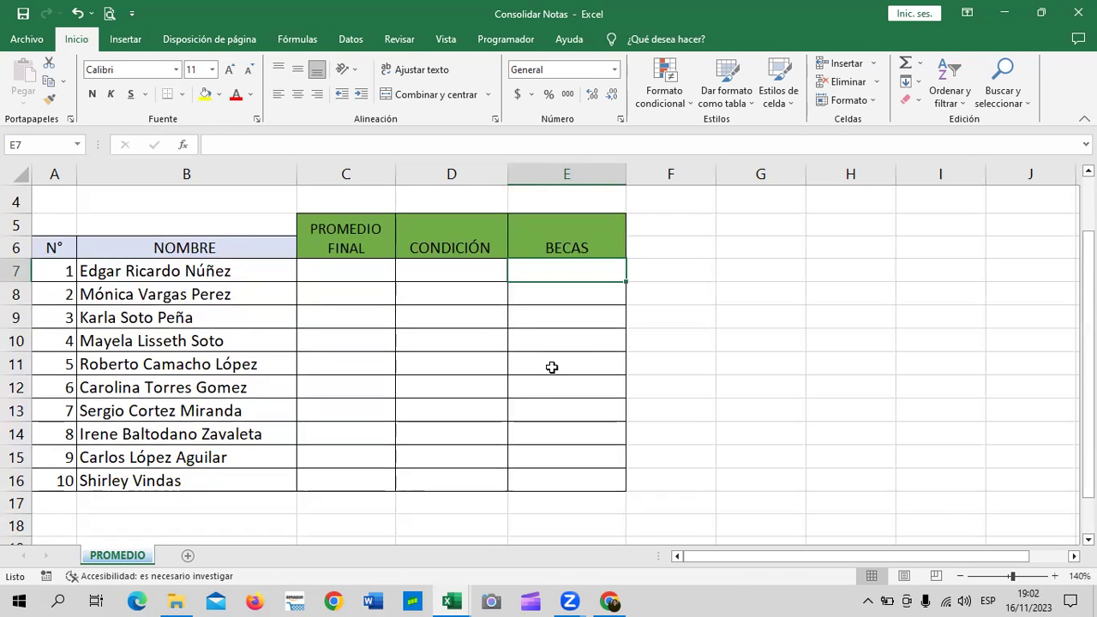
{"action": "left_click", "coordinate": [175, 600]}
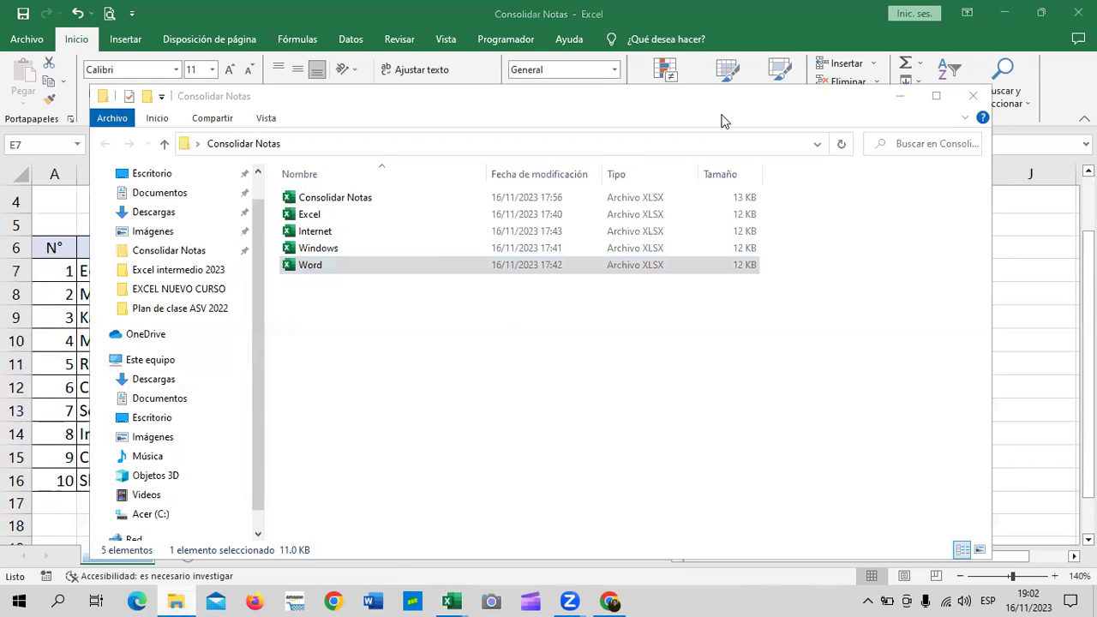
- Dismiss the recent-folders jump list and close the Consolidar Notas folder window
{"action": "key", "text": "super+alt+2"}
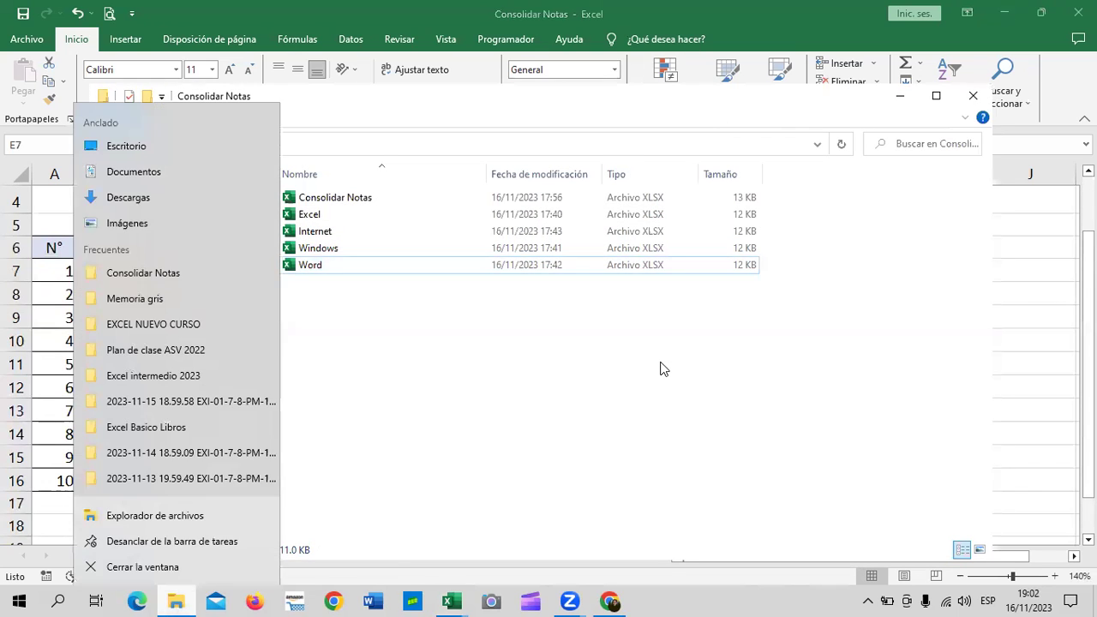
{"action": "left_click", "coordinate": [561, 396]}
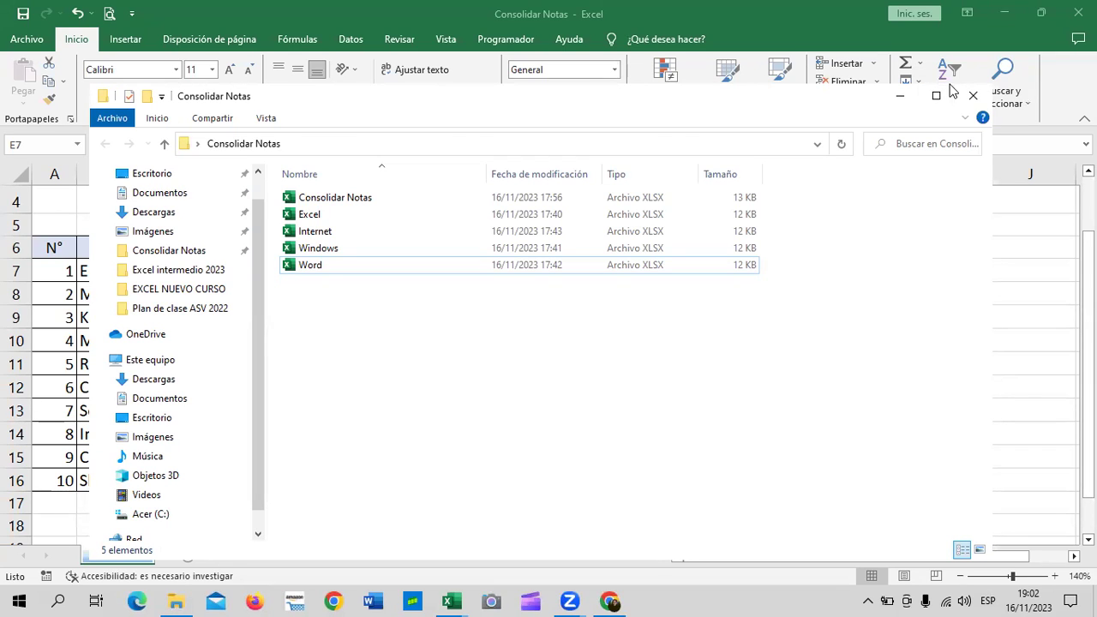
{"action": "left_click", "coordinate": [972, 95]}
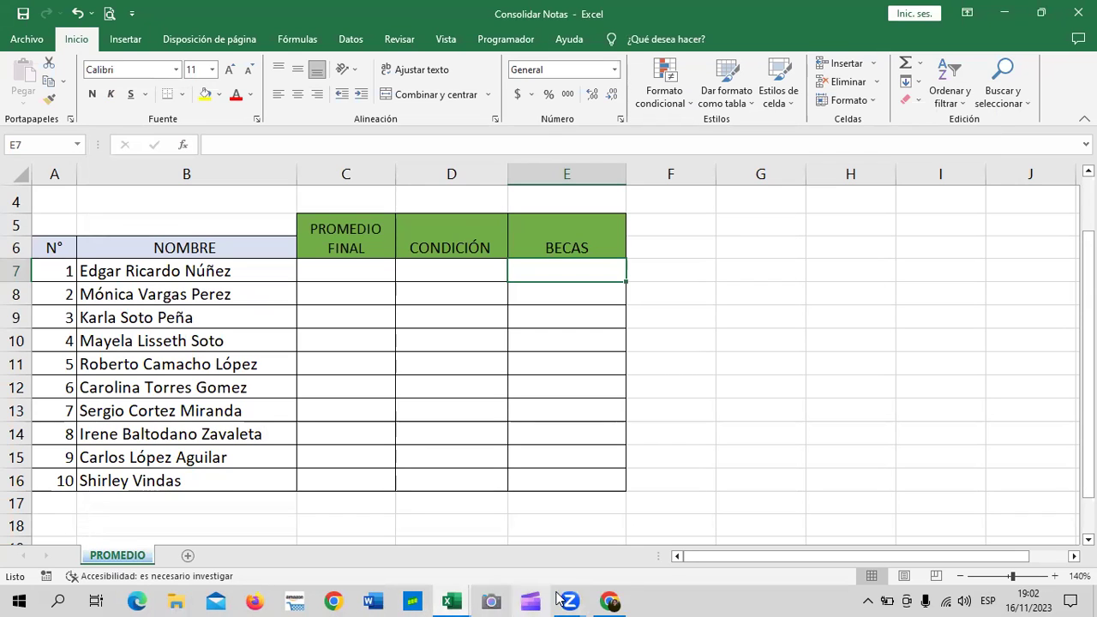
- Return to the Consolidar Notas workbook, select cell C7 and show the Datos tab tools
{"action": "left_click", "coordinate": [450, 600]}
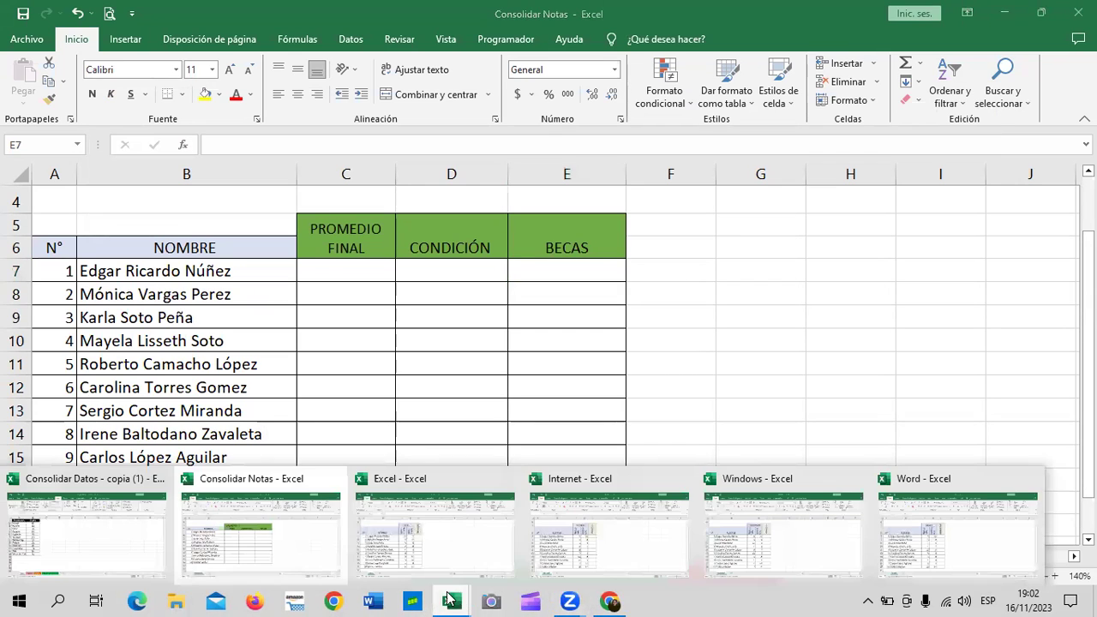
{"action": "left_click", "coordinate": [706, 287]}
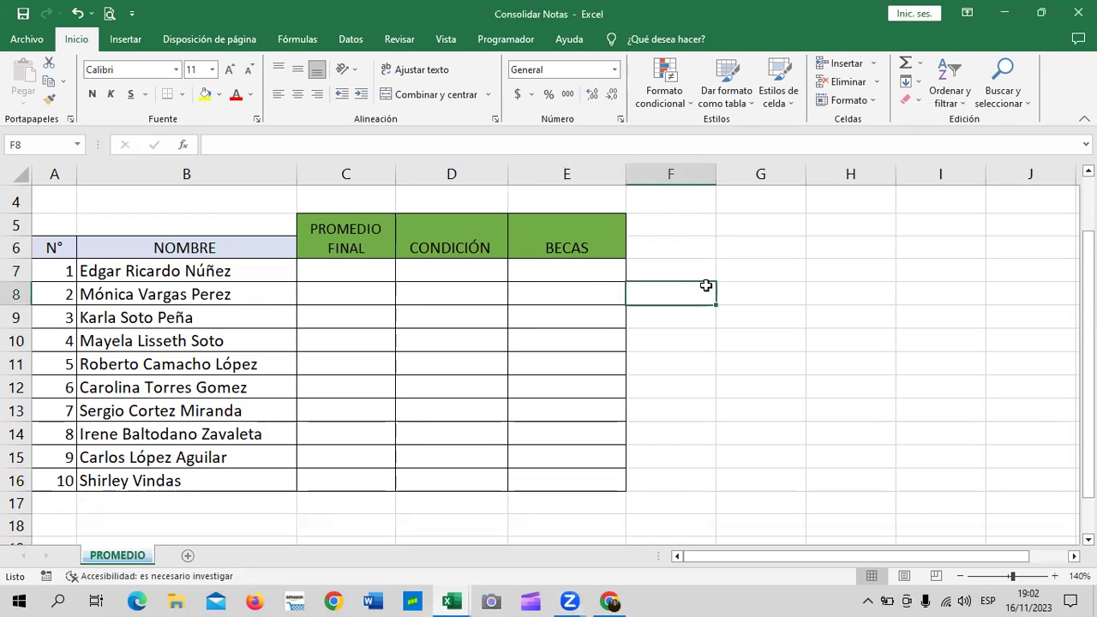
{"action": "left_click", "coordinate": [370, 263]}
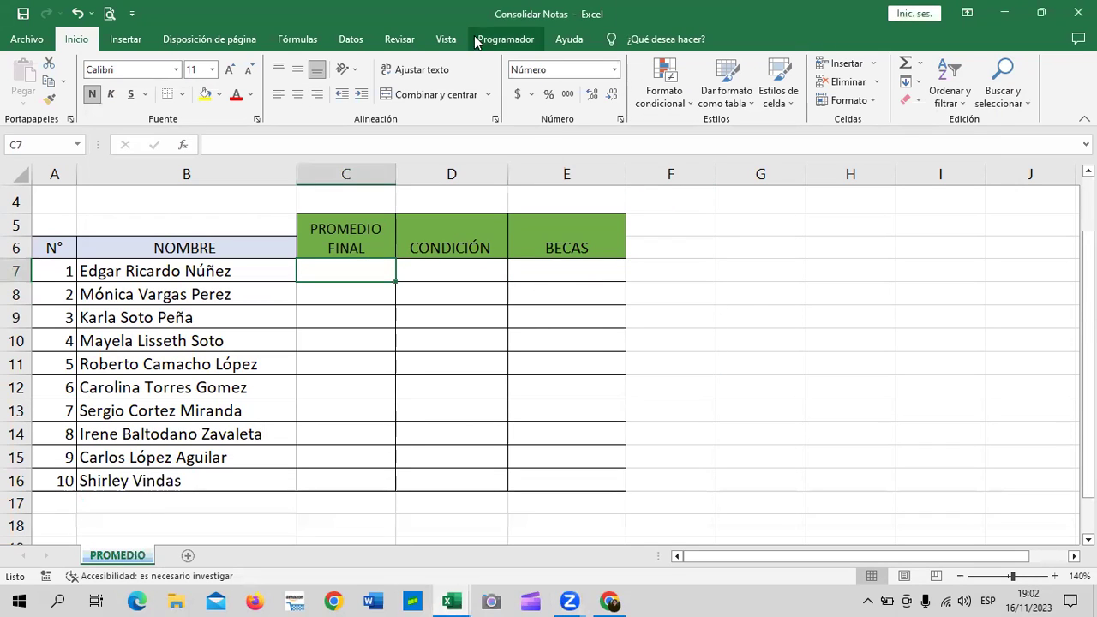
{"action": "left_click", "coordinate": [354, 42]}
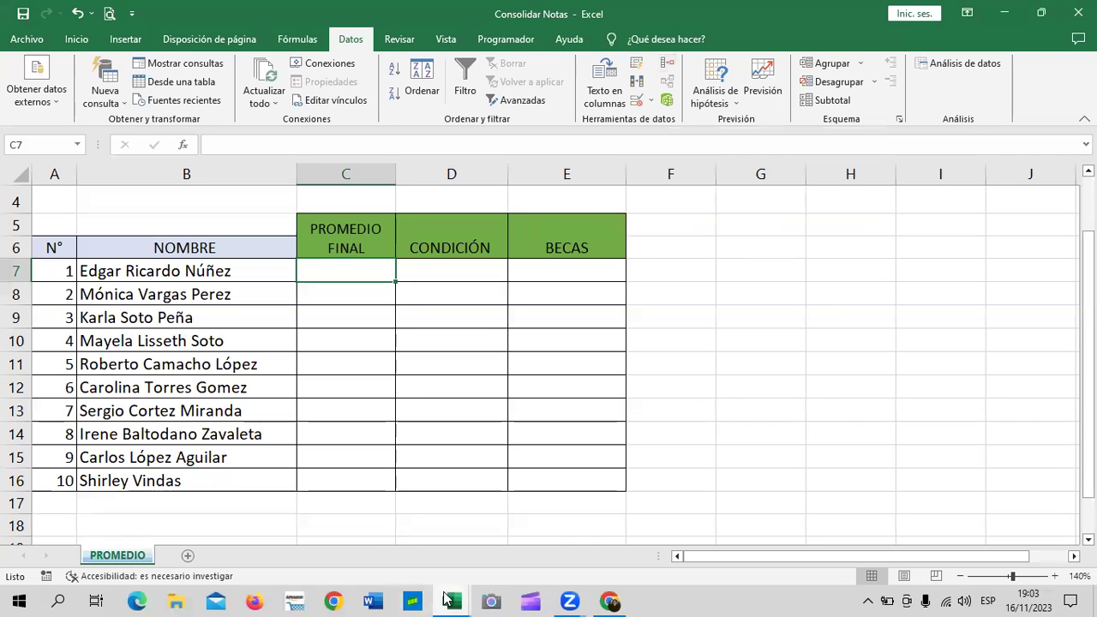
{"action": "mouse_move", "coordinate": [447, 599]}
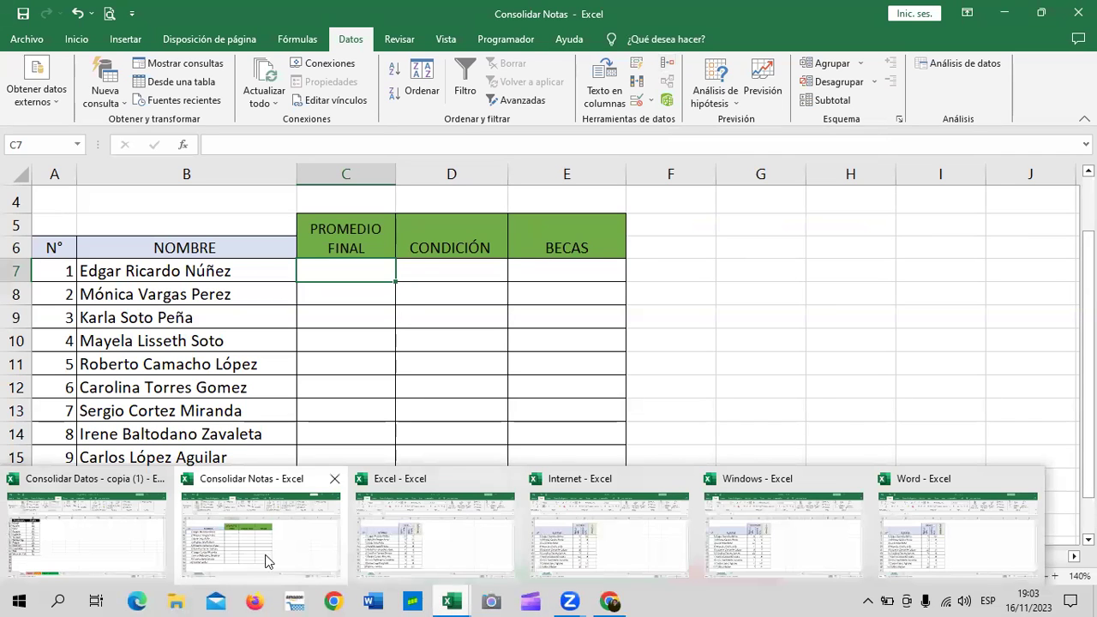
- In Consolidar Datos - copia (1), check Enero cells E10 and I9, view Febrero and Marzo, then Reporte Consolidado
{"action": "left_click", "coordinate": [118, 523]}
{"action": "left_click", "coordinate": [415, 362]}
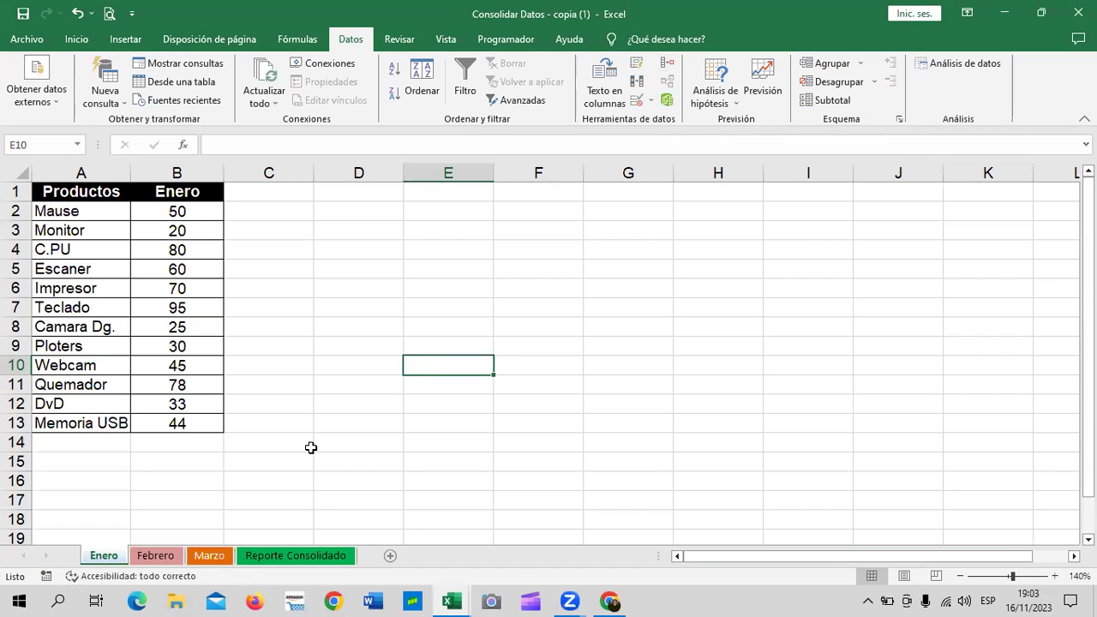
{"action": "left_click", "coordinate": [774, 346]}
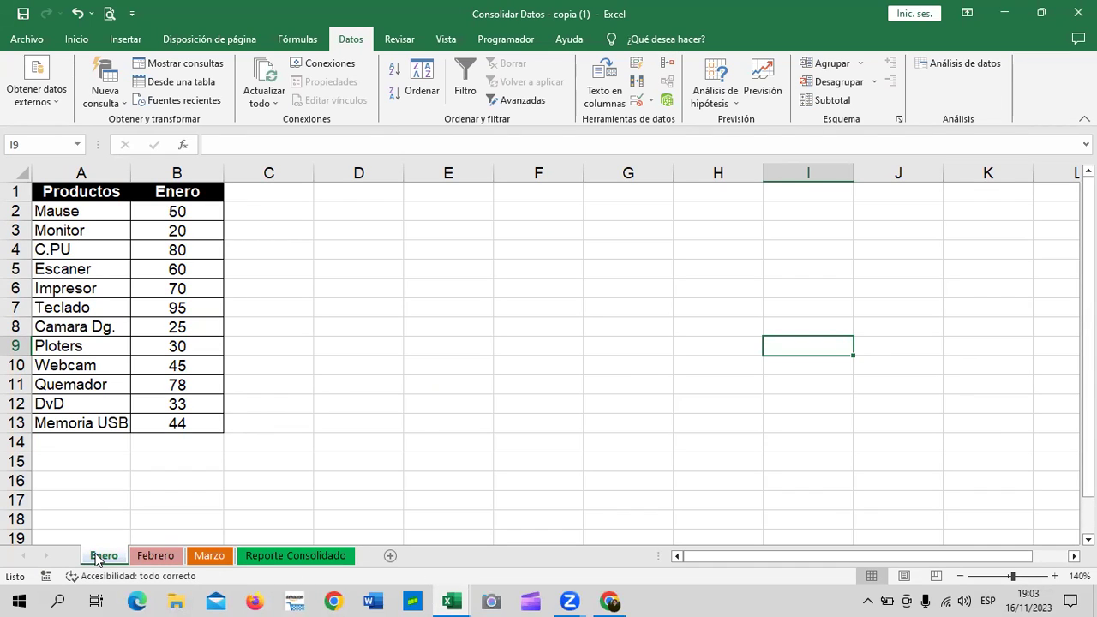
{"action": "left_click", "coordinate": [167, 561]}
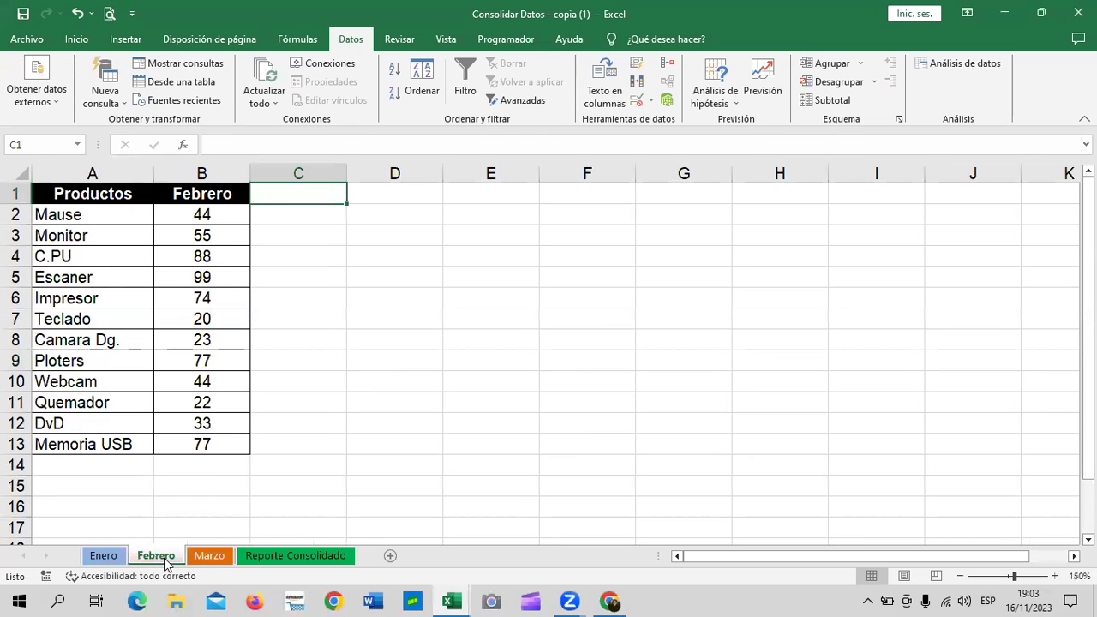
{"action": "left_click", "coordinate": [210, 557]}
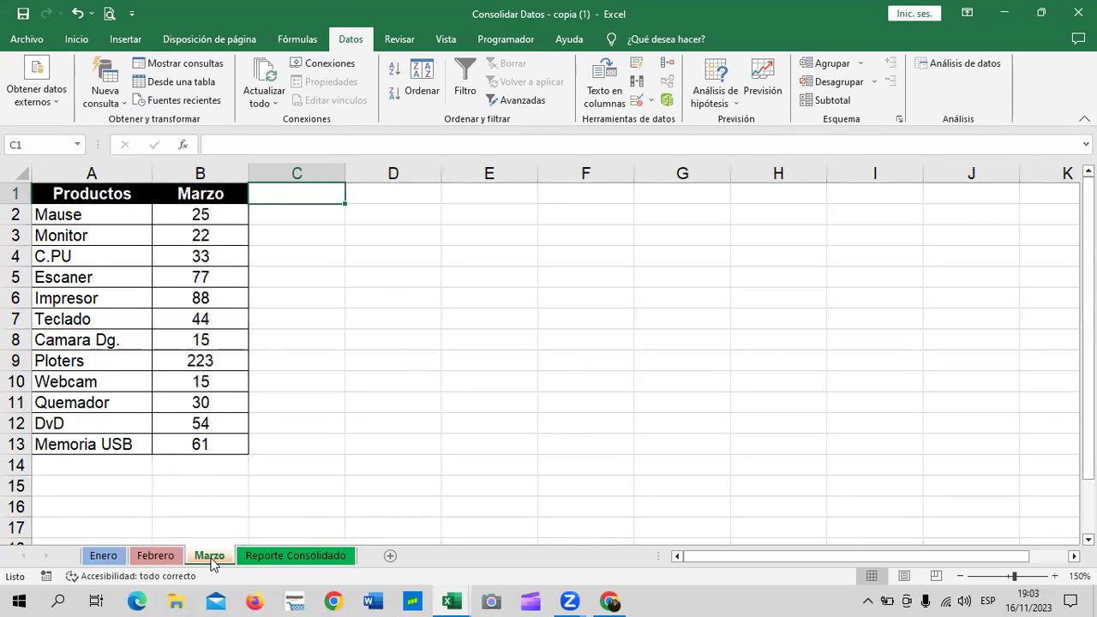
{"action": "key", "text": "ctrl+Page_Down"}
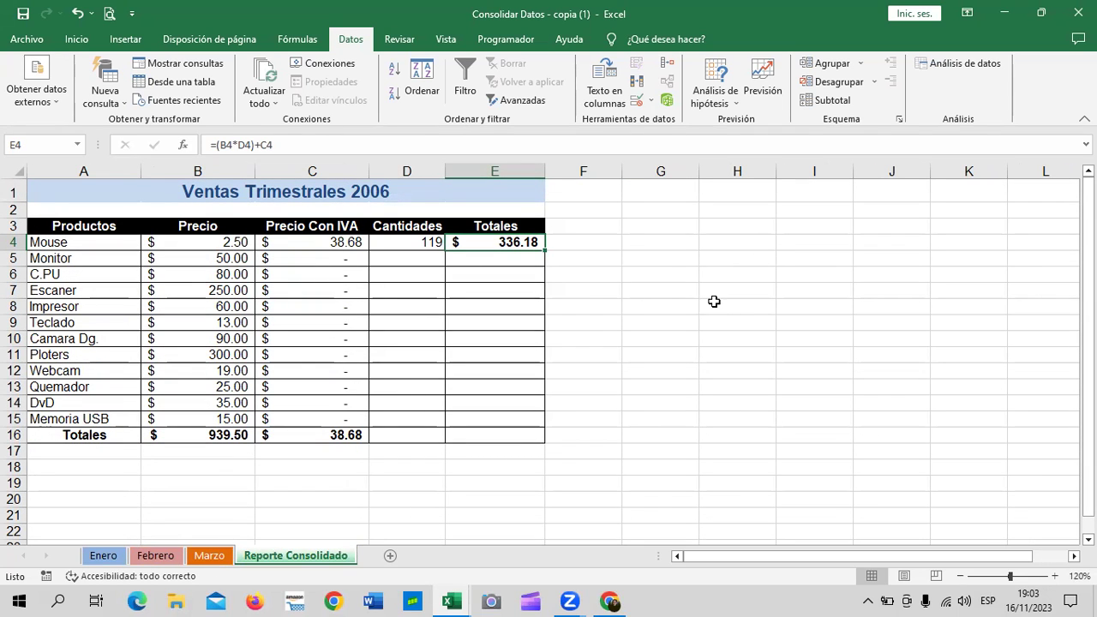
- Inspect the Mouse and Monitor entries in A4–A5 and the Mouse price in B4
{"action": "left_click", "coordinate": [717, 306]}
{"action": "left_click", "coordinate": [96, 242]}
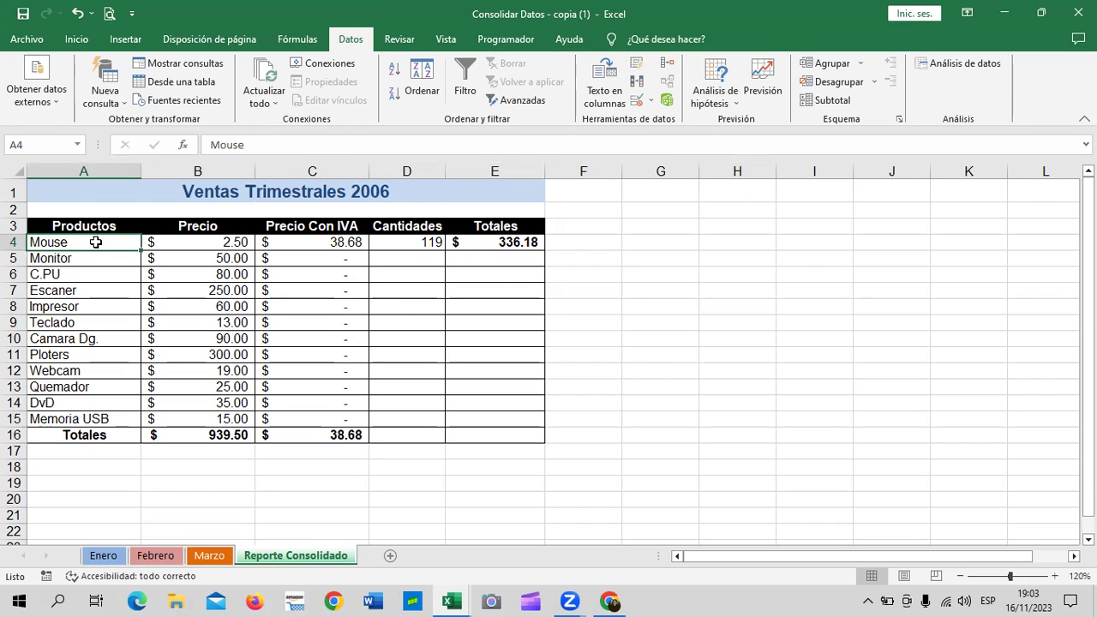
{"action": "left_click", "coordinate": [96, 257]}
{"action": "left_click", "coordinate": [101, 406]}
{"action": "left_click", "coordinate": [221, 243]}
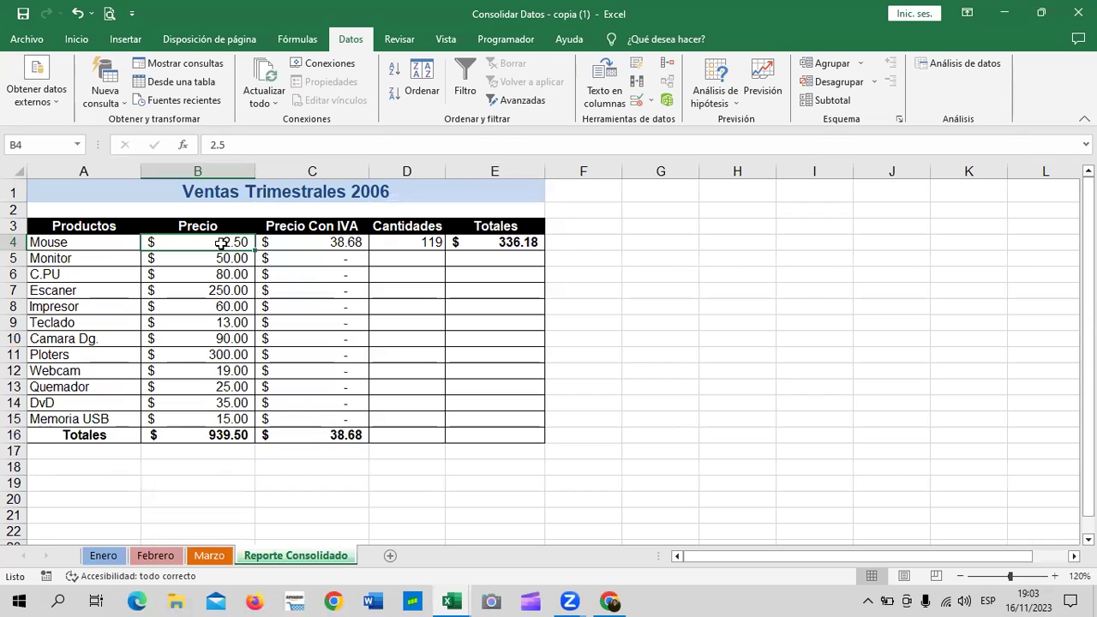
- Inspect the C4 IVA formula, D4 quantity 119 and E4 Mouse total, then select E5
{"action": "left_click", "coordinate": [313, 244]}
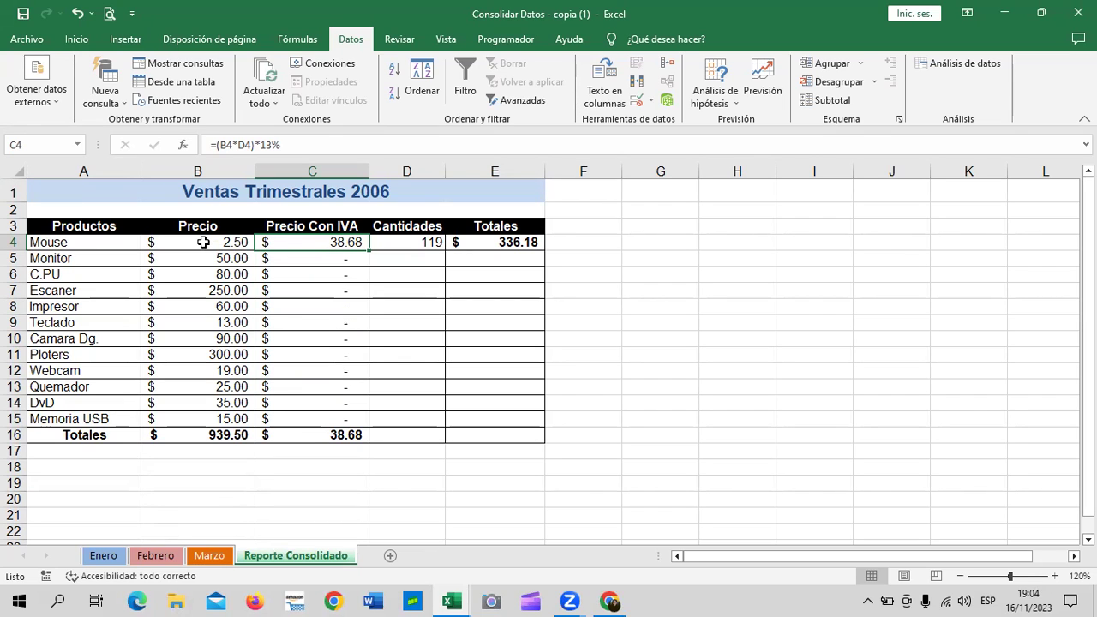
{"action": "left_click", "coordinate": [396, 243]}
{"action": "left_click", "coordinate": [343, 241]}
{"action": "left_click", "coordinate": [461, 247]}
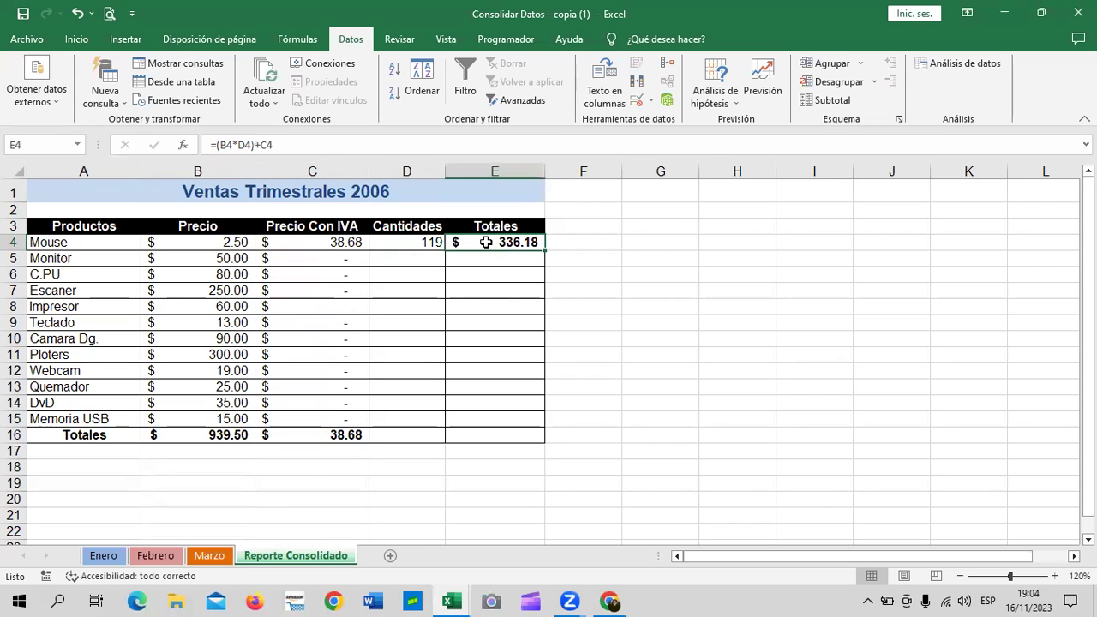
{"action": "left_click", "coordinate": [419, 243]}
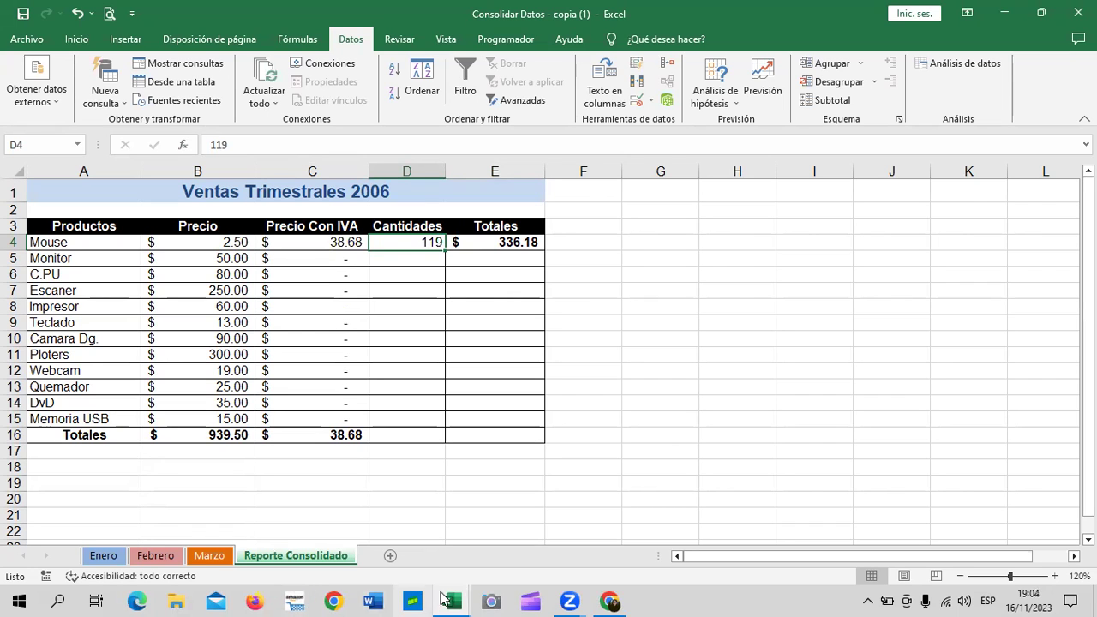
{"action": "mouse_move", "coordinate": [454, 600]}
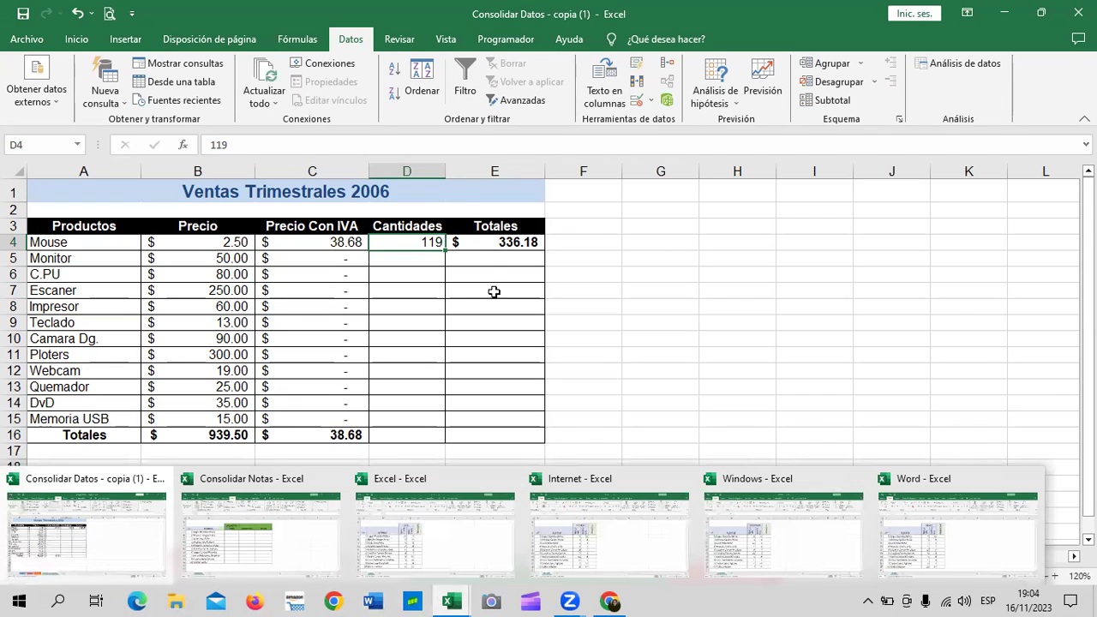
{"action": "left_click", "coordinate": [486, 260]}
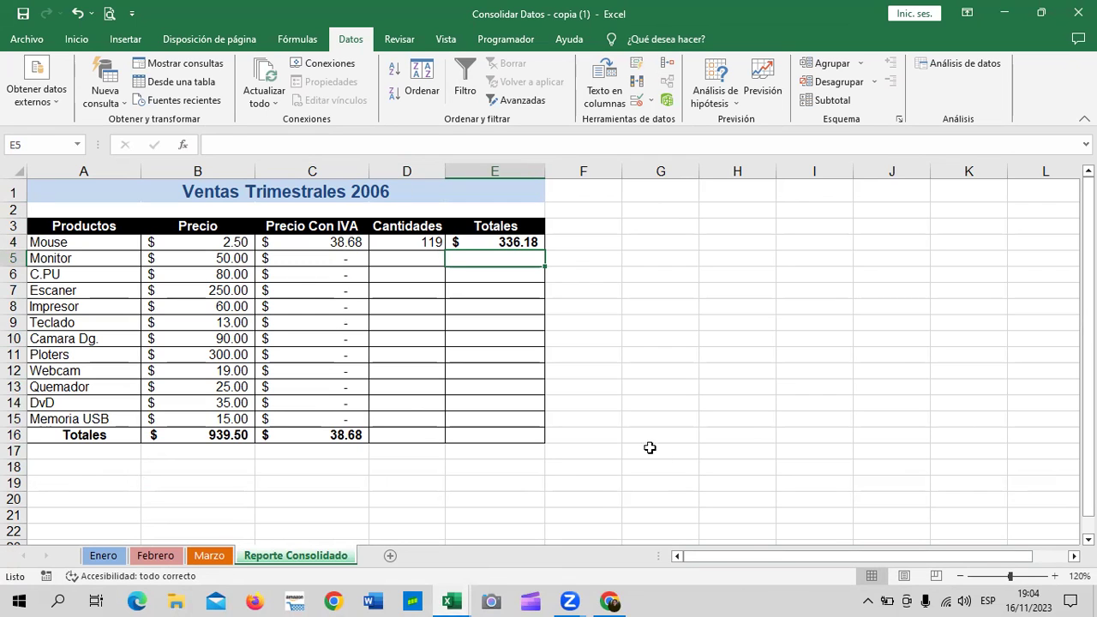
{"action": "left_click", "coordinate": [612, 600]}
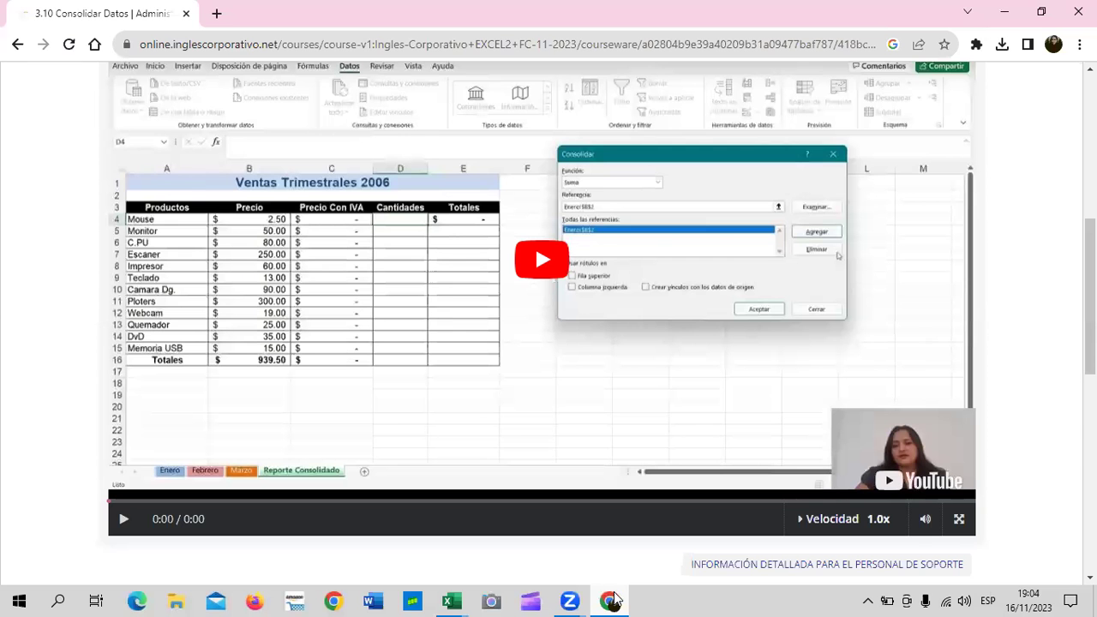
{"action": "scroll", "coordinate": [558, 359], "scroll_direction": "up", "scroll_amount": 3}
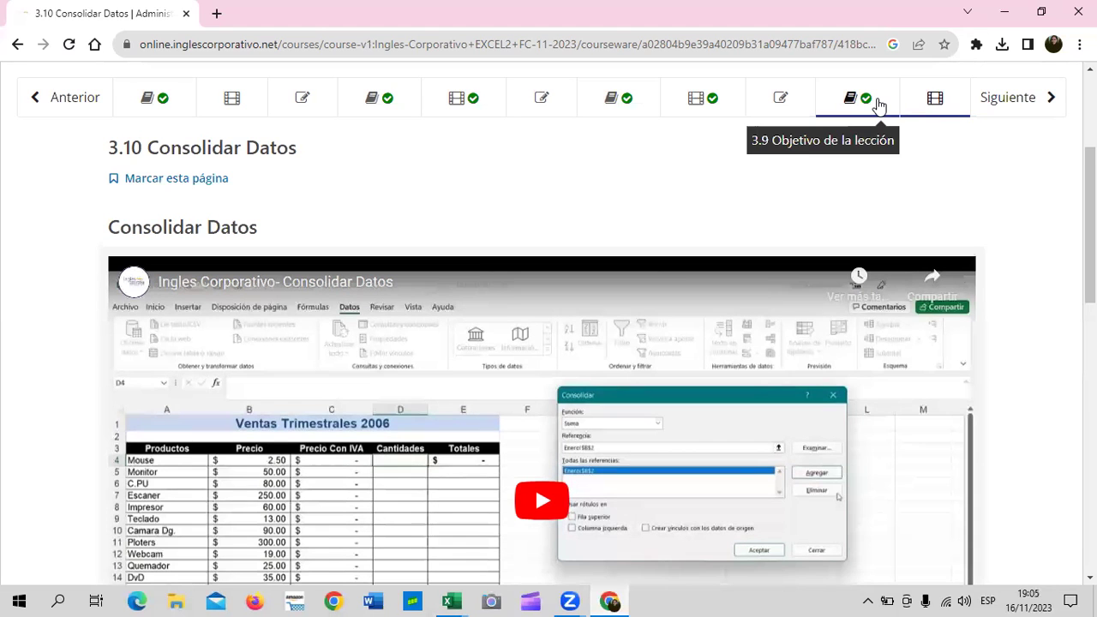
{"action": "left_click", "coordinate": [874, 103]}
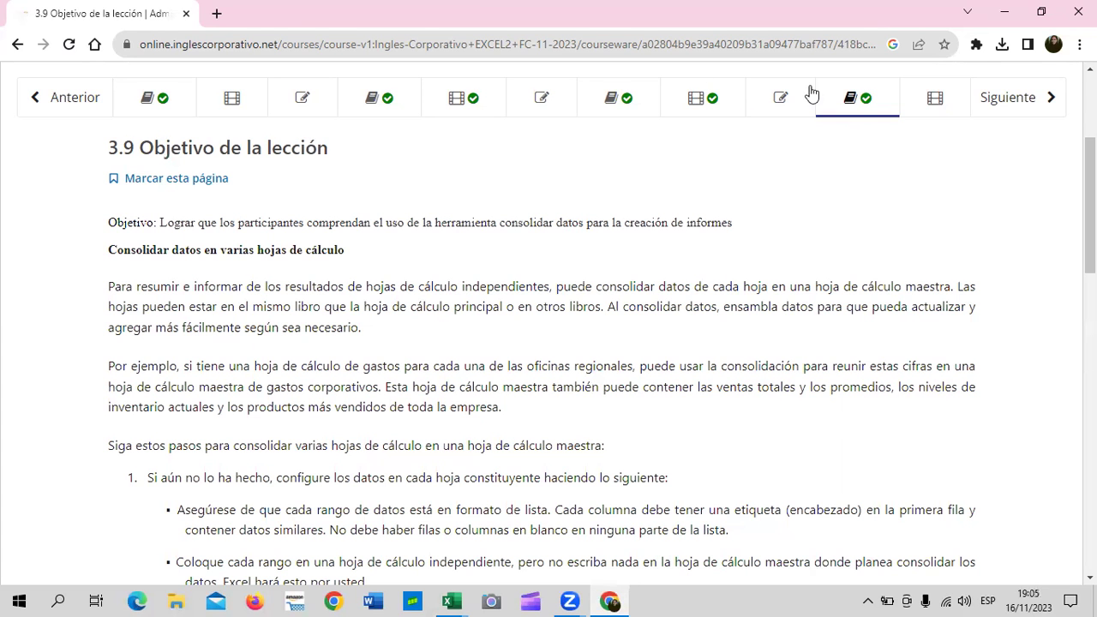
{"action": "scroll", "coordinate": [382, 382], "scroll_direction": "down", "scroll_amount": 1}
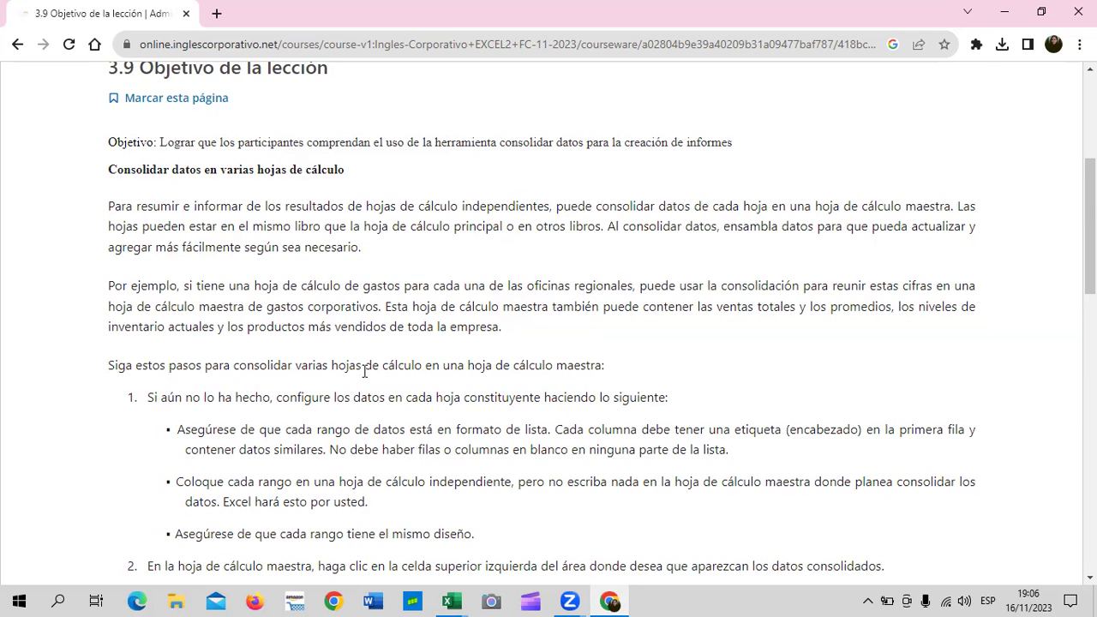
{"action": "scroll", "coordinate": [356, 422], "scroll_direction": "down", "scroll_amount": 2}
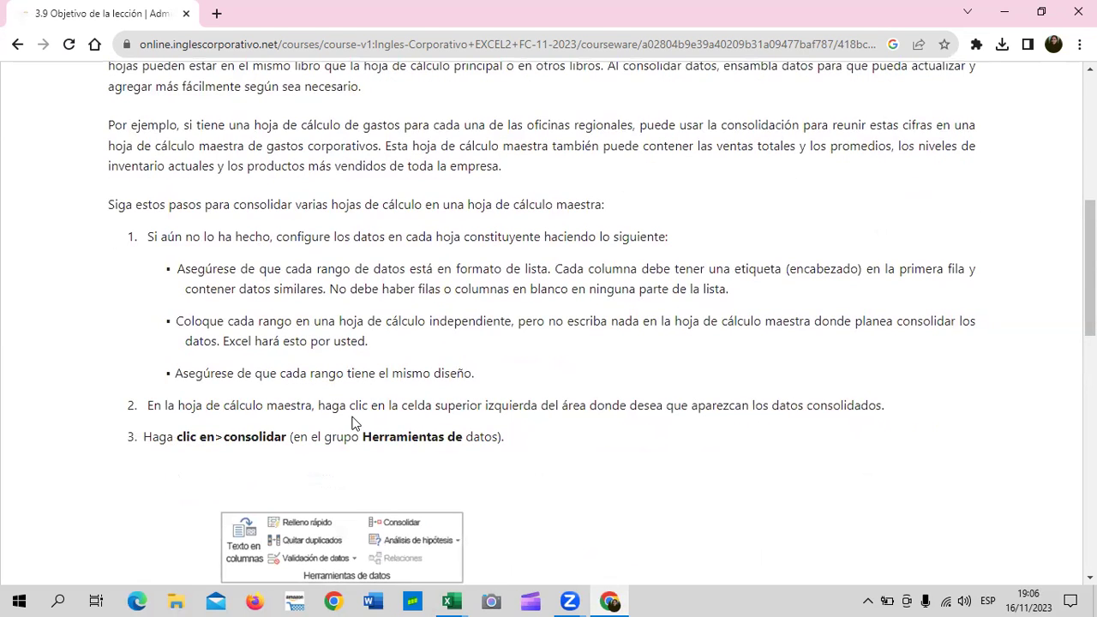
{"action": "scroll", "coordinate": [355, 418], "scroll_direction": "down", "scroll_amount": 2}
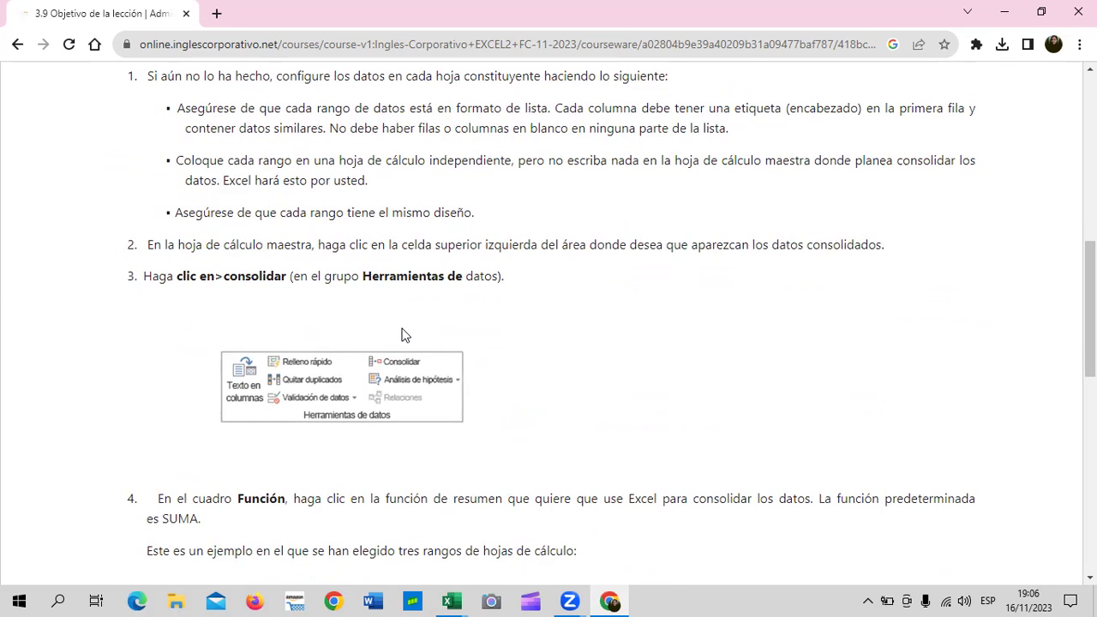
{"action": "scroll", "coordinate": [387, 366], "scroll_direction": "down", "scroll_amount": 4}
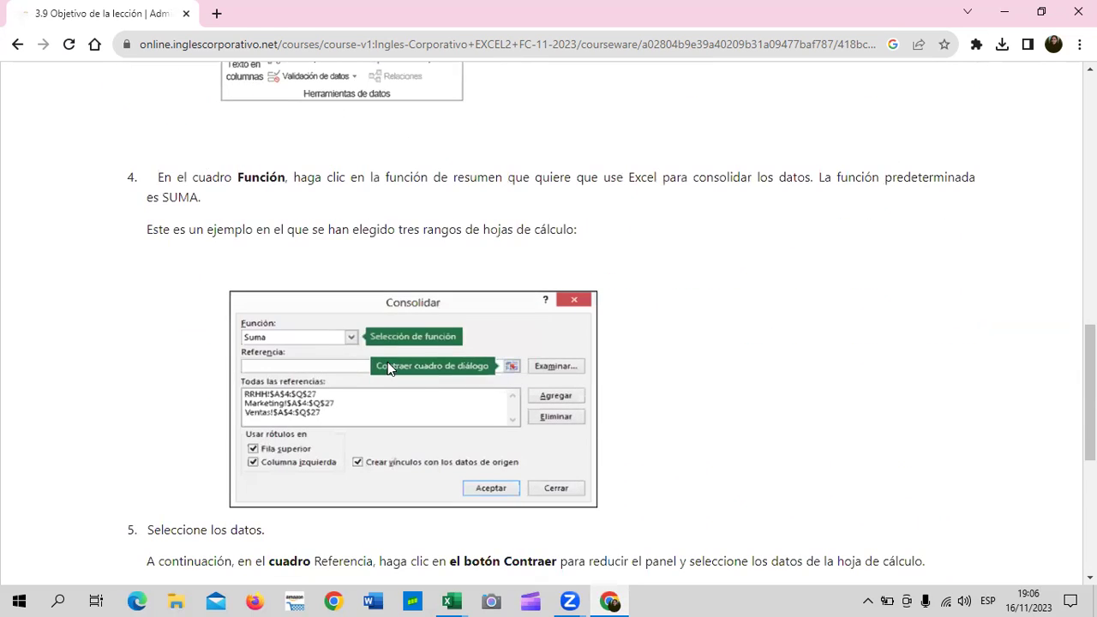
{"action": "scroll", "coordinate": [360, 360], "scroll_direction": "down", "scroll_amount": 2}
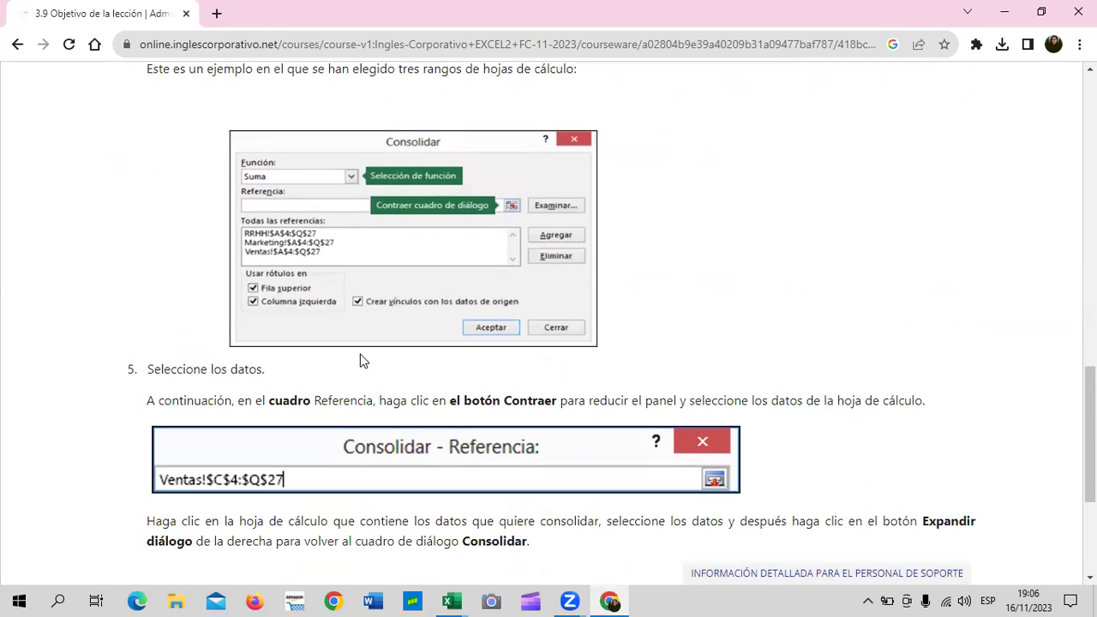
{"action": "scroll", "coordinate": [358, 360], "scroll_direction": "up", "scroll_amount": 2}
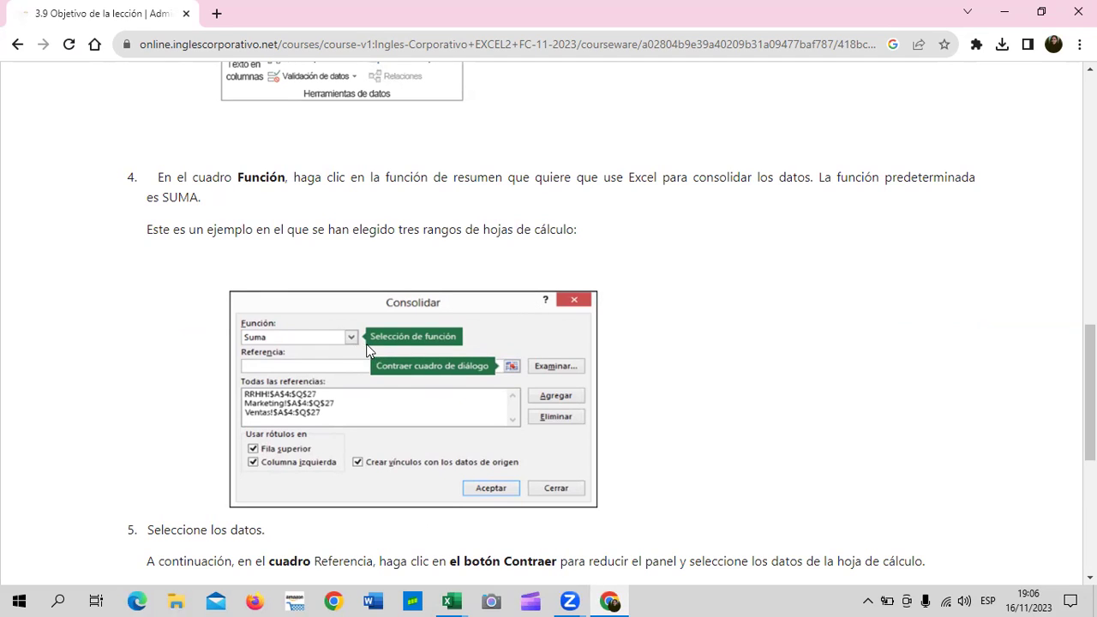
{"action": "scroll", "coordinate": [368, 345], "scroll_direction": "down", "scroll_amount": 2}
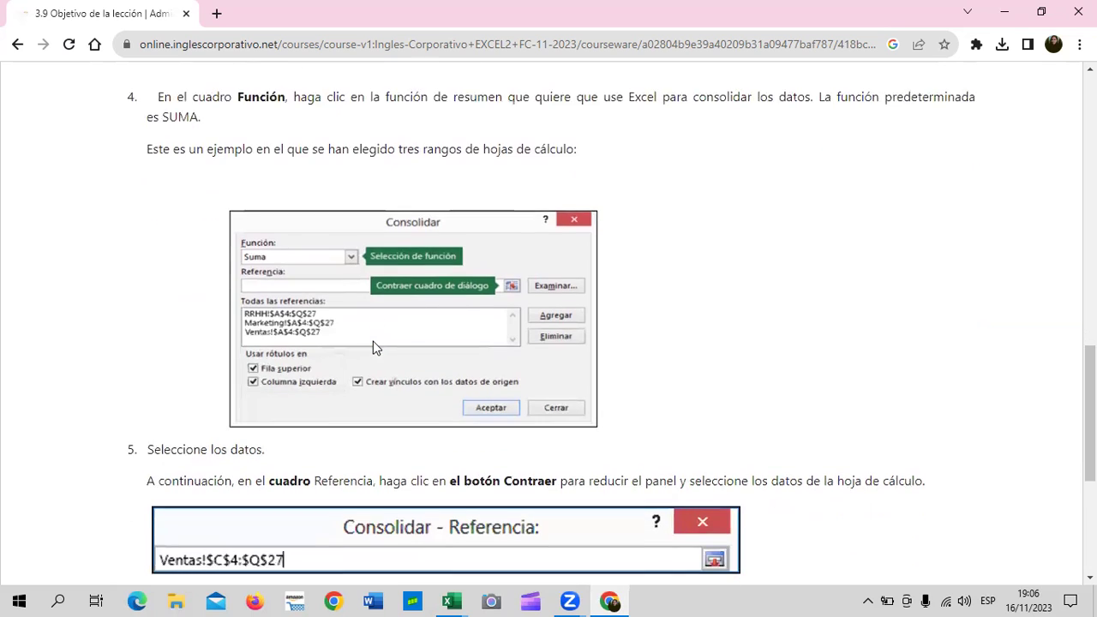
{"action": "scroll", "coordinate": [373, 346], "scroll_direction": "down", "scroll_amount": 1}
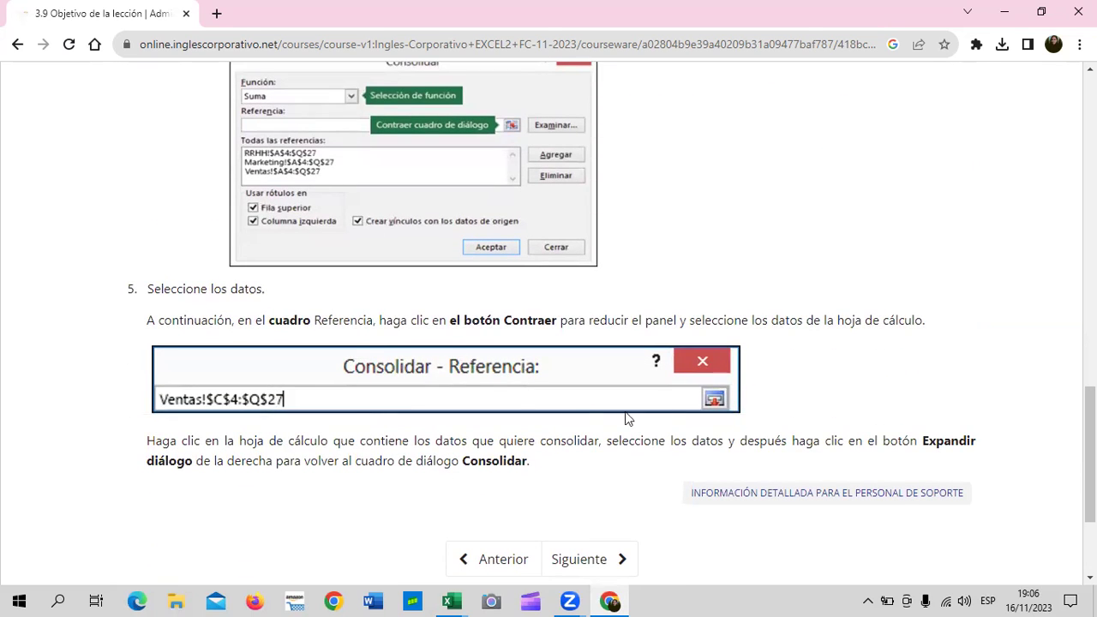
{"action": "scroll", "coordinate": [512, 386], "scroll_direction": "down", "scroll_amount": 1}
{"action": "scroll", "coordinate": [513, 383], "scroll_direction": "down", "scroll_amount": 1}
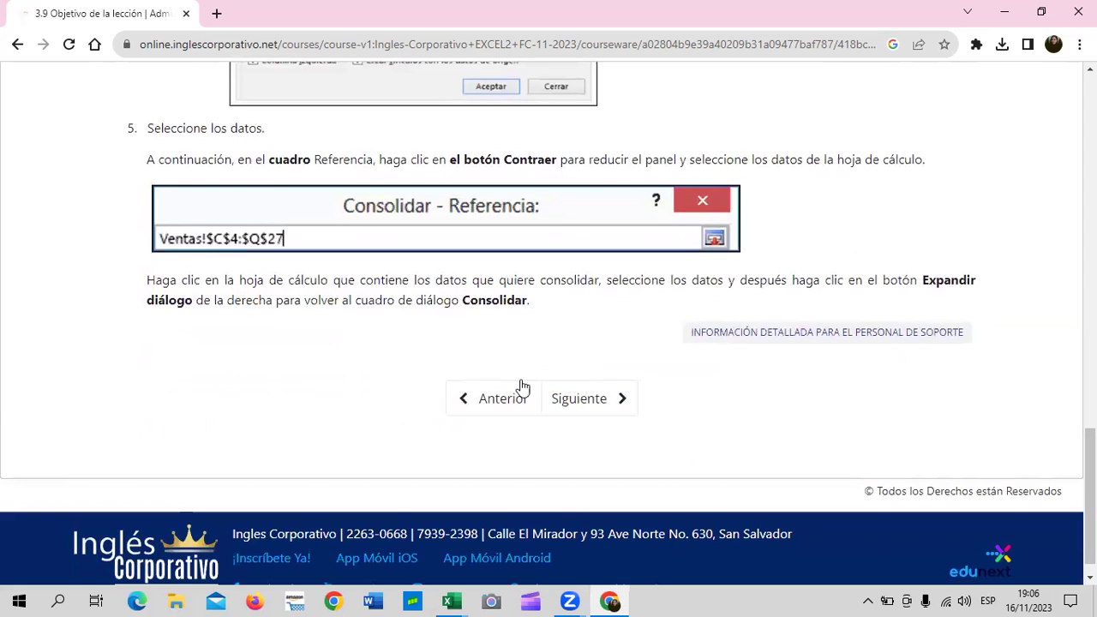
{"action": "left_click", "coordinate": [577, 403]}
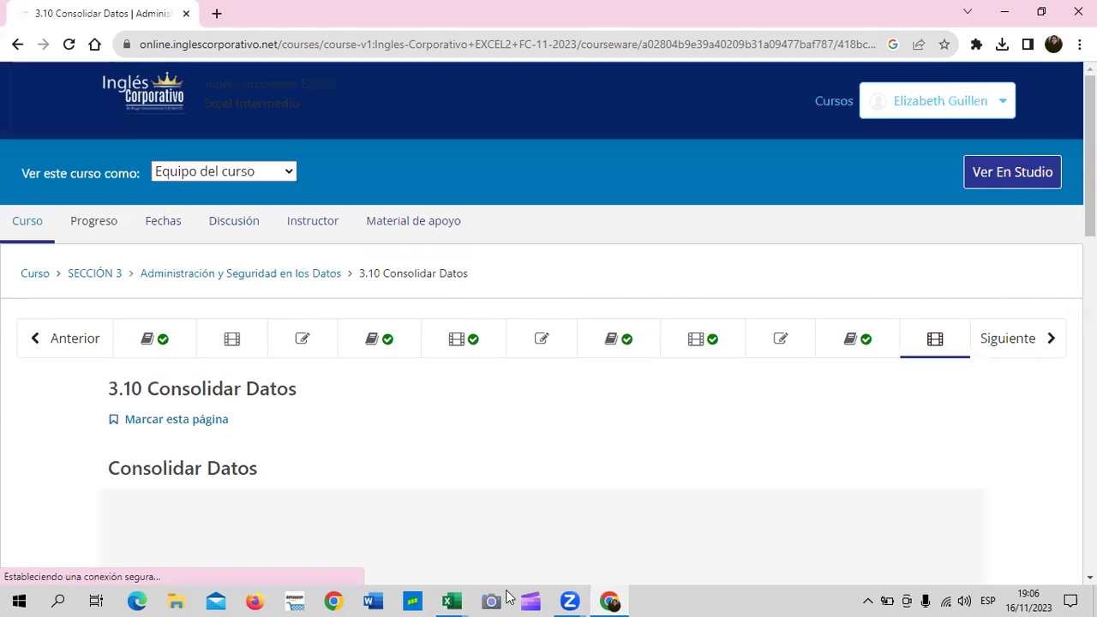
- Bring Consolidar Datos forward, open the Consolidar dialog, review the function list, then close it without applying
{"action": "mouse_move", "coordinate": [454, 600]}
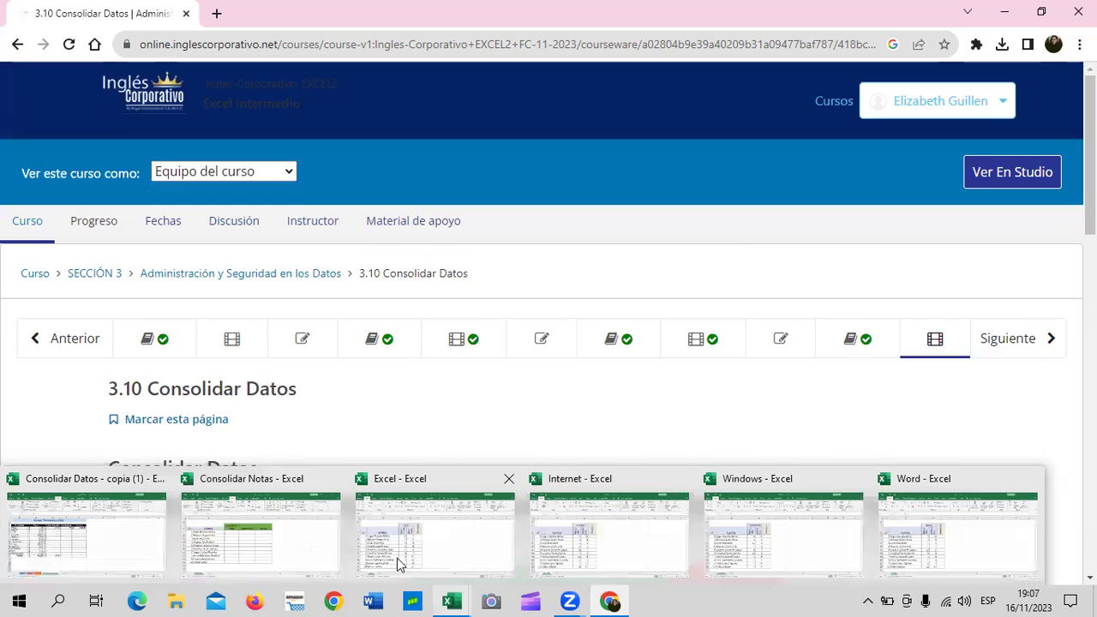
{"action": "left_click", "coordinate": [127, 525]}
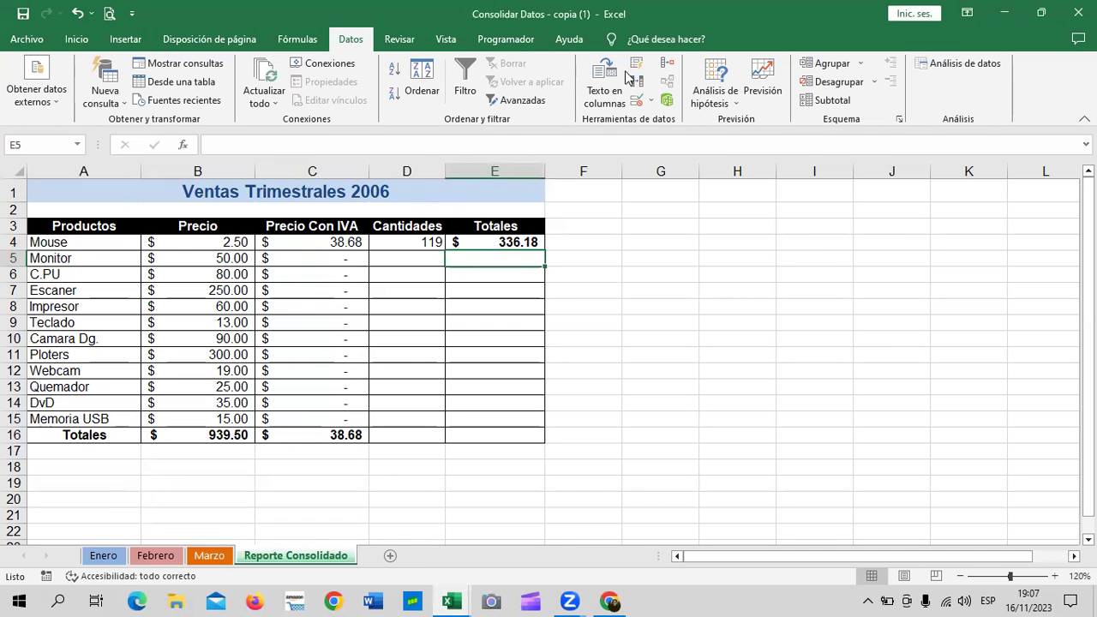
{"action": "left_click", "coordinate": [665, 64]}
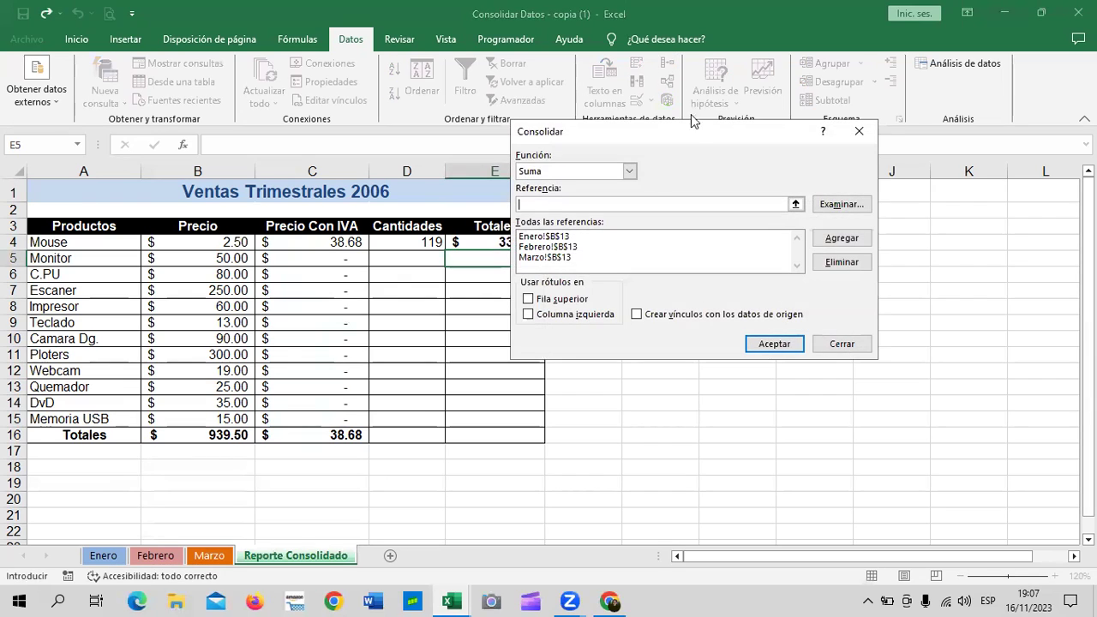
{"action": "mouse_move", "coordinate": [686, 139]}
{"action": "left_mouse_down"}
{"action": "mouse_move", "coordinate": [674, 184]}
{"action": "mouse_move", "coordinate": [672, 169]}
{"action": "left_mouse_up"}
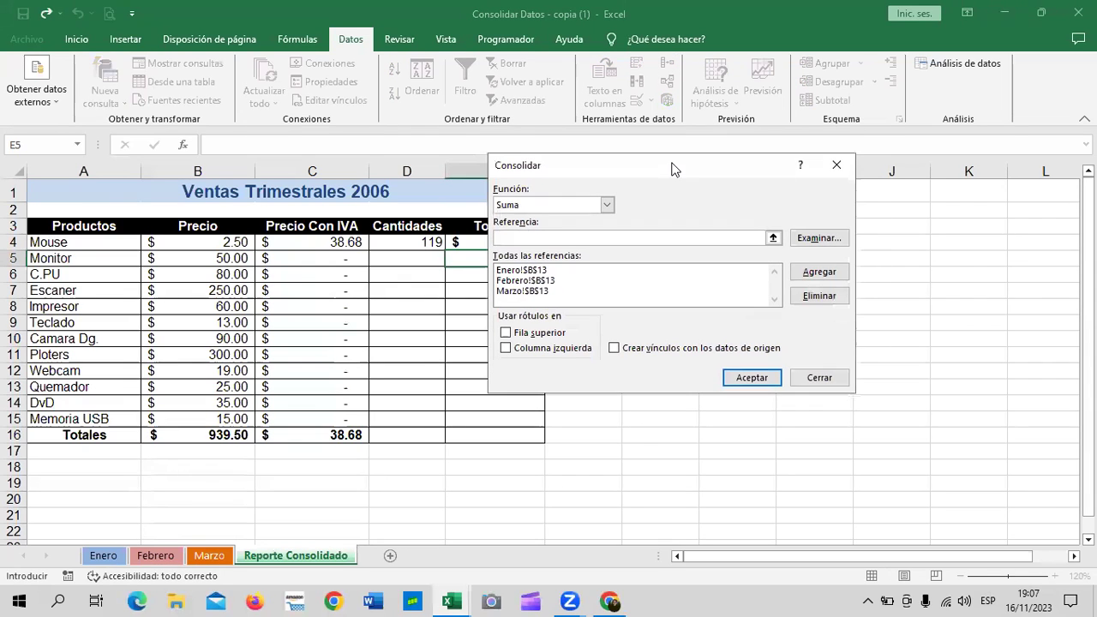
{"action": "left_click", "coordinate": [607, 207]}
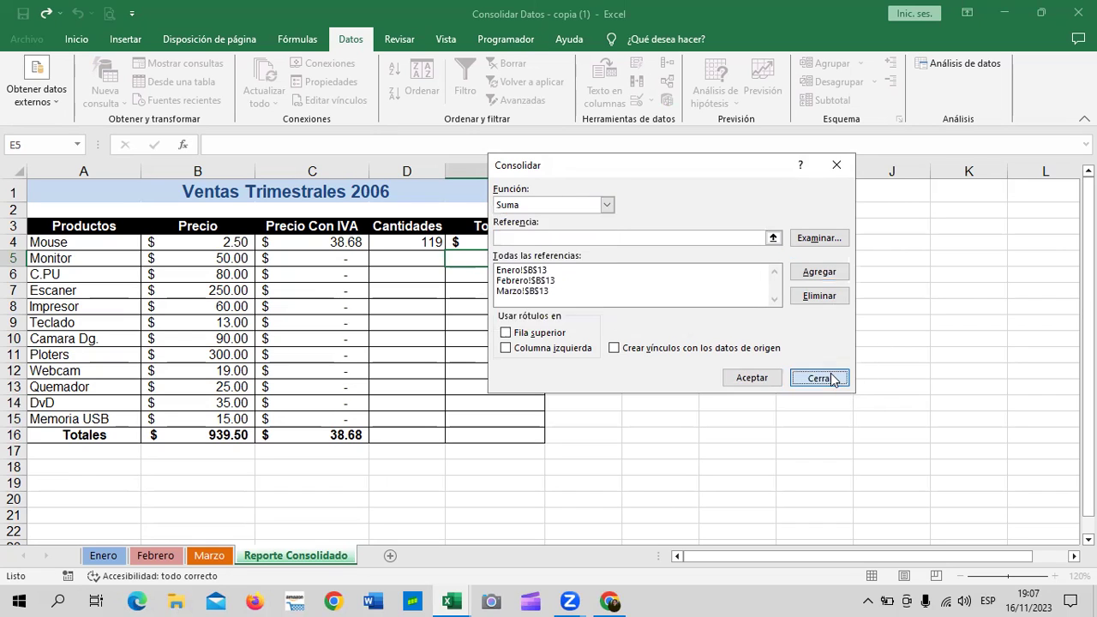
{"action": "left_click", "coordinate": [819, 377]}
- Check the C4 and E4 formulas and fill the E4 Totales formula down to E16
{"action": "left_click_drag", "start_coordinate": [824, 355], "coordinate": [817, 341]}
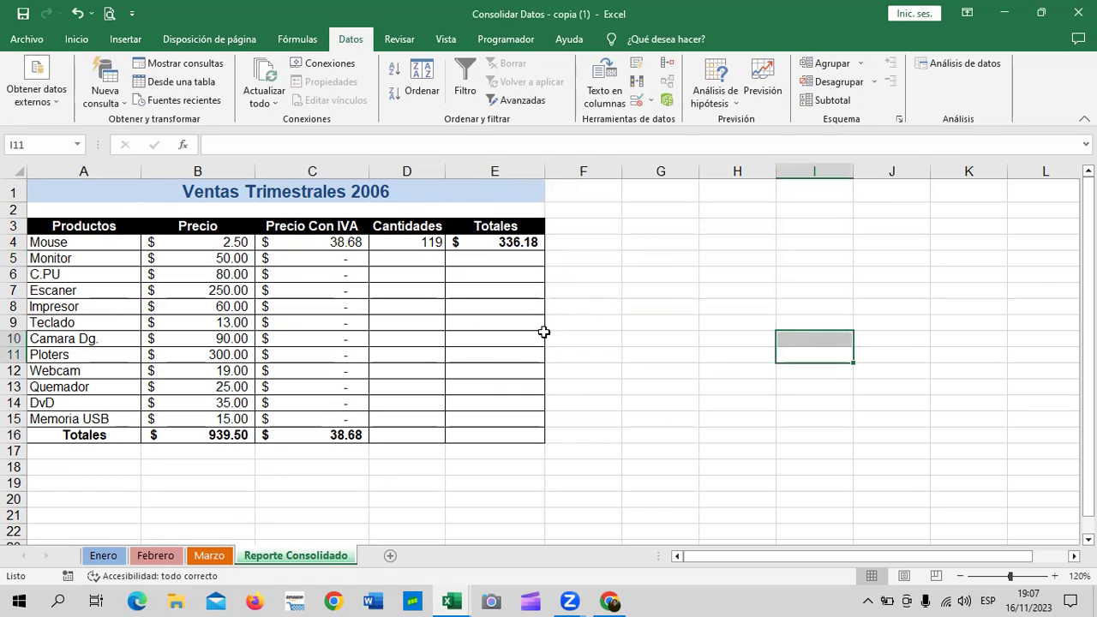
{"action": "left_click", "coordinate": [343, 258]}
{"action": "left_click", "coordinate": [337, 243]}
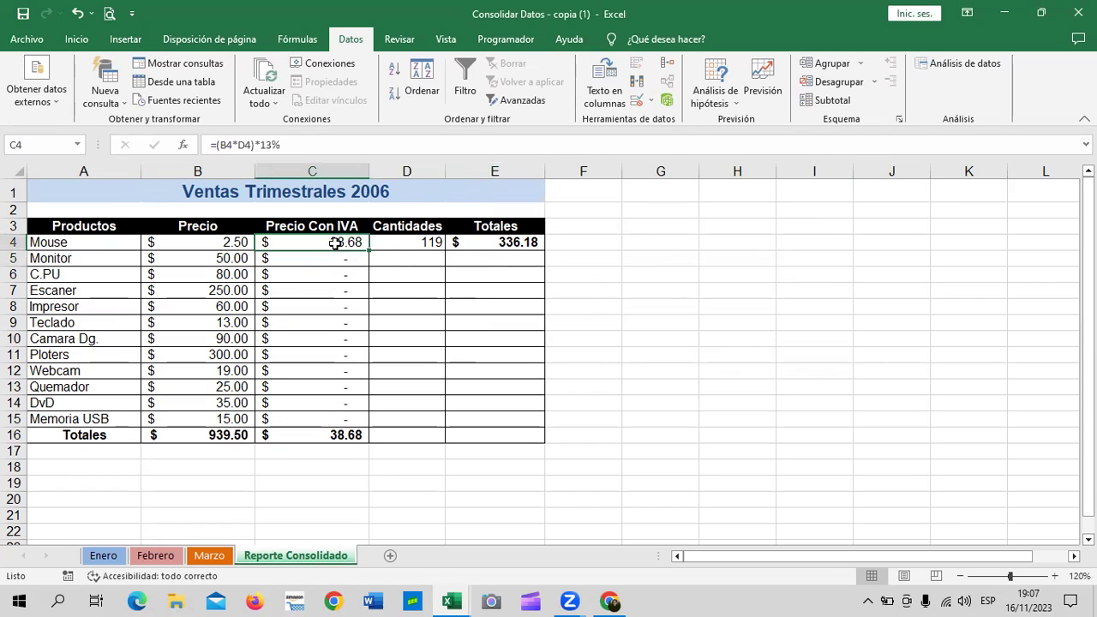
{"action": "left_click", "coordinate": [512, 244]}
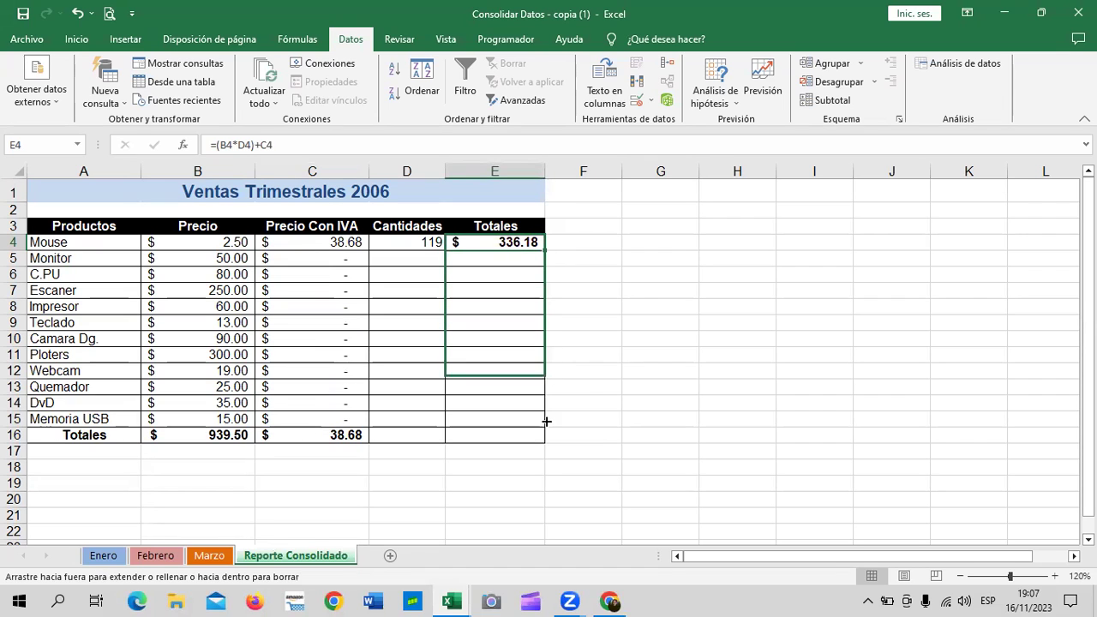
{"action": "left_click_drag", "start_coordinate": [544, 254], "coordinate": [546, 441]}
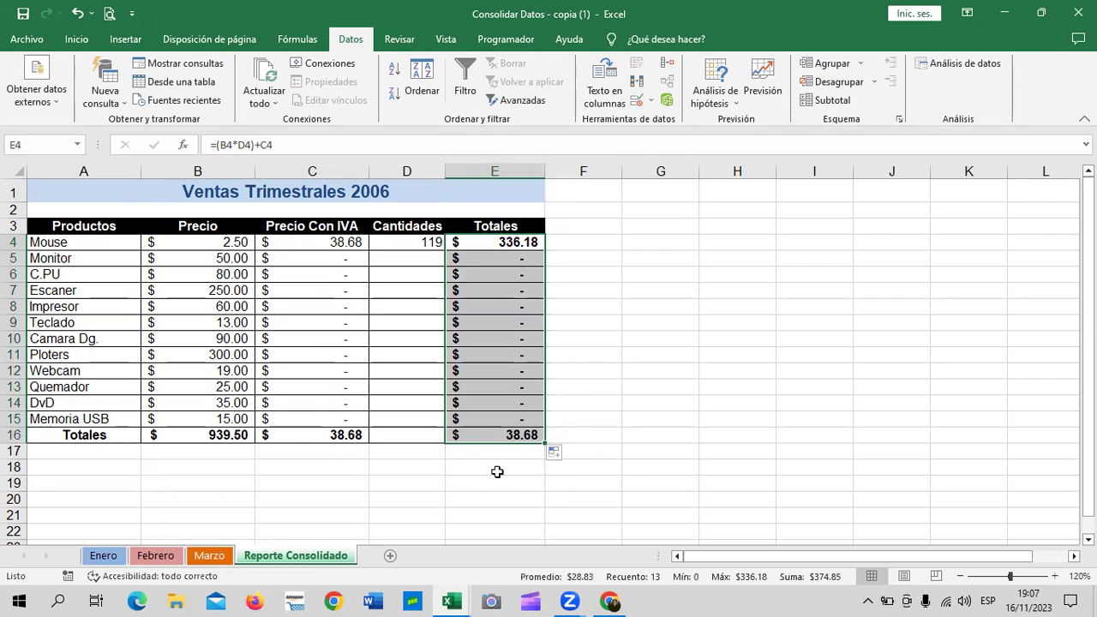
{"action": "left_click", "coordinate": [630, 418]}
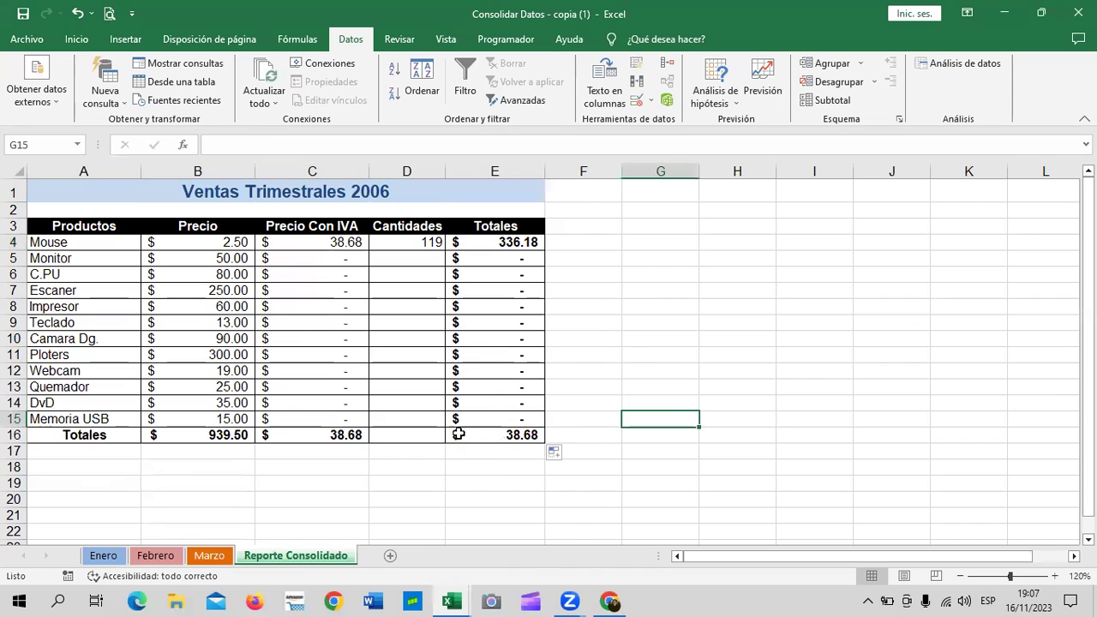
{"action": "left_click", "coordinate": [426, 432]}
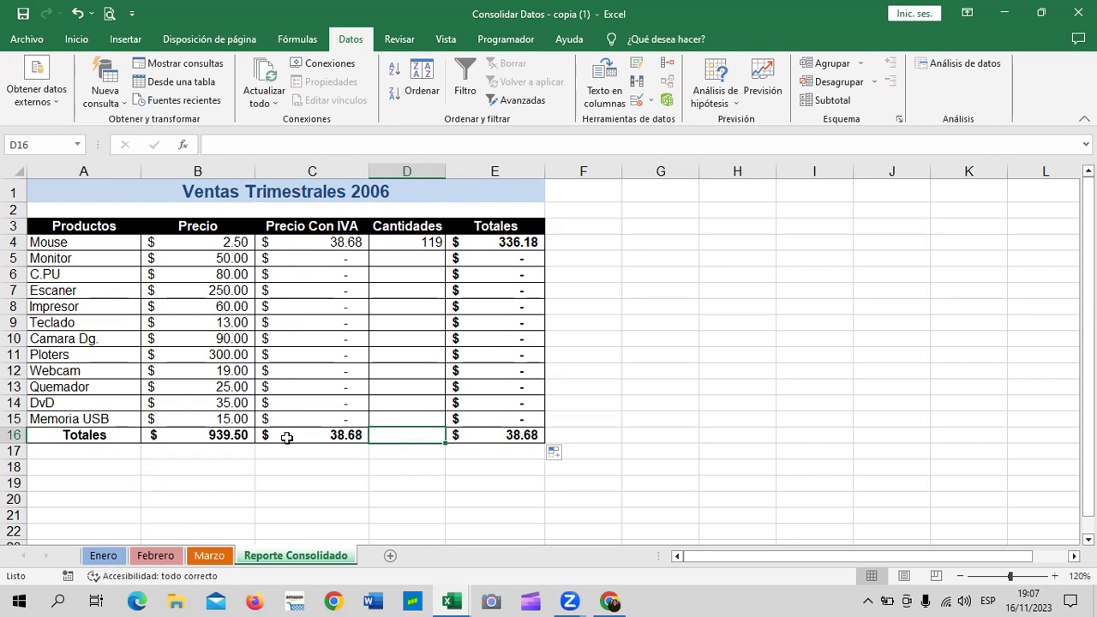
- View the Enero, Febrero and Marzo sheets, then return to Reporte Consolidado
{"action": "left_click", "coordinate": [104, 555]}
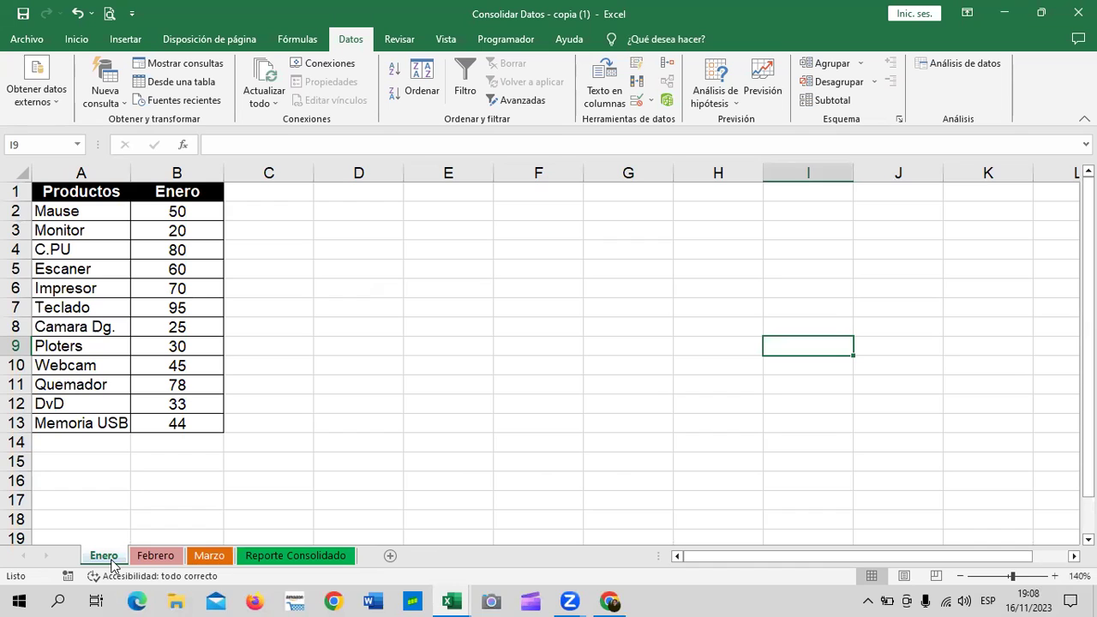
{"action": "left_click", "coordinate": [154, 557]}
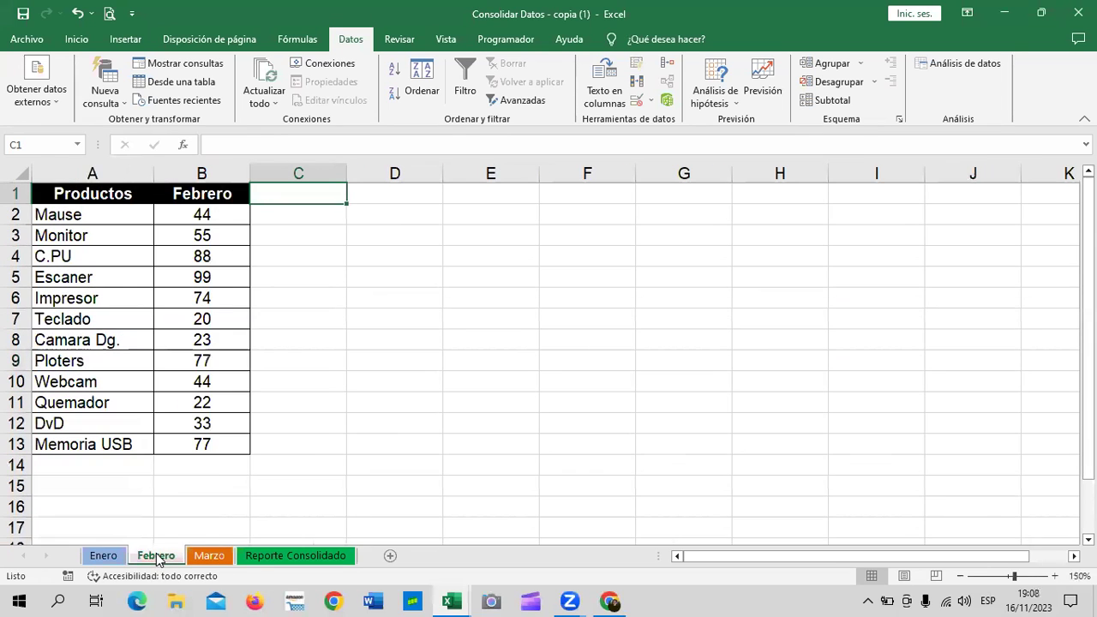
{"action": "left_click", "coordinate": [206, 557]}
{"action": "key", "text": "ctrl+Page_Down"}
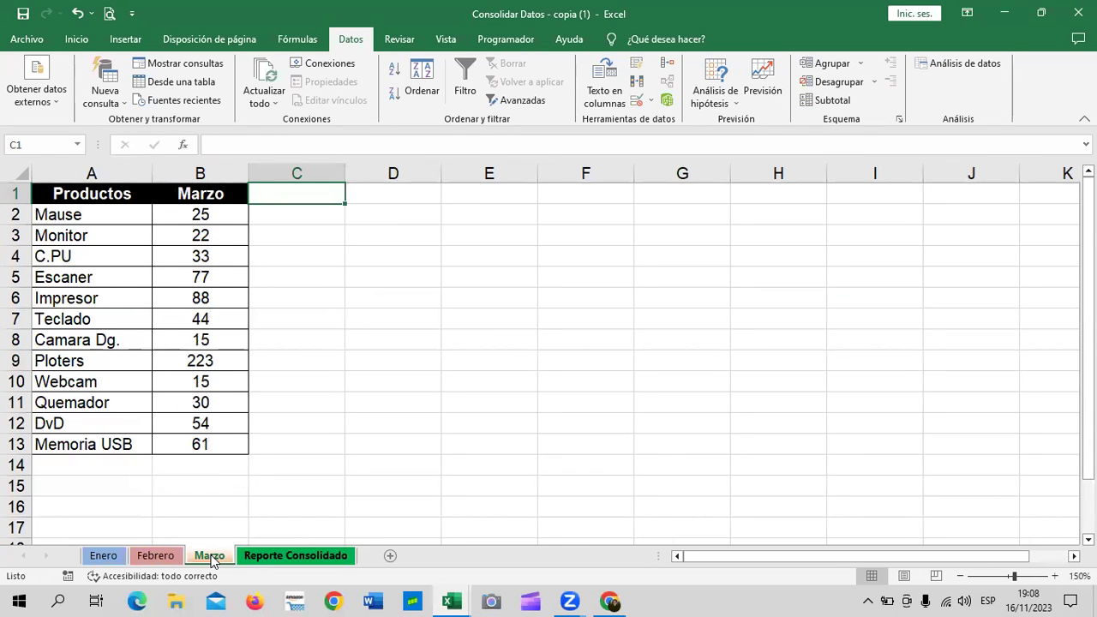
{"action": "left_click", "coordinate": [737, 336]}
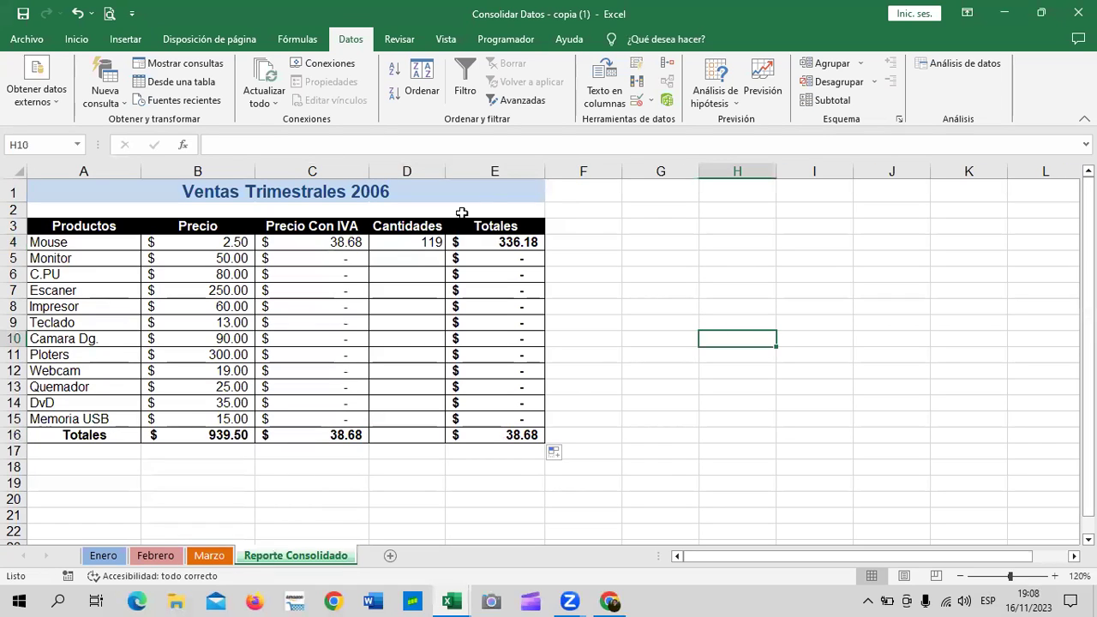
- Start a SUMA formula in D5 with Enero!B2 as its first argument
{"action": "left_click", "coordinate": [411, 260]}
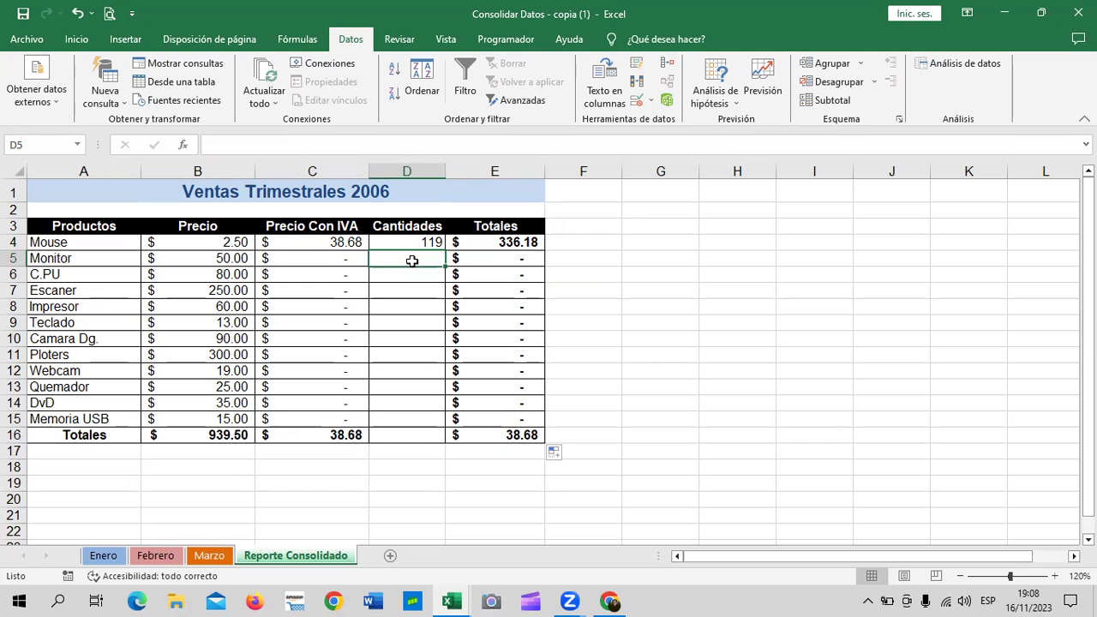
{"action": "type", "text": "=suma"}
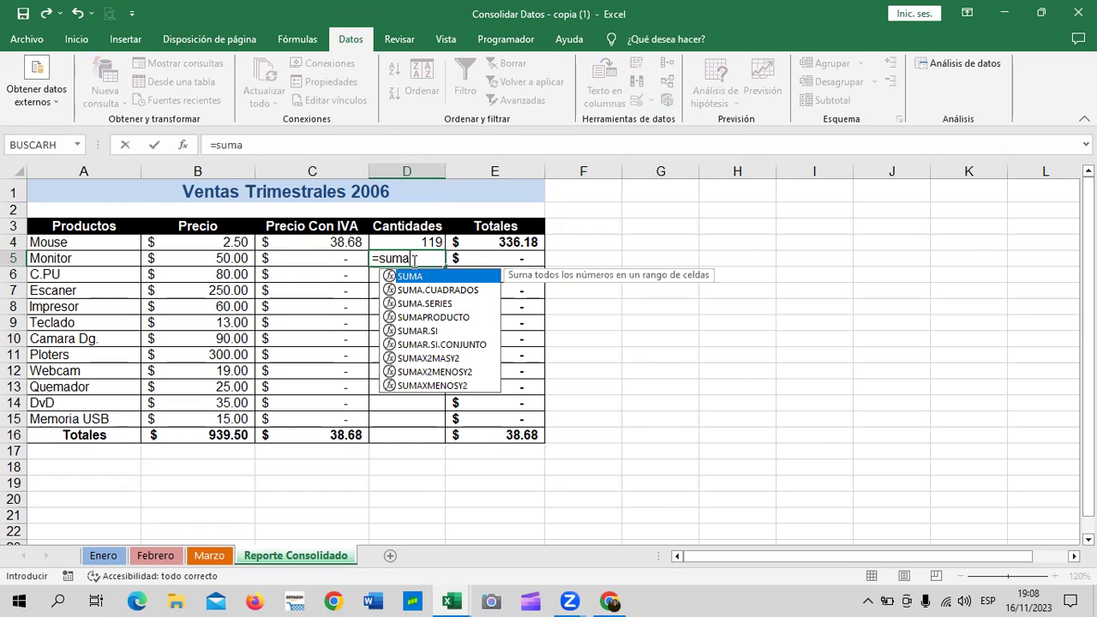
{"action": "double_click", "coordinate": [437, 275]}
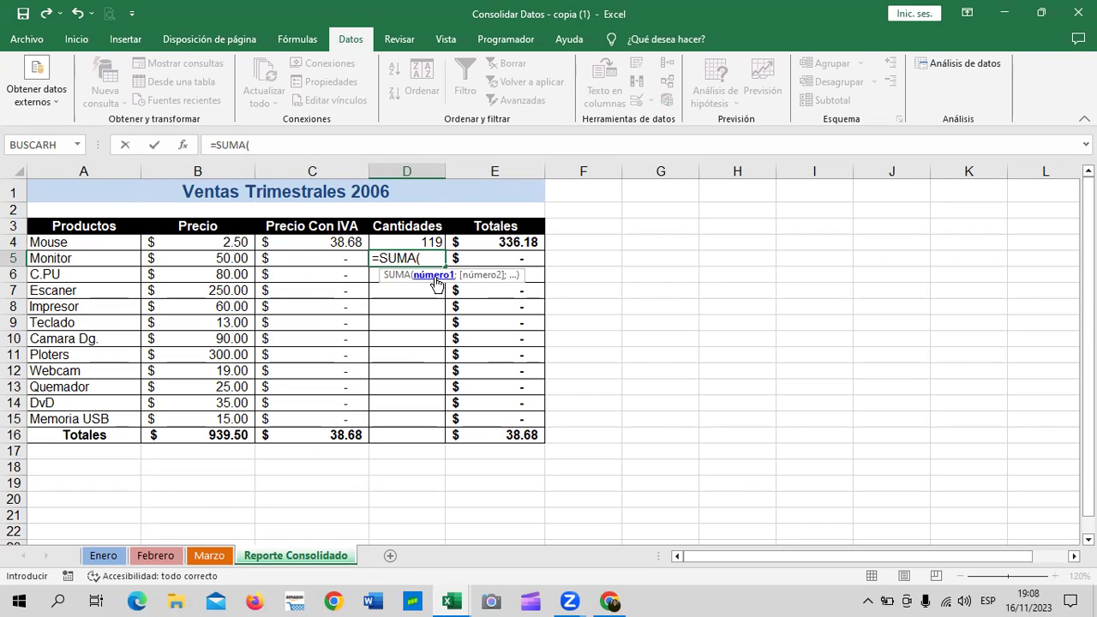
{"action": "left_click", "coordinate": [106, 559]}
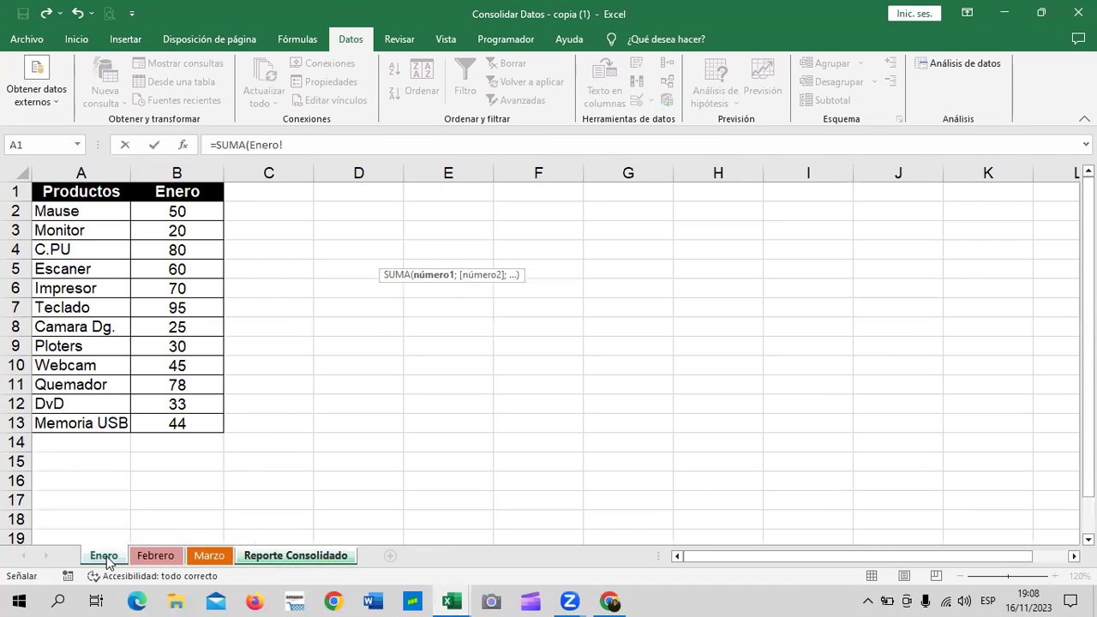
{"action": "left_click", "coordinate": [177, 211]}
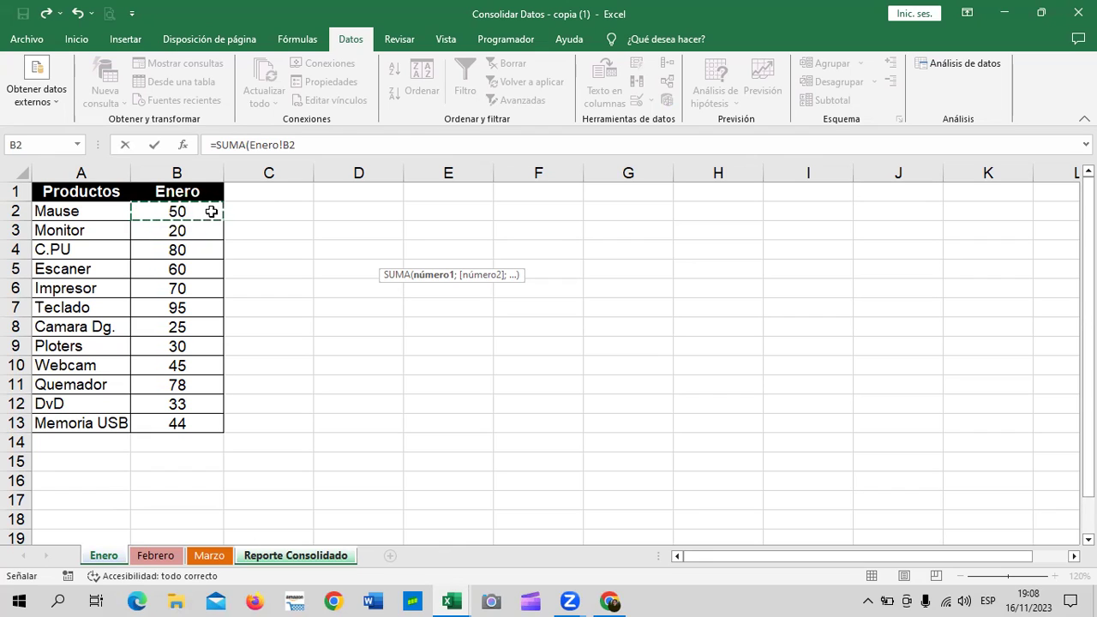
- Add Febrero!B2 and Marzo!B2 to the sum and enter it, giving 119 for Monitor
{"action": "left_click", "coordinate": [373, 144]}
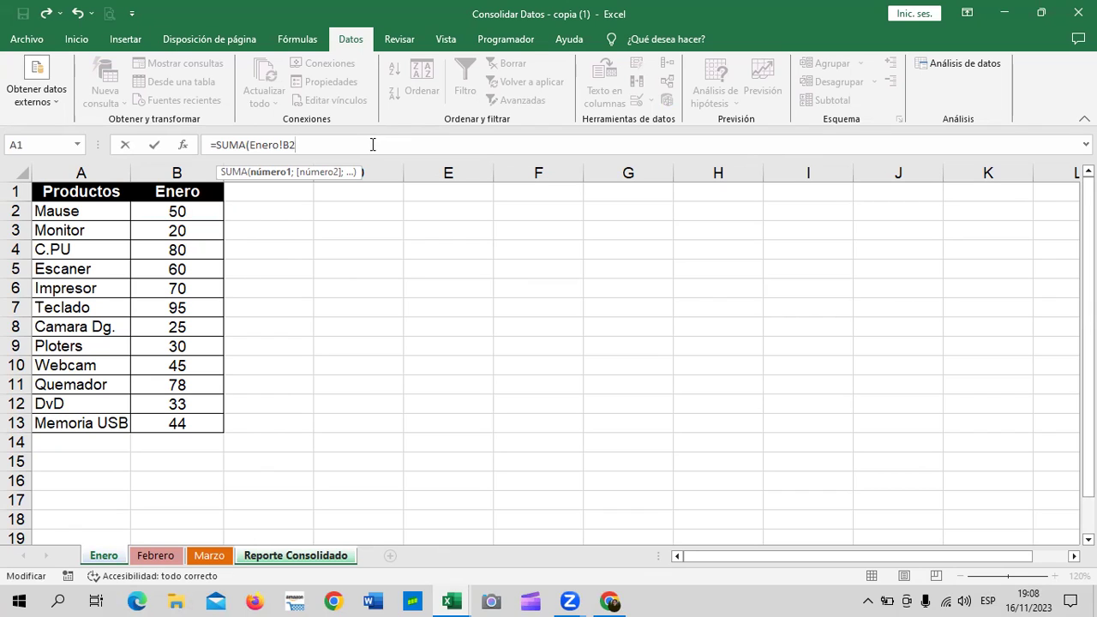
{"action": "type", "text": ";"}
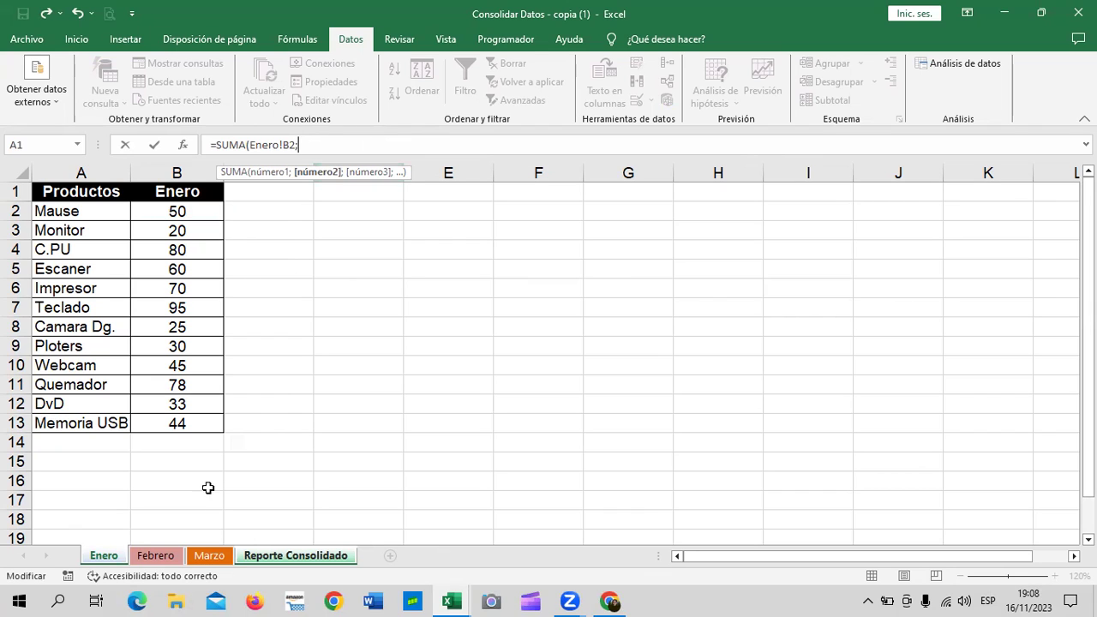
{"action": "left_click", "coordinate": [173, 557]}
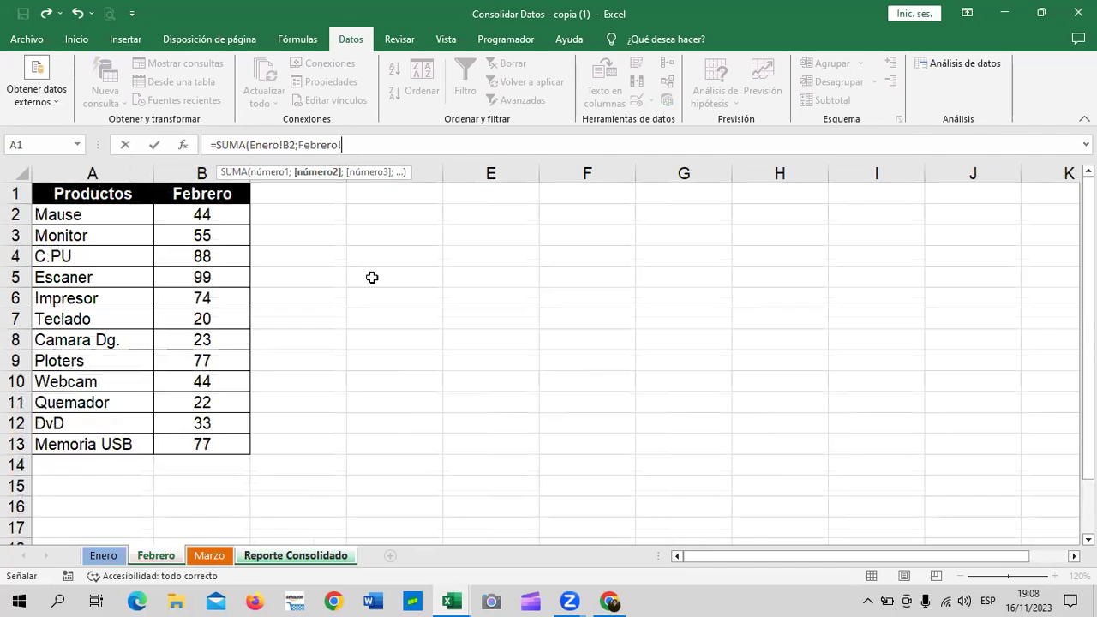
{"action": "left_click", "coordinate": [224, 215]}
{"action": "type", "text": ";"}
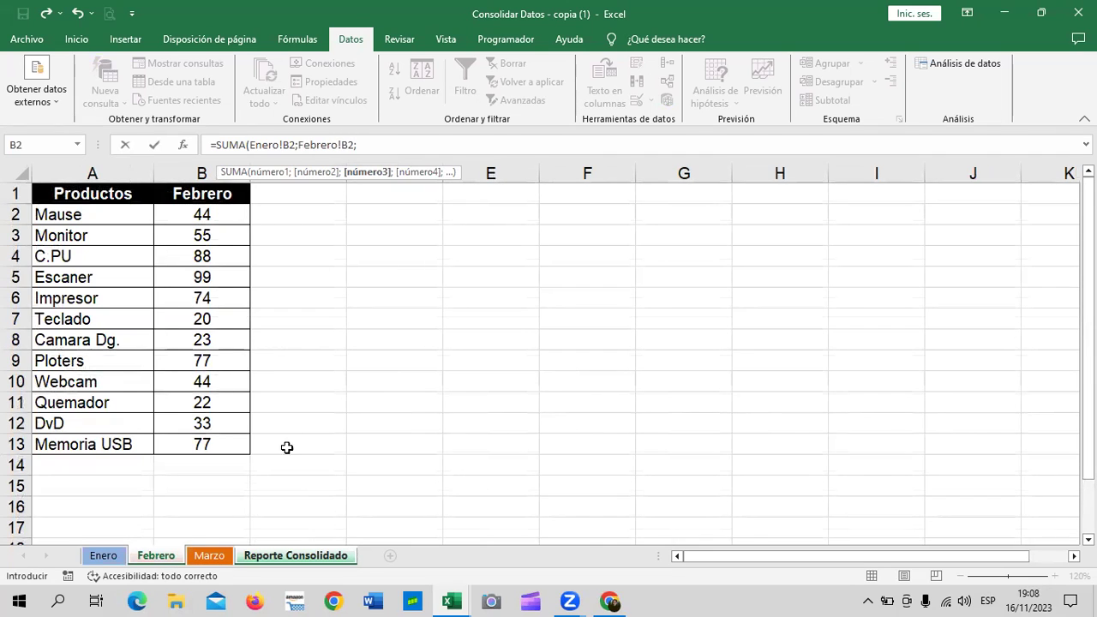
{"action": "left_click", "coordinate": [208, 557]}
{"action": "left_click", "coordinate": [202, 215]}
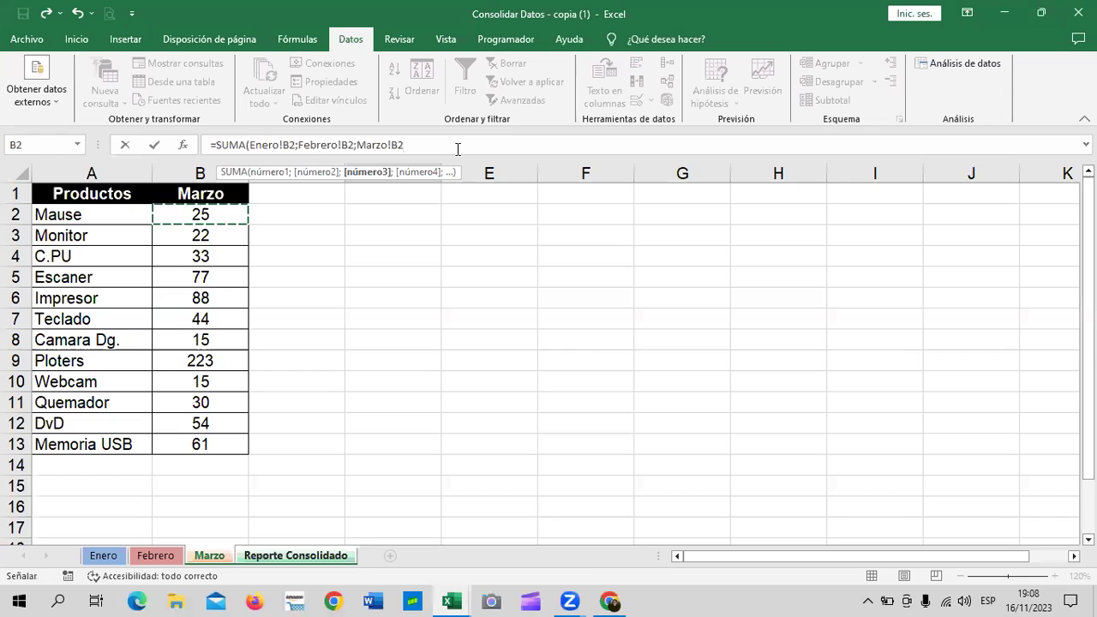
{"action": "type", "text": ")"}
{"action": "key", "text": "Return"}
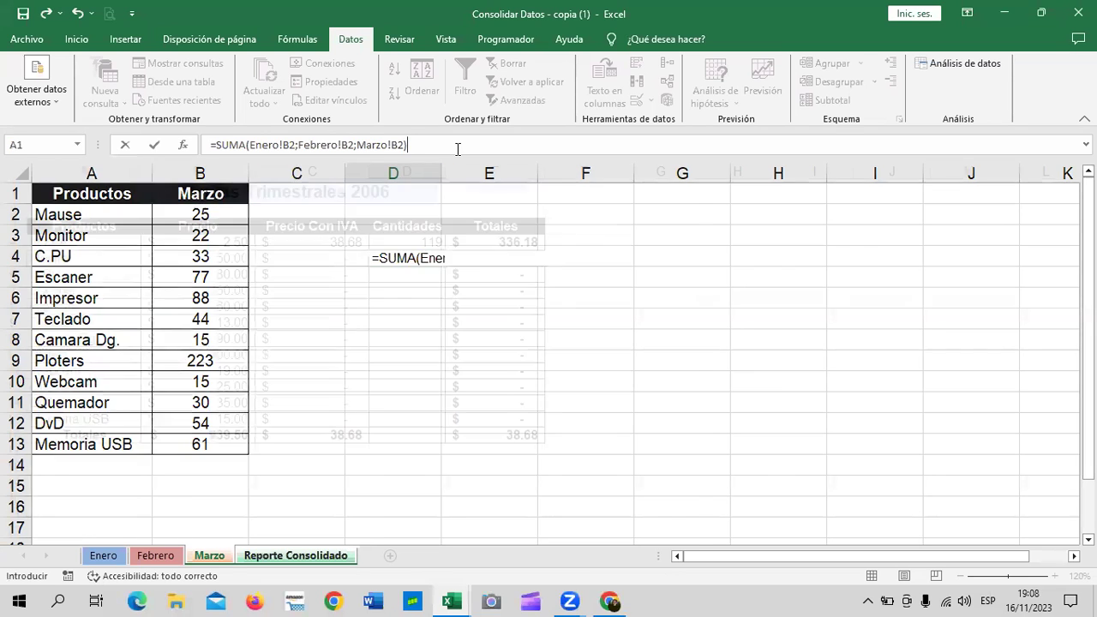
{"action": "left_click", "coordinate": [642, 298]}
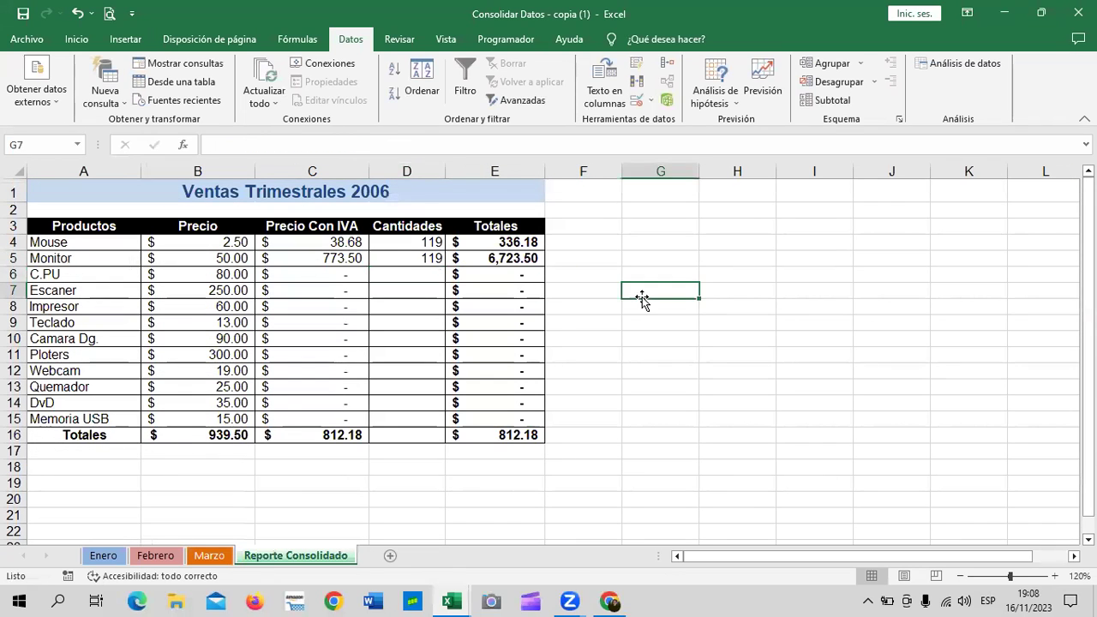
- Select D5 and change its Enero reference from B2 to B3
{"action": "left_click", "coordinate": [404, 243]}
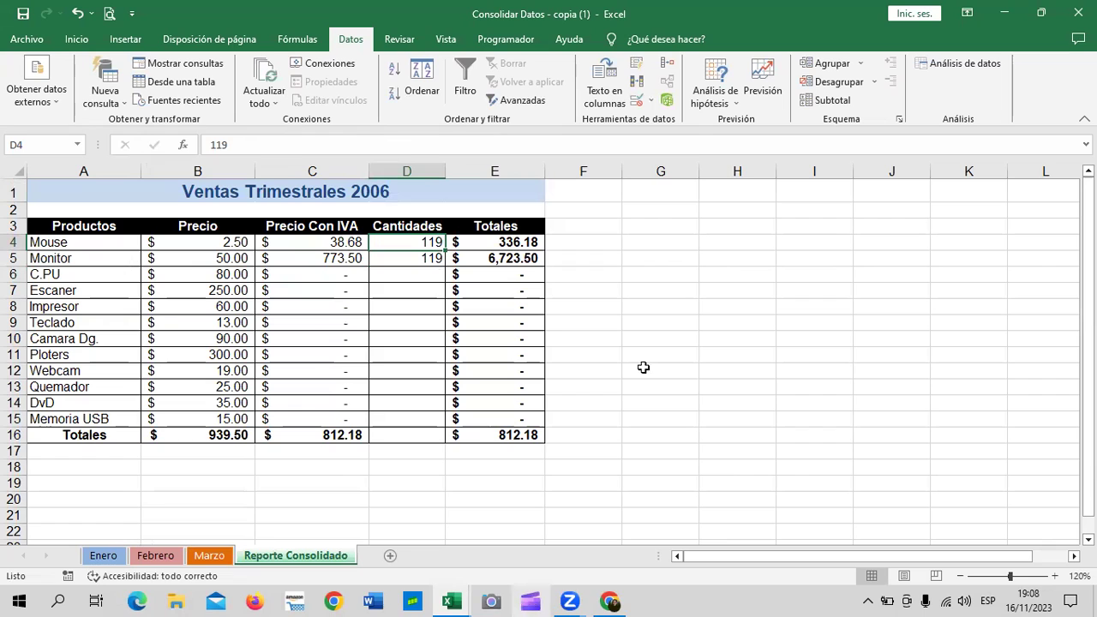
{"action": "left_click", "coordinate": [729, 307]}
{"action": "left_click", "coordinate": [427, 258]}
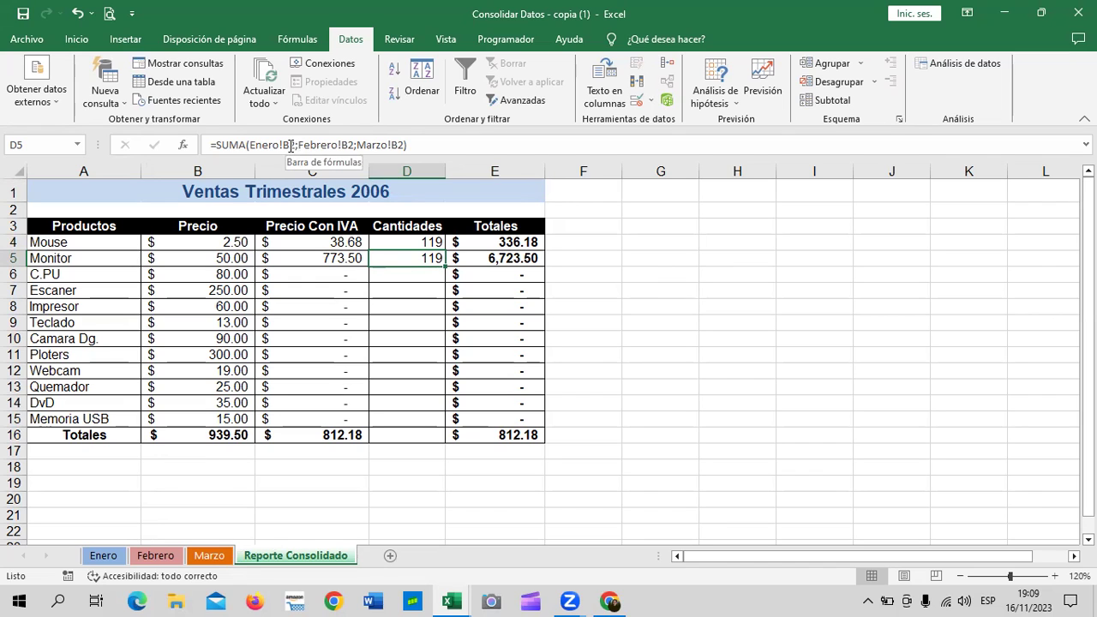
{"action": "left_click", "coordinate": [294, 144]}
{"action": "key", "text": "BackSpace"}
{"action": "type", "text": "3"}
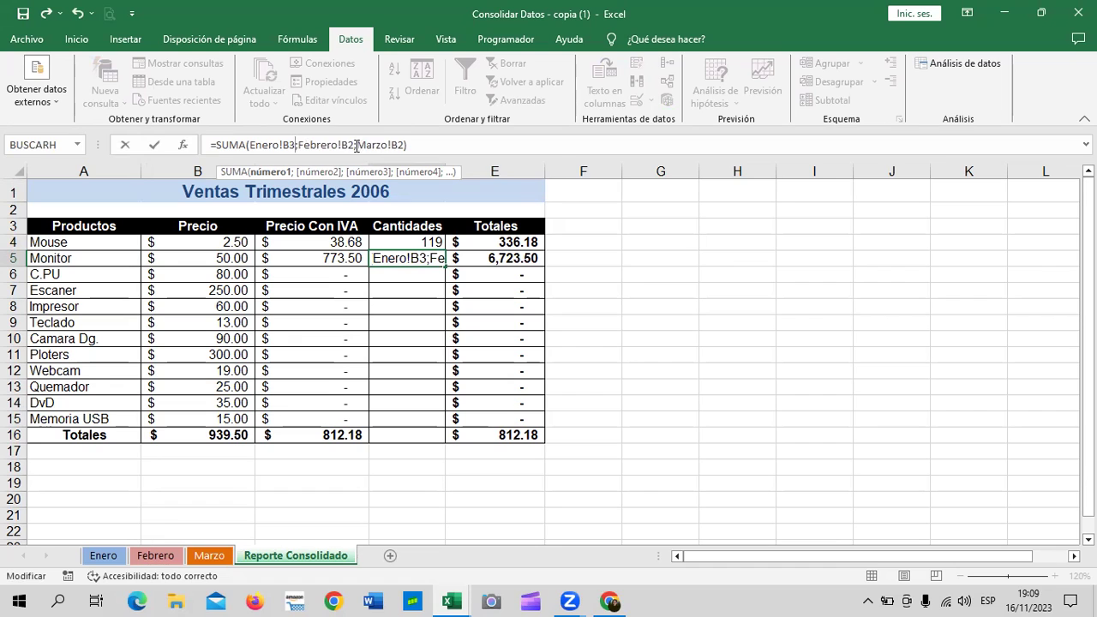
- Change the Febrero and Marzo references to B3 as well and enter the formula, giving 97
{"action": "left_click", "coordinate": [356, 145]}
{"action": "key", "text": "BackSpace"}
{"action": "type", "text": "3"}
{"action": "left_click", "coordinate": [402, 145]}
{"action": "key", "text": "BackSpace"}
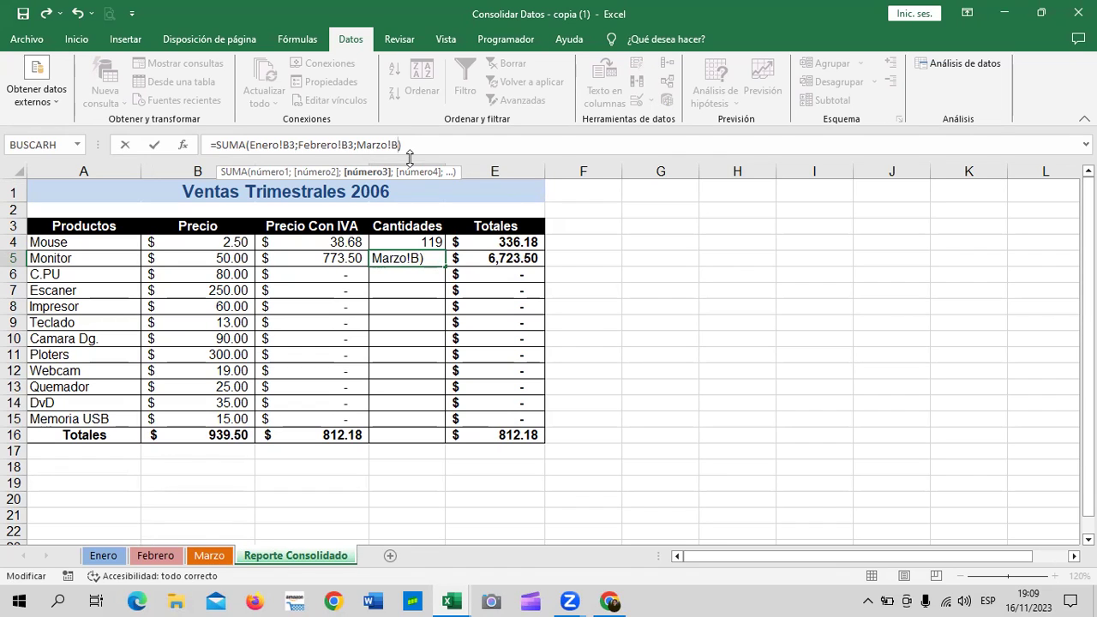
{"action": "type", "text": "3"}
{"action": "key", "text": "Return"}
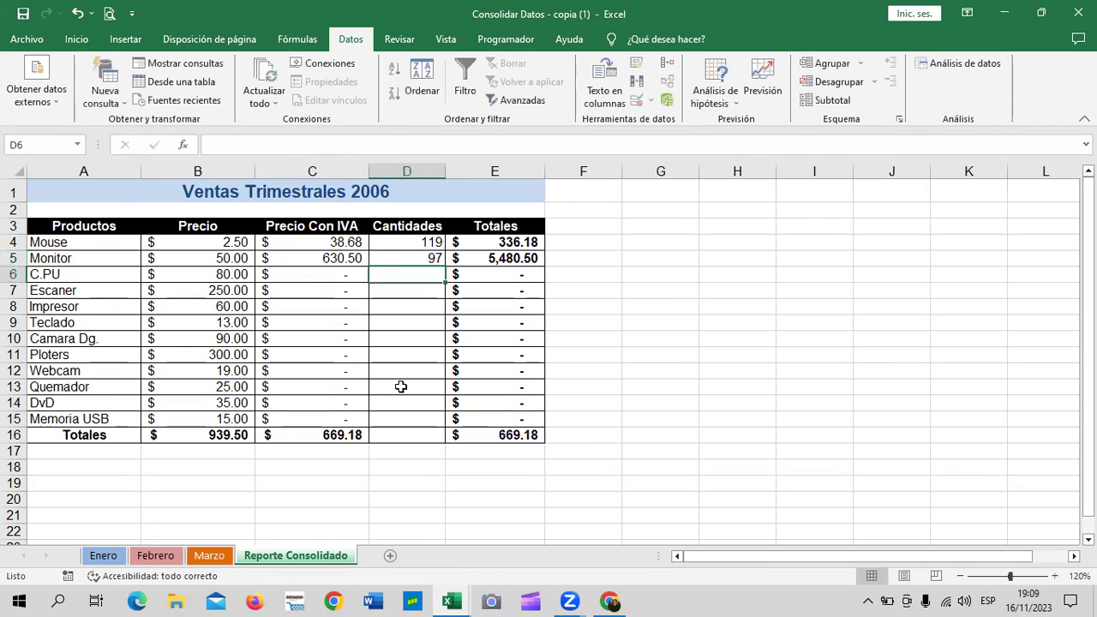
- Check D5's result, then view the Monitor value in B3 on the Enero sheet
{"action": "left_click", "coordinate": [397, 256]}
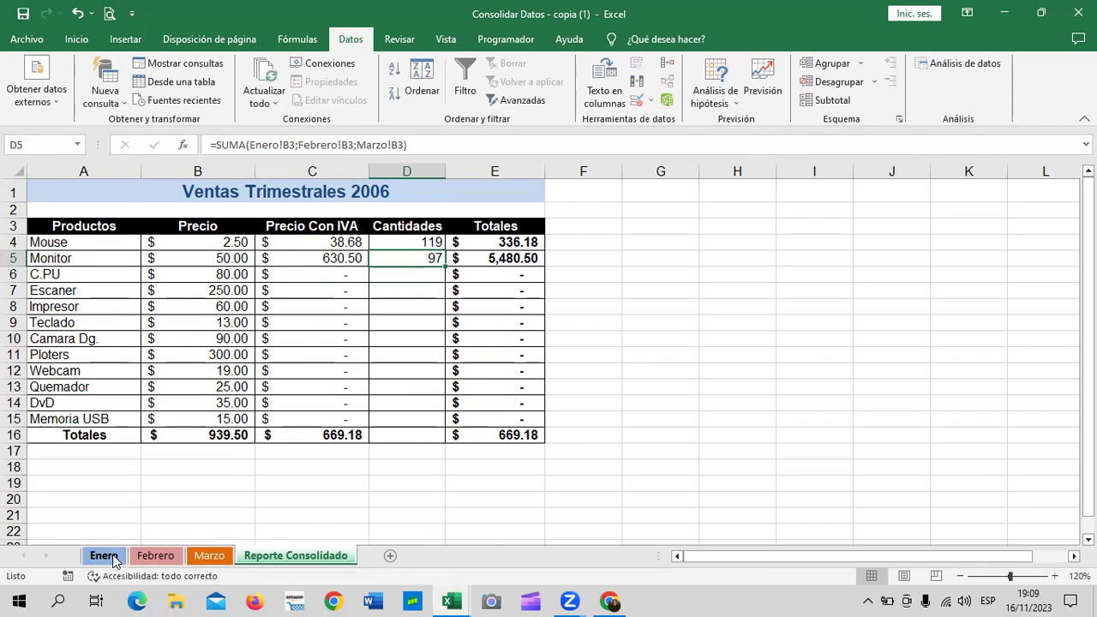
{"action": "left_click", "coordinate": [103, 556]}
{"action": "left_click", "coordinate": [170, 229]}
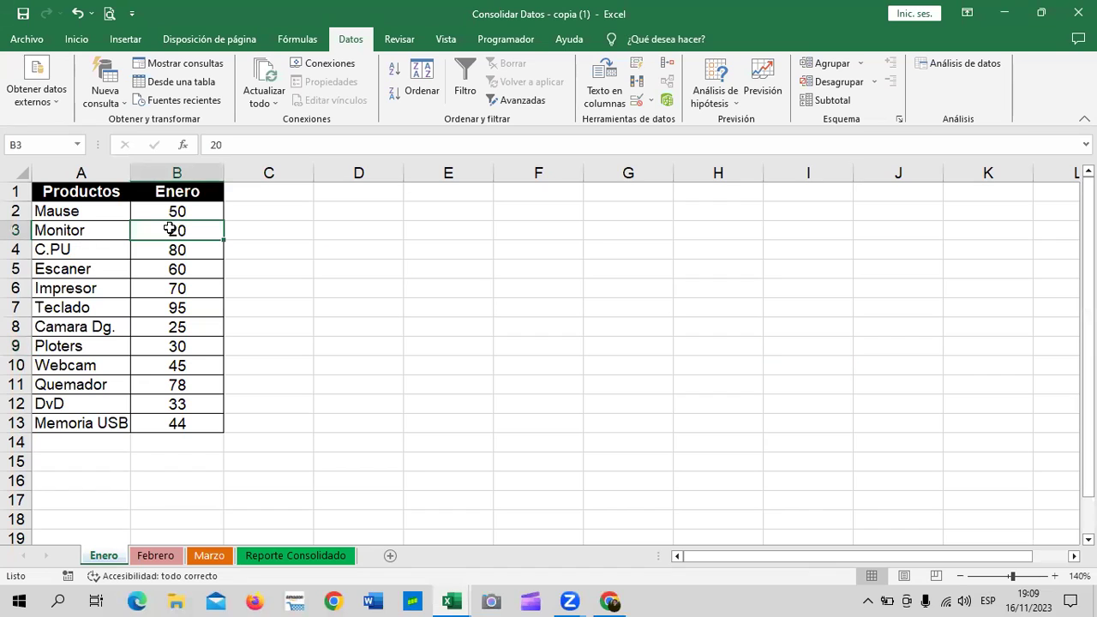
{"action": "left_click", "coordinate": [152, 555]}
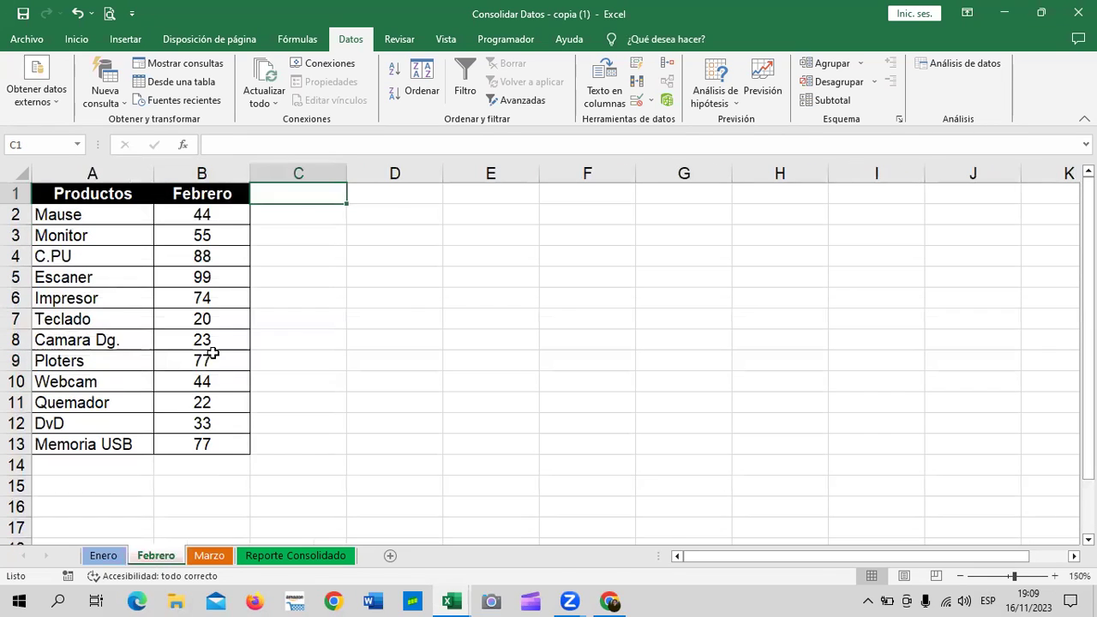
{"action": "left_click", "coordinate": [209, 556]}
{"action": "left_click", "coordinate": [214, 237]}
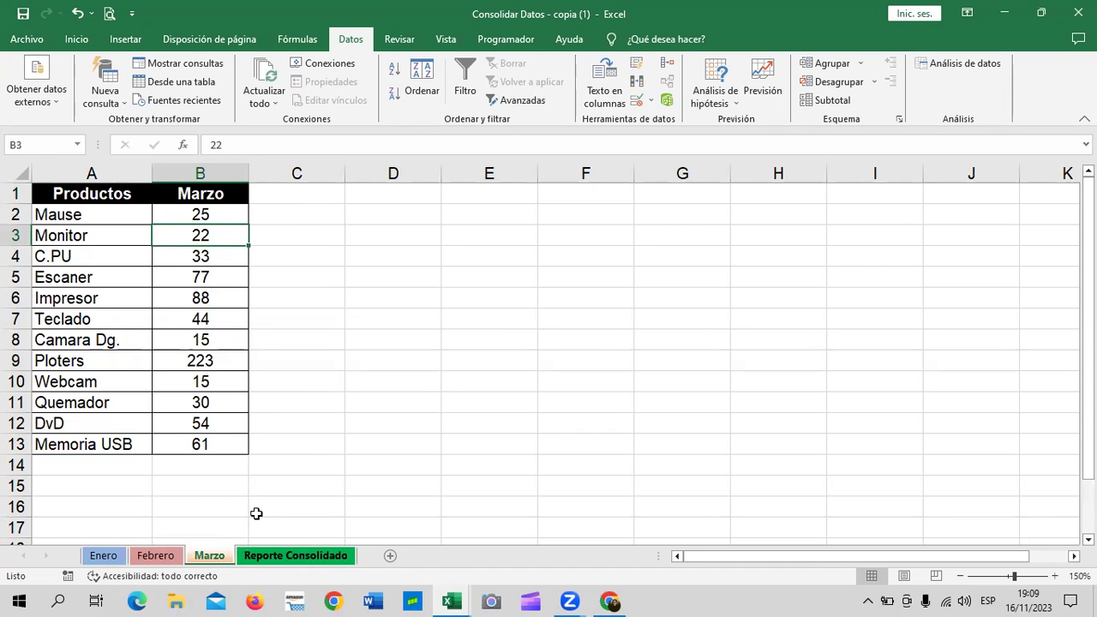
{"action": "key", "text": "Return"}
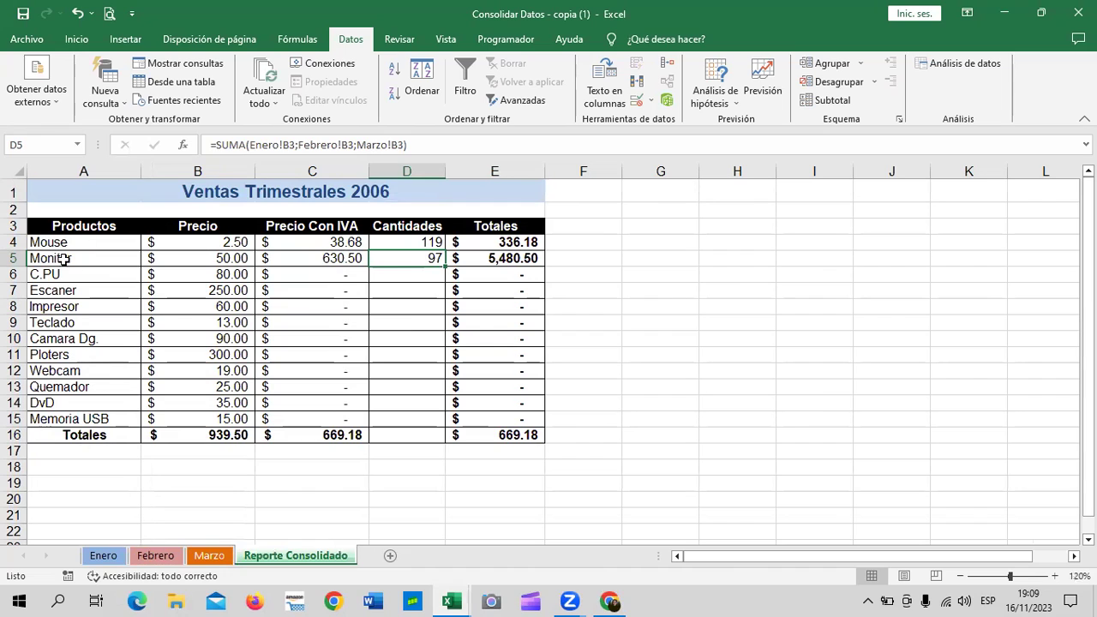
{"action": "left_click", "coordinate": [651, 264]}
{"action": "left_click", "coordinate": [426, 259]}
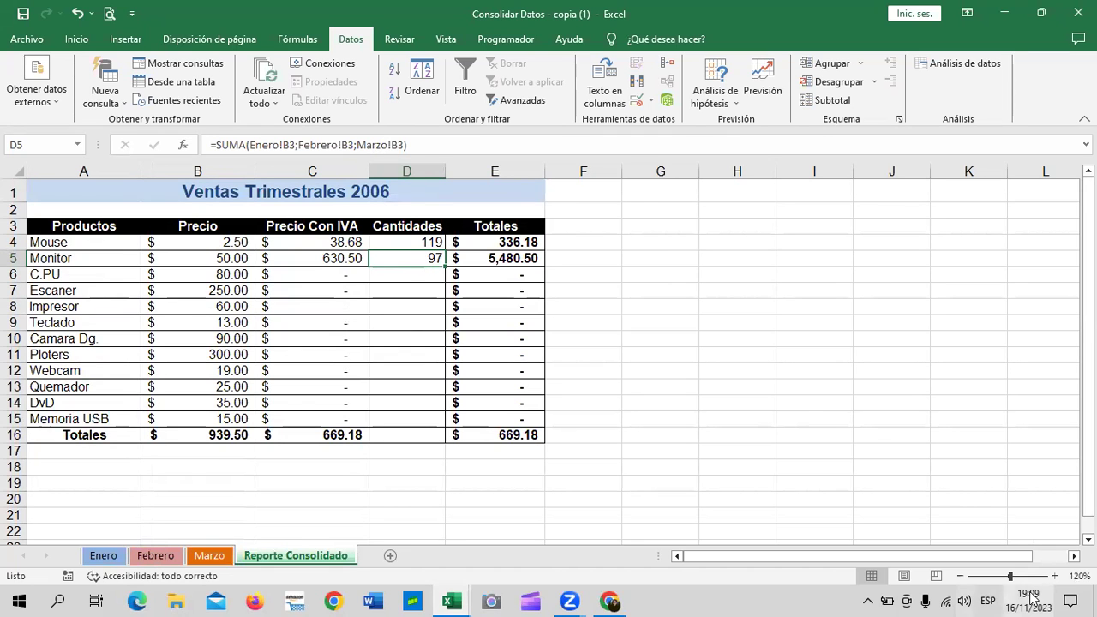
{"action": "left_click", "coordinate": [1054, 576]}
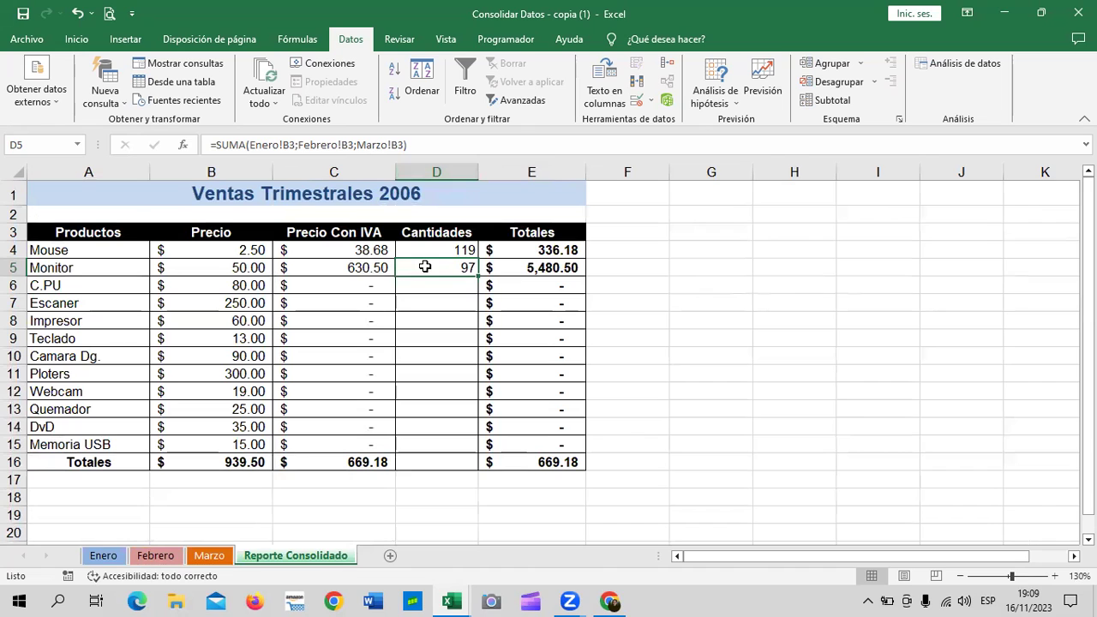
{"action": "left_click", "coordinate": [437, 246]}
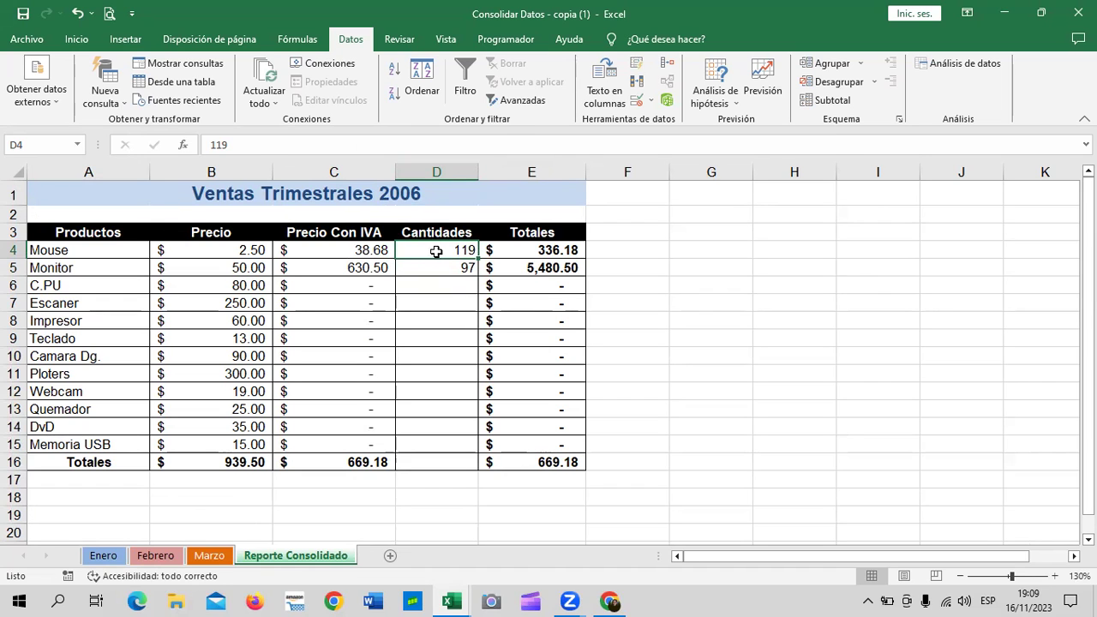
{"action": "left_click", "coordinate": [434, 267]}
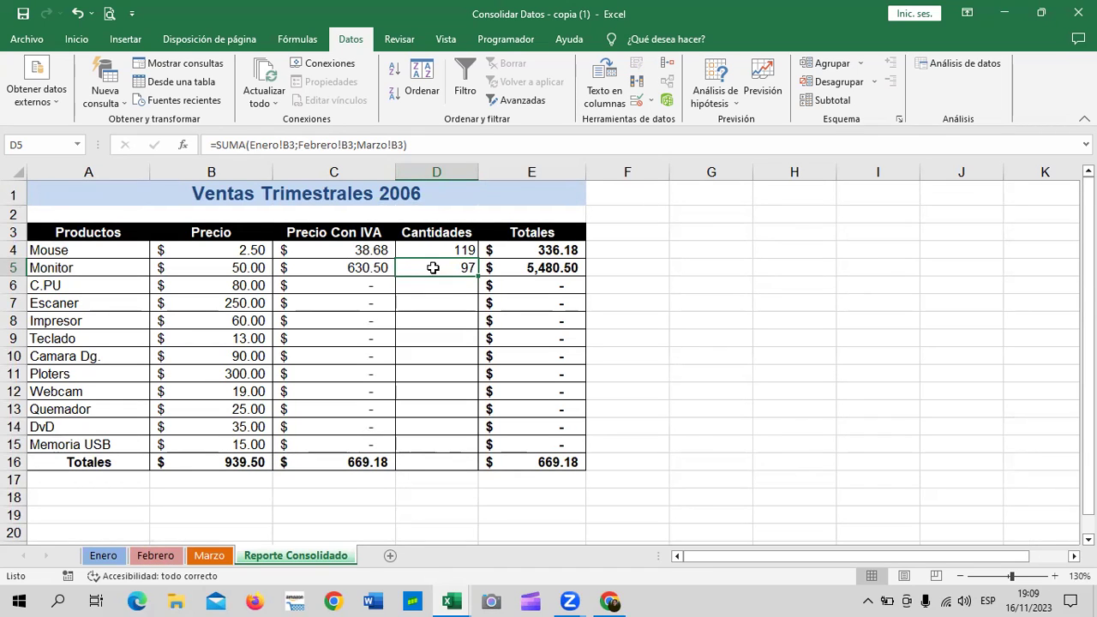
{"action": "left_click", "coordinate": [430, 249]}
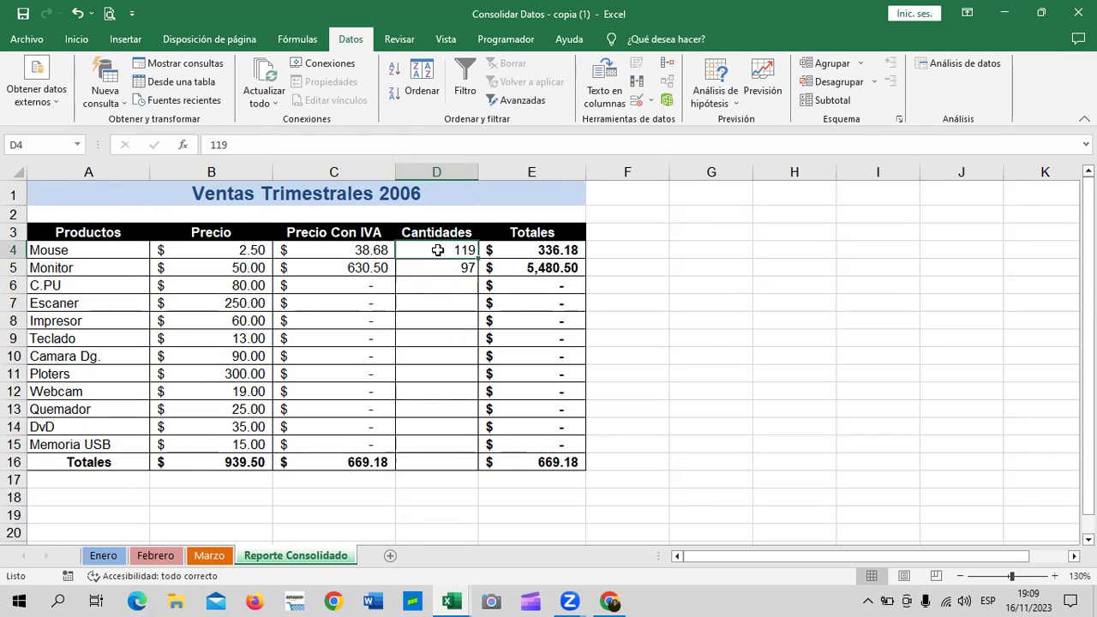
{"action": "left_click", "coordinate": [426, 269]}
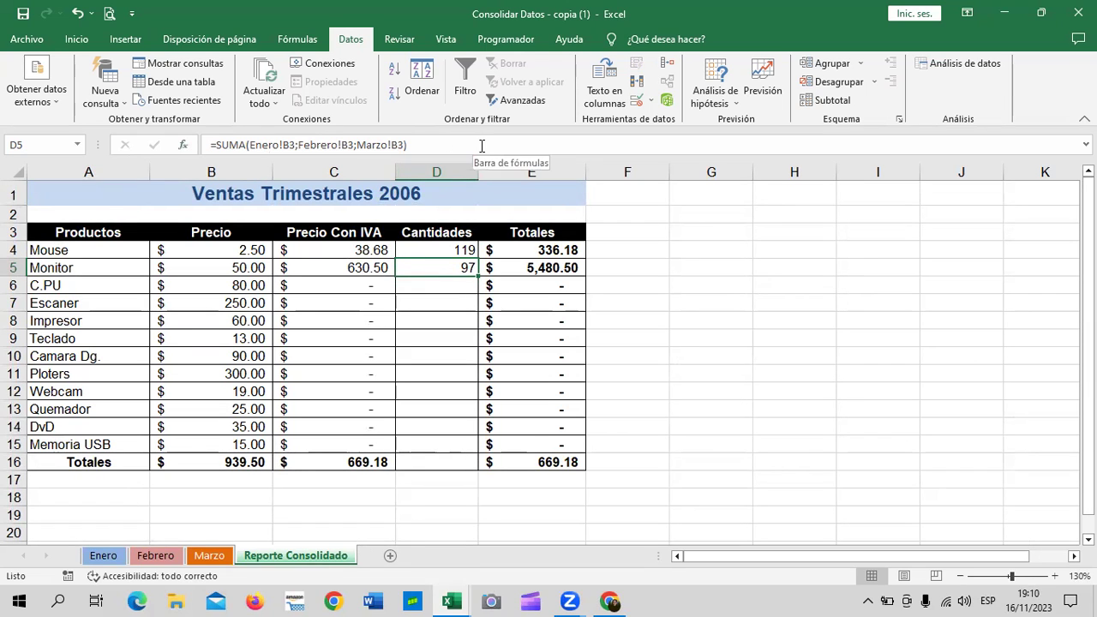
{"action": "left_click", "coordinate": [448, 250]}
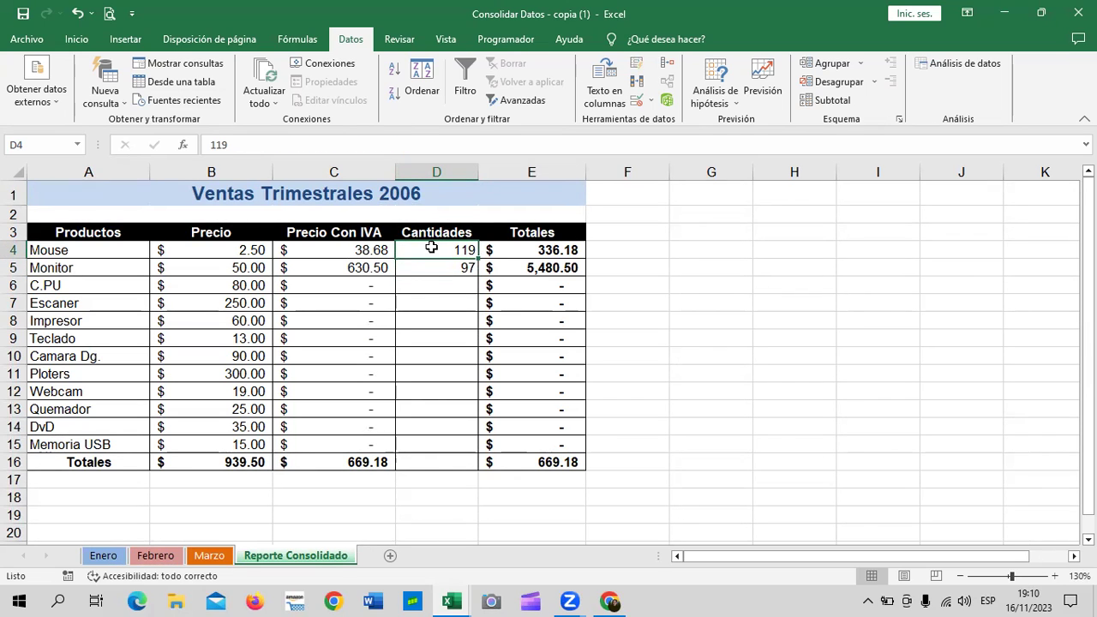
{"action": "left_click", "coordinate": [428, 286]}
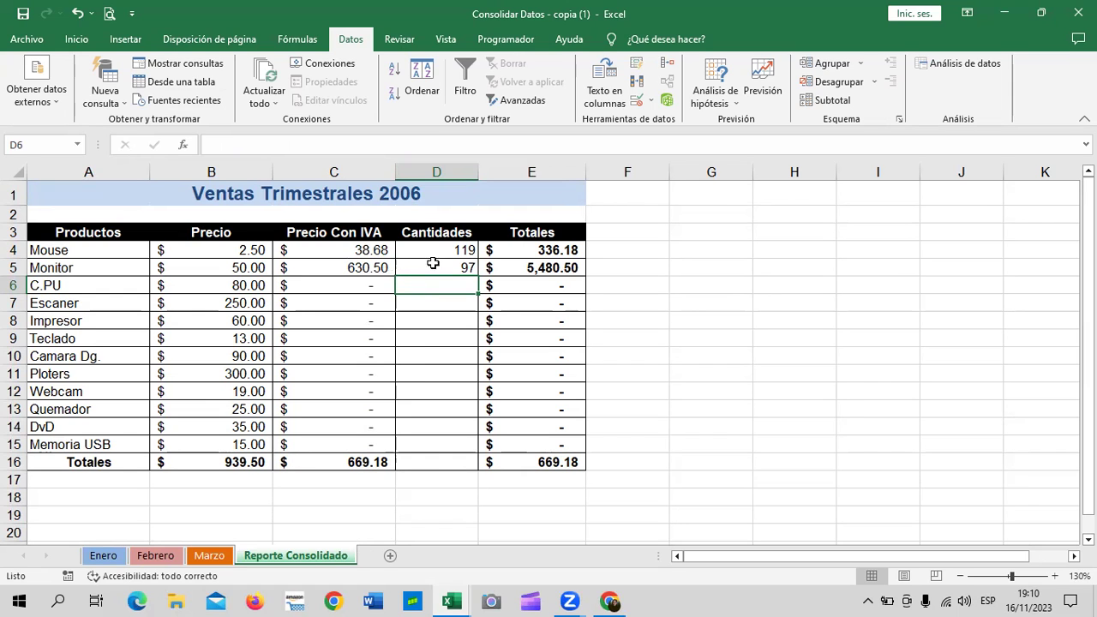
{"action": "left_click", "coordinate": [117, 557]}
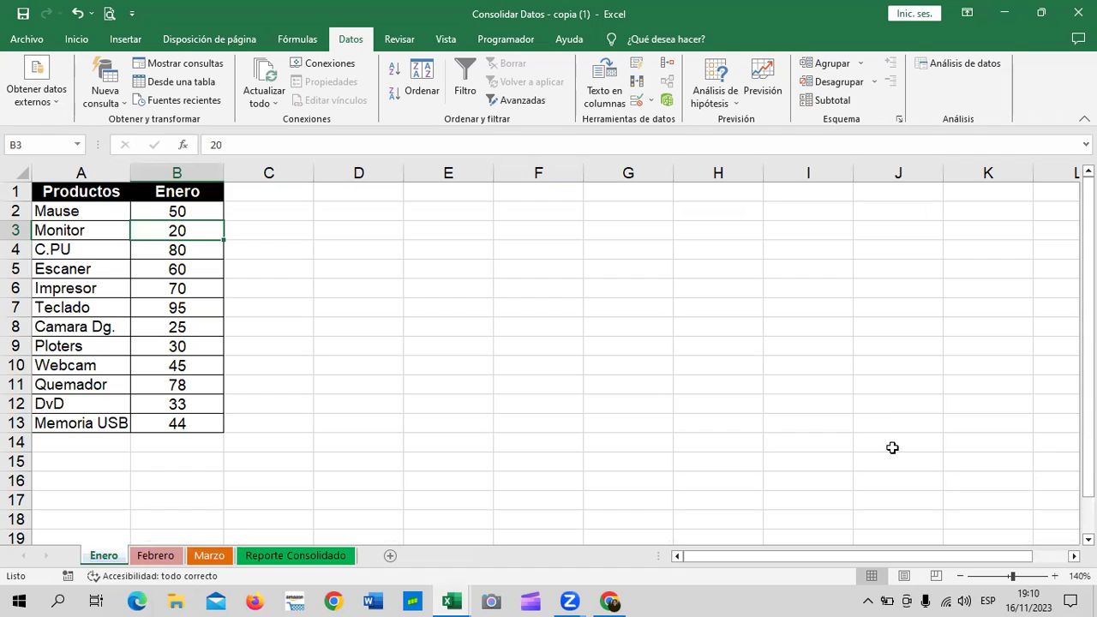
{"action": "left_click", "coordinate": [947, 455]}
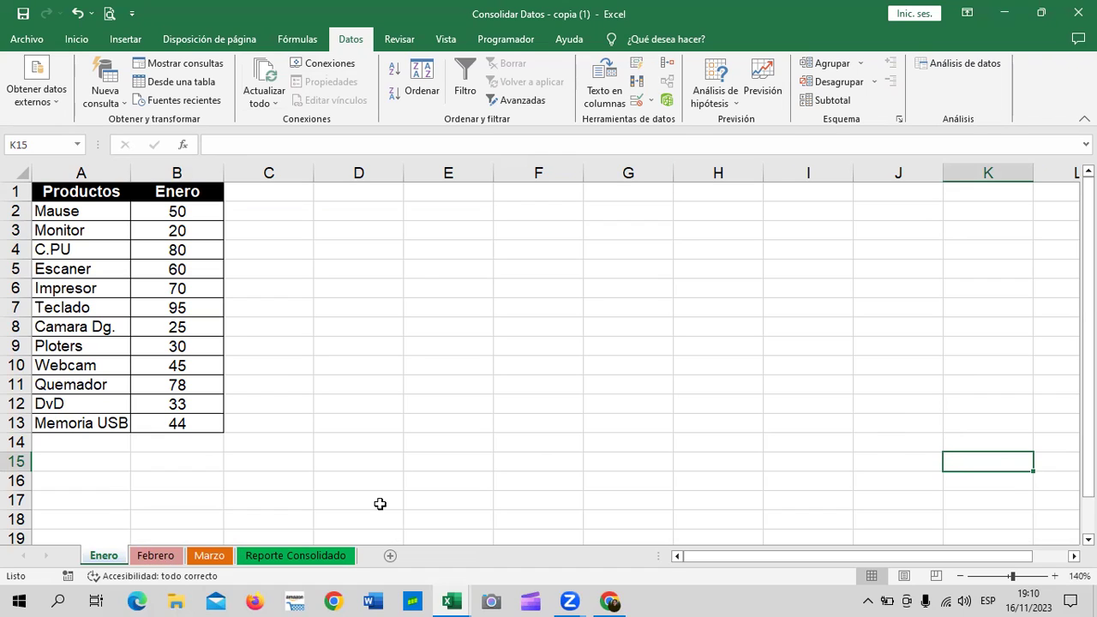
{"action": "left_click_drag", "start_coordinate": [418, 283], "coordinate": [416, 277]}
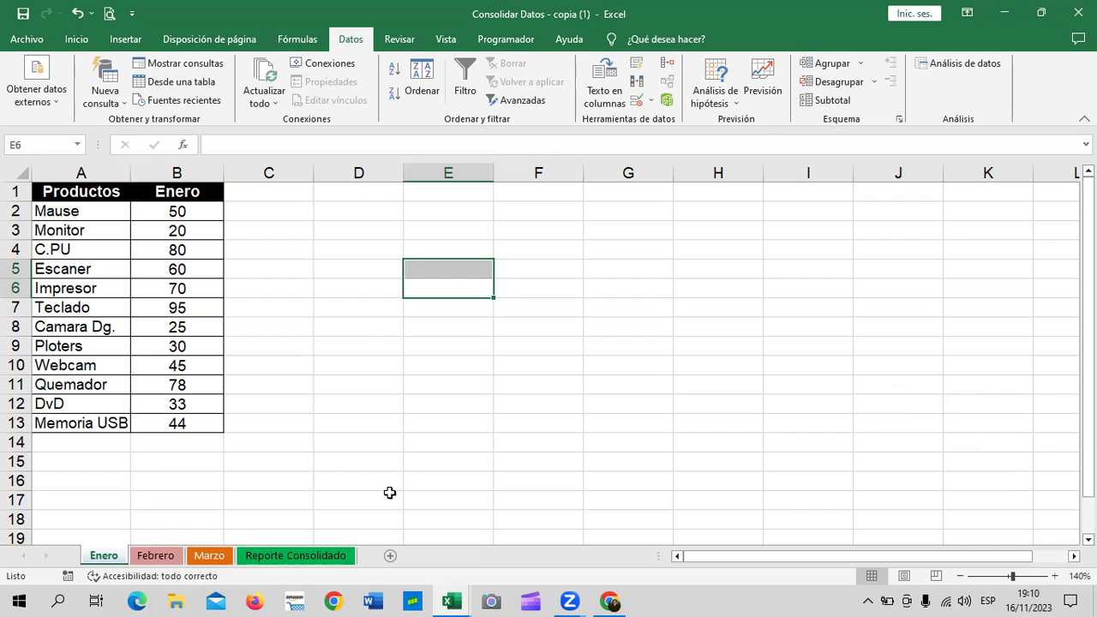
{"action": "key", "text": "ctrl+Page_Down"}
{"action": "key", "text": "ctrl+Page_Down"}
{"action": "key", "text": "ctrl+Page_Down"}
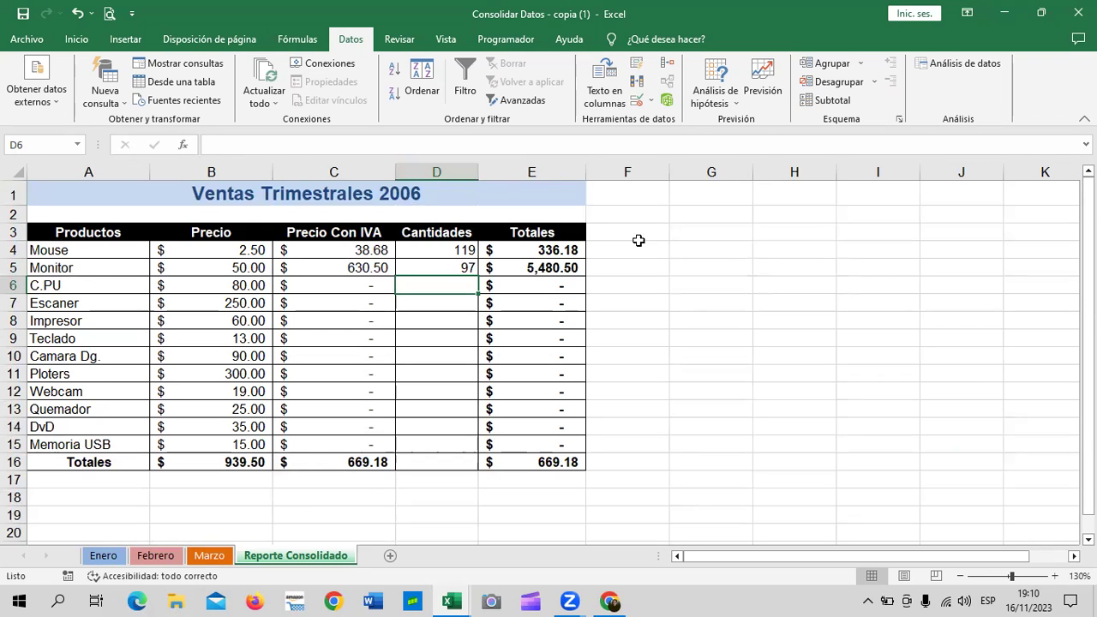
{"action": "left_click", "coordinate": [800, 265]}
{"action": "left_click", "coordinate": [447, 280]}
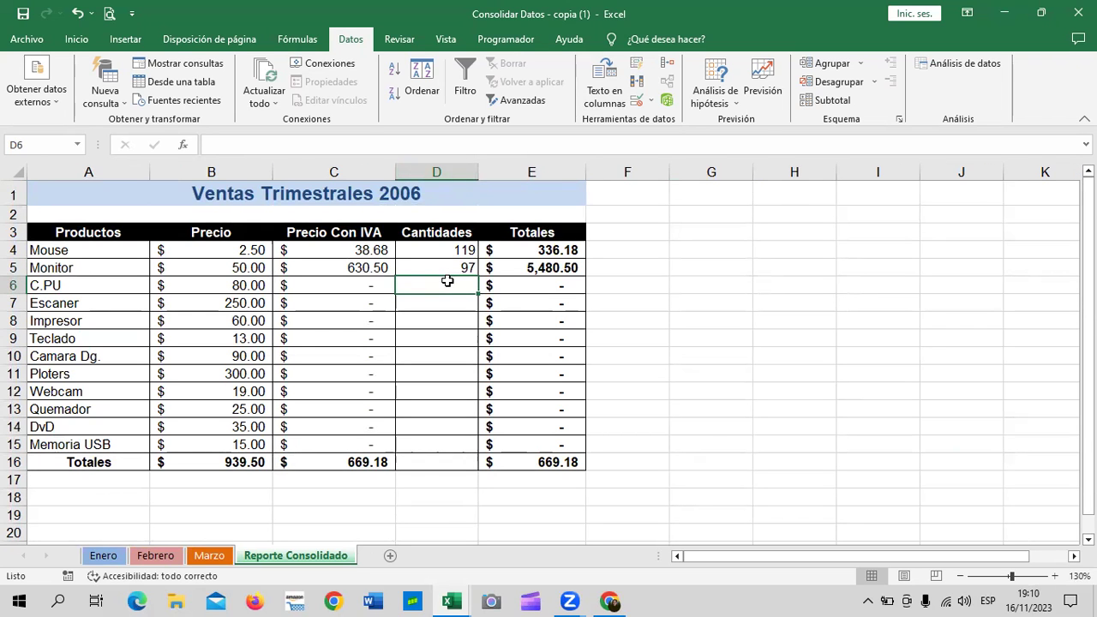
- Open Consolidar and delete the old Enero, Marzo and Febrero $B$13 references
{"action": "left_click", "coordinate": [668, 65]}
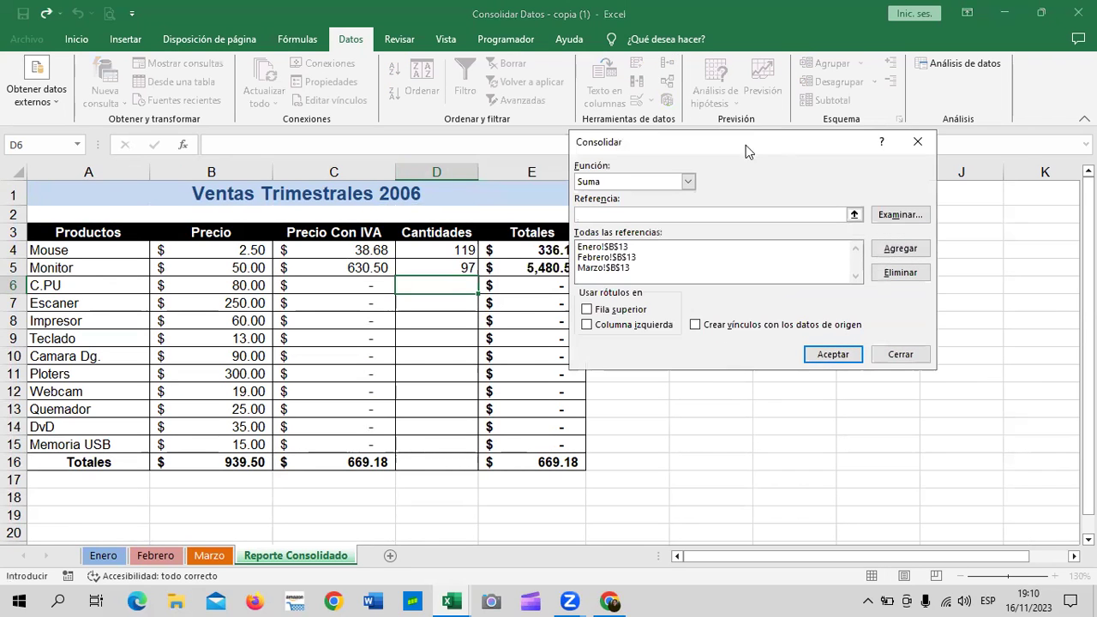
{"action": "left_click", "coordinate": [614, 248]}
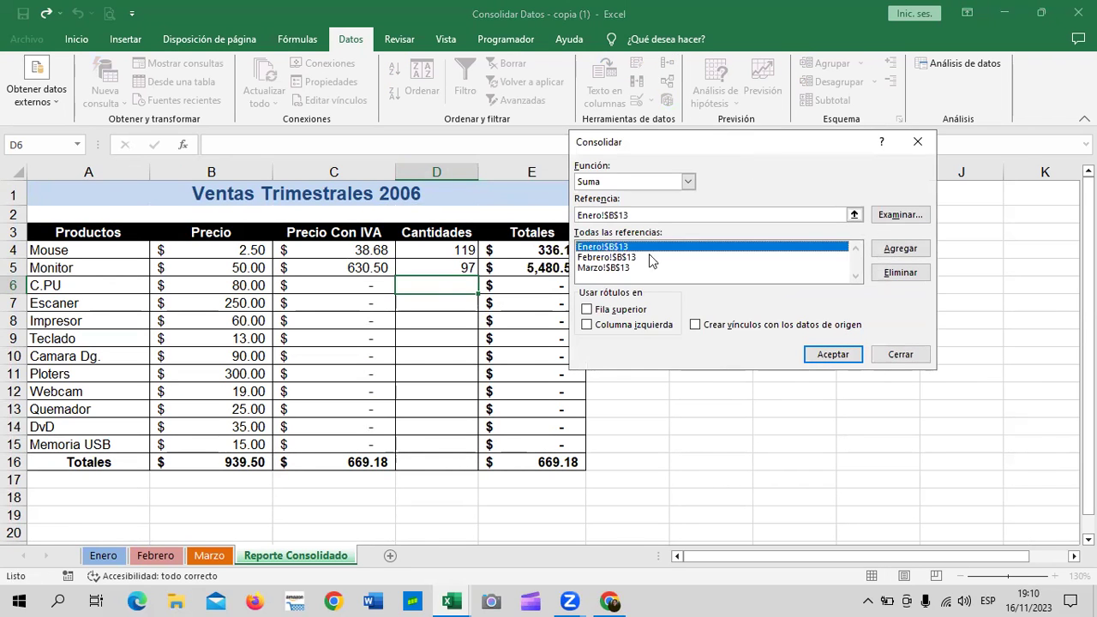
{"action": "left_click", "coordinate": [902, 273]}
{"action": "left_click", "coordinate": [604, 258]}
{"action": "left_click", "coordinate": [898, 272]}
{"action": "left_click", "coordinate": [713, 254]}
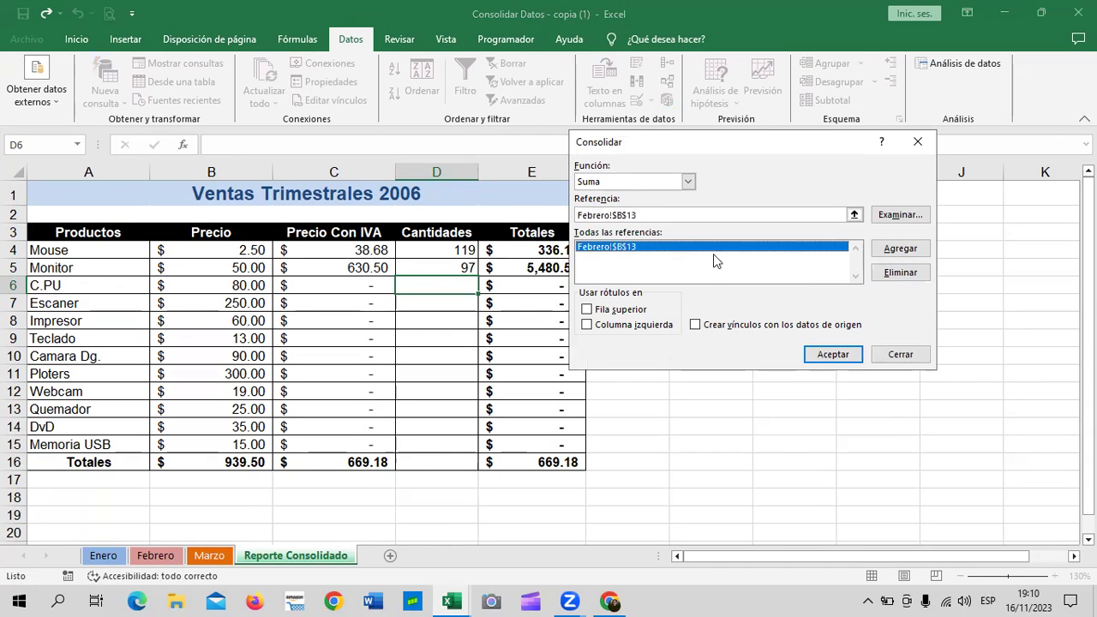
{"action": "left_click", "coordinate": [900, 276]}
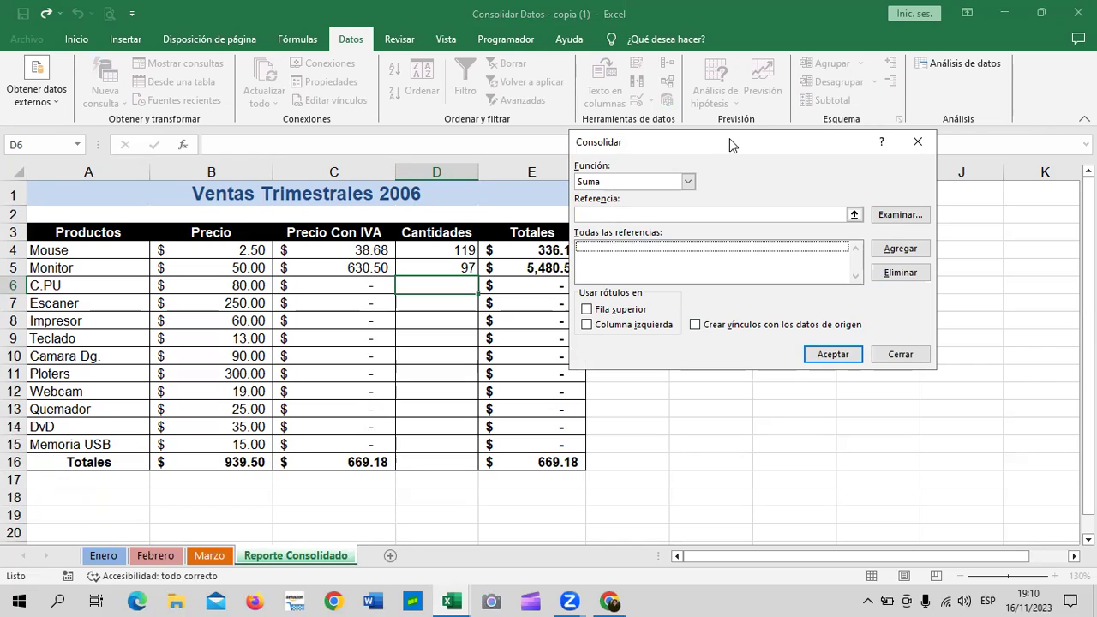
- Nudge the Consolidar dialog right, then browse for a source workbook and cancel it
{"action": "left_click_drag", "start_coordinate": [729, 138], "coordinate": [760, 137]}
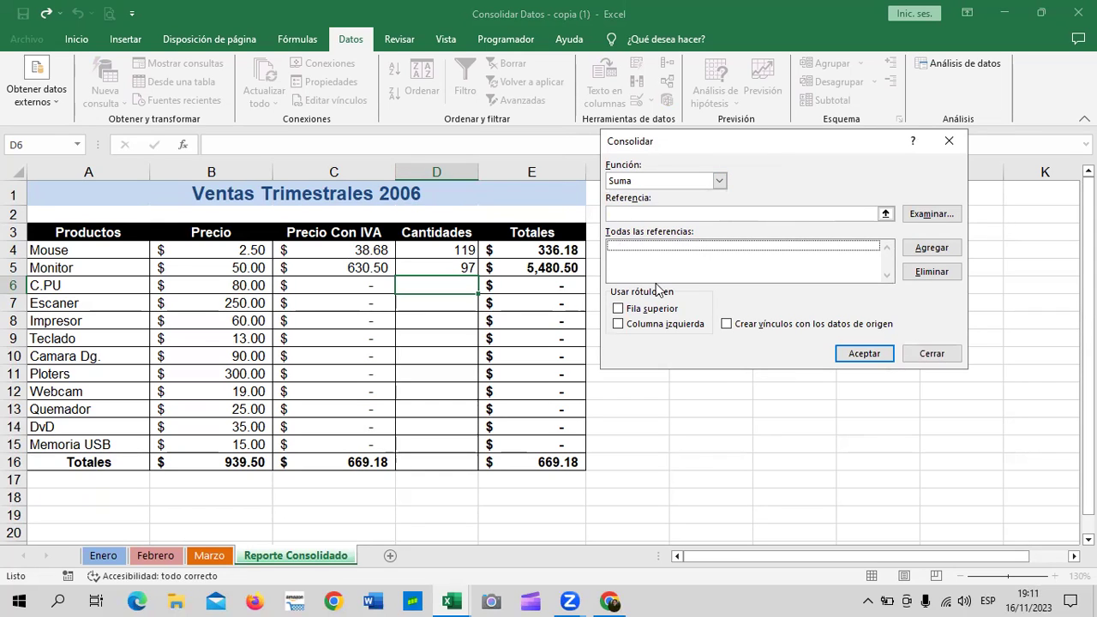
{"action": "left_click", "coordinate": [914, 223]}
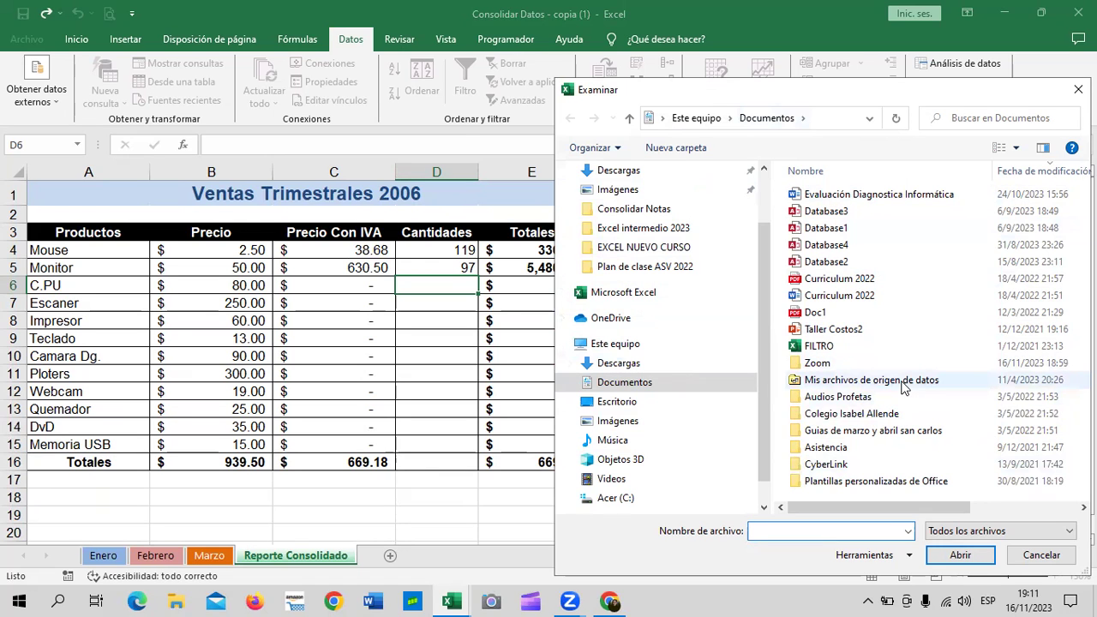
{"action": "left_click", "coordinate": [1078, 89]}
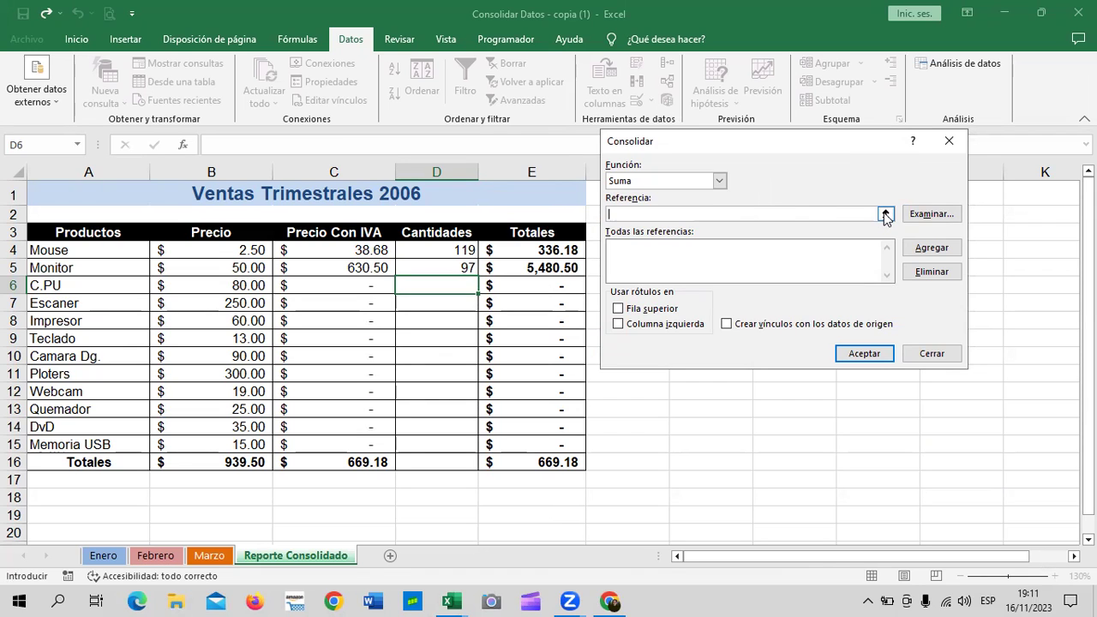
- Add Enero!$B$4, the C.PU quantity, to the consolidation references
{"action": "left_click", "coordinate": [886, 214]}
{"action": "left_click_drag", "start_coordinate": [849, 140], "coordinate": [870, 140]}
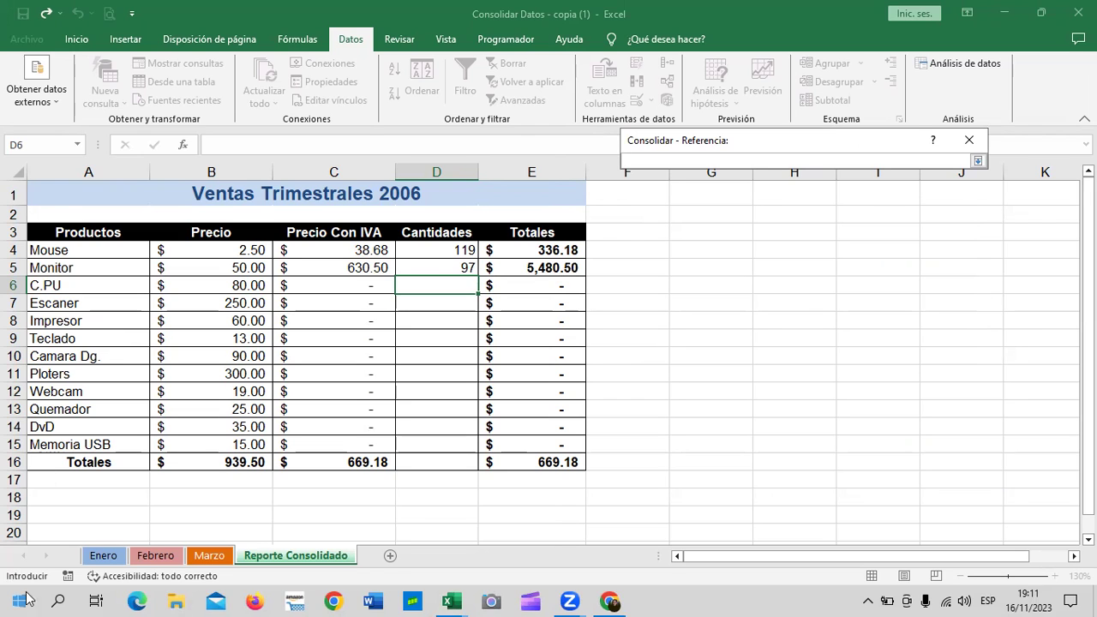
{"action": "left_click", "coordinate": [105, 559]}
{"action": "left_click", "coordinate": [166, 248]}
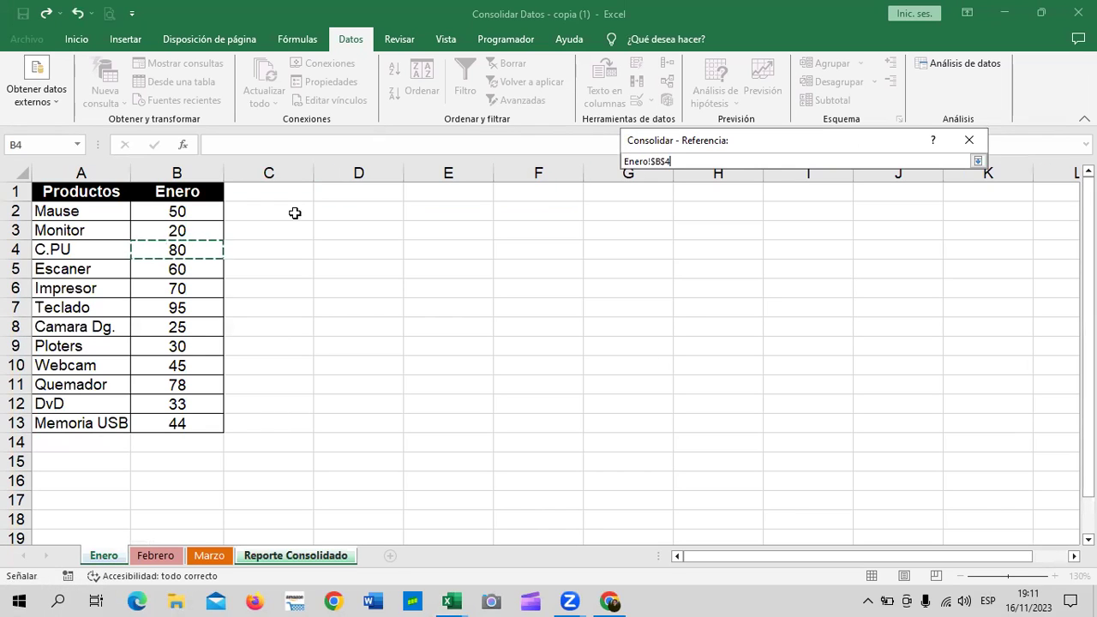
{"action": "left_click", "coordinate": [978, 163]}
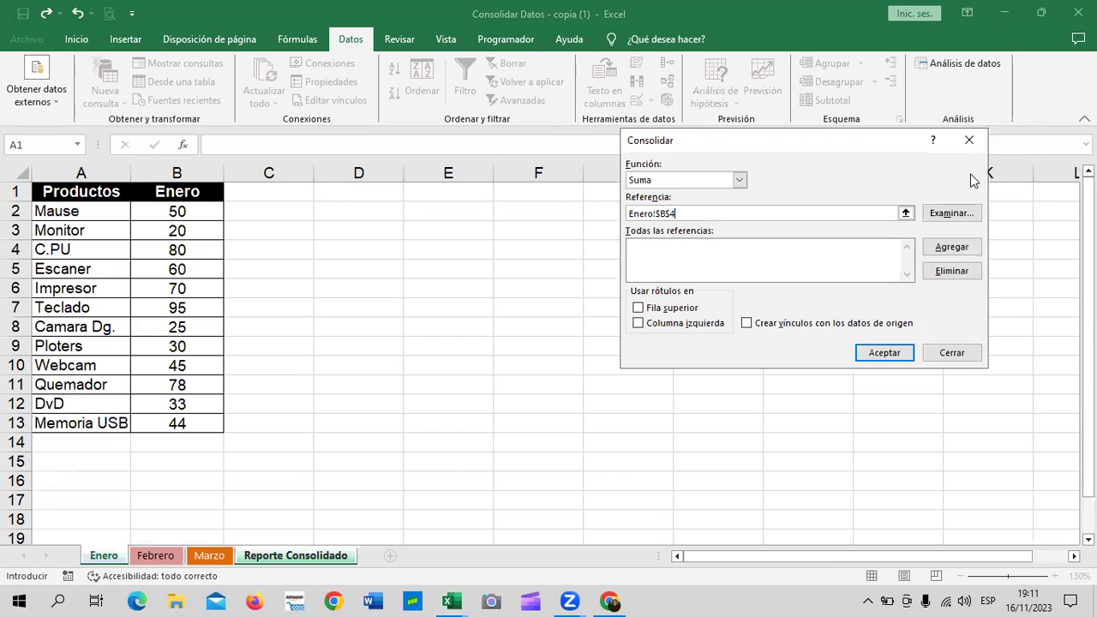
{"action": "left_click", "coordinate": [953, 249]}
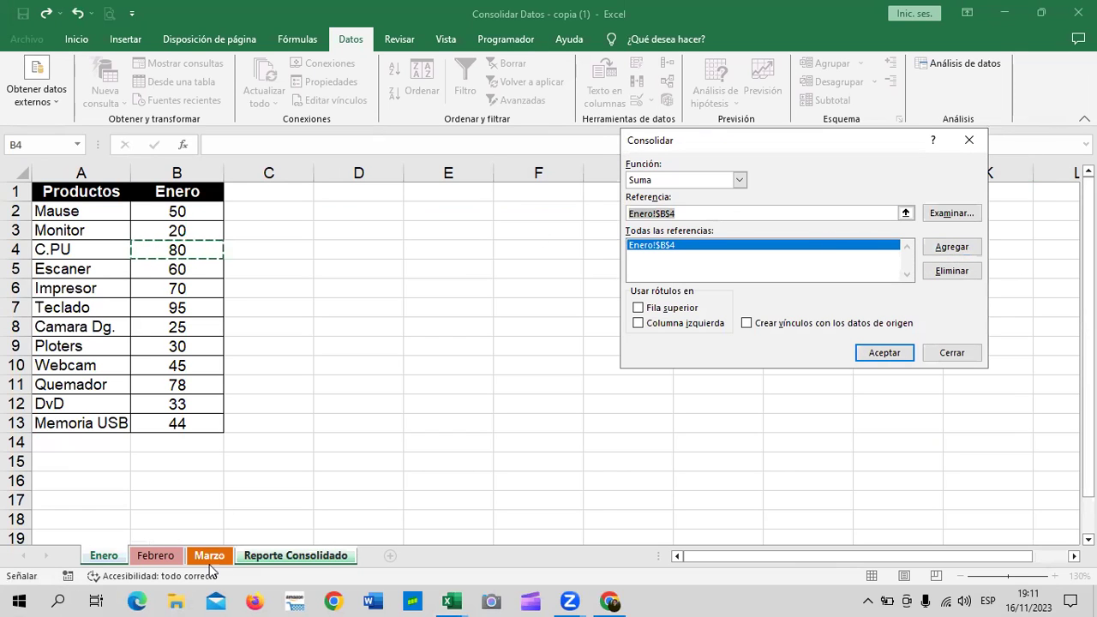
- Add Febrero!$B$4 and Marzo!$B$4, then run the Suma consolidation, giving 201
{"action": "left_click", "coordinate": [156, 555]}
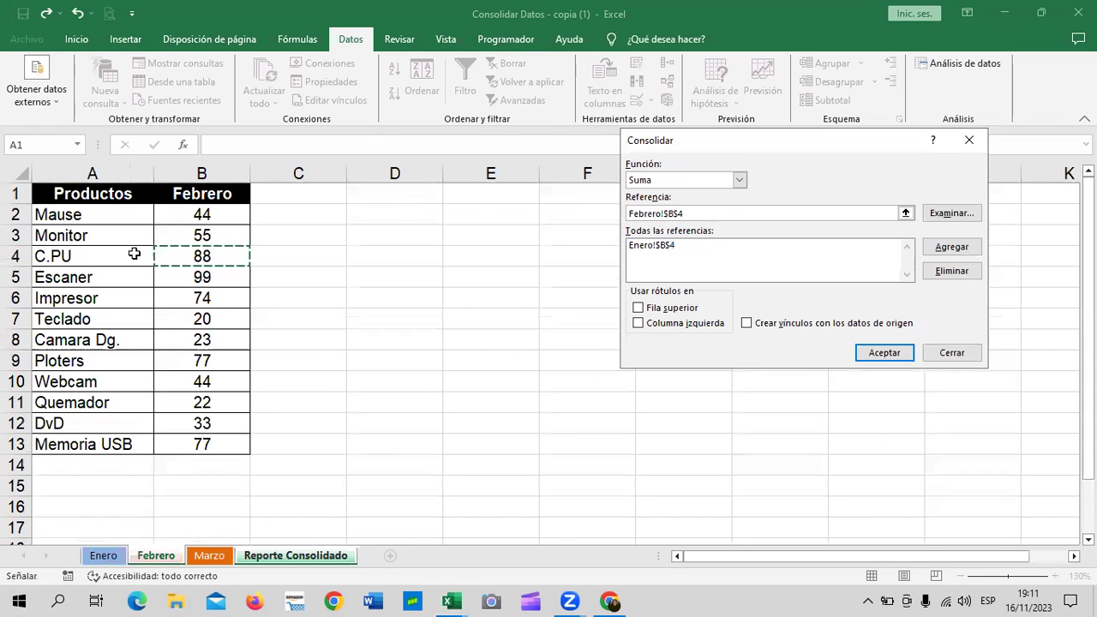
{"action": "left_click", "coordinate": [951, 249]}
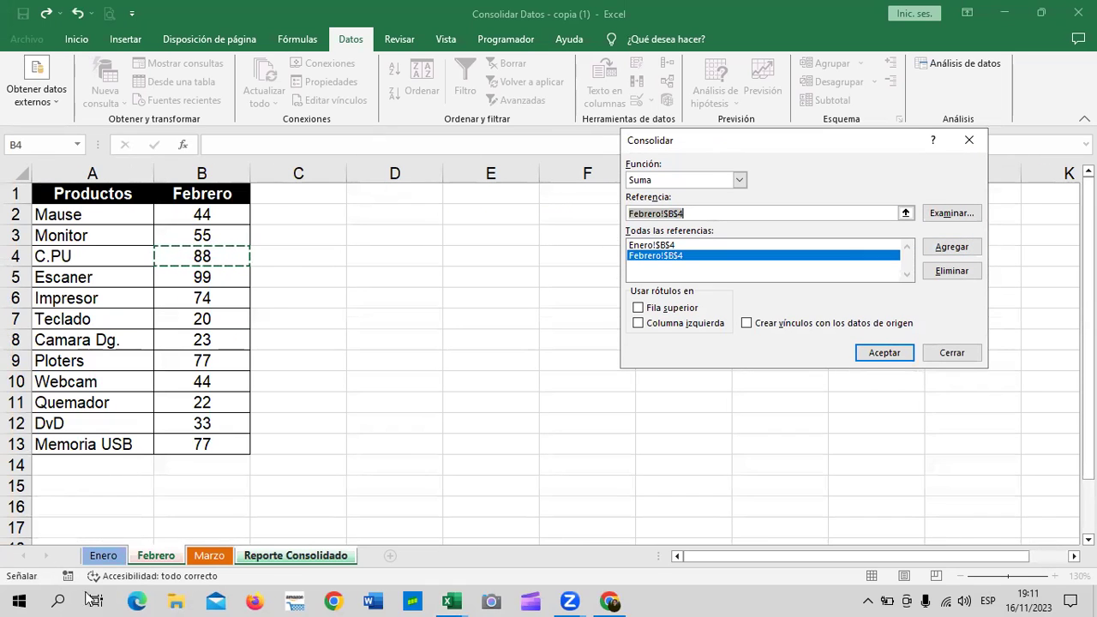
{"action": "left_click", "coordinate": [209, 555]}
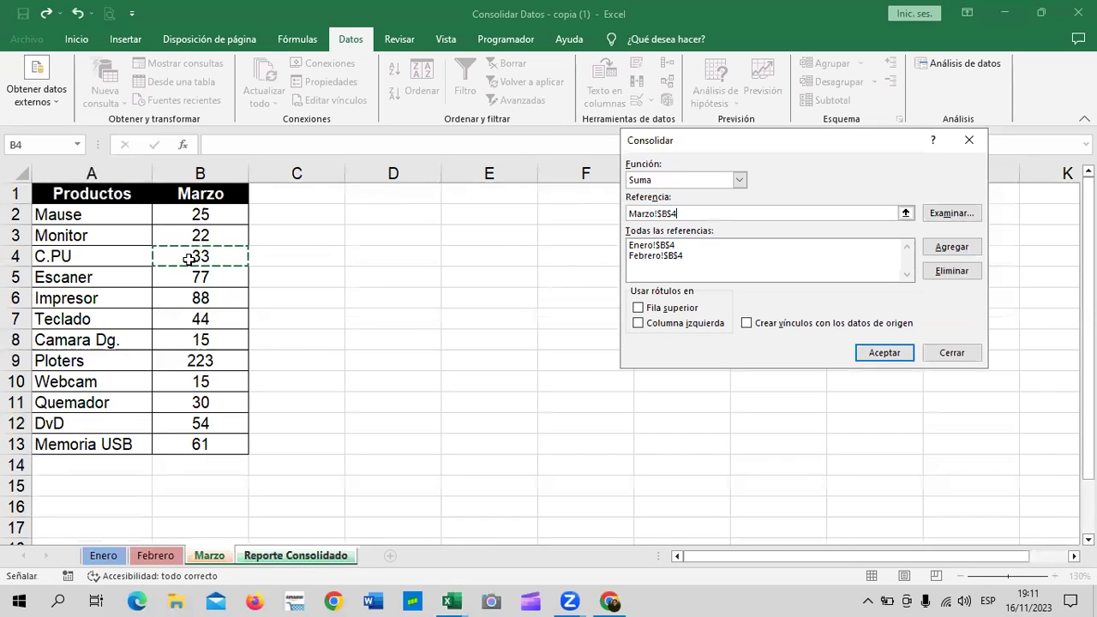
{"action": "left_click", "coordinate": [951, 247]}
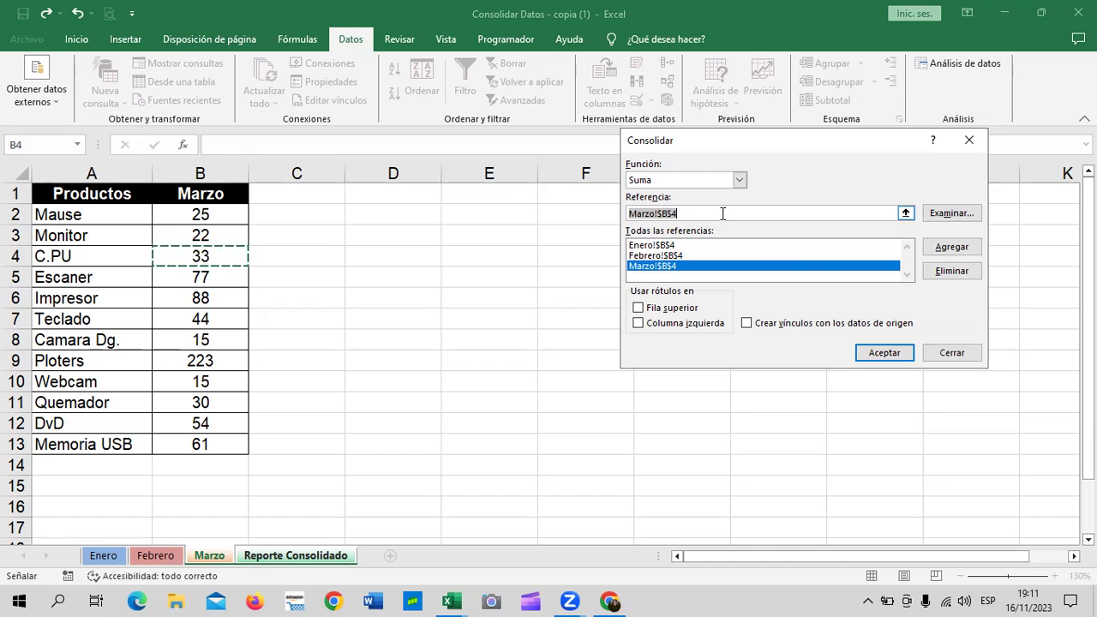
{"action": "key", "text": "BackSpace"}
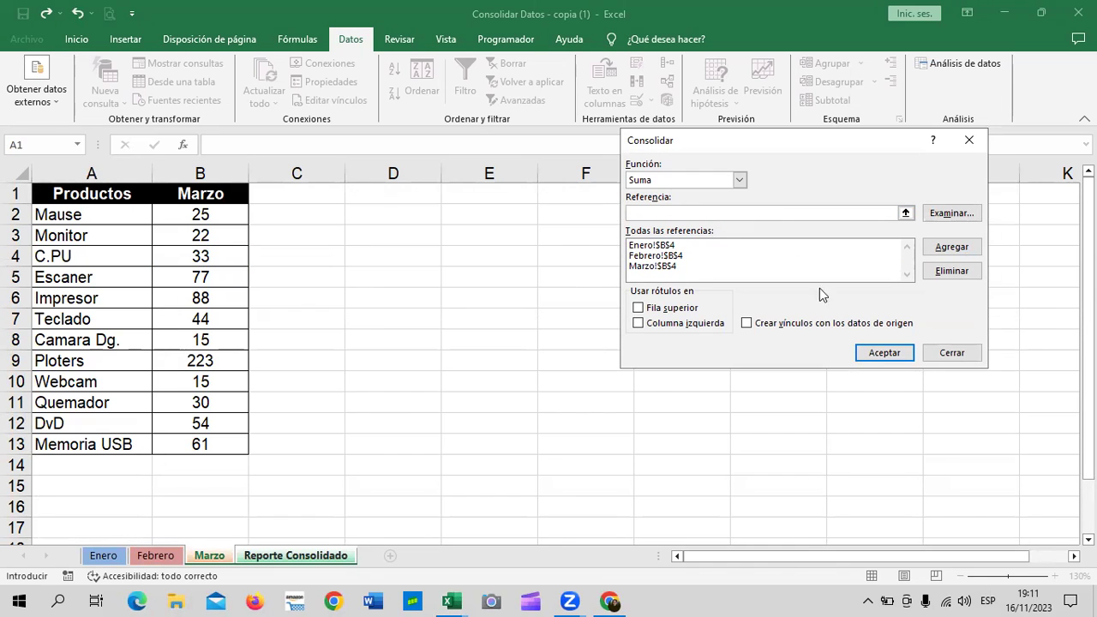
{"action": "left_click", "coordinate": [884, 352]}
- Check D6's consolidated C.PU quantity against the Enero, Febrero and Marzo sheets
{"action": "left_click", "coordinate": [855, 322]}
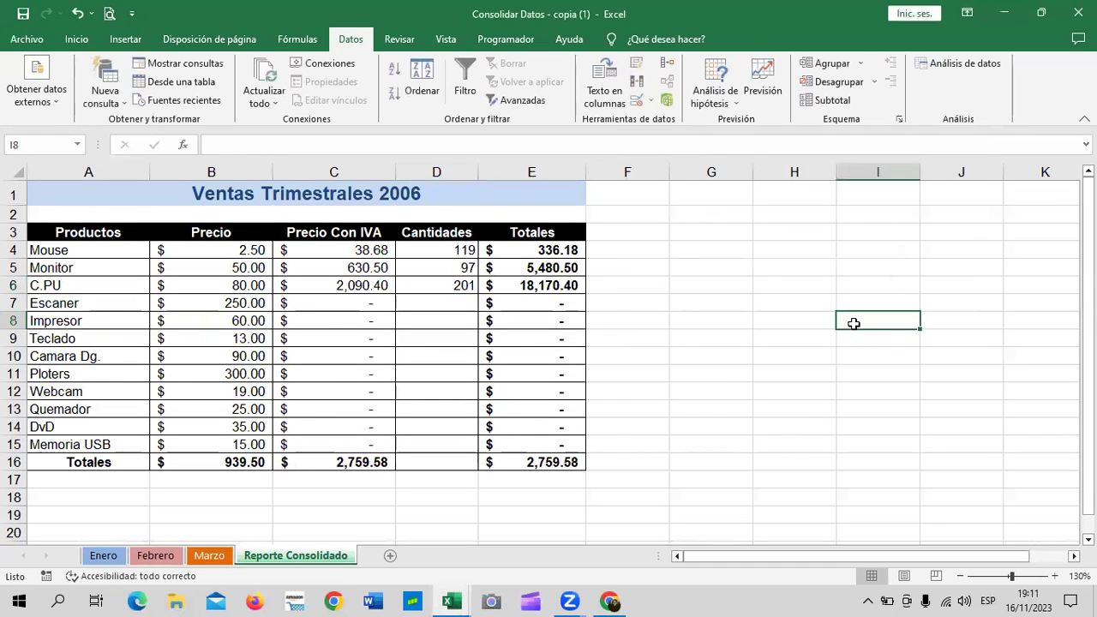
{"action": "left_click", "coordinate": [433, 282]}
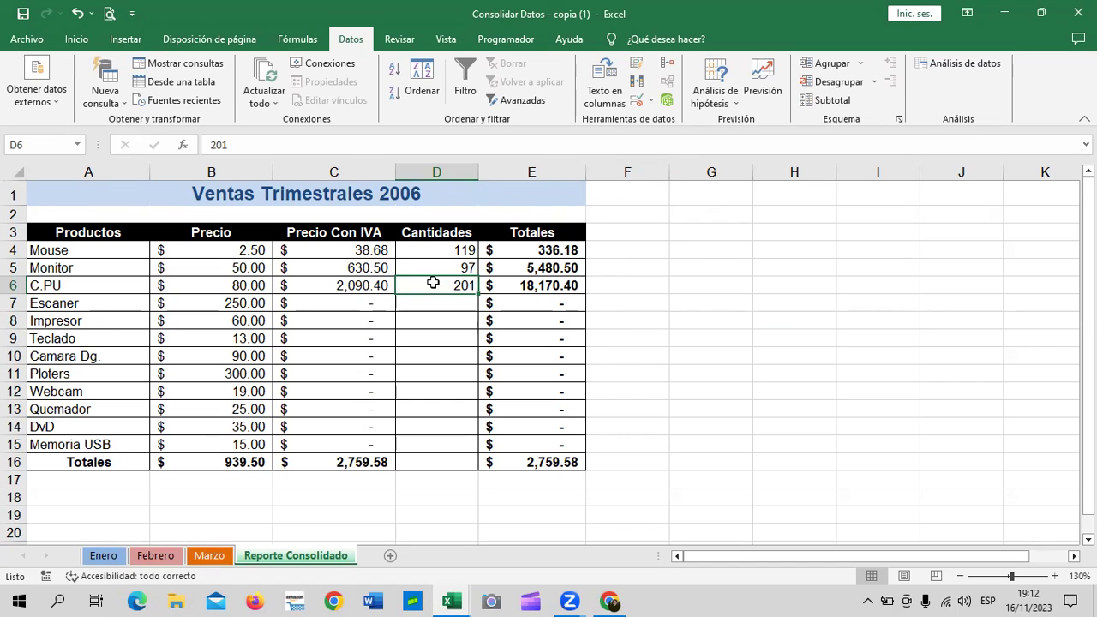
{"action": "left_click", "coordinate": [105, 555]}
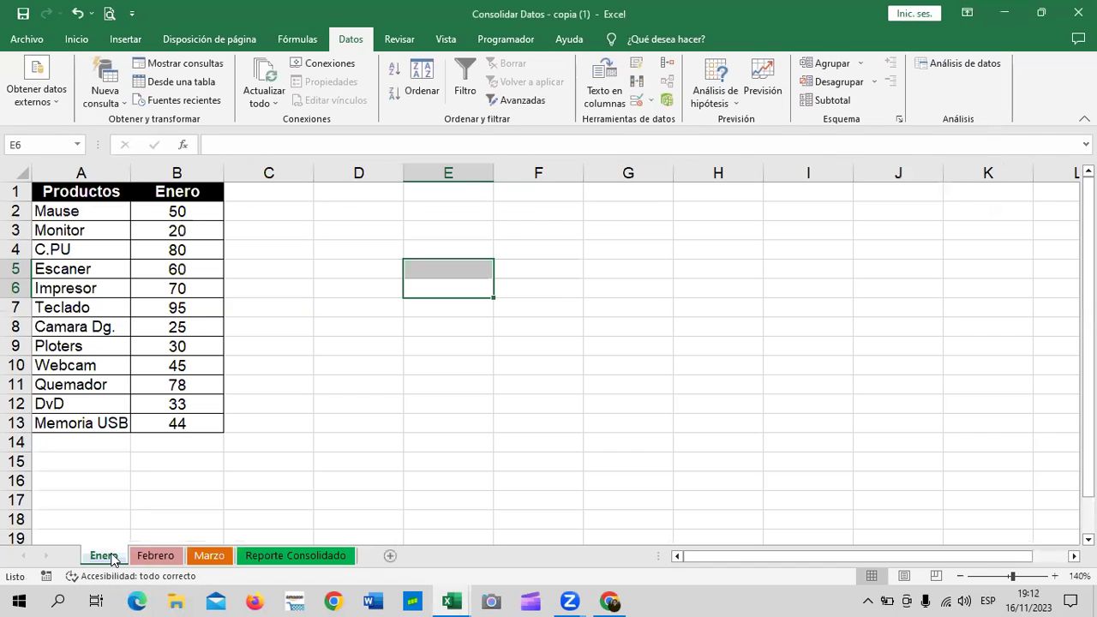
{"action": "left_click", "coordinate": [154, 556]}
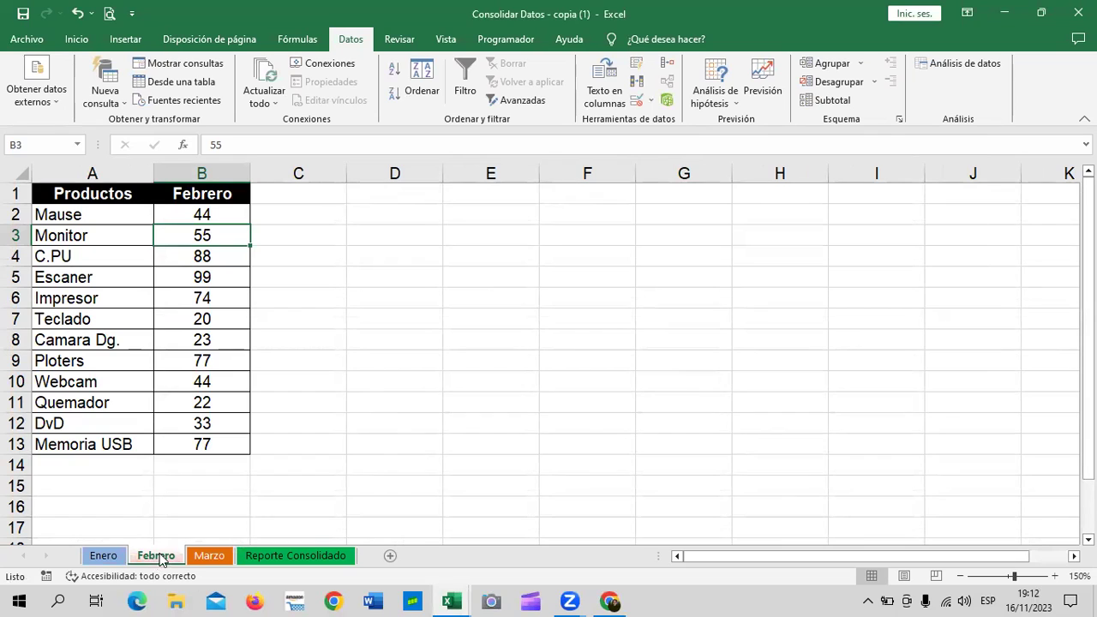
{"action": "left_click", "coordinate": [215, 557]}
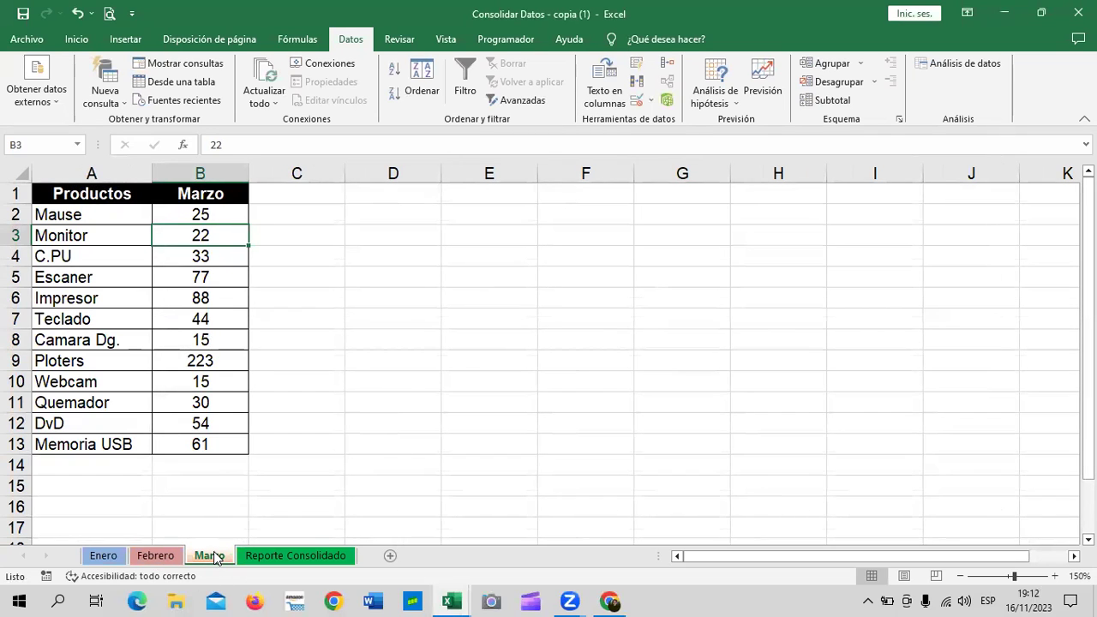
{"action": "left_click", "coordinate": [236, 259]}
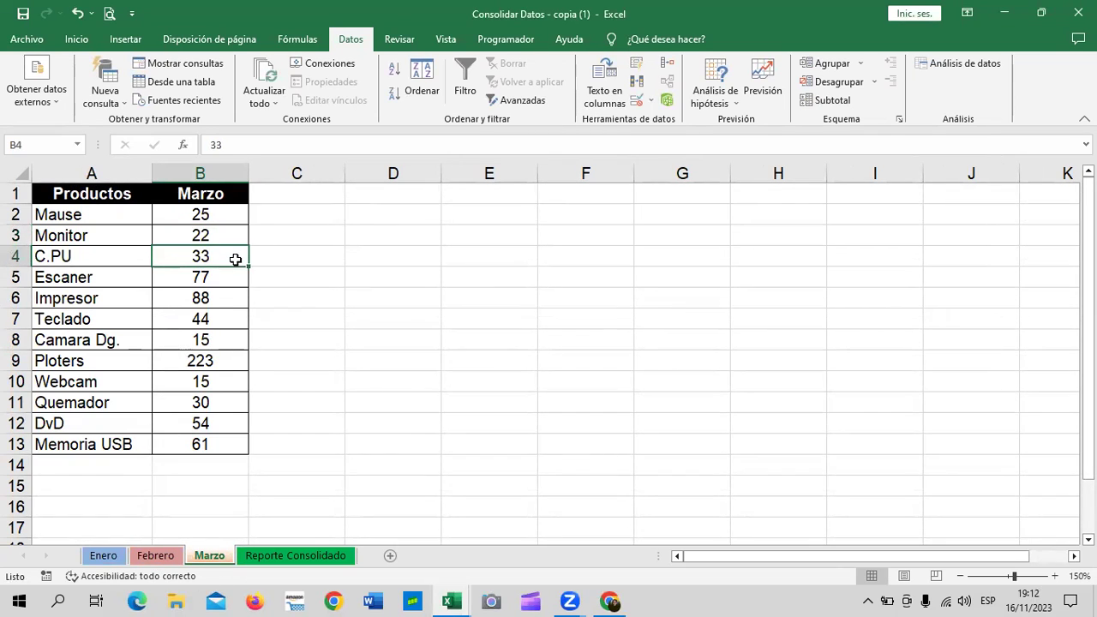
{"action": "left_click", "coordinate": [168, 559]}
{"action": "left_click", "coordinate": [104, 555]}
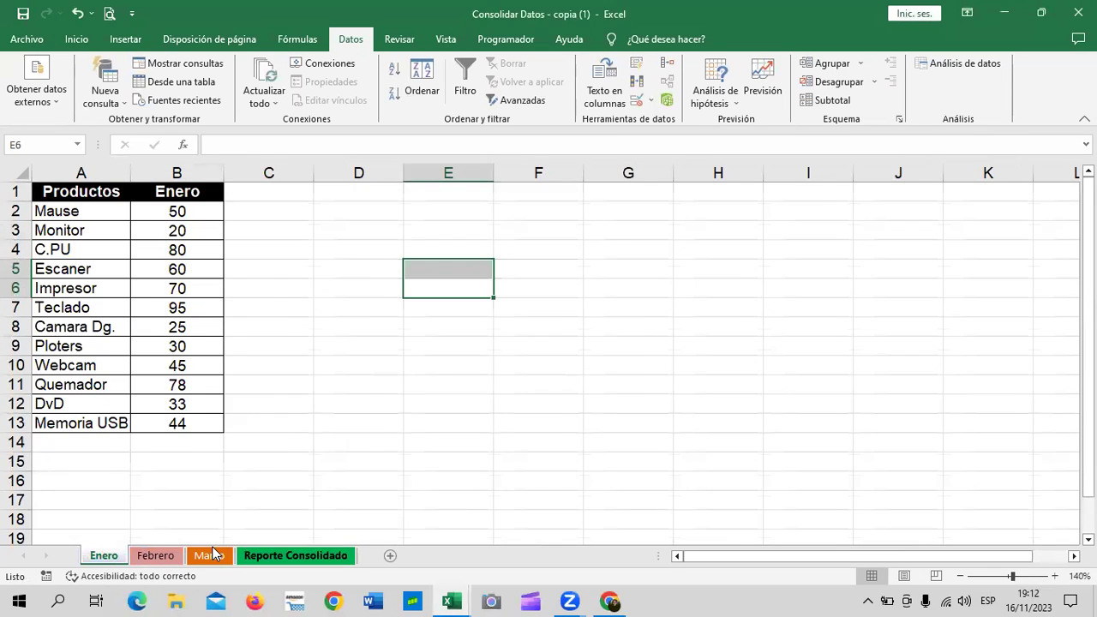
- Back on Reporte Consolidado, select D7 and bring up the Consolidar dialog
{"action": "left_click", "coordinate": [292, 556]}
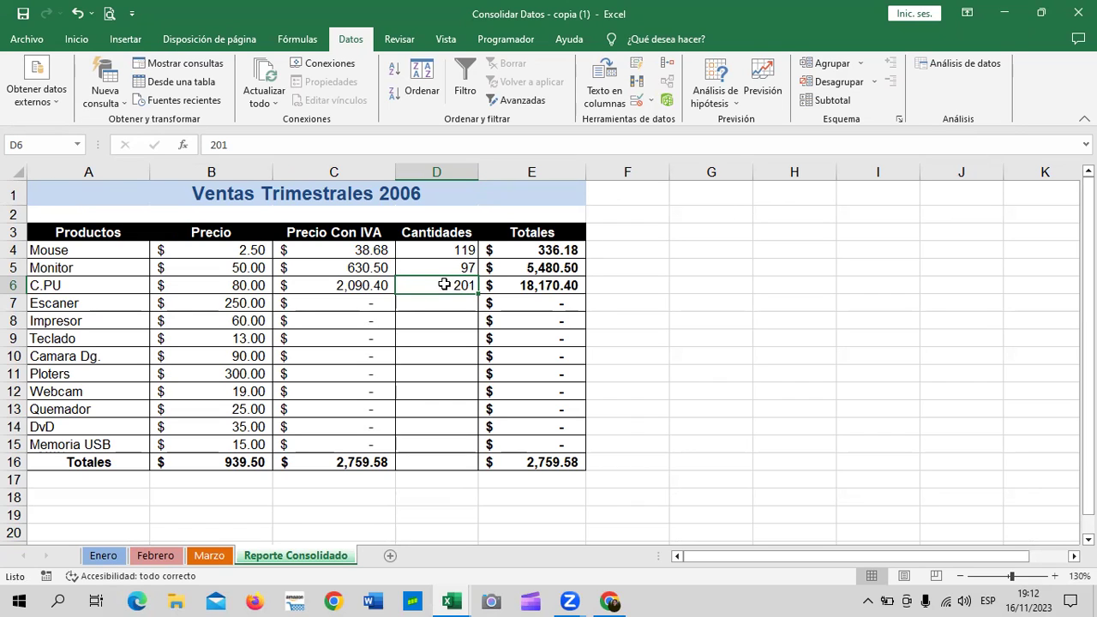
{"action": "left_click", "coordinate": [446, 299]}
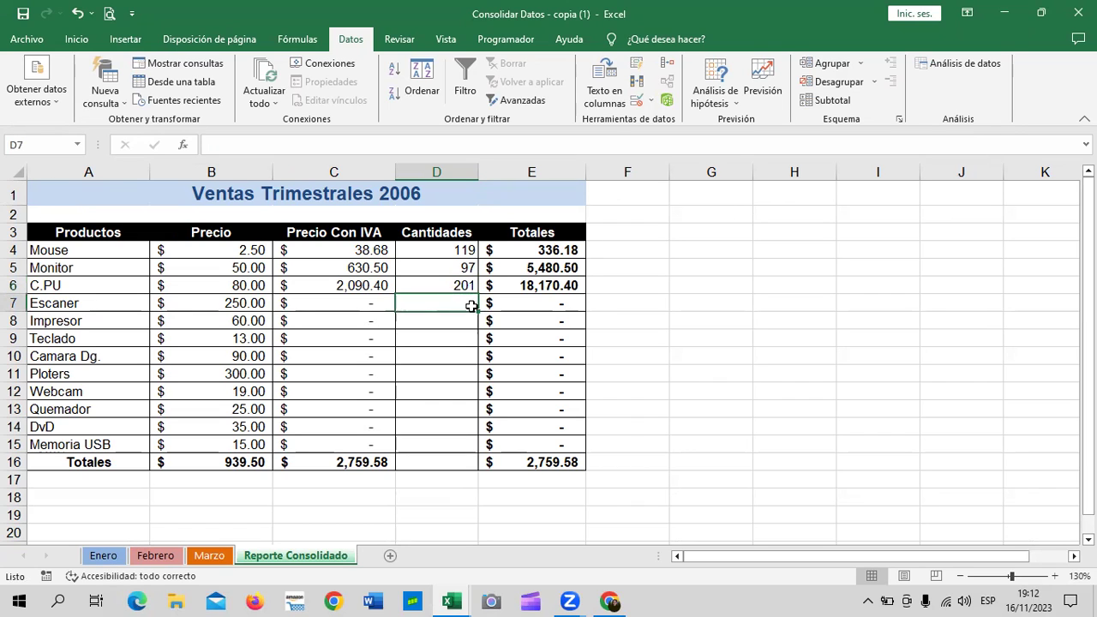
{"action": "left_click", "coordinate": [666, 67]}
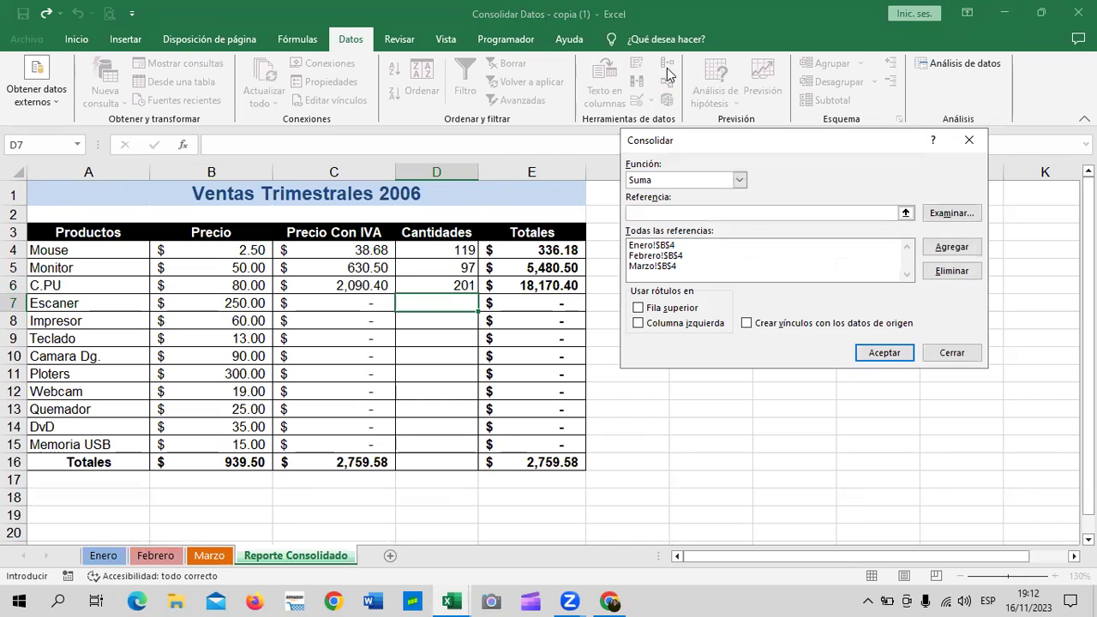
- Delete the Marzo, Febrero and Enero $B$4 references, leaving the list empty
{"action": "left_click", "coordinate": [672, 265]}
{"action": "left_click", "coordinate": [939, 219]}
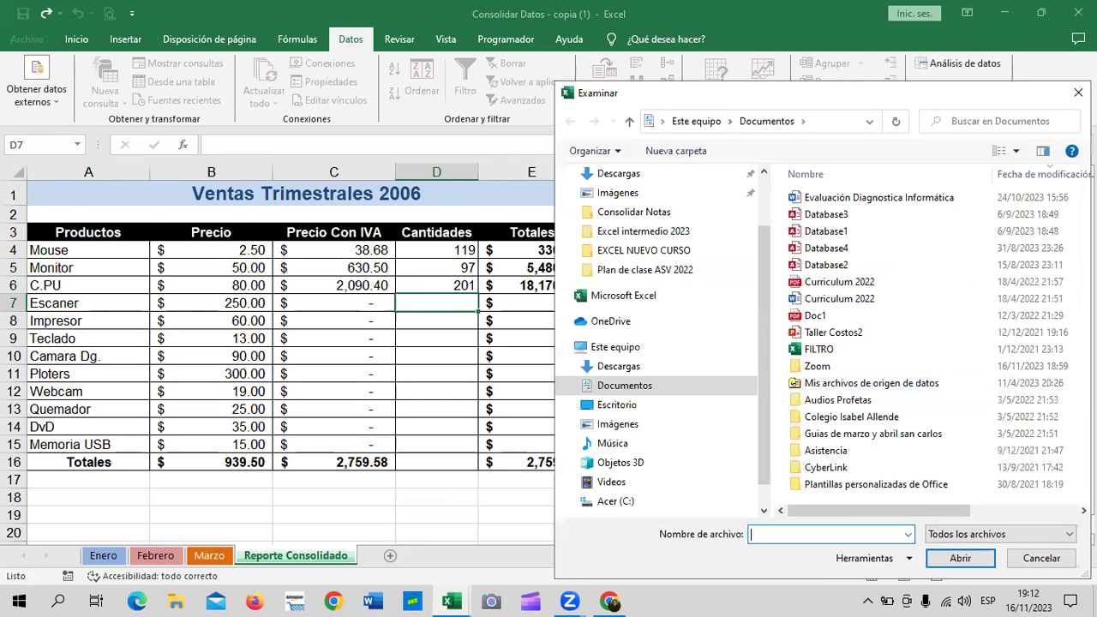
{"action": "key", "text": "Escape"}
{"action": "left_click", "coordinate": [951, 271]}
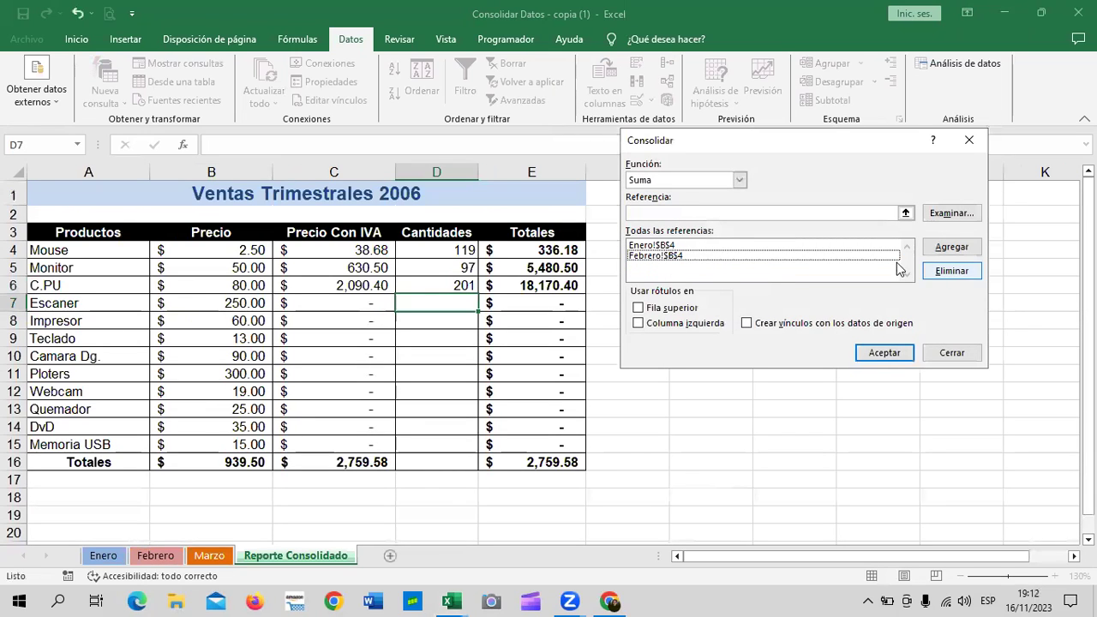
{"action": "left_click", "coordinate": [672, 256]}
{"action": "left_click", "coordinate": [946, 270]}
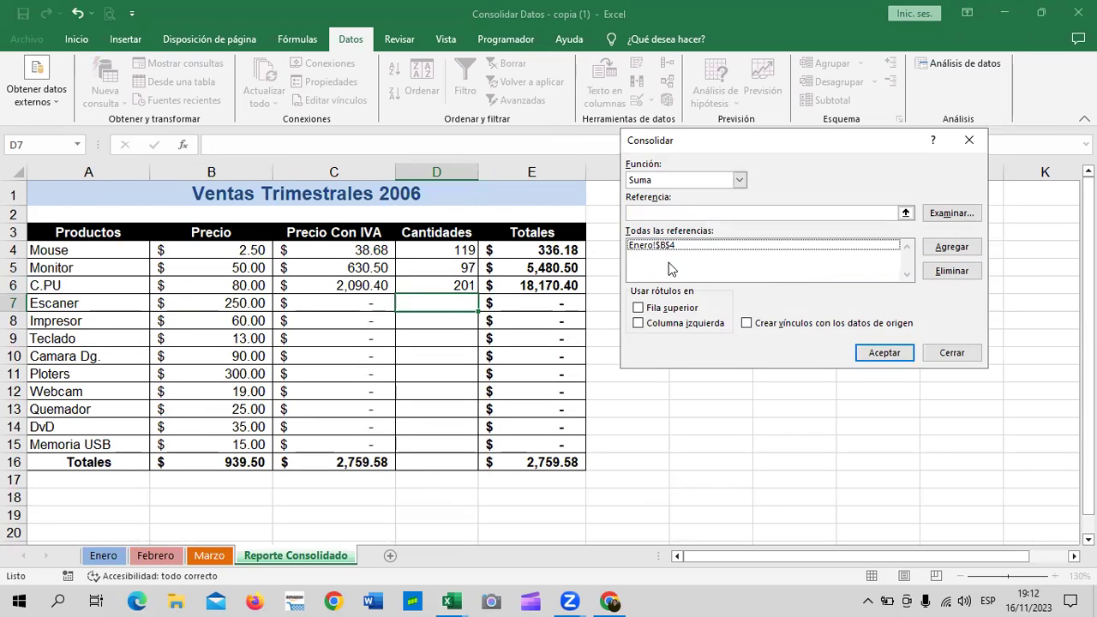
{"action": "left_click", "coordinate": [650, 246]}
{"action": "left_click", "coordinate": [935, 276]}
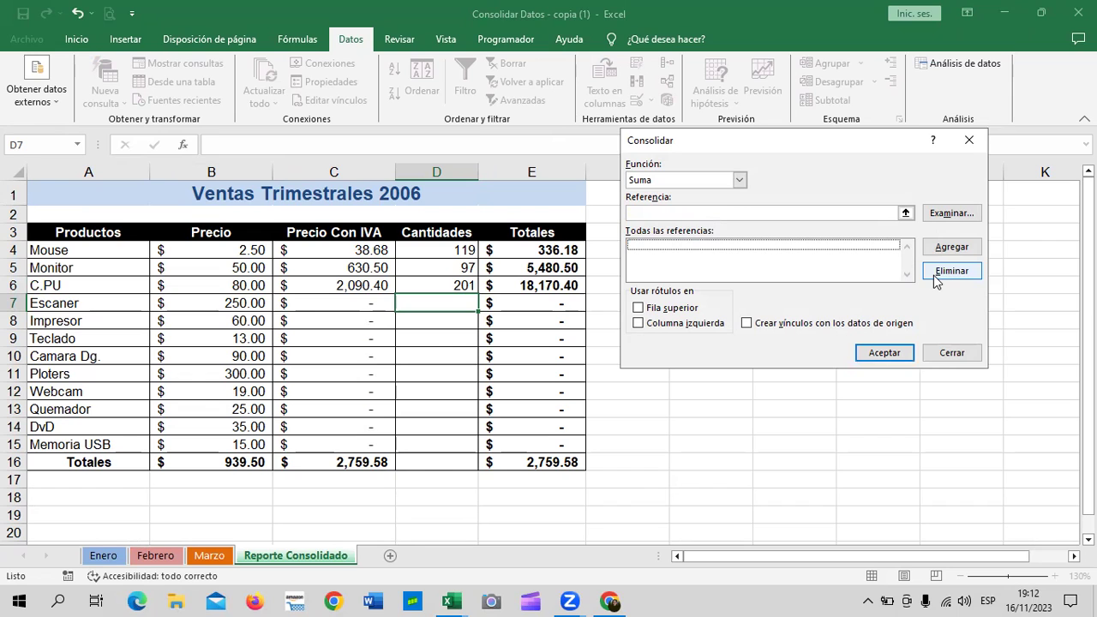
- Add Febrero!$B$5 to the references, removing the mistakenly added Enero!$B$6
{"action": "left_click", "coordinate": [905, 212]}
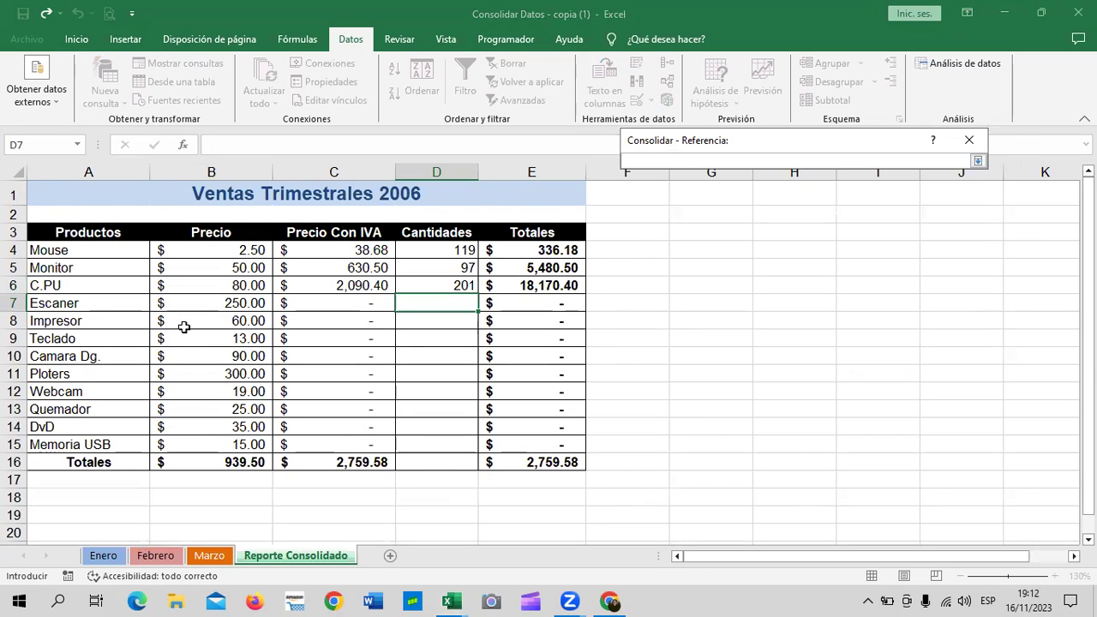
{"action": "left_click", "coordinate": [99, 556]}
{"action": "left_click", "coordinate": [172, 288]}
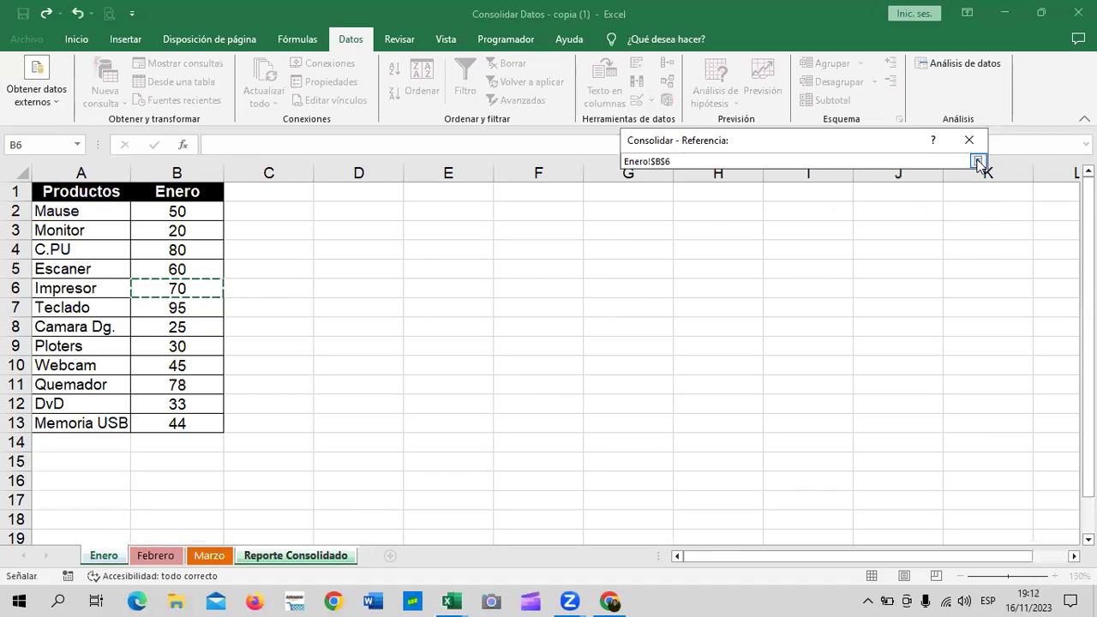
{"action": "left_click", "coordinate": [978, 162]}
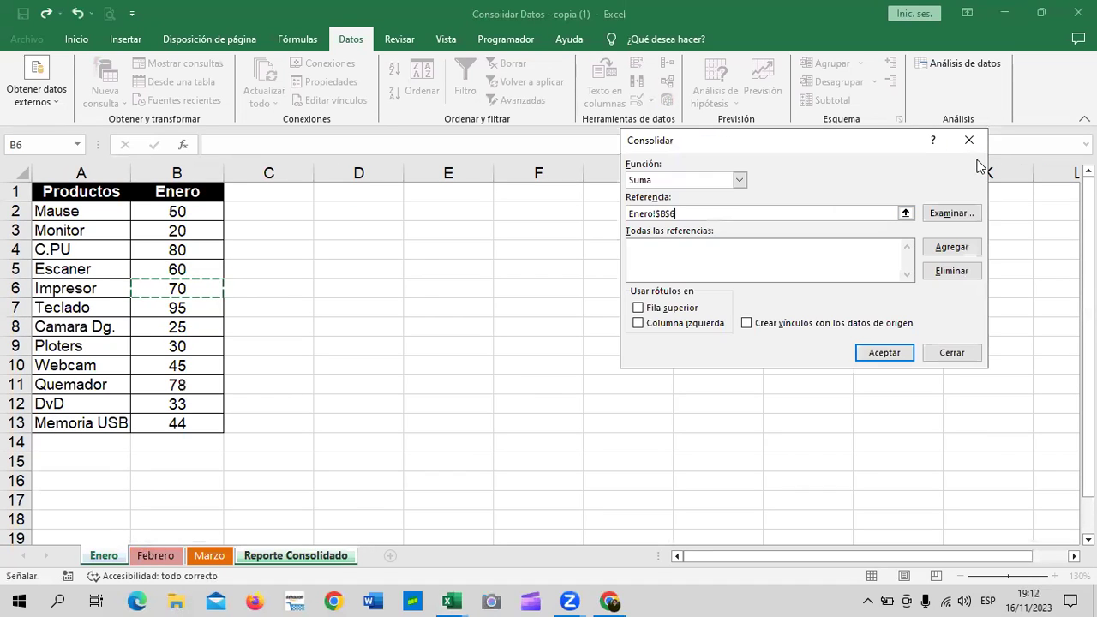
{"action": "left_click", "coordinate": [951, 247]}
{"action": "left_click", "coordinate": [155, 556]}
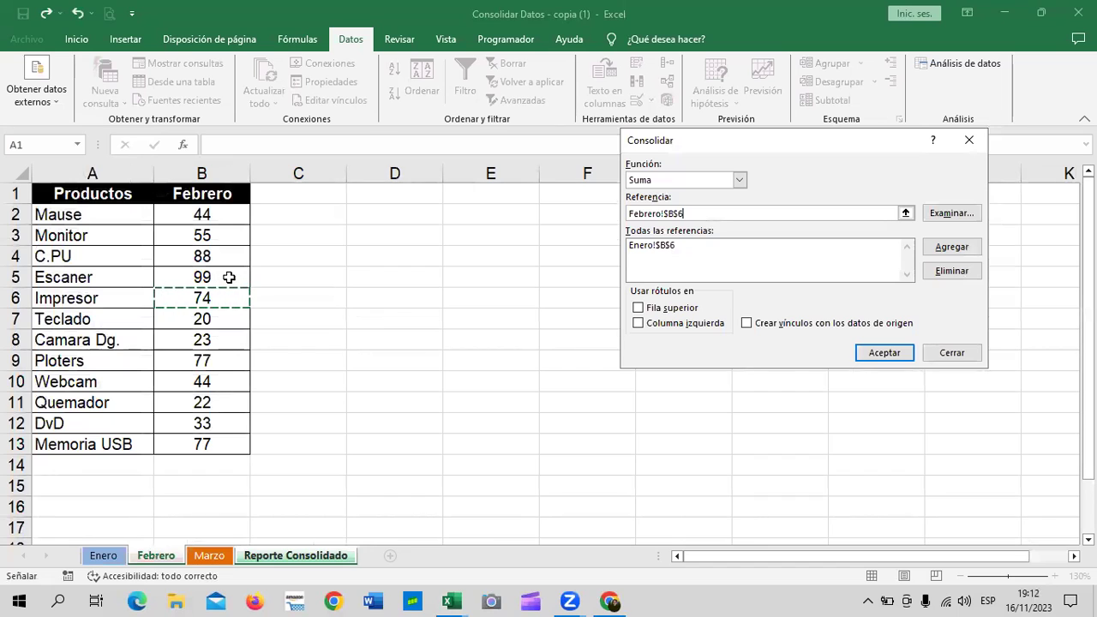
{"action": "left_click", "coordinate": [227, 277]}
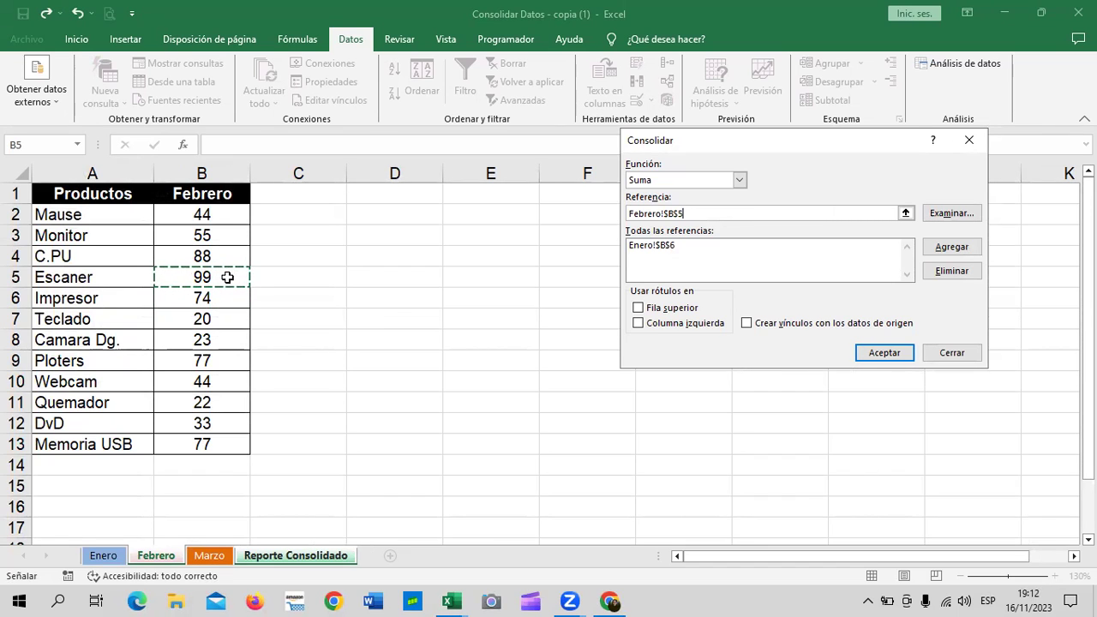
{"action": "left_click", "coordinate": [955, 251]}
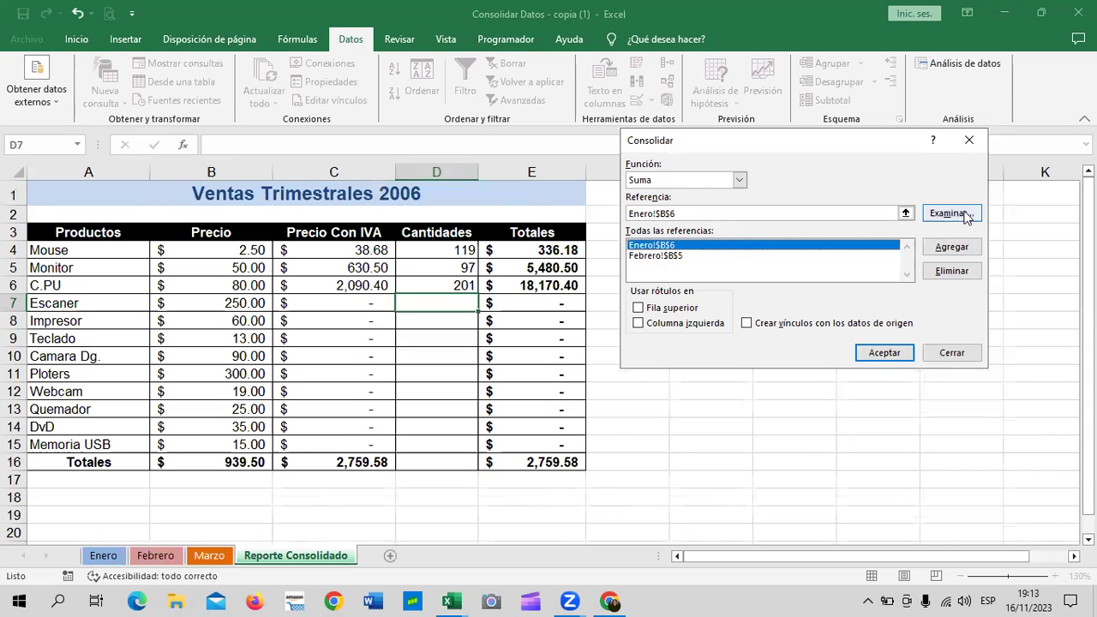
{"action": "left_click", "coordinate": [962, 272]}
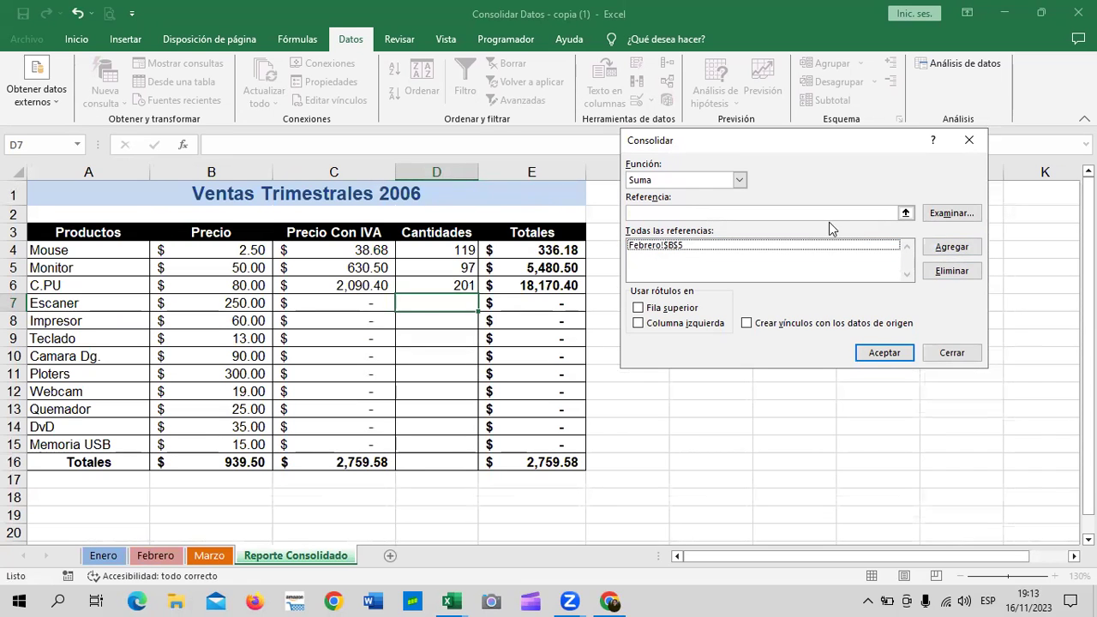
- Add Enero!$B$5 and Marzo!$B$5 and consolidate into D7, giving 236 for Escaner
{"action": "left_click", "coordinate": [906, 213]}
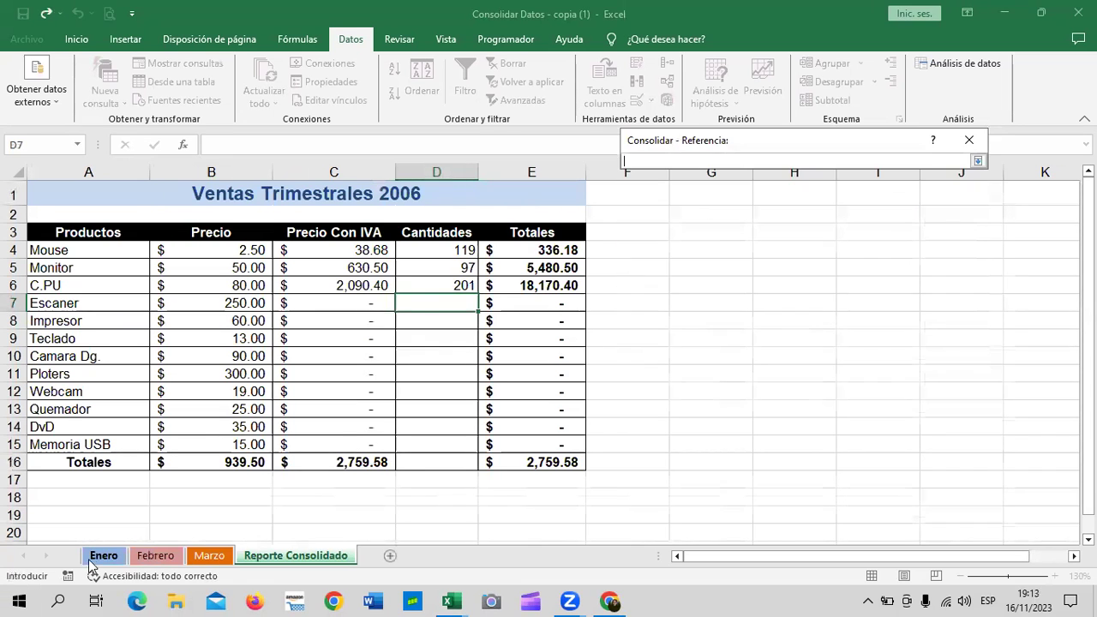
{"action": "left_click", "coordinate": [101, 557]}
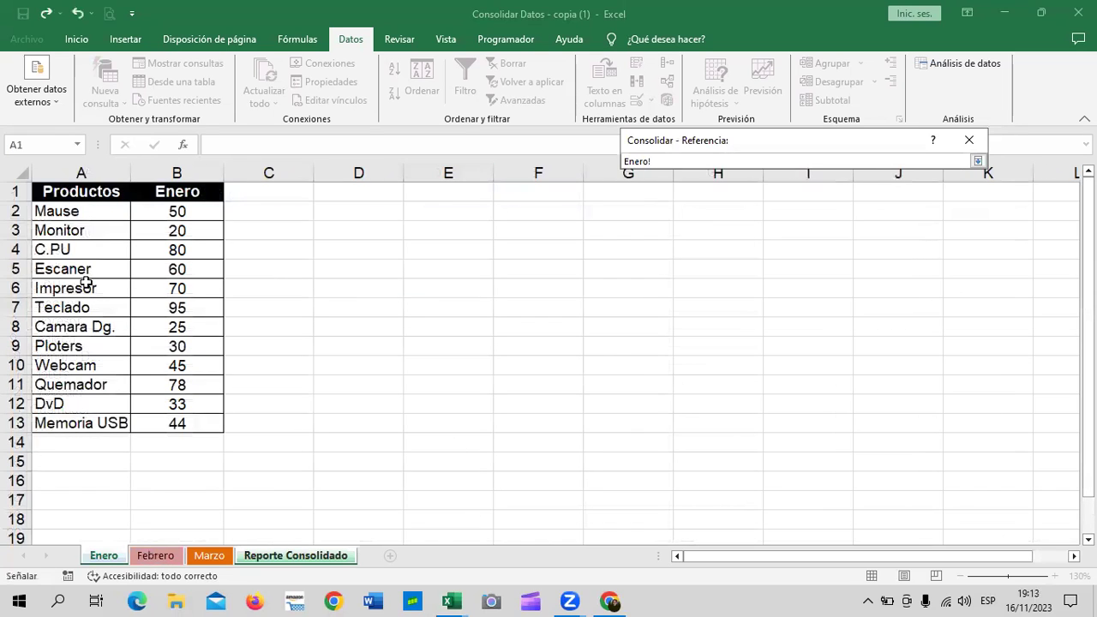
{"action": "left_click", "coordinate": [183, 268]}
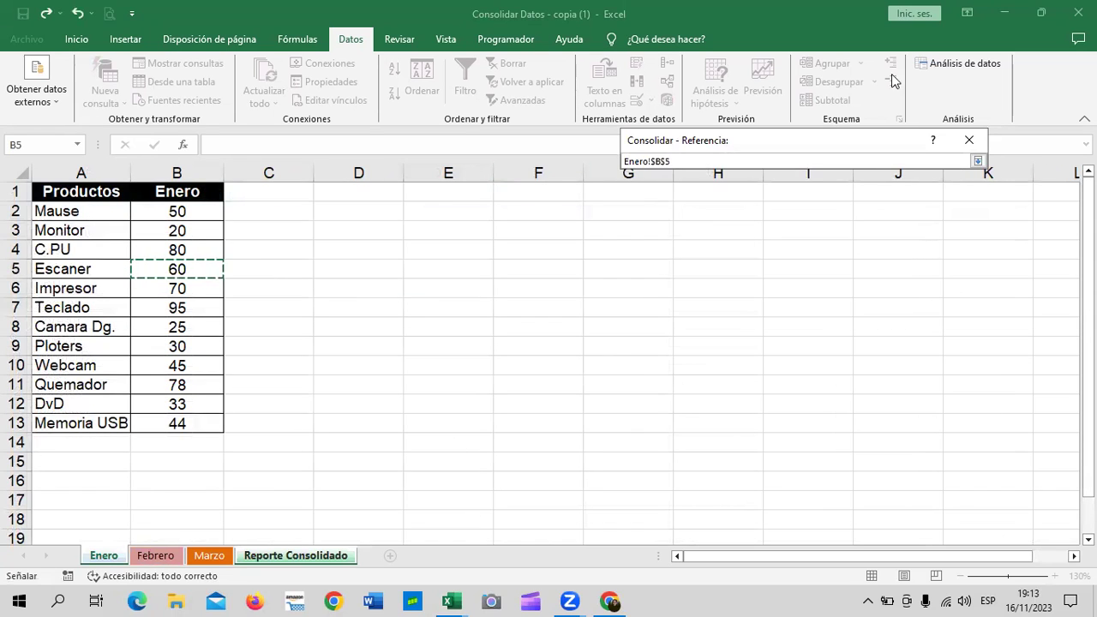
{"action": "left_click", "coordinate": [977, 161]}
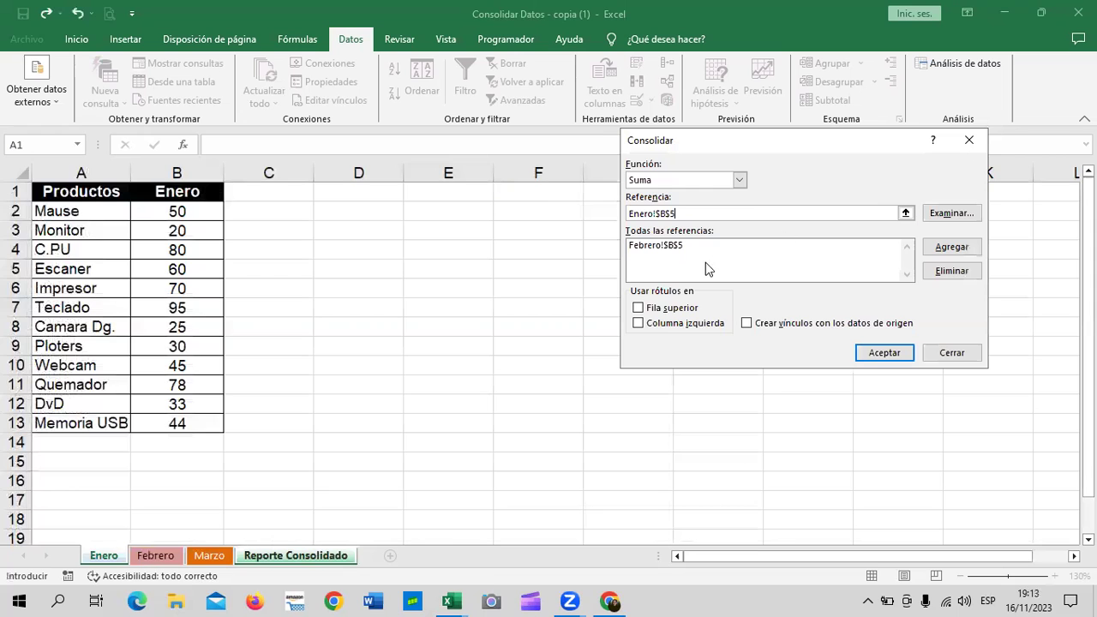
{"action": "left_click", "coordinate": [950, 247]}
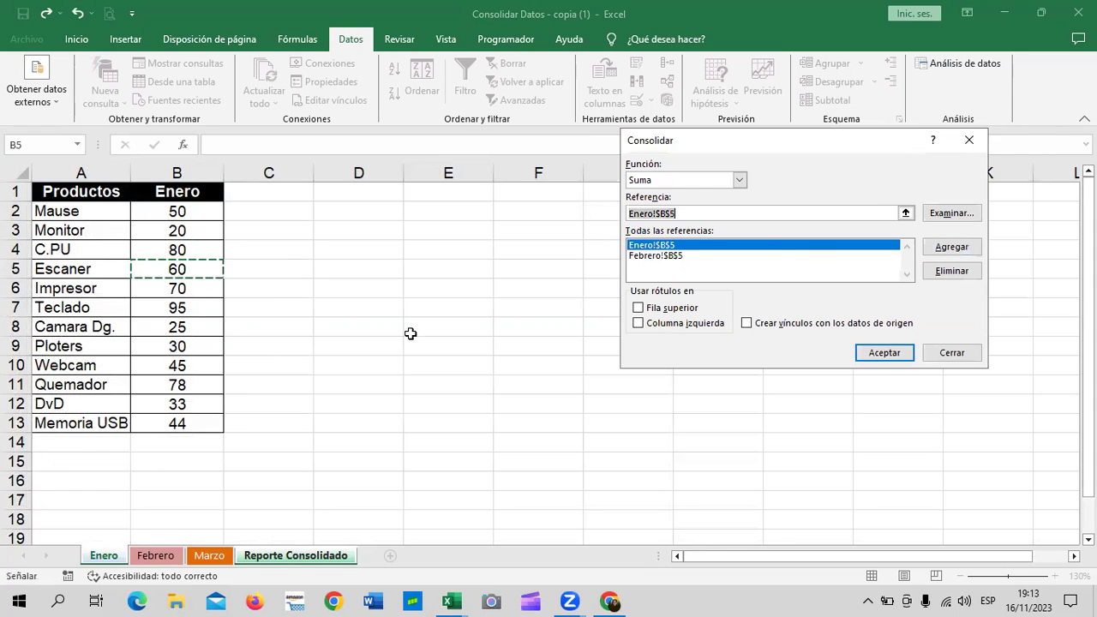
{"action": "left_click", "coordinate": [212, 557]}
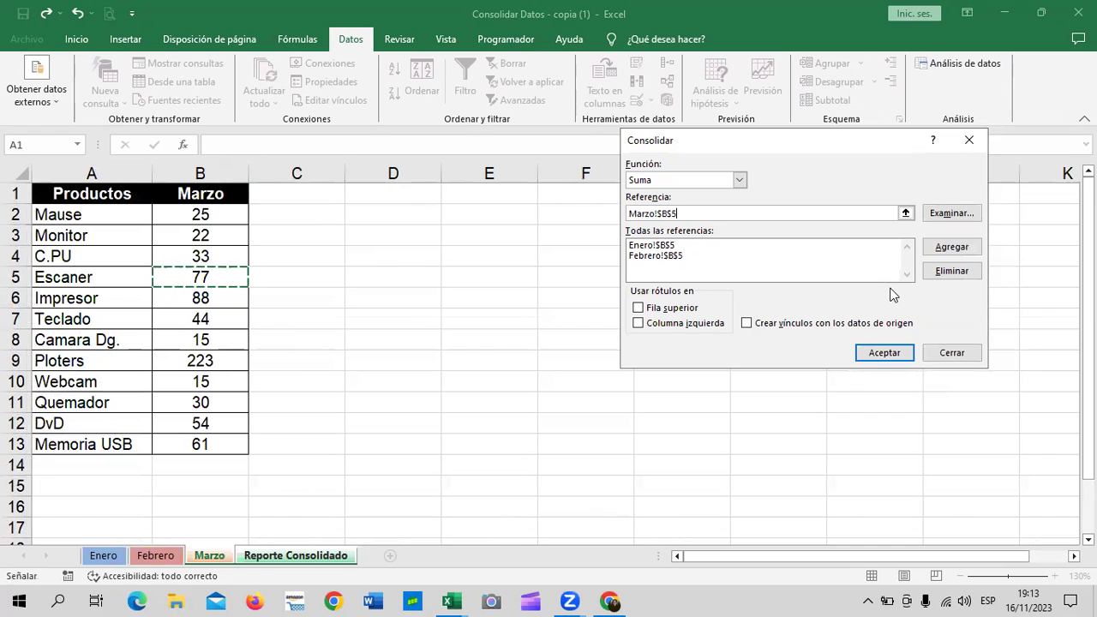
{"action": "left_click", "coordinate": [956, 248]}
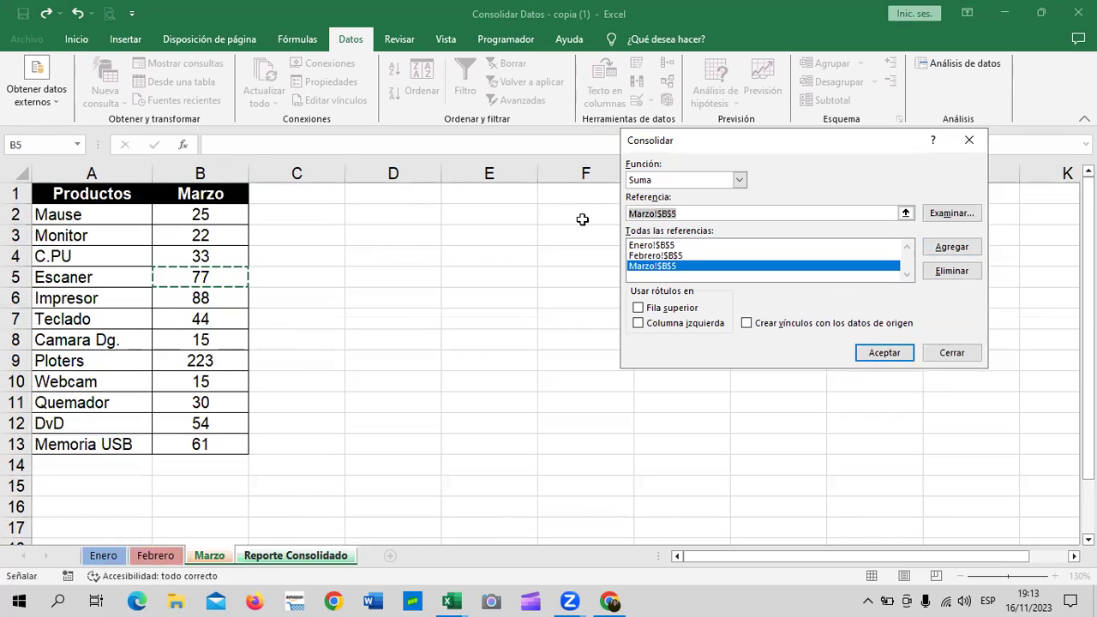
{"action": "left_click", "coordinate": [907, 354]}
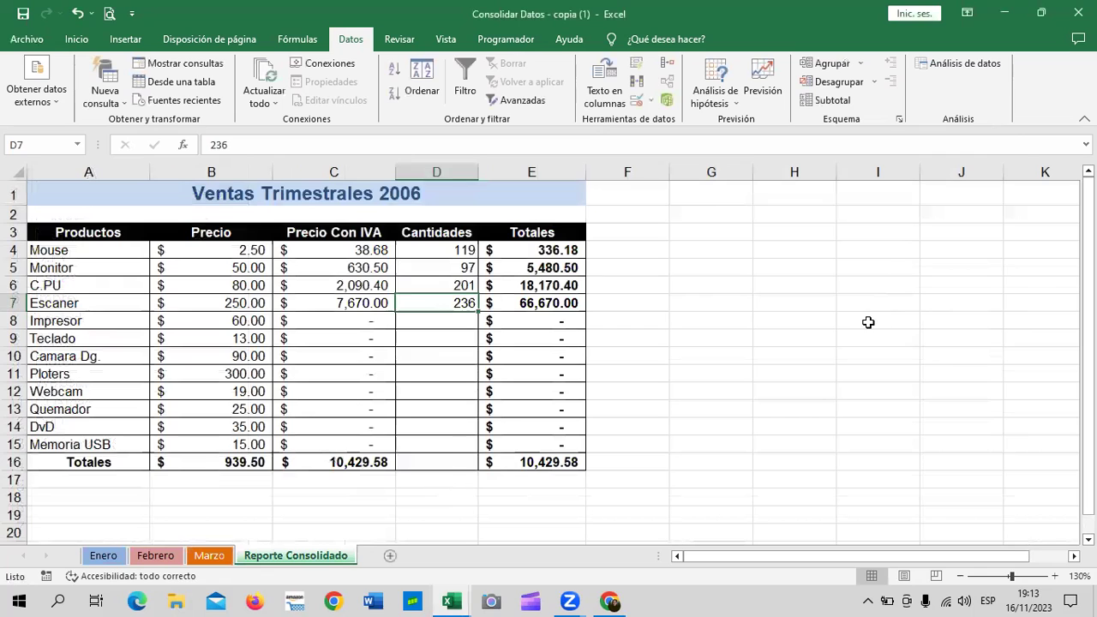
{"action": "left_click", "coordinate": [795, 267]}
{"action": "left_click", "coordinate": [422, 301]}
{"action": "left_click", "coordinate": [320, 305]}
{"action": "left_click", "coordinate": [492, 304]}
{"action": "left_click", "coordinate": [452, 305]}
{"action": "left_click", "coordinate": [368, 304]}
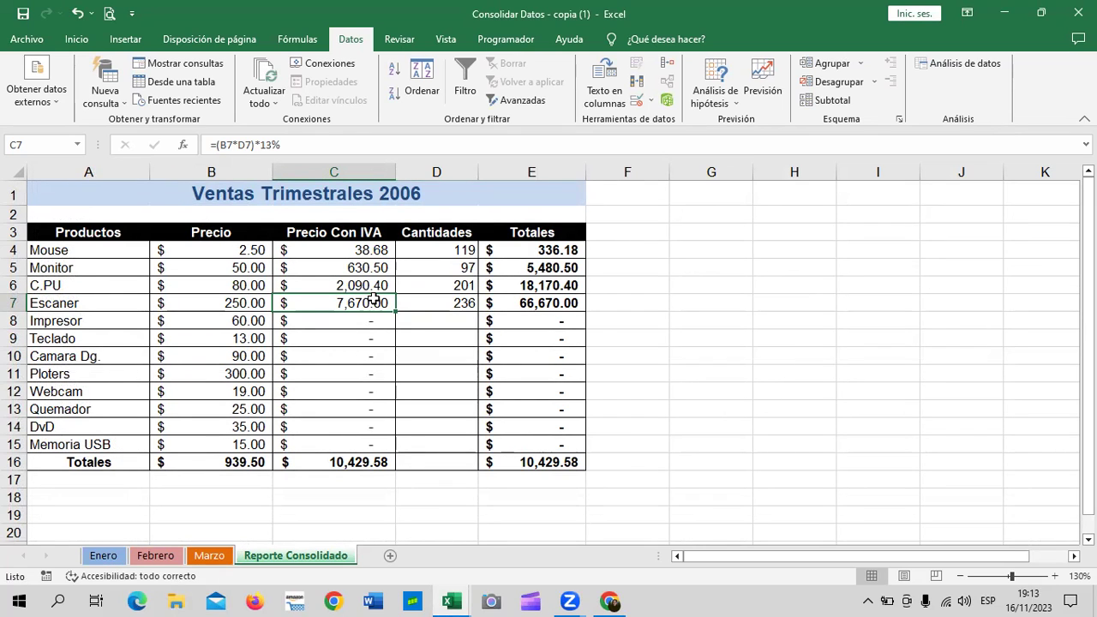
{"action": "left_click", "coordinate": [418, 305]}
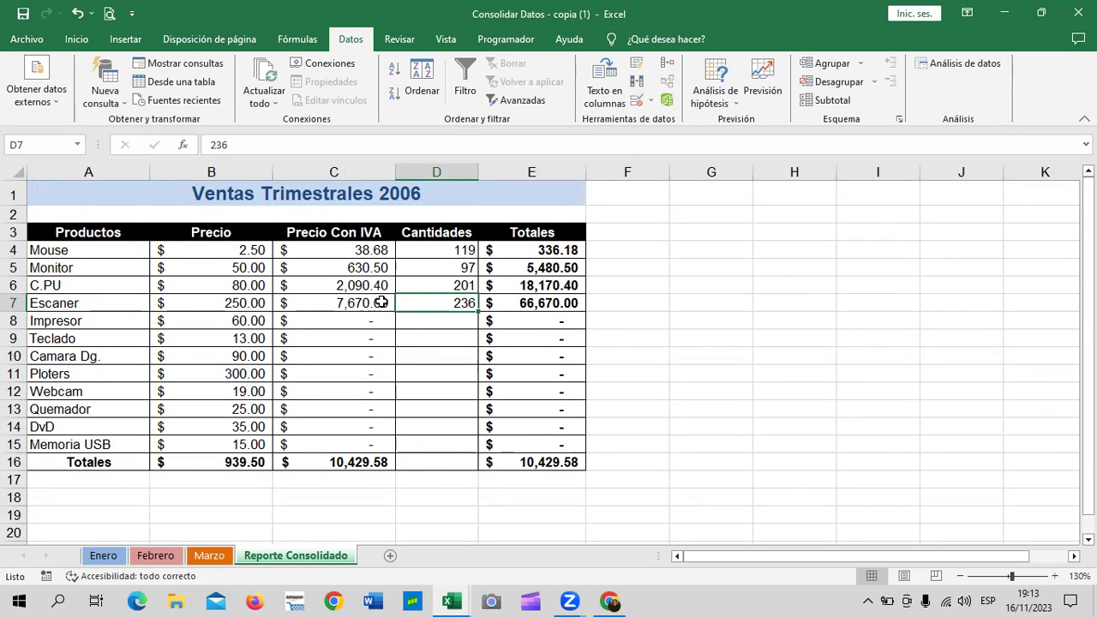
{"action": "left_click", "coordinate": [344, 300]}
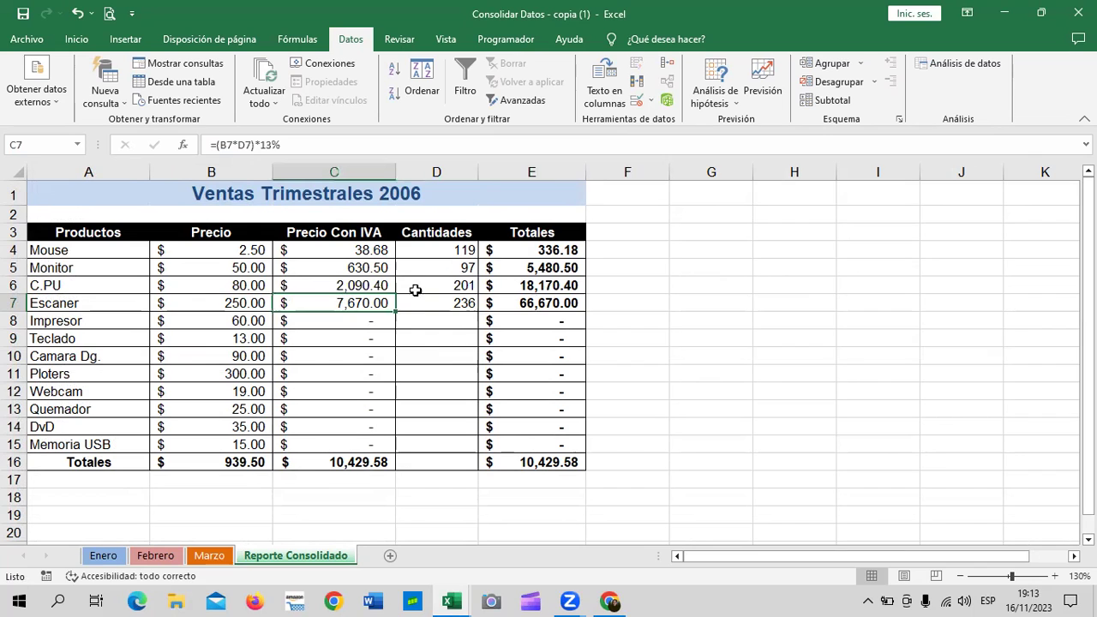
{"action": "left_click", "coordinate": [563, 303]}
{"action": "left_click", "coordinate": [345, 305]}
{"action": "left_click", "coordinate": [532, 305]}
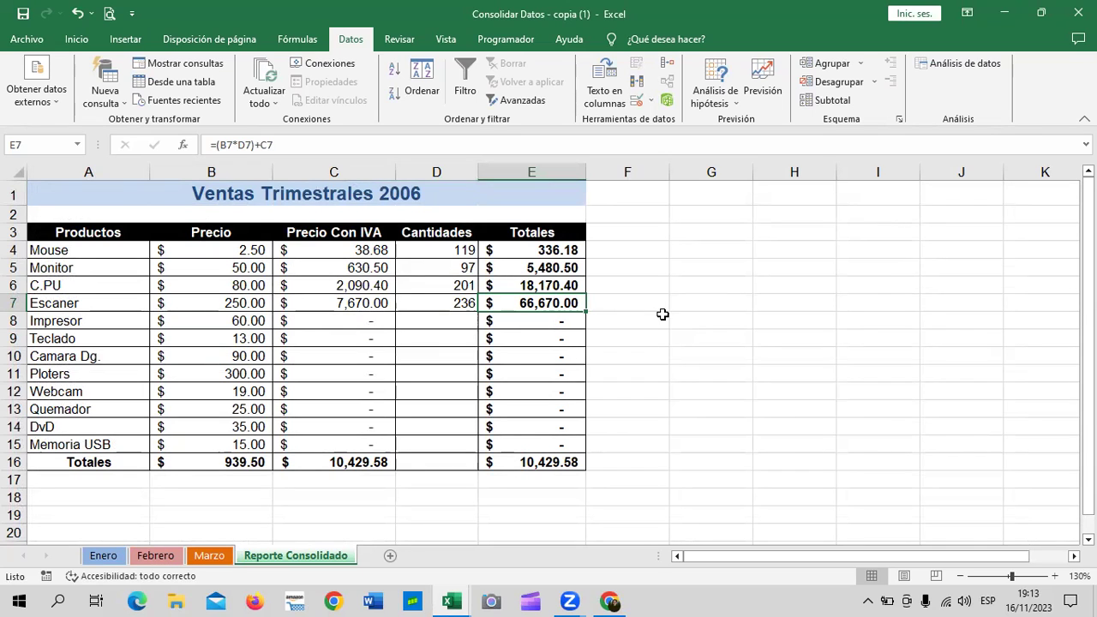
{"action": "left_click", "coordinate": [450, 318]}
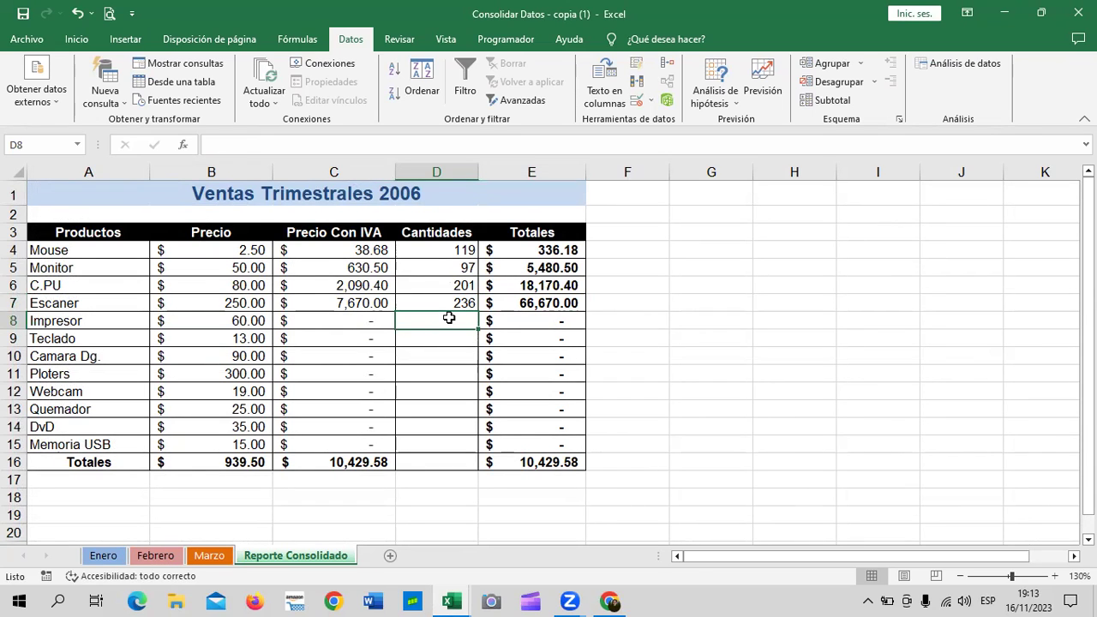
- Start a SUMA formula in D8 with Enero's Impresor quantity B6
{"action": "type", "text": "=s"}
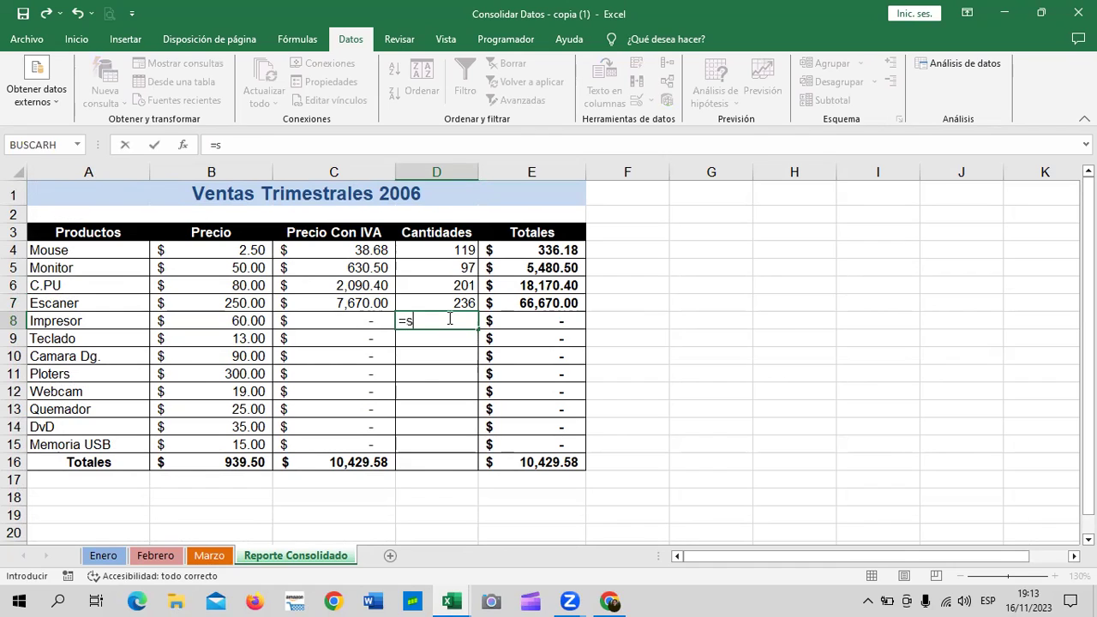
{"action": "type", "text": "uma"}
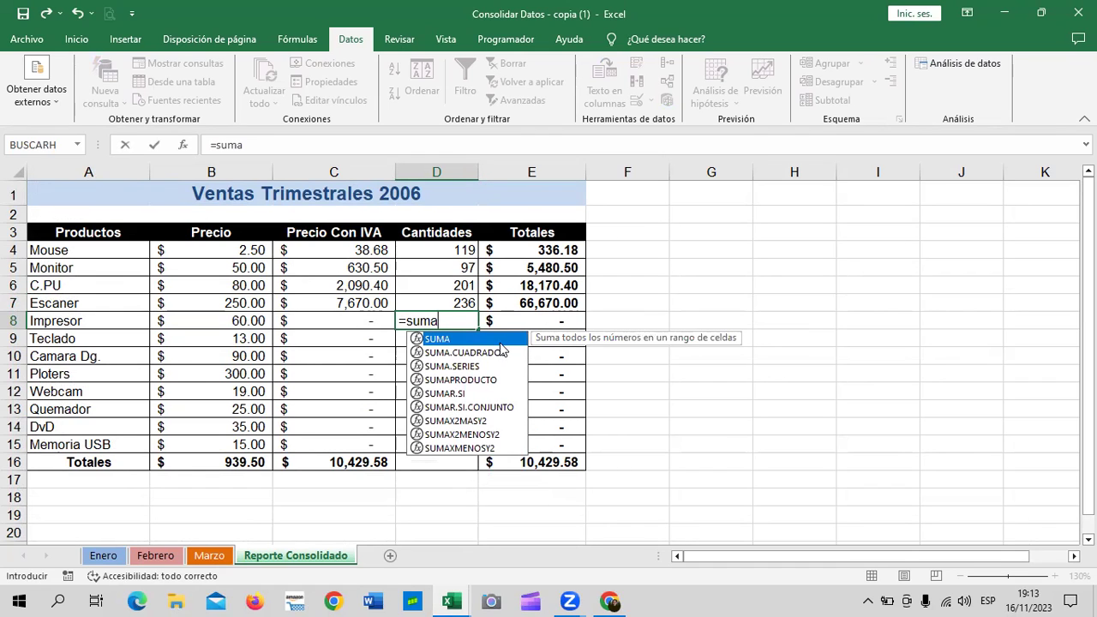
{"action": "double_click", "coordinate": [502, 345]}
{"action": "left_click", "coordinate": [107, 562]}
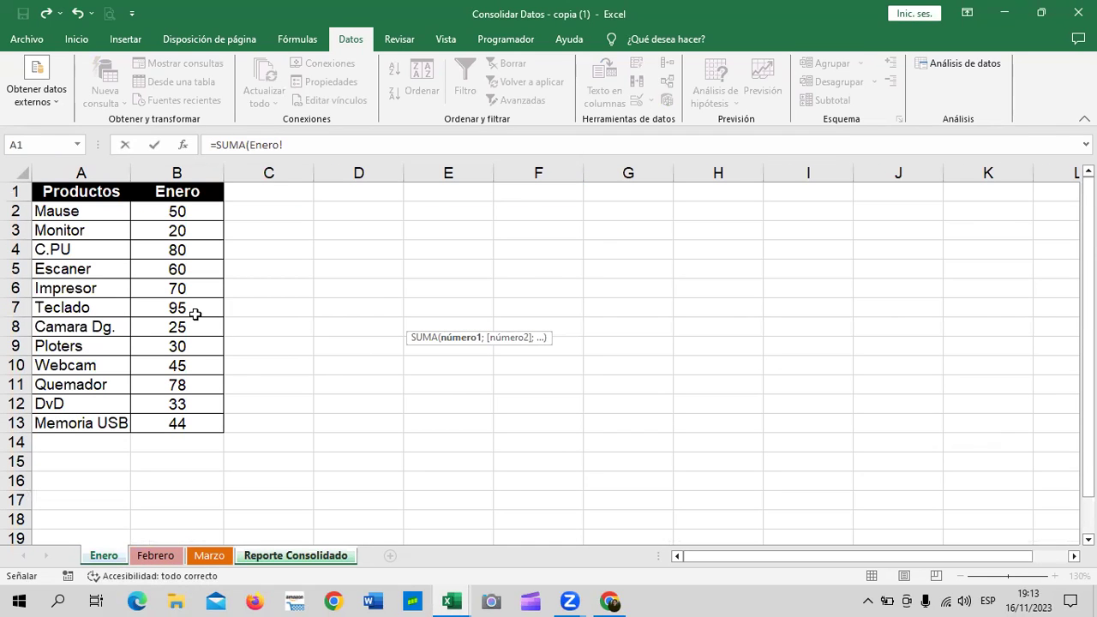
{"action": "left_click", "coordinate": [185, 288]}
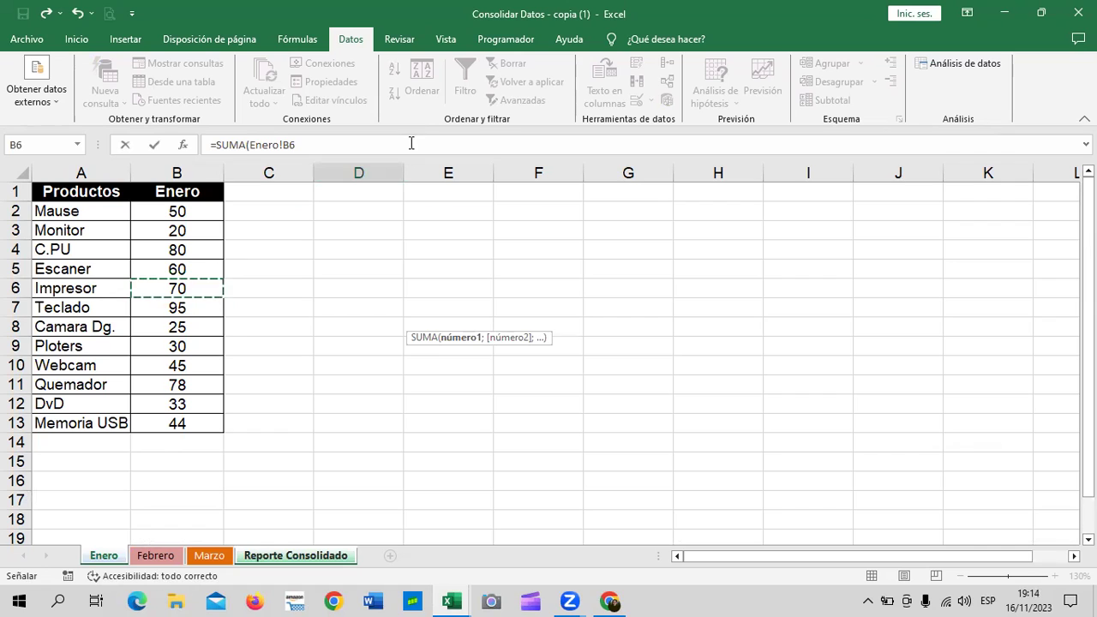
- Add Febrero!B6 and Marzo!B6 to the sum and enter it, giving 232
{"action": "left_click", "coordinate": [416, 146]}
{"action": "type", "text": ";"}
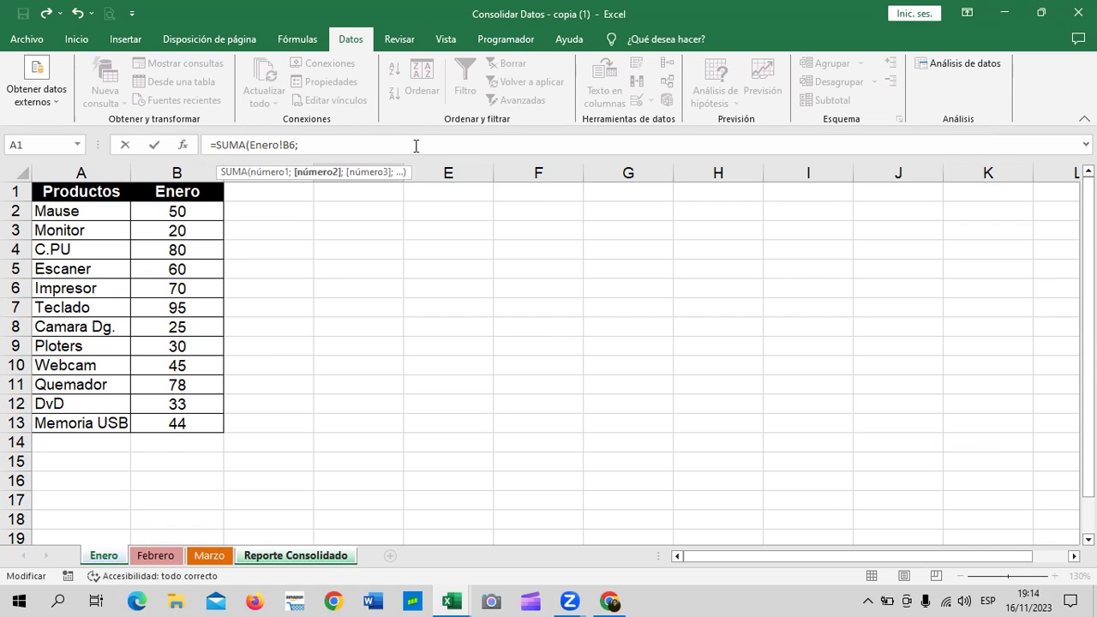
{"action": "left_click", "coordinate": [156, 555]}
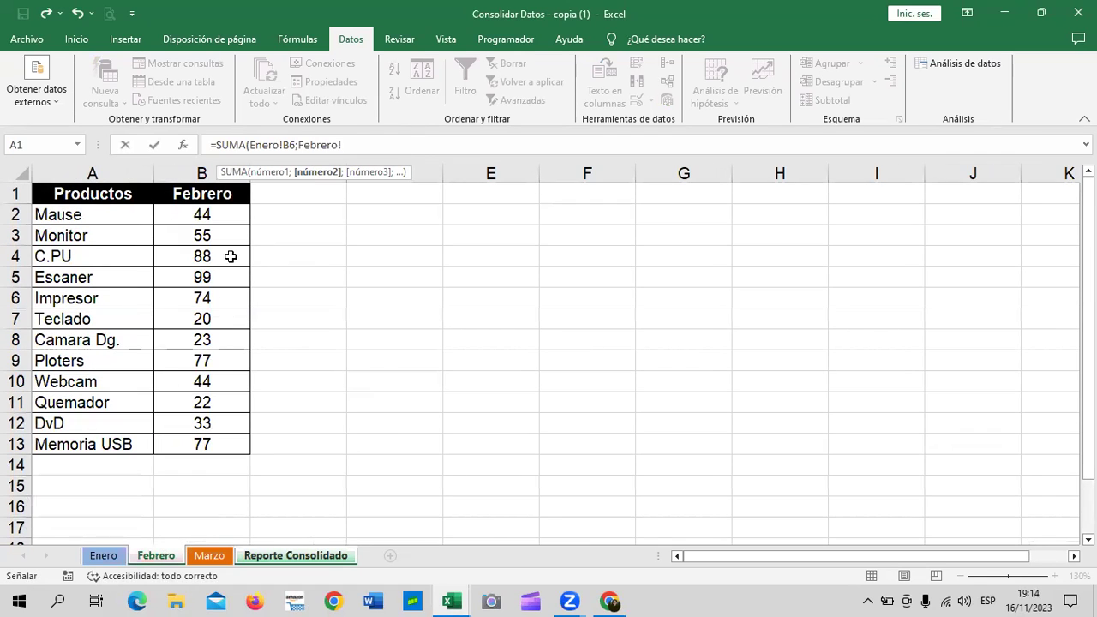
{"action": "left_click", "coordinate": [171, 297]}
{"action": "type", "text": ";"}
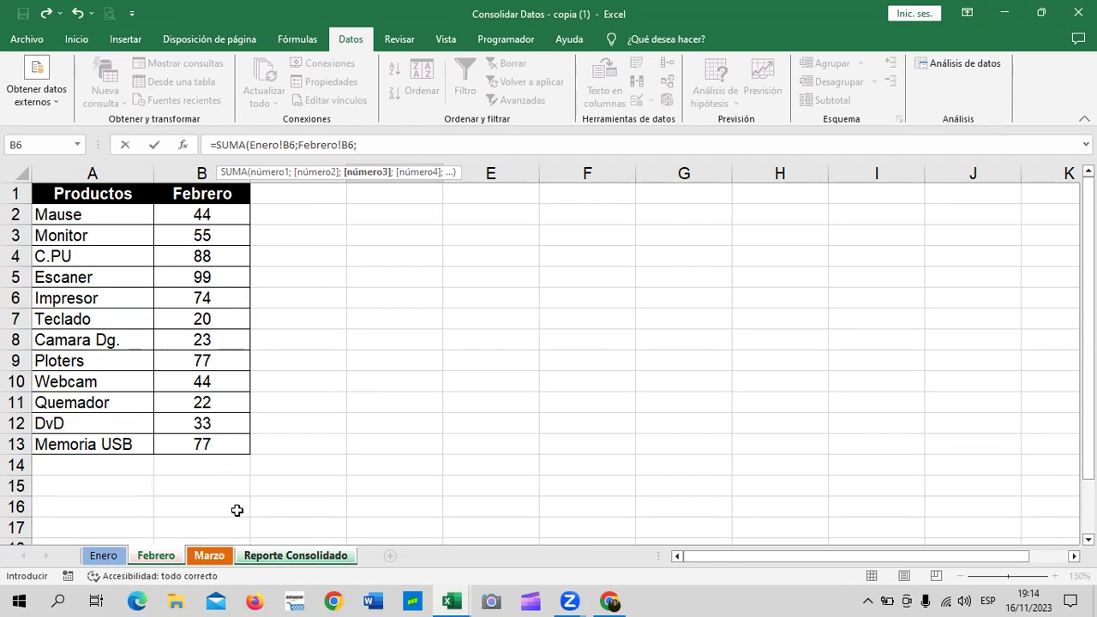
{"action": "left_click", "coordinate": [209, 555]}
{"action": "left_click", "coordinate": [181, 299]}
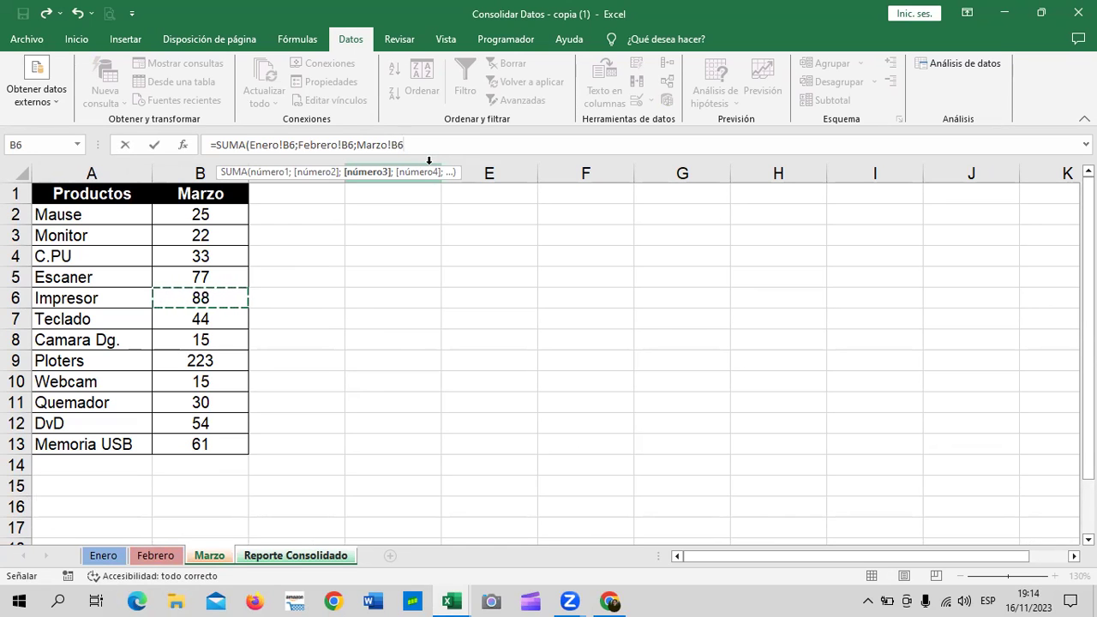
{"action": "type", "text": ")"}
{"action": "key", "text": "Return"}
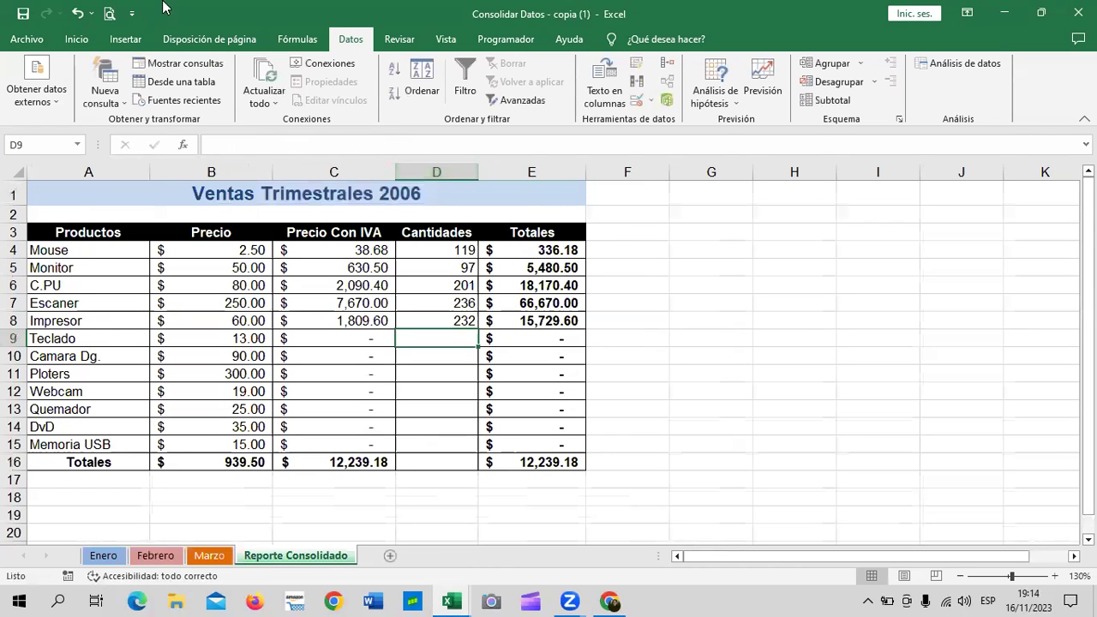
{"action": "left_click", "coordinate": [746, 360]}
{"action": "left_click", "coordinate": [460, 323]}
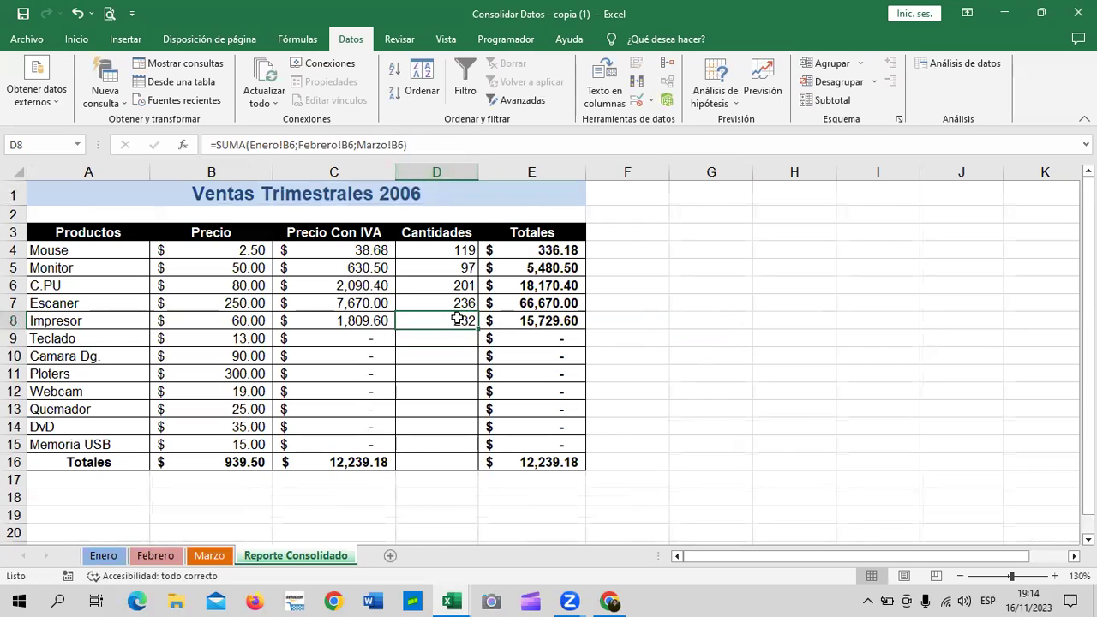
{"action": "left_click", "coordinate": [451, 301]}
{"action": "left_click", "coordinate": [442, 285]}
{"action": "left_click", "coordinate": [442, 267]}
{"action": "left_click", "coordinate": [443, 249]}
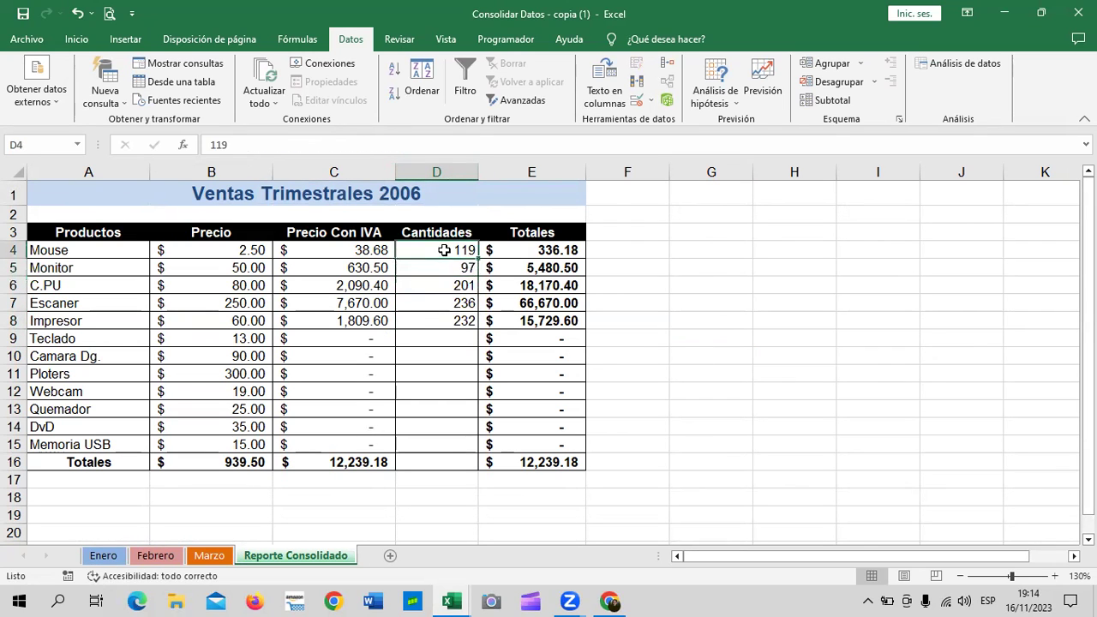
{"action": "left_click", "coordinate": [442, 268]}
{"action": "left_click", "coordinate": [443, 285]}
{"action": "left_click", "coordinate": [437, 303]}
{"action": "left_click", "coordinate": [433, 318]}
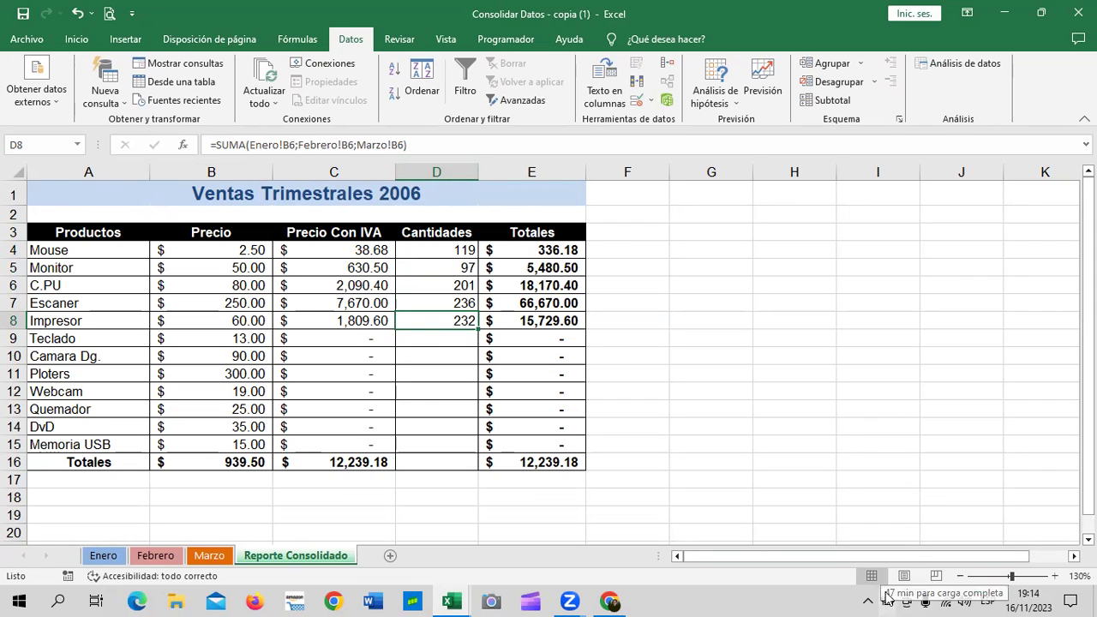
{"action": "left_click", "coordinate": [887, 597]}
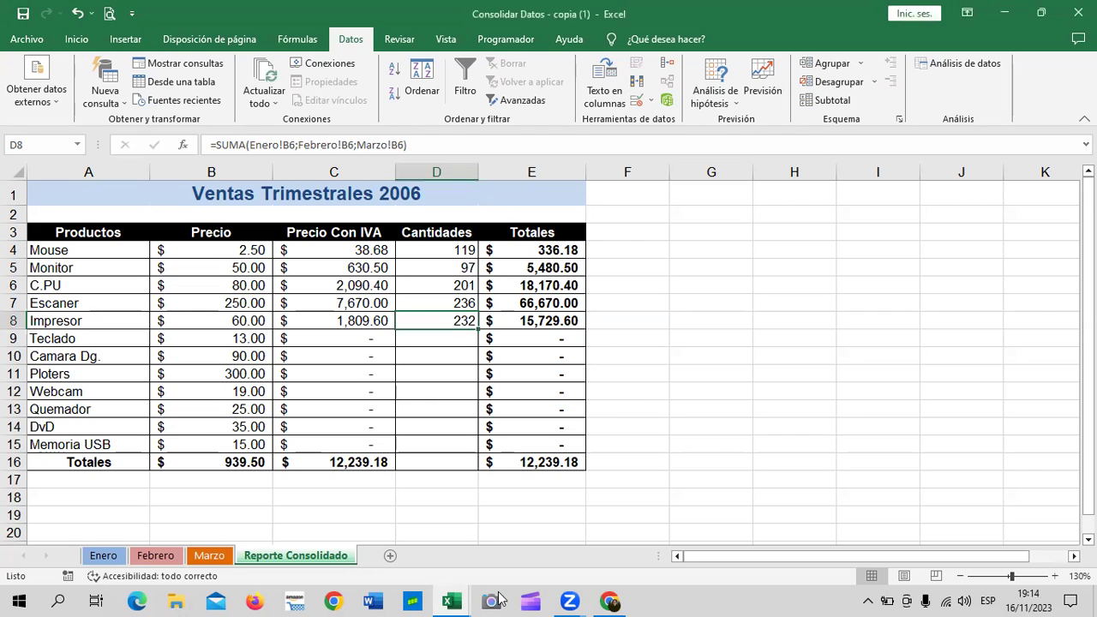
- Switch to the Consolidar Notas workbook and inspect its first CONDICIÓN and PROMEDIO FINAL cells
{"action": "mouse_move", "coordinate": [458, 598]}
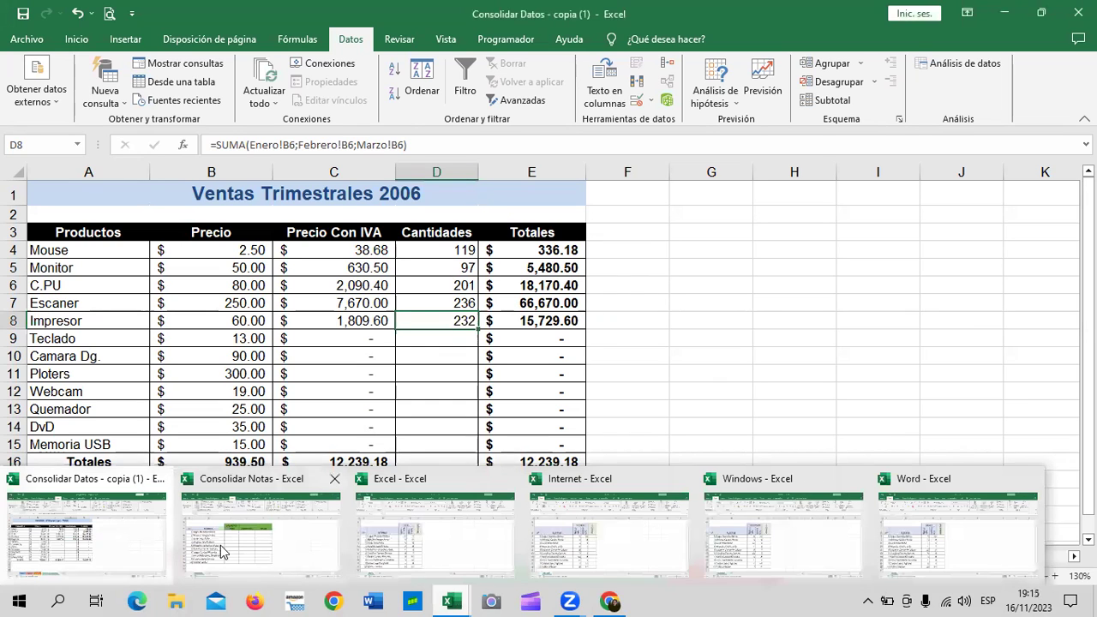
{"action": "left_click", "coordinate": [302, 553]}
{"action": "left_click", "coordinate": [775, 247]}
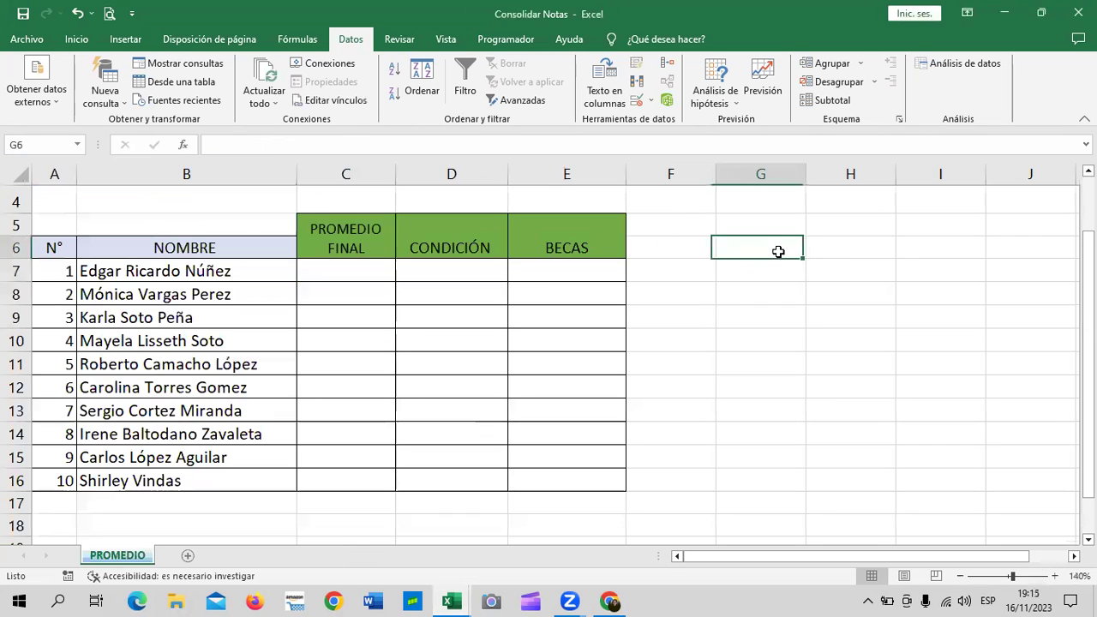
{"action": "left_click", "coordinate": [466, 270]}
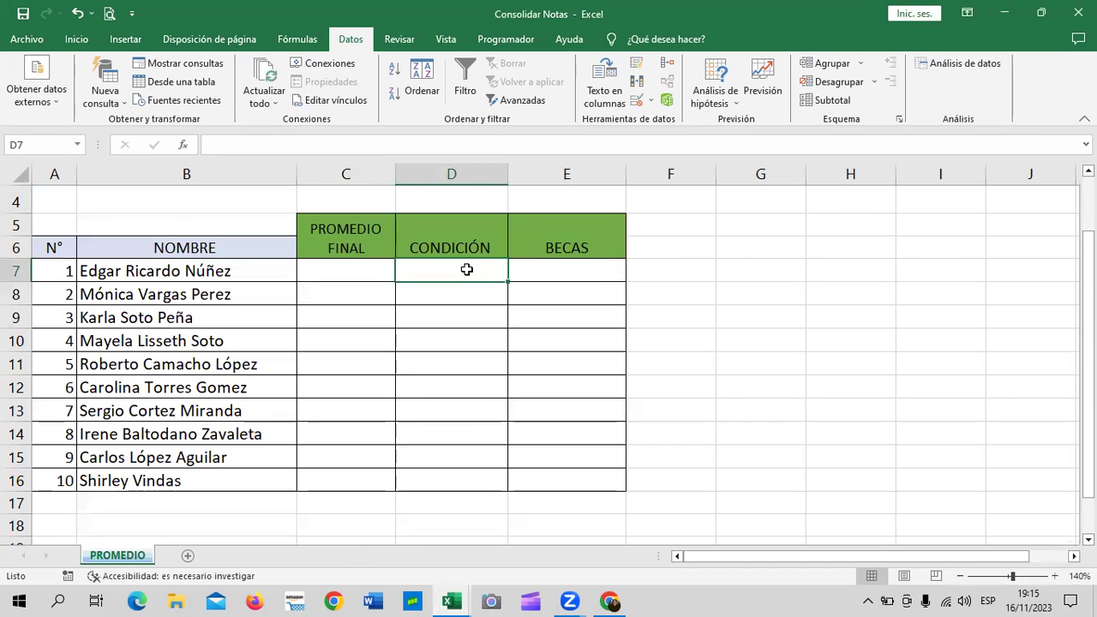
{"action": "left_click", "coordinate": [351, 270]}
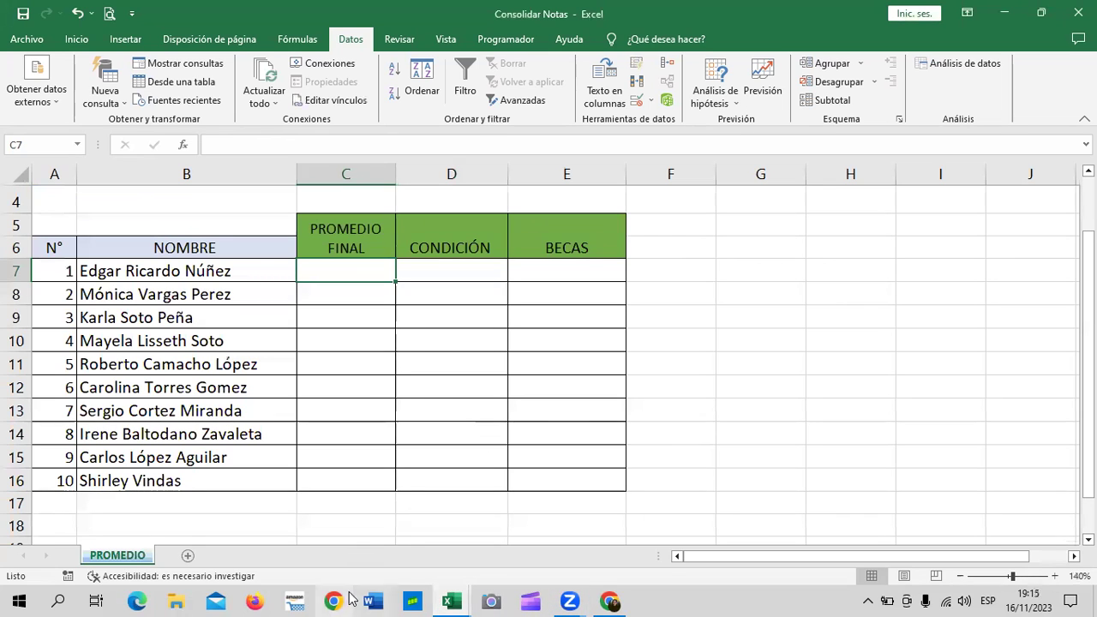
{"action": "mouse_move", "coordinate": [462, 598]}
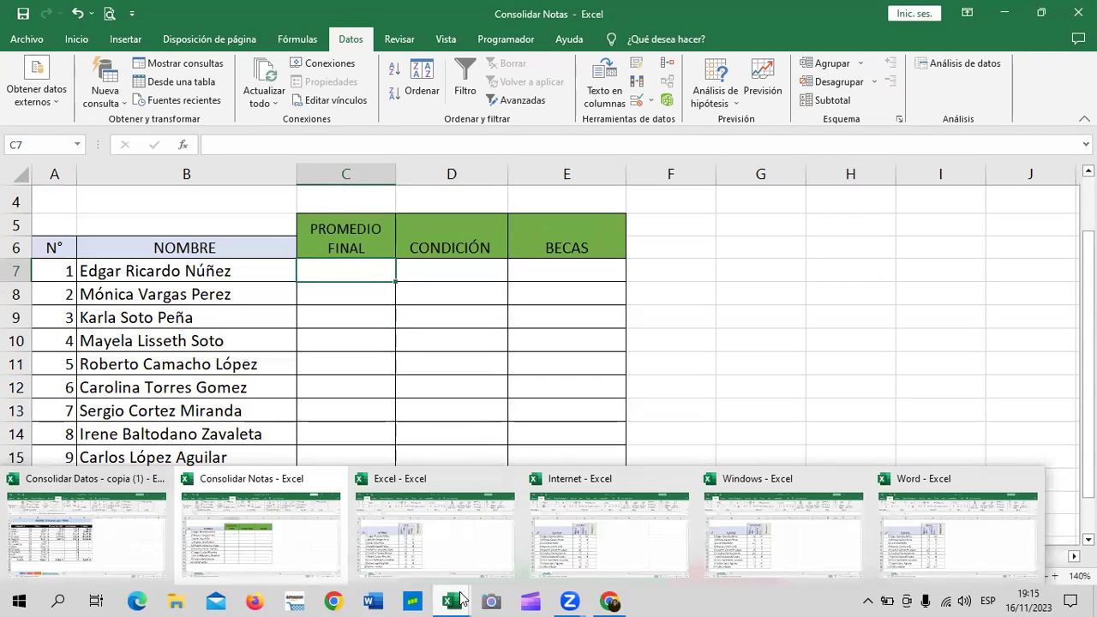
- Switch to the Windows grades workbook and select the first PROMEDIO cell, E7
{"action": "left_click", "coordinate": [802, 551]}
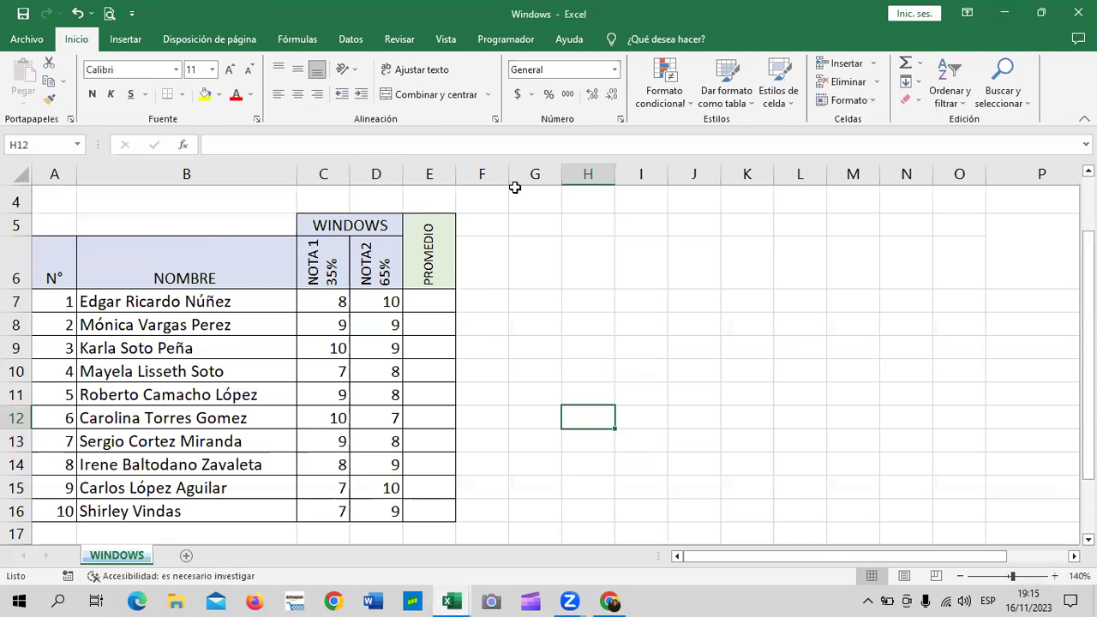
{"action": "left_click", "coordinate": [554, 340]}
{"action": "left_click", "coordinate": [338, 300]}
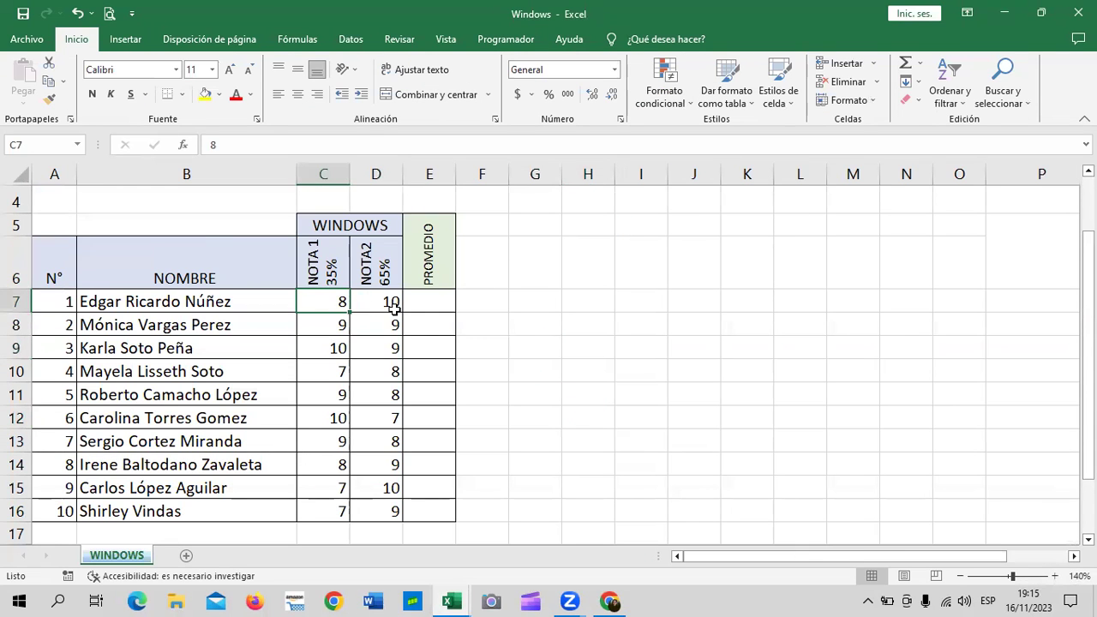
{"action": "scroll", "coordinate": [472, 404], "scroll_direction": "down", "scroll_amount": 2}
{"action": "scroll", "coordinate": [472, 404], "scroll_direction": "up", "scroll_amount": 3}
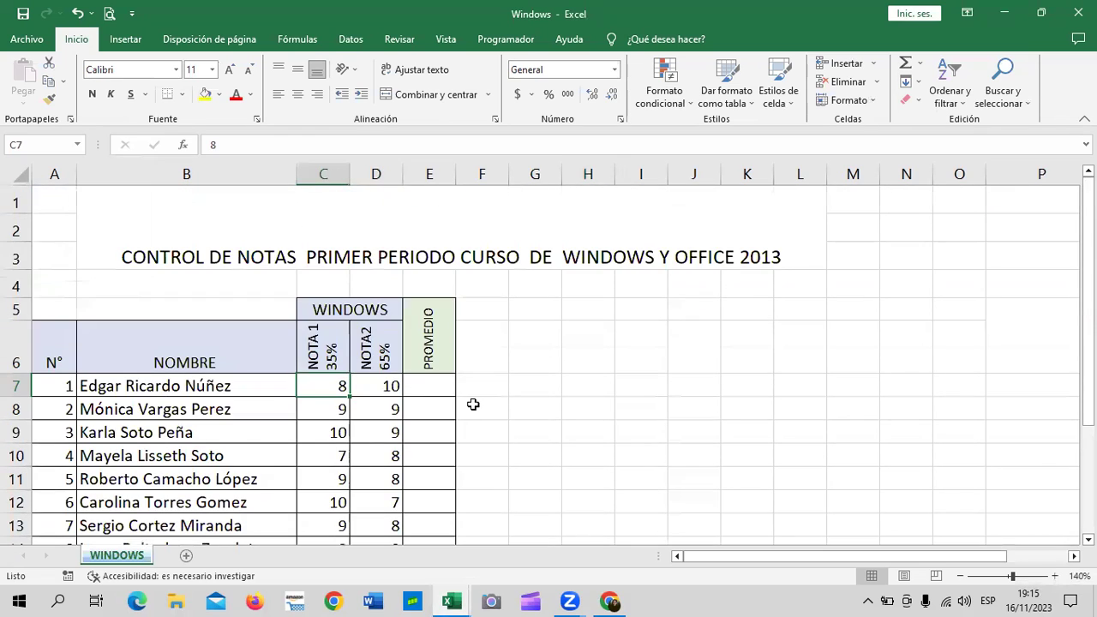
{"action": "scroll", "coordinate": [472, 404], "scroll_direction": "down", "scroll_amount": 1}
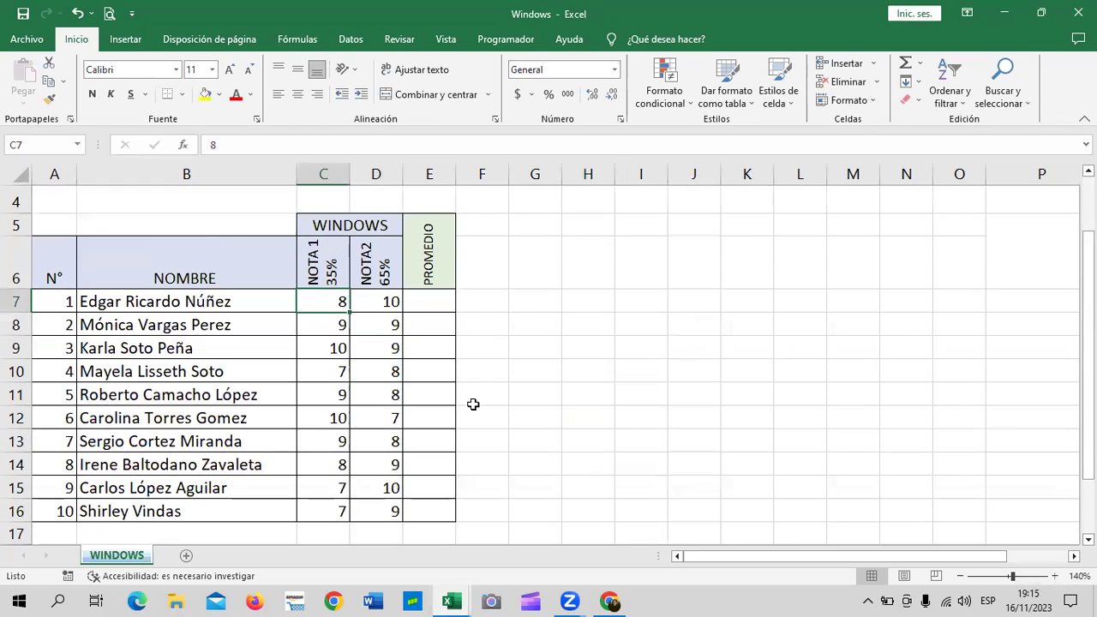
{"action": "left_click", "coordinate": [433, 261]}
{"action": "left_click", "coordinate": [429, 305]}
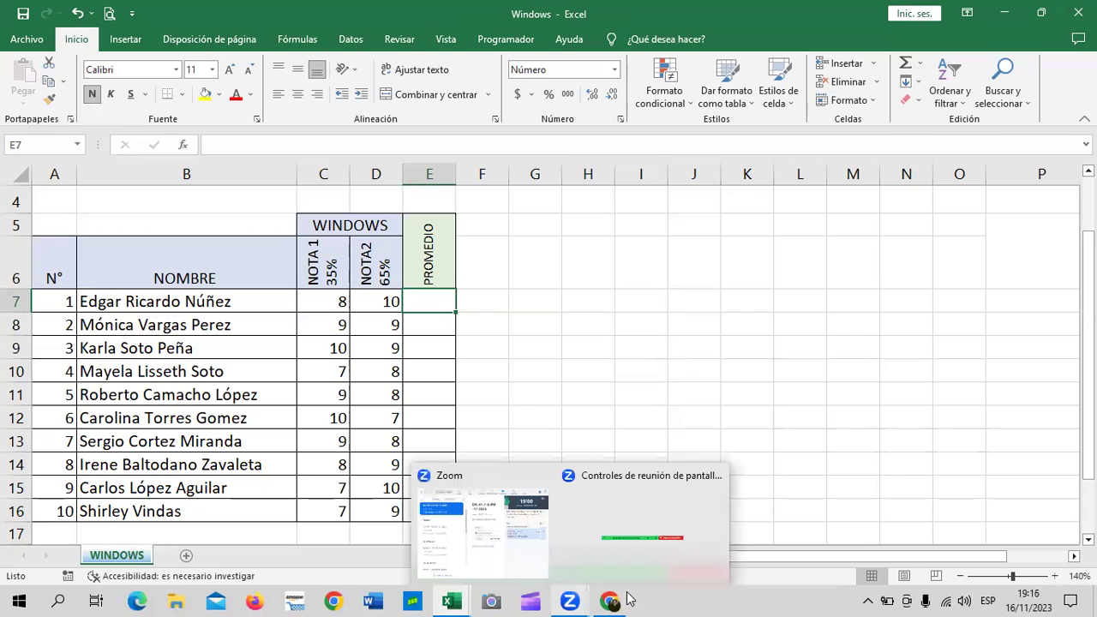
{"action": "left_click", "coordinate": [759, 412]}
{"action": "left_click", "coordinate": [607, 301]}
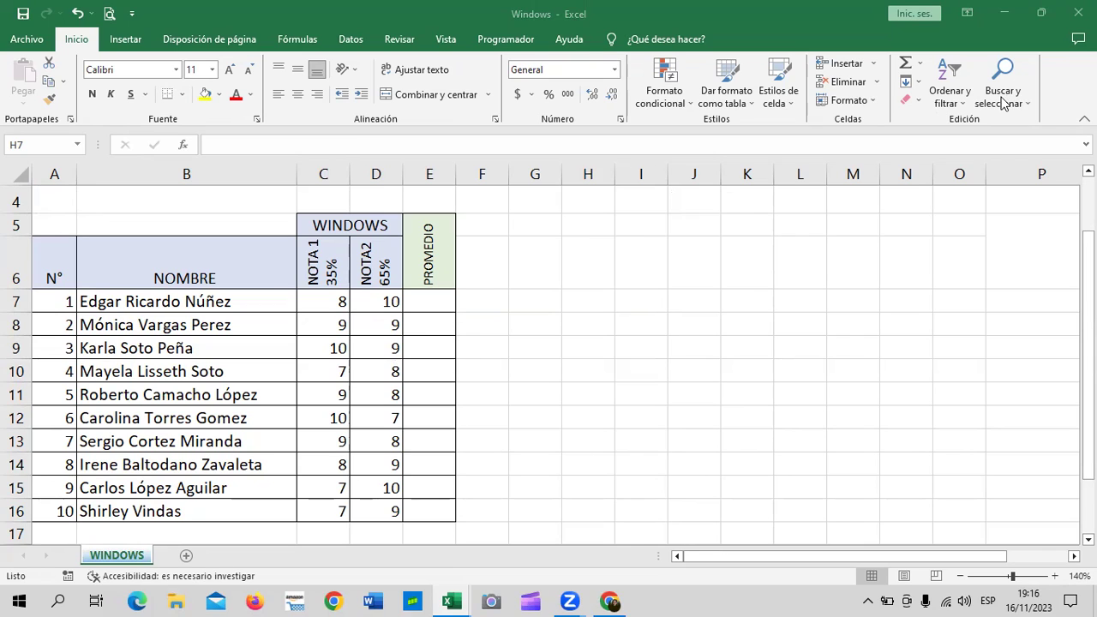
- Enter a weighted formula in E7 combining C7 at 35% and D7 at 65
{"action": "left_click", "coordinate": [436, 301]}
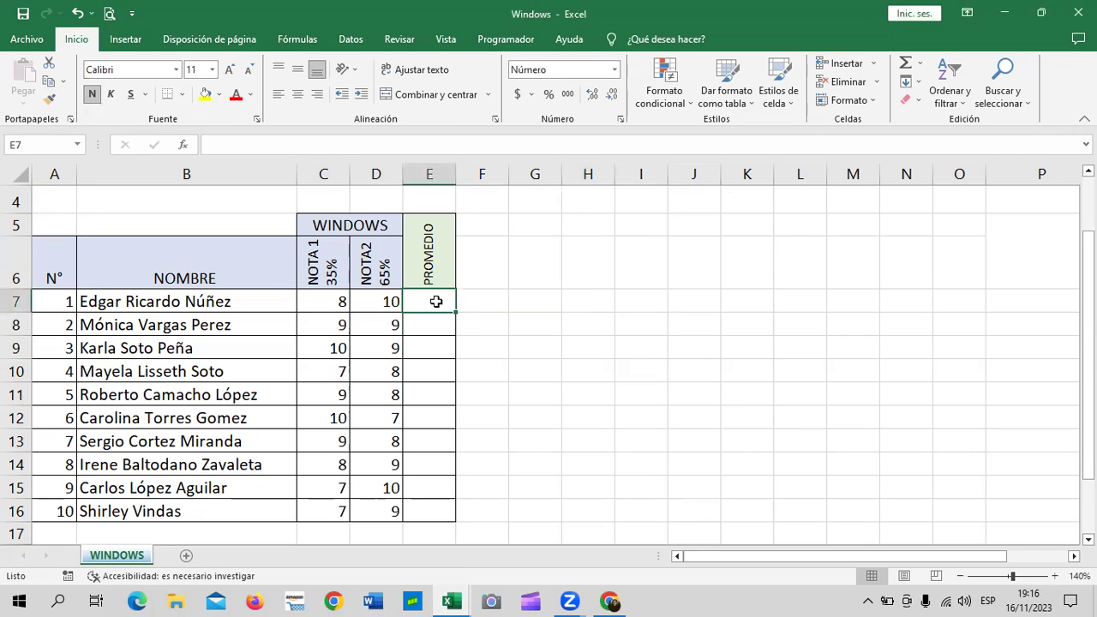
{"action": "type", "text": "="}
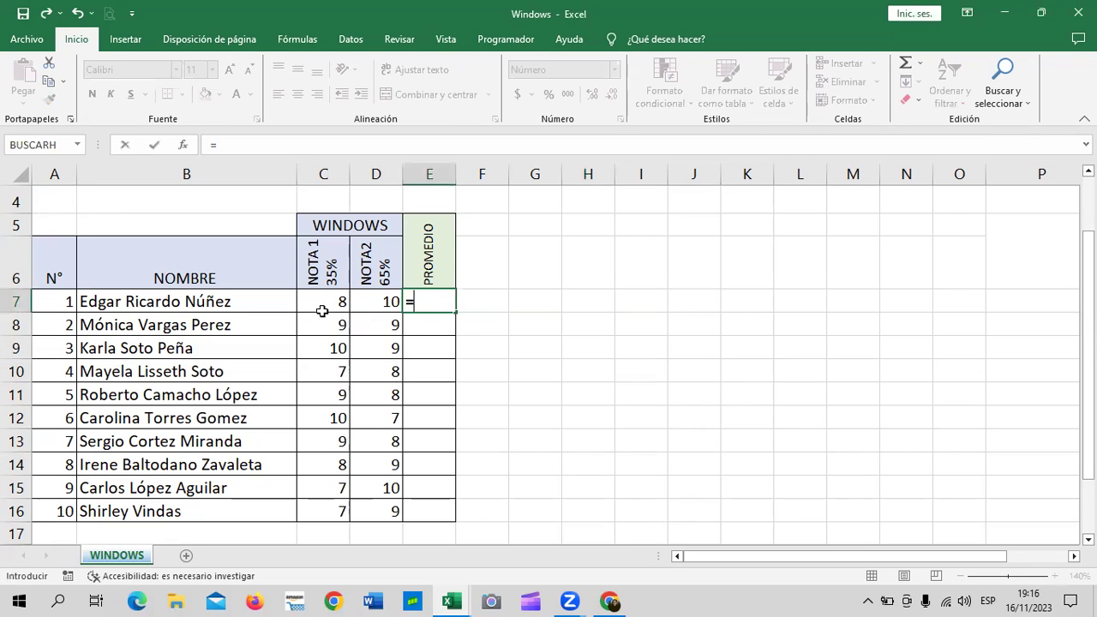
{"action": "left_click", "coordinate": [323, 303]}
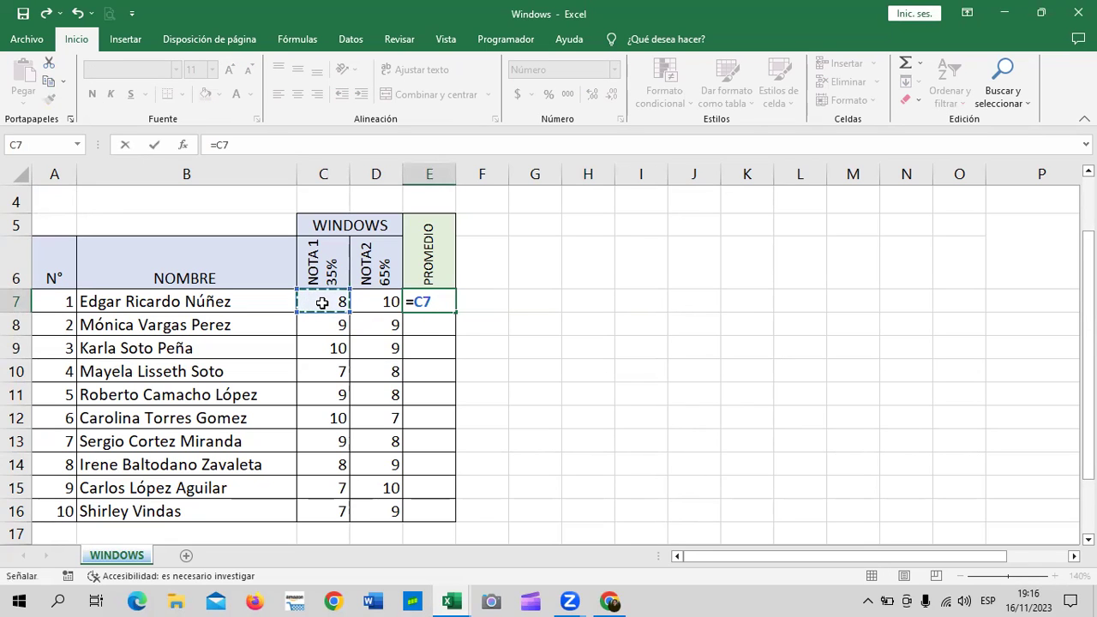
{"action": "type", "text": "*"}
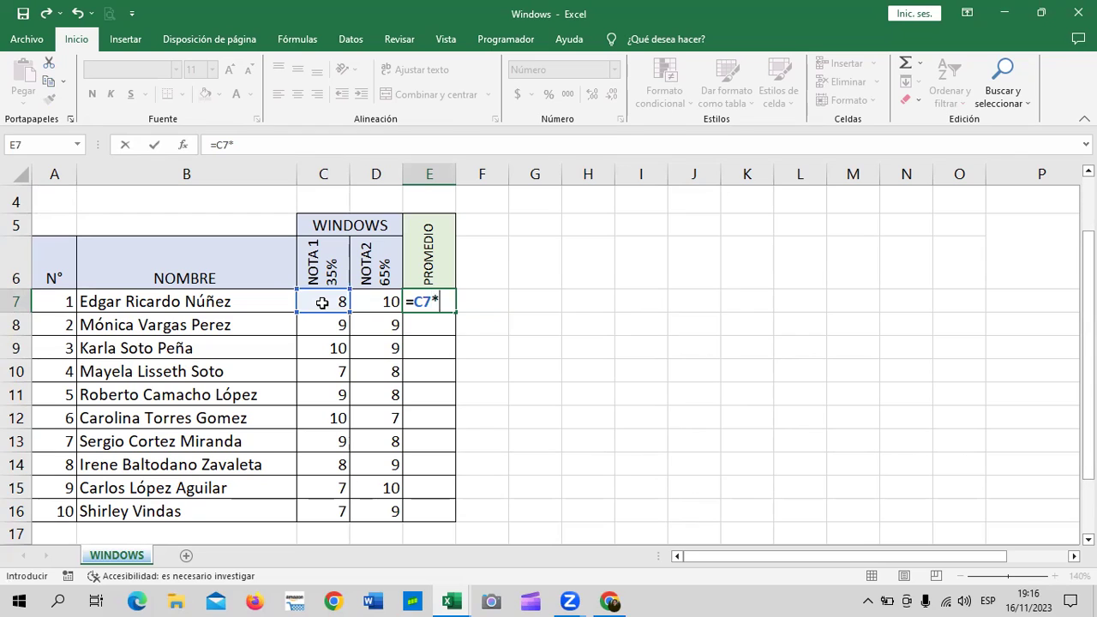
{"action": "type", "text": "35"}
{"action": "type", "text": "%)"}
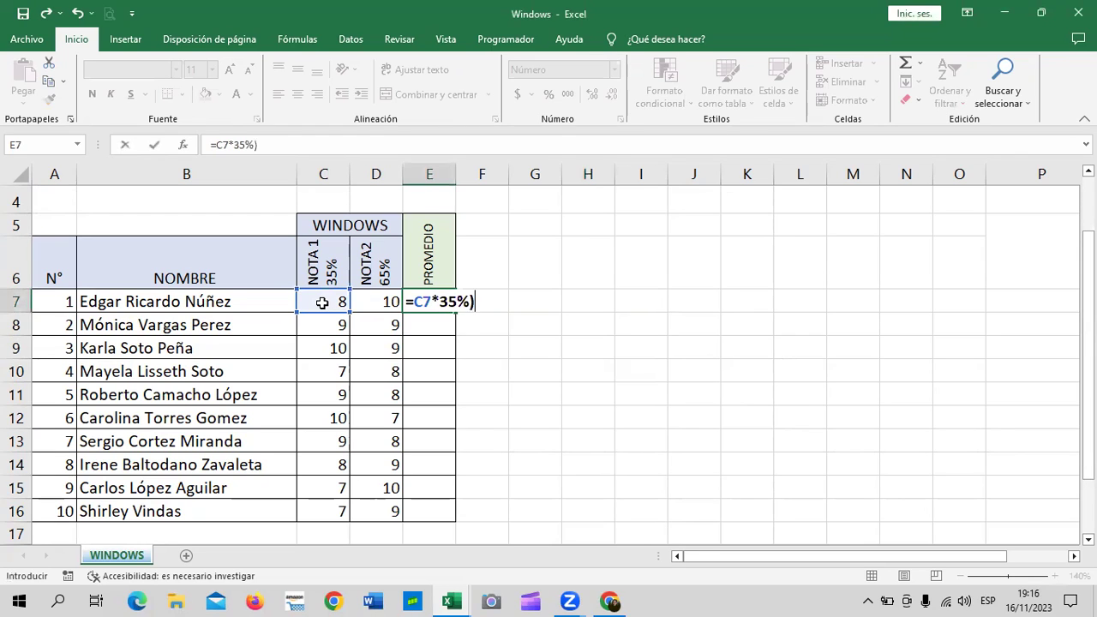
{"action": "type", "text": "+"}
{"action": "type", "text": "("}
{"action": "left_click", "coordinate": [391, 300]}
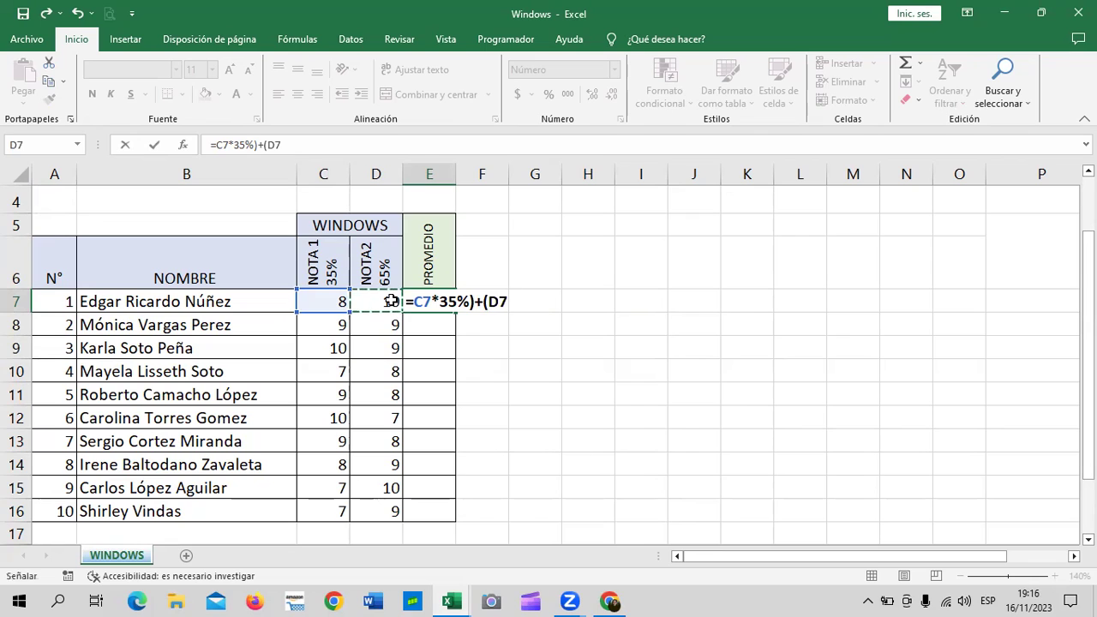
{"action": "type", "text": "*"}
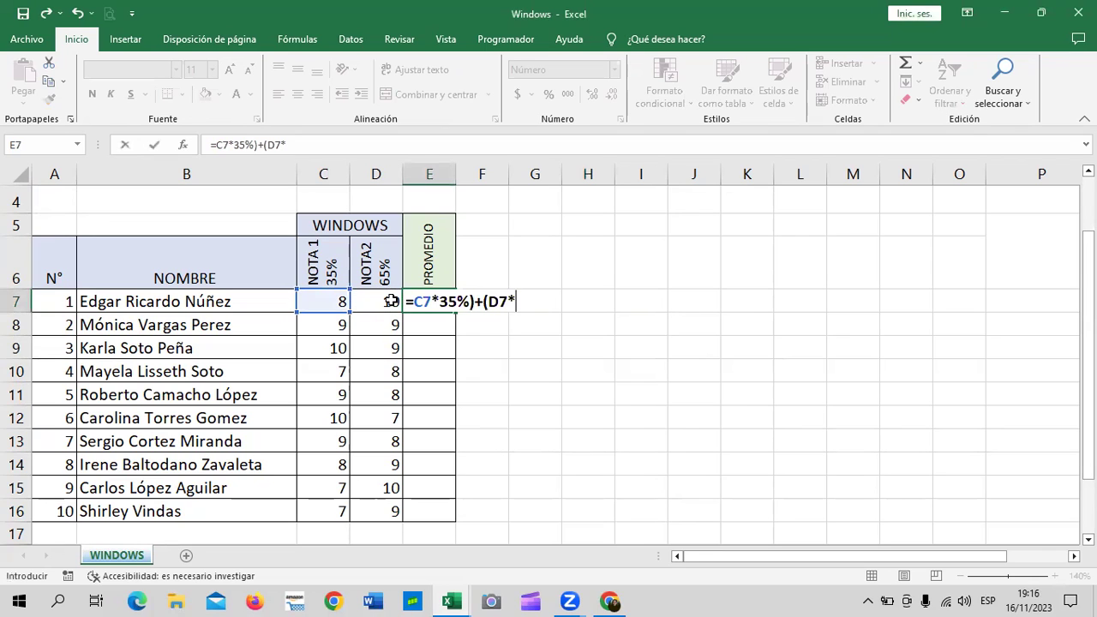
{"action": "type", "text": "65"}
{"action": "type", "text": ")"}
{"action": "key", "text": "Return"}
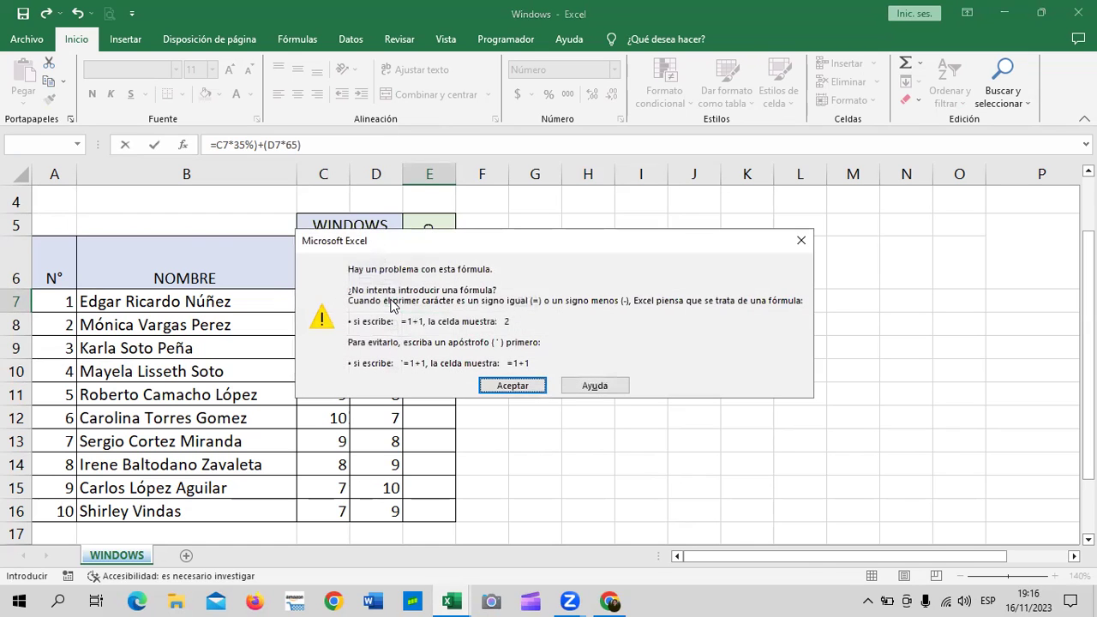
- Fix the formula errors by adding % after 65 and an opening parenthesis: =(C7*35%)+(D7*65%)
{"action": "left_click", "coordinate": [520, 387]}
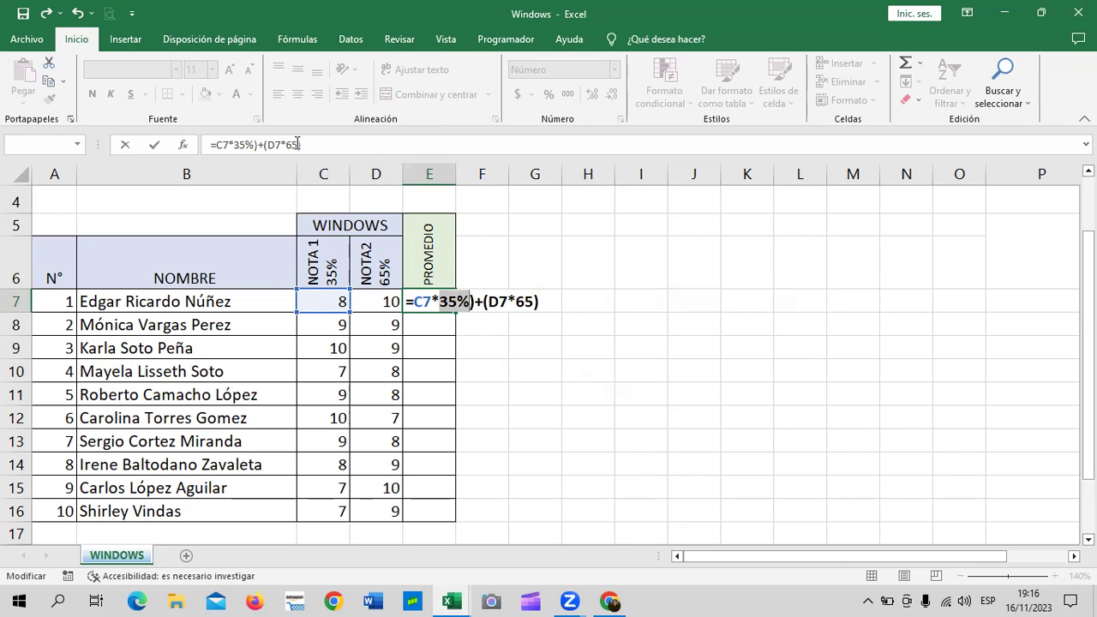
{"action": "left_click", "coordinate": [318, 151]}
{"action": "type", "text": "%"}
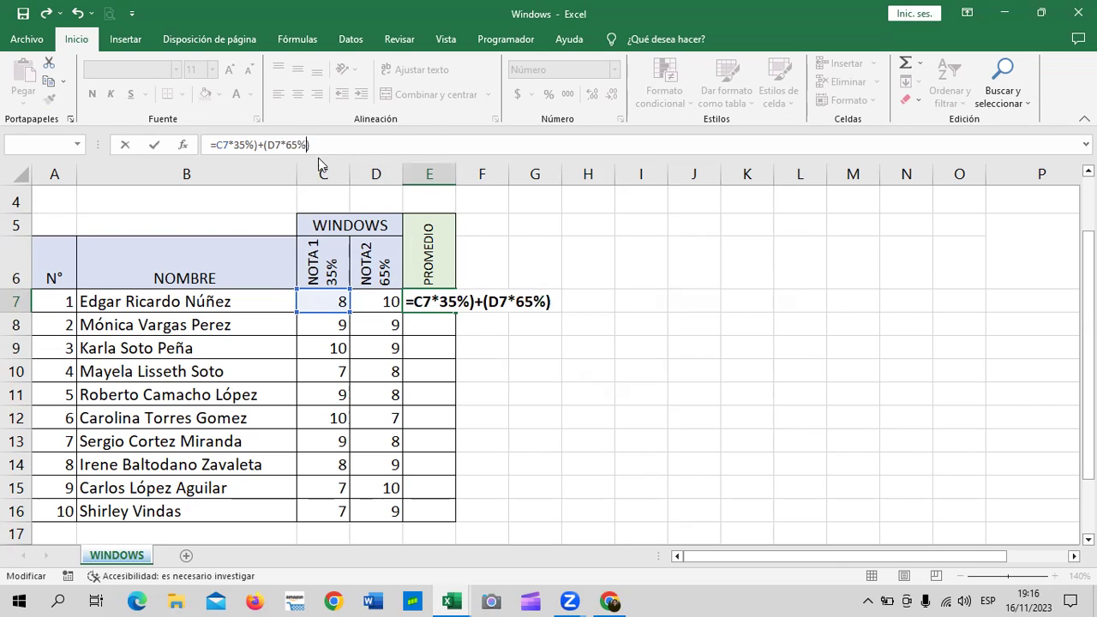
{"action": "key", "text": "Return"}
{"action": "left_click", "coordinate": [512, 387]}
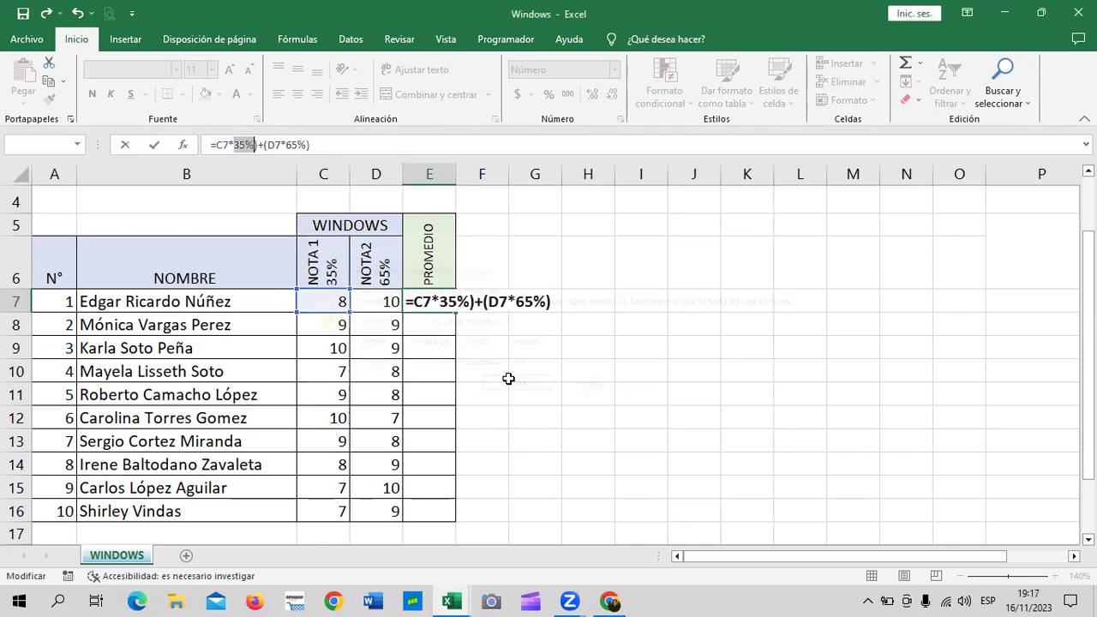
{"action": "left_click", "coordinate": [216, 145]}
{"action": "type", "text": "("}
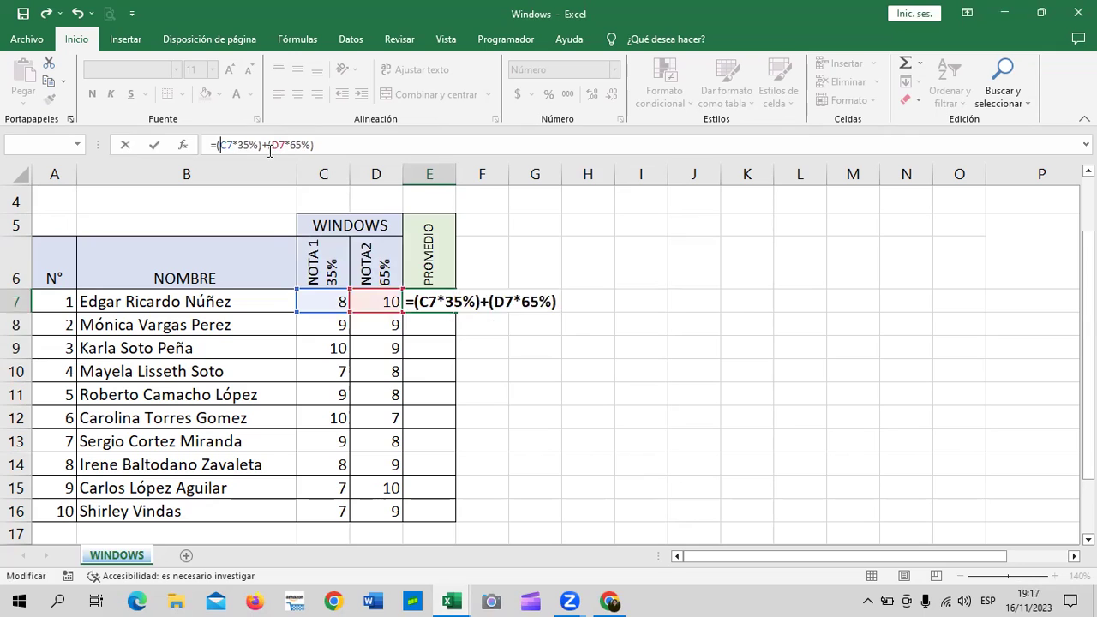
{"action": "key", "text": "Return"}
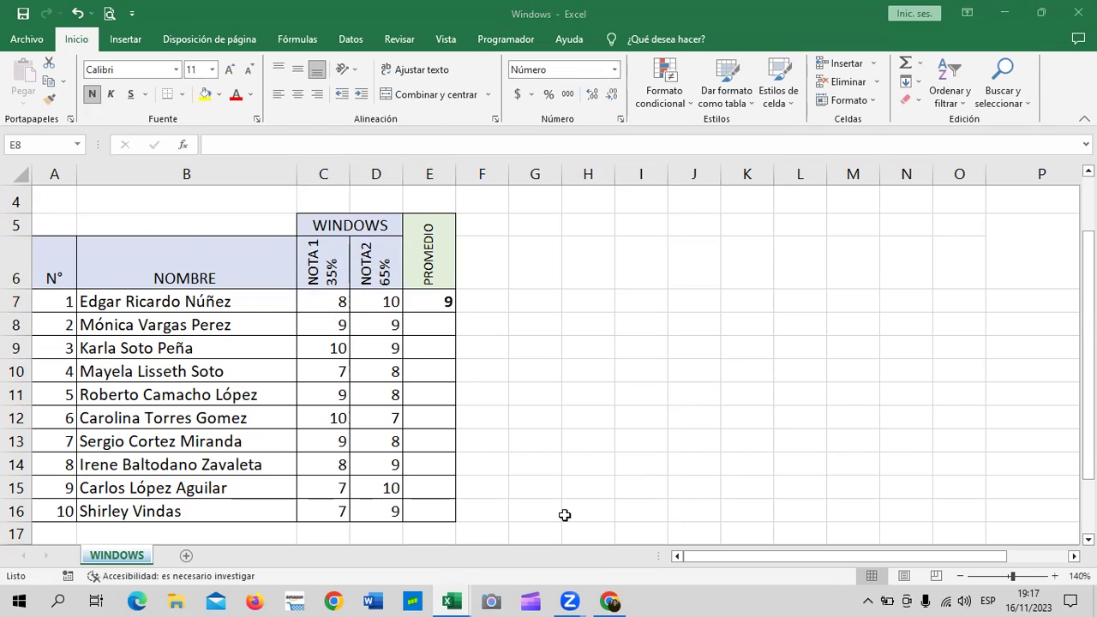
- Show the weighted grade in E7 with one decimal place, as 9.3
{"action": "left_click", "coordinate": [444, 301]}
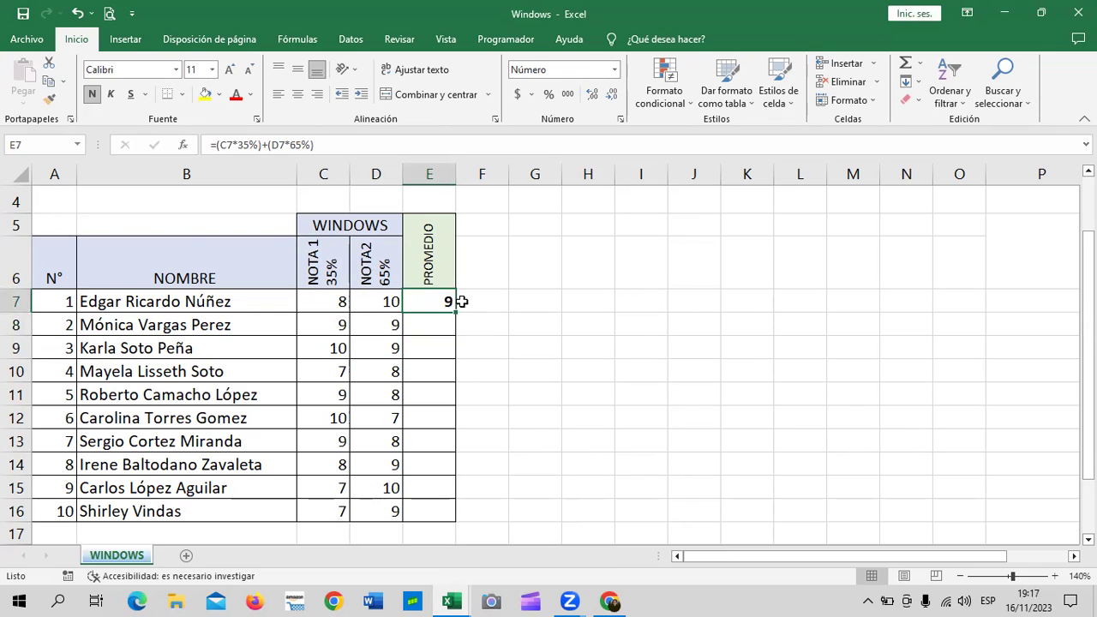
{"action": "left_click", "coordinate": [480, 303]}
{"action": "left_click", "coordinate": [432, 302]}
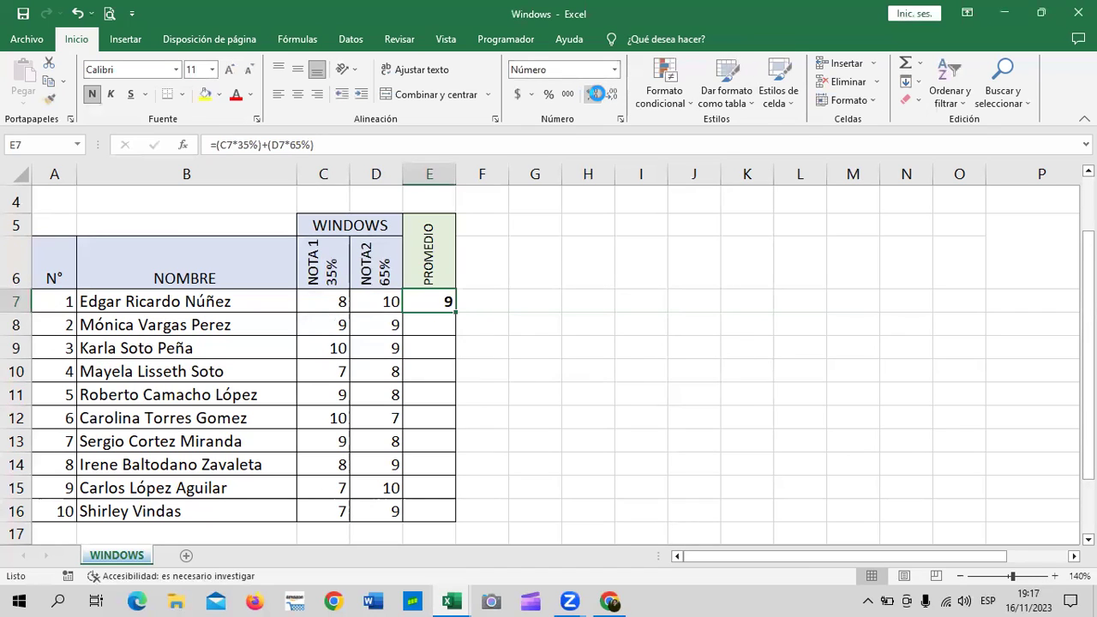
{"action": "left_click", "coordinate": [592, 94]}
- On E7:E16, try adding a second decimal, then return to one decimal
{"action": "left_click", "coordinate": [553, 315]}
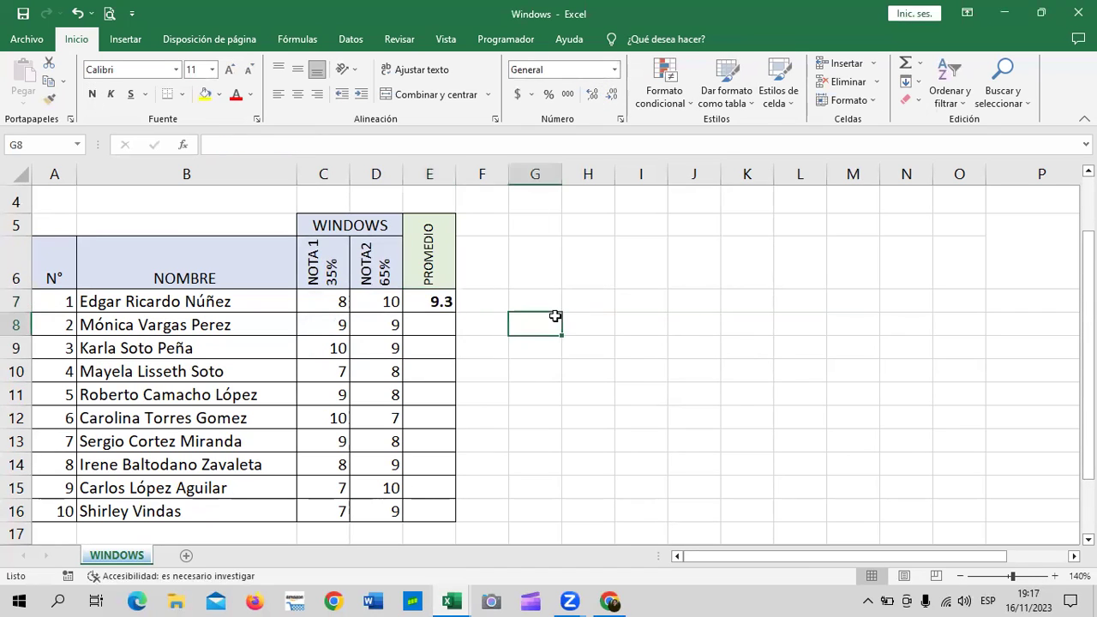
{"action": "mouse_move", "coordinate": [441, 300]}
{"action": "left_mouse_down"}
{"action": "mouse_move", "coordinate": [459, 495]}
{"action": "mouse_move", "coordinate": [443, 512]}
{"action": "left_mouse_up"}
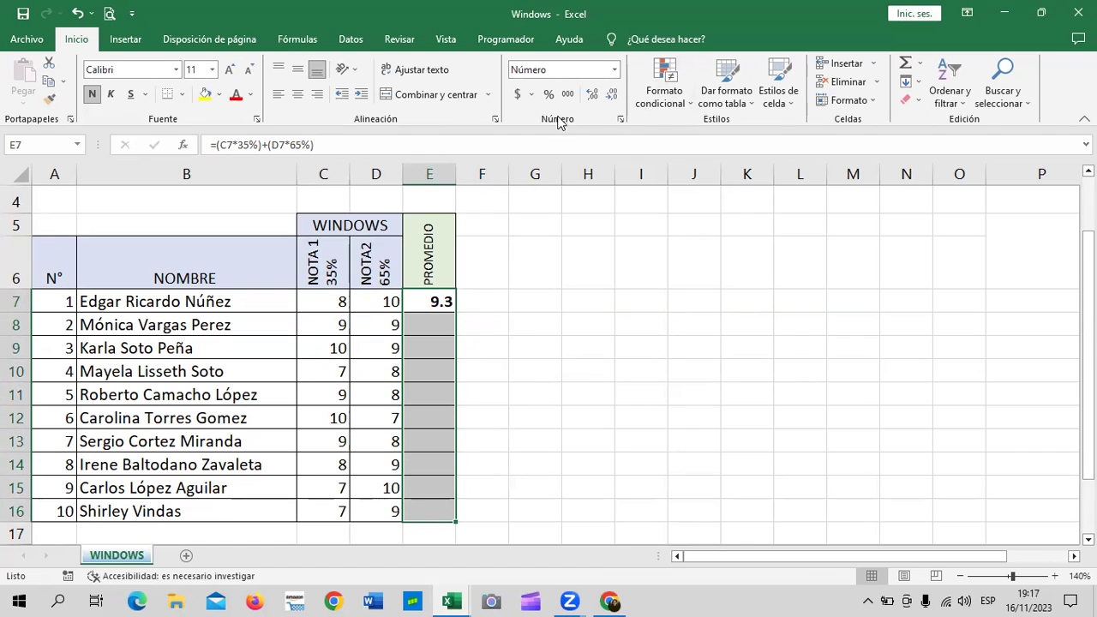
{"action": "left_click", "coordinate": [591, 94]}
{"action": "left_click", "coordinate": [612, 94]}
{"action": "left_click", "coordinate": [580, 368]}
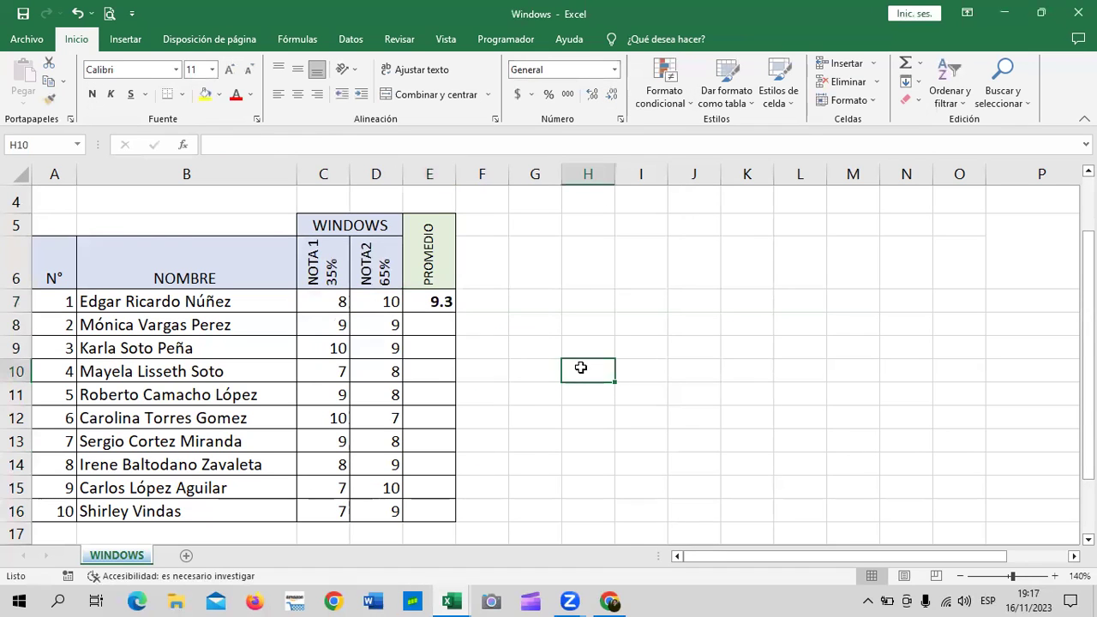
{"action": "left_click", "coordinate": [529, 302]}
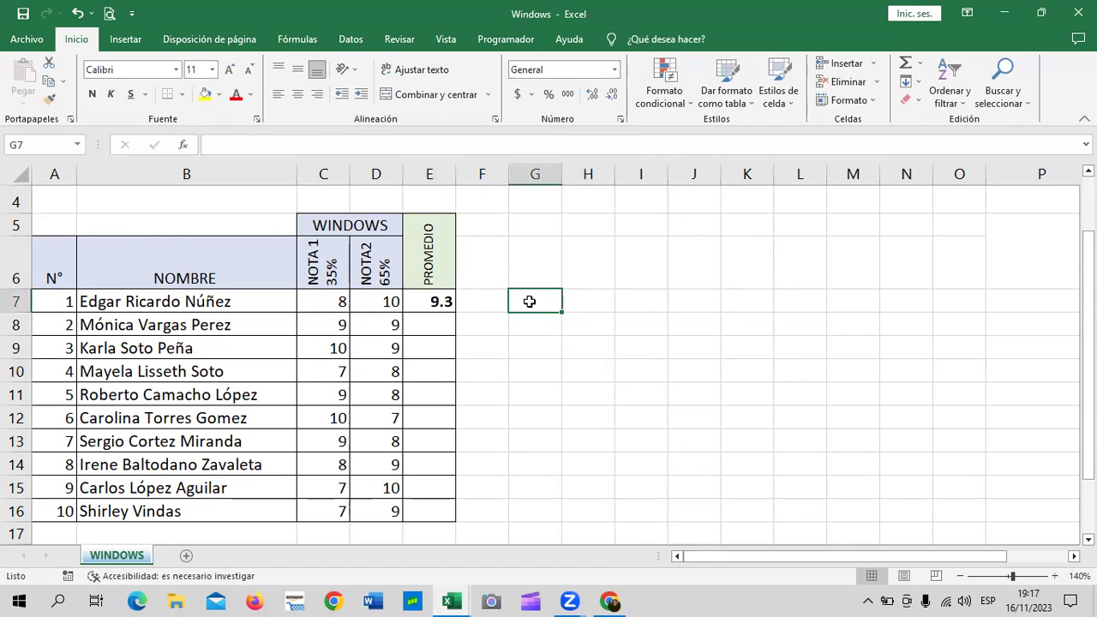
- Enter the simple average formula =PROMEDIO(C7:D7) in G7
{"action": "type", "text": "=prom"}
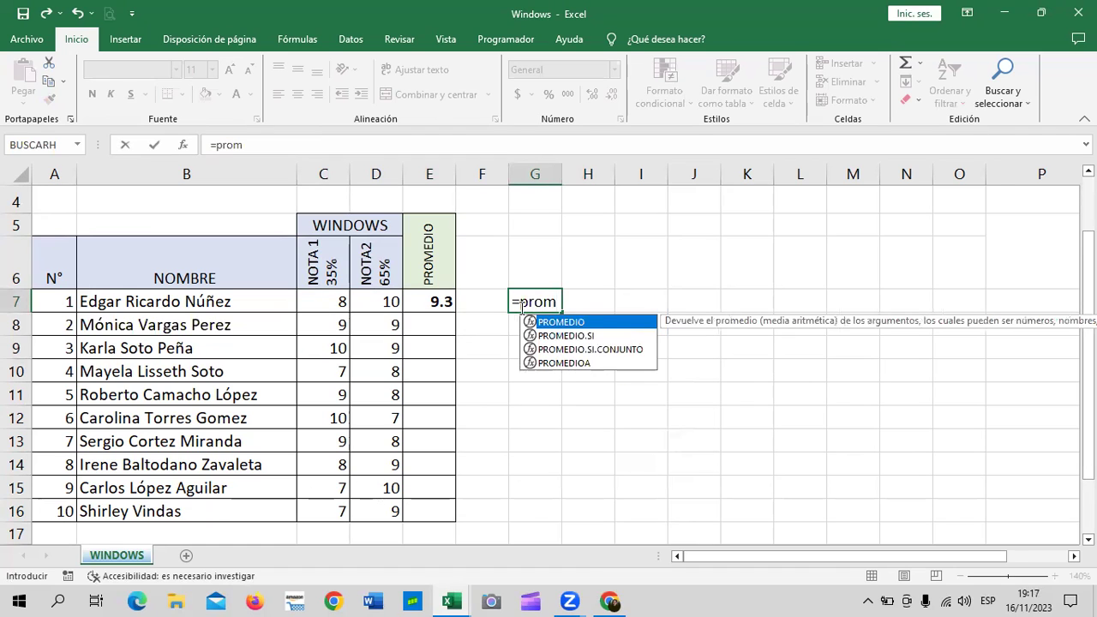
{"action": "double_click", "coordinate": [590, 322]}
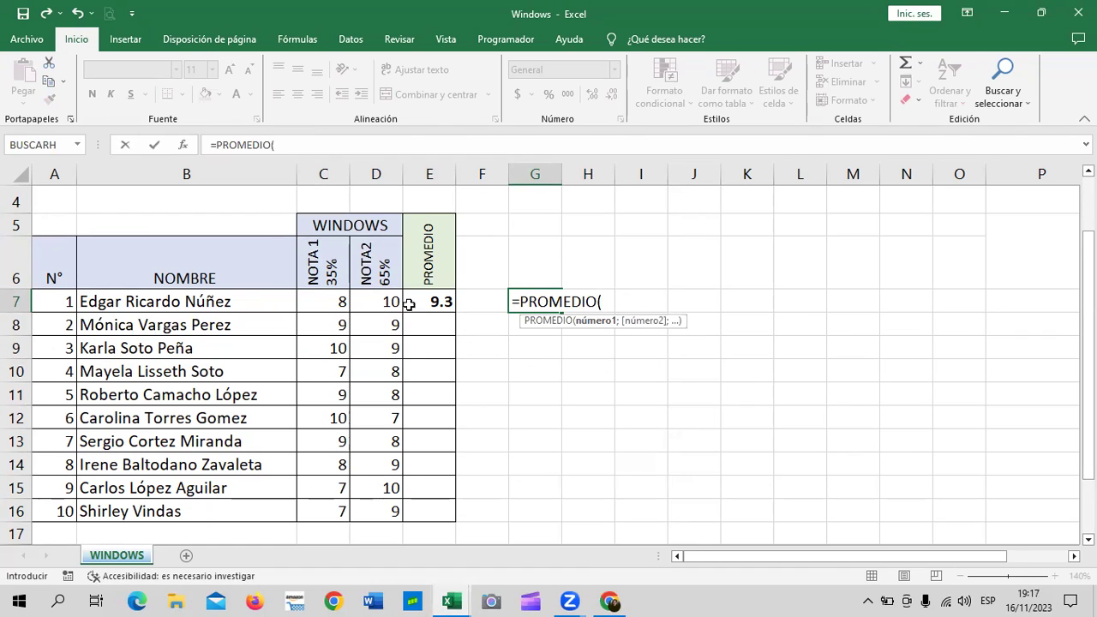
{"action": "left_click_drag", "start_coordinate": [342, 302], "coordinate": [376, 301]}
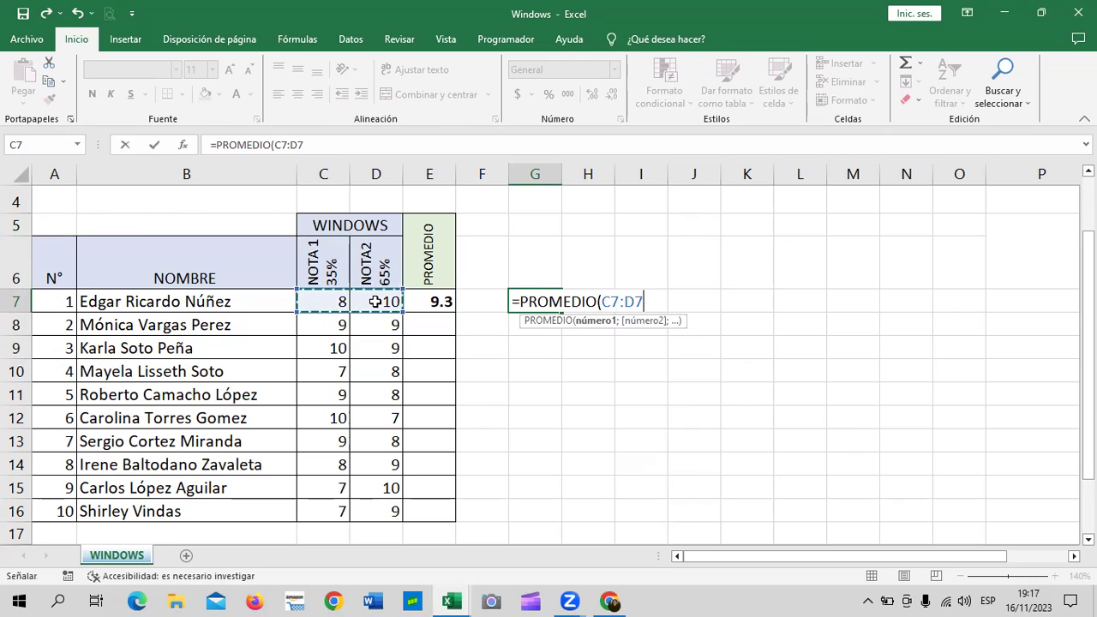
{"action": "type", "text": ")"}
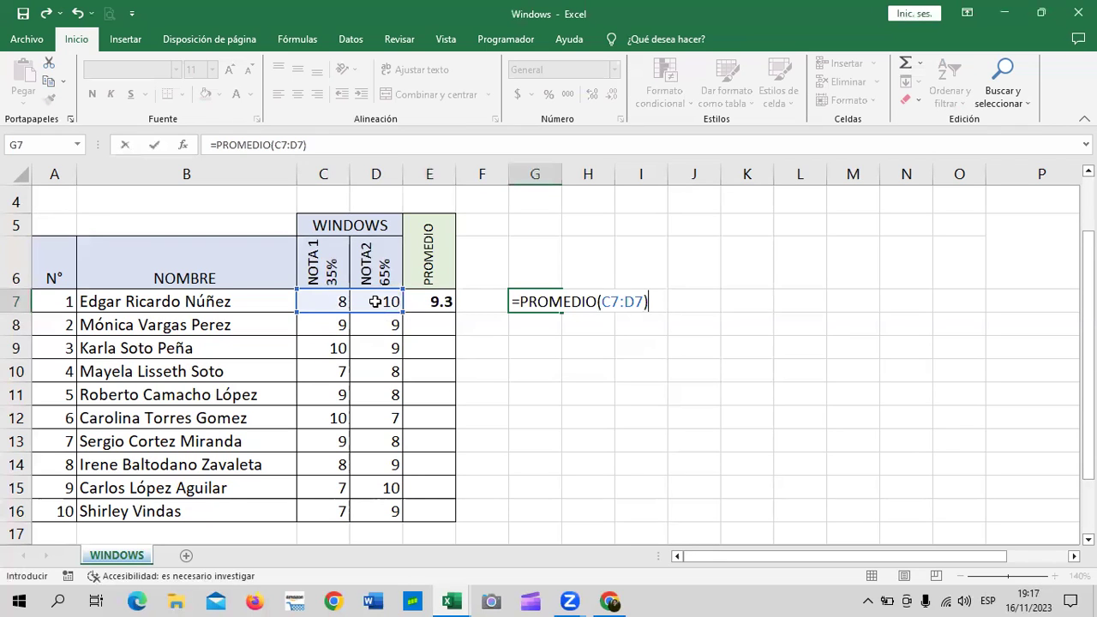
{"action": "key", "text": "Return"}
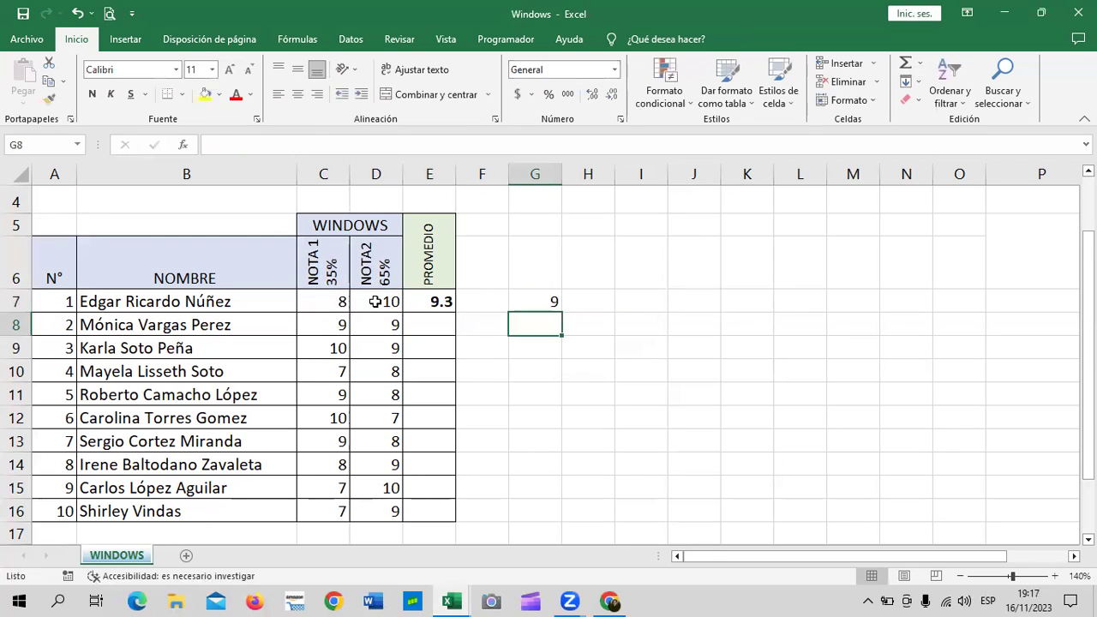
- Give G7 one decimal and fill the average down to G16, showing 9.0 to 8.0
{"action": "left_click", "coordinate": [545, 305]}
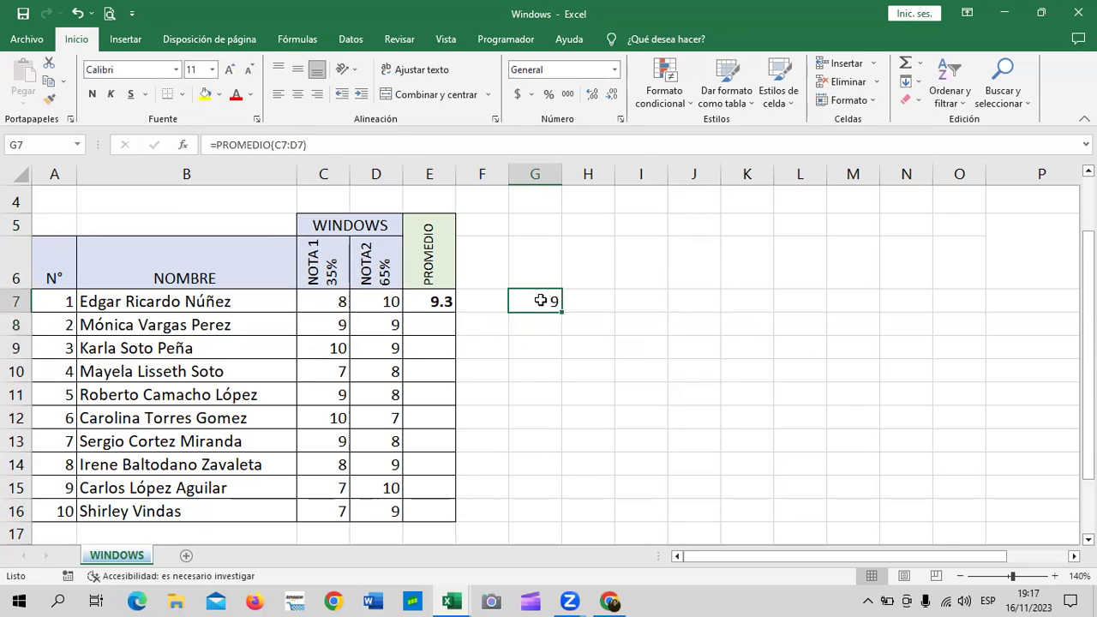
{"action": "left_click", "coordinate": [595, 95]}
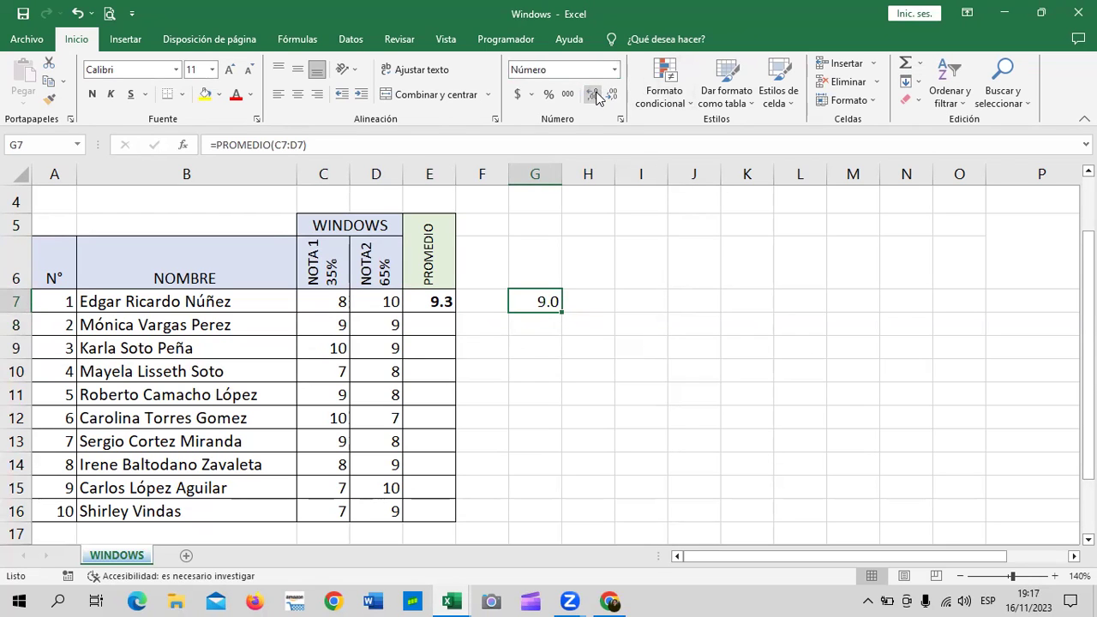
{"action": "left_click", "coordinate": [677, 369]}
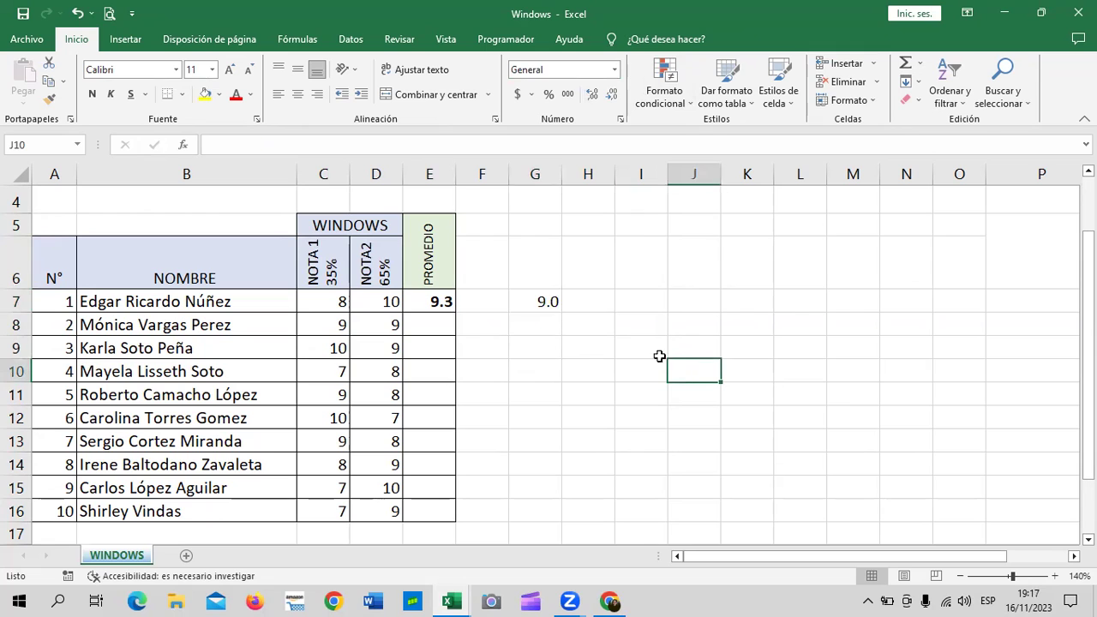
{"action": "left_click", "coordinate": [546, 309]}
{"action": "left_click_drag", "start_coordinate": [551, 314], "coordinate": [601, 494]}
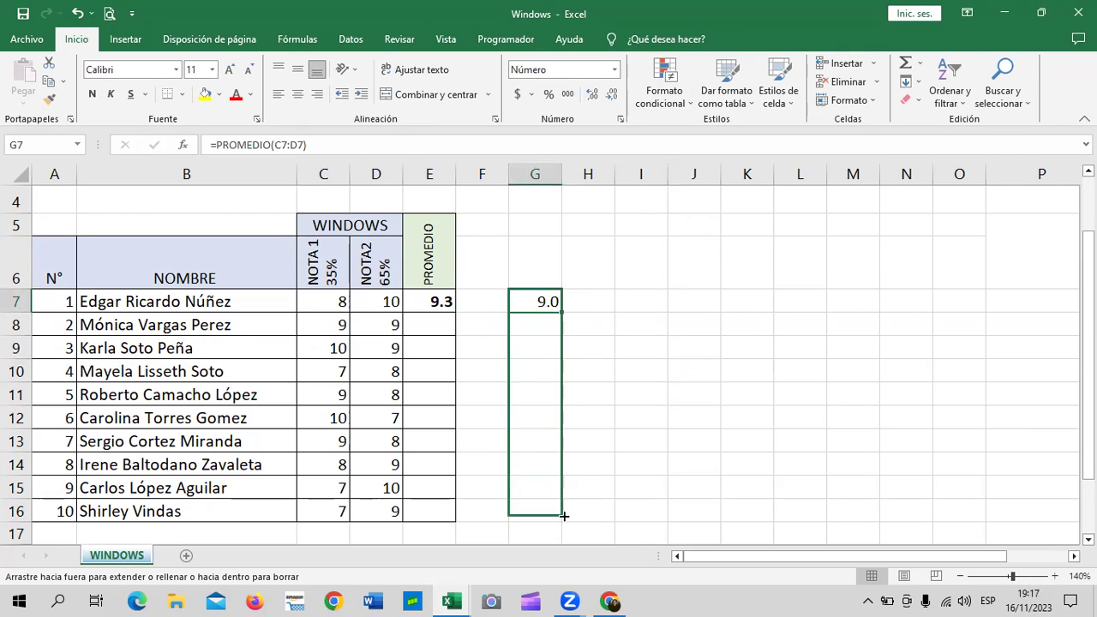
{"action": "left_click", "coordinate": [700, 441]}
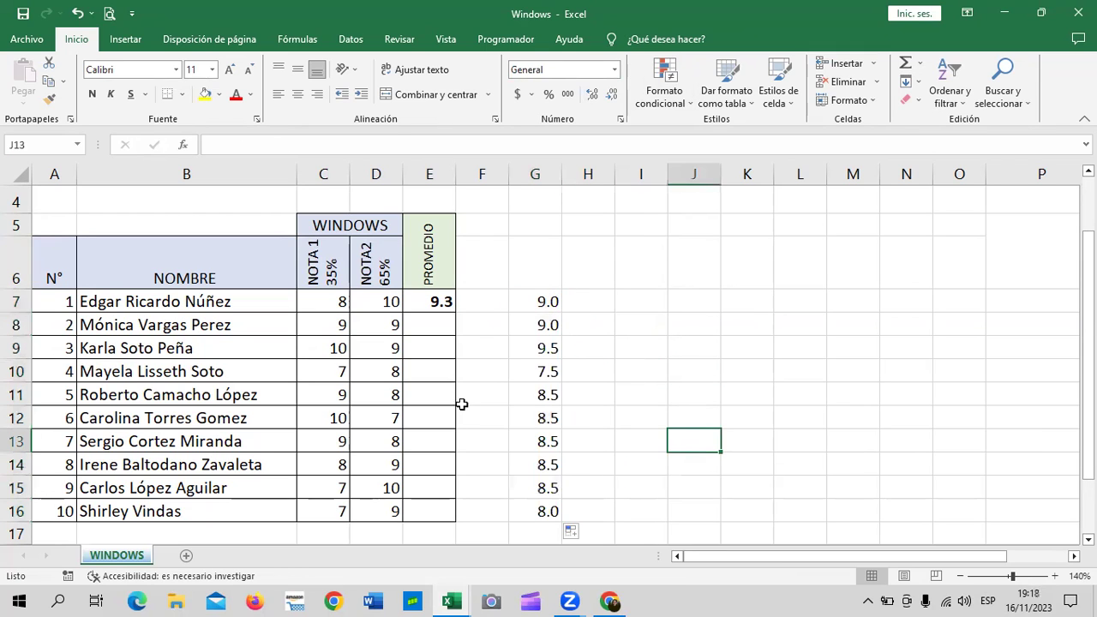
- Fill the weighted formula from E7 down to E16 (9.3 to 8.3), then check the E9 and G9 formulas
{"action": "left_click", "coordinate": [432, 297]}
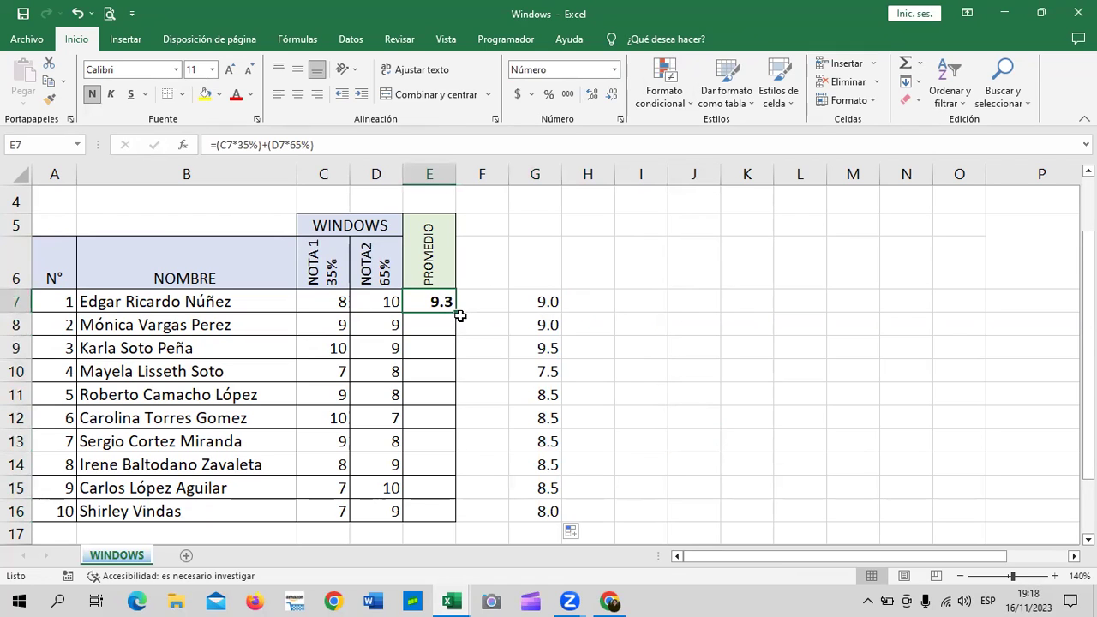
{"action": "left_click_drag", "start_coordinate": [455, 313], "coordinate": [452, 519]}
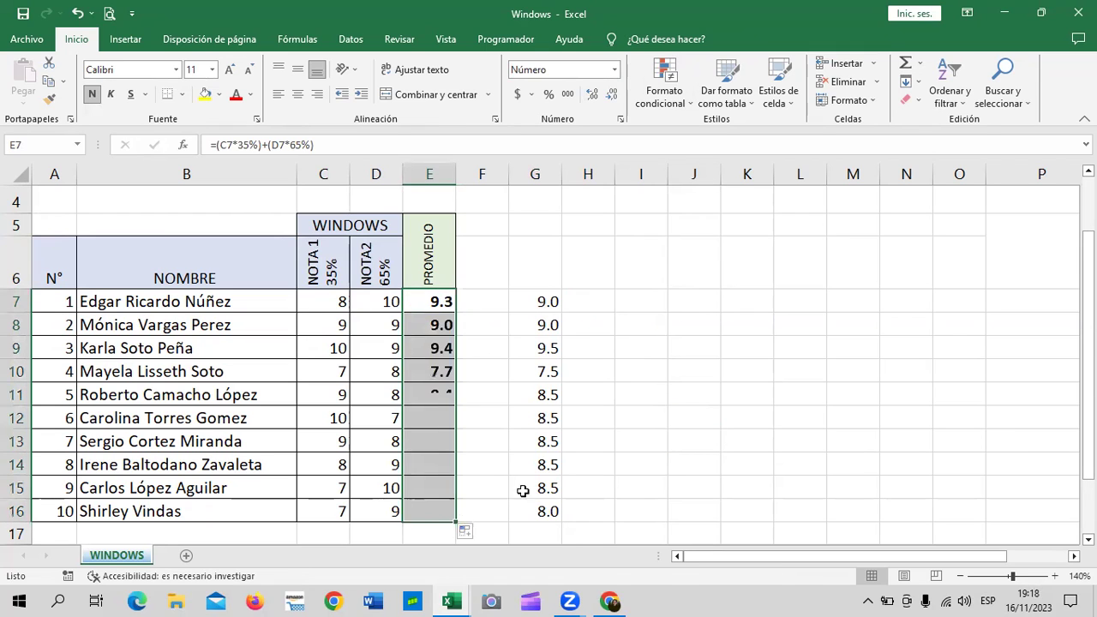
{"action": "left_click", "coordinate": [712, 459]}
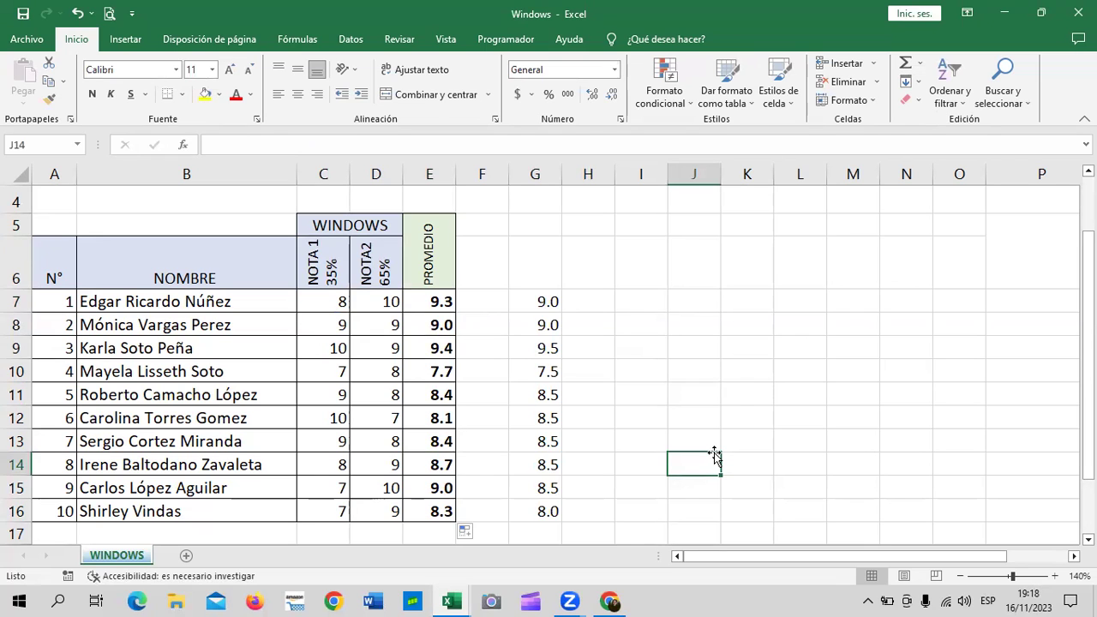
{"action": "left_click", "coordinate": [449, 348]}
{"action": "left_click", "coordinate": [525, 351]}
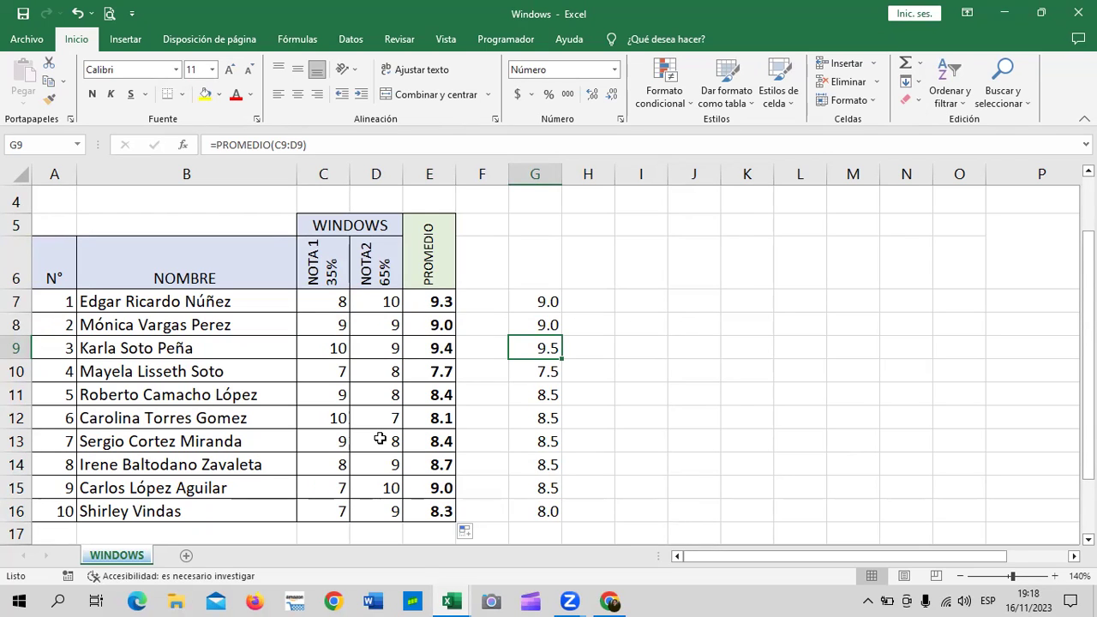
{"action": "left_click", "coordinate": [442, 512]}
{"action": "left_click", "coordinate": [539, 515]}
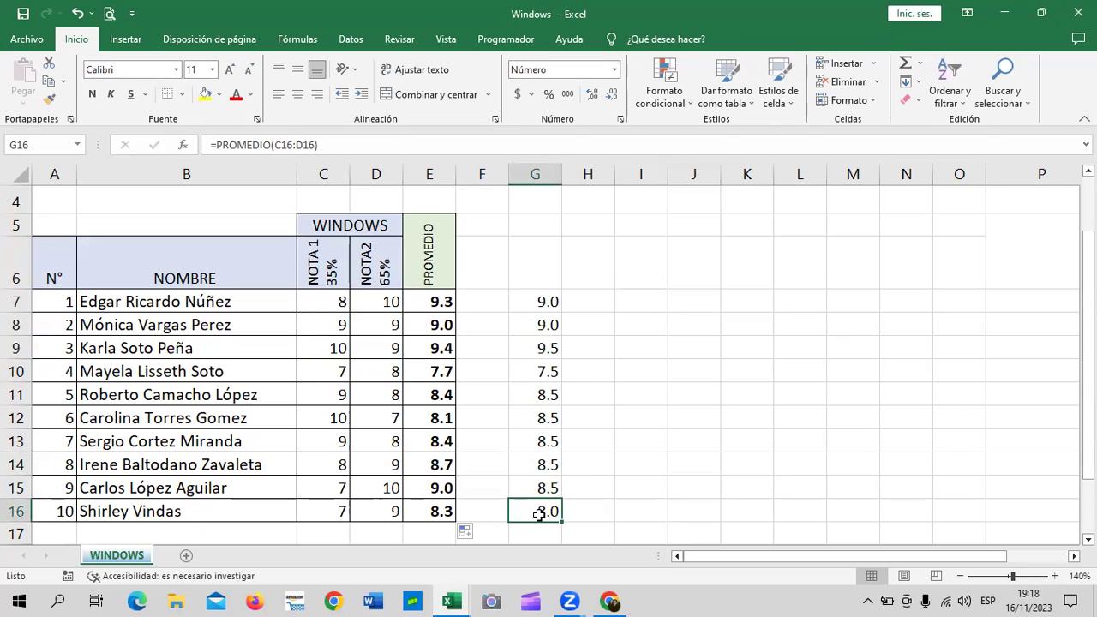
{"action": "left_click", "coordinate": [435, 488]}
{"action": "left_click", "coordinate": [382, 489]}
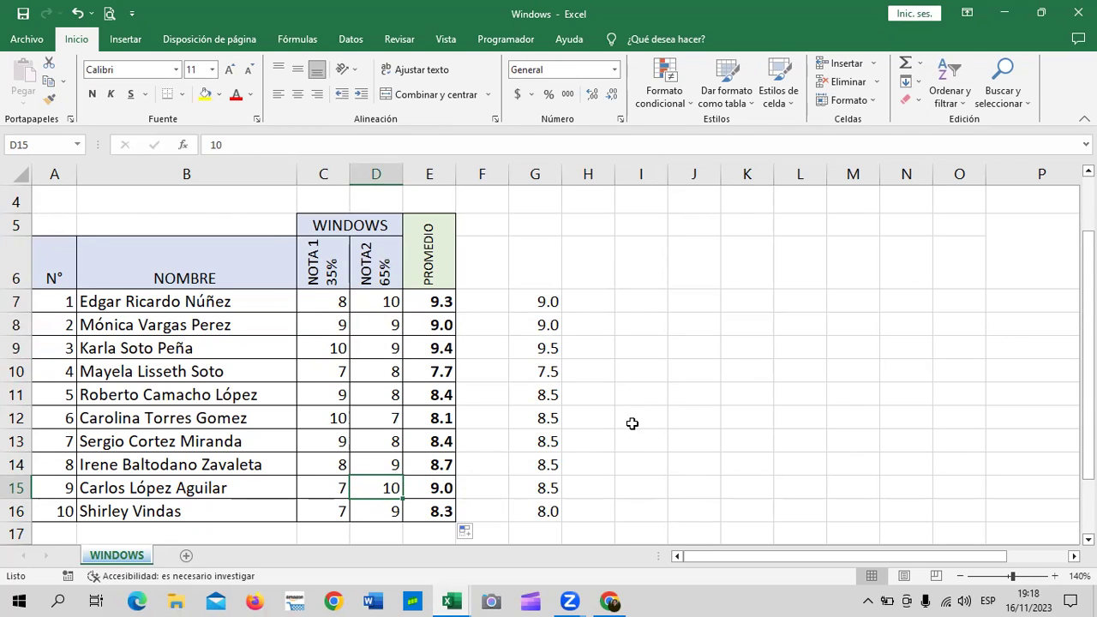
{"action": "left_click", "coordinate": [438, 487]}
{"action": "left_click", "coordinate": [528, 488]}
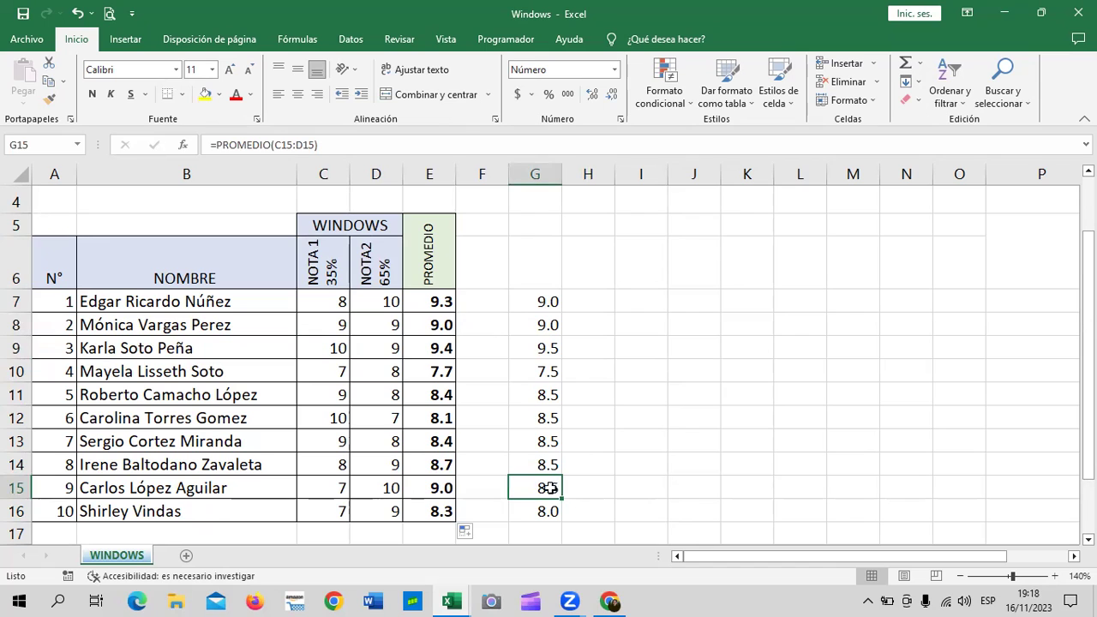
{"action": "left_click", "coordinate": [437, 487]}
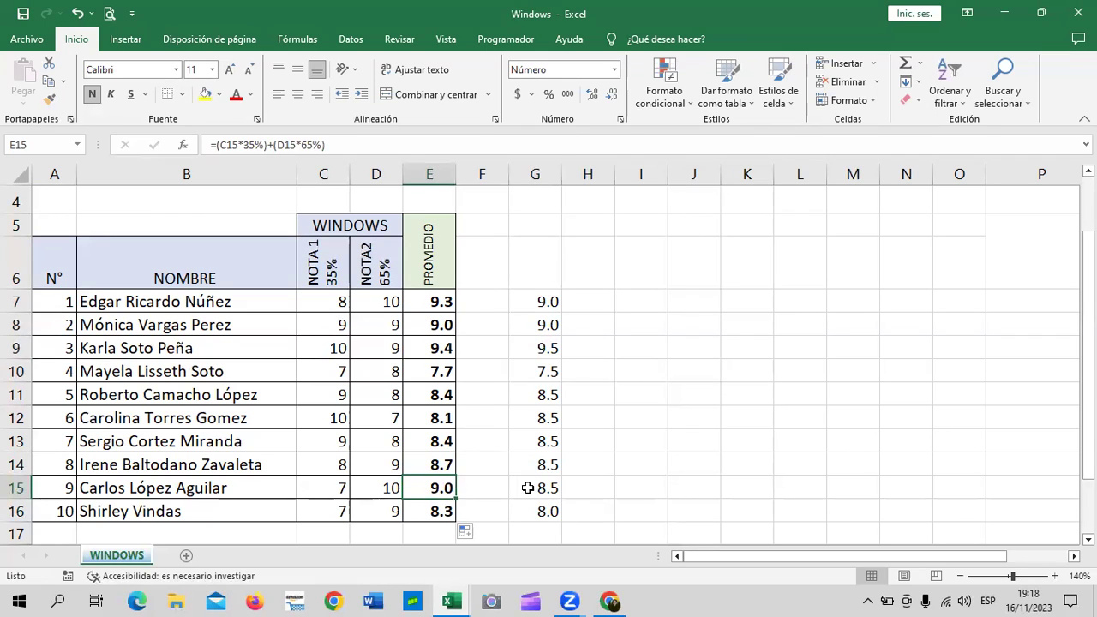
{"action": "left_click", "coordinate": [561, 496]}
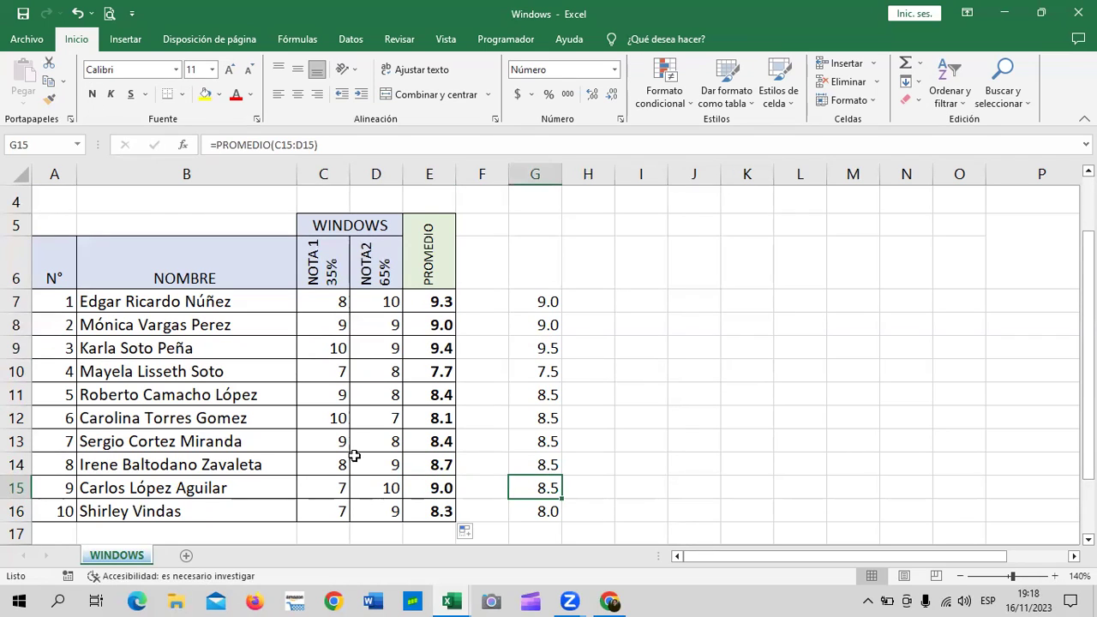
{"action": "left_click", "coordinate": [549, 301]}
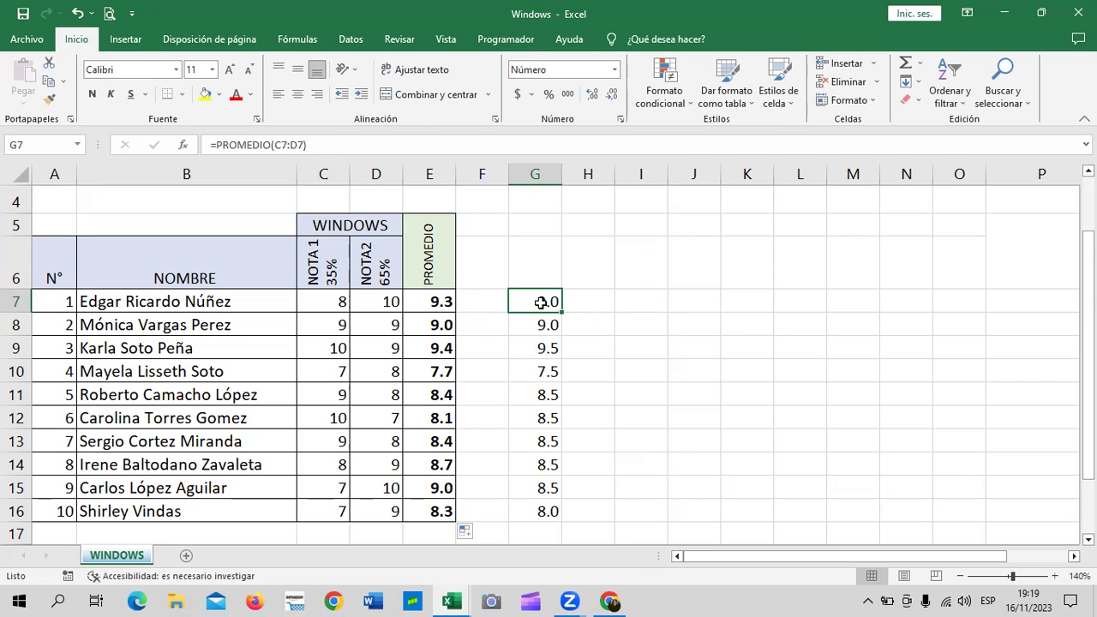
- Compare the weighted PROMEDIO formulas in E10 and E15 with the simple averages in column G
{"action": "left_click", "coordinate": [327, 298]}
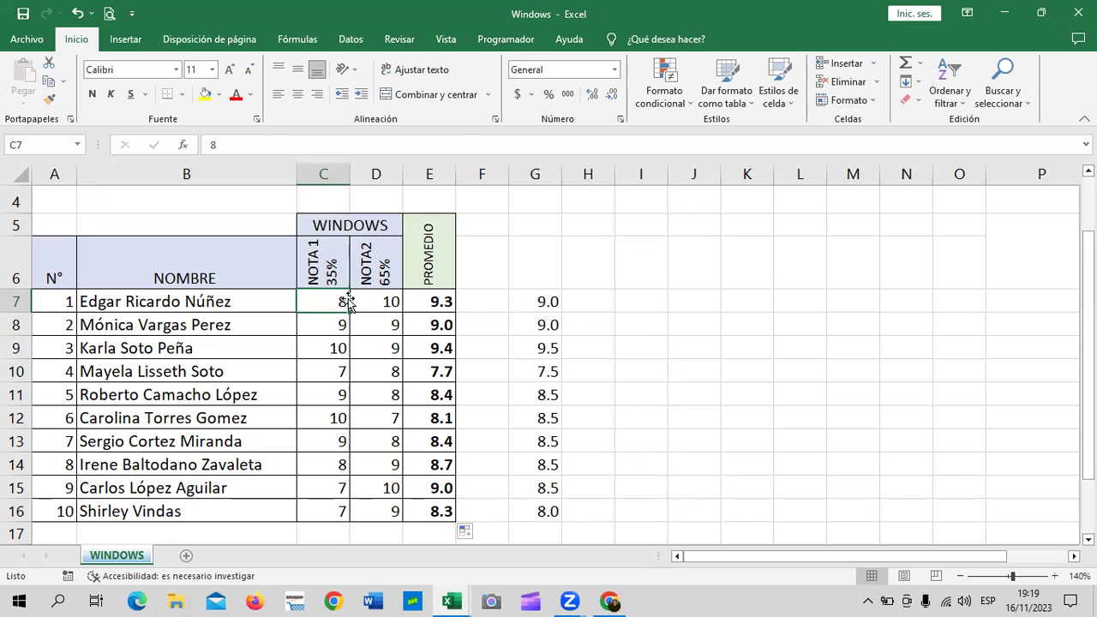
{"action": "left_click", "coordinate": [376, 298]}
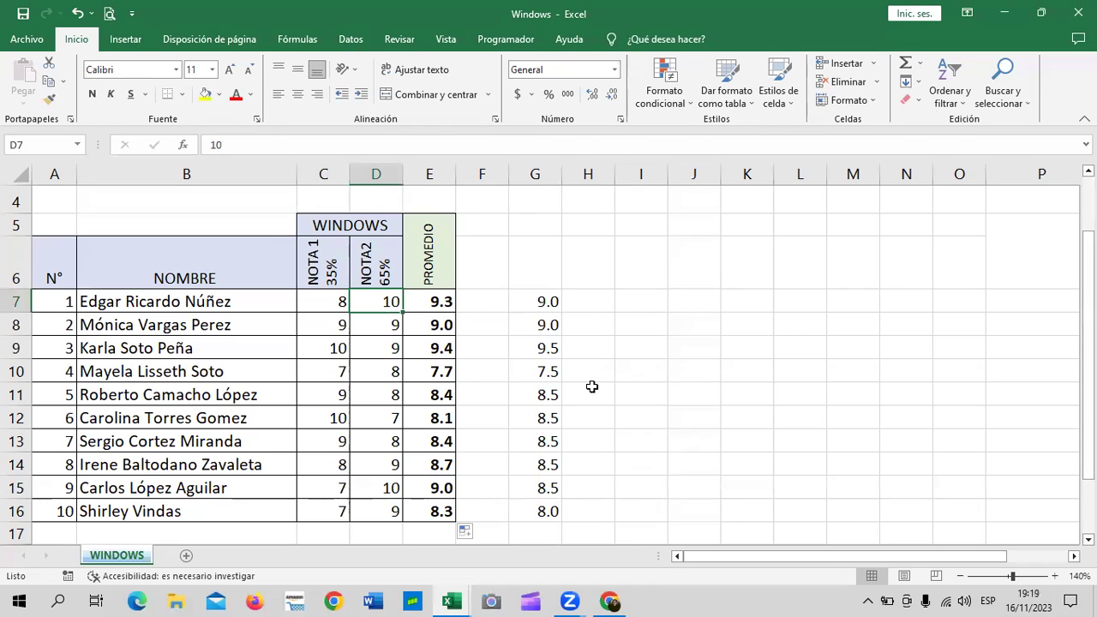
{"action": "left_click", "coordinate": [439, 373]}
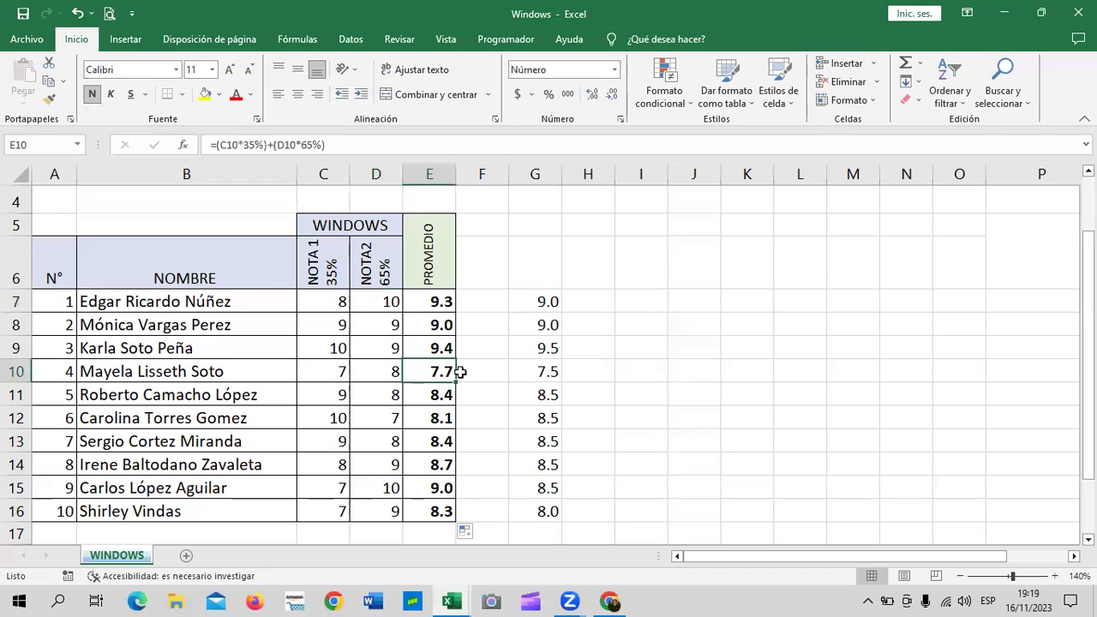
{"action": "left_click", "coordinate": [537, 373]}
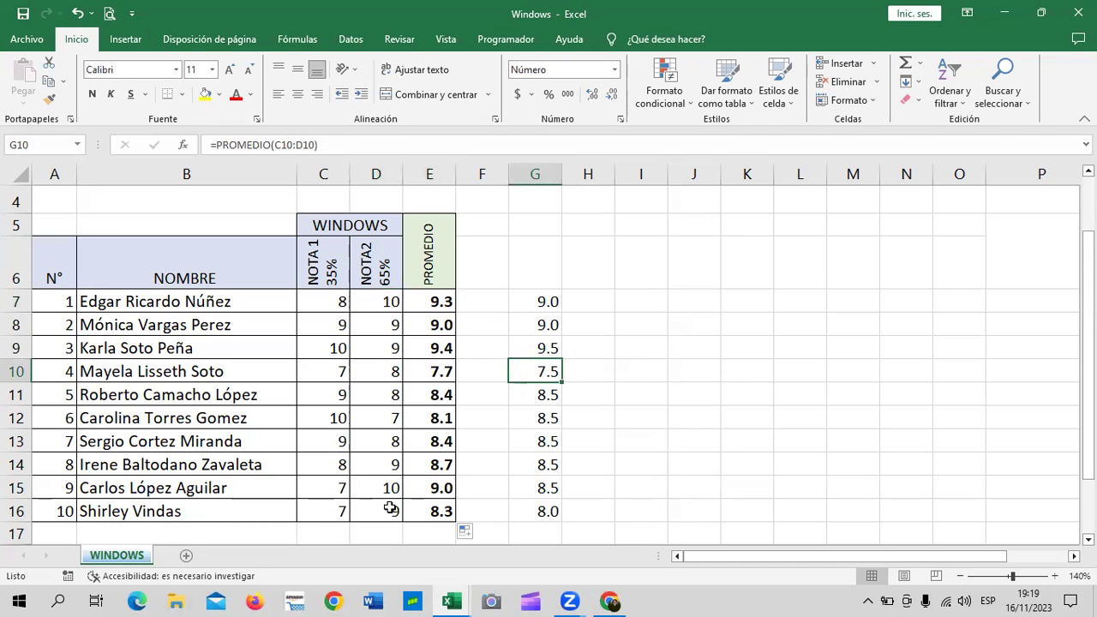
{"action": "left_click", "coordinate": [549, 487]}
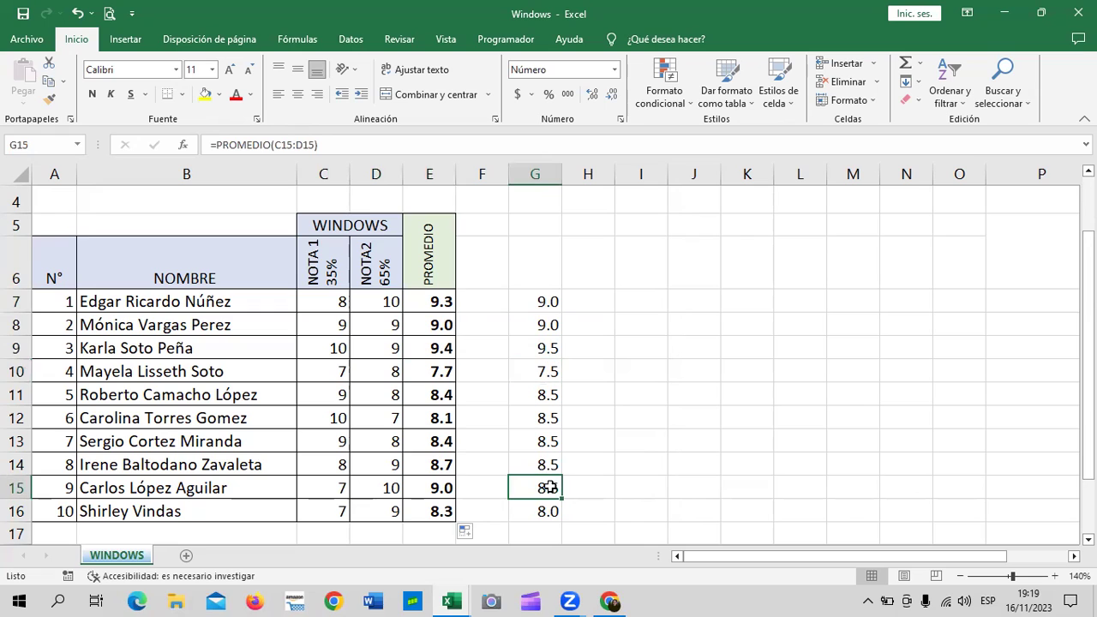
{"action": "left_click", "coordinate": [441, 490]}
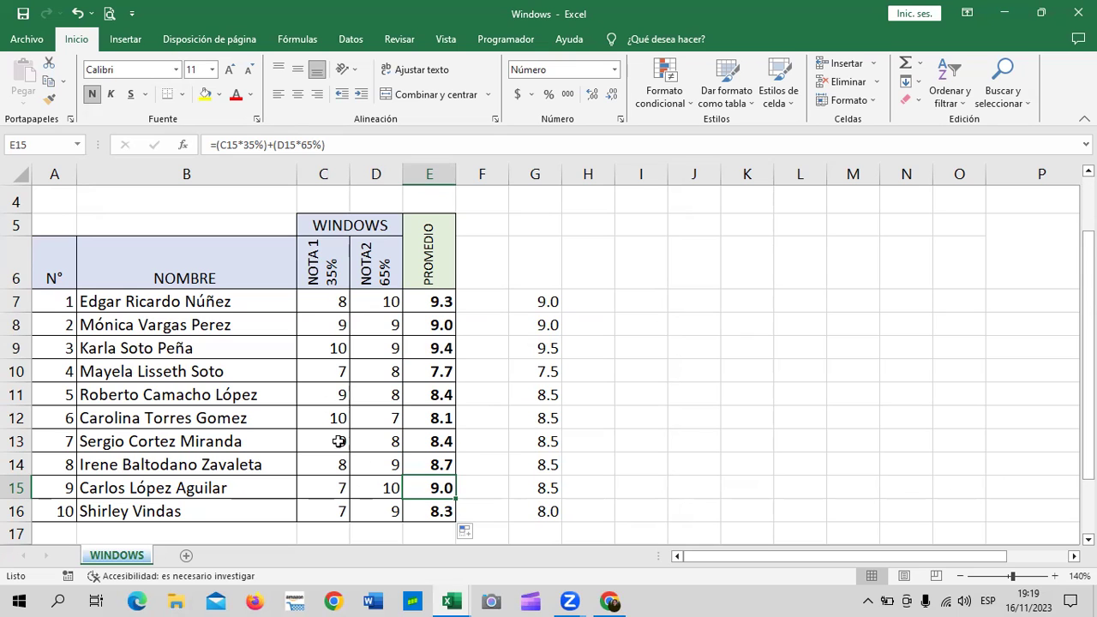
- Clear the simple averages from G7:G16 on the WINDOWS sheet
{"action": "left_click", "coordinate": [696, 396]}
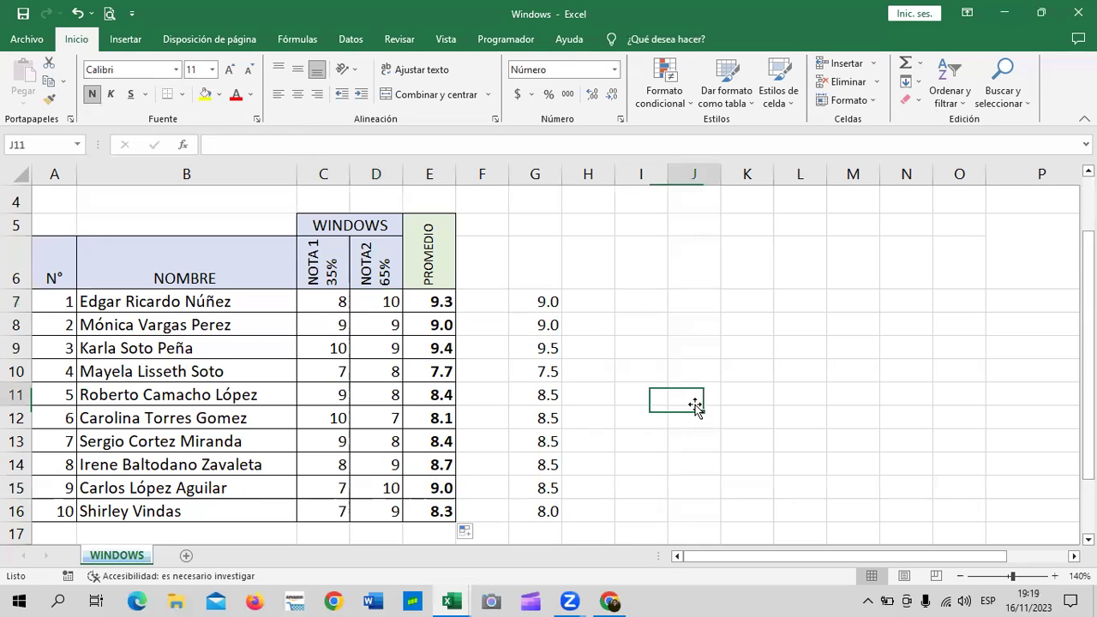
{"action": "scroll", "coordinate": [442, 385], "scroll_direction": "down", "scroll_amount": 1}
{"action": "scroll", "coordinate": [463, 343], "scroll_direction": "up", "scroll_amount": 1}
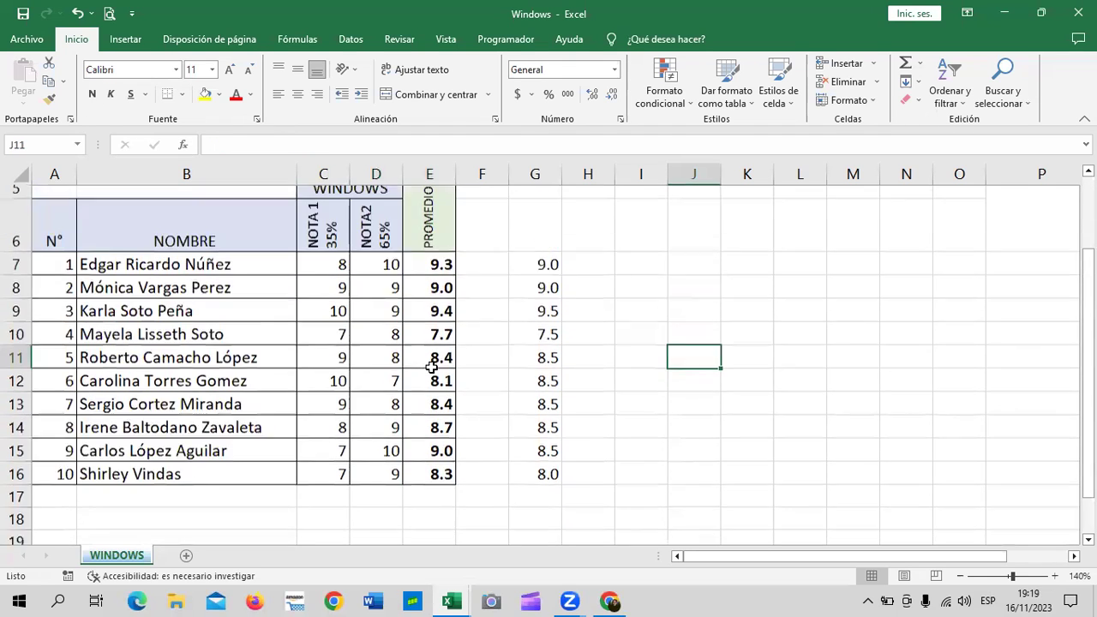
{"action": "left_click", "coordinate": [437, 302]}
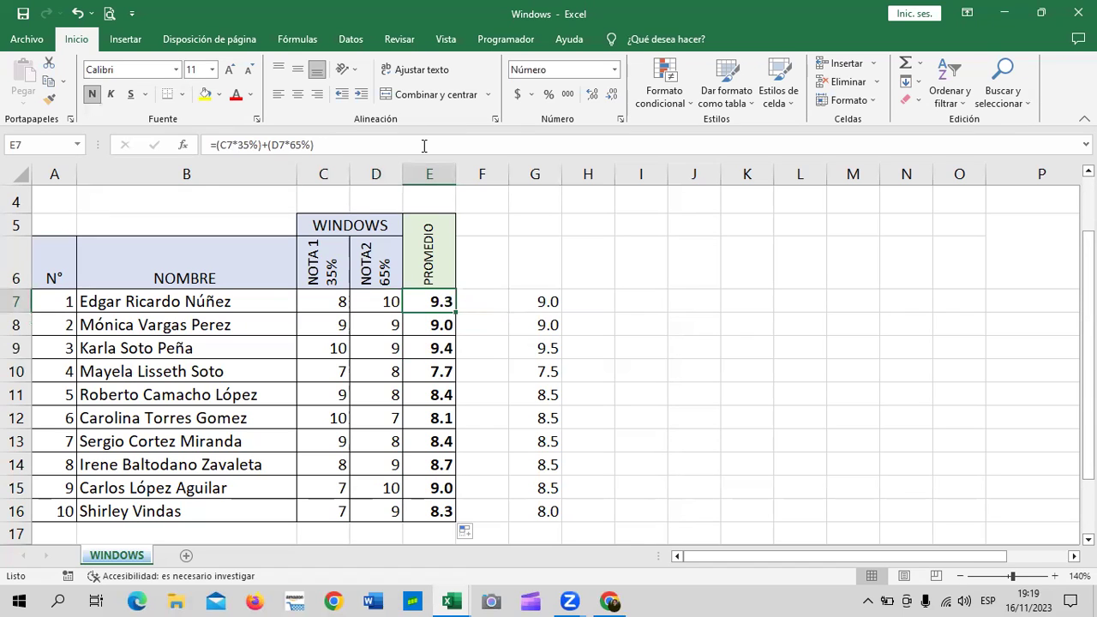
{"action": "left_click_drag", "start_coordinate": [538, 300], "coordinate": [549, 512]}
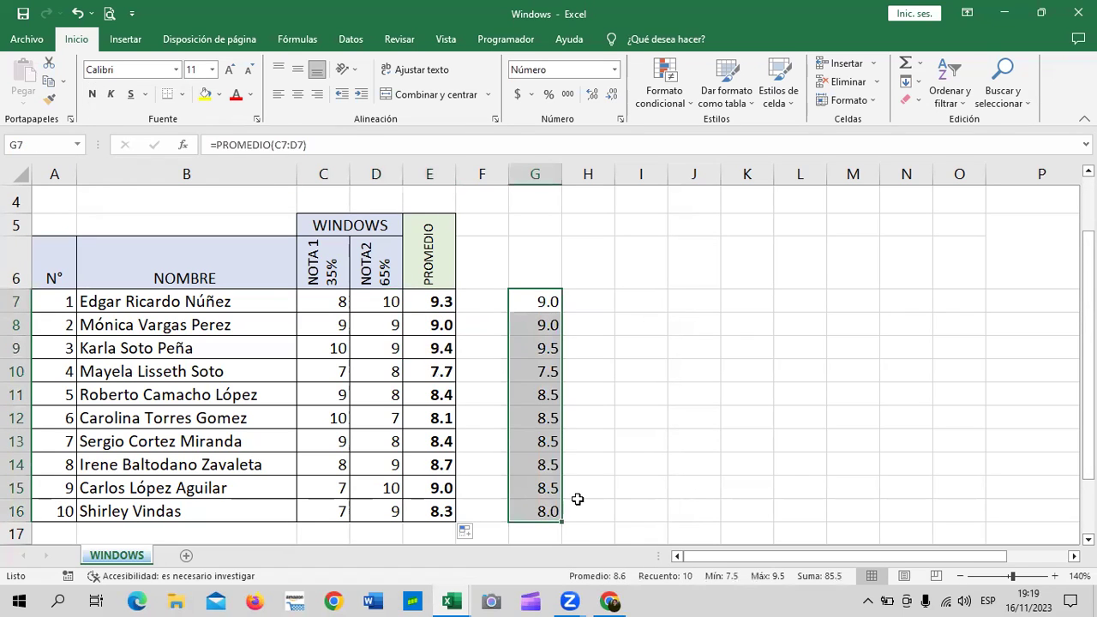
{"action": "key", "text": "Delete"}
- In the Internet workbook, enter =(C7*35%)+(D7*65%) in E7
{"action": "left_click", "coordinate": [760, 325]}
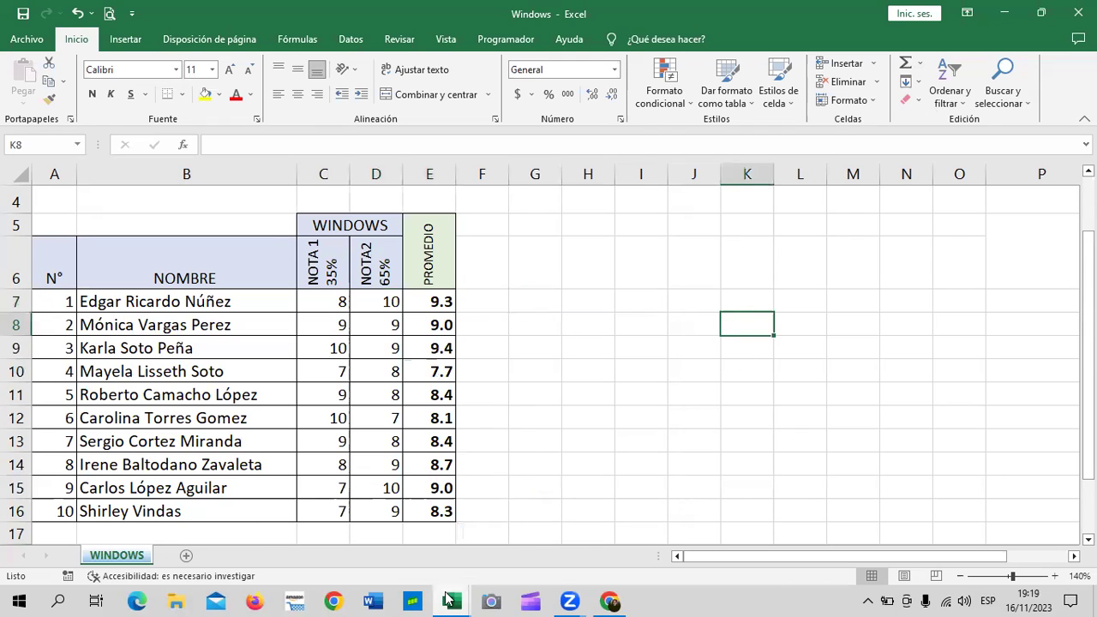
{"action": "mouse_move", "coordinate": [448, 598]}
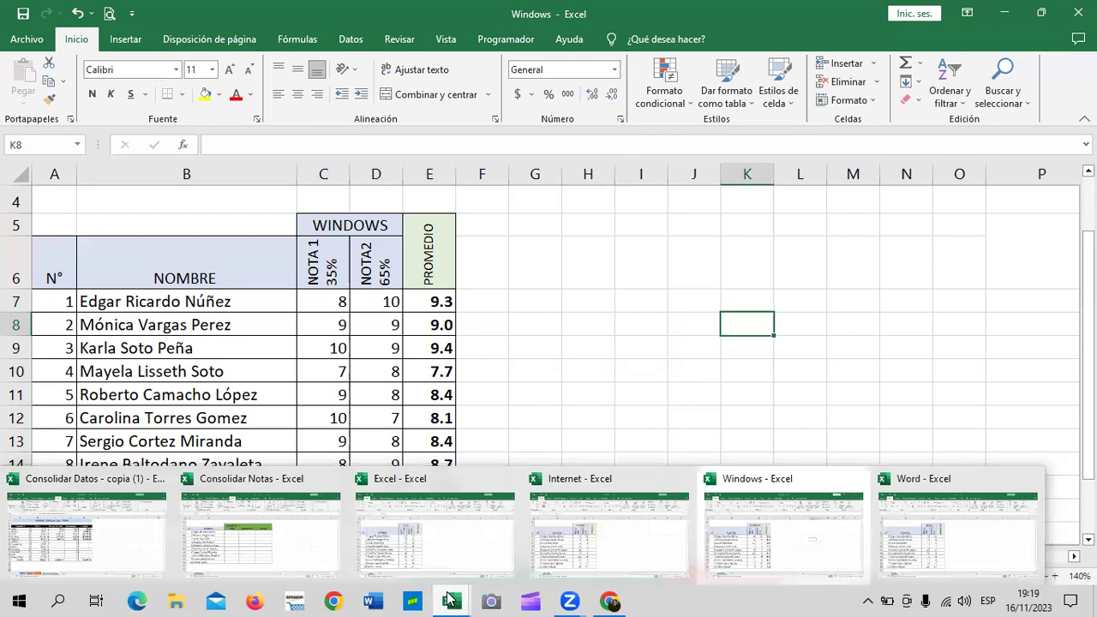
{"action": "left_click", "coordinate": [615, 543]}
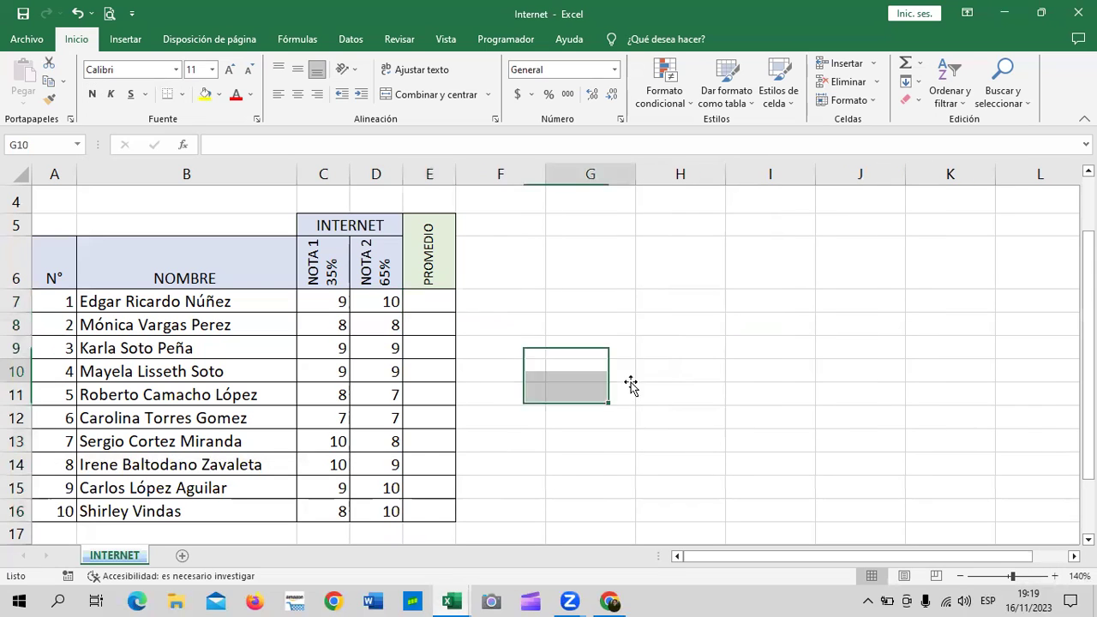
{"action": "left_click", "coordinate": [433, 301]}
{"action": "type", "text": "="}
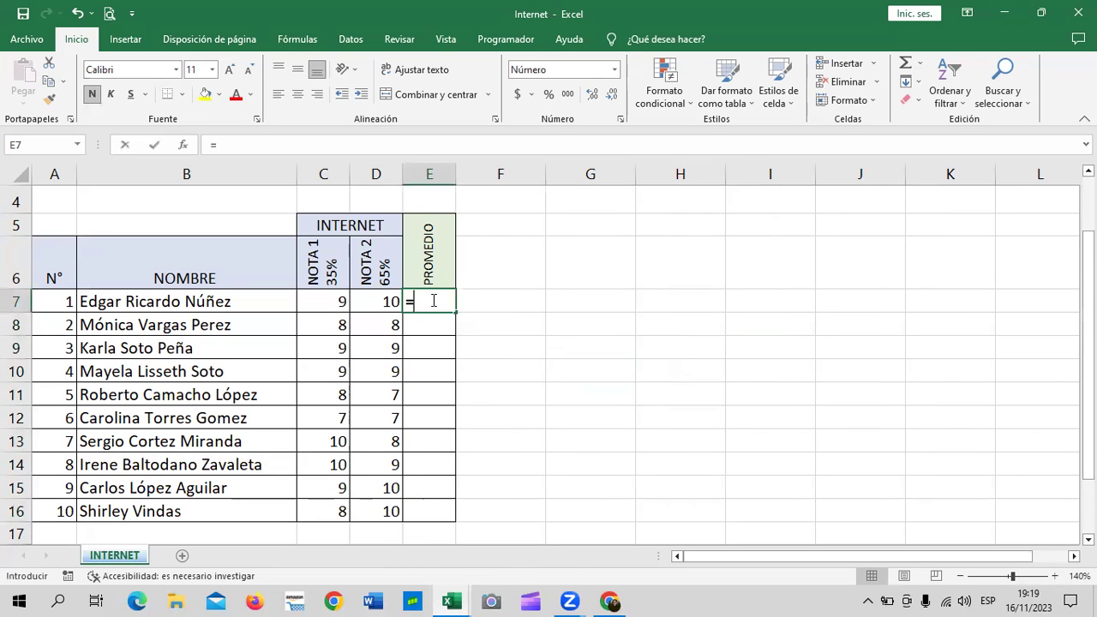
{"action": "type", "text": "("}
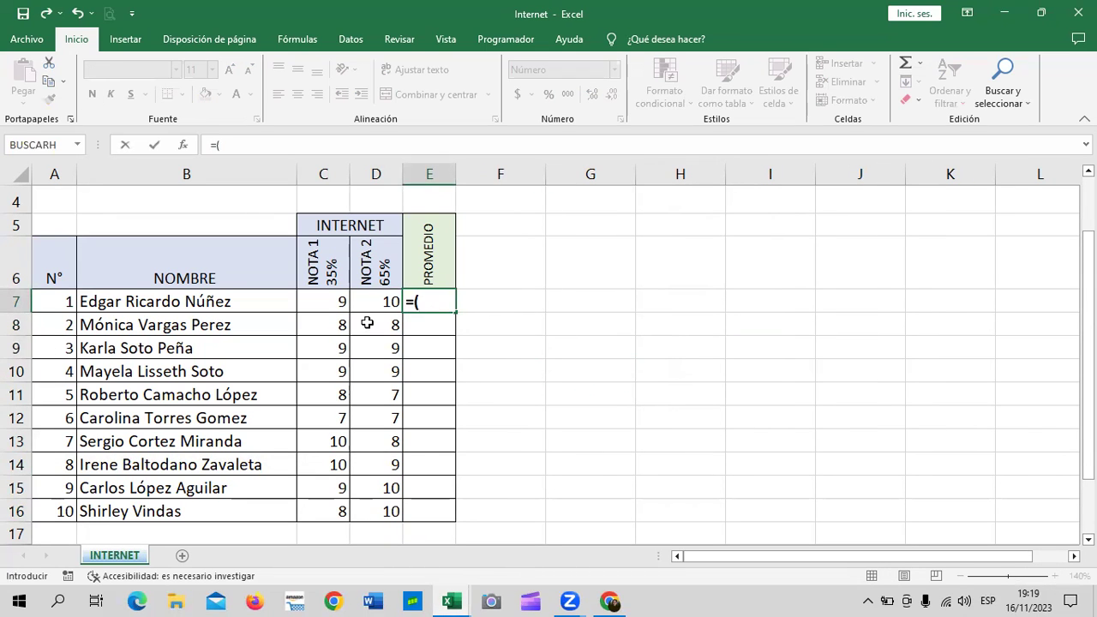
{"action": "left_click", "coordinate": [338, 301]}
{"action": "type", "text": "*"}
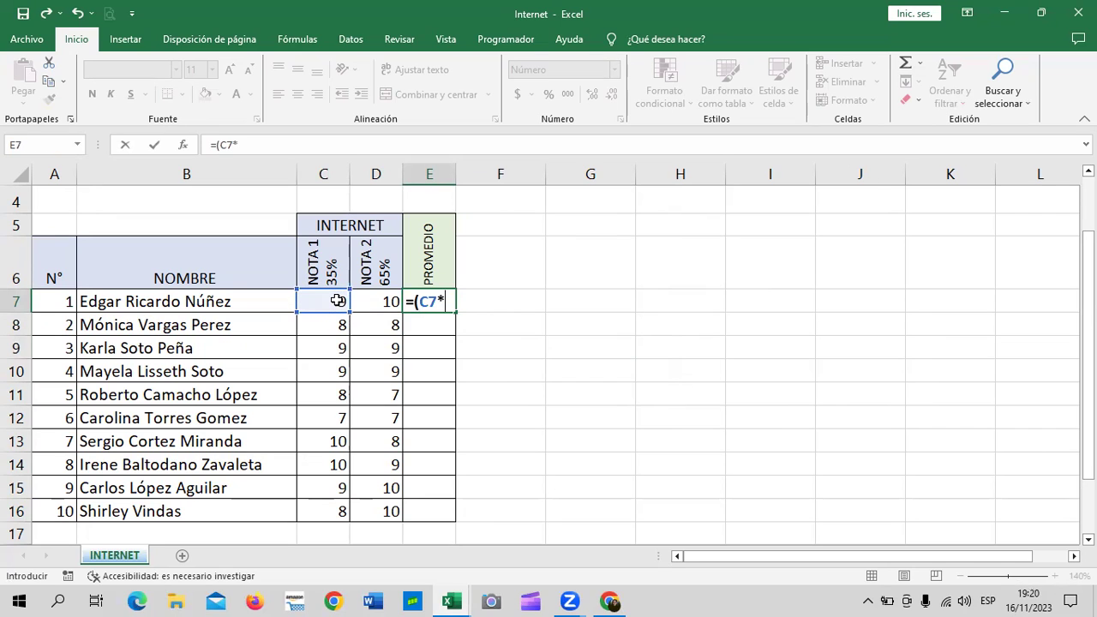
{"action": "type", "text": "35"}
{"action": "type", "text": "%)+("}
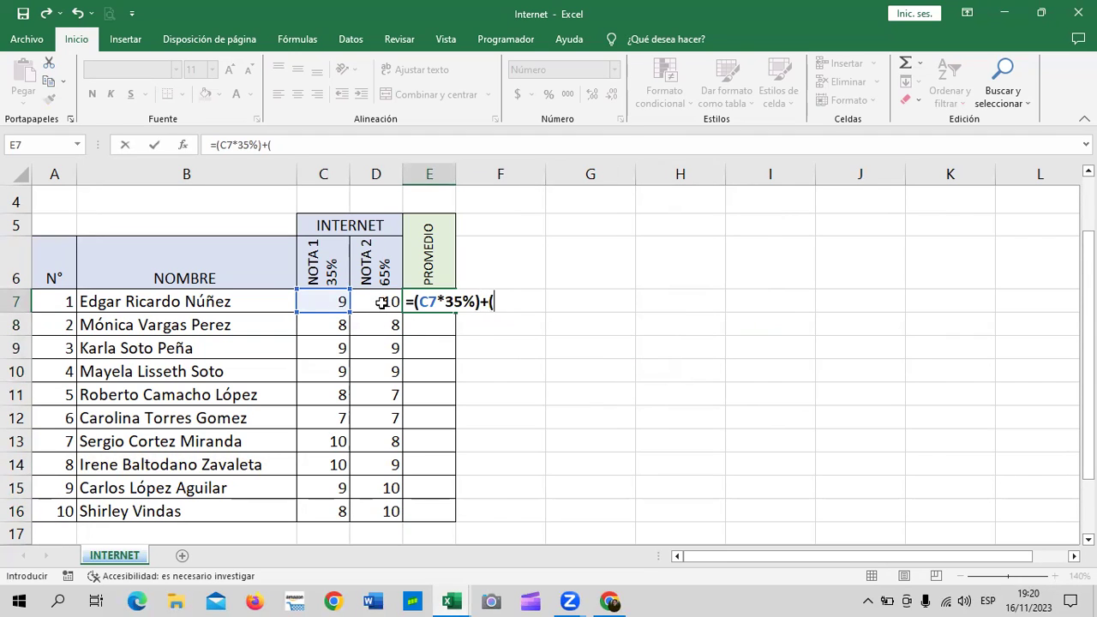
{"action": "left_click", "coordinate": [381, 301]}
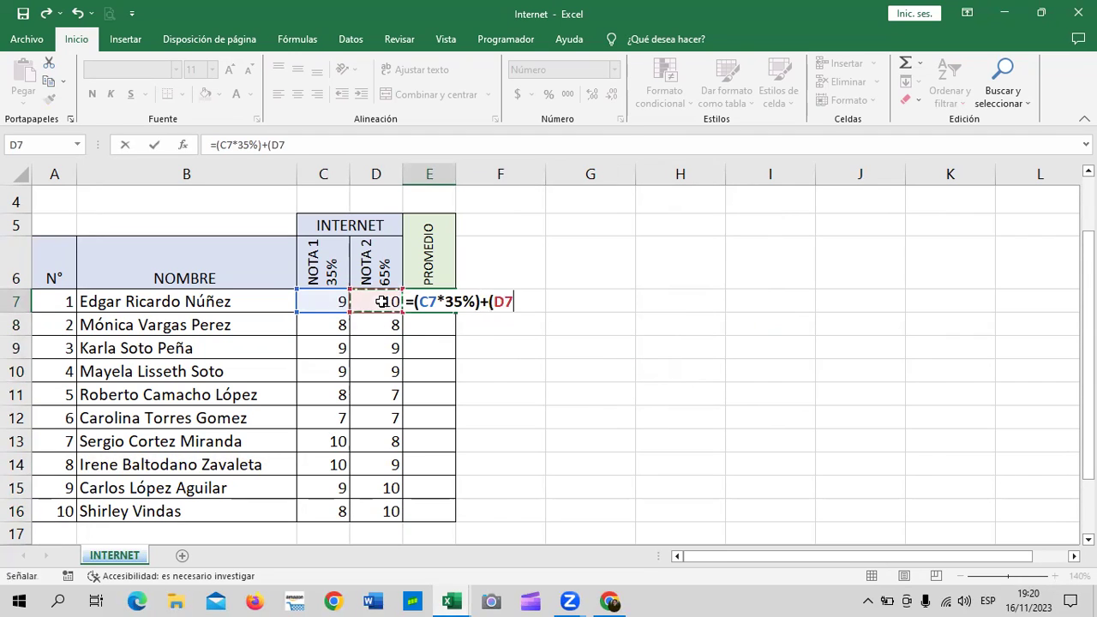
{"action": "type", "text": "*65"}
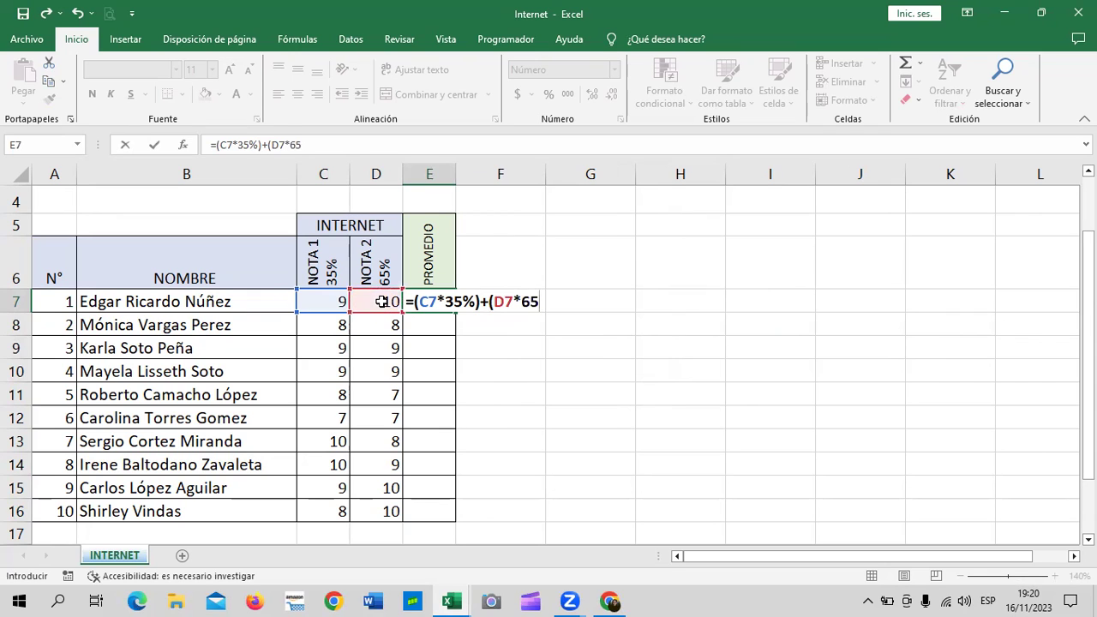
{"action": "type", "text": "%)"}
{"action": "key", "text": "Return"}
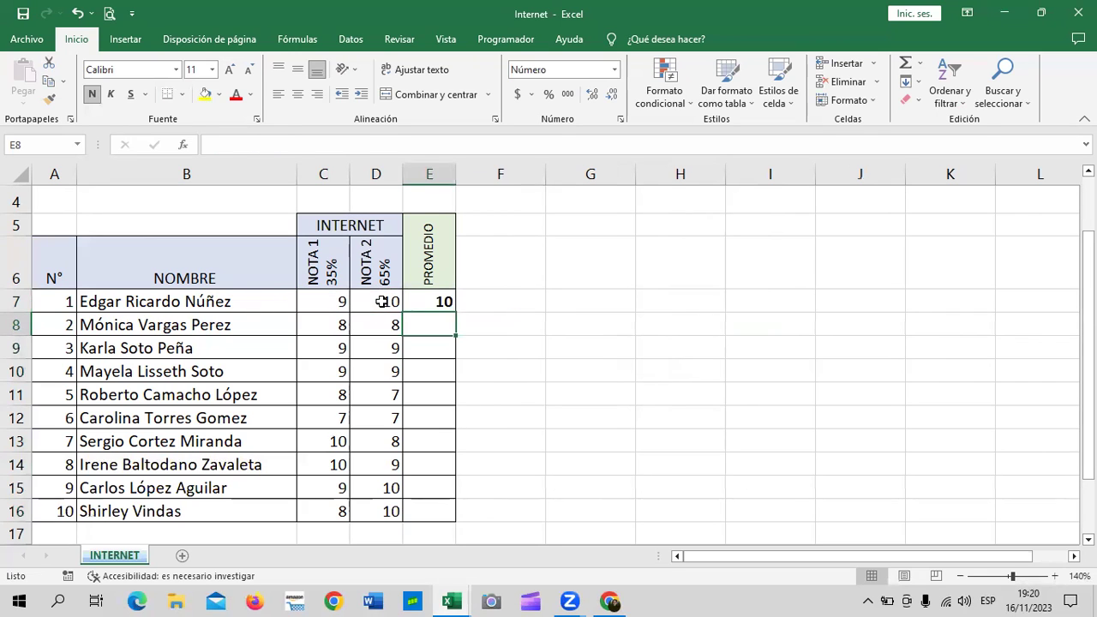
- Fill the weighted average down to E16 and show it with one decimal
{"action": "left_click", "coordinate": [435, 296]}
{"action": "left_click_drag", "start_coordinate": [455, 313], "coordinate": [455, 517]}
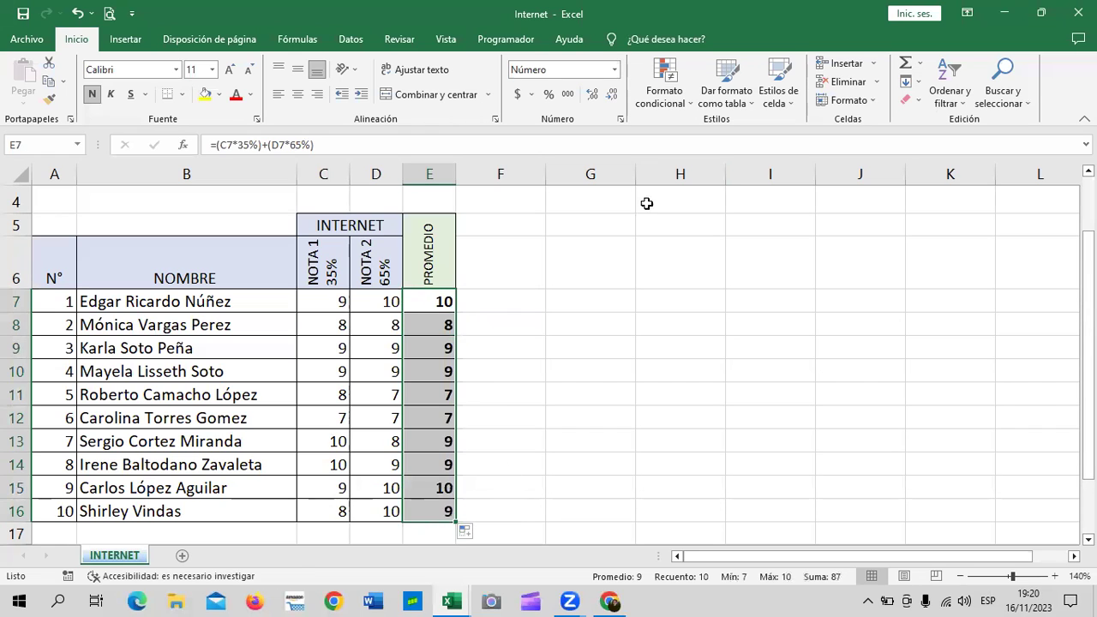
{"action": "left_click", "coordinate": [591, 95]}
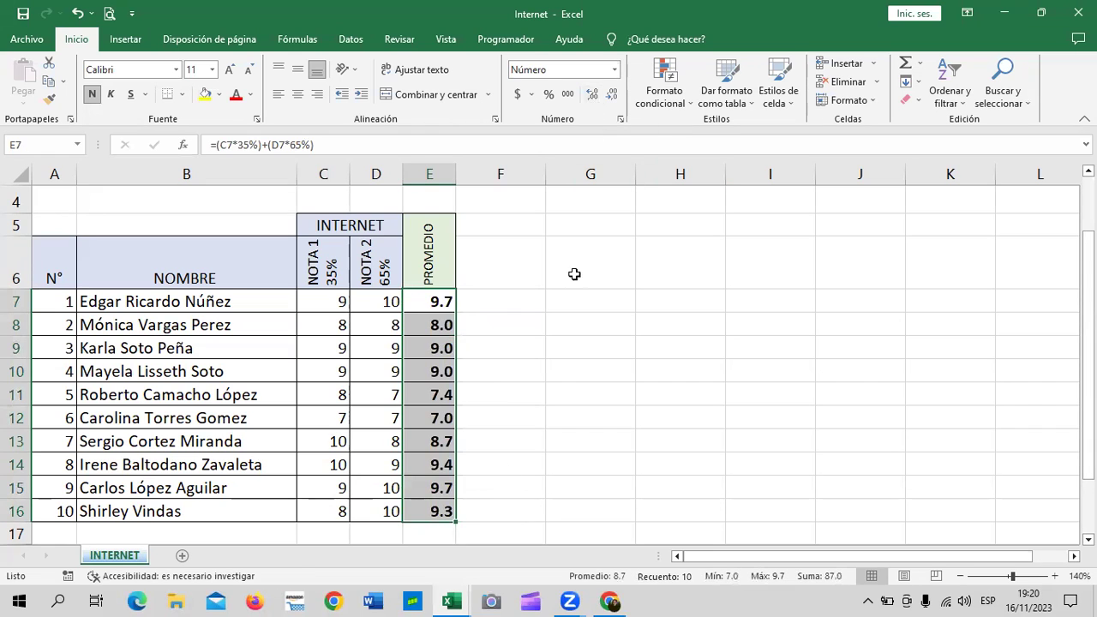
{"action": "left_click", "coordinate": [570, 365]}
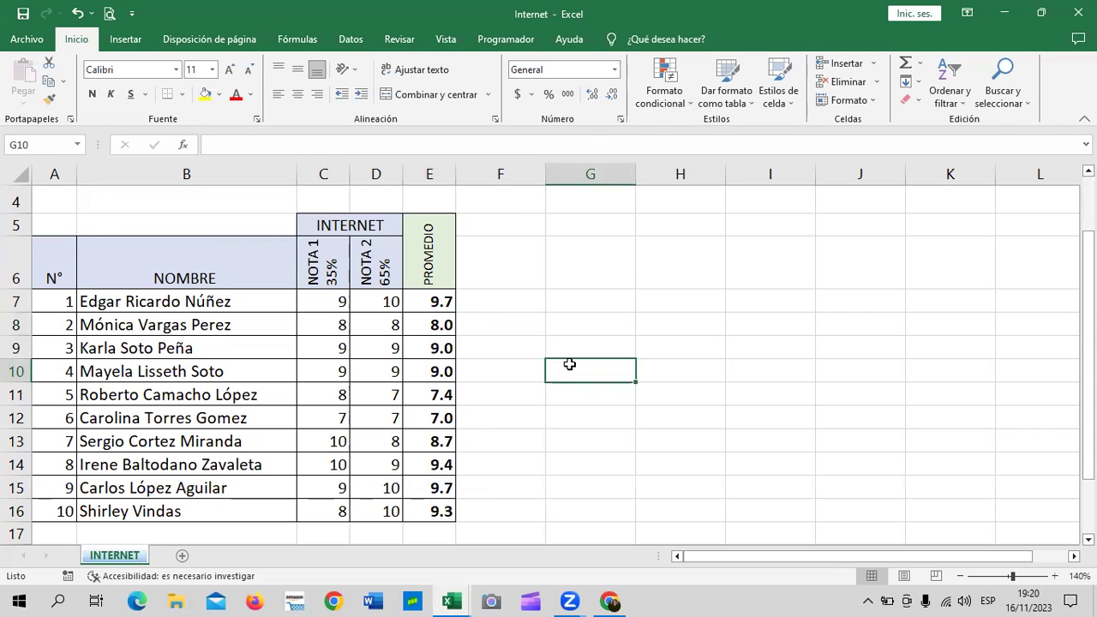
{"action": "left_click", "coordinate": [567, 442]}
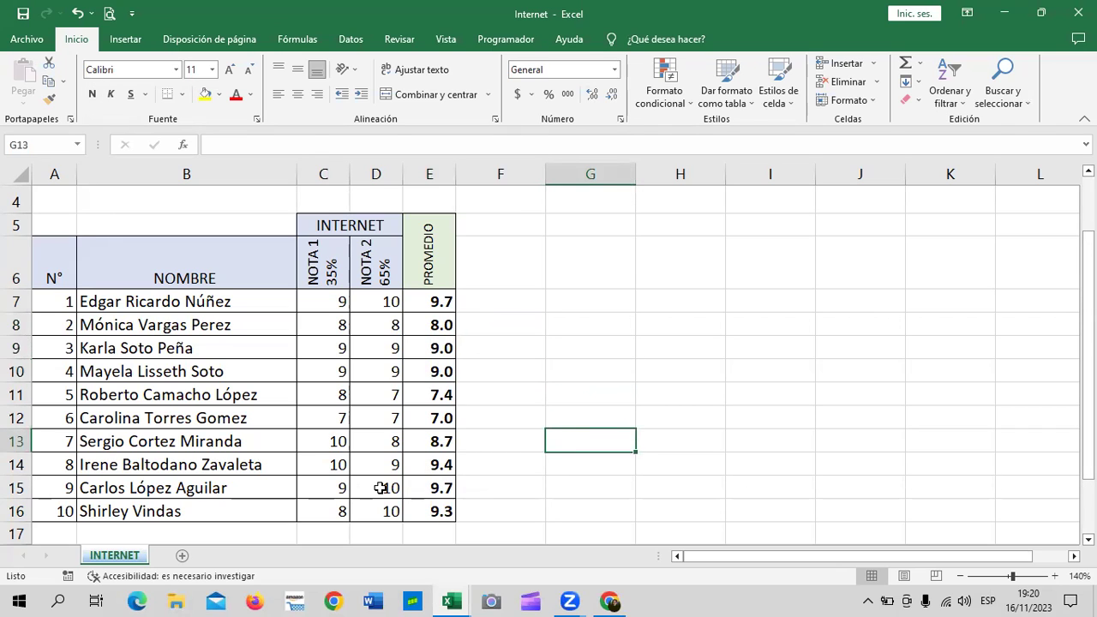
{"action": "left_click", "coordinate": [437, 296]}
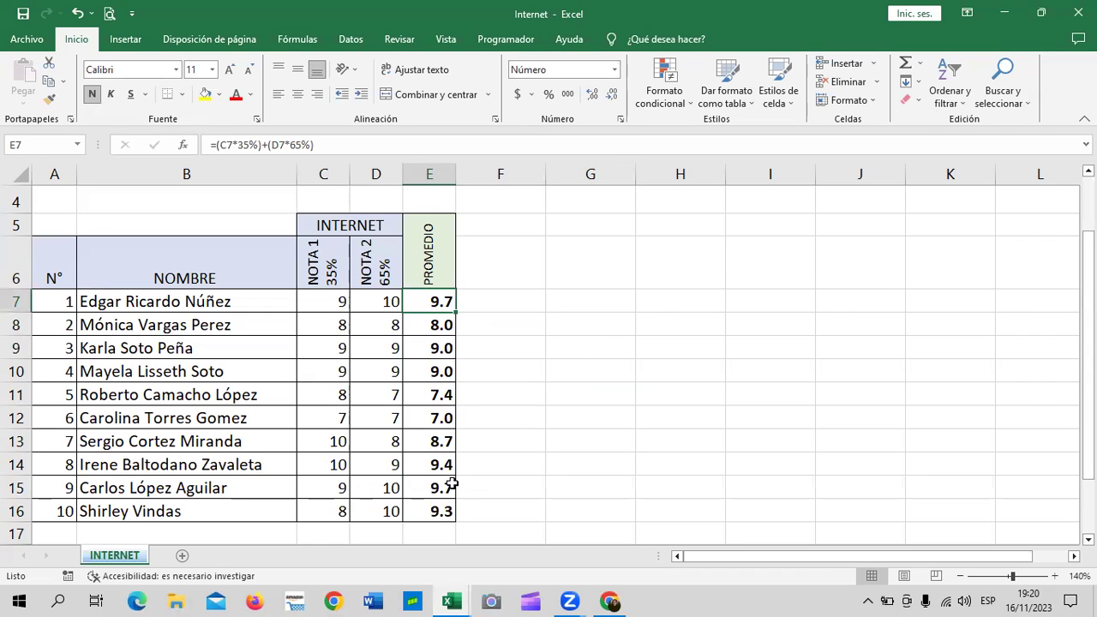
{"action": "mouse_move", "coordinate": [450, 598]}
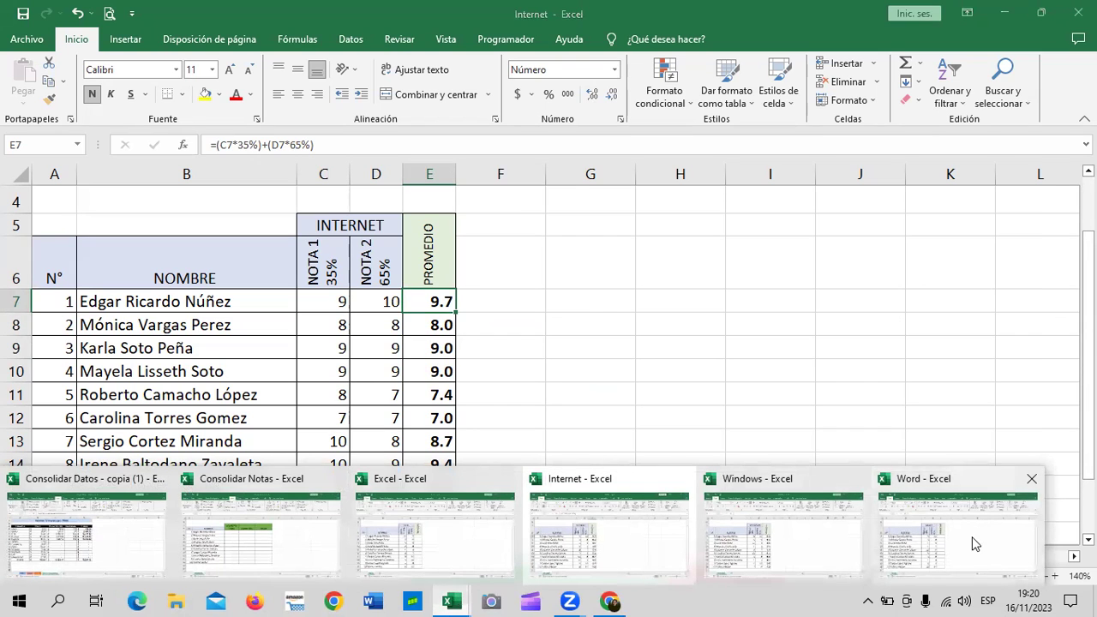
- In the Word workbook, enter =(C7*35%)+(D7*65%) in E7, removing a stray 8
{"action": "left_click", "coordinate": [951, 552]}
{"action": "left_click", "coordinate": [576, 317]}
{"action": "left_click", "coordinate": [431, 300]}
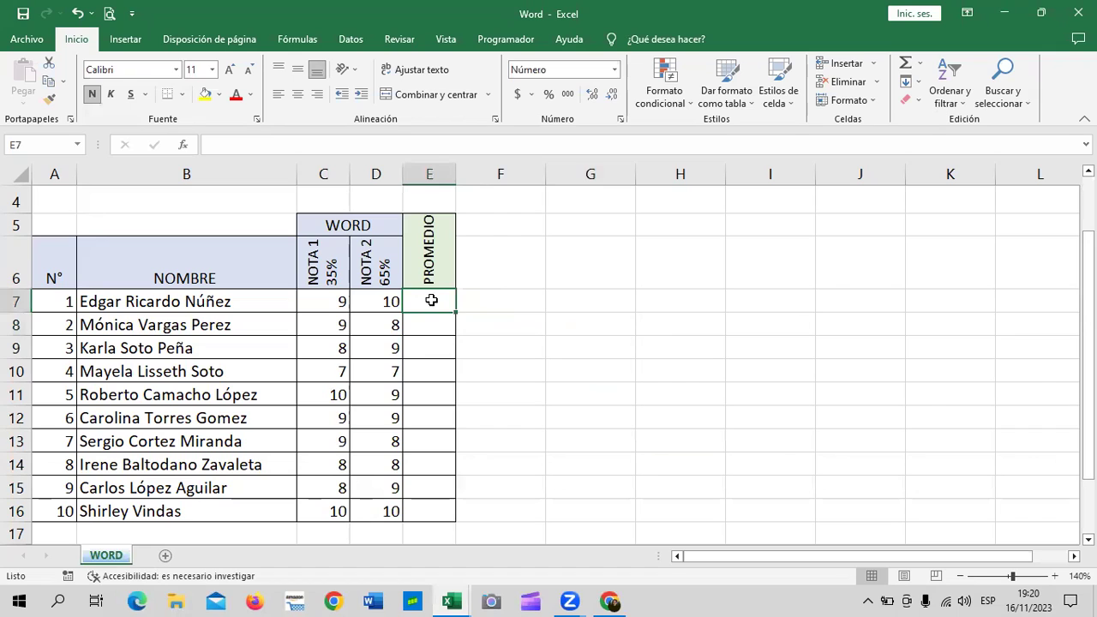
{"action": "type", "text": "="}
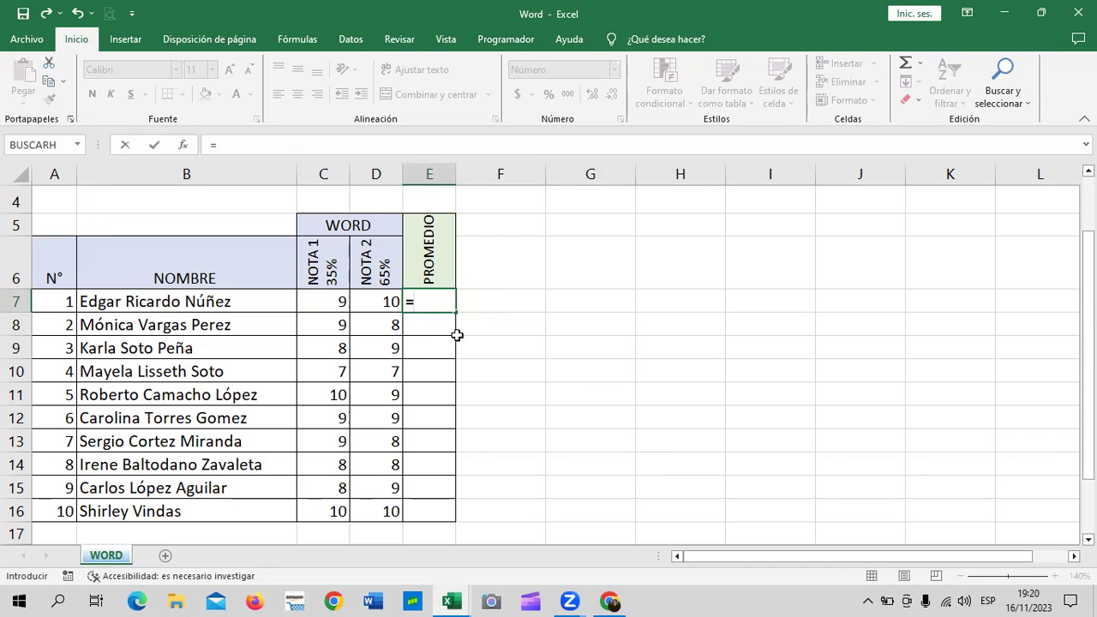
{"action": "type", "text": "8"}
{"action": "left_click", "coordinate": [338, 300]}
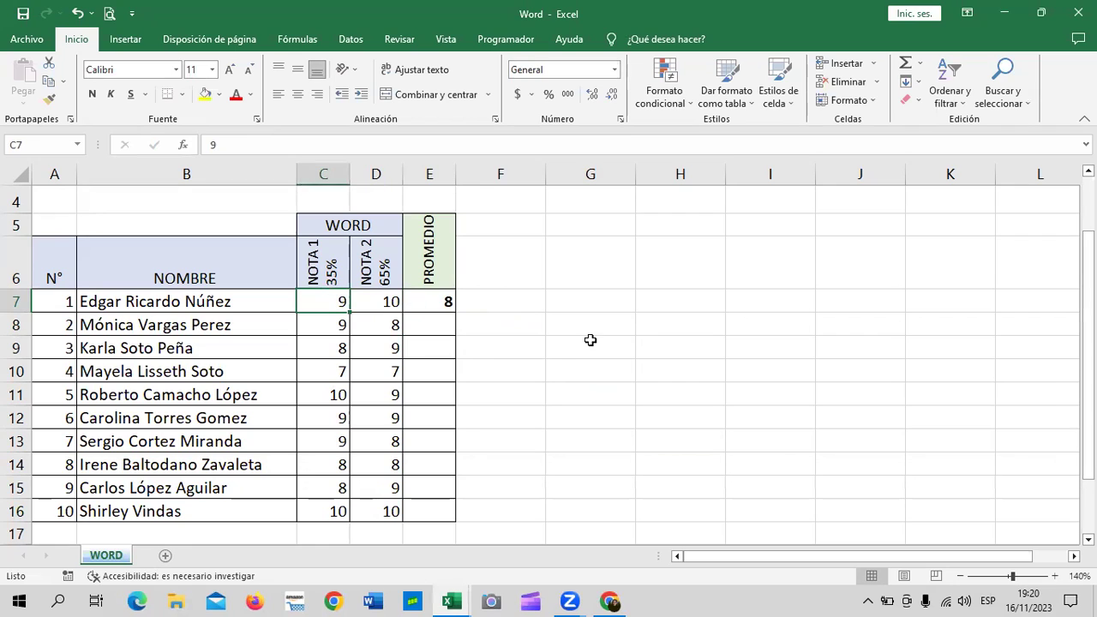
{"action": "left_click", "coordinate": [442, 300]}
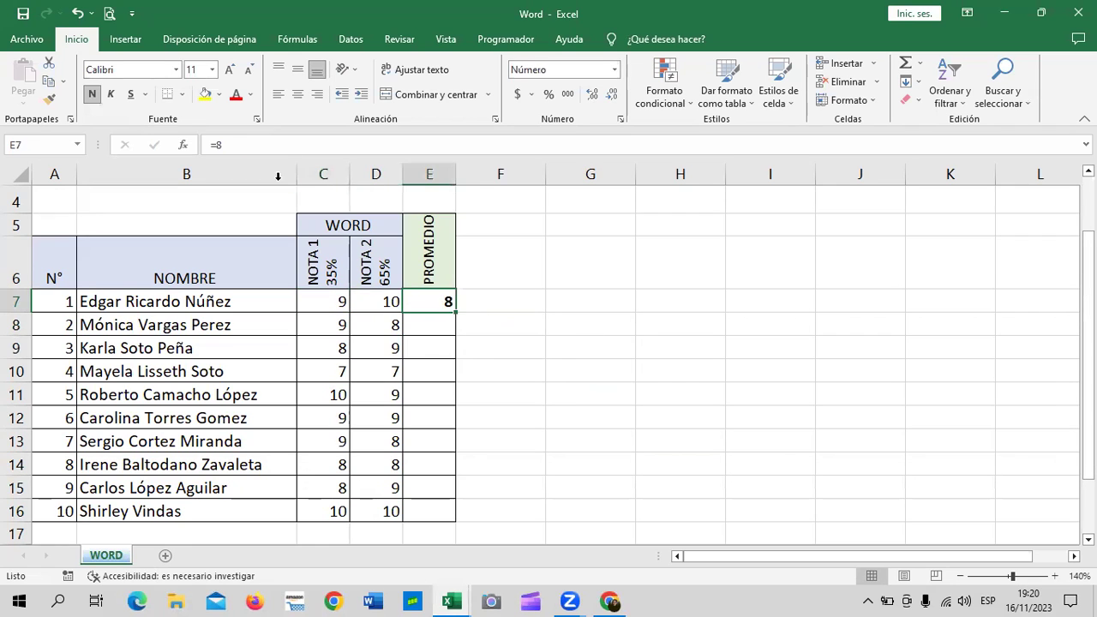
{"action": "left_click", "coordinate": [217, 146]}
{"action": "type", "text": "("}
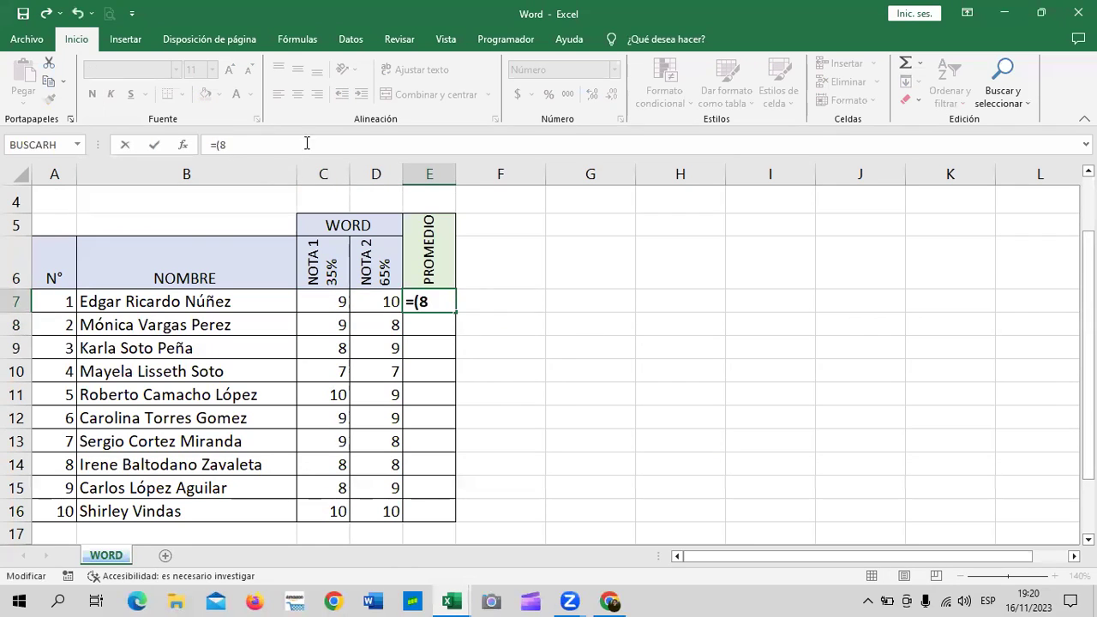
{"action": "key", "text": "BackSpace"}
{"action": "left_click", "coordinate": [317, 295]}
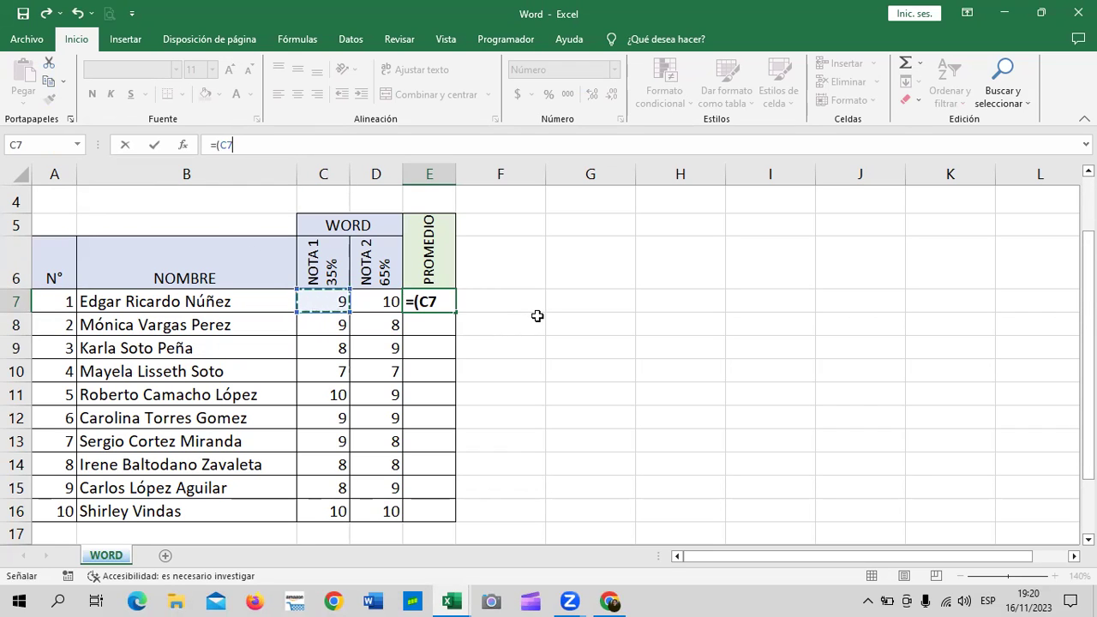
{"action": "type", "text": "*35"}
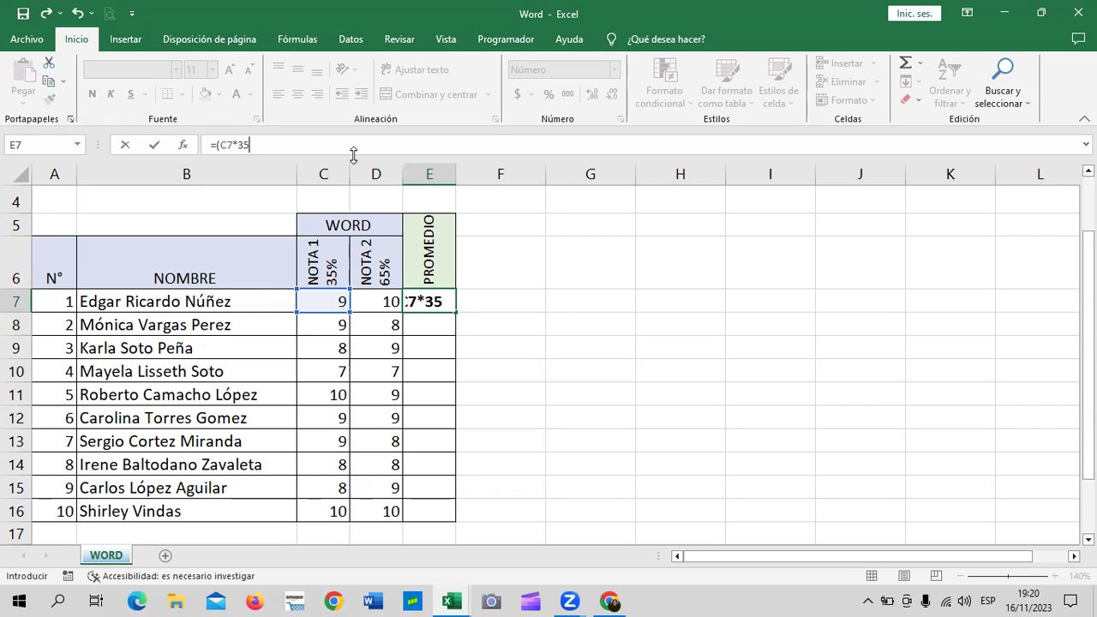
{"action": "type", "text": "%)+"}
{"action": "type", "text": "("}
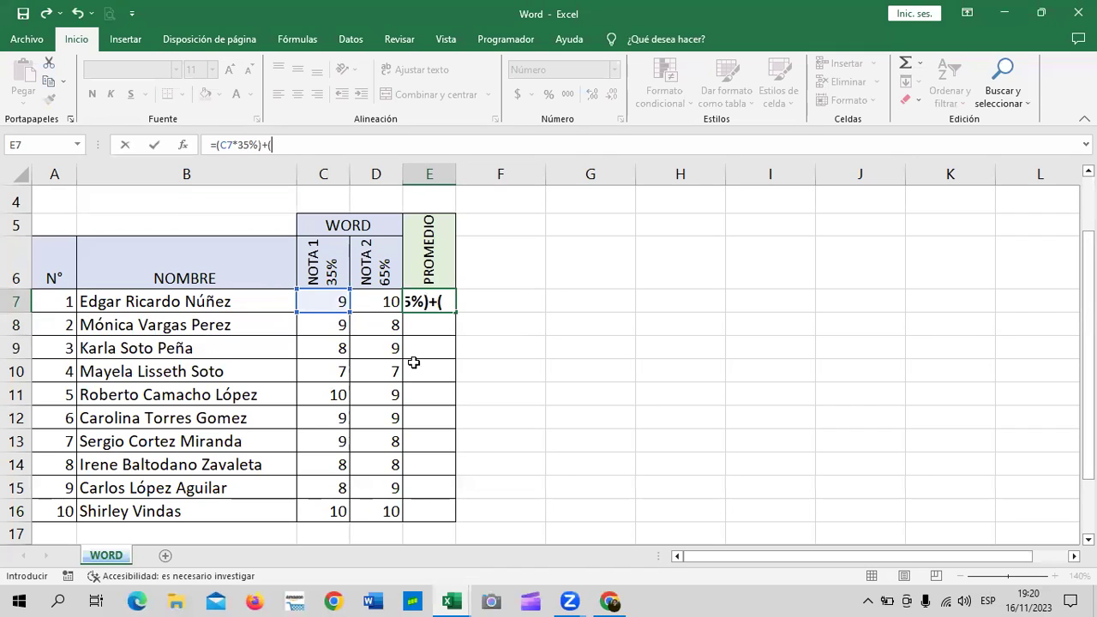
{"action": "left_click", "coordinate": [380, 302]}
{"action": "type", "text": "*"}
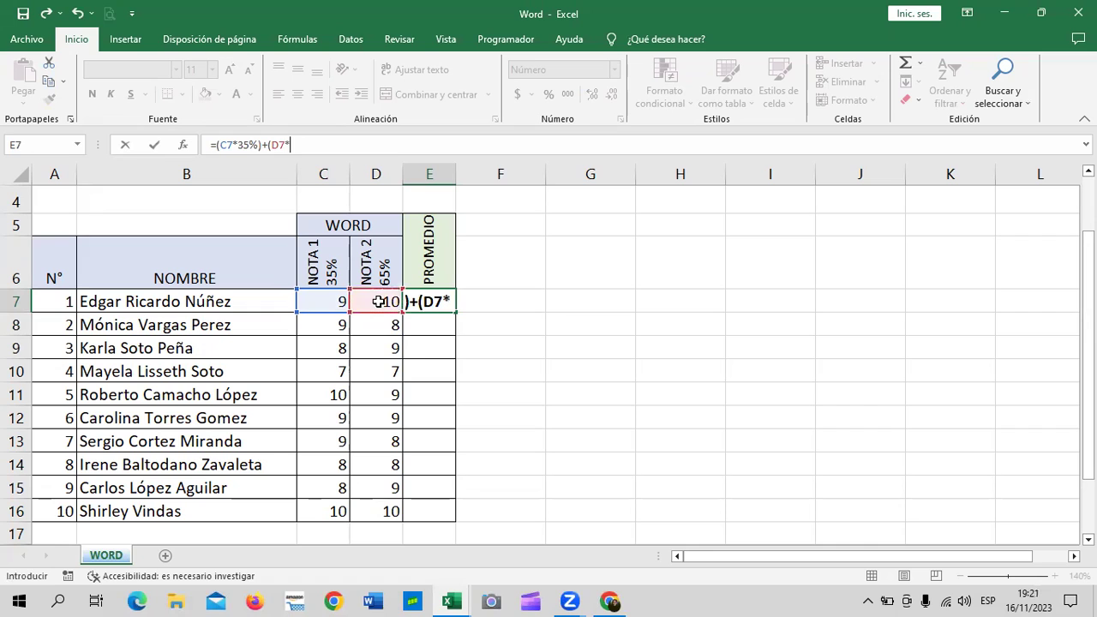
{"action": "type", "text": "65%)"}
{"action": "key", "text": "Return"}
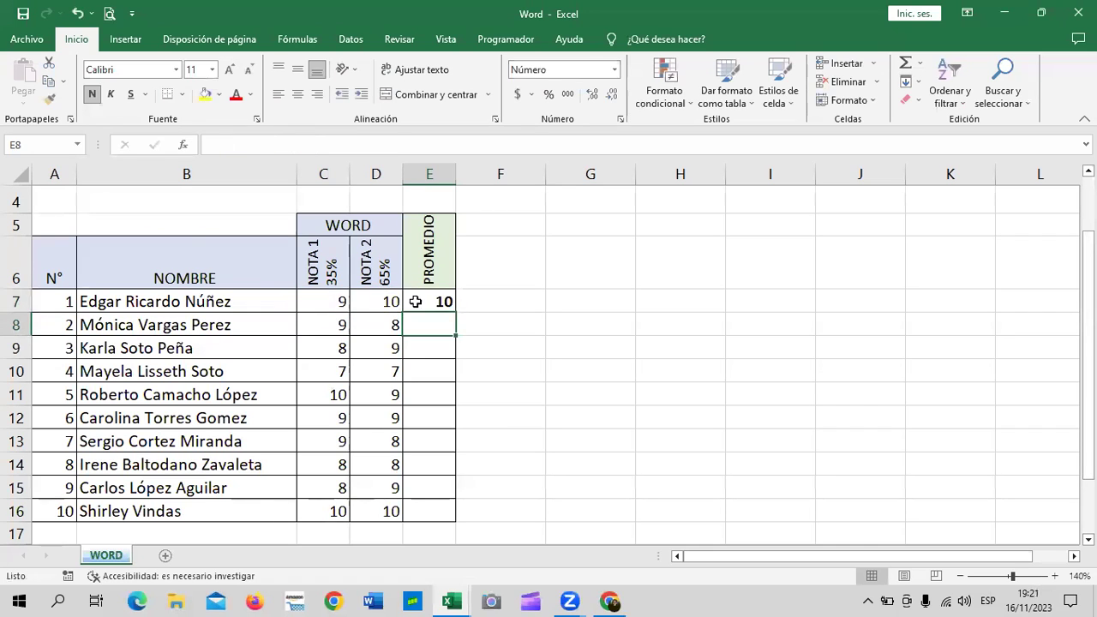
- Fill E7's formula down to E16 and show the averages with one decimal
{"action": "left_click", "coordinate": [439, 300]}
{"action": "left_click_drag", "start_coordinate": [455, 313], "coordinate": [460, 517]}
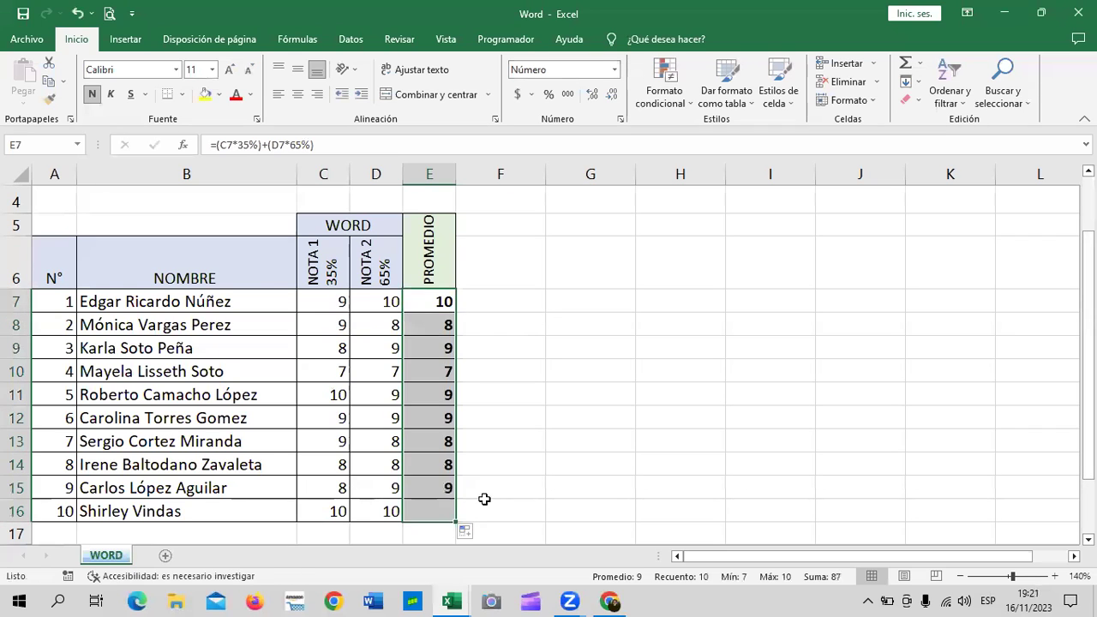
{"action": "left_click", "coordinate": [593, 98]}
{"action": "left_click", "coordinate": [571, 328]}
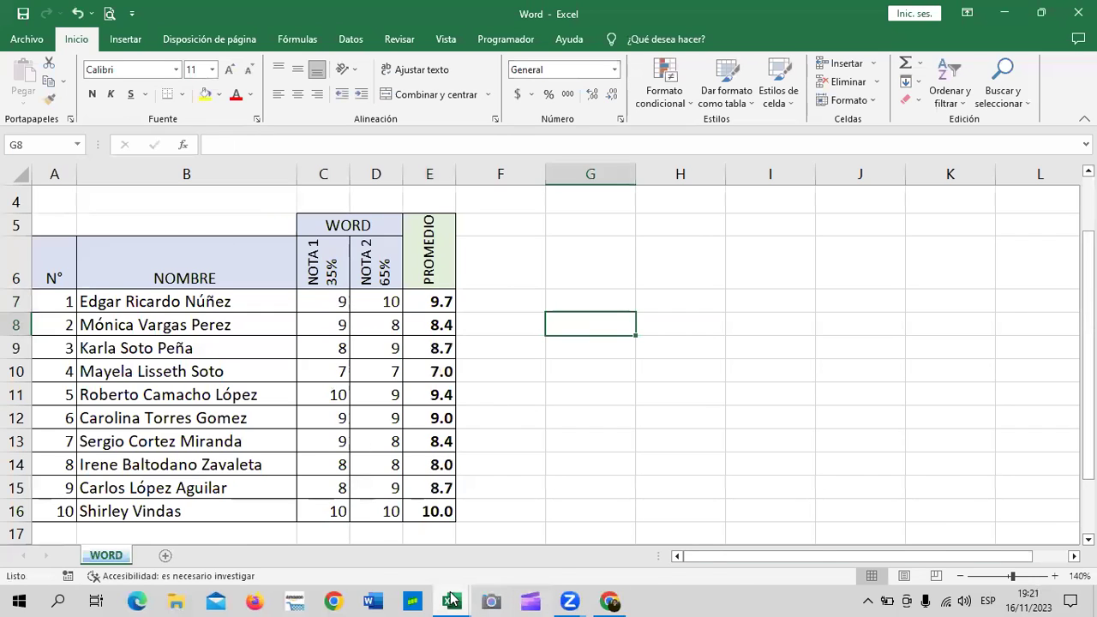
{"action": "mouse_move", "coordinate": [451, 600]}
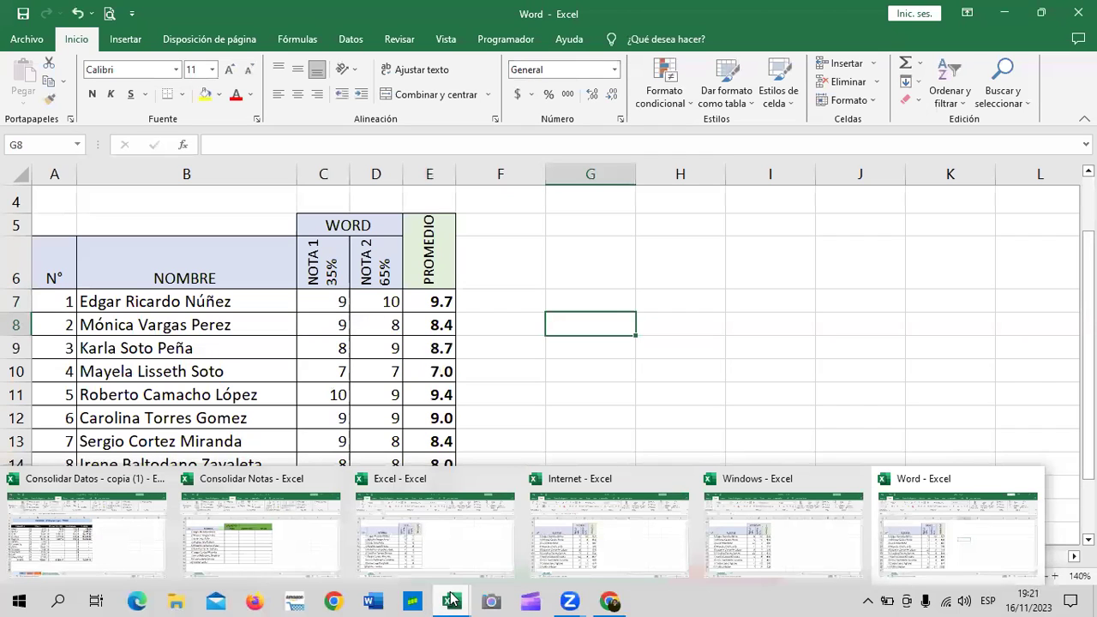
- In the Excel workbook, enter =(C7*35%)+(D7*35%) in E7
{"action": "left_click", "coordinate": [464, 542]}
{"action": "left_click", "coordinate": [630, 296]}
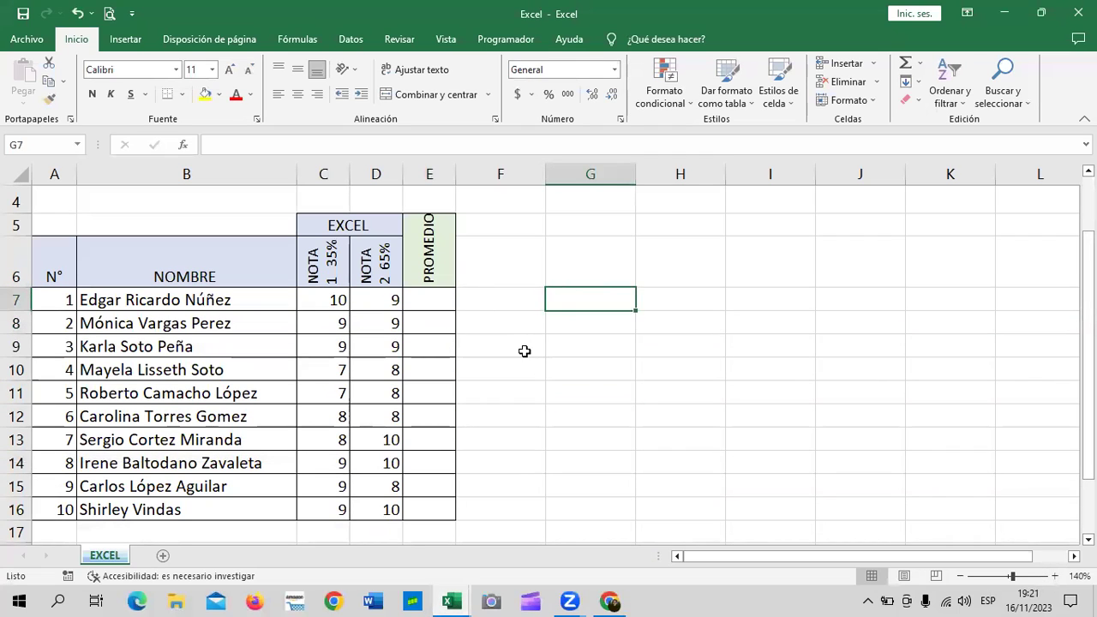
{"action": "left_click", "coordinate": [429, 295]}
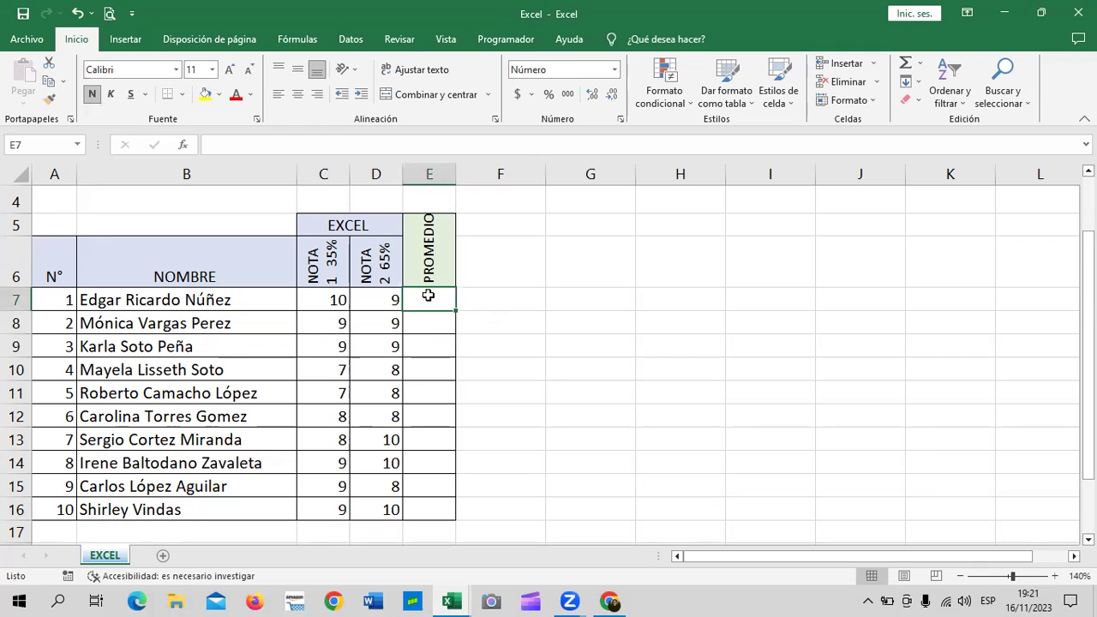
{"action": "type", "text": "=("}
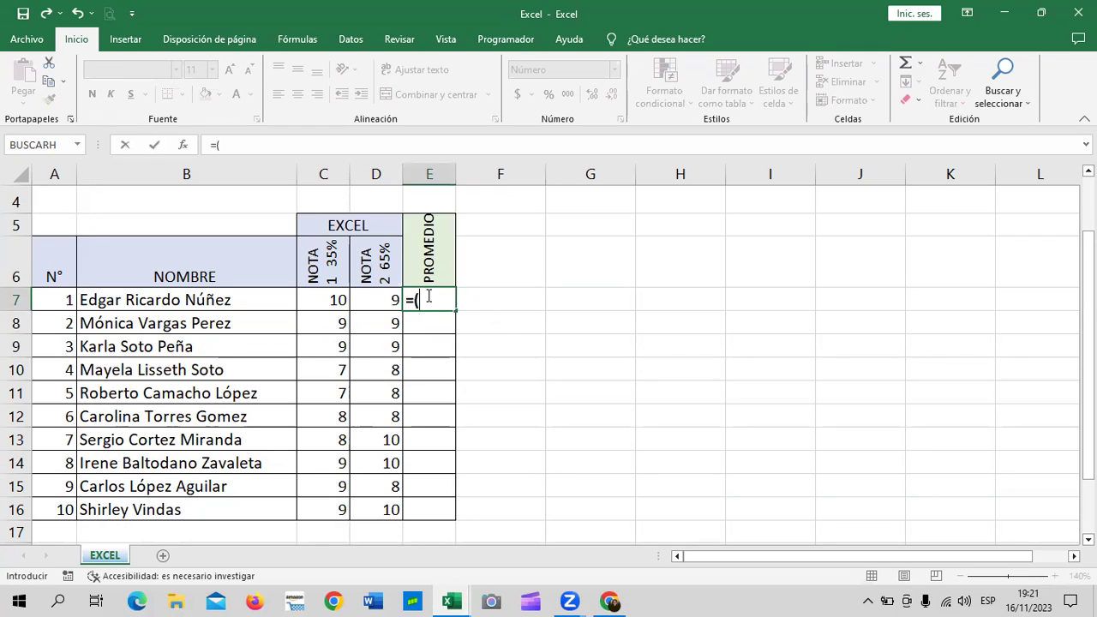
{"action": "left_click", "coordinate": [316, 295]}
{"action": "type", "text": "*35%)+("}
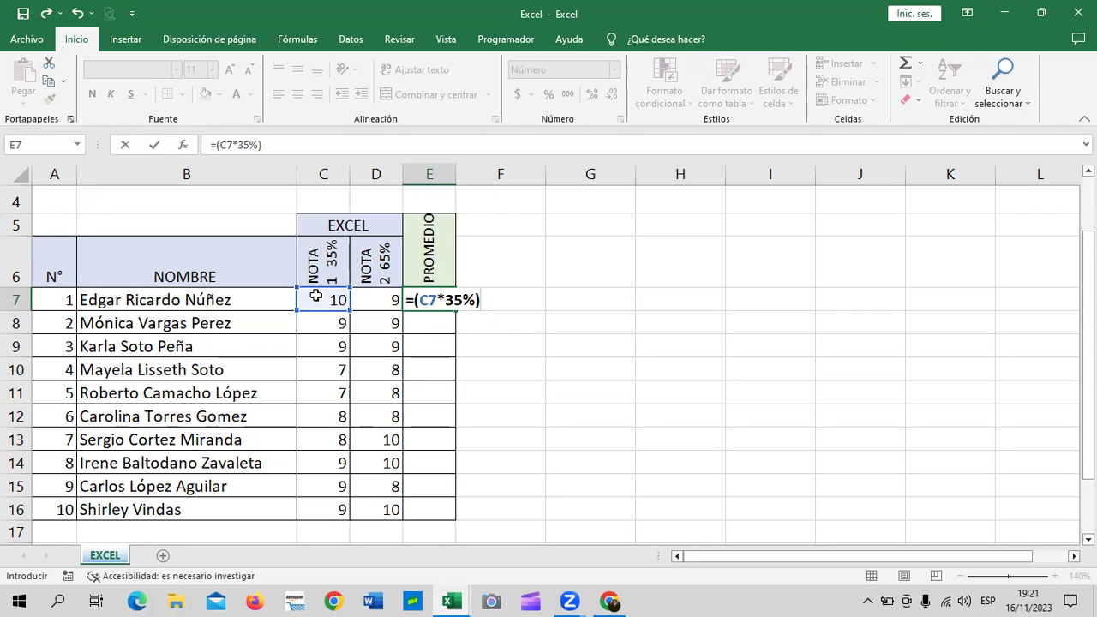
{"action": "left_click", "coordinate": [378, 300]}
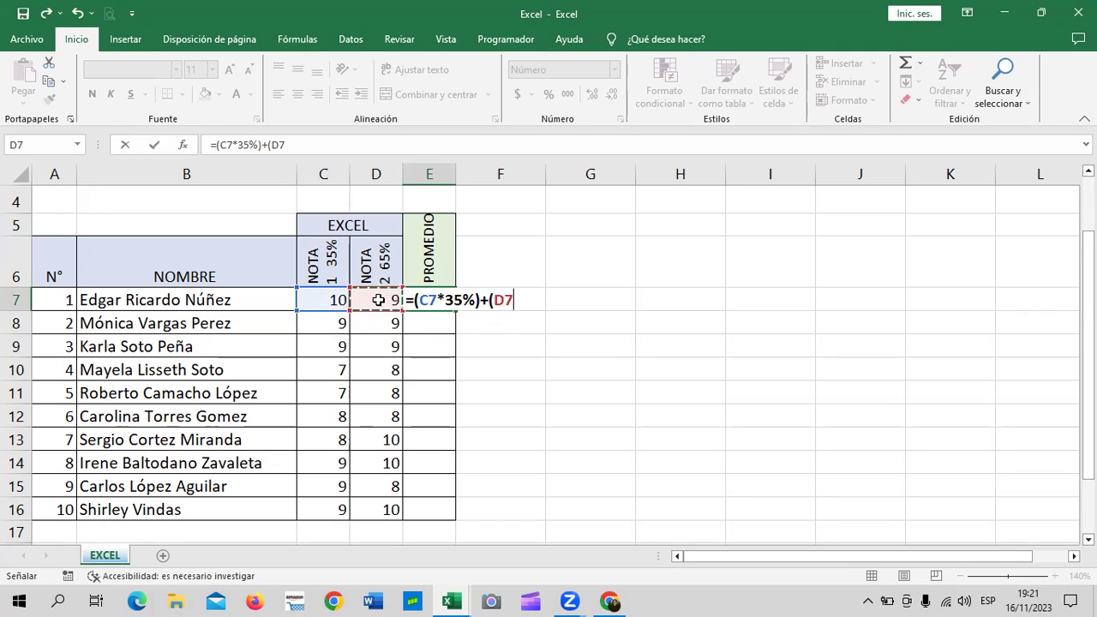
{"action": "type", "text": "*35"}
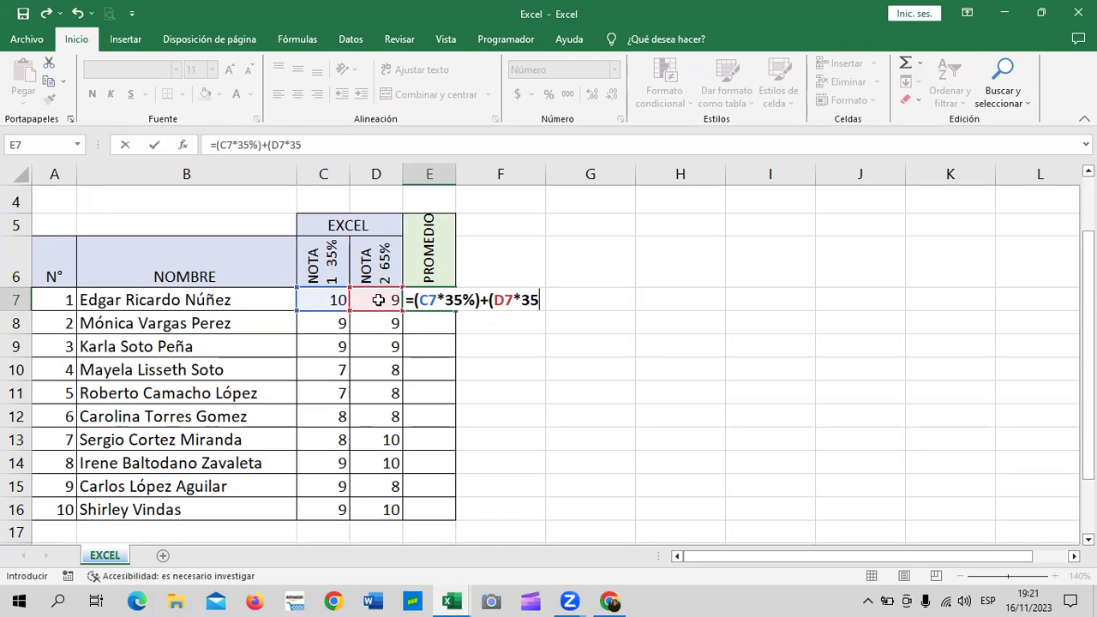
{"action": "type", "text": "%)"}
{"action": "key", "text": "Return"}
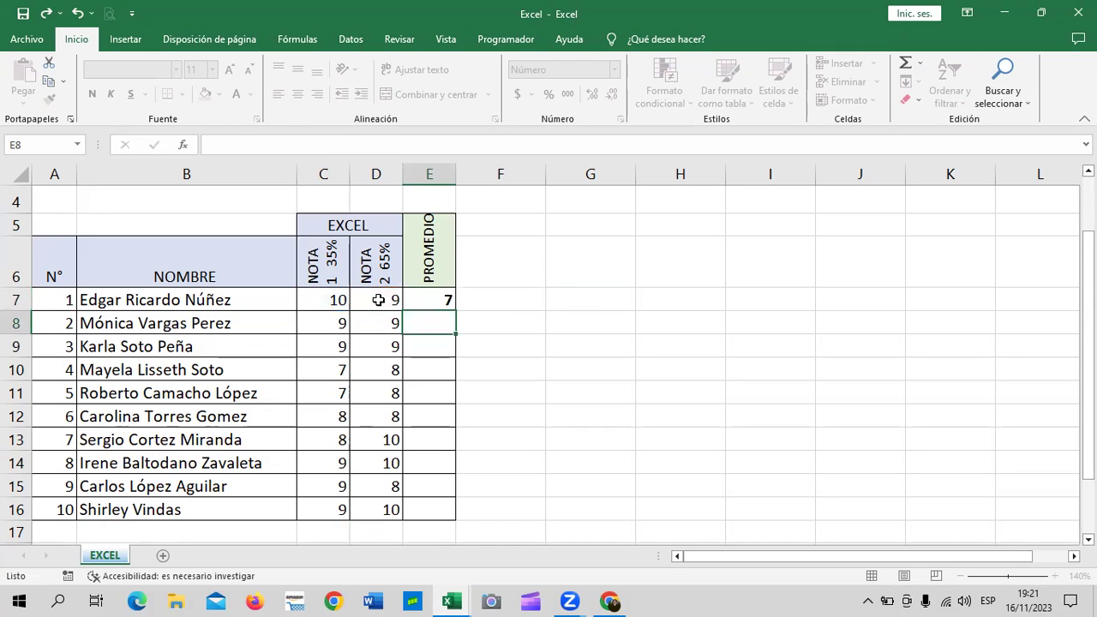
- Copy the formula down to E16, show one decimal, and check the result in E16
{"action": "left_click", "coordinate": [590, 262]}
{"action": "left_click", "coordinate": [437, 300]}
{"action": "left_click_drag", "start_coordinate": [455, 311], "coordinate": [452, 512]}
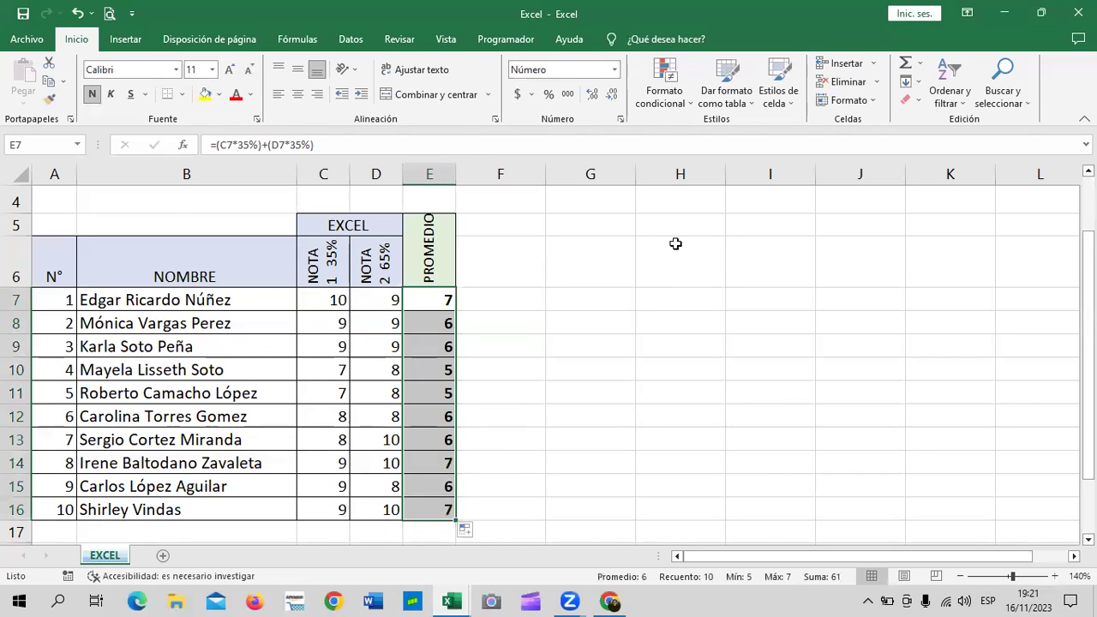
{"action": "left_click", "coordinate": [591, 94]}
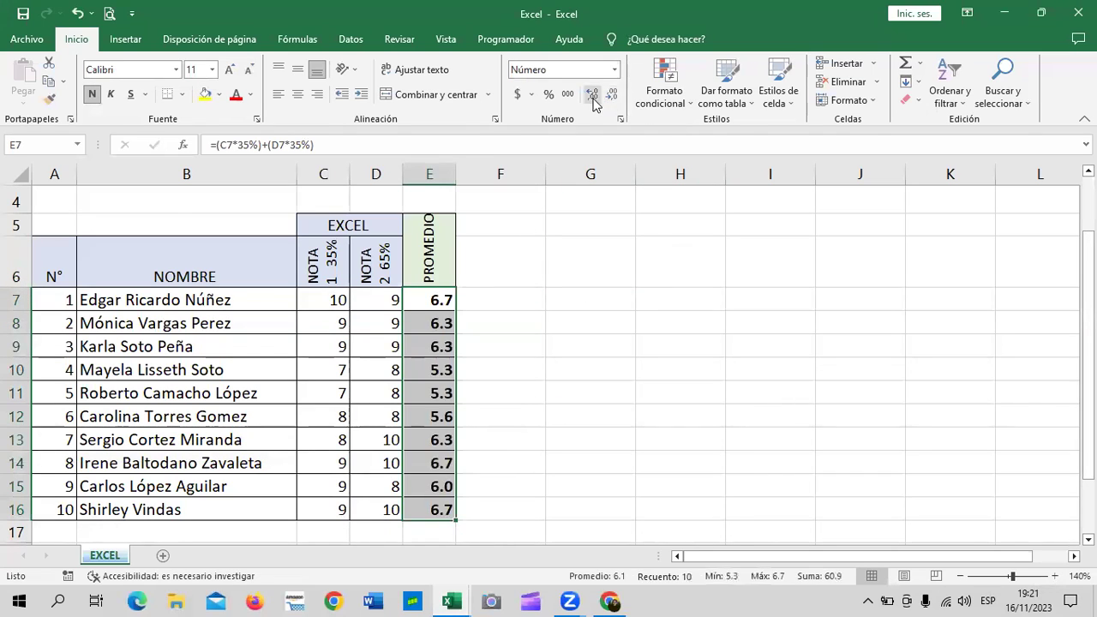
{"action": "left_click", "coordinate": [616, 406]}
{"action": "left_click", "coordinate": [436, 511]}
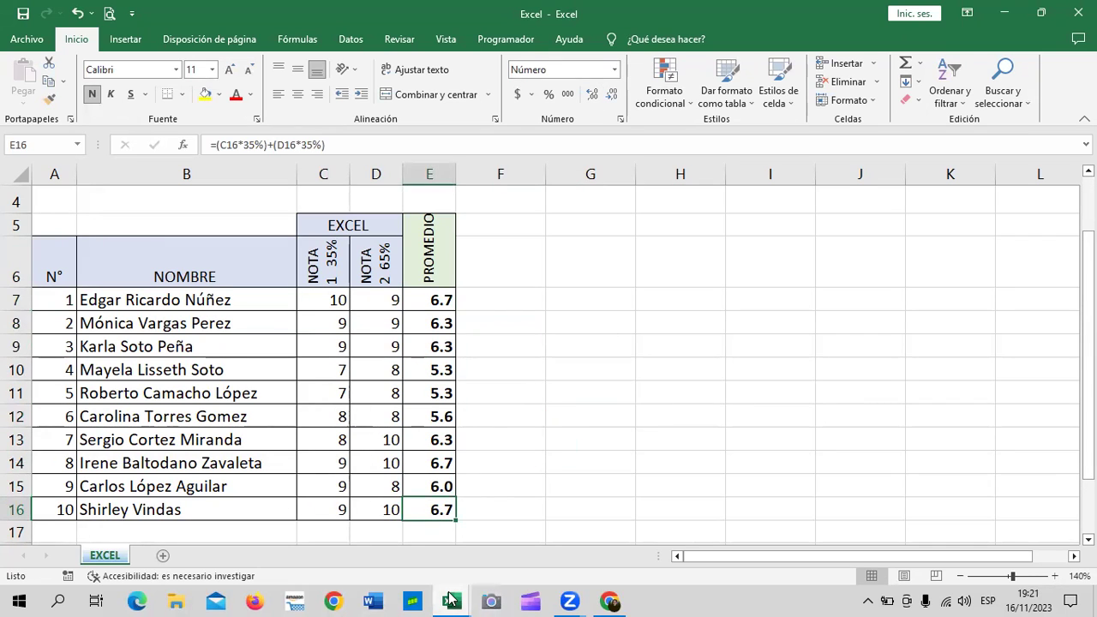
{"action": "mouse_move", "coordinate": [452, 601]}
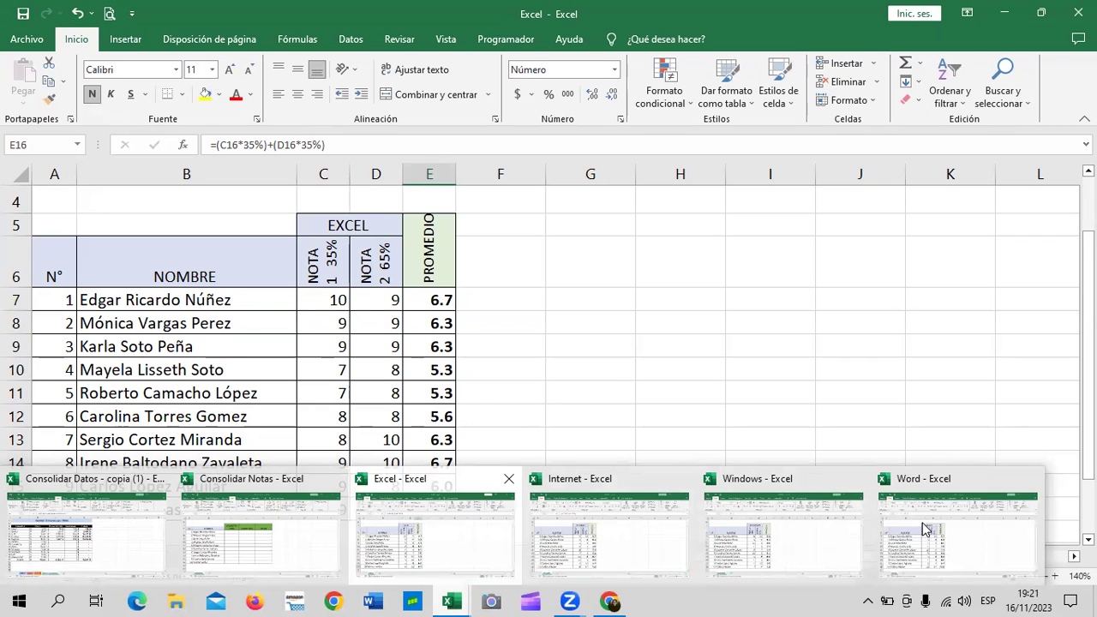
- In Consolidar Notas, start a =PROMEDIO( formula in C7 under PROMEDIO FINAL
{"action": "key", "text": "Return"}
{"action": "left_click", "coordinate": [842, 294]}
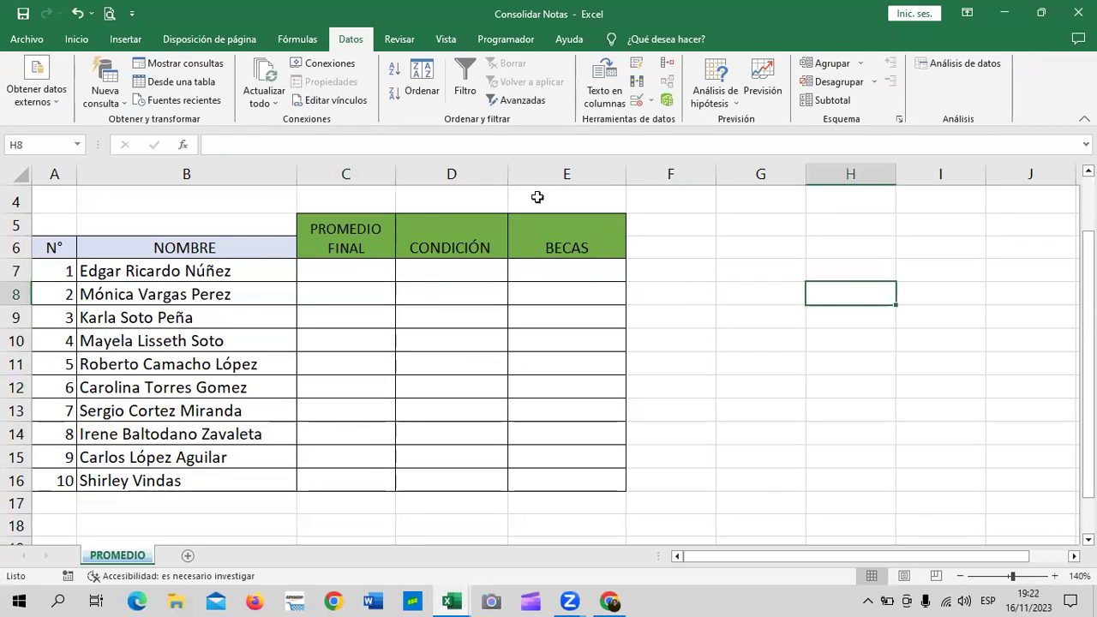
{"action": "left_click", "coordinate": [437, 274]}
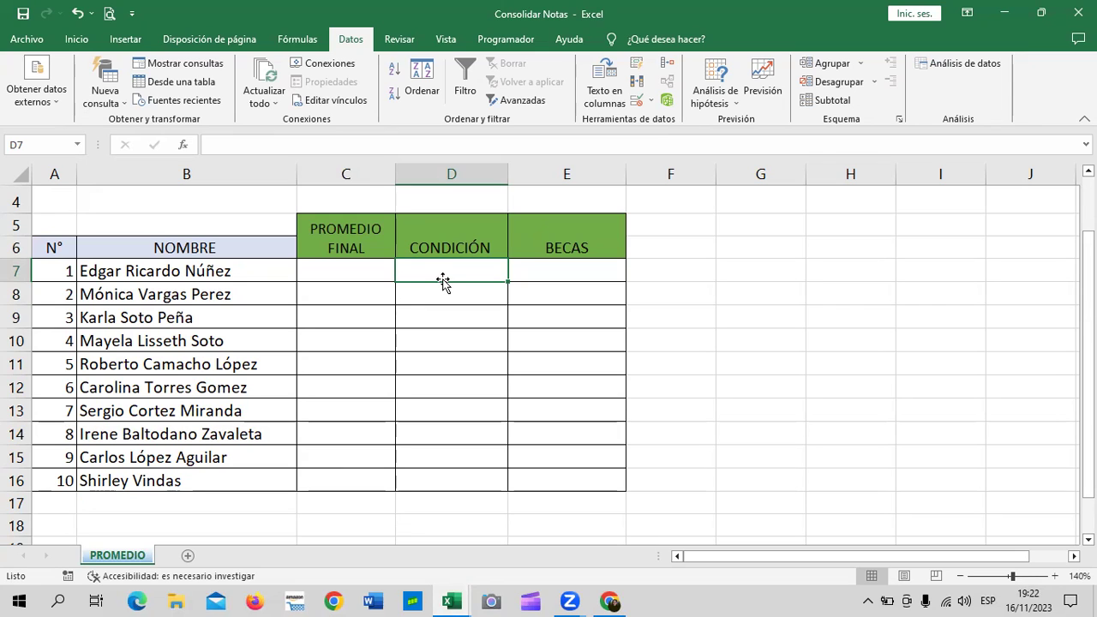
{"action": "left_click", "coordinate": [760, 317]}
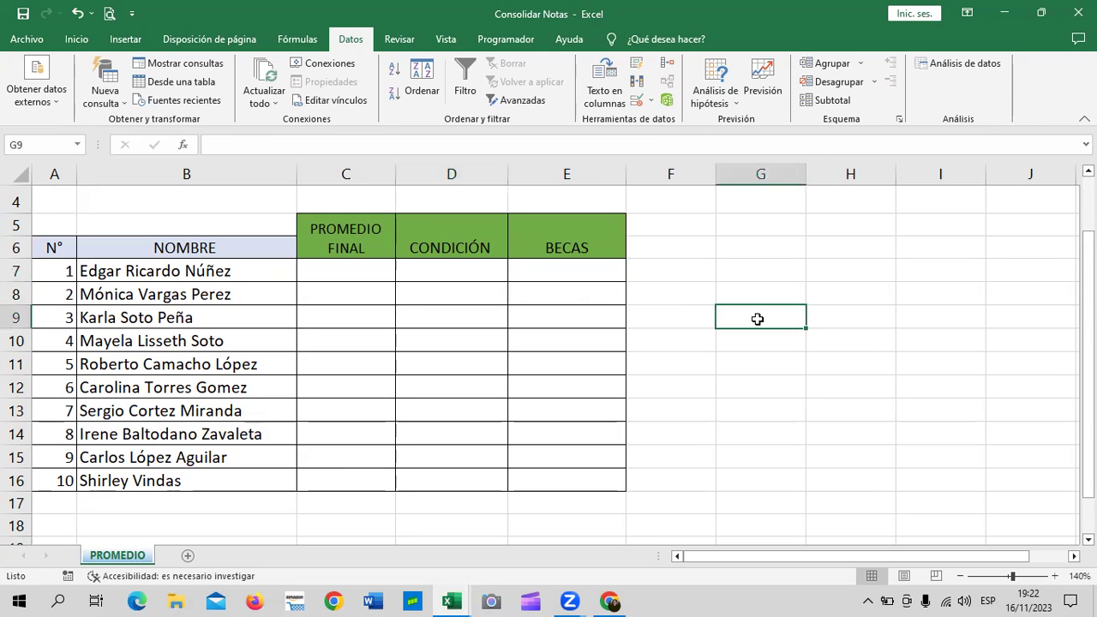
{"action": "left_click", "coordinate": [346, 276]}
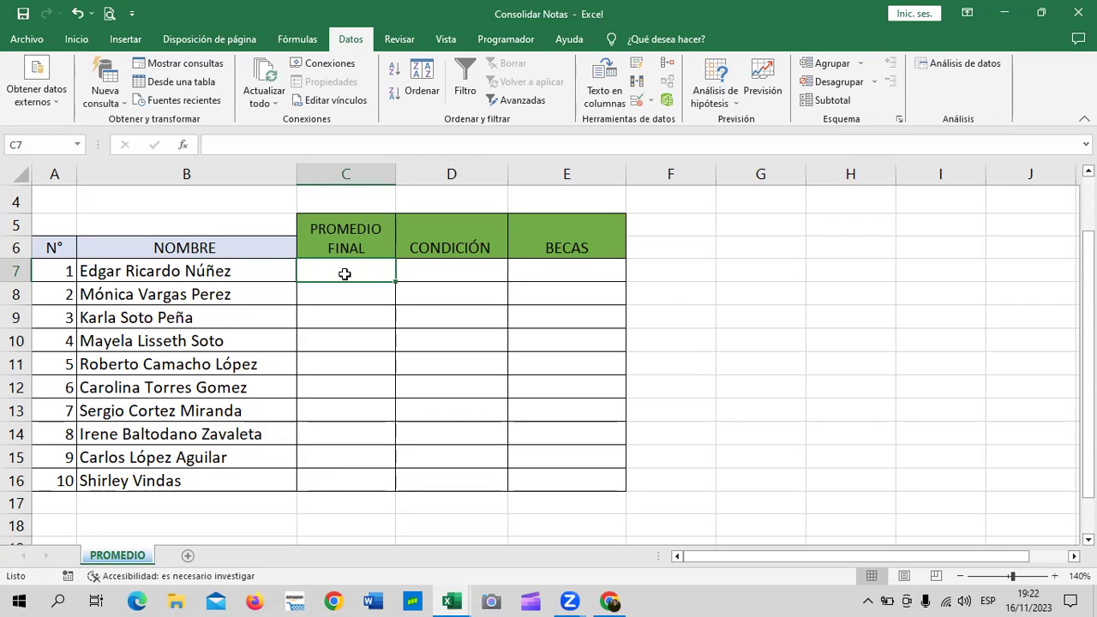
{"action": "type", "text": "="}
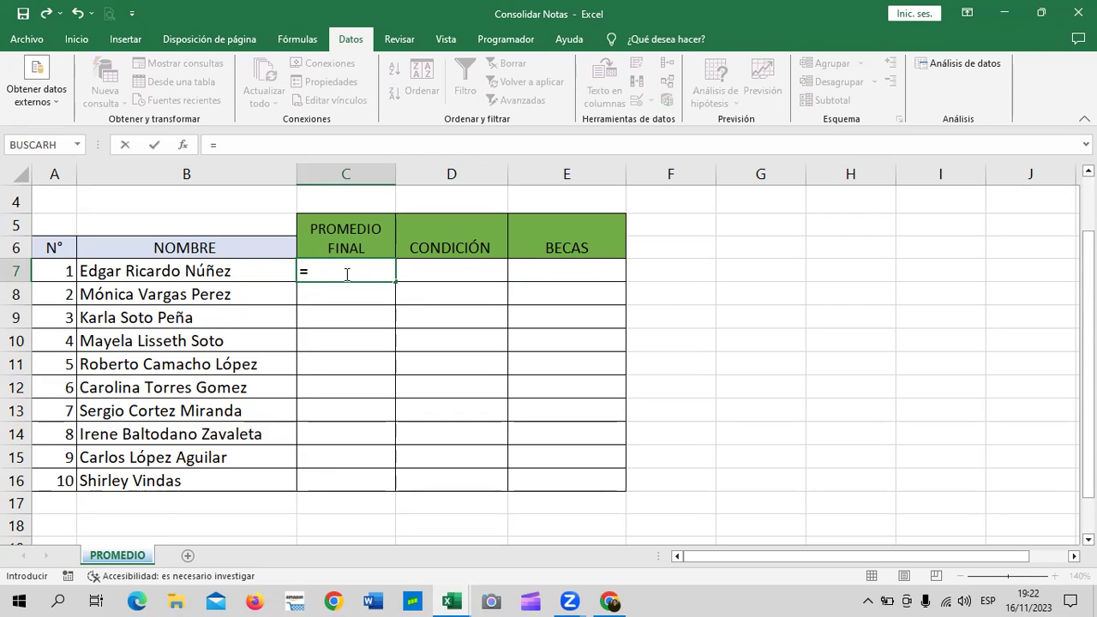
{"action": "type", "text": "prome"}
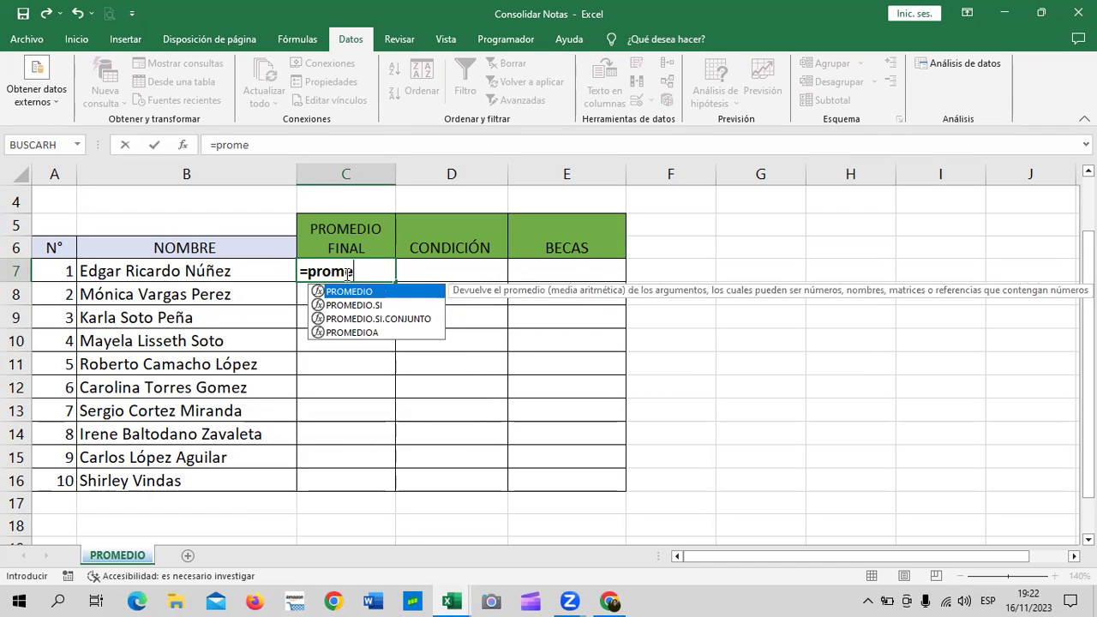
{"action": "double_click", "coordinate": [358, 292]}
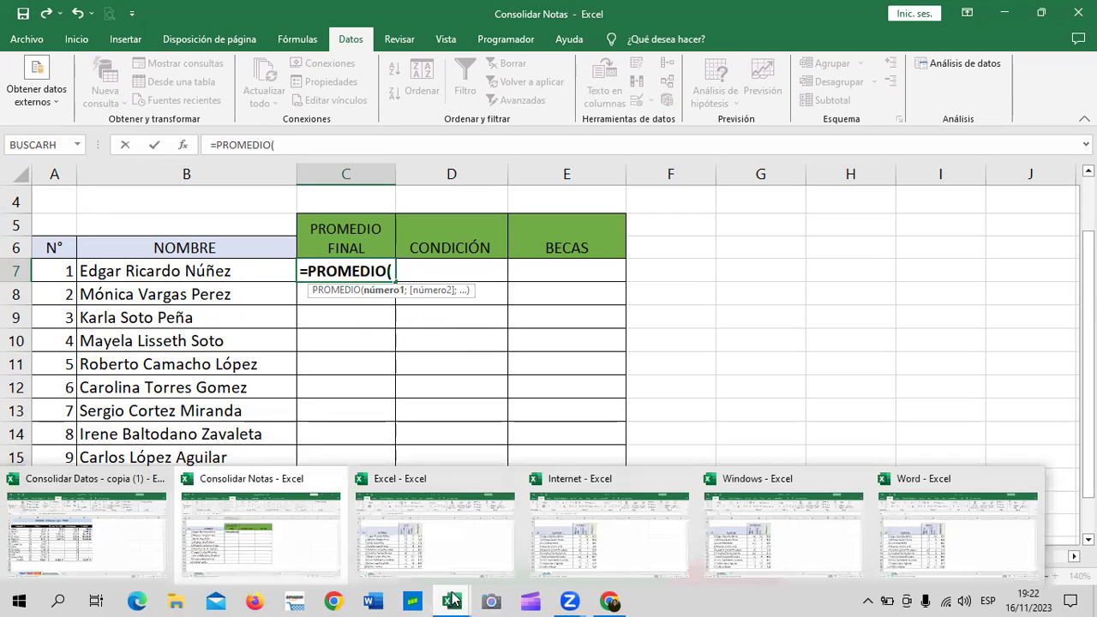
- Add E7 from the Internet and Windows workbooks to C7's PROMEDIO formula
{"action": "left_click", "coordinate": [612, 541]}
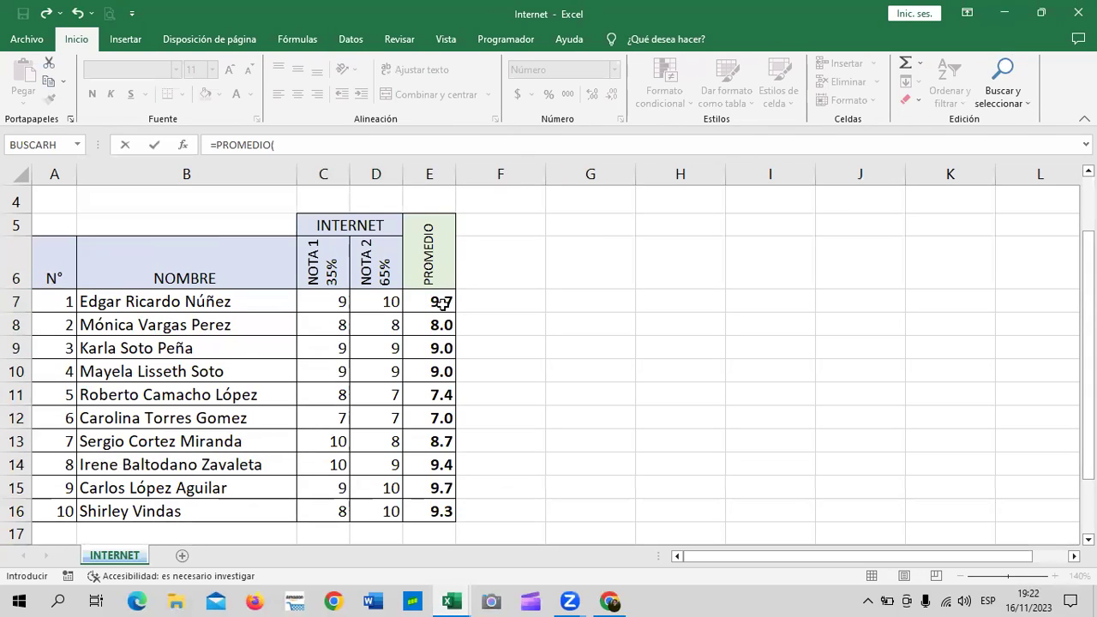
{"action": "left_click", "coordinate": [445, 302]}
{"action": "left_click", "coordinate": [451, 146]}
{"action": "type", "text": ";"}
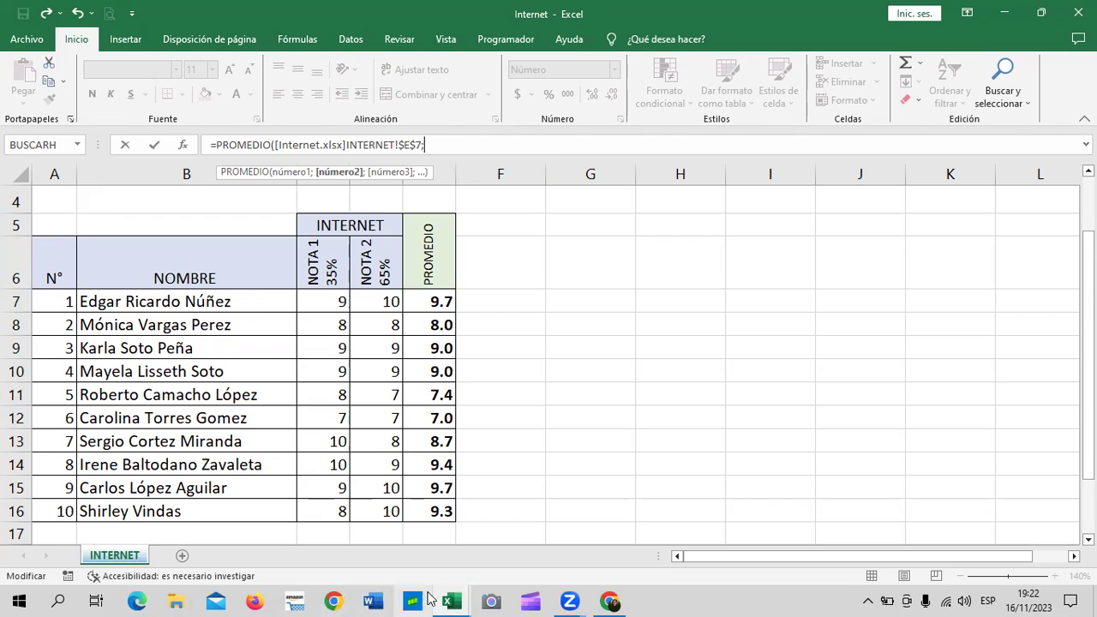
{"action": "mouse_move", "coordinate": [451, 600]}
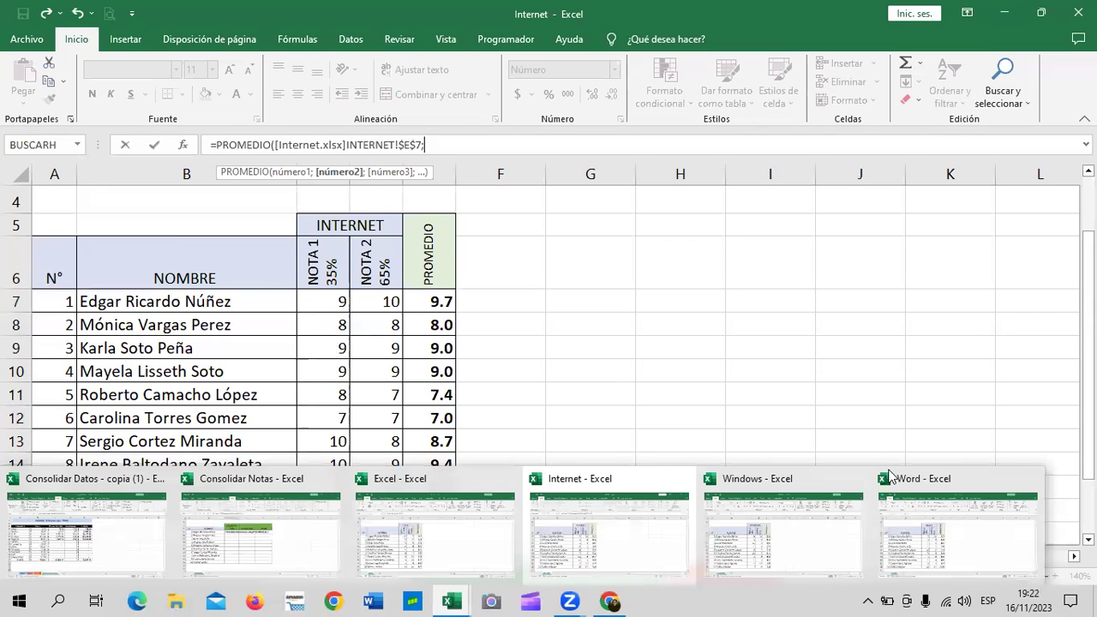
{"action": "left_click", "coordinate": [808, 523]}
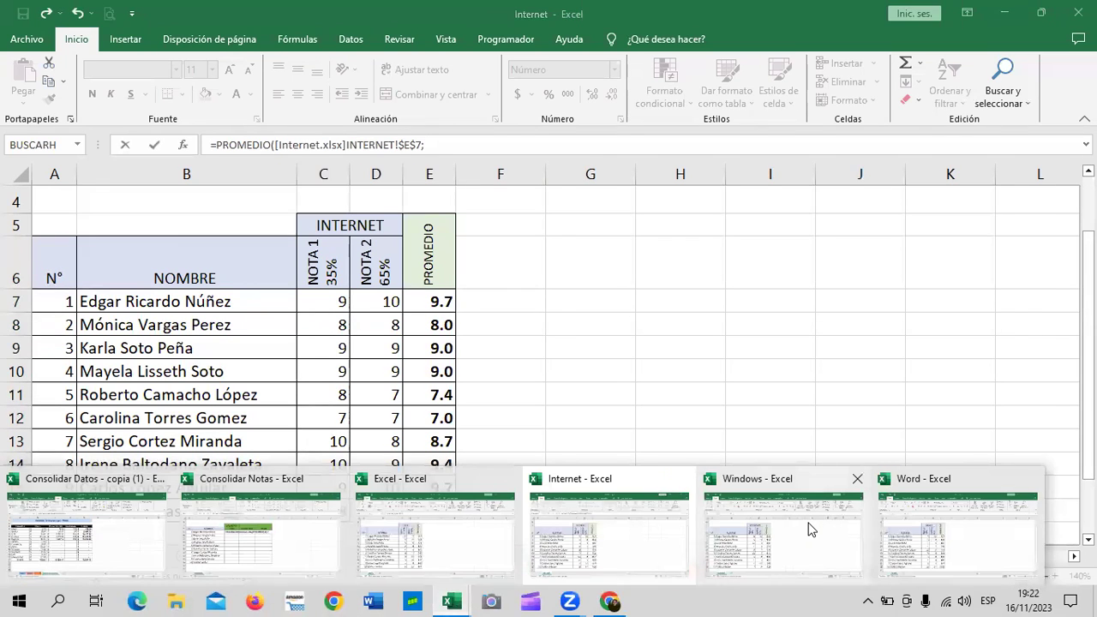
{"action": "left_click", "coordinate": [483, 146]}
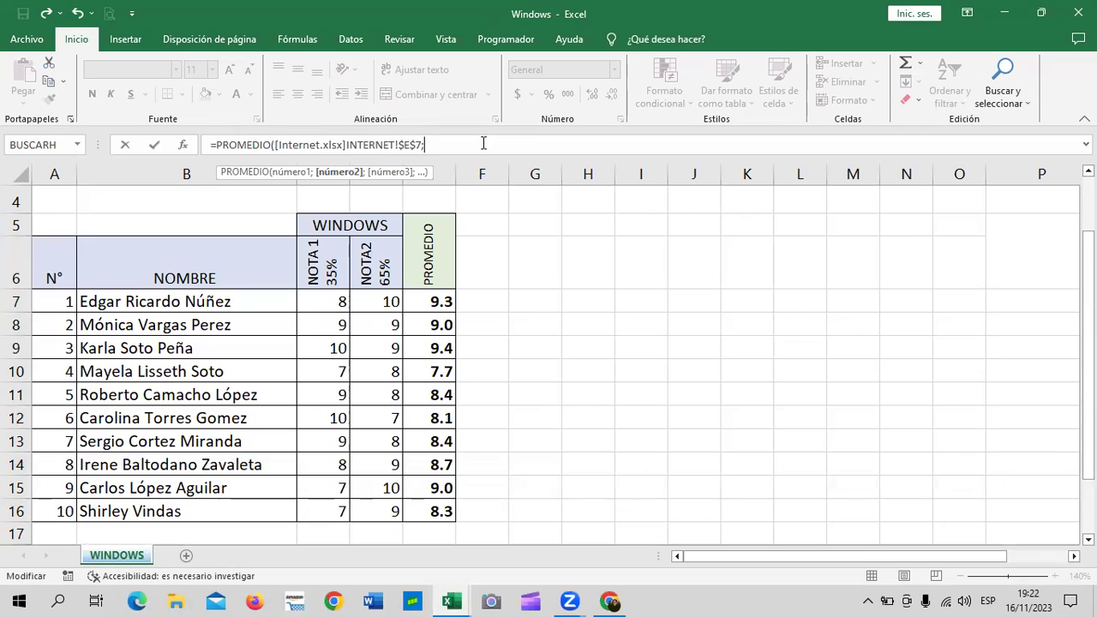
{"action": "left_click", "coordinate": [415, 302]}
{"action": "type", "text": ";"}
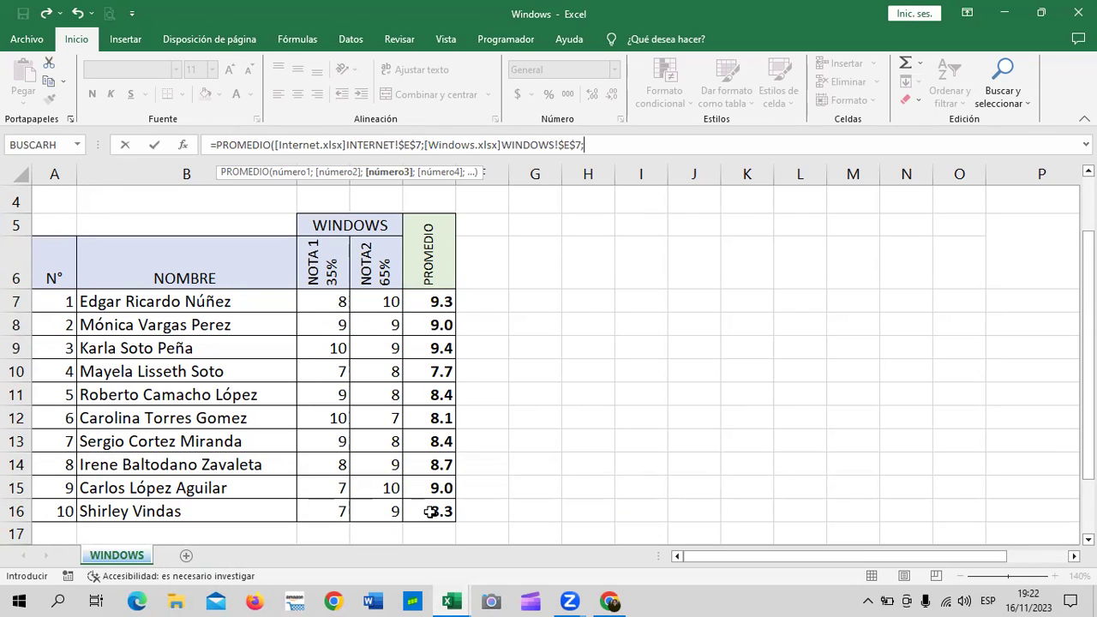
- Add E7 from the Word and Excel workbooks, close the parenthesis and commit the formula
{"action": "mouse_move", "coordinate": [452, 602]}
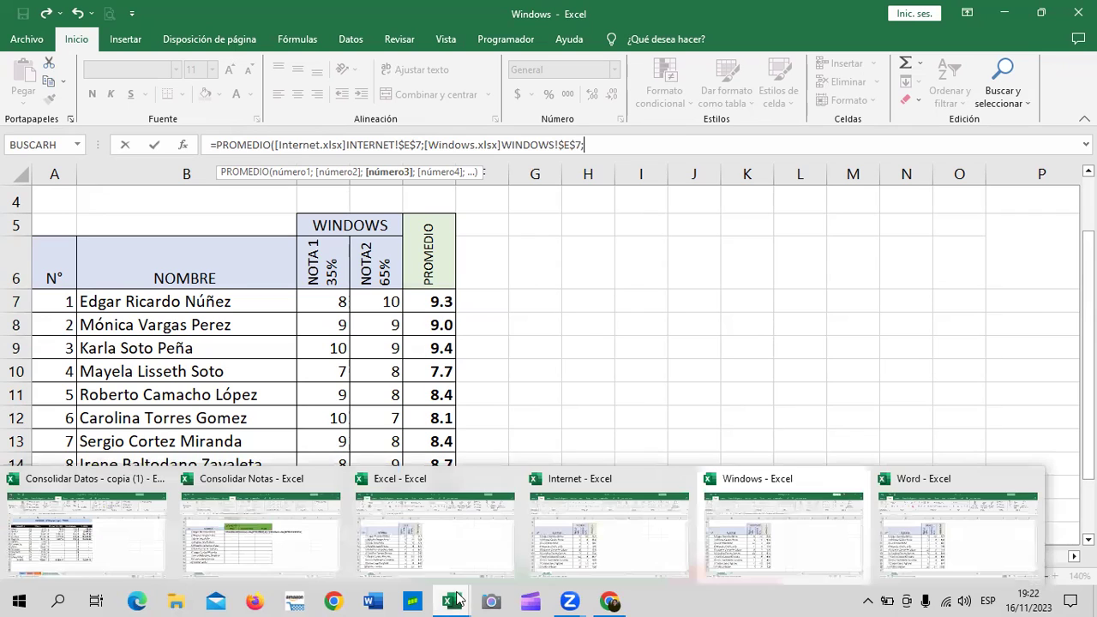
{"action": "left_click", "coordinate": [1003, 523]}
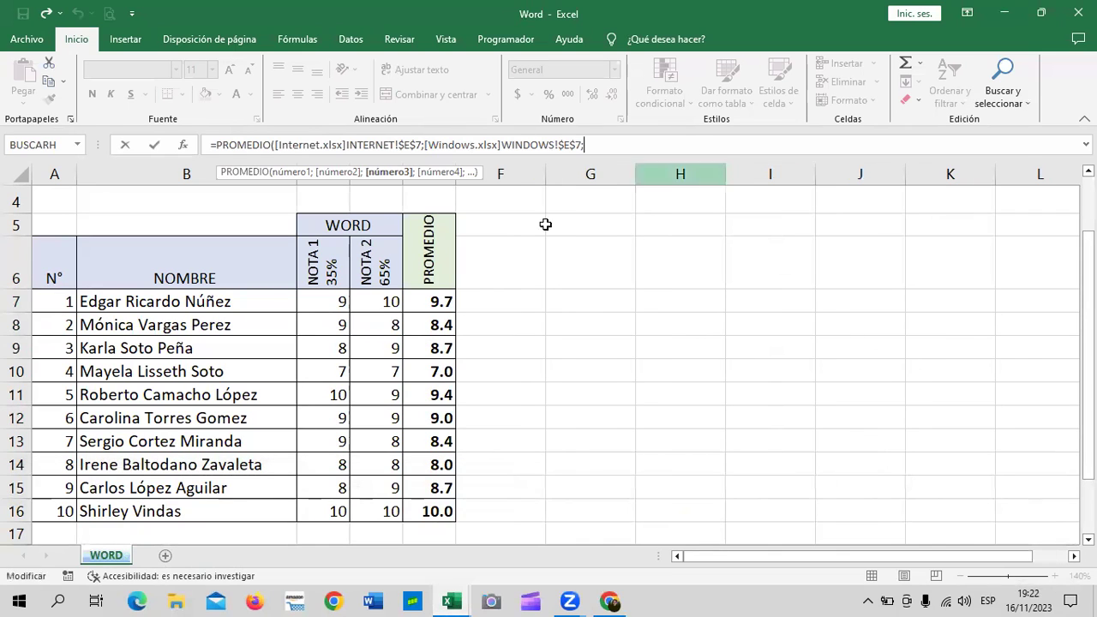
{"action": "left_click", "coordinate": [430, 301]}
{"action": "type", "text": ";"}
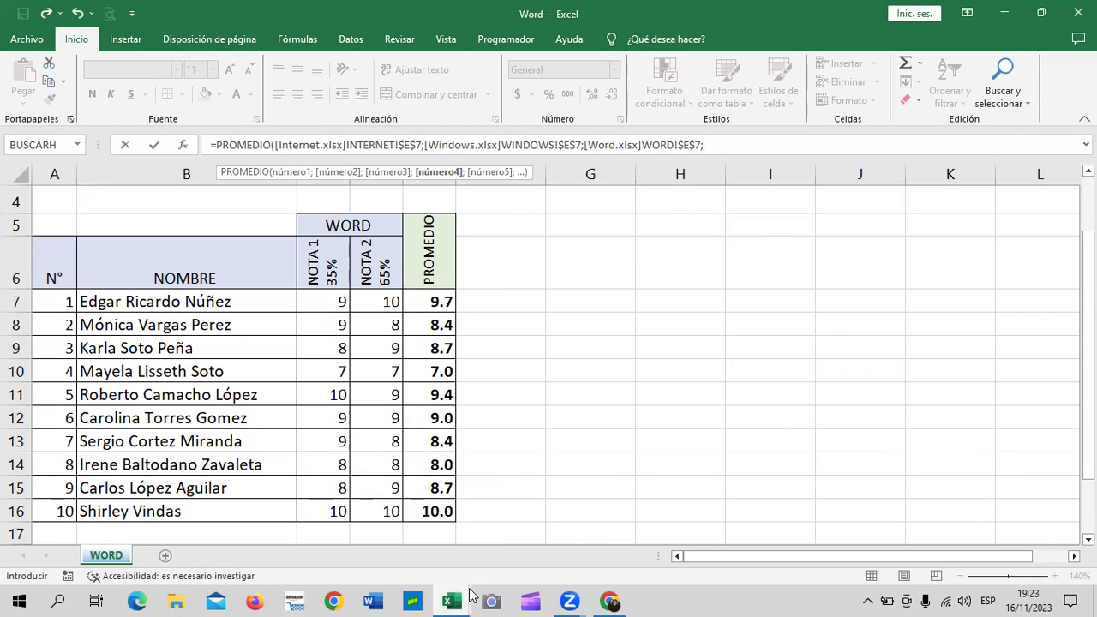
{"action": "mouse_move", "coordinate": [452, 600]}
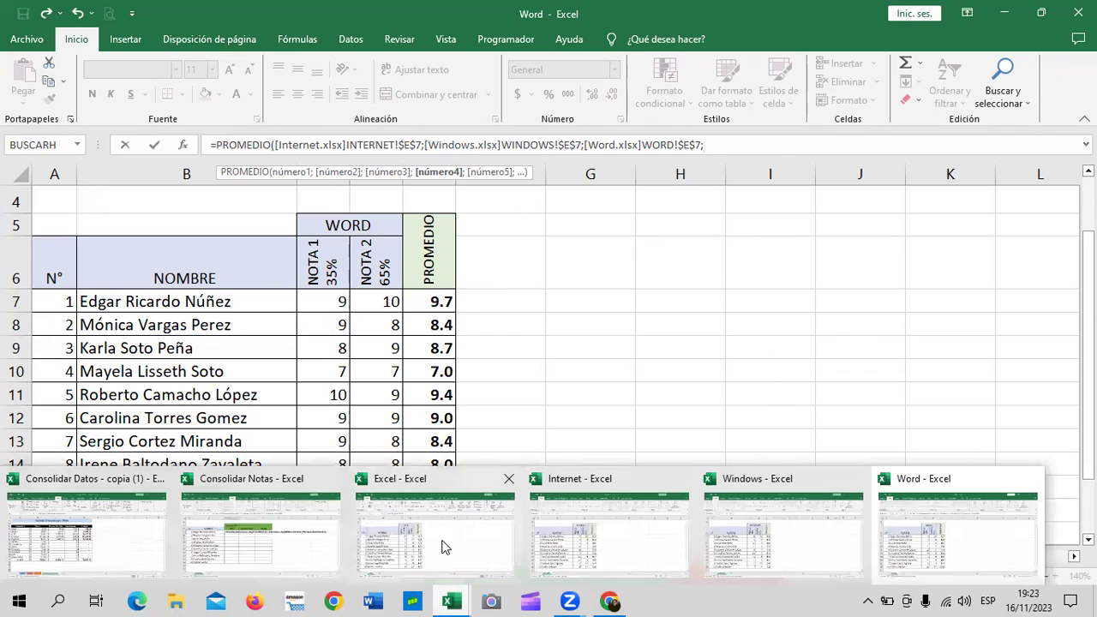
{"action": "left_click", "coordinate": [444, 547]}
{"action": "left_click", "coordinate": [439, 297]}
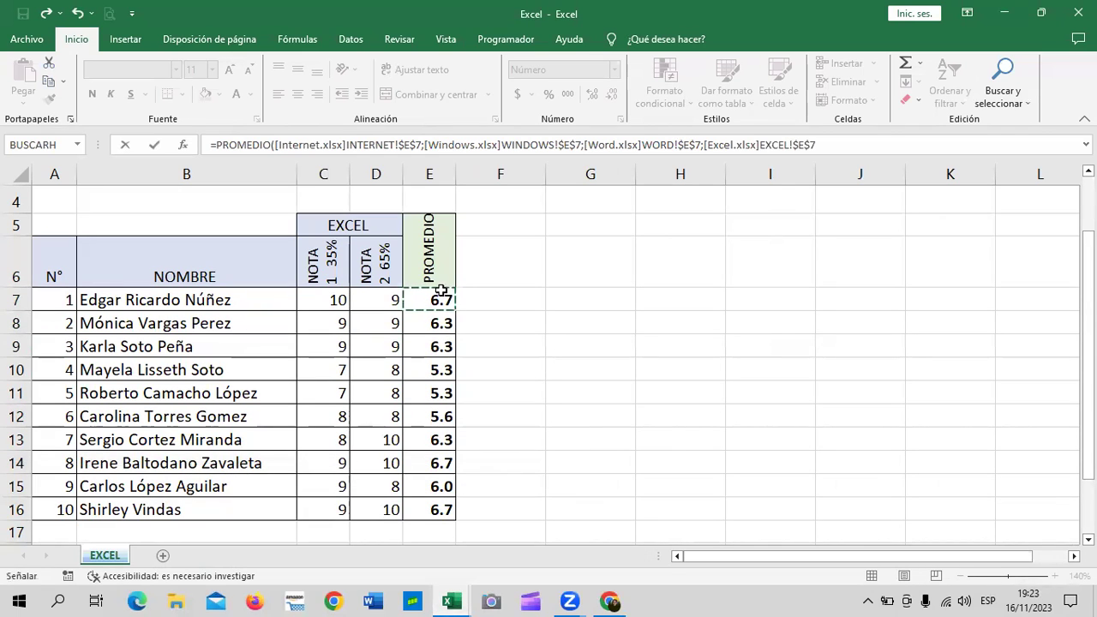
{"action": "left_click", "coordinate": [835, 145]}
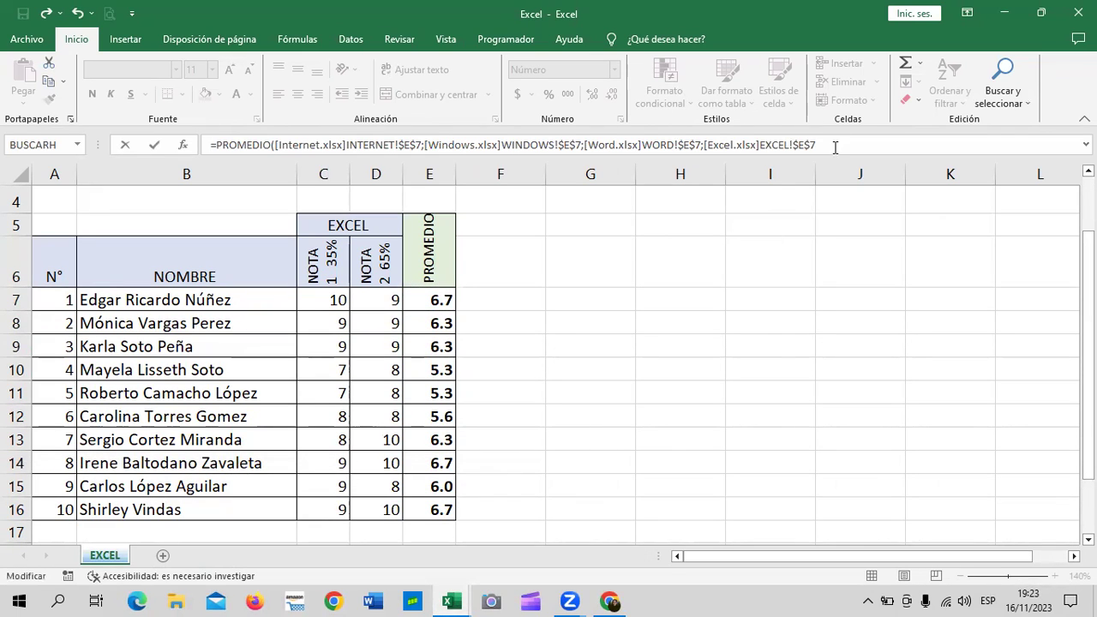
{"action": "type", "text": ")"}
{"action": "key", "text": "Return"}
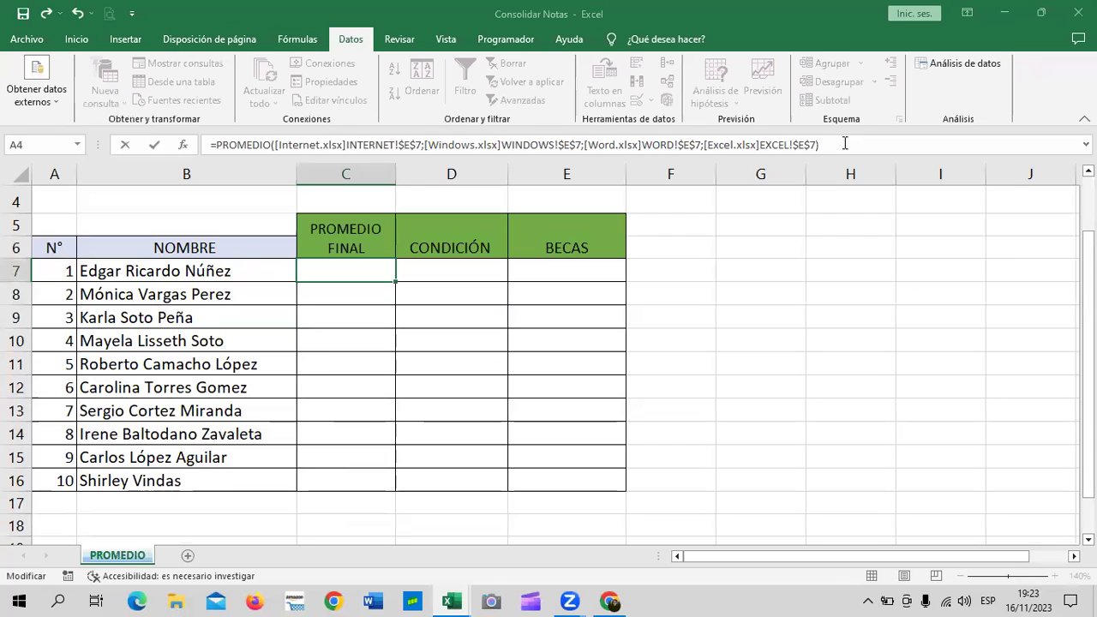
{"action": "left_click", "coordinate": [353, 269]}
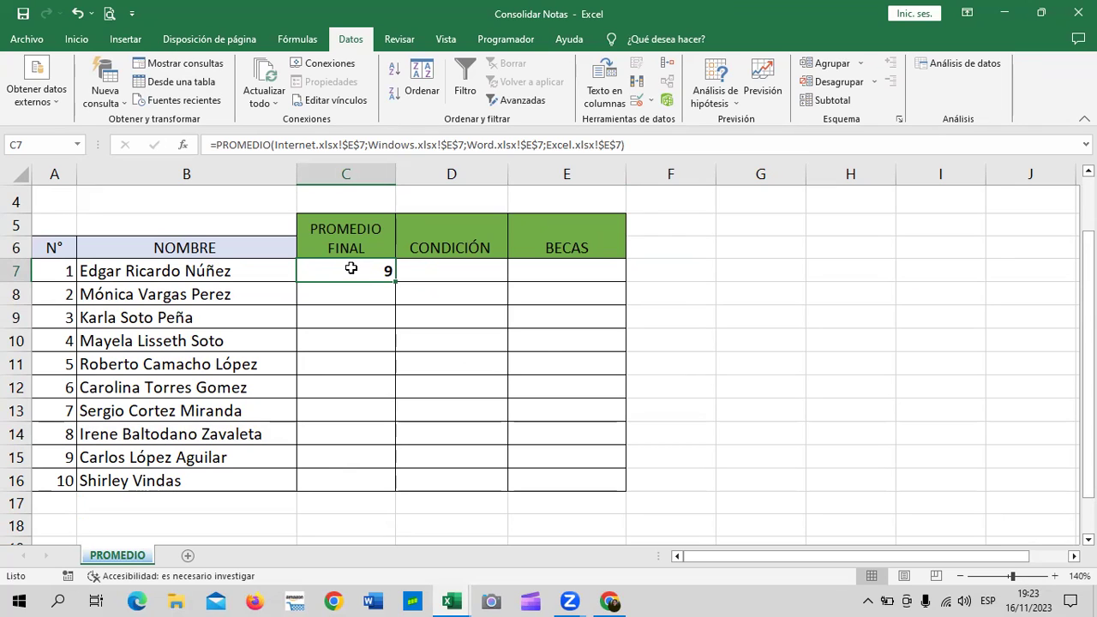
{"action": "left_click", "coordinate": [701, 146]}
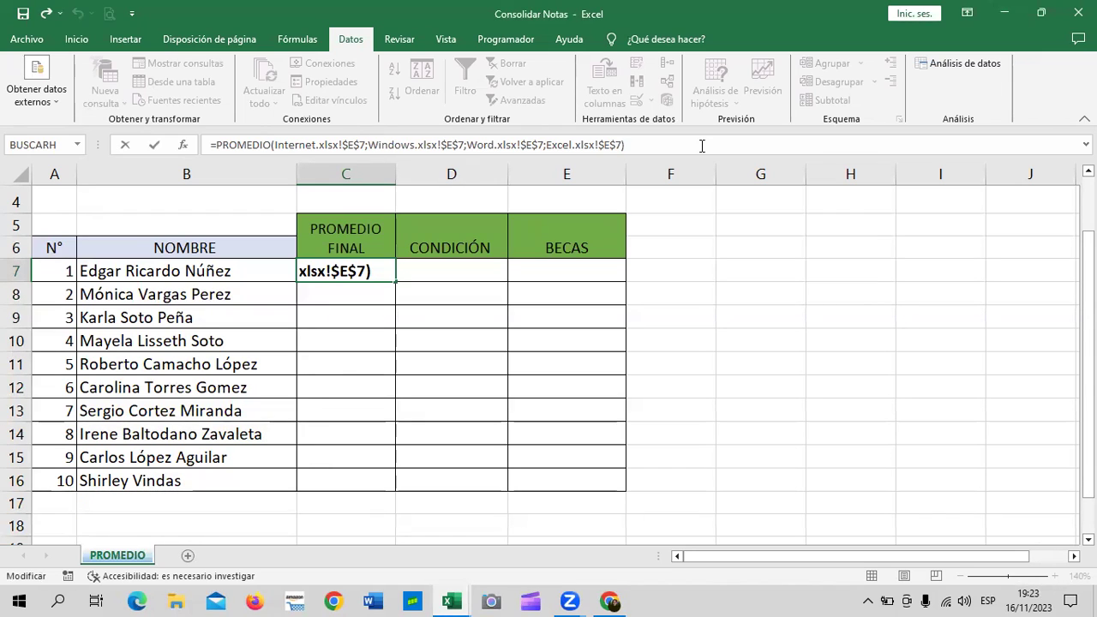
{"action": "key", "text": "Return"}
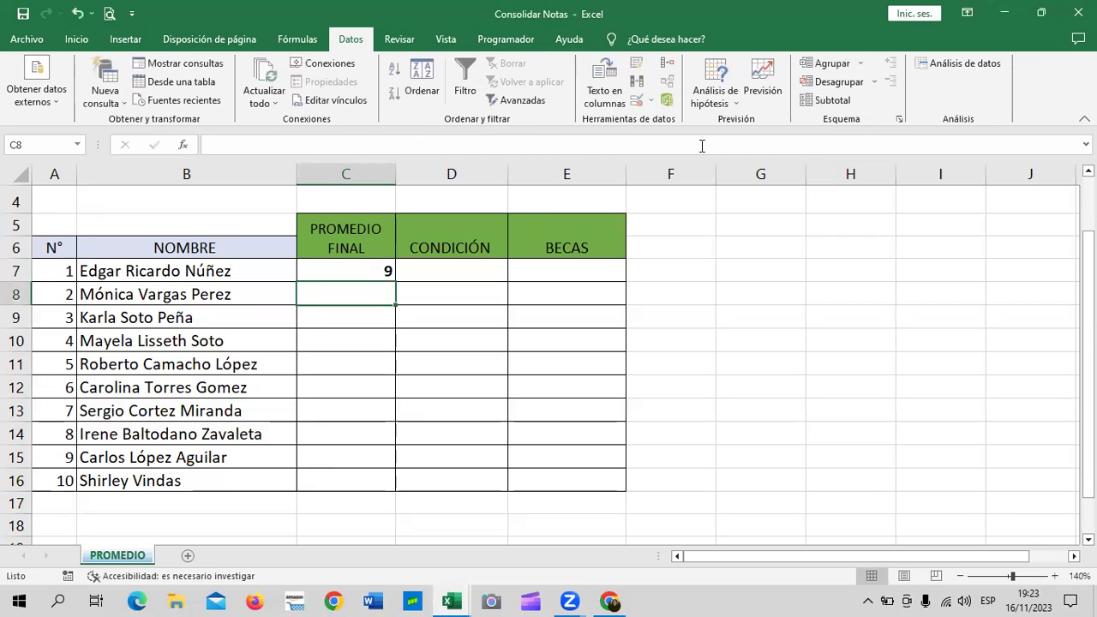
{"action": "left_click", "coordinate": [343, 277]}
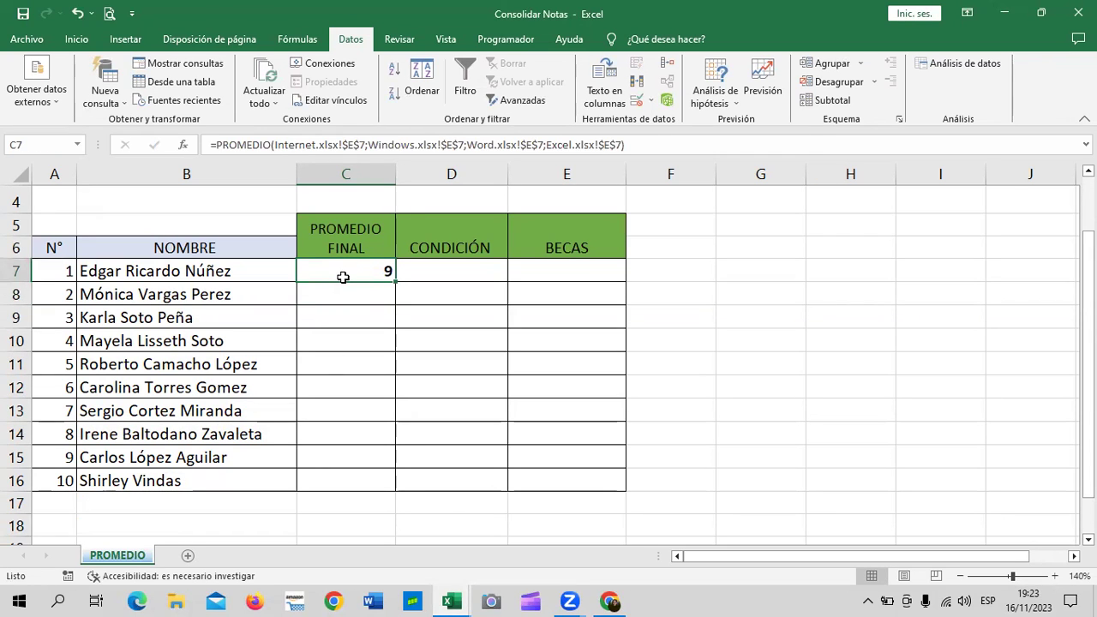
{"action": "left_click", "coordinate": [452, 271]}
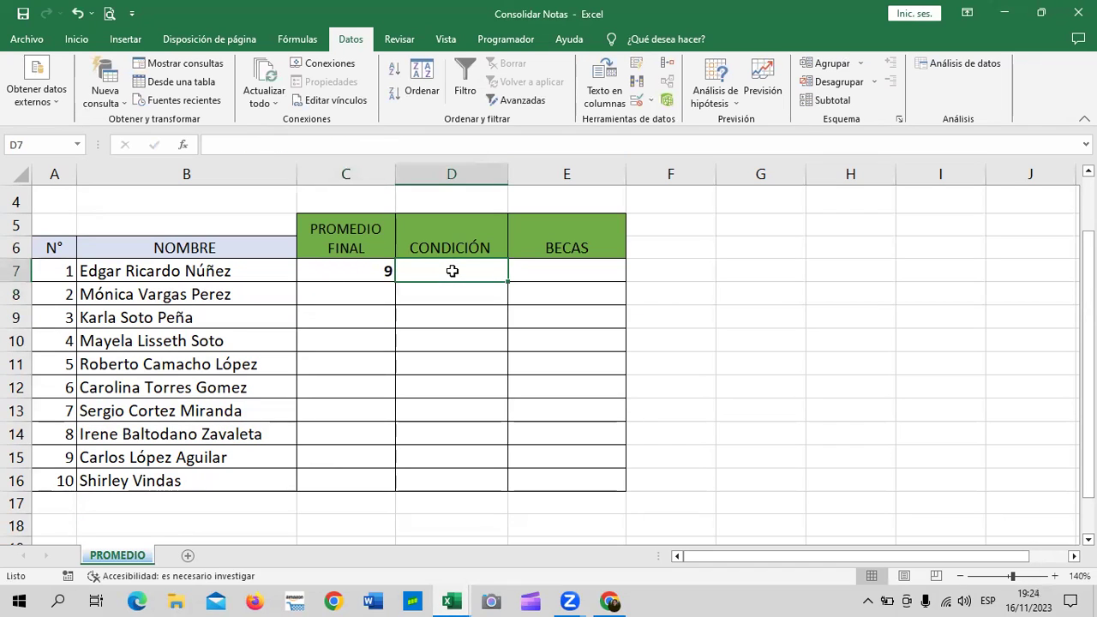
{"action": "type", "text": "="}
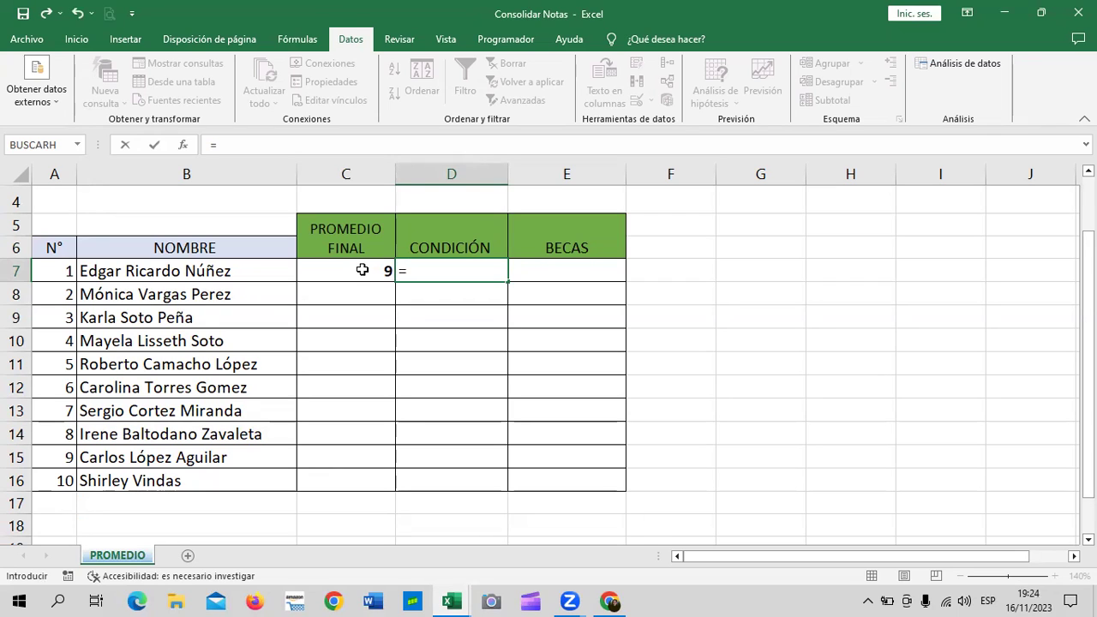
{"action": "key", "text": "Escape"}
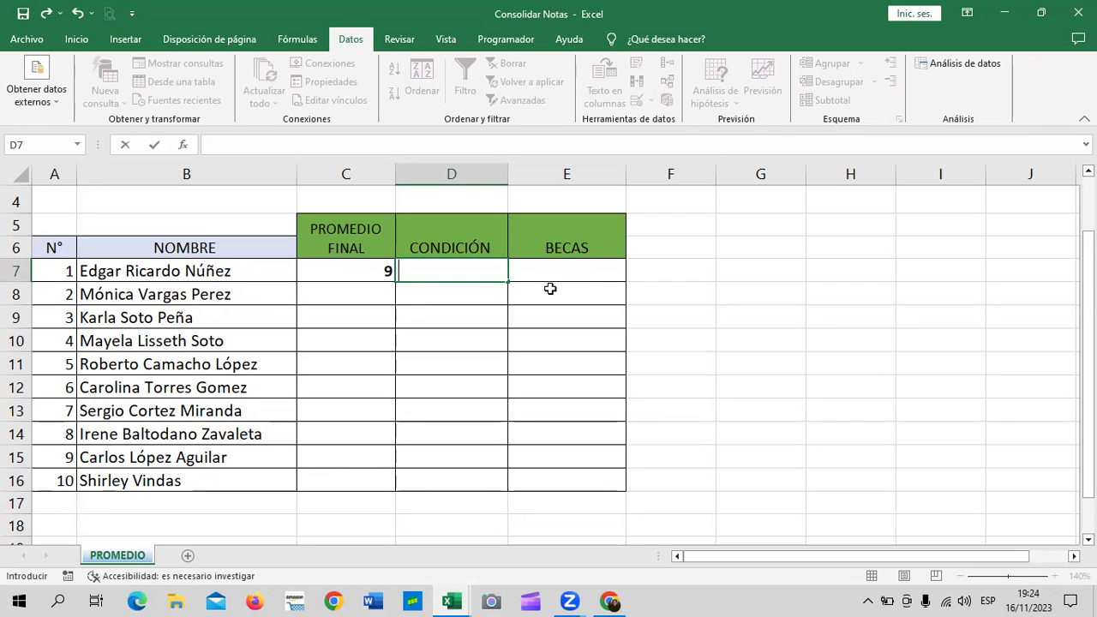
{"action": "left_click", "coordinate": [752, 295]}
{"action": "left_click", "coordinate": [363, 272]}
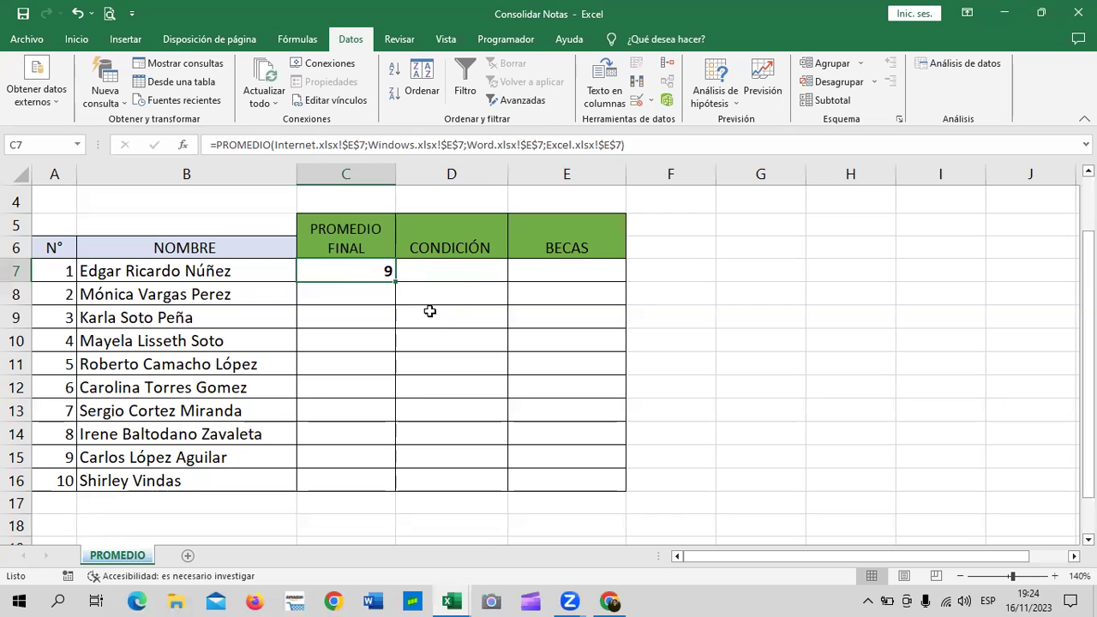
- Delete the average formula from C7 and reselect C7 for the consolidation result
{"action": "left_click", "coordinate": [474, 273]}
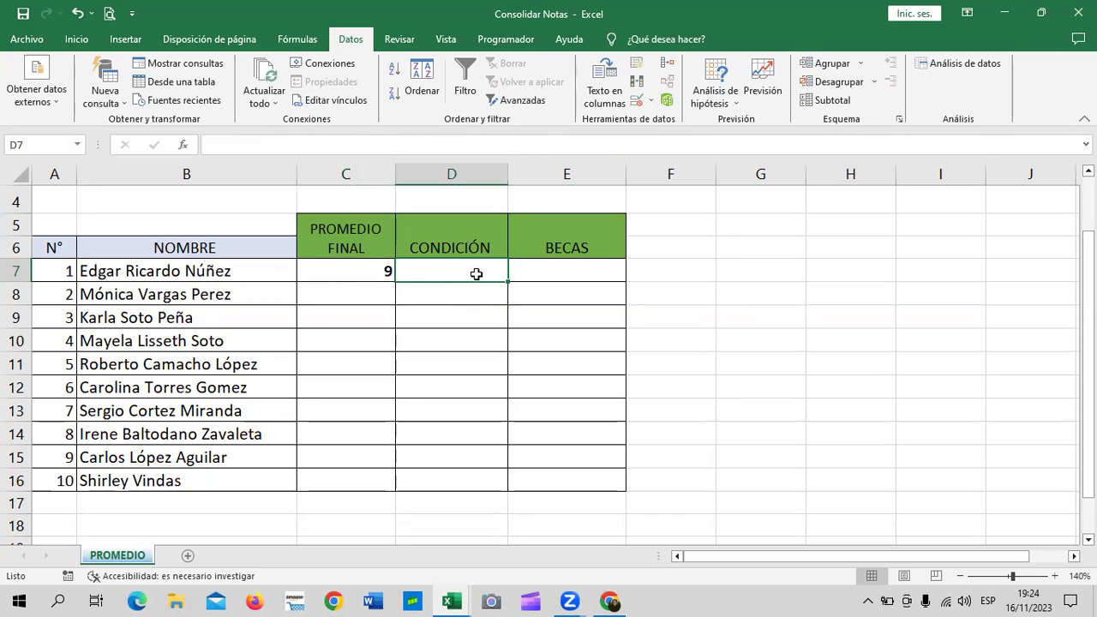
{"action": "left_click", "coordinate": [374, 269]}
{"action": "key", "text": "Delete"}
{"action": "left_click", "coordinate": [829, 352]}
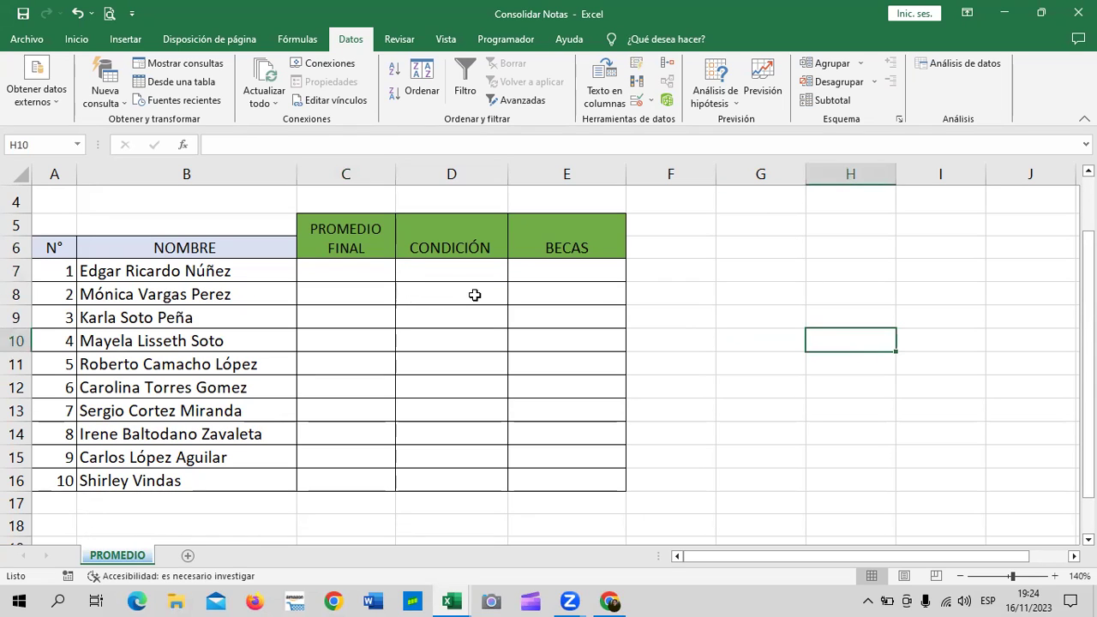
{"action": "left_click", "coordinate": [378, 270]}
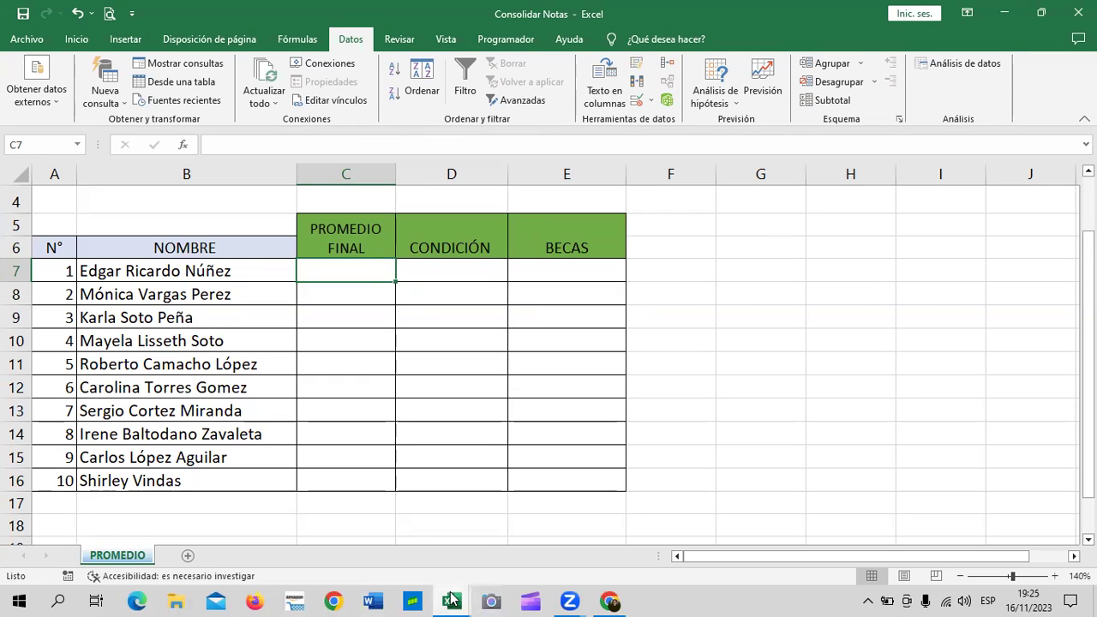
{"action": "mouse_move", "coordinate": [451, 600]}
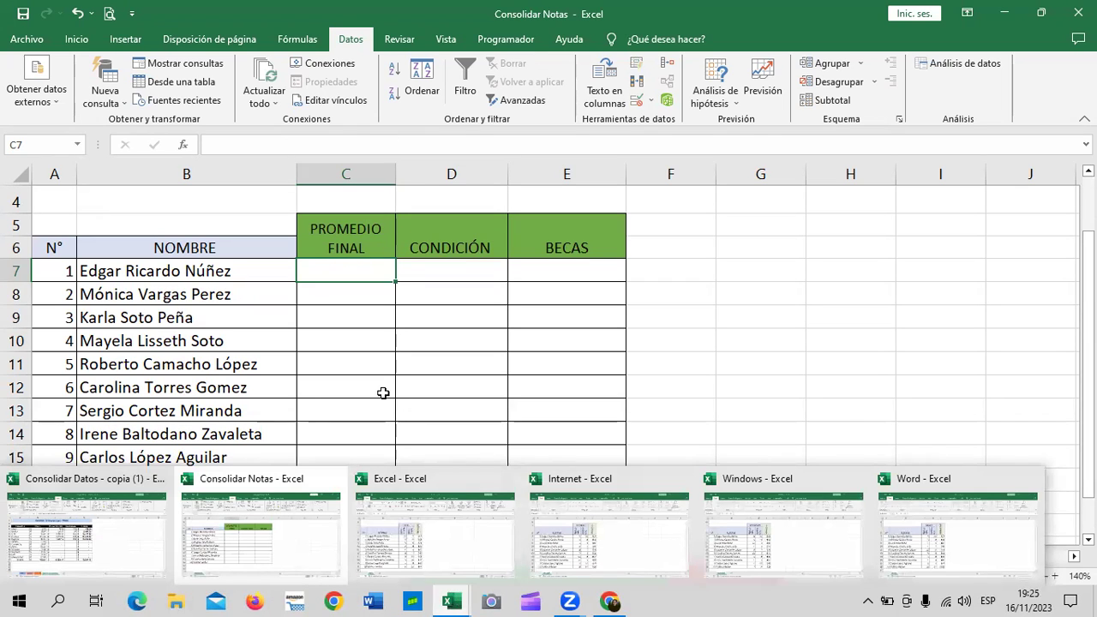
- In Consolidar, remove every listed source reference from EXCEL through WINDOWS
{"action": "left_click", "coordinate": [667, 63]}
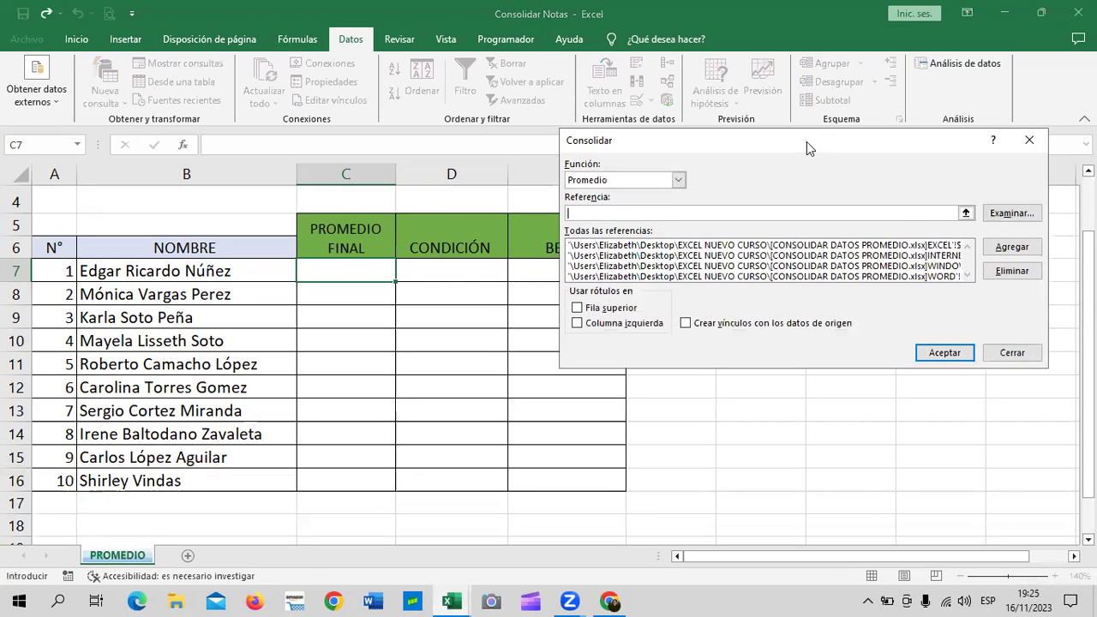
{"action": "left_click_drag", "start_coordinate": [807, 142], "coordinate": [817, 121]}
{"action": "left_click", "coordinate": [719, 224]}
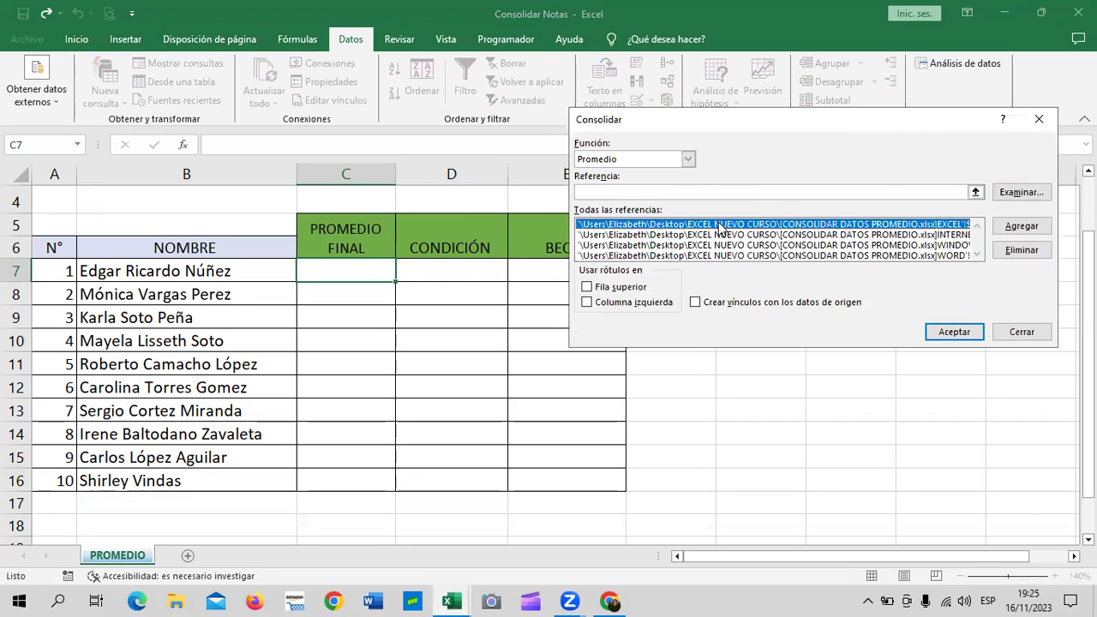
{"action": "left_click", "coordinate": [1016, 252]}
{"action": "left_click", "coordinate": [1016, 252]}
{"action": "left_click", "coordinate": [941, 235]}
{"action": "left_click", "coordinate": [1016, 252]}
{"action": "left_click", "coordinate": [944, 224]}
{"action": "left_click", "coordinate": [1018, 254]}
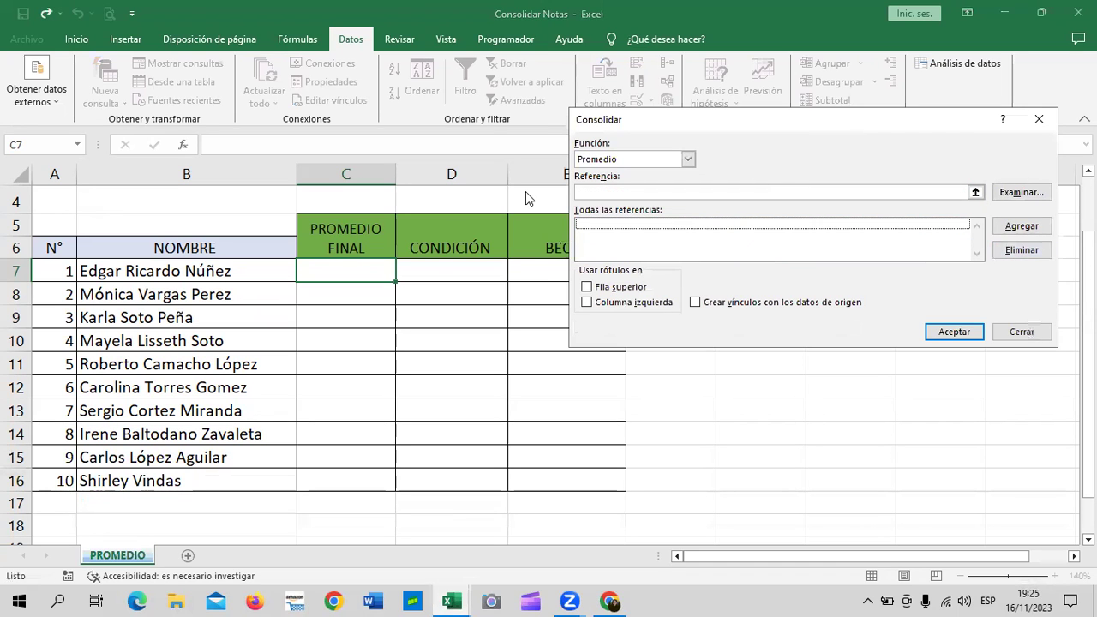
- Keep Promedio as the function and enable Crear vínculos con los datos de origen
{"action": "left_click_drag", "start_coordinate": [731, 131], "coordinate": [734, 117]}
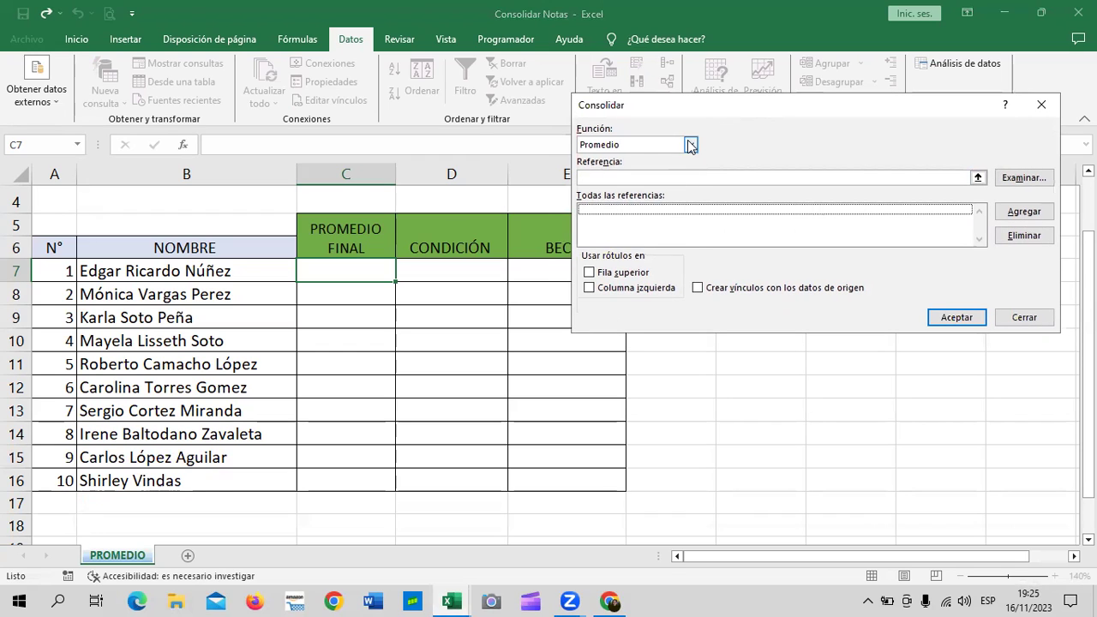
{"action": "left_click", "coordinate": [690, 144]}
{"action": "left_click", "coordinate": [618, 180]}
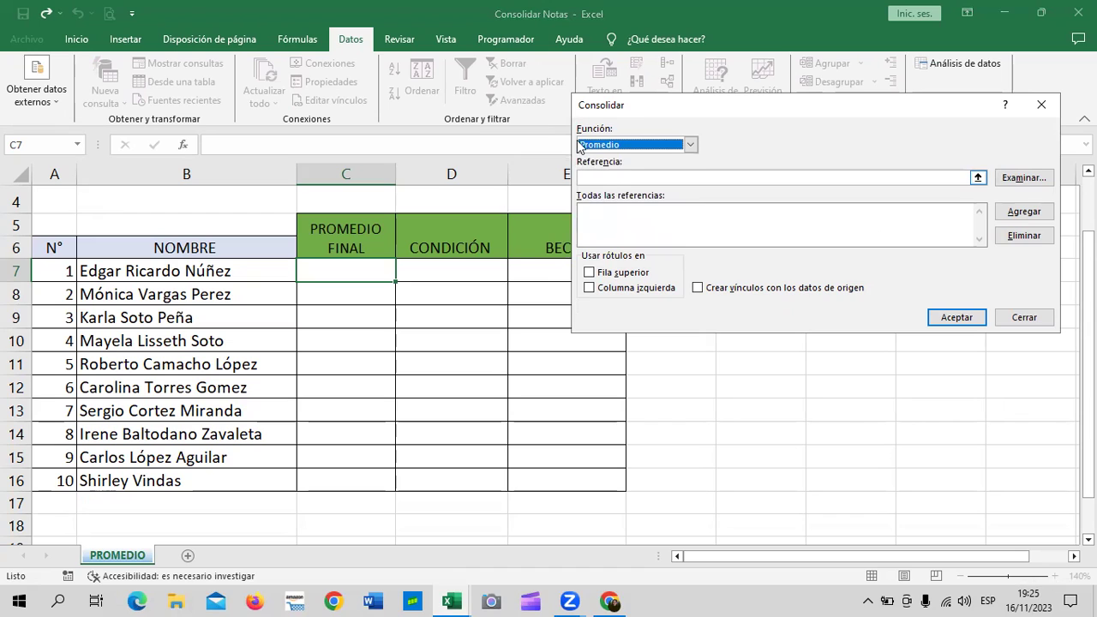
{"action": "left_click", "coordinate": [698, 289]}
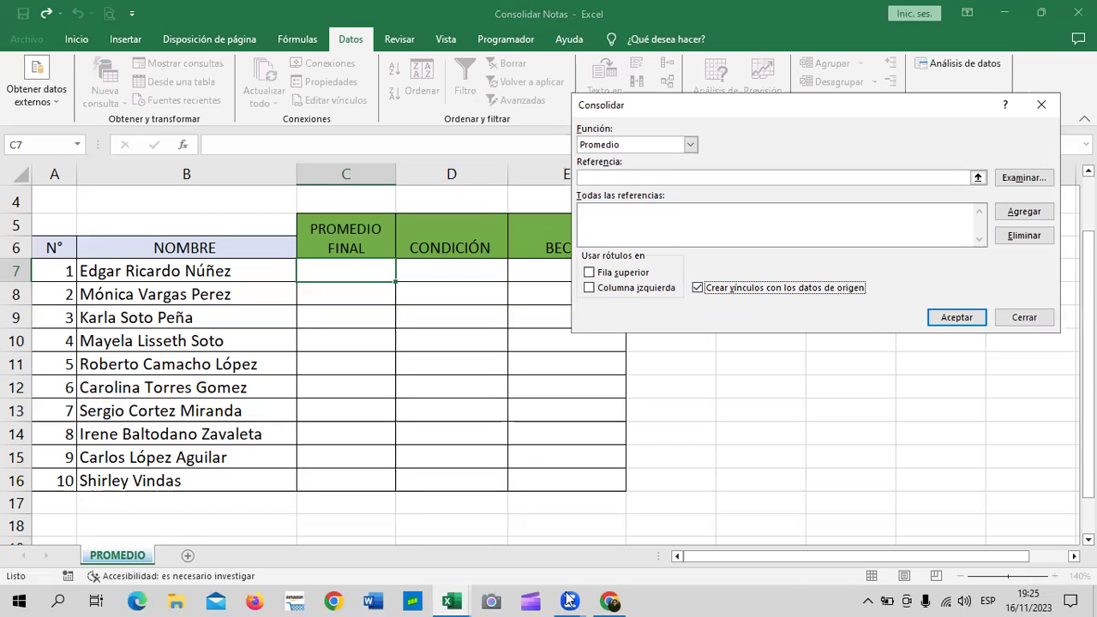
{"action": "left_click", "coordinate": [1002, 182]}
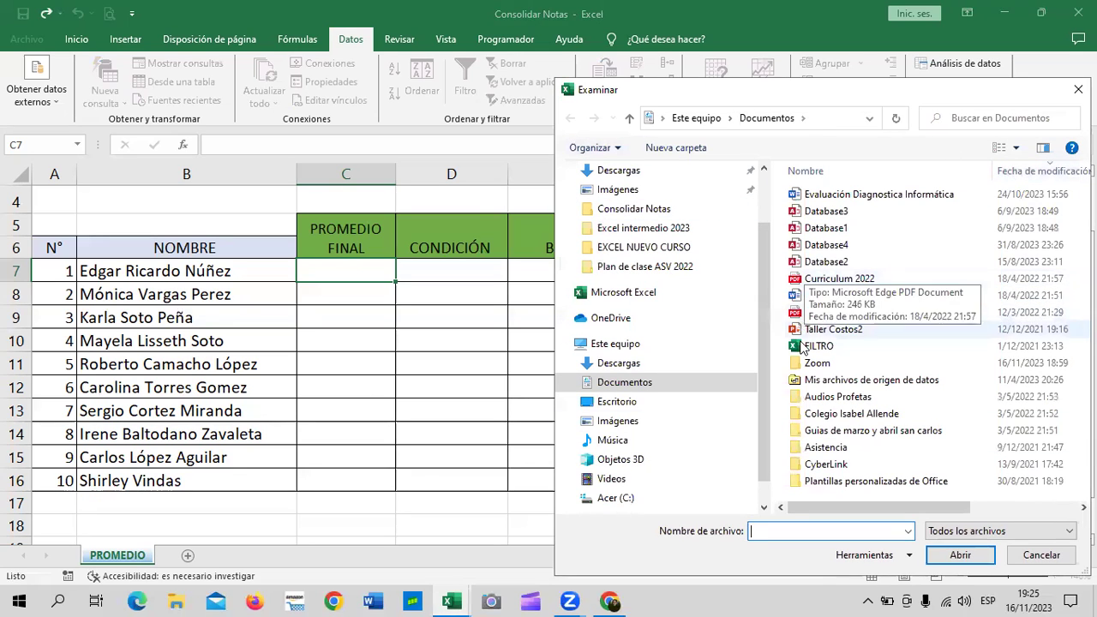
- Try consolidating with the FILTRO file, dismiss the invalid-reference errors, and reselect C7
{"action": "scroll", "coordinate": [902, 408], "scroll_direction": "right", "scroll_amount": 3}
{"action": "scroll", "coordinate": [902, 408], "scroll_direction": "left", "scroll_amount": 3}
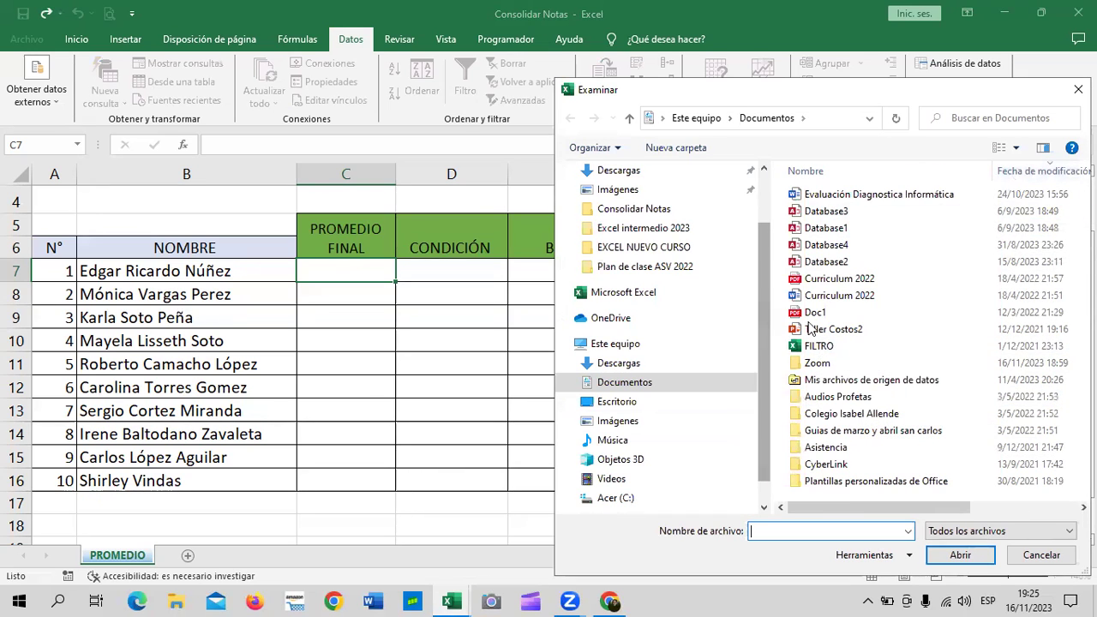
{"action": "left_click", "coordinate": [821, 346]}
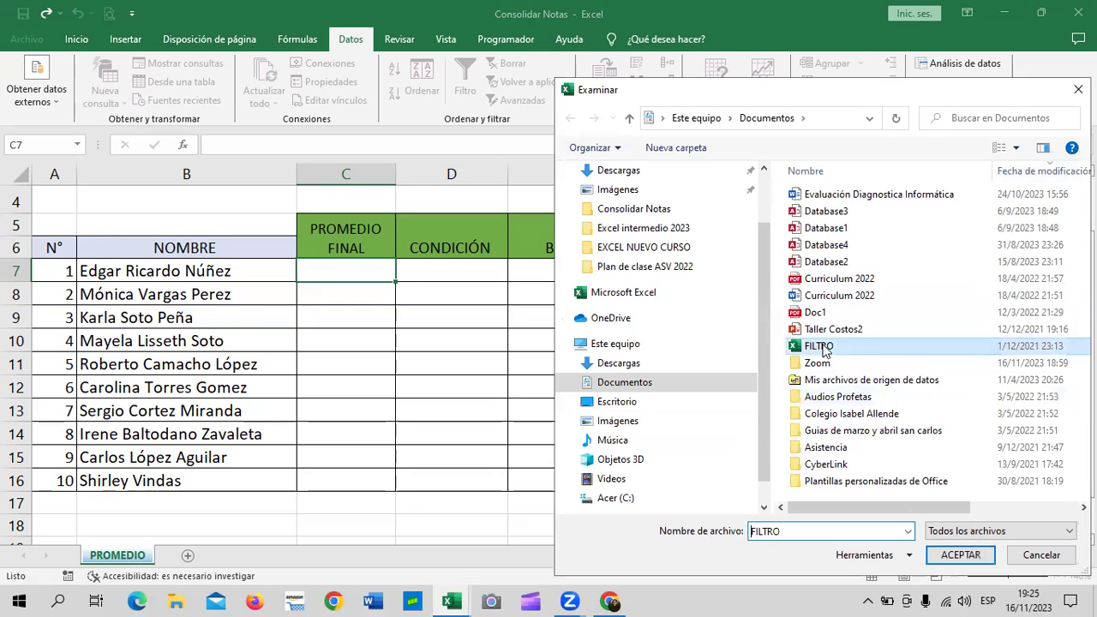
{"action": "left_click", "coordinate": [974, 554]}
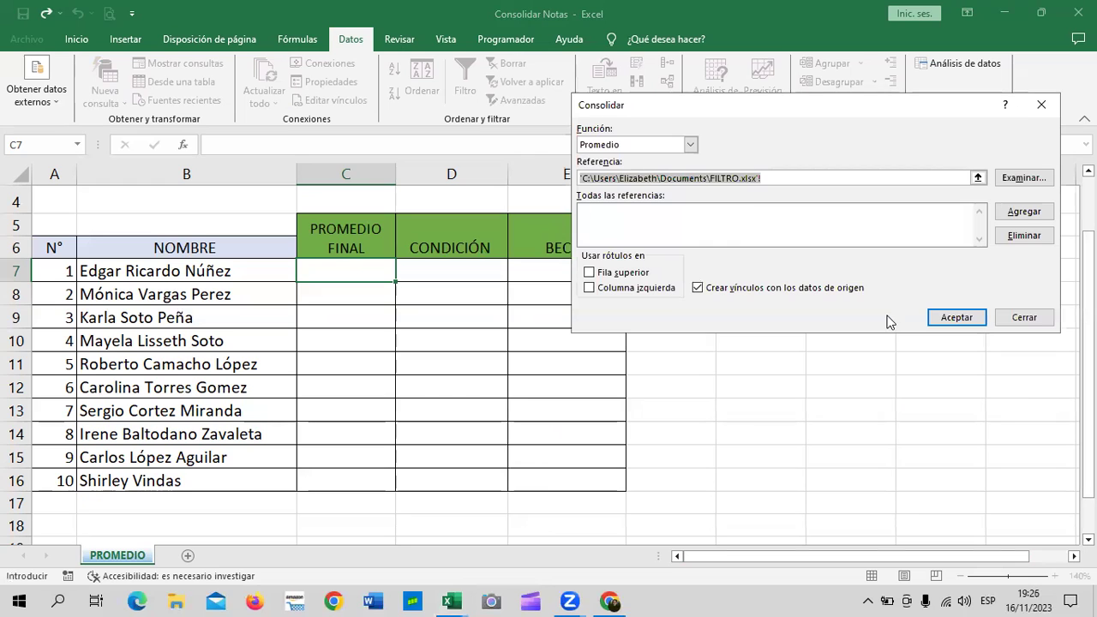
{"action": "left_click", "coordinate": [967, 315]}
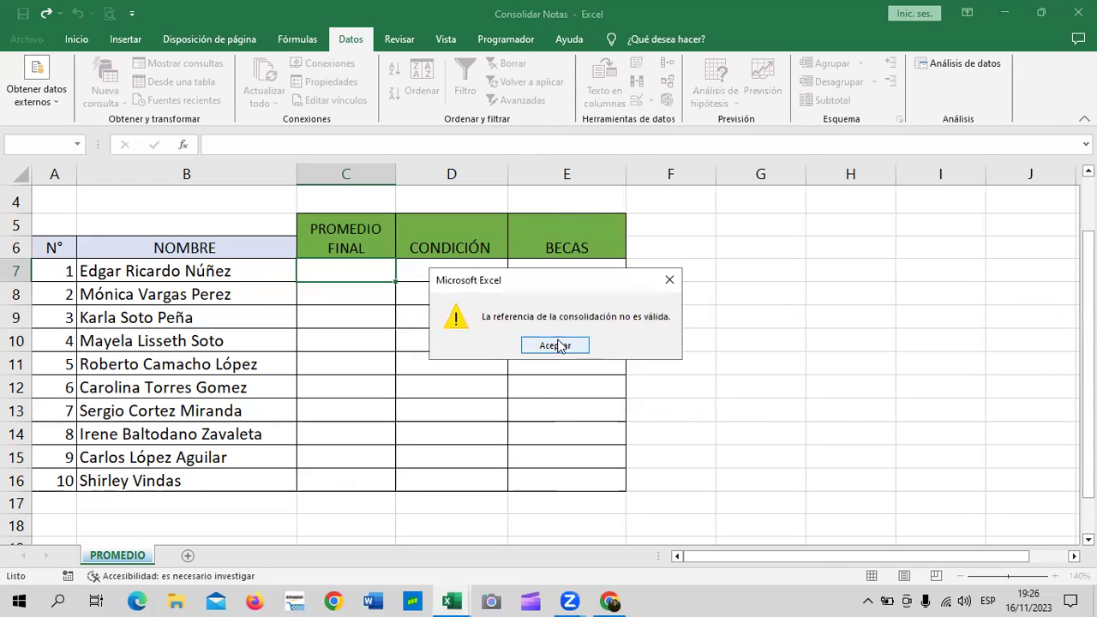
{"action": "left_click", "coordinate": [562, 345]}
{"action": "left_click", "coordinate": [560, 347]}
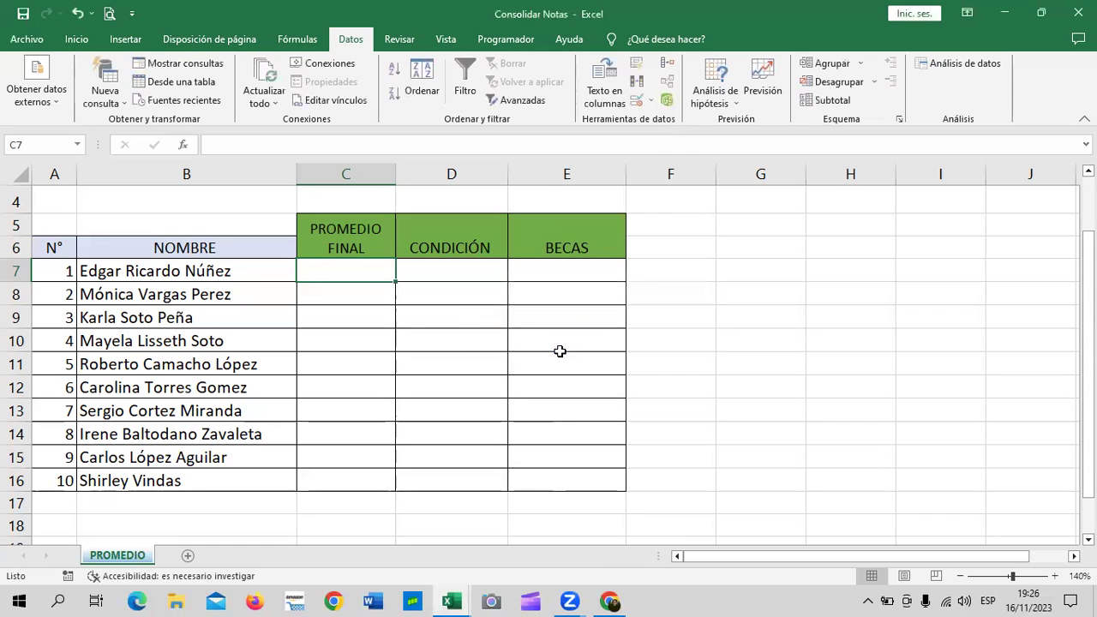
{"action": "left_click", "coordinate": [781, 388]}
{"action": "left_click", "coordinate": [368, 266]}
- Add WINDOWS!$E$7 from Windows.xlsx as a Promedio consolidation reference, then clear the Referencia box
{"action": "left_click", "coordinate": [667, 65]}
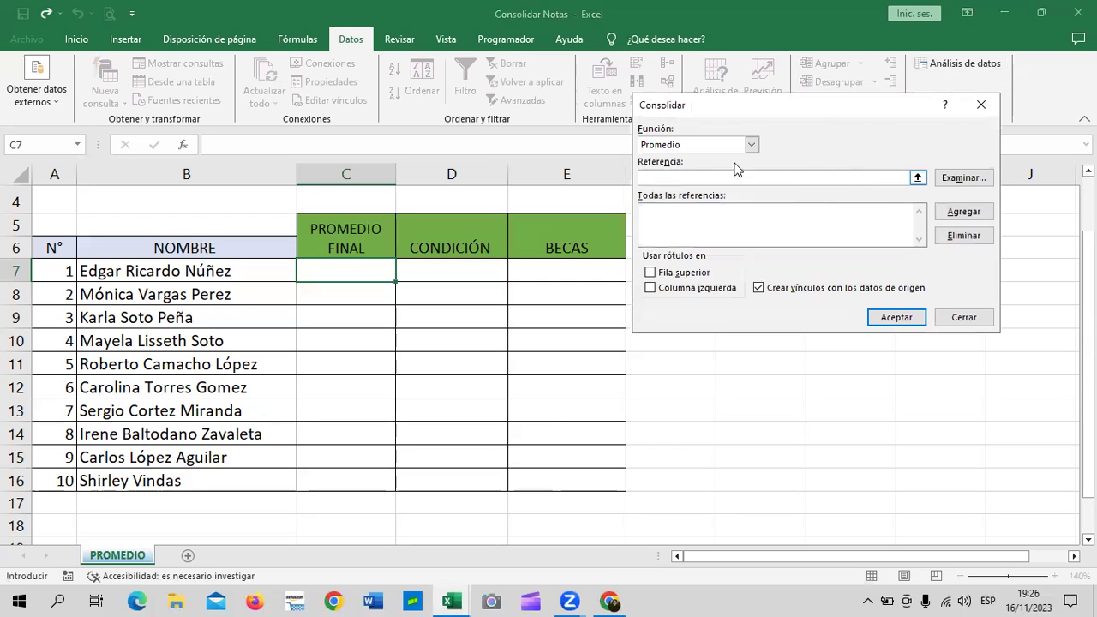
{"action": "left_click", "coordinate": [917, 177]}
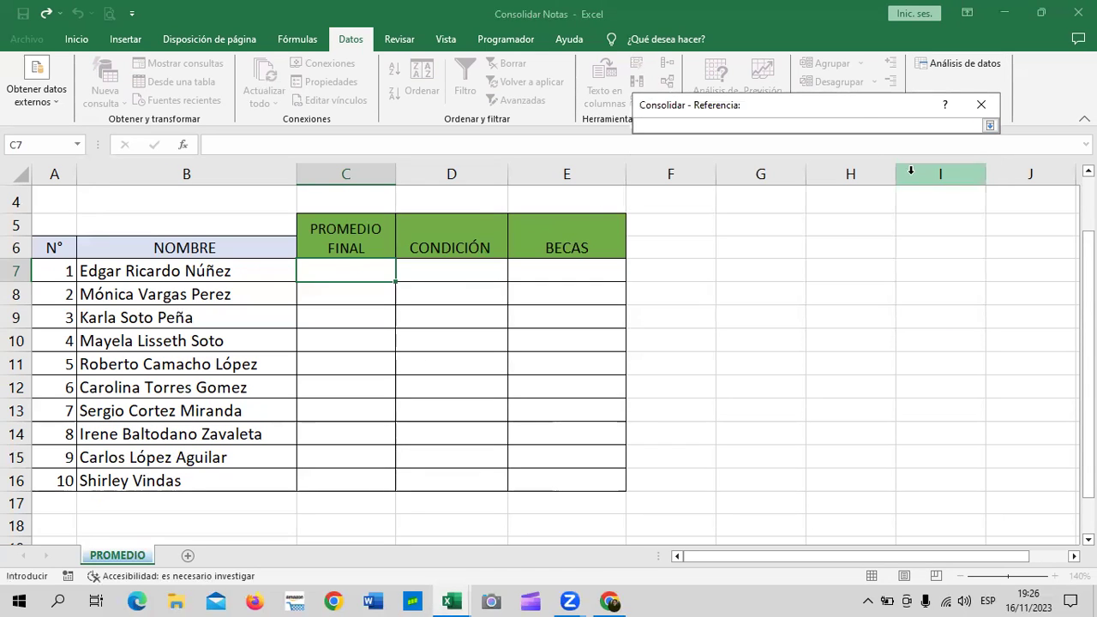
{"action": "left_click_drag", "start_coordinate": [852, 114], "coordinate": [842, 150]}
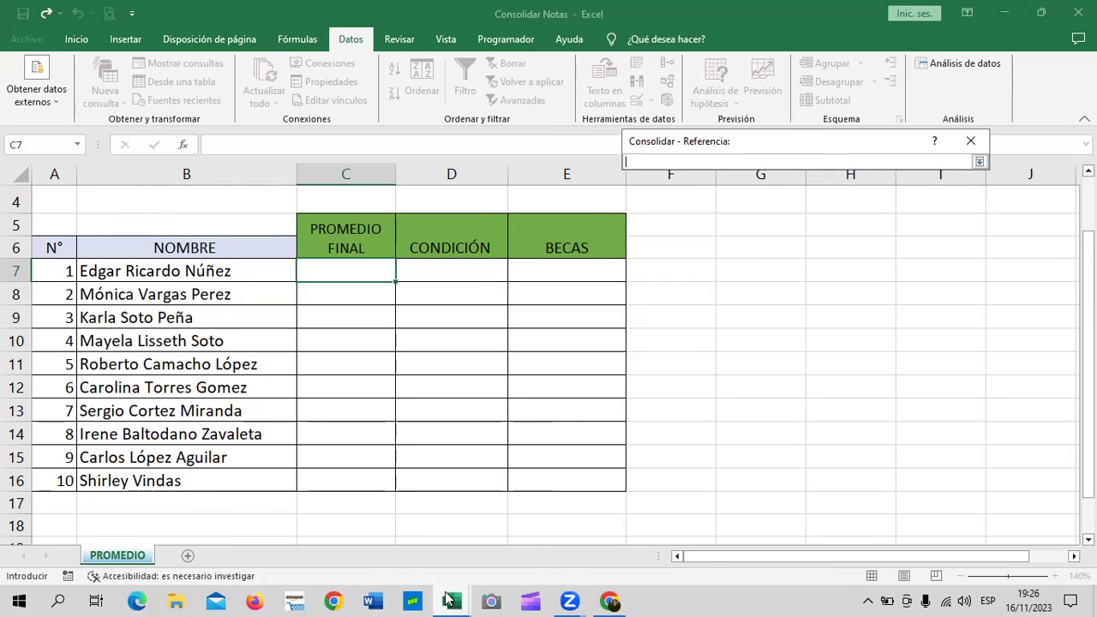
{"action": "mouse_move", "coordinate": [448, 599]}
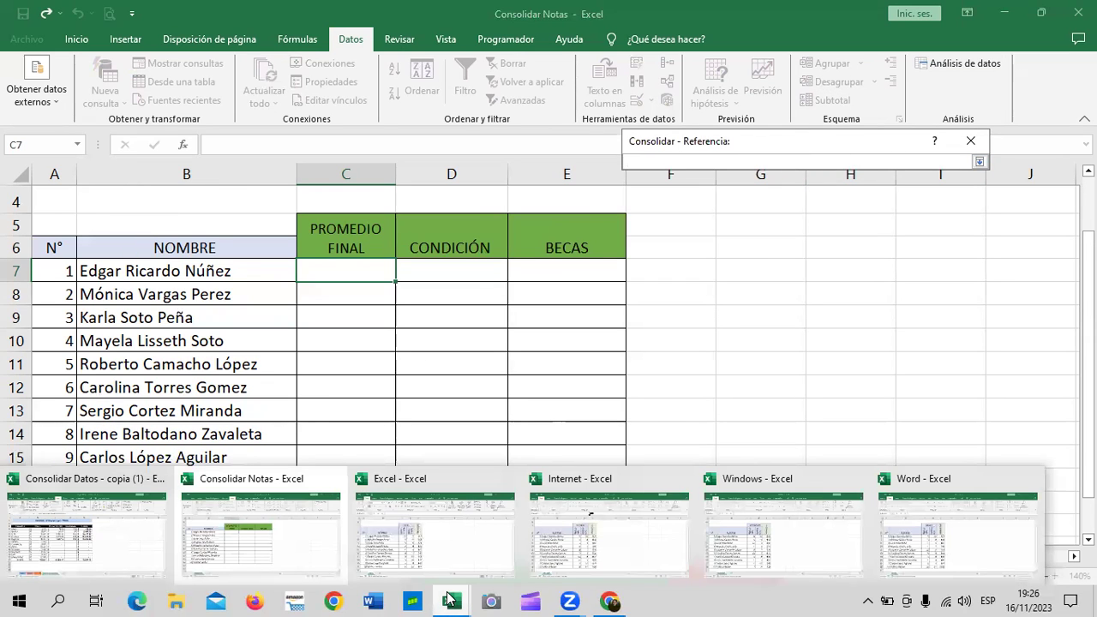
{"action": "left_click", "coordinate": [815, 559]}
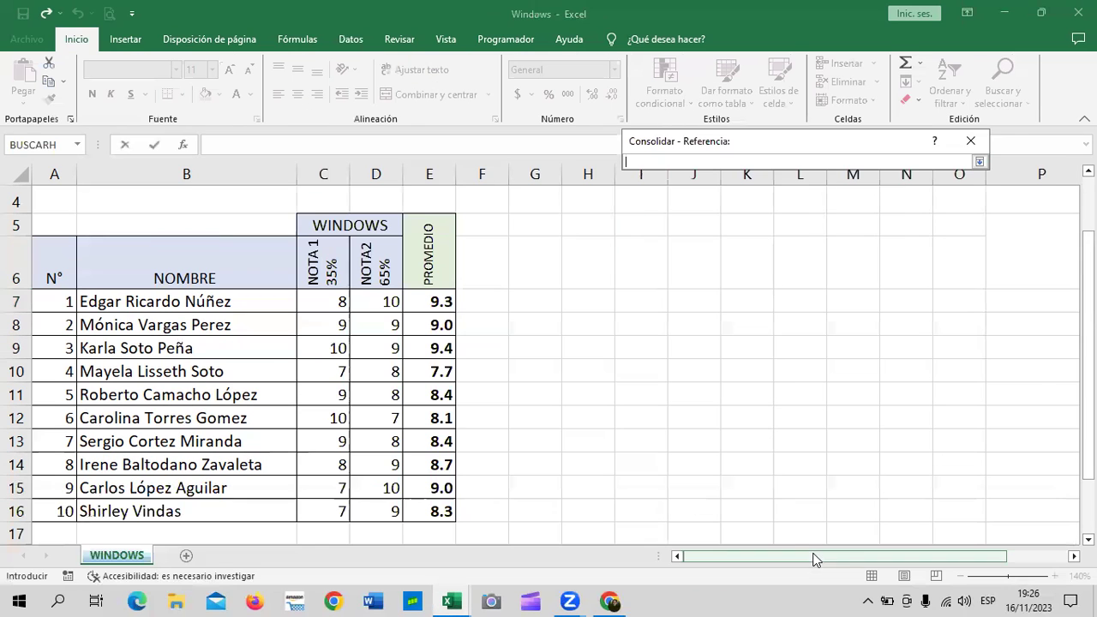
{"action": "left_click", "coordinate": [431, 302]}
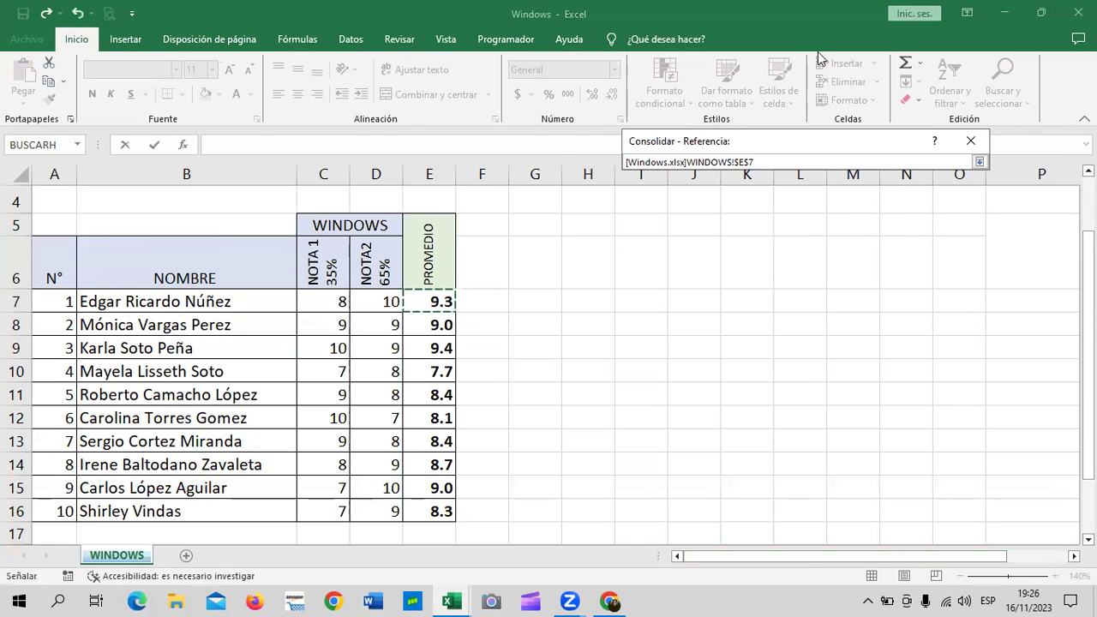
{"action": "left_click", "coordinate": [979, 161]}
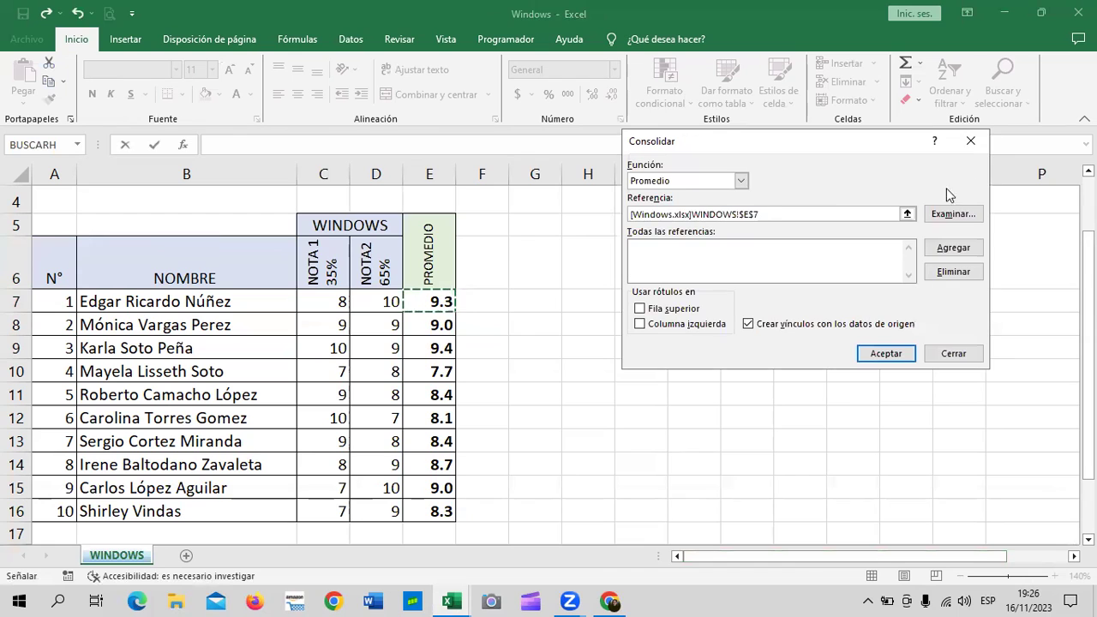
{"action": "left_click", "coordinate": [943, 248]}
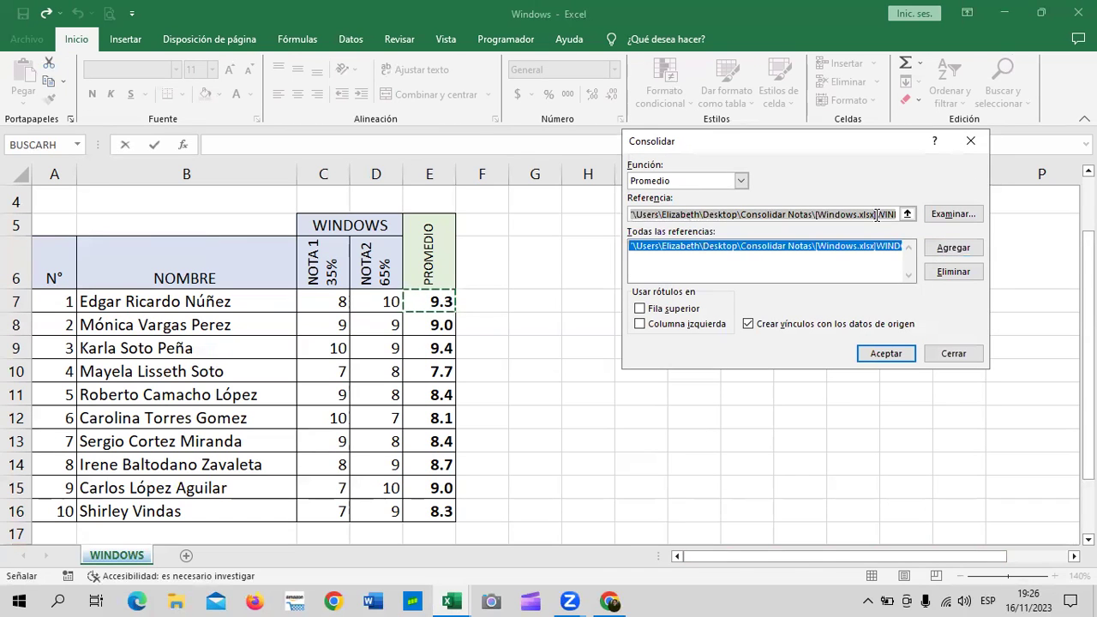
{"action": "left_click", "coordinate": [876, 214]}
{"action": "key", "text": "Delete"}
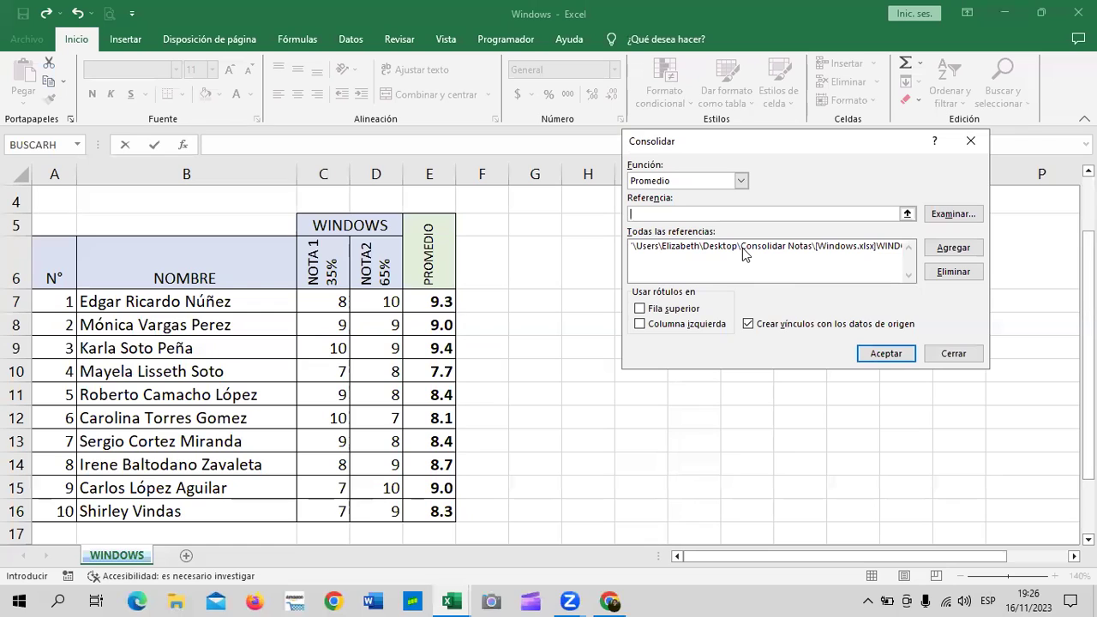
{"action": "left_click", "coordinate": [908, 213]}
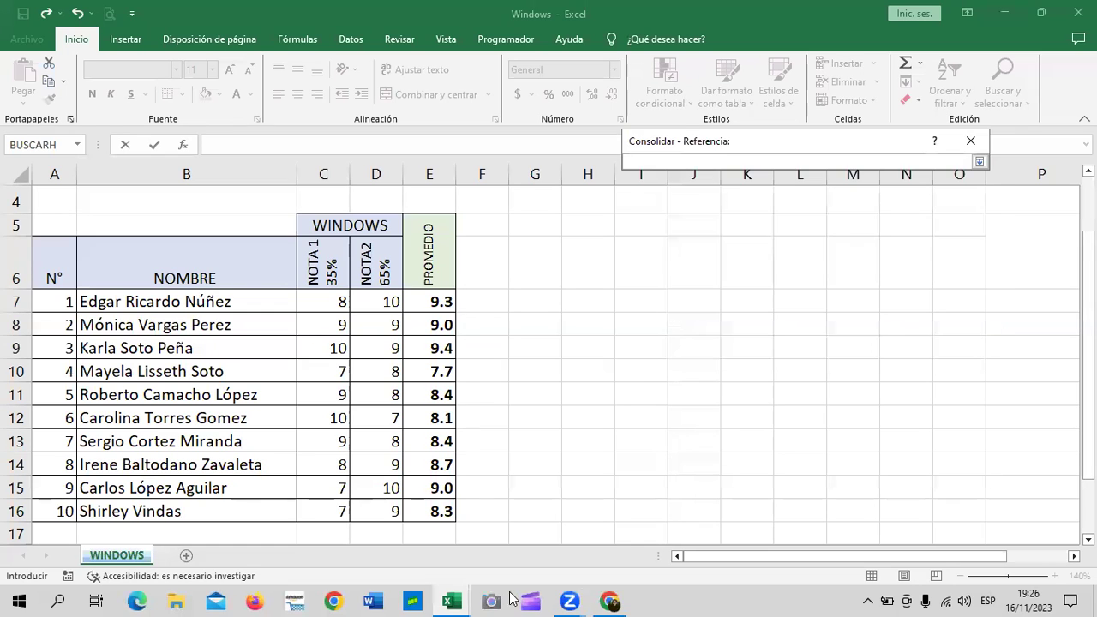
- Add the INTERNET workbook's cell E7 to the Consolidar reference list
{"action": "mouse_move", "coordinate": [451, 600]}
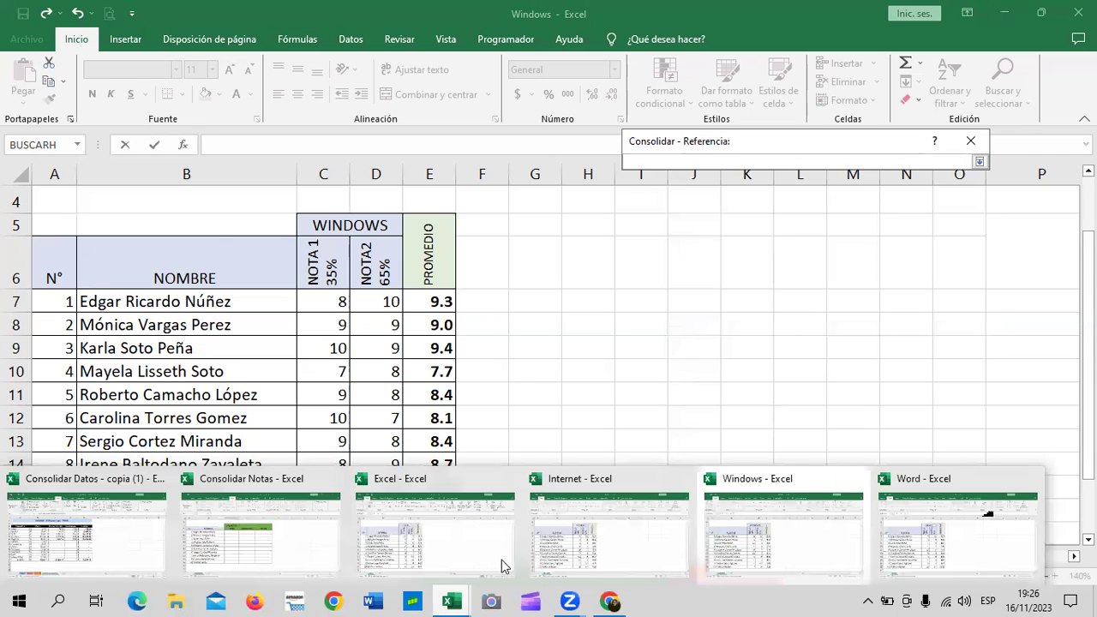
{"action": "left_click", "coordinate": [636, 542]}
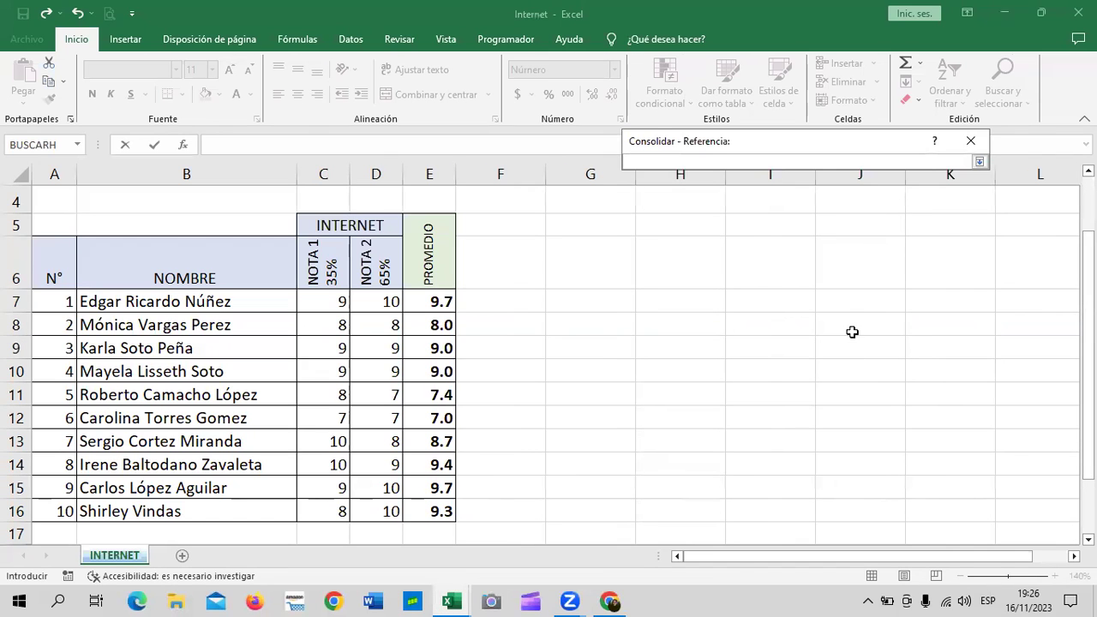
{"action": "left_click", "coordinate": [438, 301]}
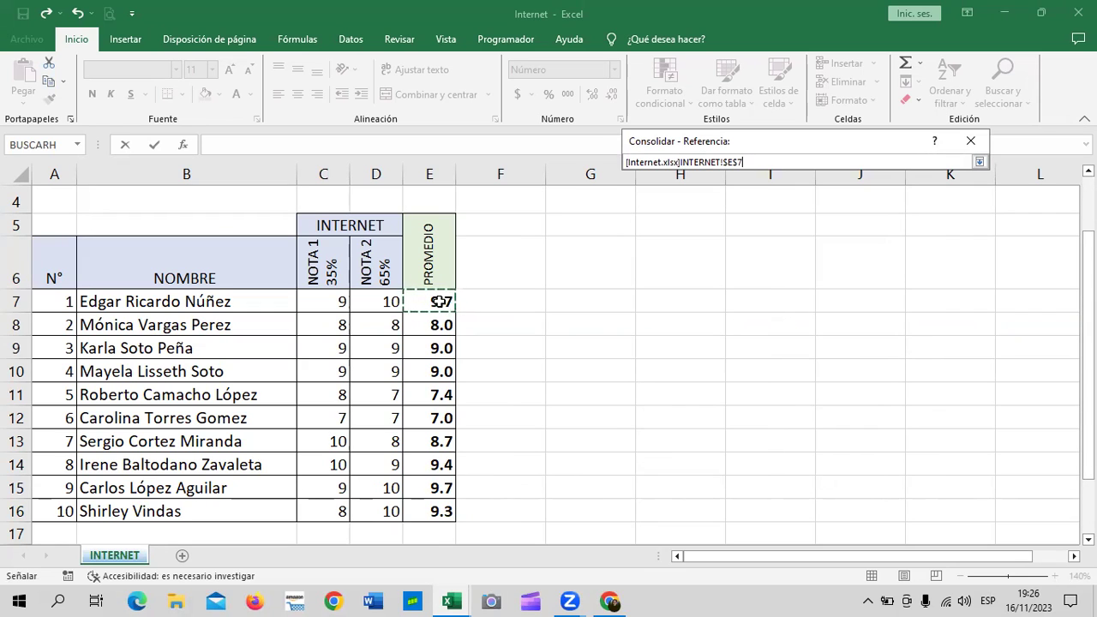
{"action": "left_click", "coordinate": [979, 162]}
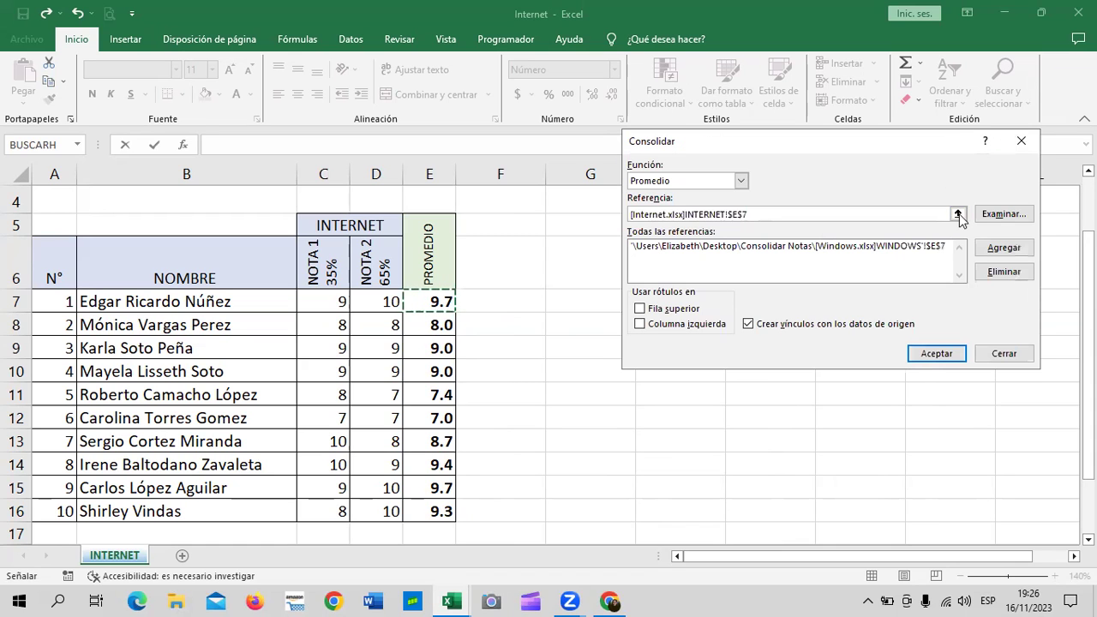
{"action": "left_click", "coordinate": [1012, 248]}
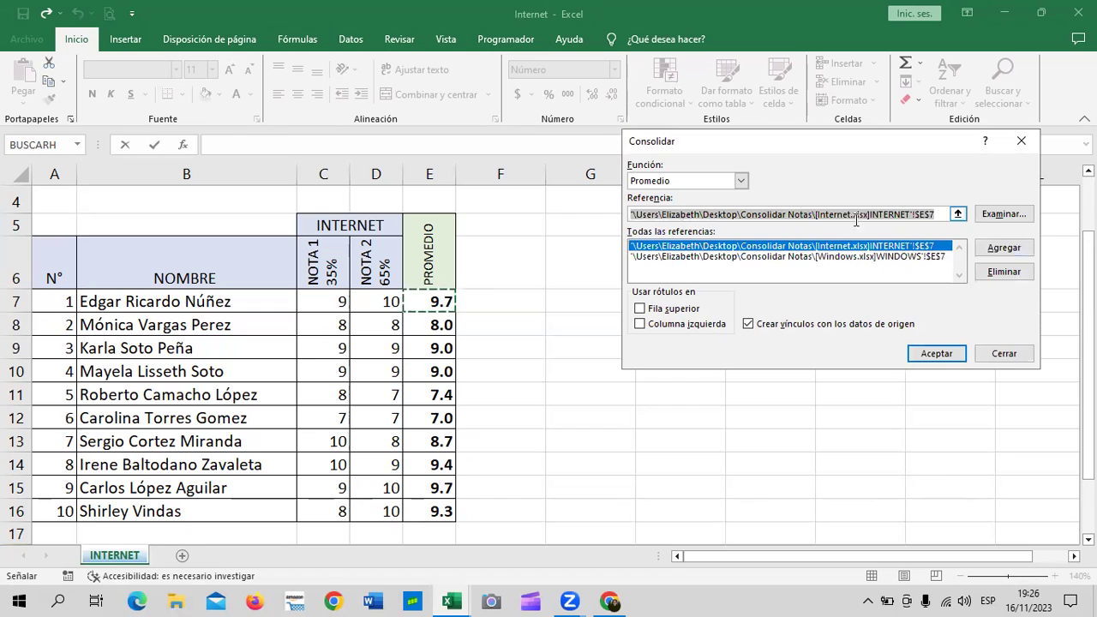
{"action": "key", "text": "Delete"}
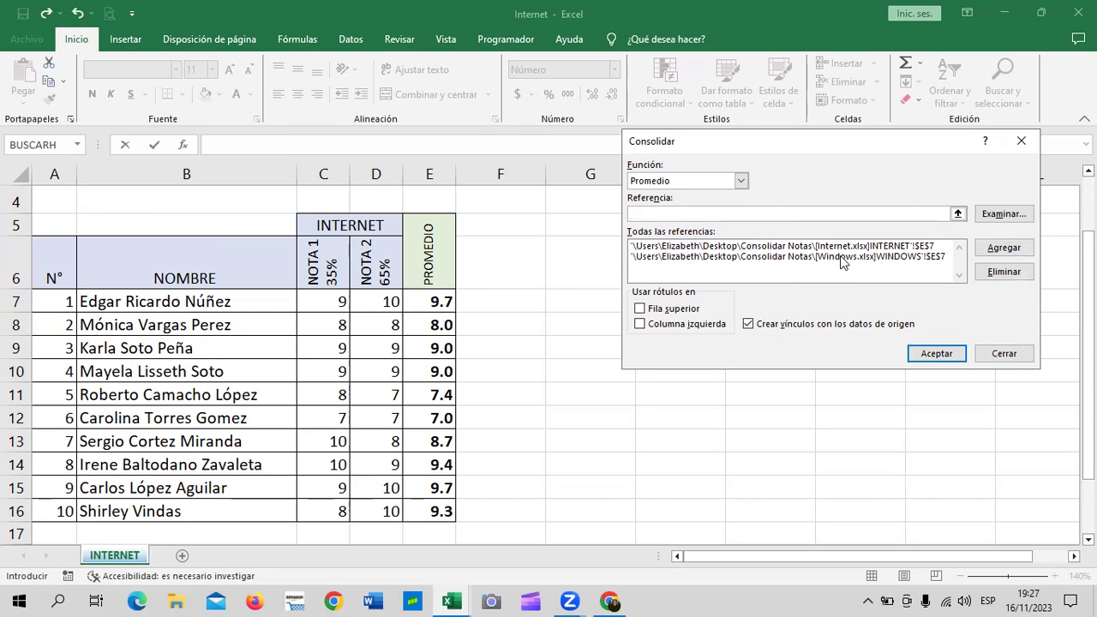
{"action": "left_click", "coordinate": [958, 213]}
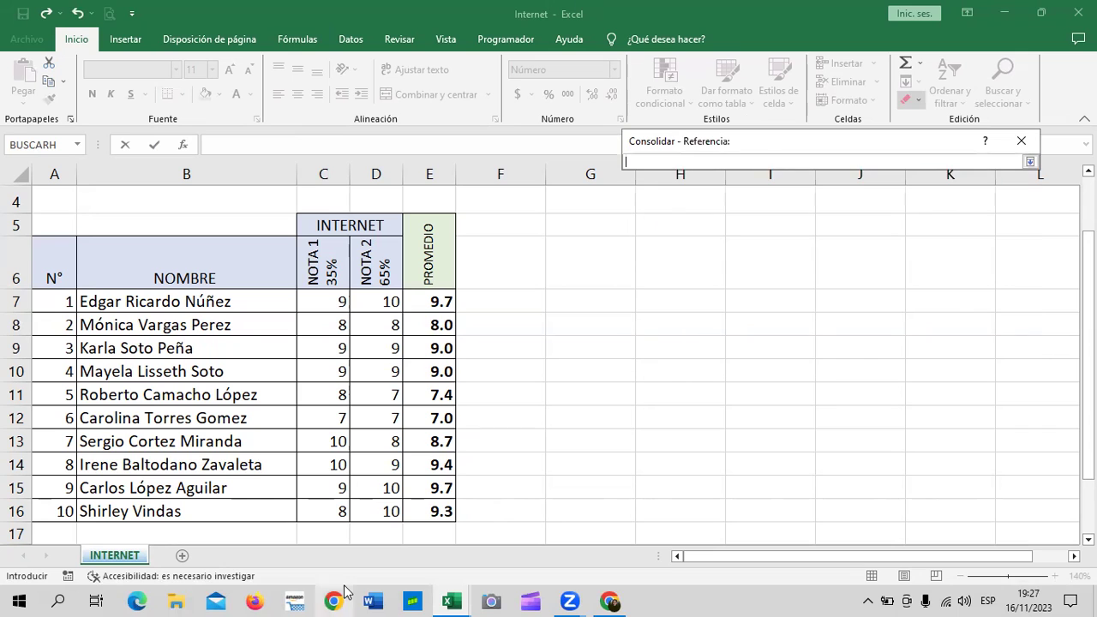
- Add the WORD workbook's cell E7 to the reference list
{"action": "mouse_move", "coordinate": [453, 600]}
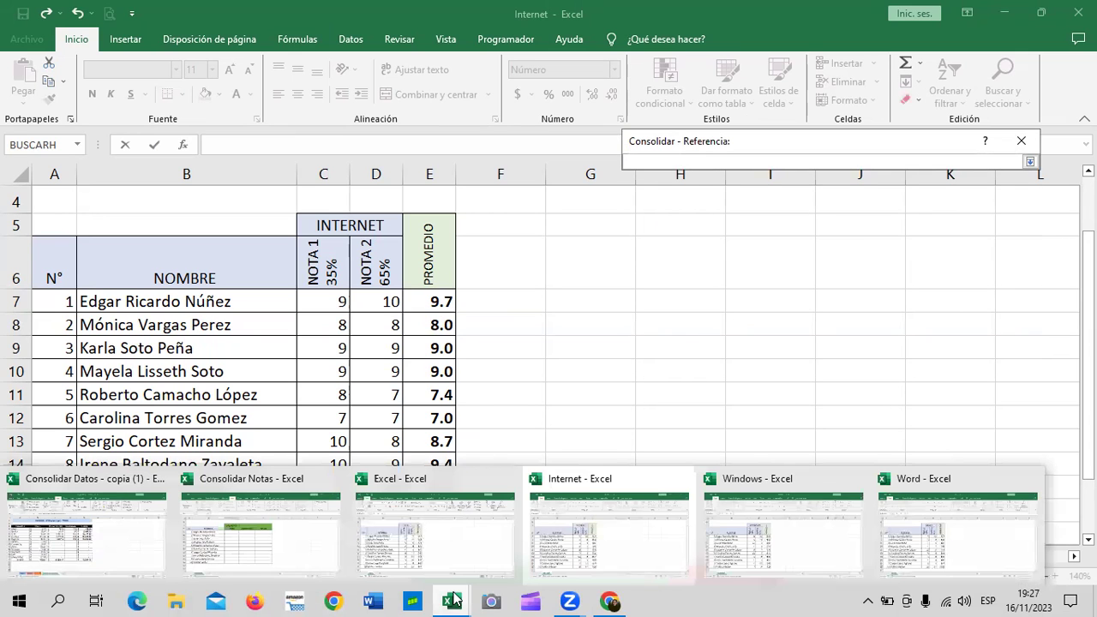
{"action": "left_click", "coordinate": [967, 542]}
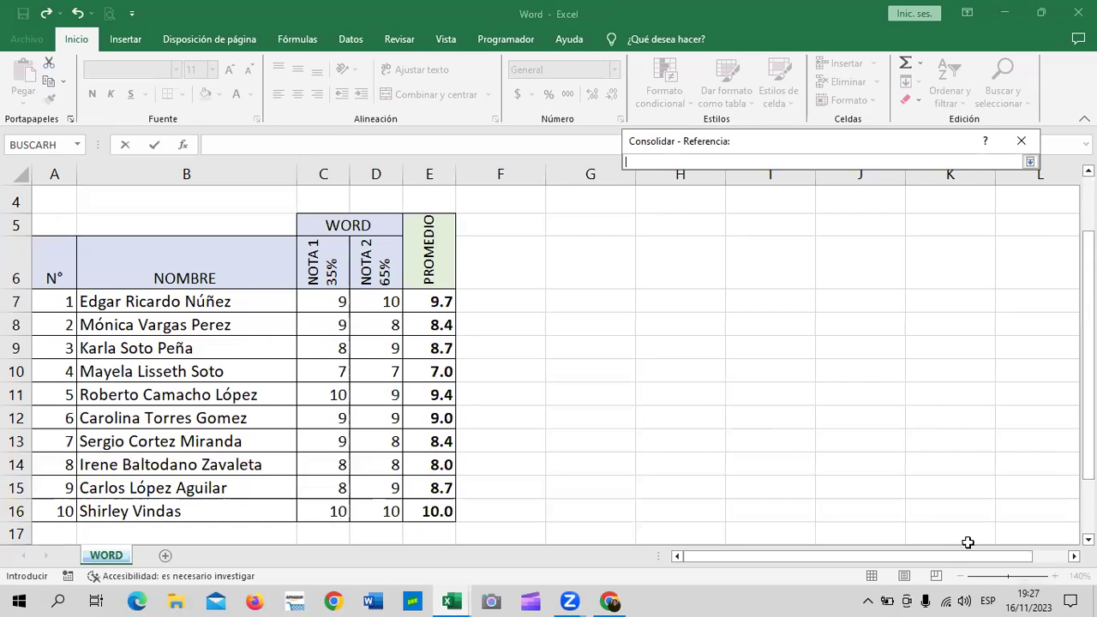
{"action": "left_click", "coordinate": [435, 301]}
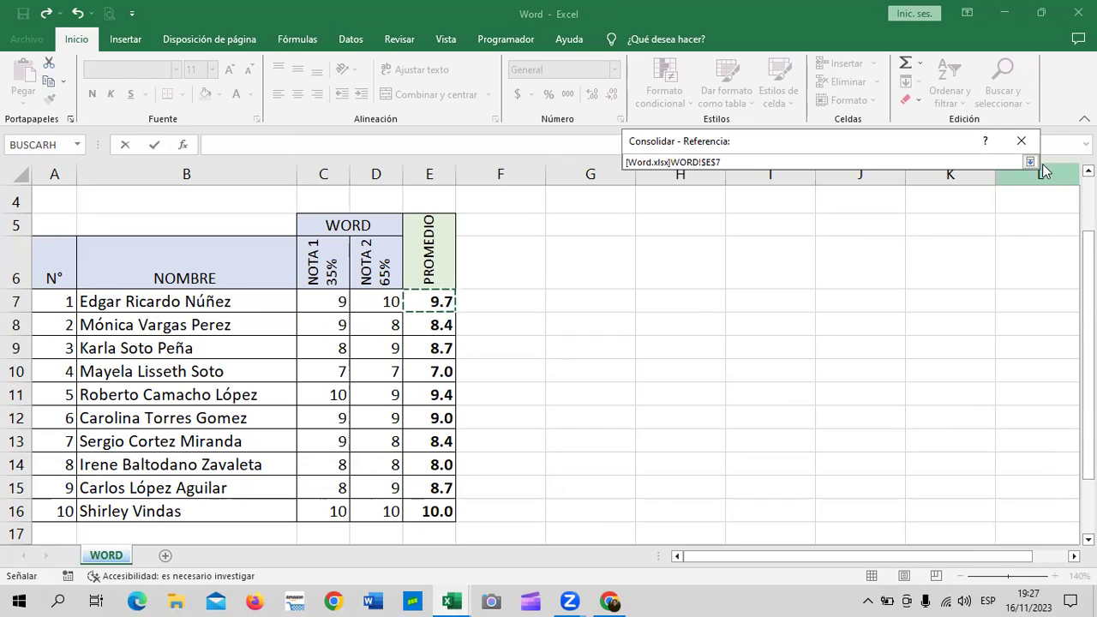
{"action": "left_click", "coordinate": [1029, 162]}
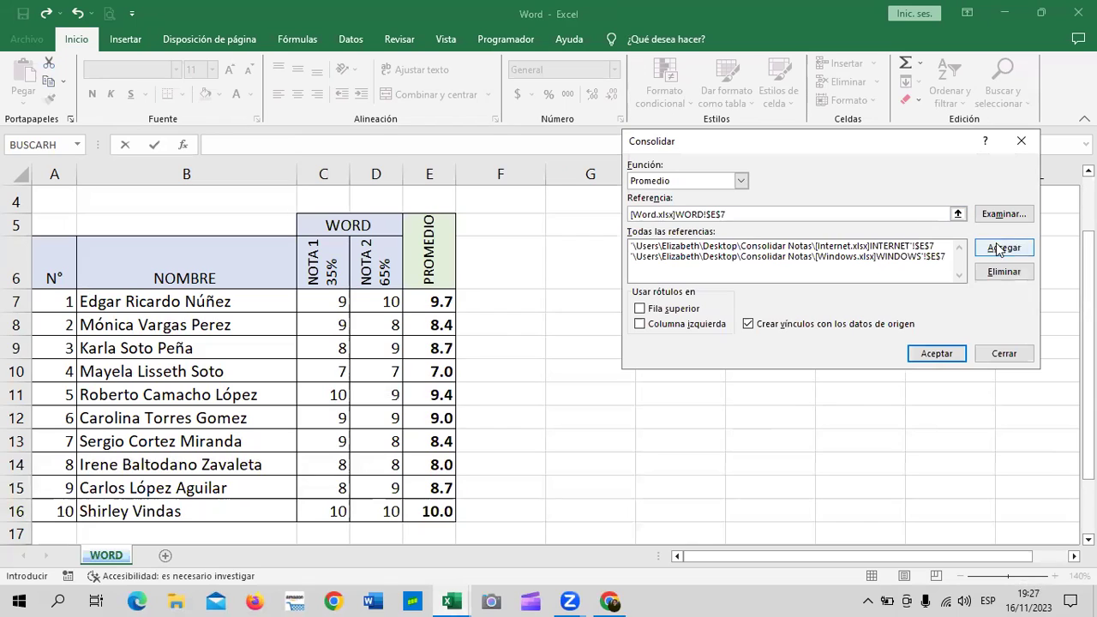
{"action": "left_click", "coordinate": [999, 247]}
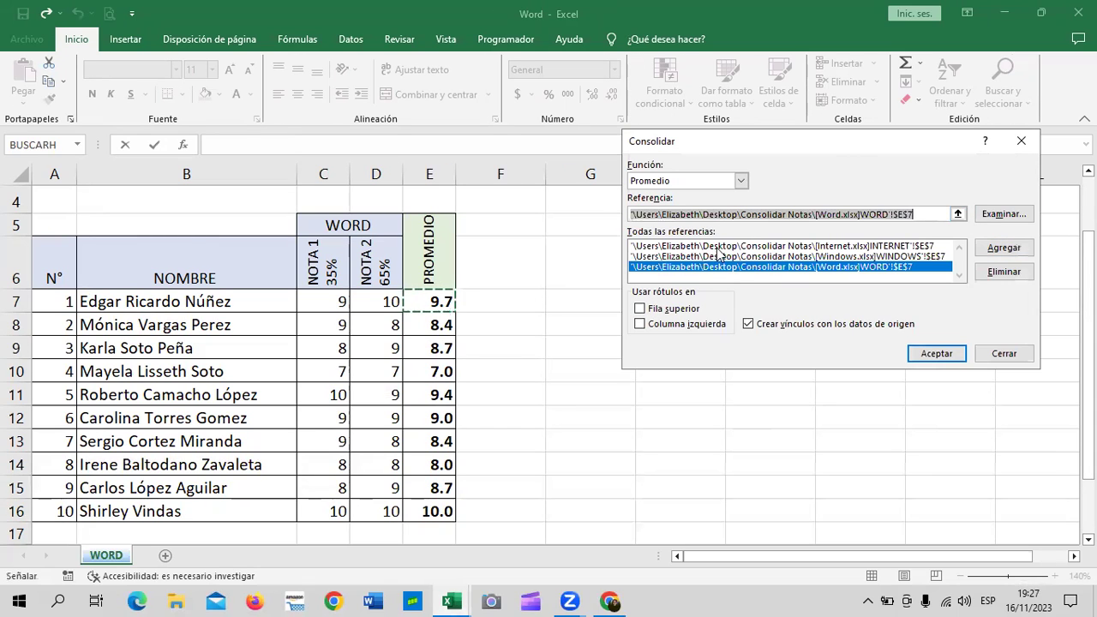
{"action": "key", "text": "Delete"}
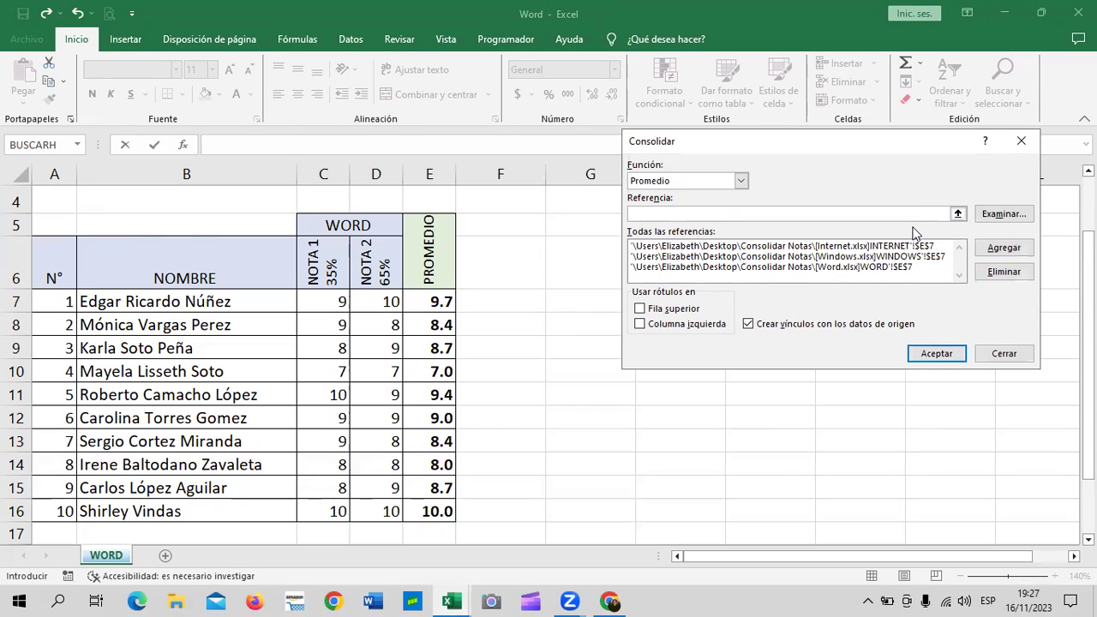
{"action": "left_click", "coordinate": [958, 213]}
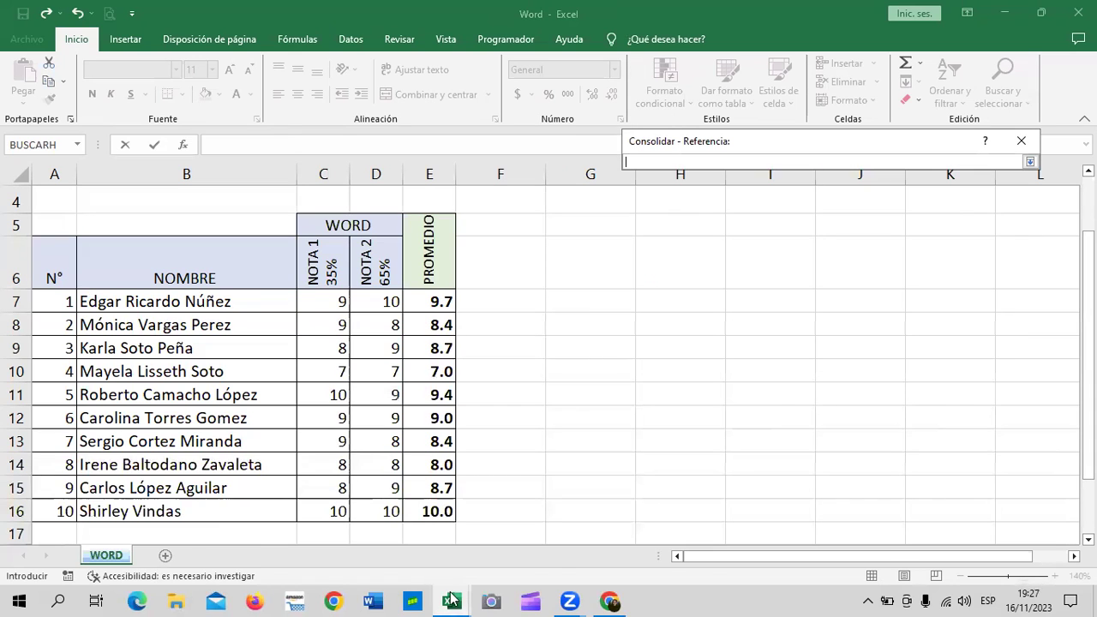
- Add the EXCEL workbook's cell E7 and run the Promedio consolidation with links to source data
{"action": "mouse_move", "coordinate": [452, 599]}
{"action": "left_click", "coordinate": [424, 541]}
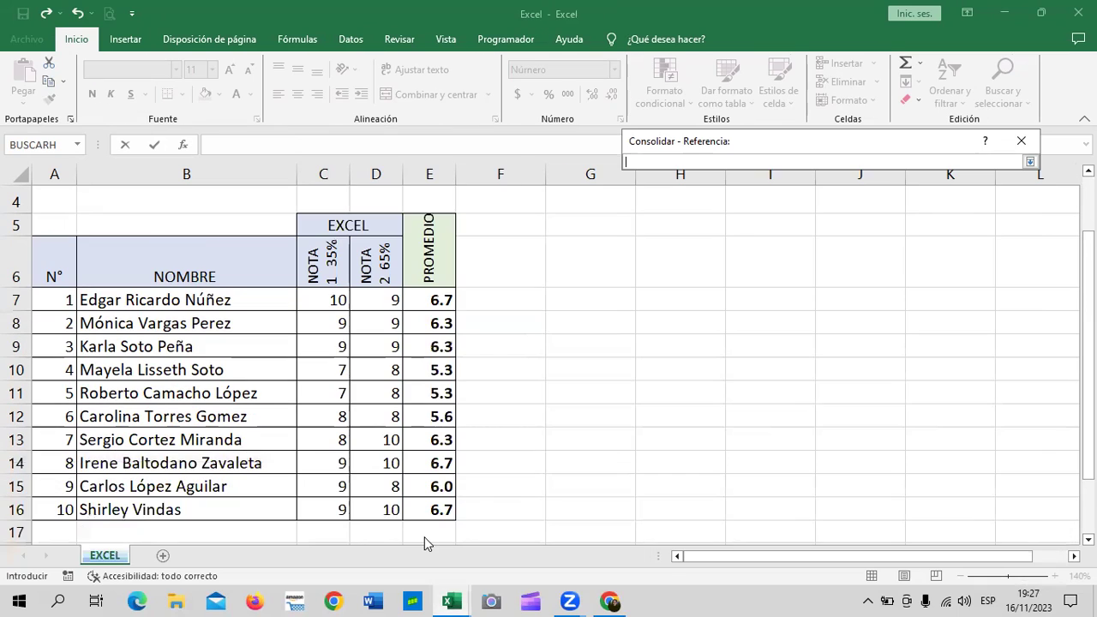
{"action": "left_click", "coordinate": [433, 299]}
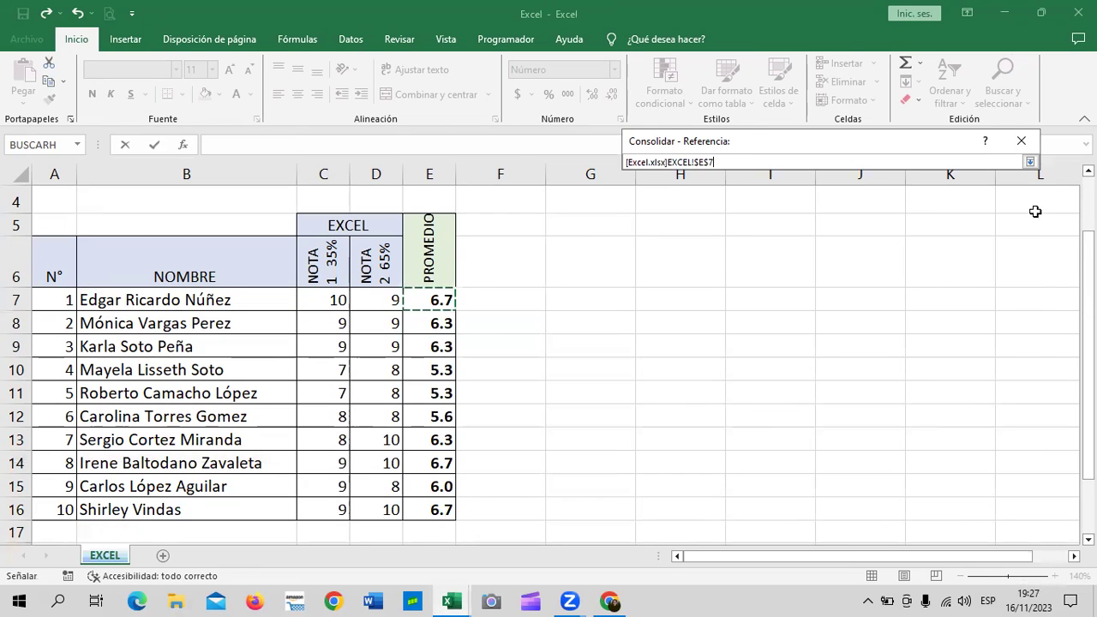
{"action": "left_click", "coordinate": [1029, 162]}
{"action": "left_click", "coordinate": [992, 255]}
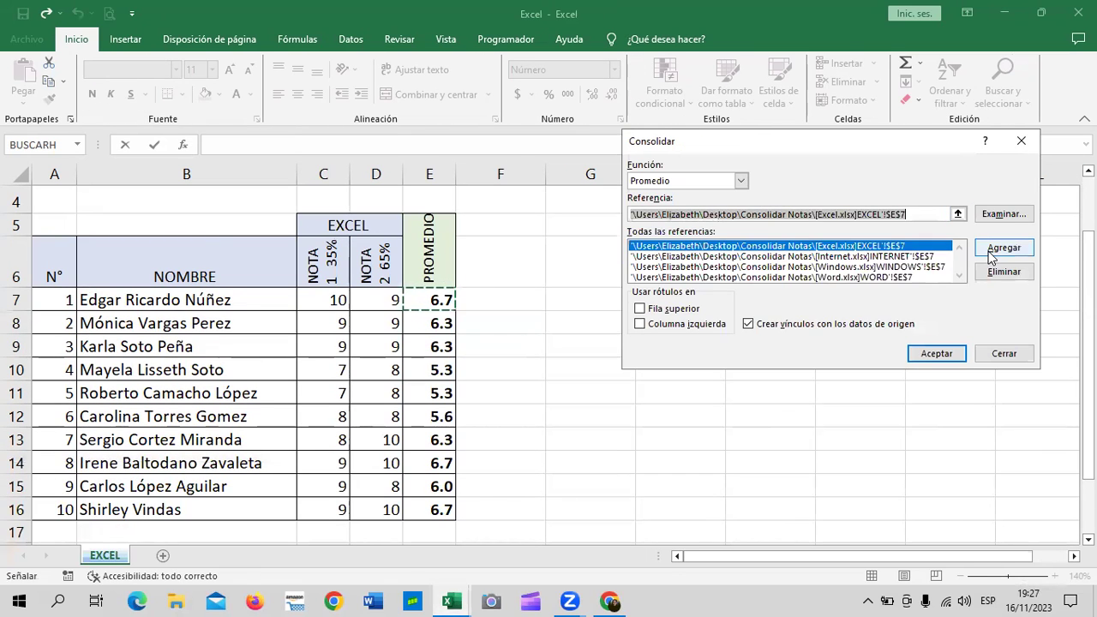
{"action": "left_click", "coordinate": [926, 352]}
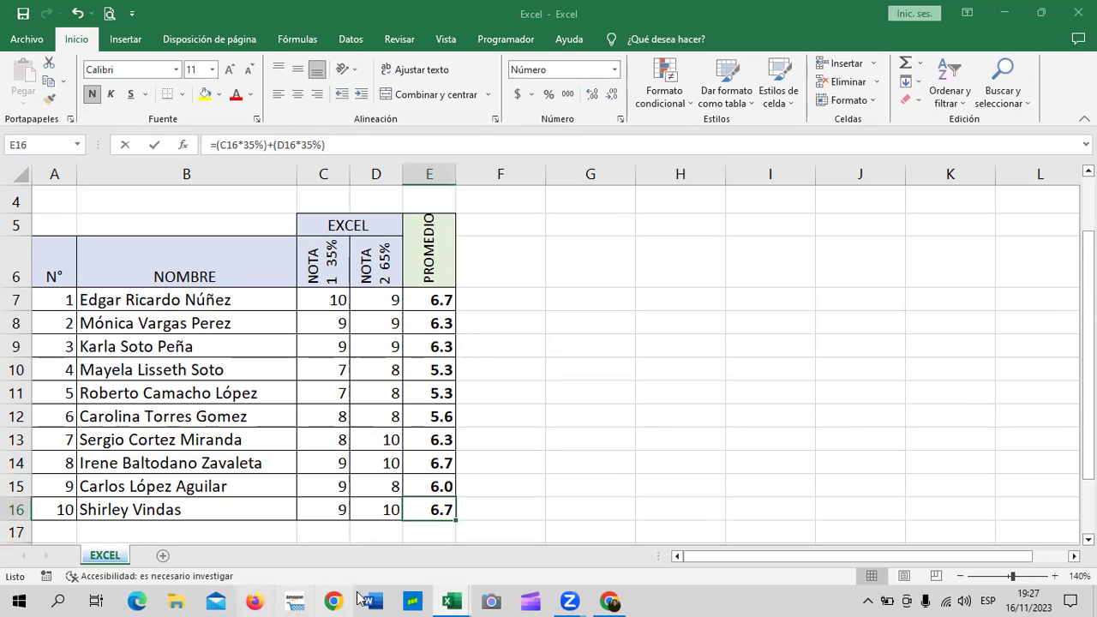
- Bring Consolidar Notas to the front and select row 11 holding the consolidated 8.8
{"action": "mouse_move", "coordinate": [451, 600]}
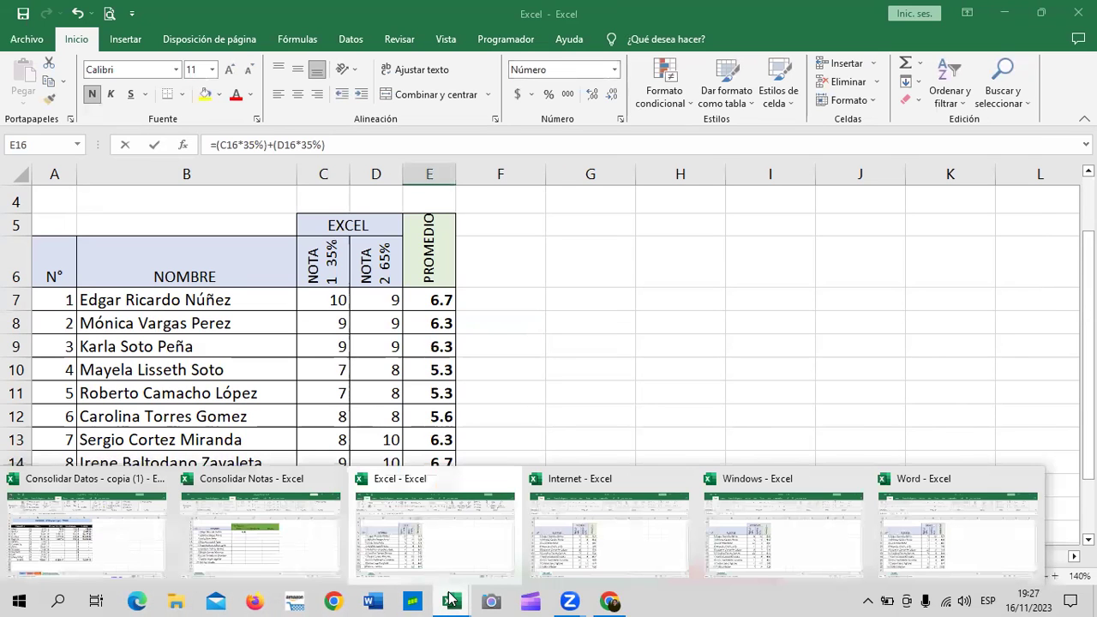
{"action": "left_click", "coordinate": [261, 557]}
{"action": "left_click", "coordinate": [756, 271]}
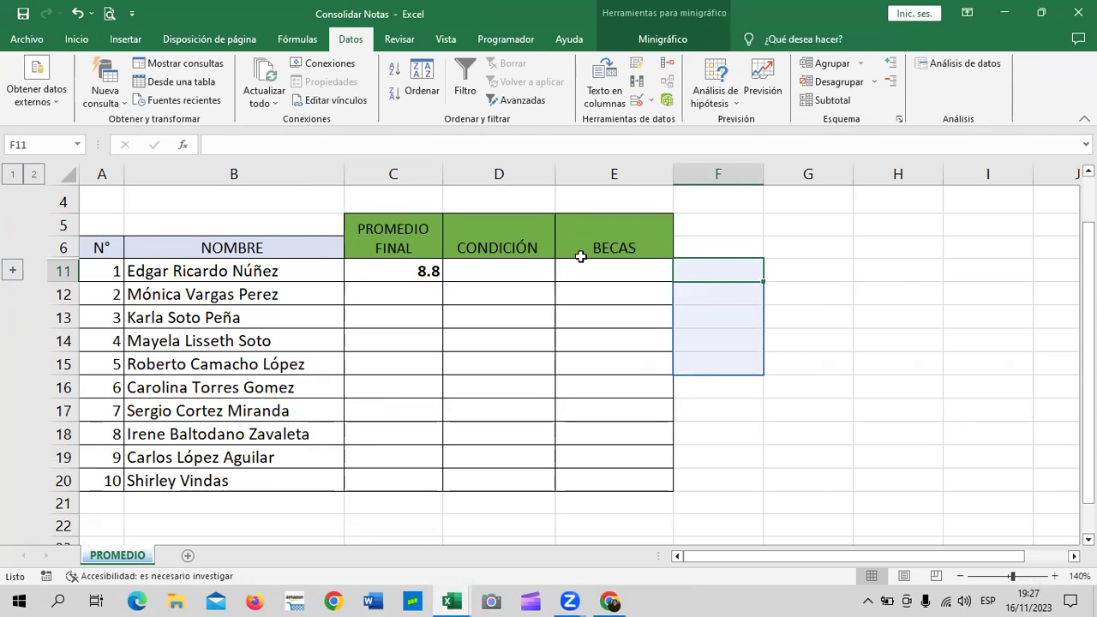
{"action": "left_click", "coordinate": [866, 297]}
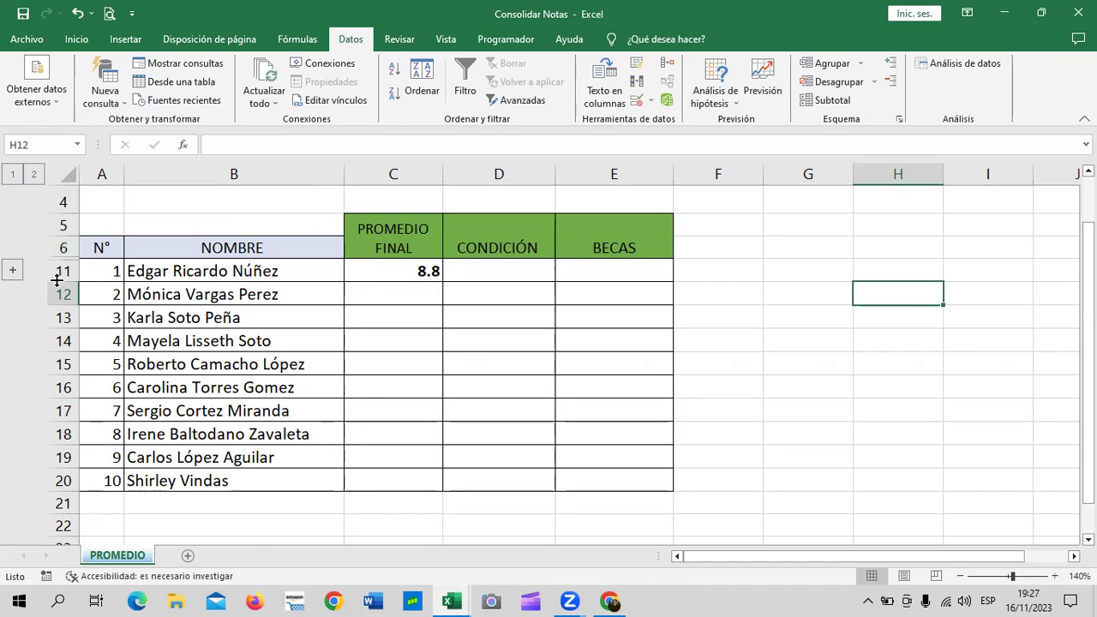
{"action": "left_click", "coordinate": [62, 270]}
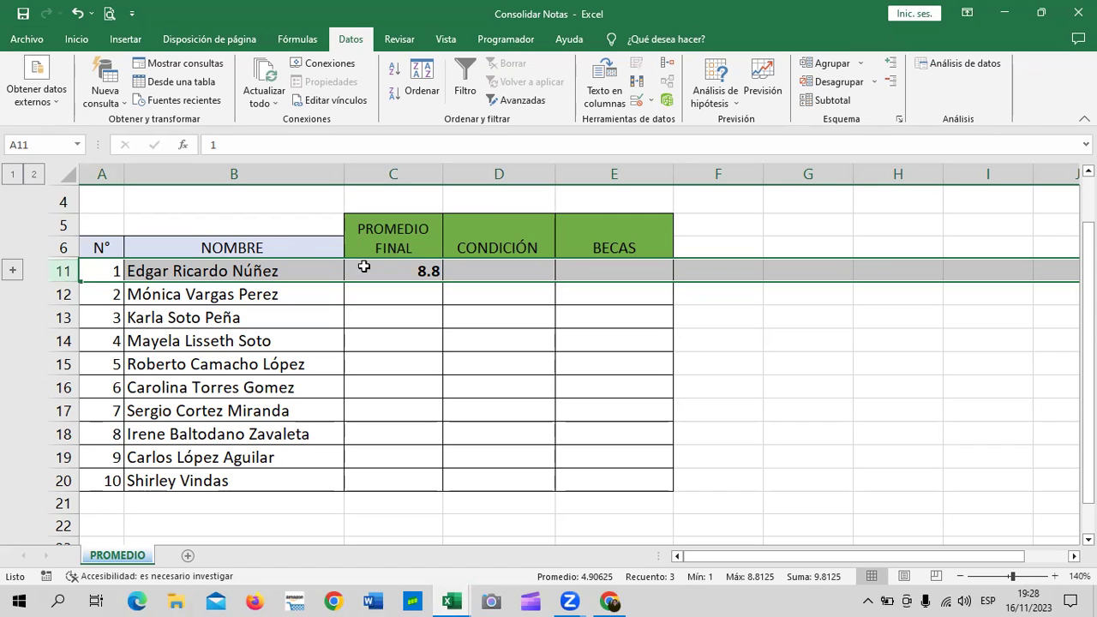
{"action": "left_click", "coordinate": [13, 272]}
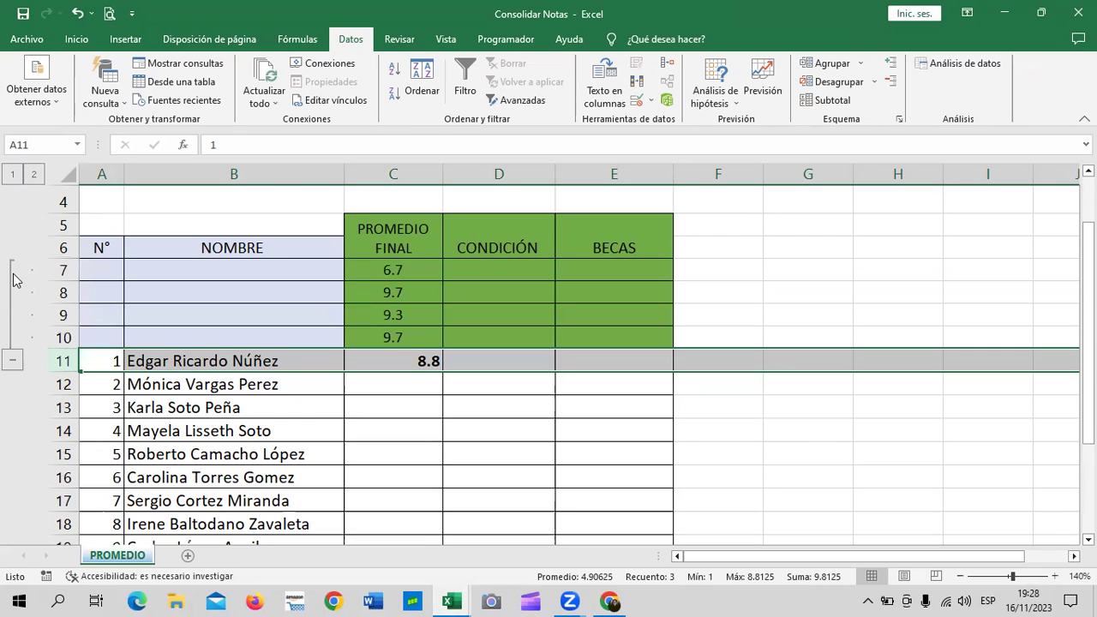
{"action": "left_click", "coordinate": [13, 360]}
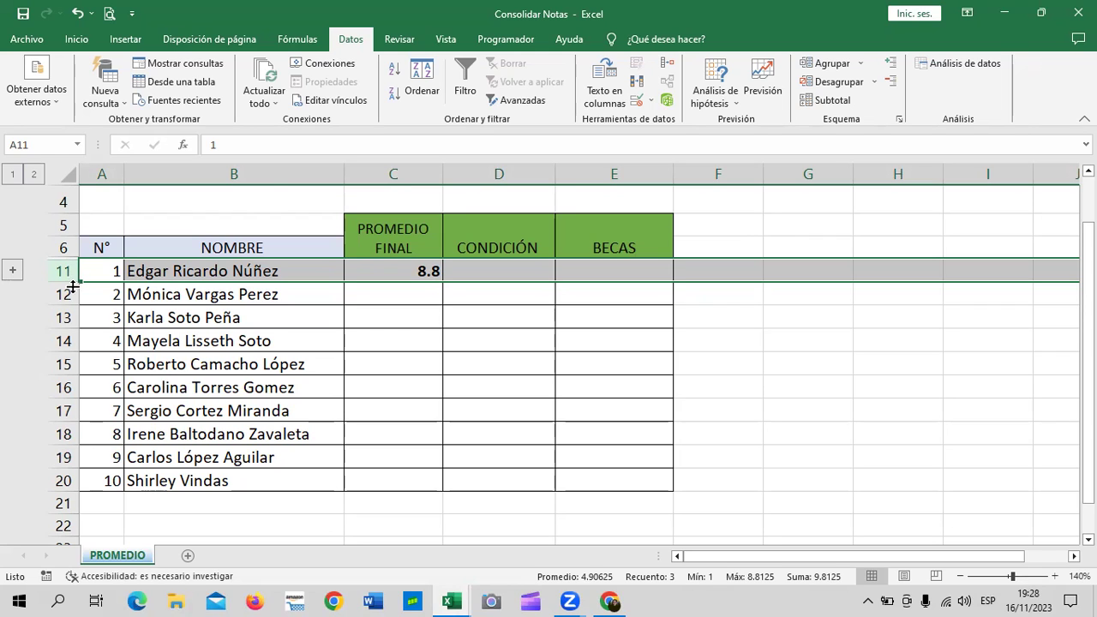
{"action": "left_click", "coordinate": [13, 271]}
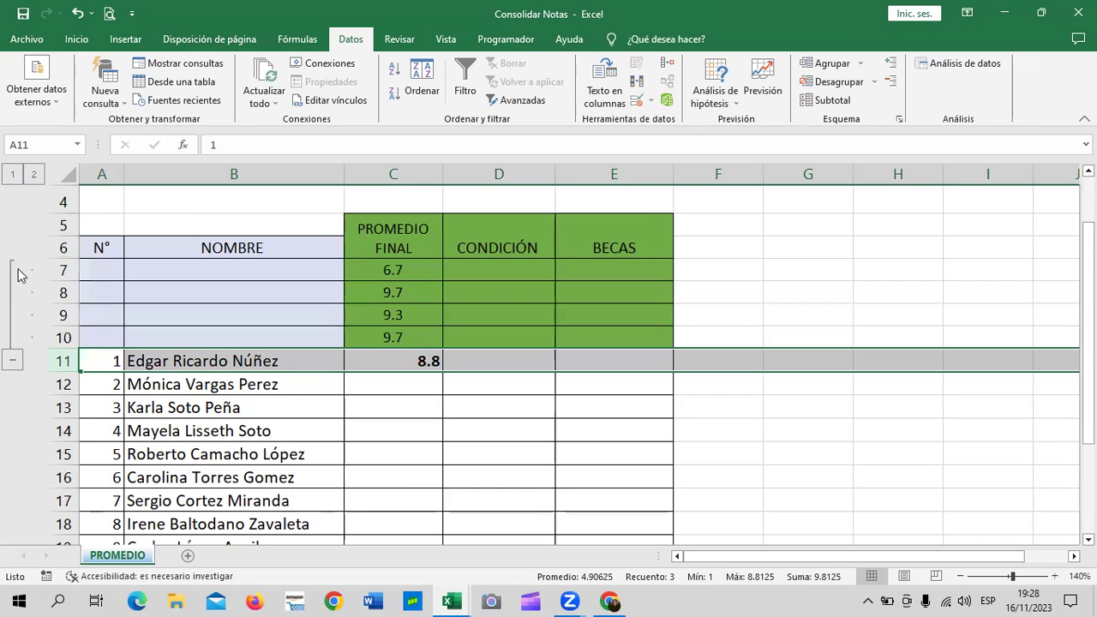
{"action": "left_click", "coordinate": [13, 363]}
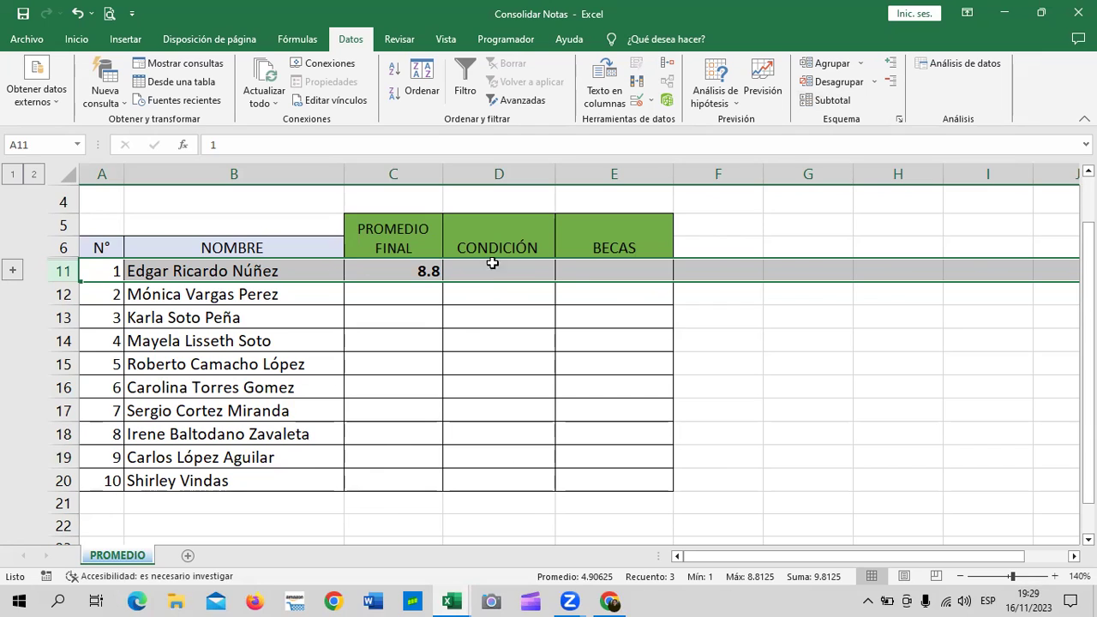
{"action": "left_click", "coordinate": [14, 272]}
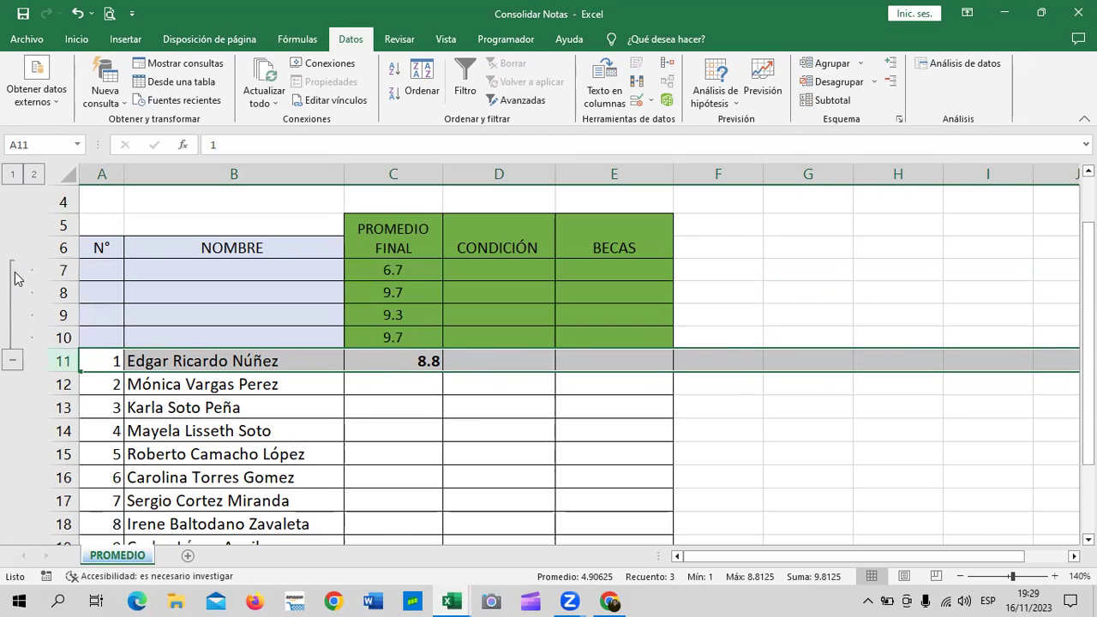
- Inspect the workbook links in C7–C10 and confirm cells B7–B10 are empty
{"action": "left_click", "coordinate": [782, 310]}
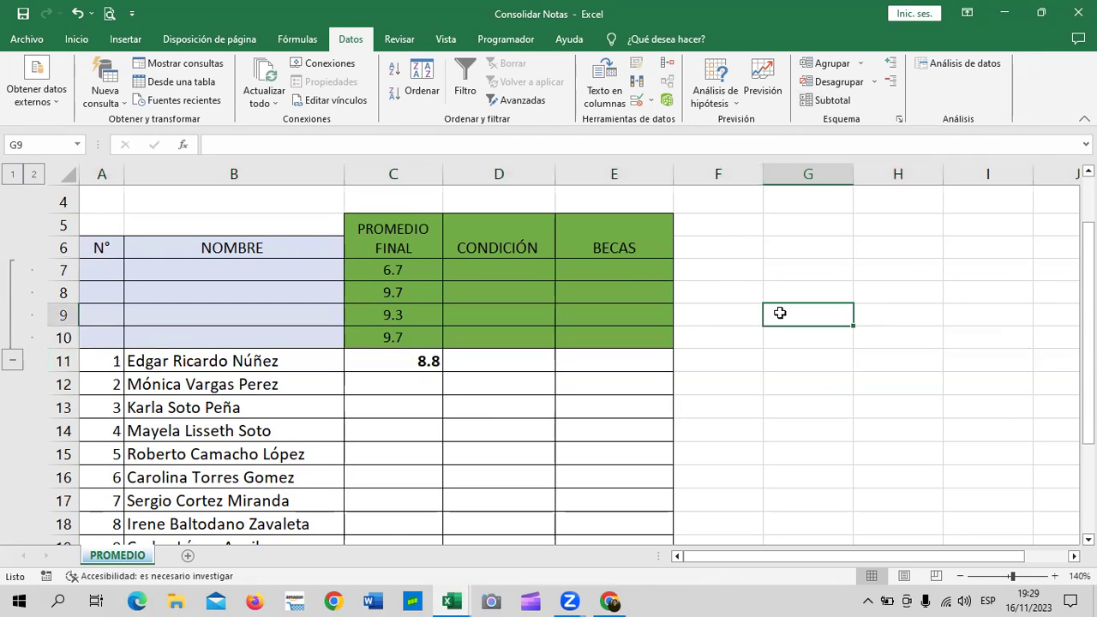
{"action": "left_click", "coordinate": [404, 272]}
{"action": "left_click", "coordinate": [418, 293]}
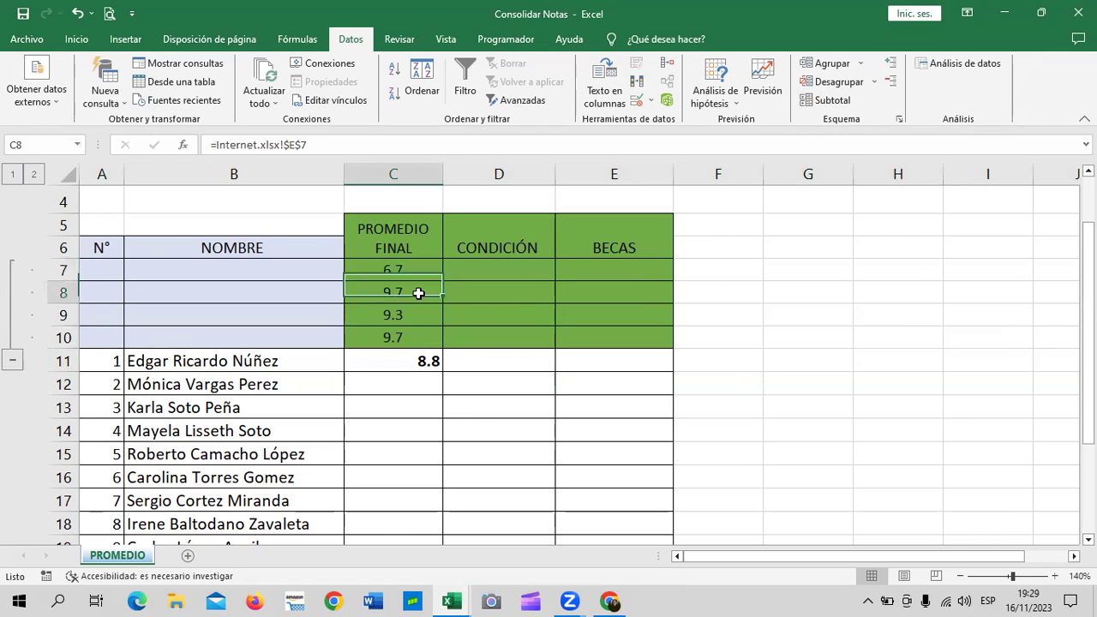
{"action": "left_click", "coordinate": [417, 315]}
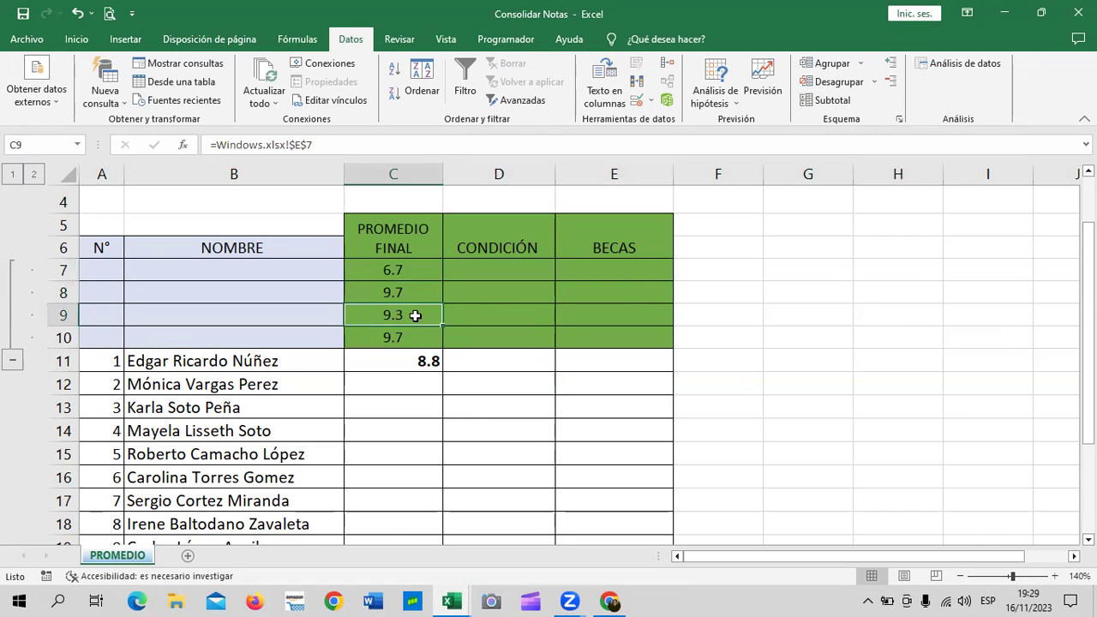
{"action": "left_click", "coordinate": [412, 341]}
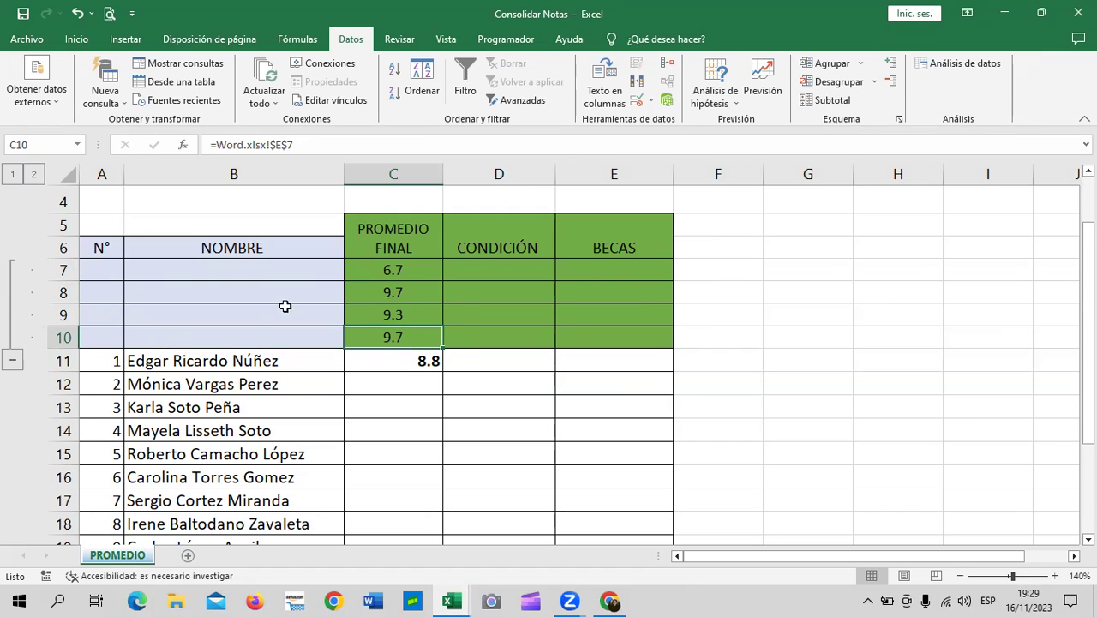
{"action": "left_click", "coordinate": [205, 272]}
{"action": "left_click", "coordinate": [214, 293]}
{"action": "left_click", "coordinate": [214, 312]}
{"action": "left_click", "coordinate": [208, 335]}
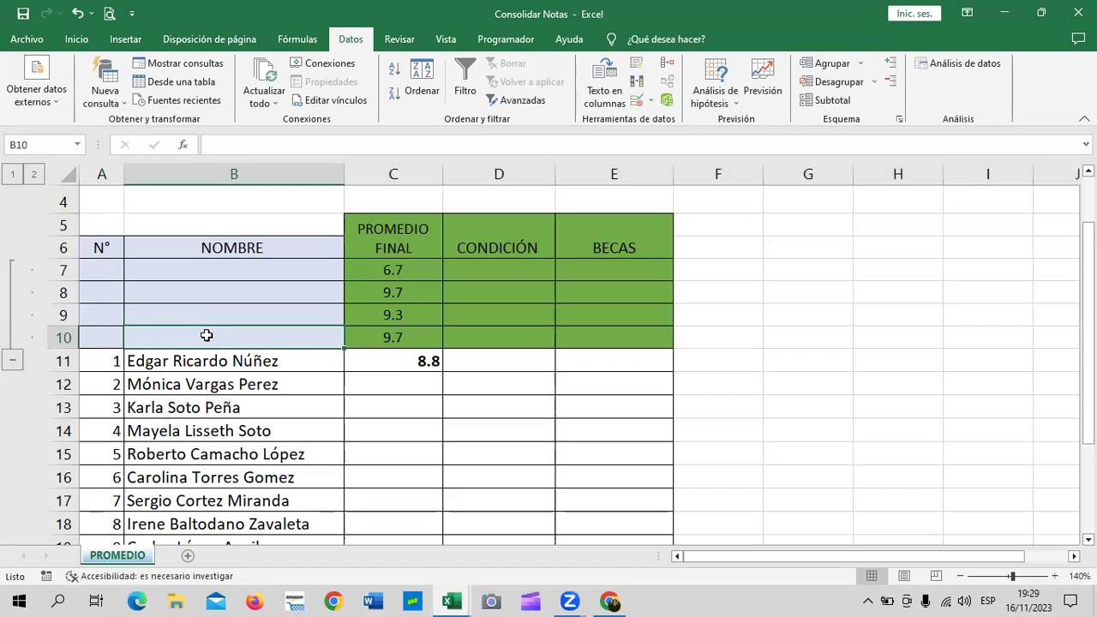
- Review each source link and C11's =PROMEDIO(C7:C10), then collapse rows 7–10
{"action": "left_click", "coordinate": [381, 271]}
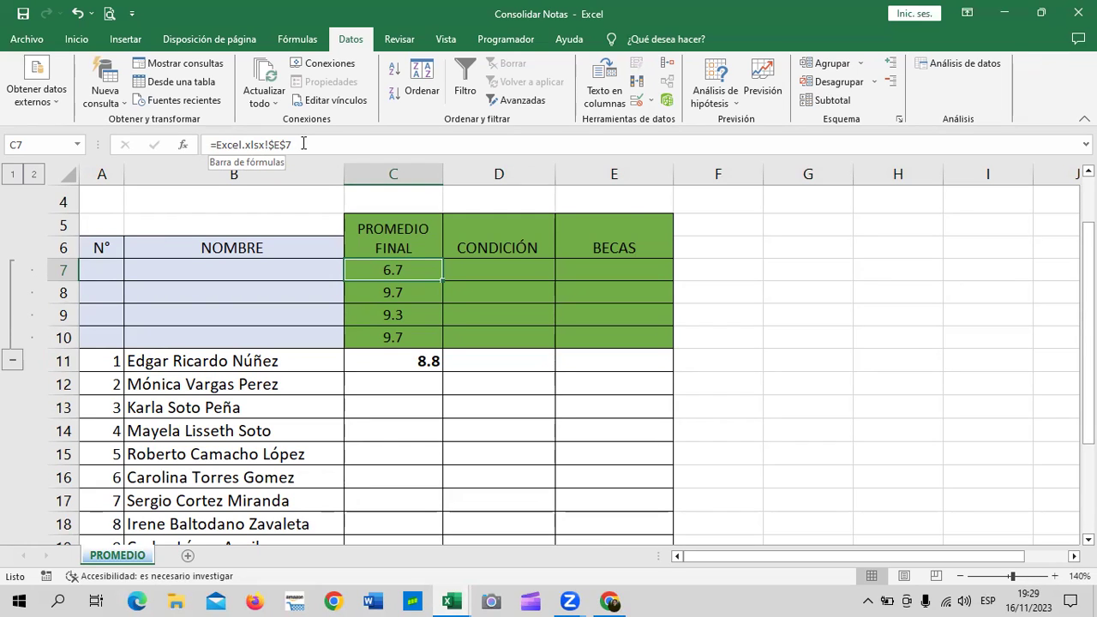
{"action": "left_click", "coordinate": [374, 292]}
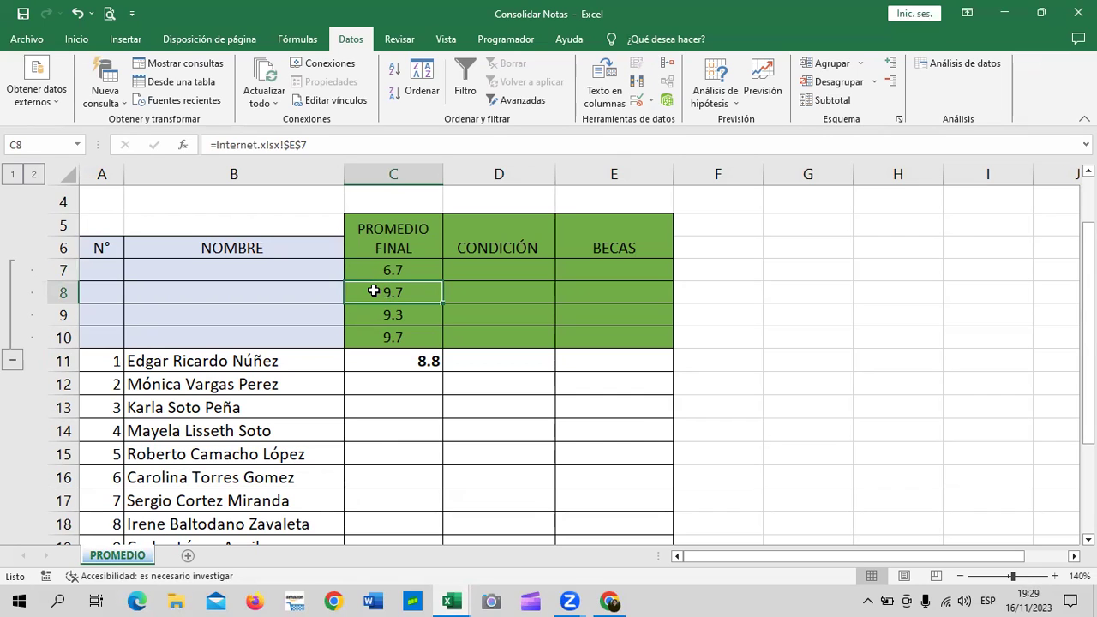
{"action": "left_click", "coordinate": [370, 316]}
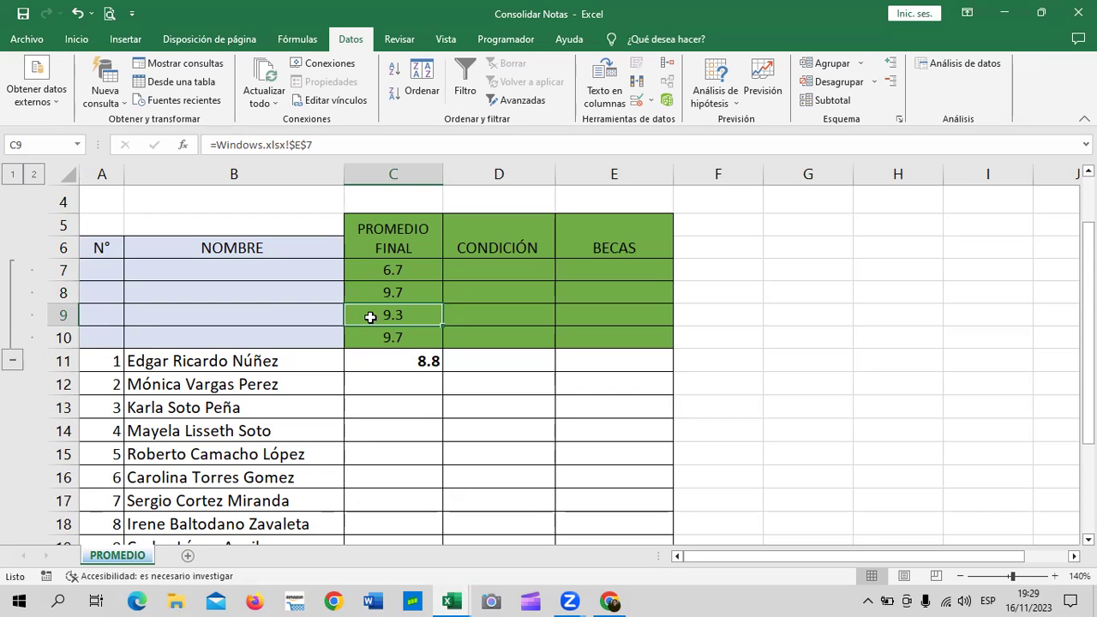
{"action": "left_click", "coordinate": [367, 338]}
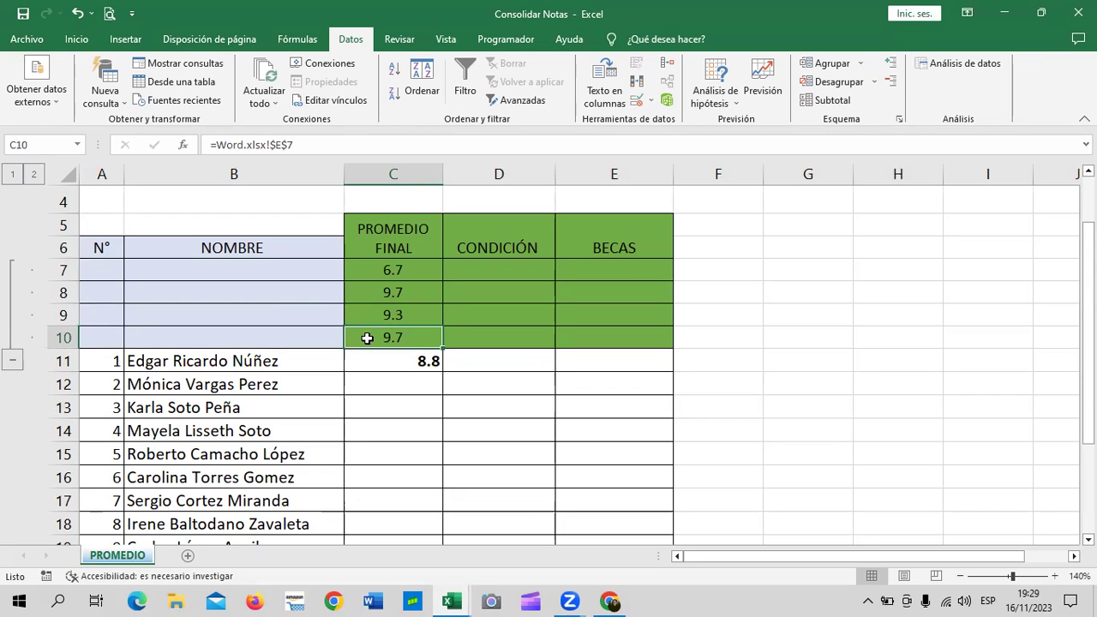
{"action": "left_click", "coordinate": [399, 362]}
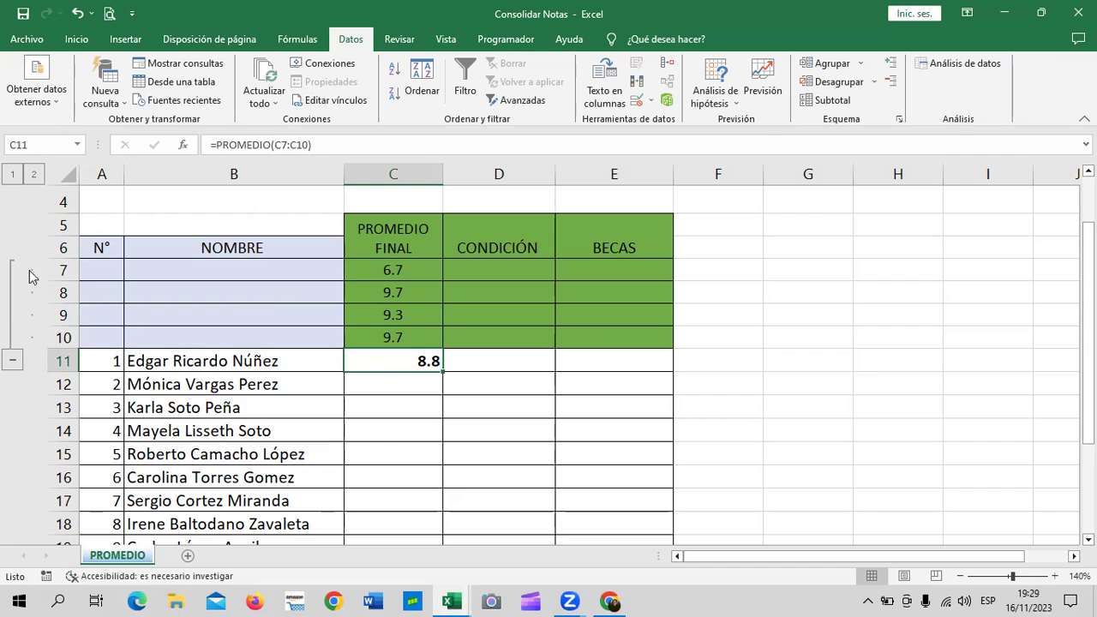
{"action": "left_click", "coordinate": [13, 360]}
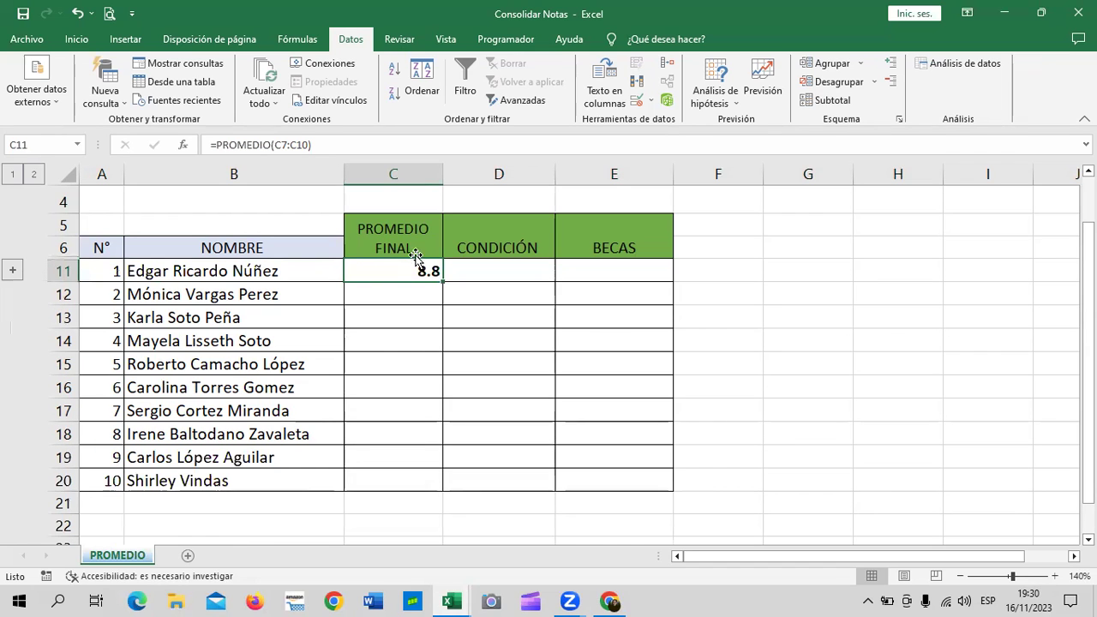
{"action": "left_click", "coordinate": [405, 144]}
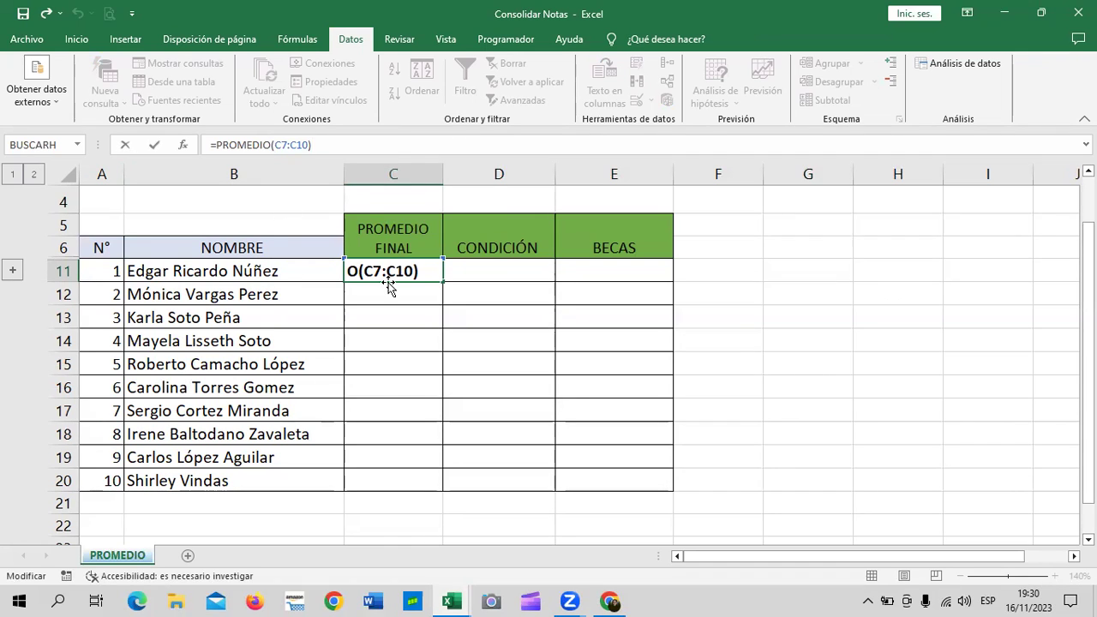
{"action": "key", "text": "Return"}
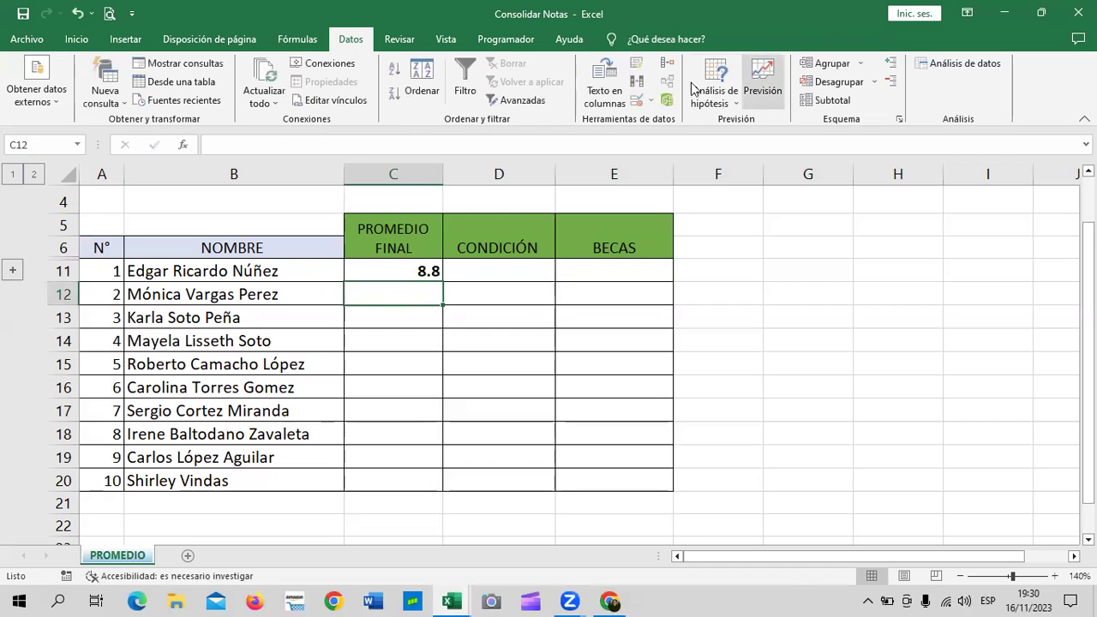
{"action": "left_click", "coordinate": [667, 65]}
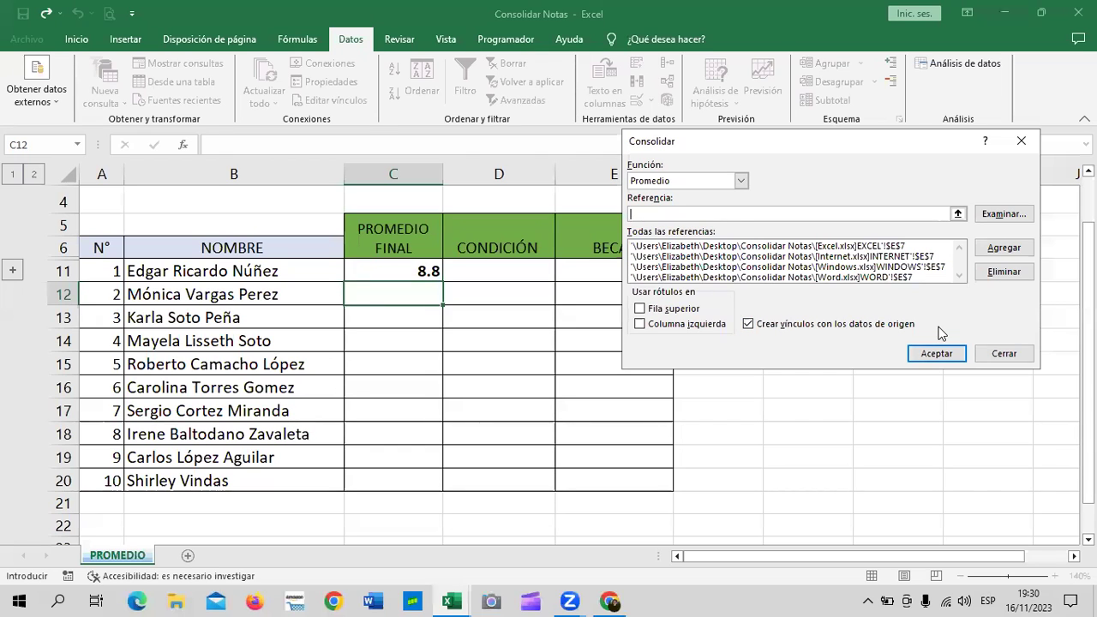
{"action": "left_click", "coordinate": [999, 354]}
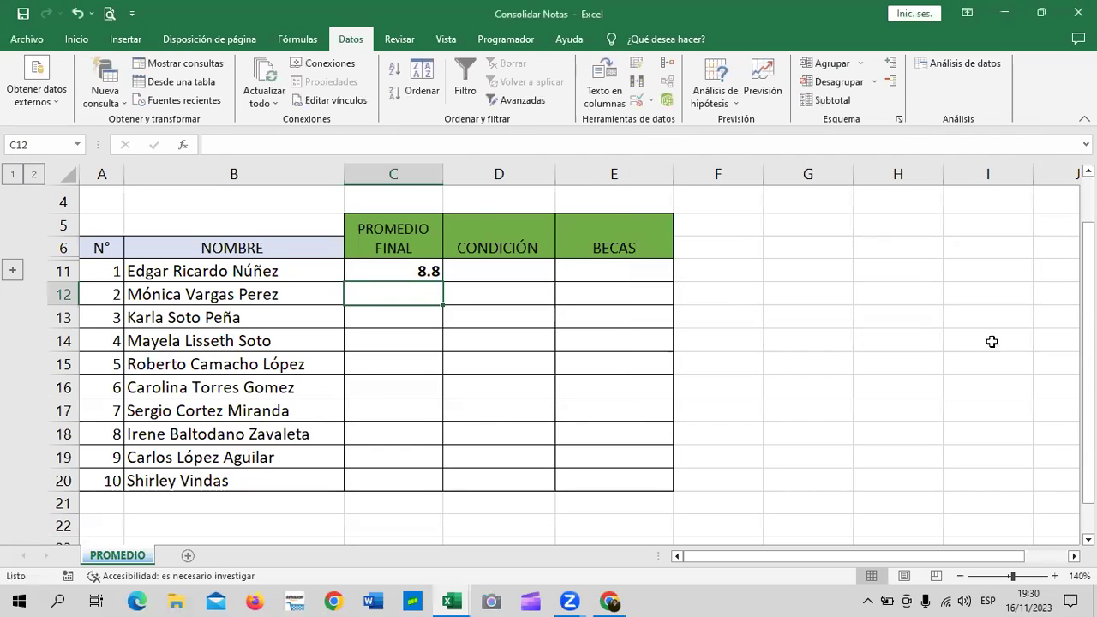
{"action": "left_click", "coordinate": [398, 270]}
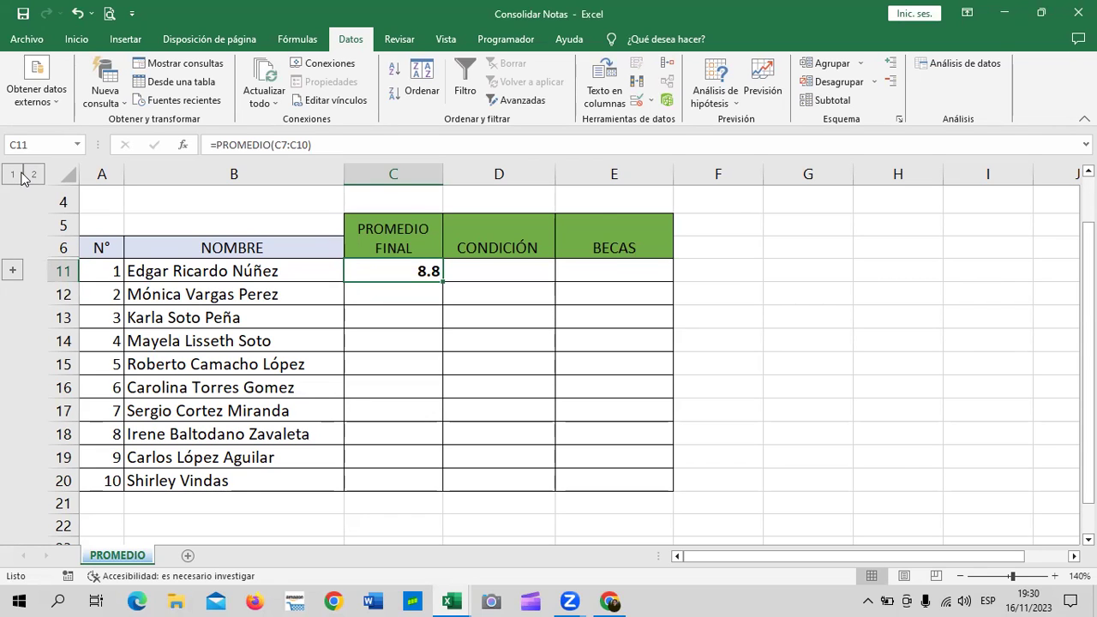
- Expand and collapse the outline group for rows 7–10 a few times
{"action": "left_click", "coordinate": [33, 176]}
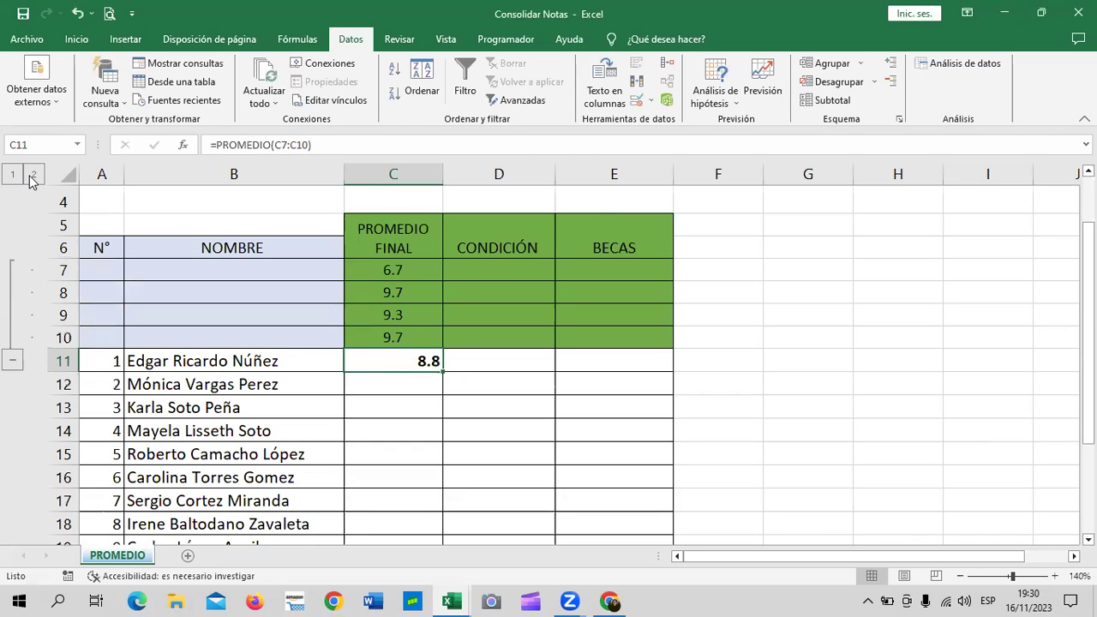
{"action": "left_click", "coordinate": [12, 176]}
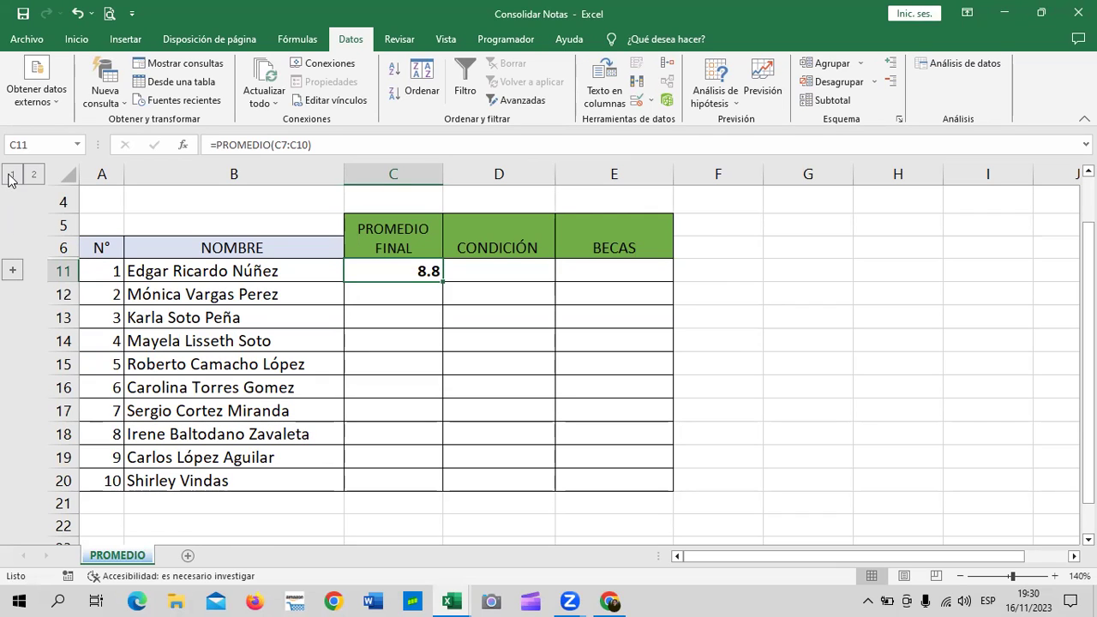
{"action": "left_click", "coordinate": [33, 176]}
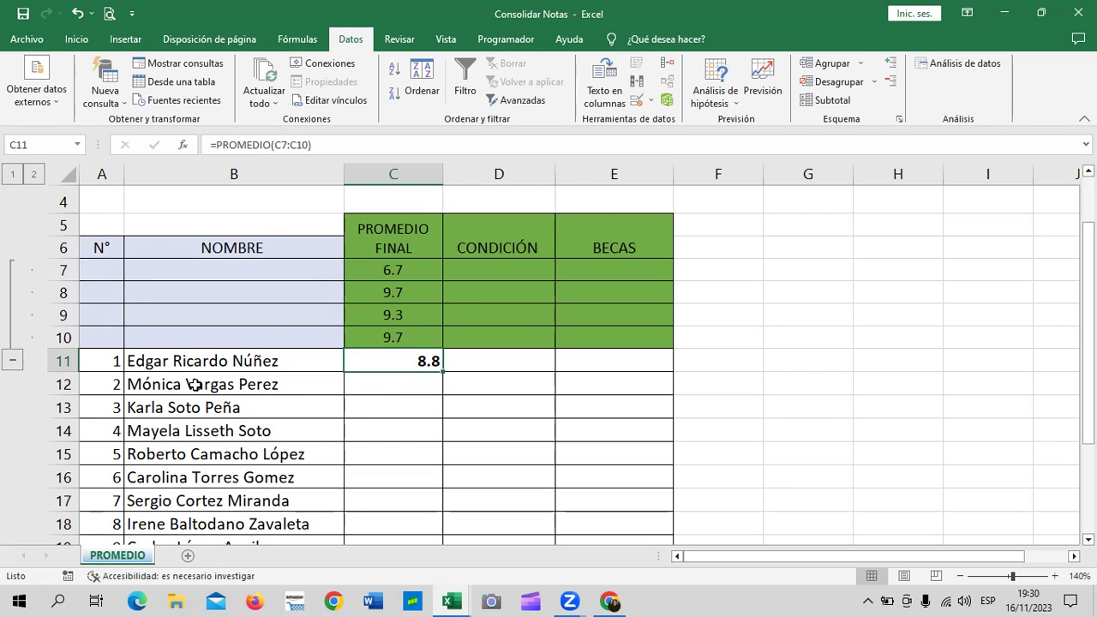
{"action": "left_click", "coordinate": [13, 360]}
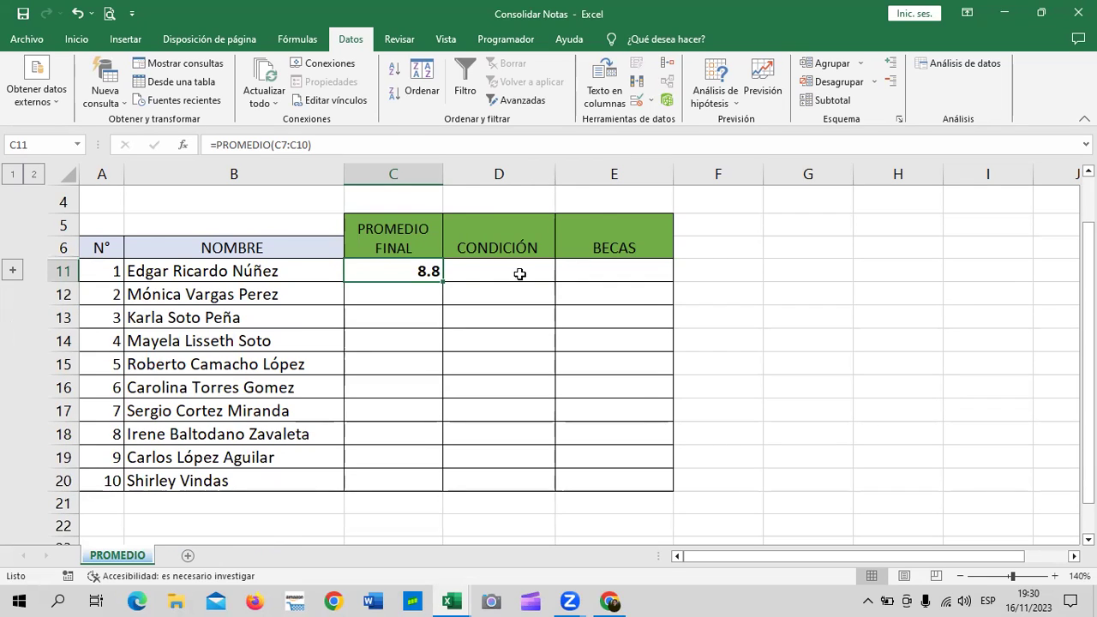
- Show rows 7–10 to check C7's linked value, hide them, and switch to Excel.xlsx
{"action": "left_click", "coordinate": [770, 364]}
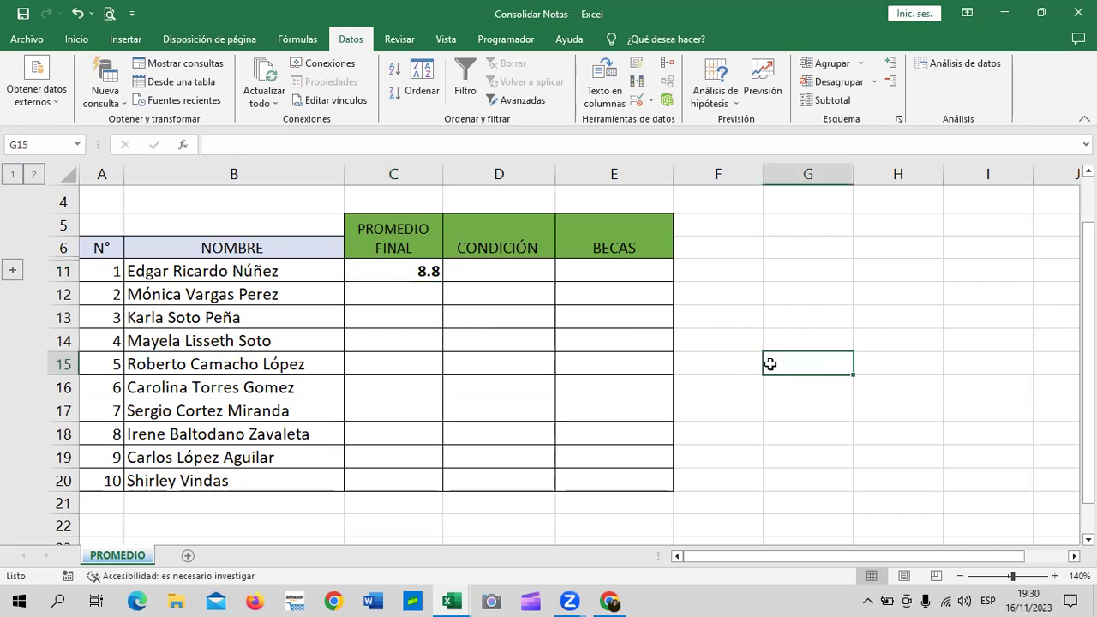
{"action": "left_click", "coordinate": [12, 273]}
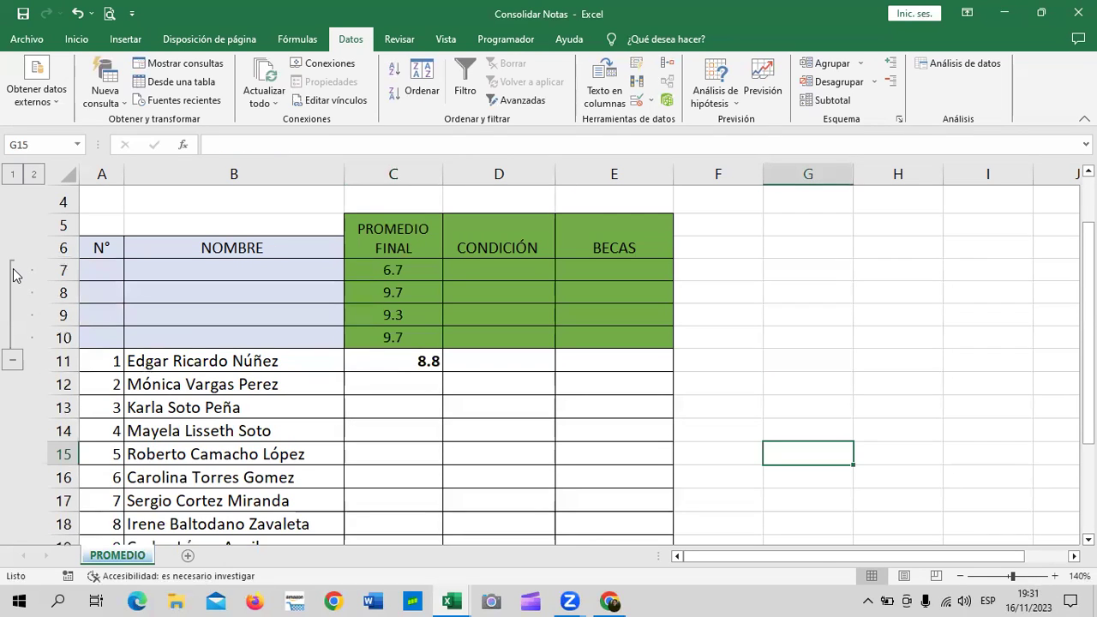
{"action": "left_click", "coordinate": [392, 269]}
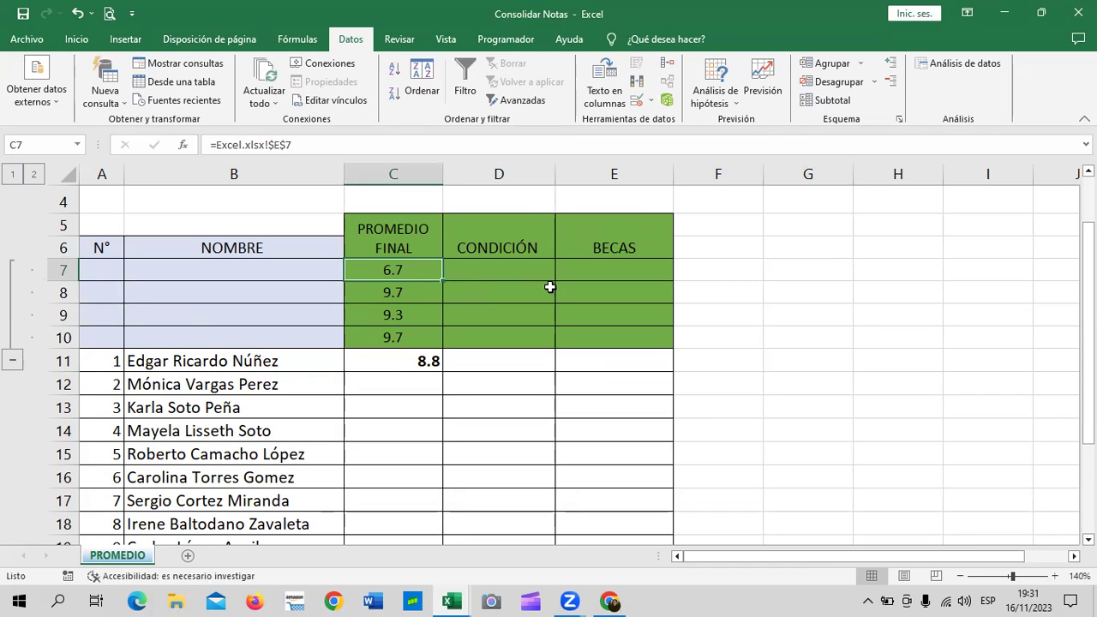
{"action": "left_click", "coordinate": [13, 362]}
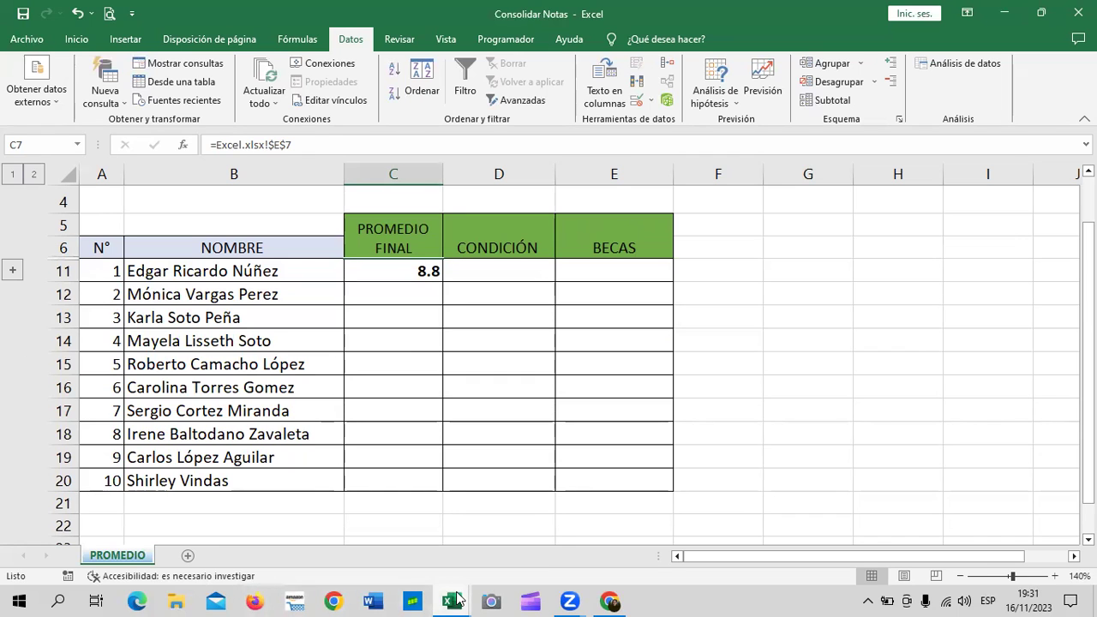
{"action": "mouse_move", "coordinate": [458, 598]}
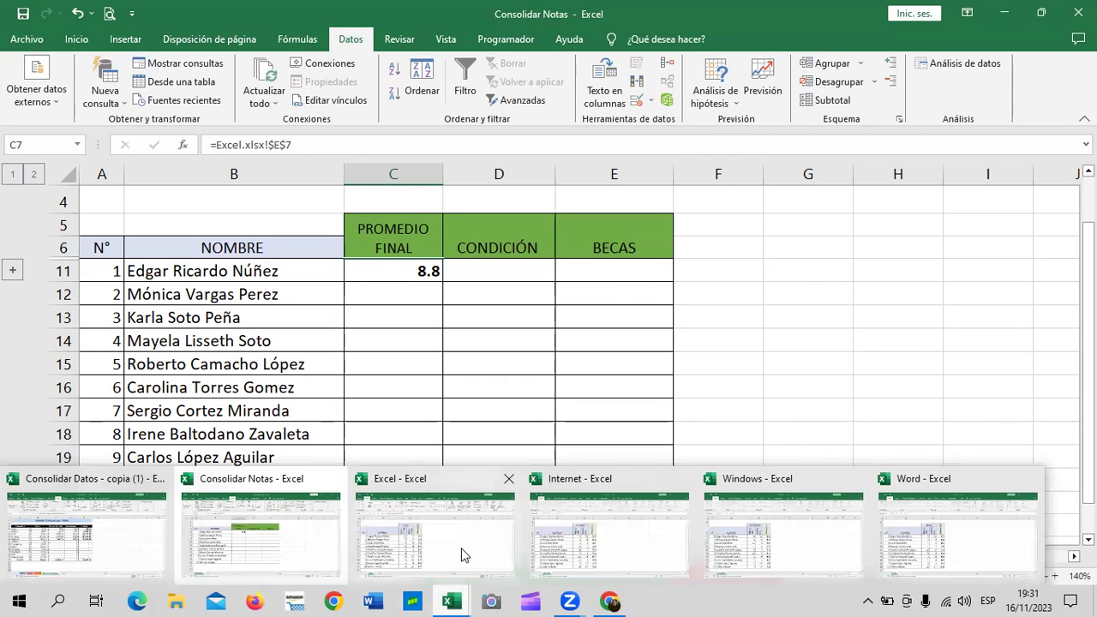
{"action": "left_click", "coordinate": [463, 553]}
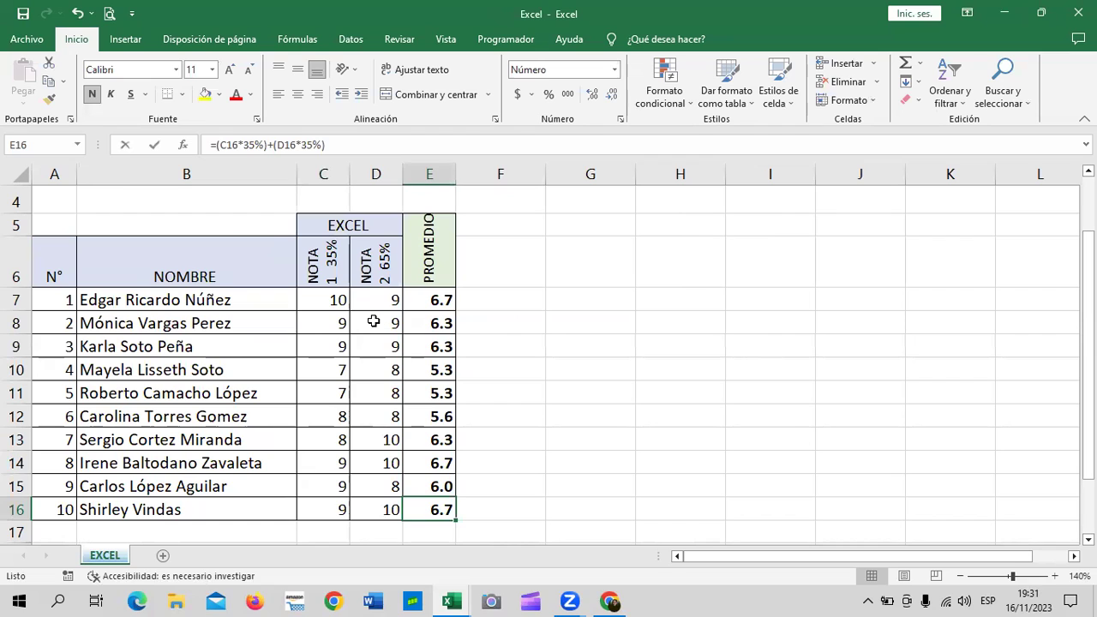
- Change the first student's NOTA 1 to 6 so E7's PROMEDIO drops to 5.3
{"action": "left_click", "coordinate": [340, 305]}
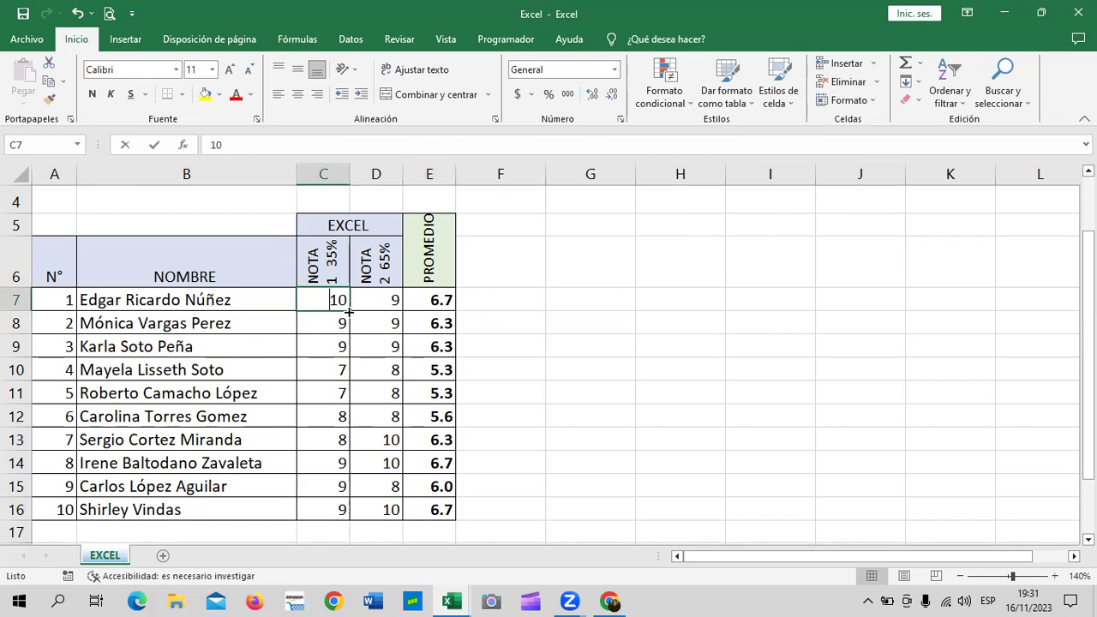
{"action": "type", "text": "6"}
{"action": "key", "text": "Return"}
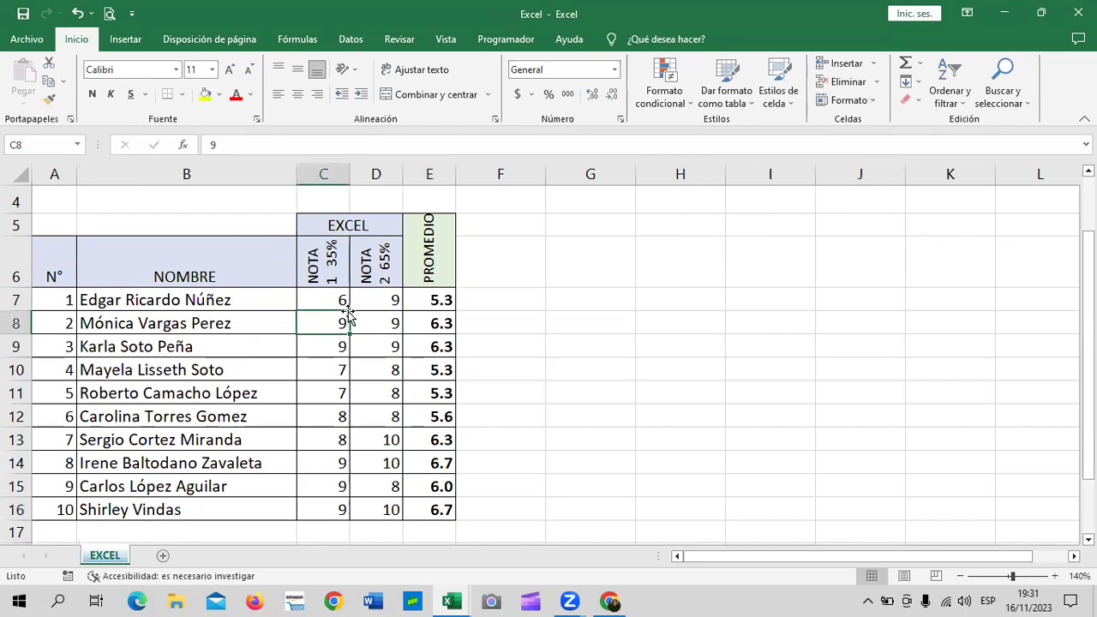
{"action": "left_click", "coordinate": [446, 304]}
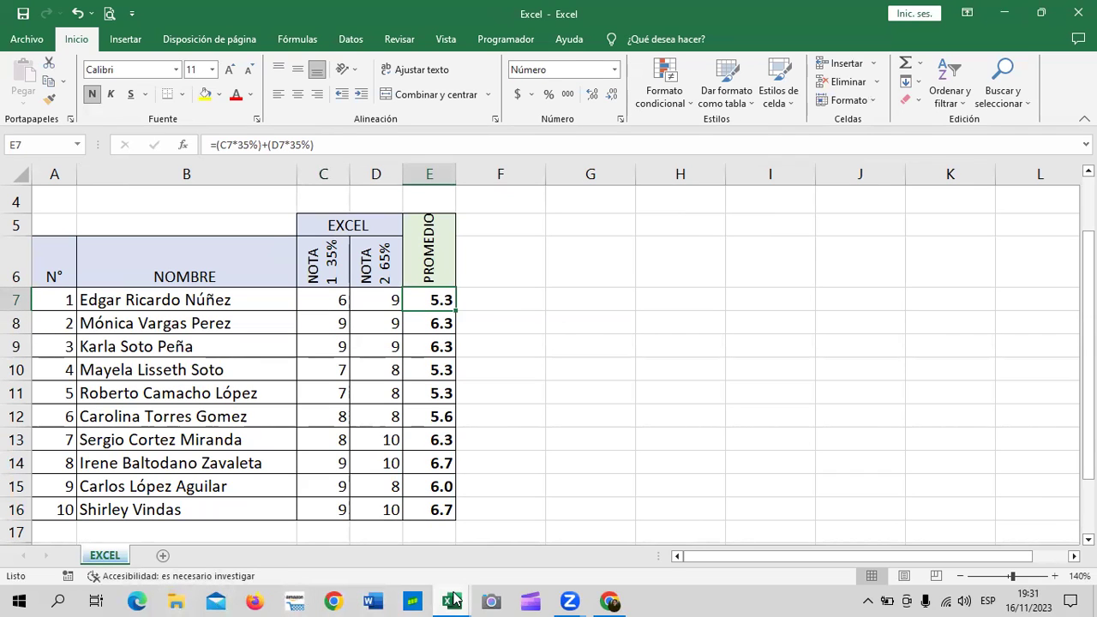
{"action": "mouse_move", "coordinate": [454, 600]}
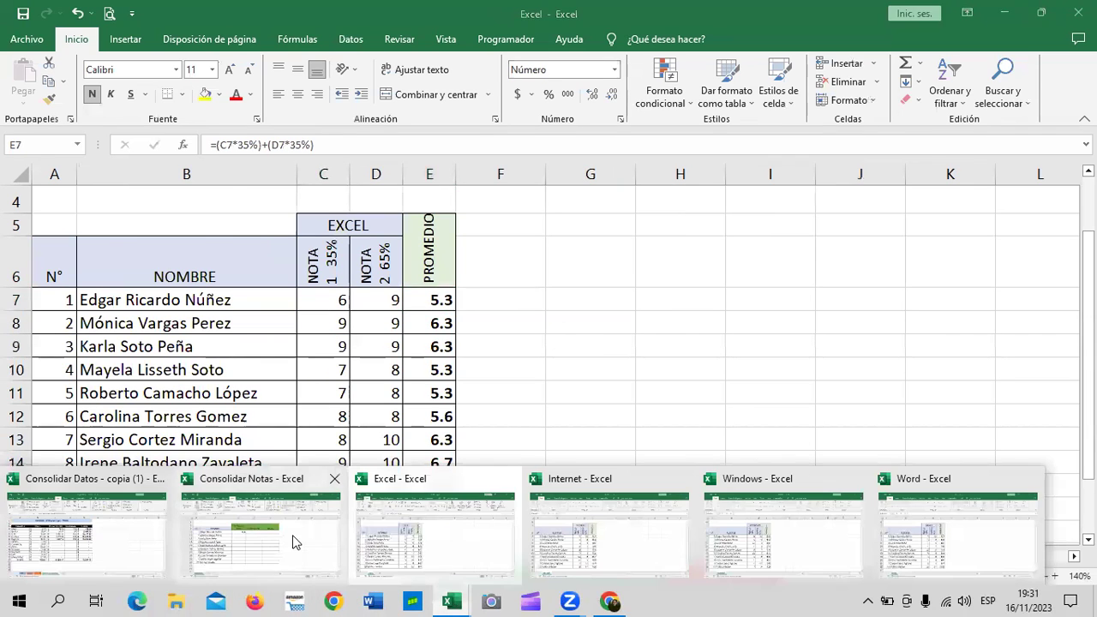
{"action": "left_click", "coordinate": [292, 535]}
- Confirm C11 now reads 8.5 by expanding rows 7–10 to see the linked 5.3, then collapse them
{"action": "left_click", "coordinate": [417, 270]}
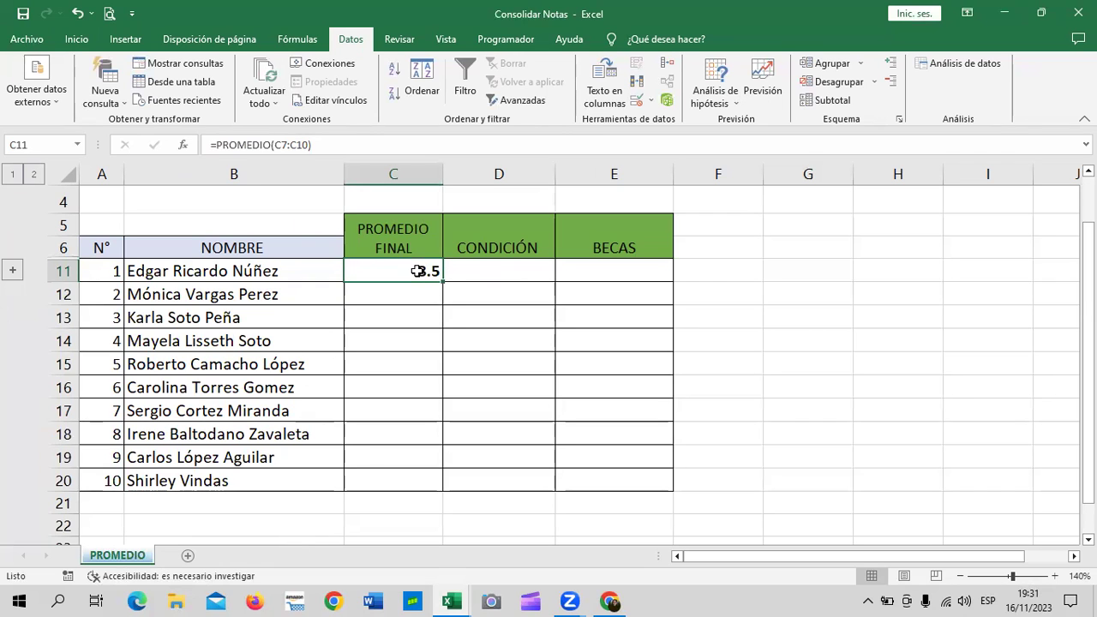
{"action": "left_click", "coordinate": [34, 176]}
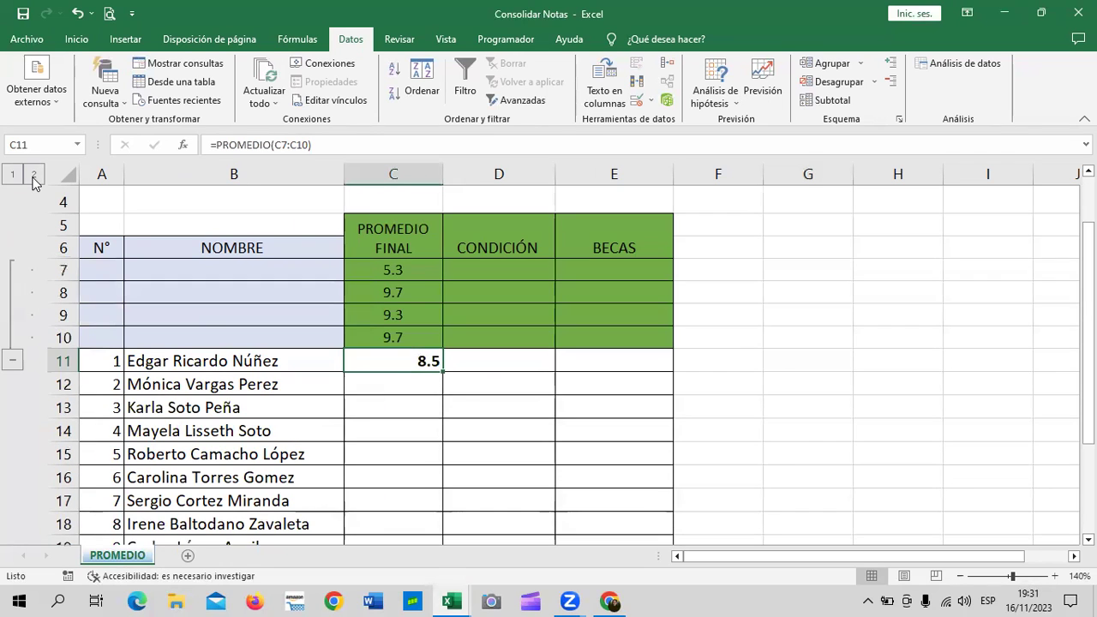
{"action": "left_click", "coordinate": [418, 270]}
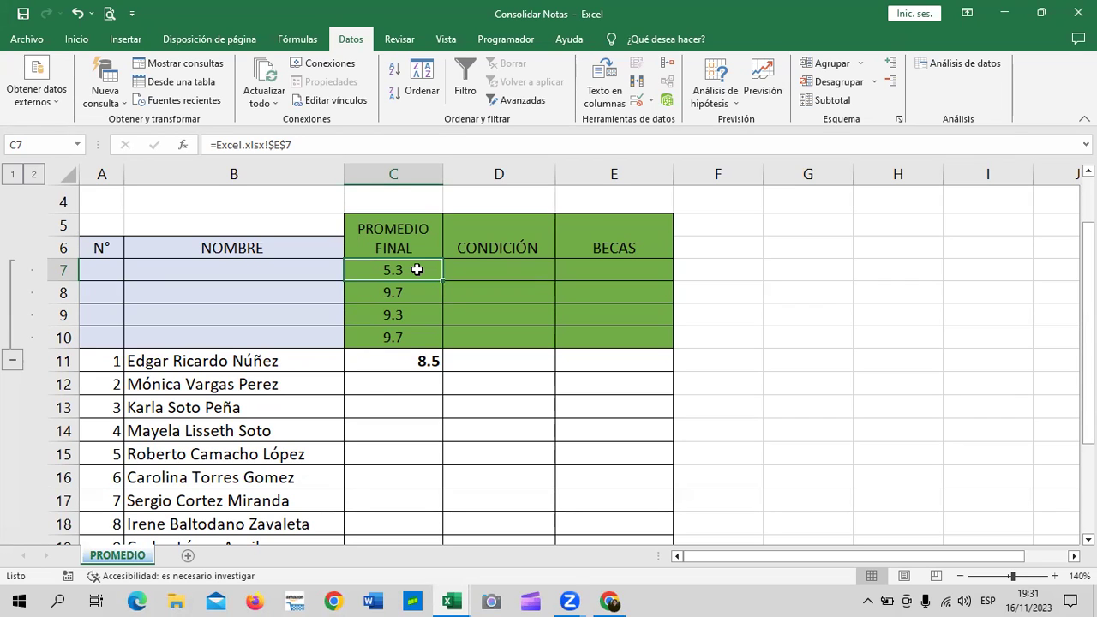
{"action": "left_click", "coordinate": [13, 360]}
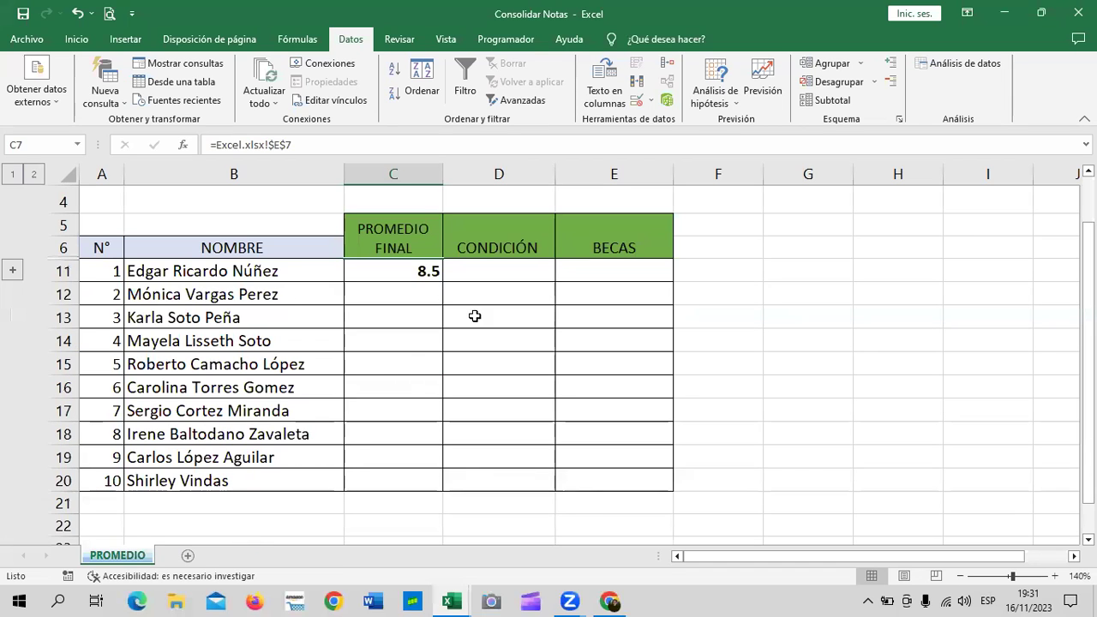
{"action": "left_click", "coordinate": [421, 291]}
{"action": "left_click", "coordinate": [420, 272]}
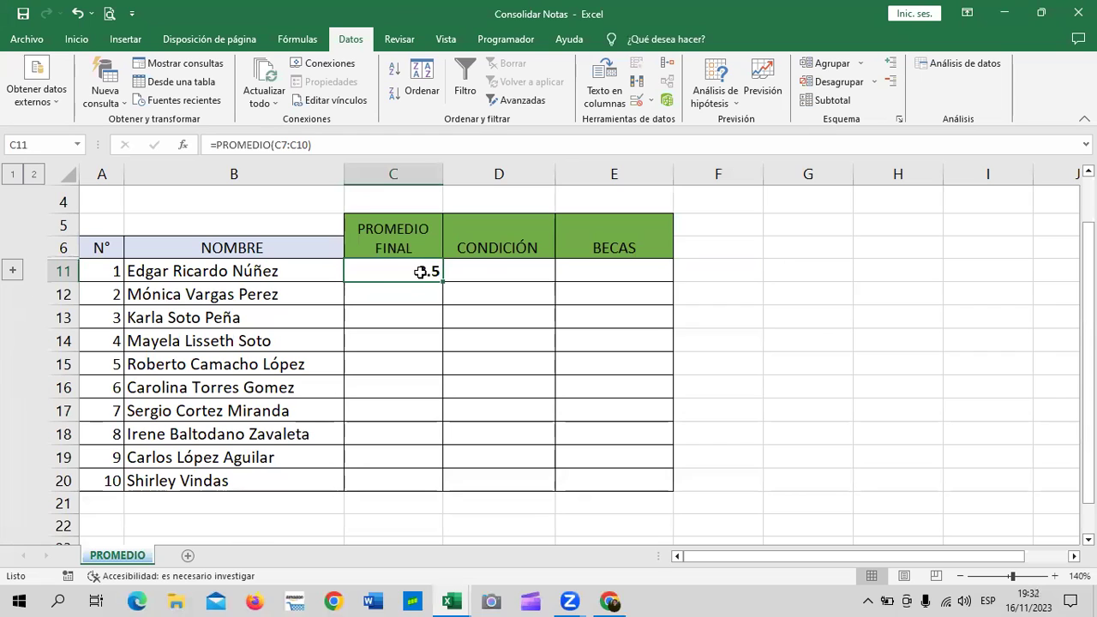
{"action": "left_click_drag", "start_coordinate": [444, 283], "coordinate": [443, 370]}
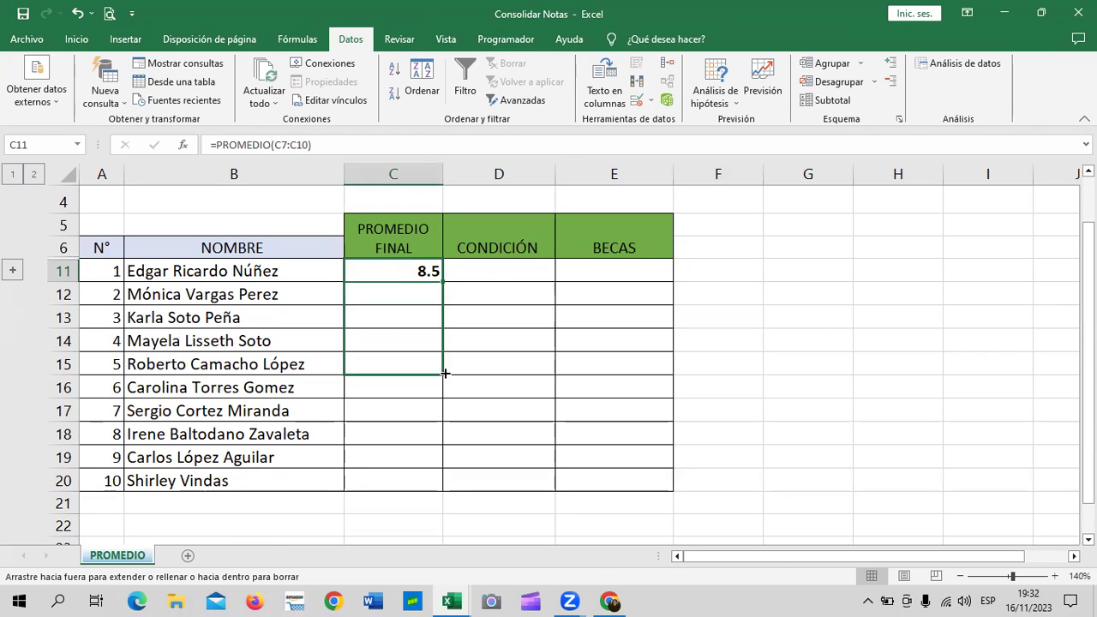
{"action": "left_click", "coordinate": [499, 343]}
{"action": "left_click", "coordinate": [417, 296]}
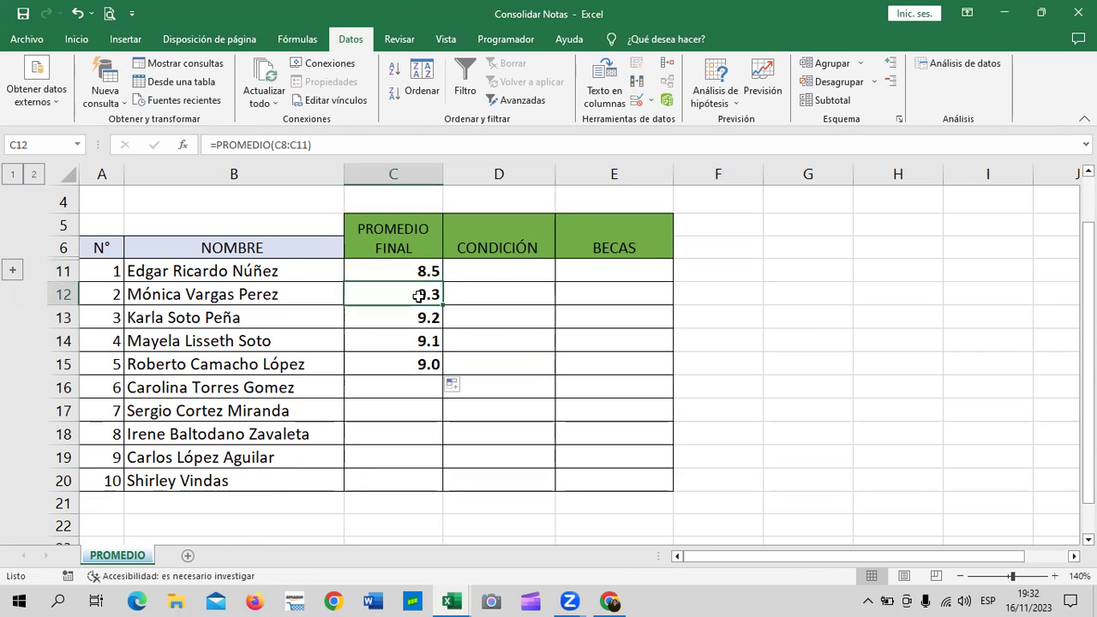
{"action": "left_click", "coordinate": [373, 144]}
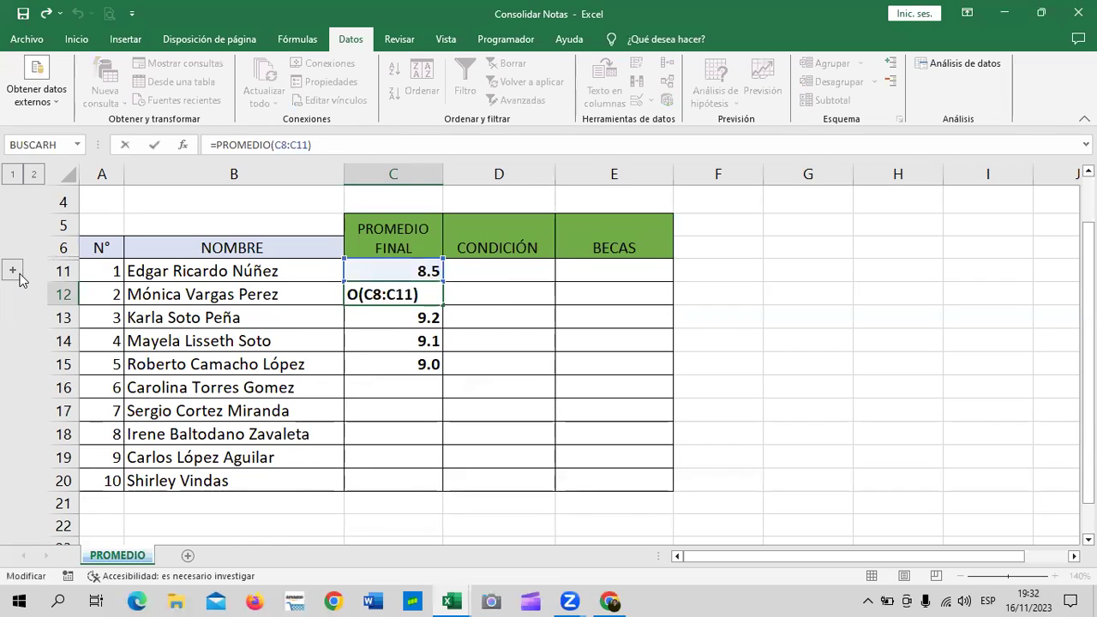
{"action": "left_click", "coordinate": [528, 336]}
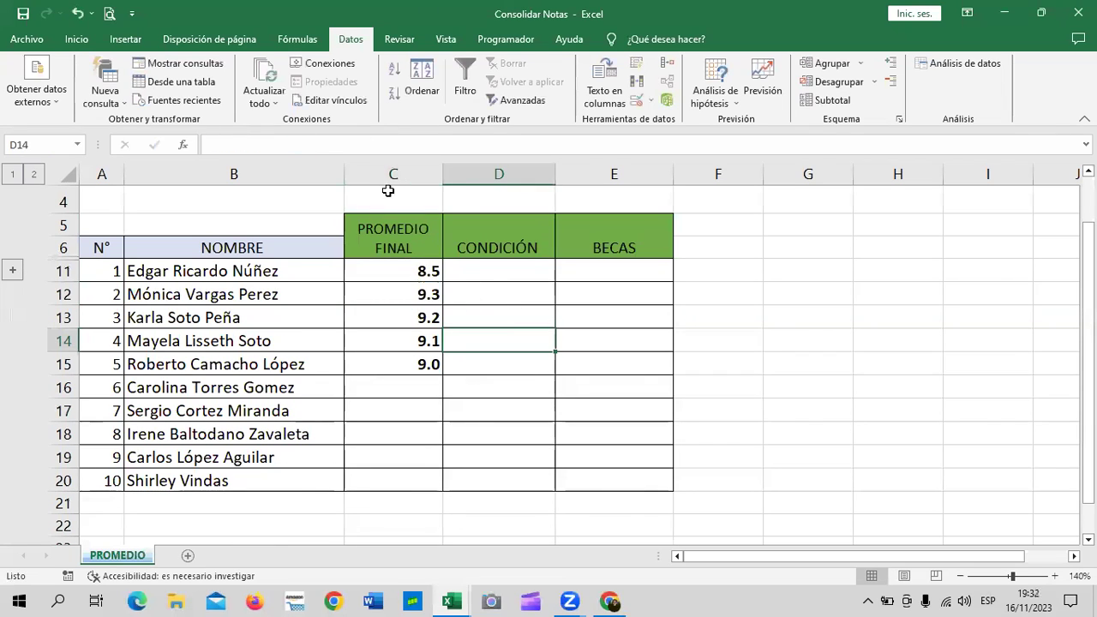
{"action": "left_click", "coordinate": [410, 291]}
{"action": "left_click", "coordinate": [385, 144]}
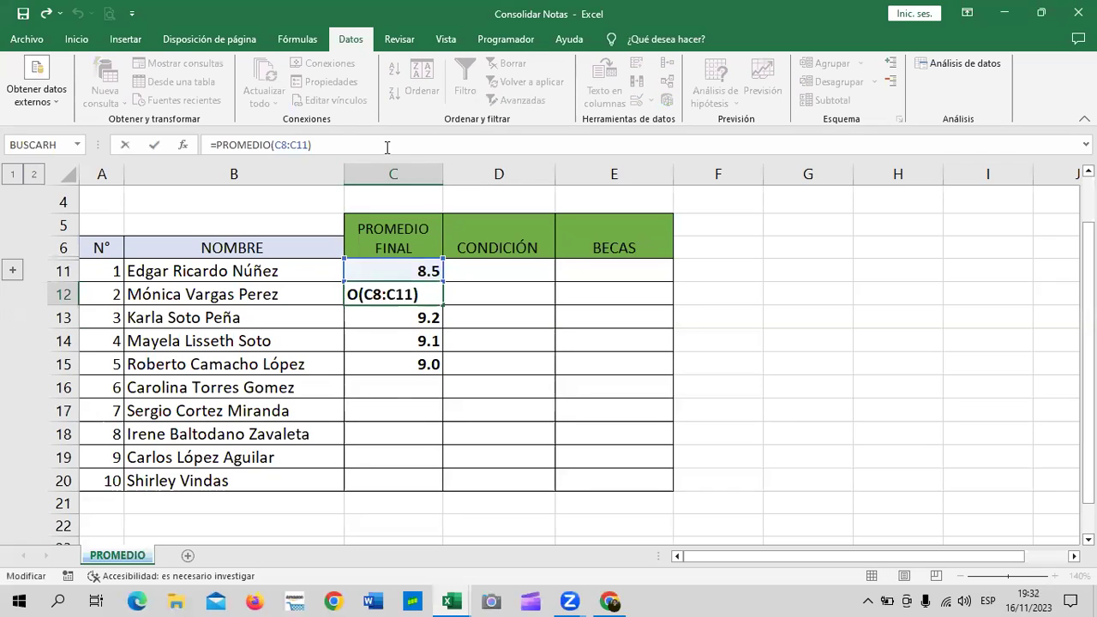
{"action": "key", "text": "Return"}
{"action": "left_click", "coordinate": [33, 176]}
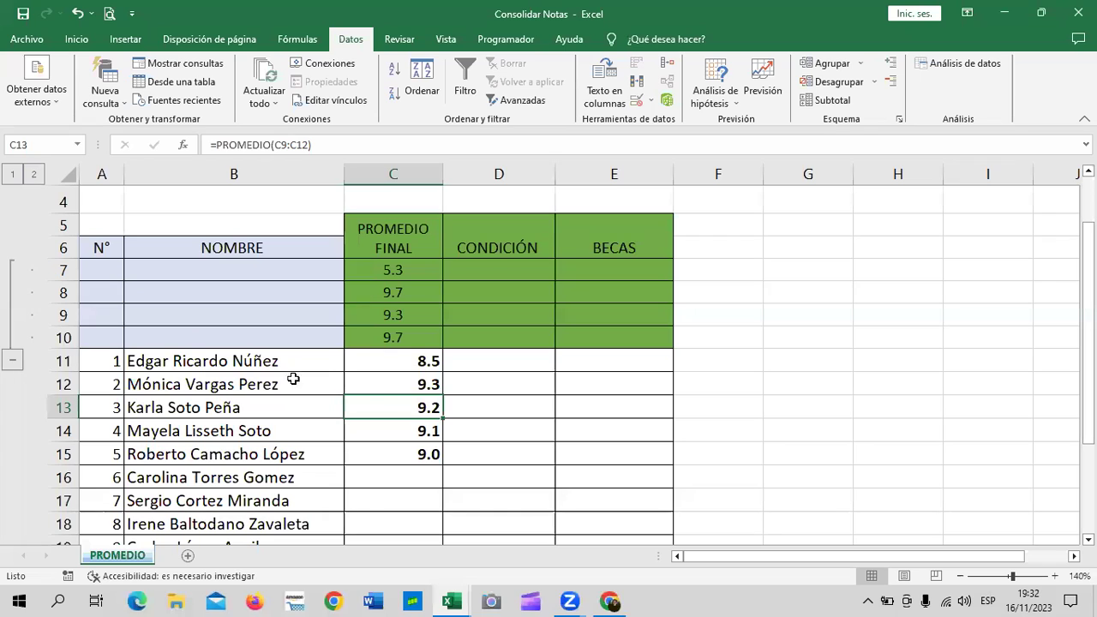
{"action": "left_click", "coordinate": [378, 354]}
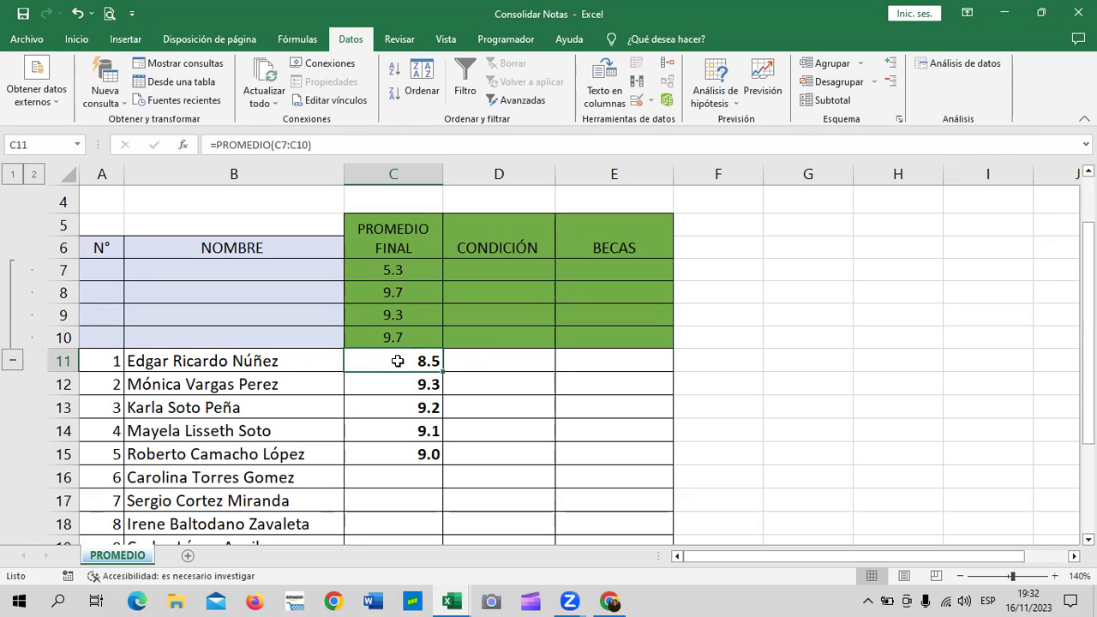
{"action": "left_click", "coordinate": [390, 384]}
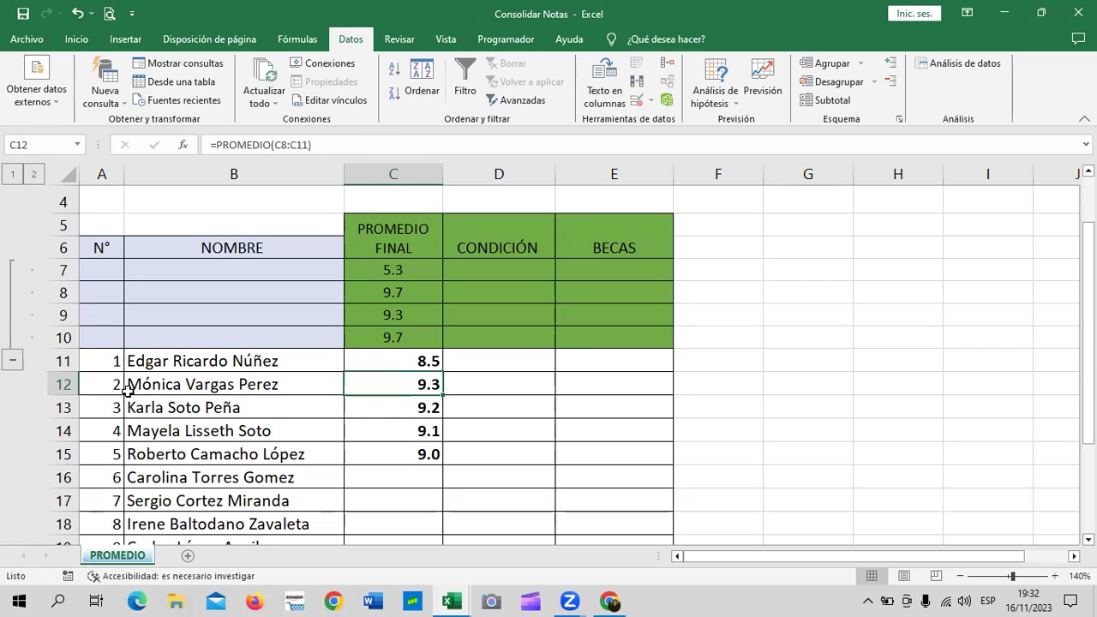
{"action": "left_click", "coordinate": [343, 144]}
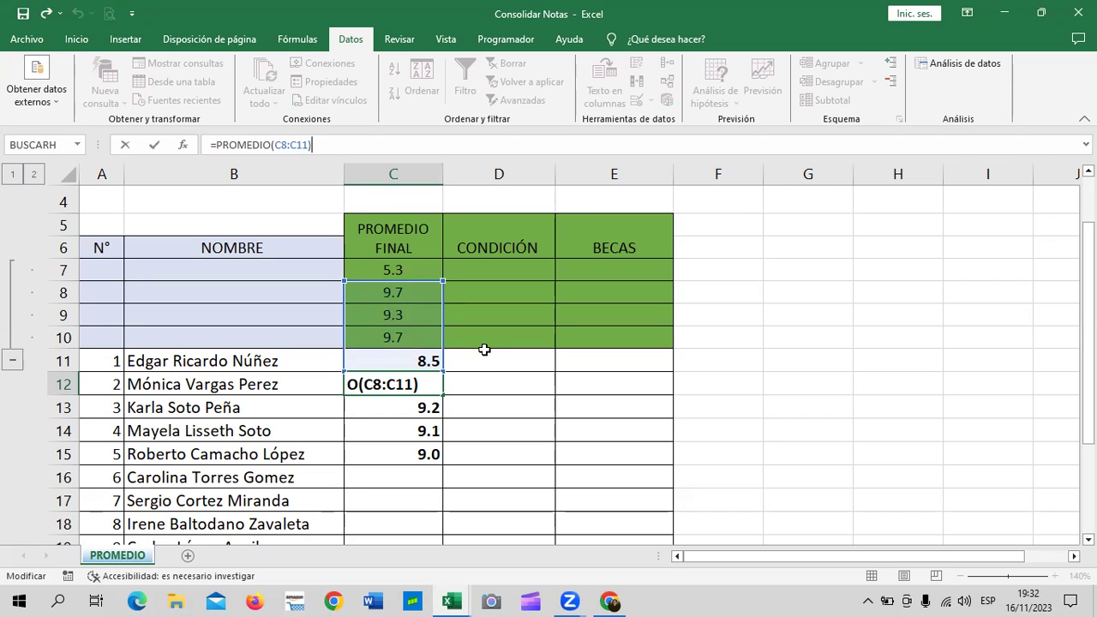
{"action": "key", "text": "Return"}
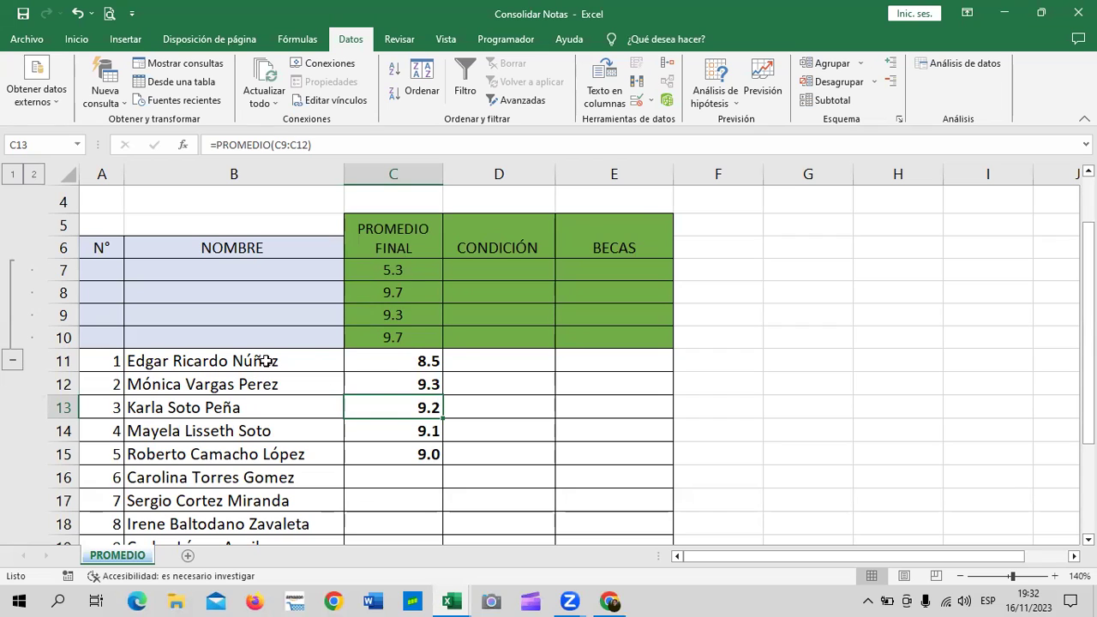
{"action": "mouse_move", "coordinate": [414, 384]}
{"action": "left_mouse_down"}
{"action": "mouse_move", "coordinate": [418, 467]}
{"action": "mouse_move", "coordinate": [420, 452]}
{"action": "left_mouse_up"}
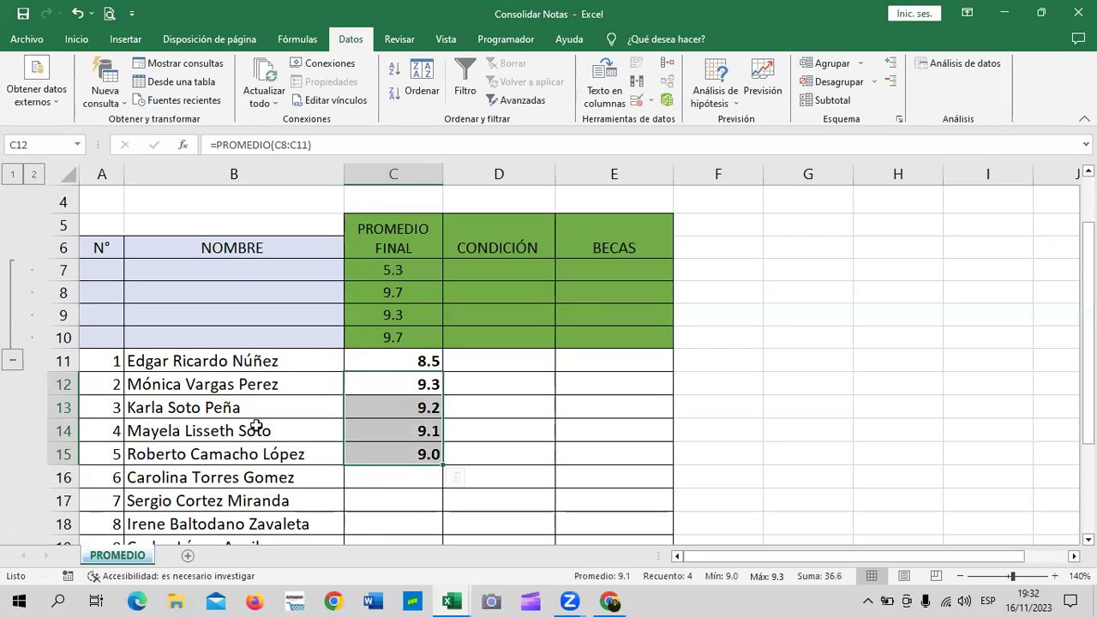
{"action": "key", "text": "Delete"}
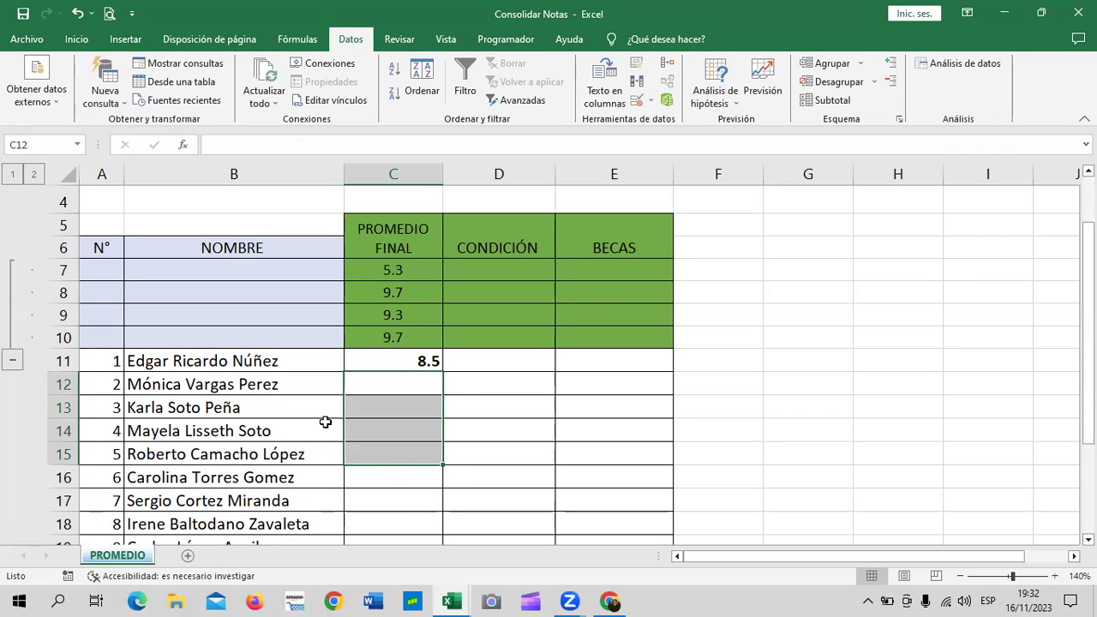
{"action": "left_click", "coordinate": [547, 400]}
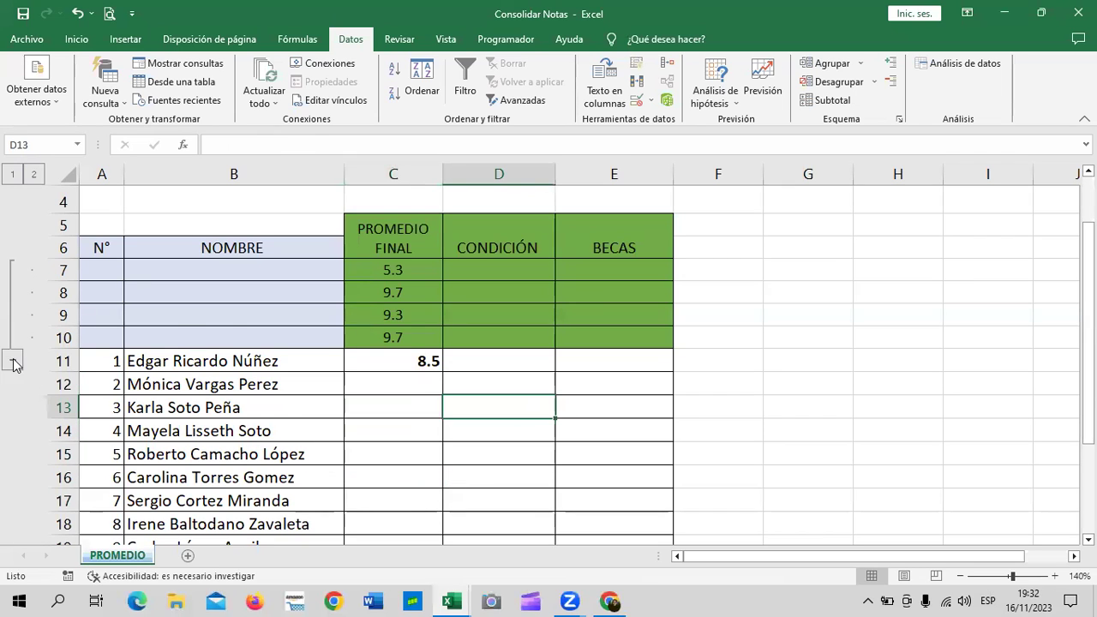
{"action": "left_click", "coordinate": [12, 363]}
{"action": "left_click", "coordinate": [666, 304]}
{"action": "left_click", "coordinate": [411, 289]}
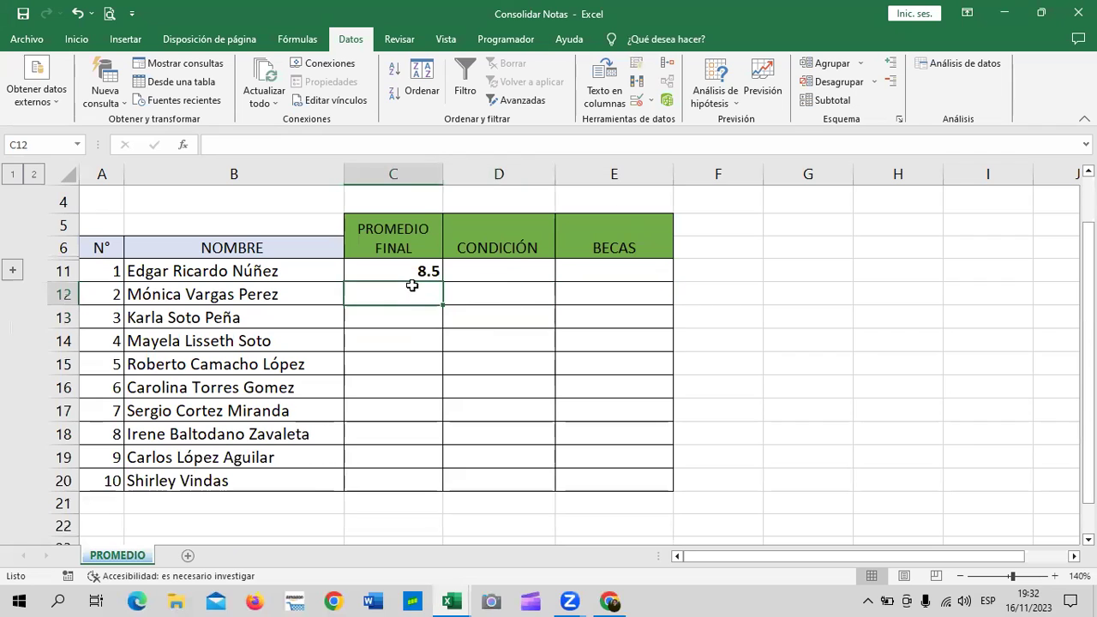
- Reopen Consolidar and delete all the old E7 references from the list
{"action": "left_click", "coordinate": [665, 67]}
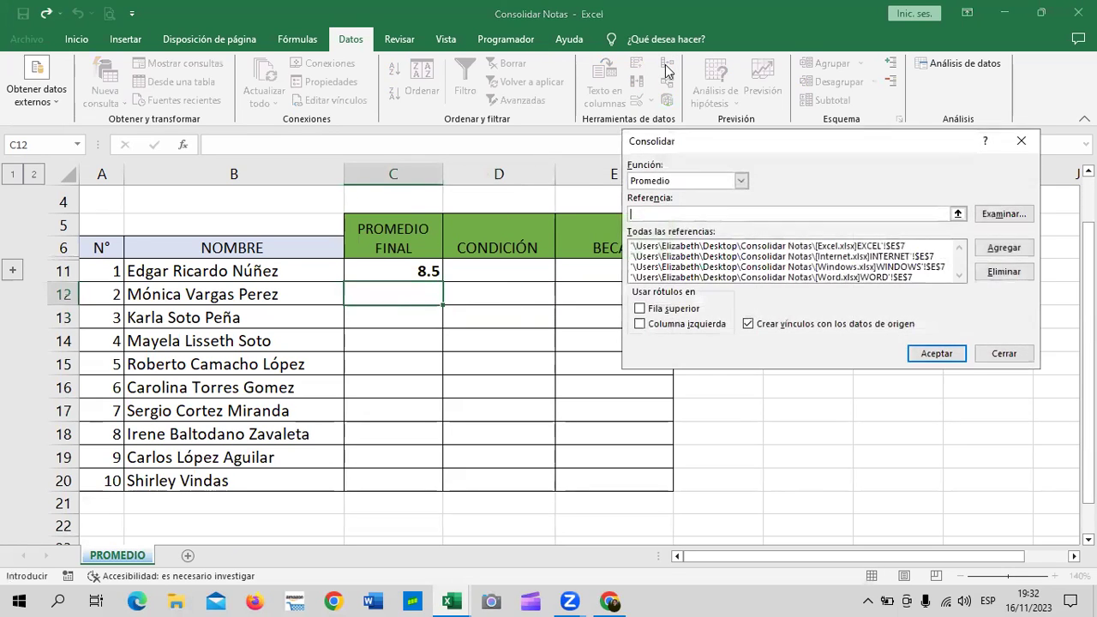
{"action": "left_click", "coordinate": [906, 247]}
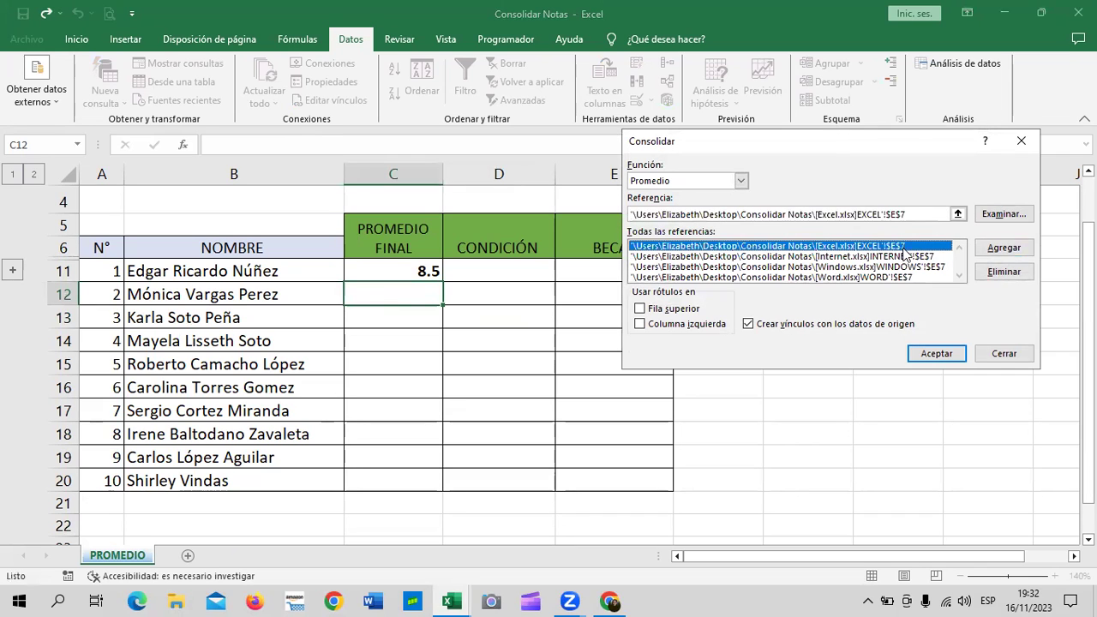
{"action": "left_click", "coordinate": [999, 272]}
{"action": "left_click", "coordinate": [908, 257]}
{"action": "left_click", "coordinate": [1003, 272]}
{"action": "left_click", "coordinate": [917, 247]}
{"action": "left_click", "coordinate": [1003, 274]}
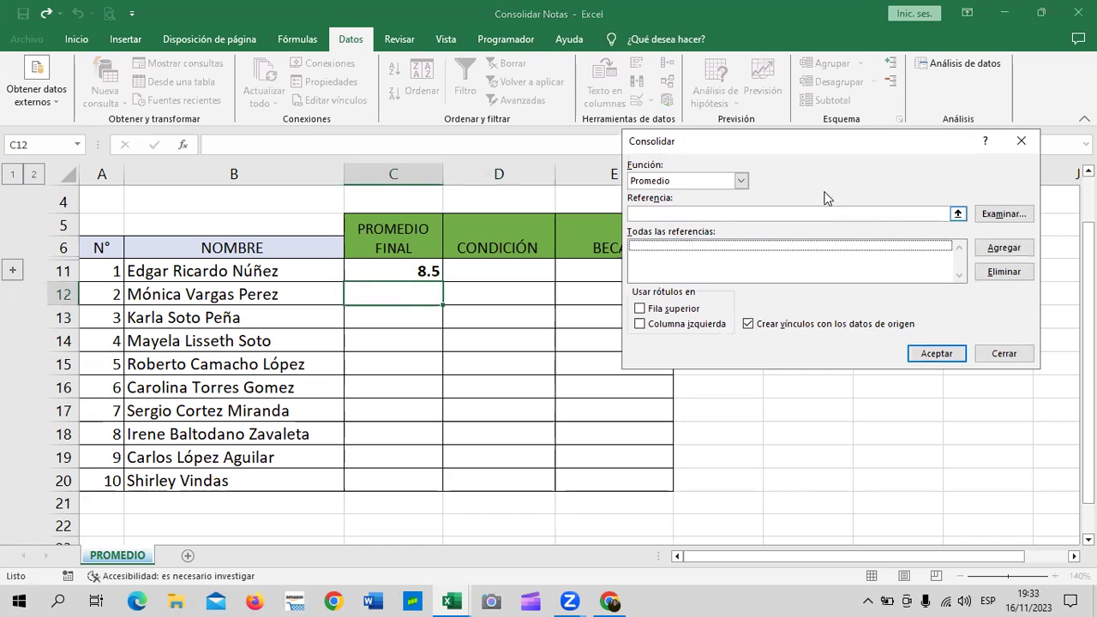
{"action": "left_click_drag", "start_coordinate": [811, 146], "coordinate": [814, 125]}
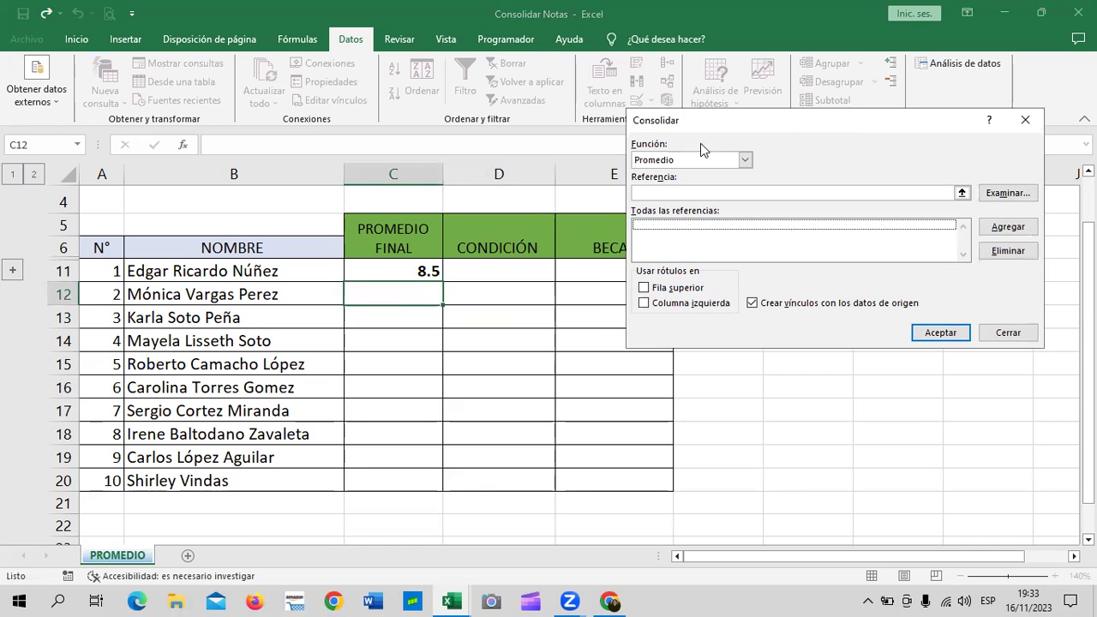
{"action": "left_click", "coordinate": [961, 192]}
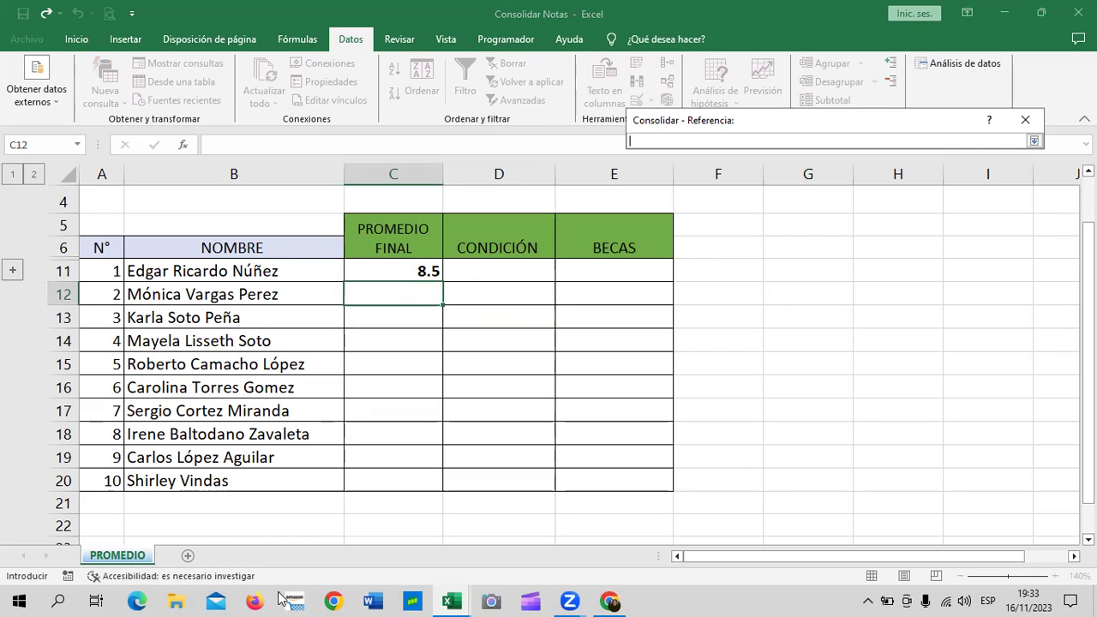
- Add the WORD workbook's cell E8 to the reference list
{"action": "mouse_move", "coordinate": [451, 600]}
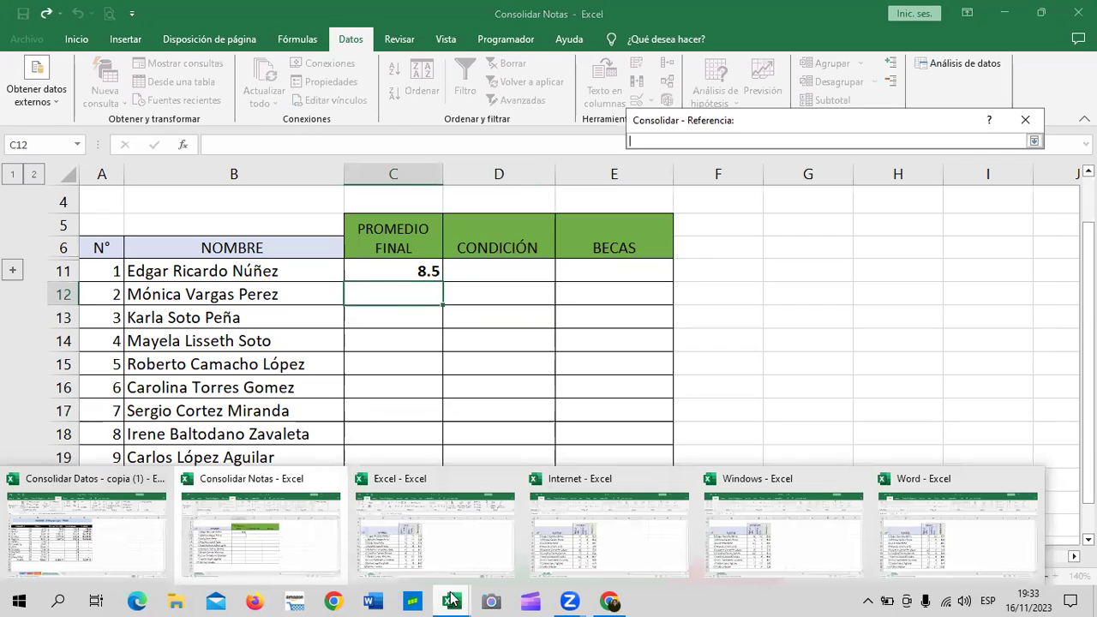
{"action": "left_click", "coordinate": [994, 546]}
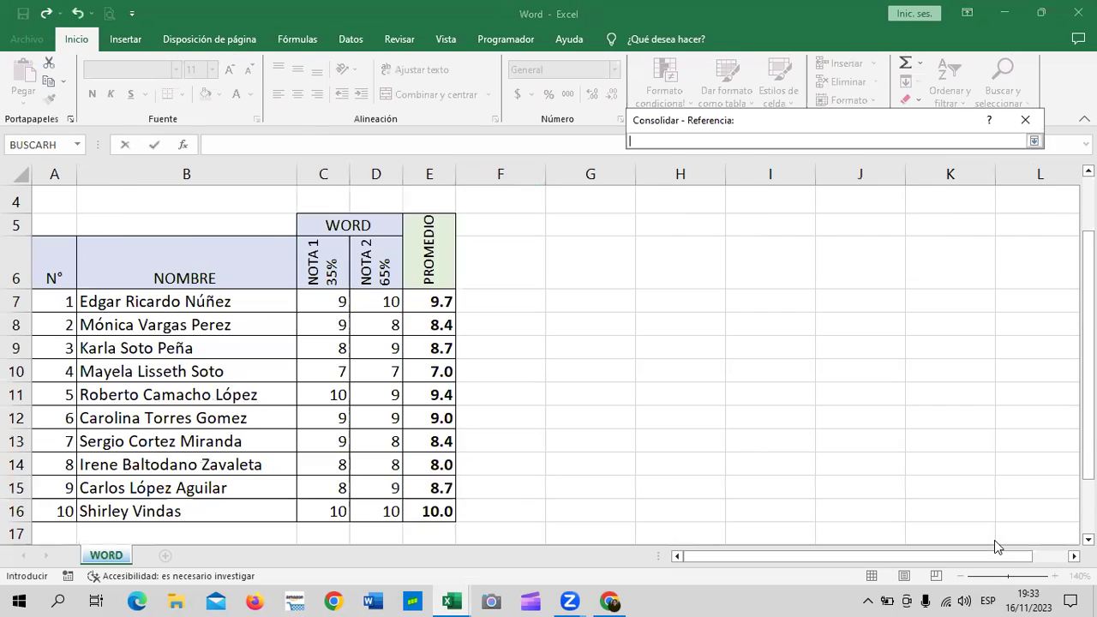
{"action": "left_click", "coordinate": [440, 301]}
{"action": "left_click", "coordinate": [436, 325]}
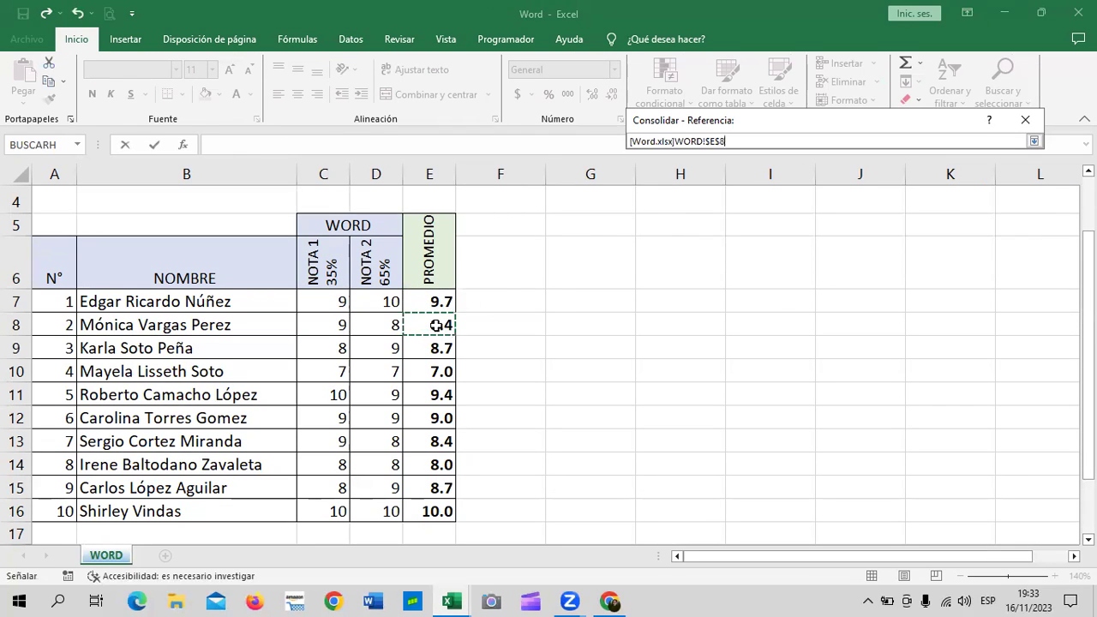
{"action": "left_click", "coordinate": [1035, 142]}
{"action": "left_click", "coordinate": [956, 226]}
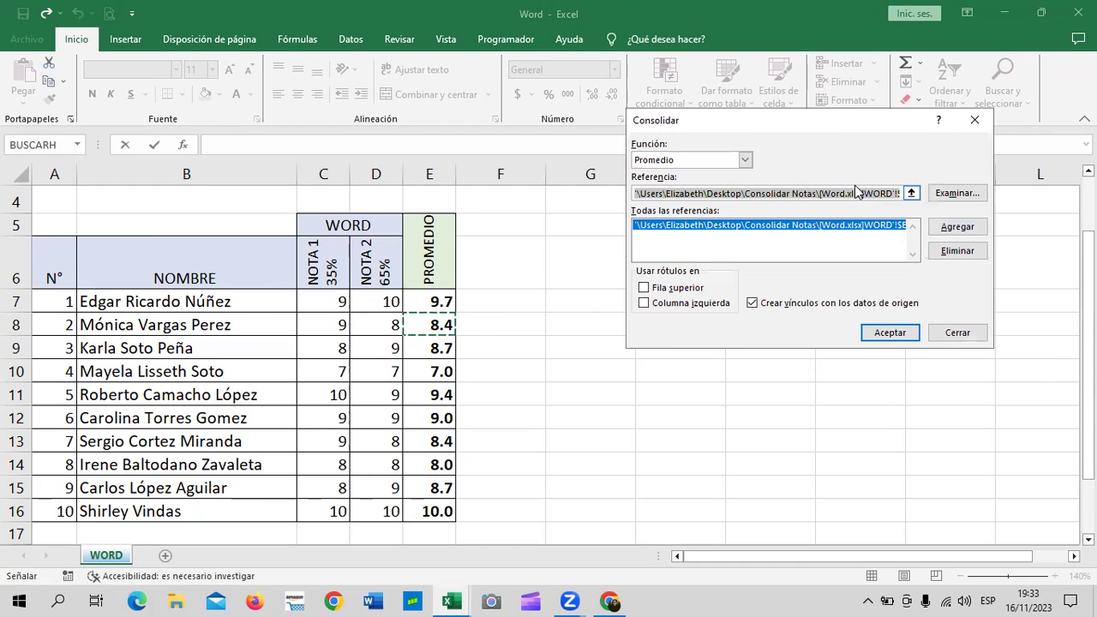
{"action": "key", "text": "Delete"}
{"action": "left_click", "coordinate": [911, 193]}
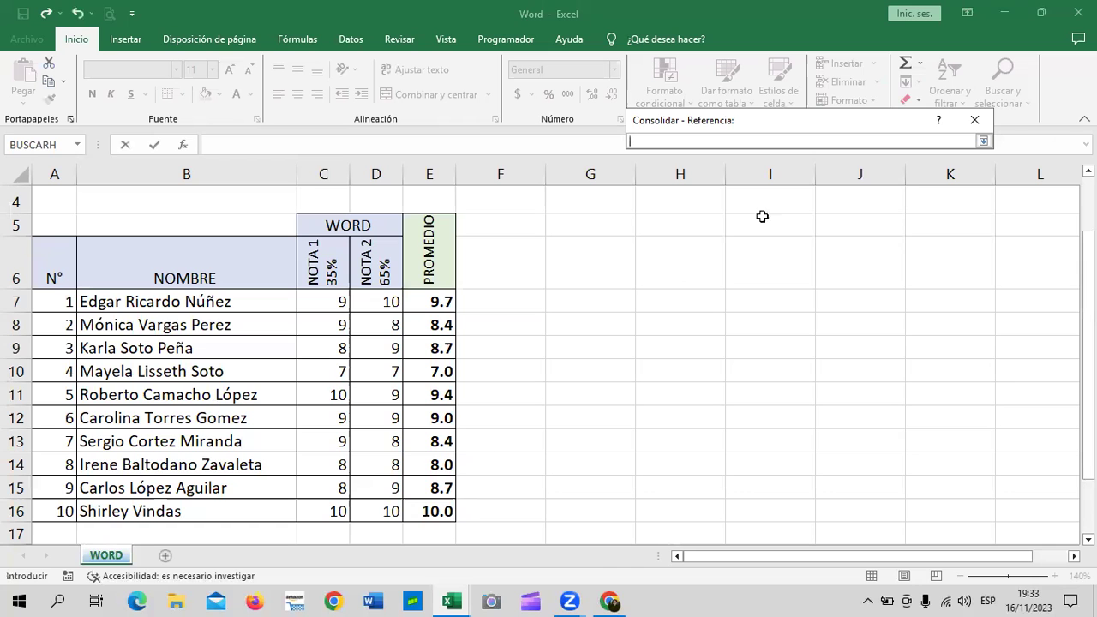
- Add the WINDOWS workbook's cell E8 to the reference list
{"action": "left_click", "coordinate": [452, 602]}
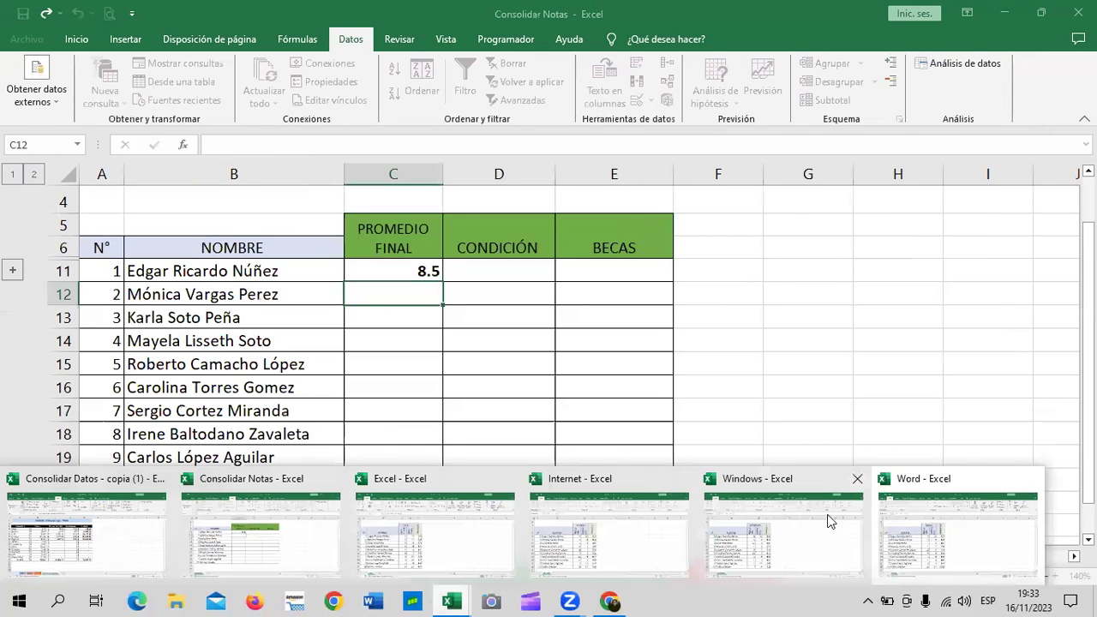
{"action": "left_click", "coordinate": [790, 541]}
{"action": "left_click", "coordinate": [424, 319]}
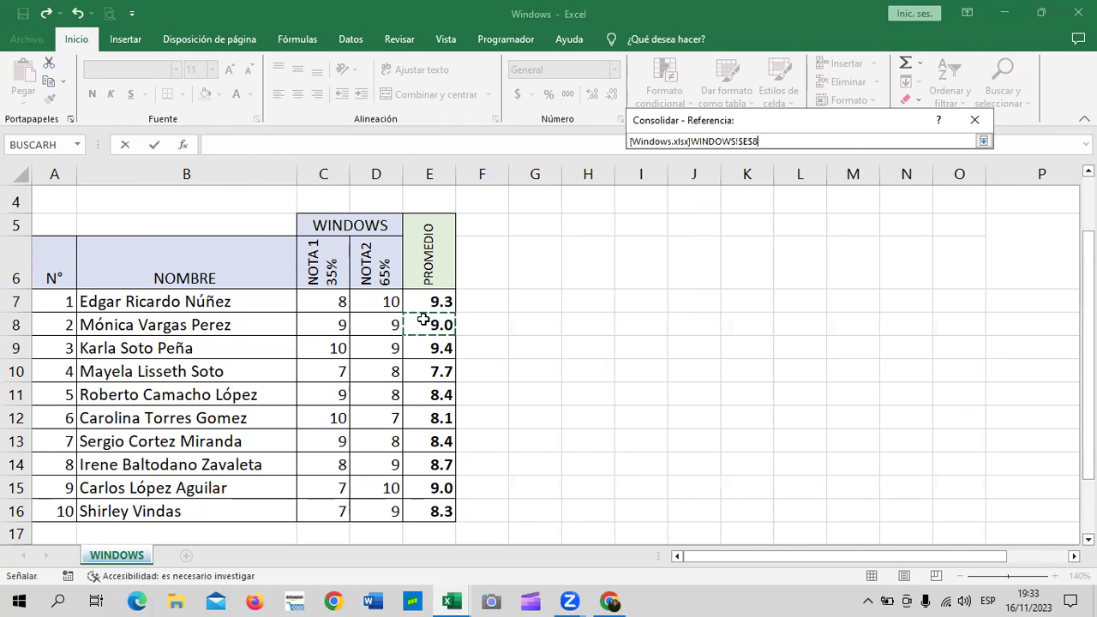
{"action": "left_click", "coordinate": [984, 140]}
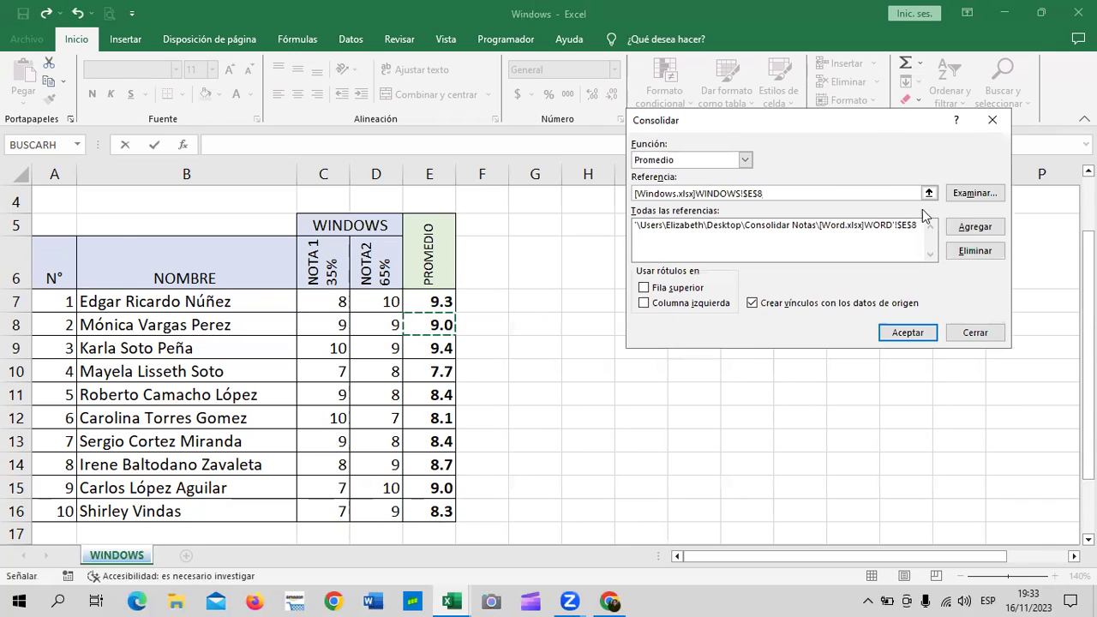
{"action": "left_click", "coordinate": [963, 231]}
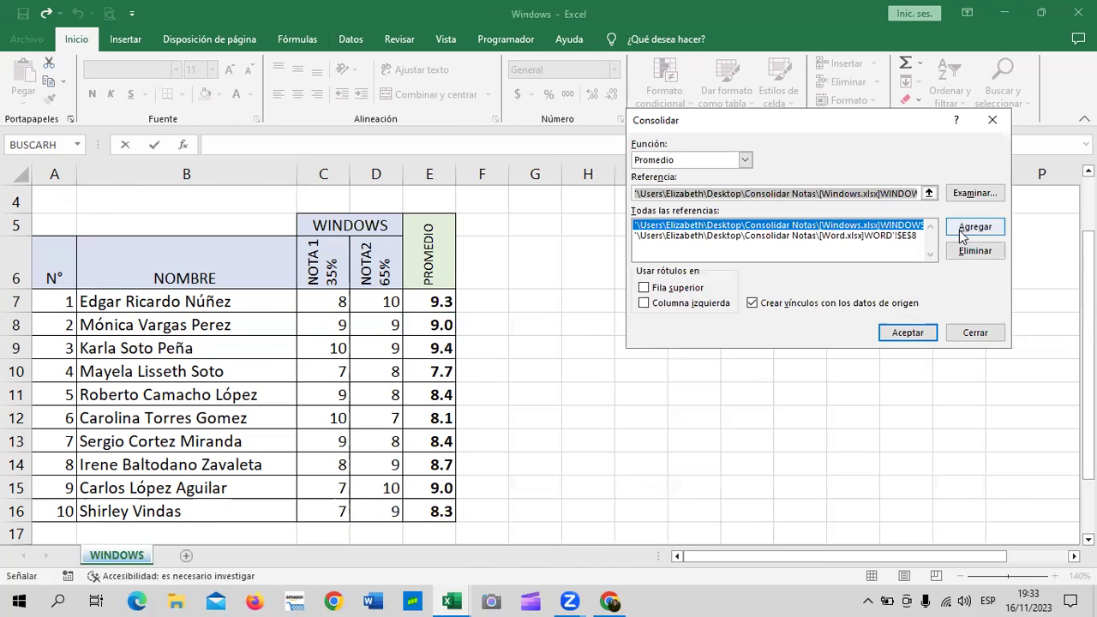
{"action": "triple_click", "coordinate": [907, 194]}
{"action": "key", "text": "BackSpace"}
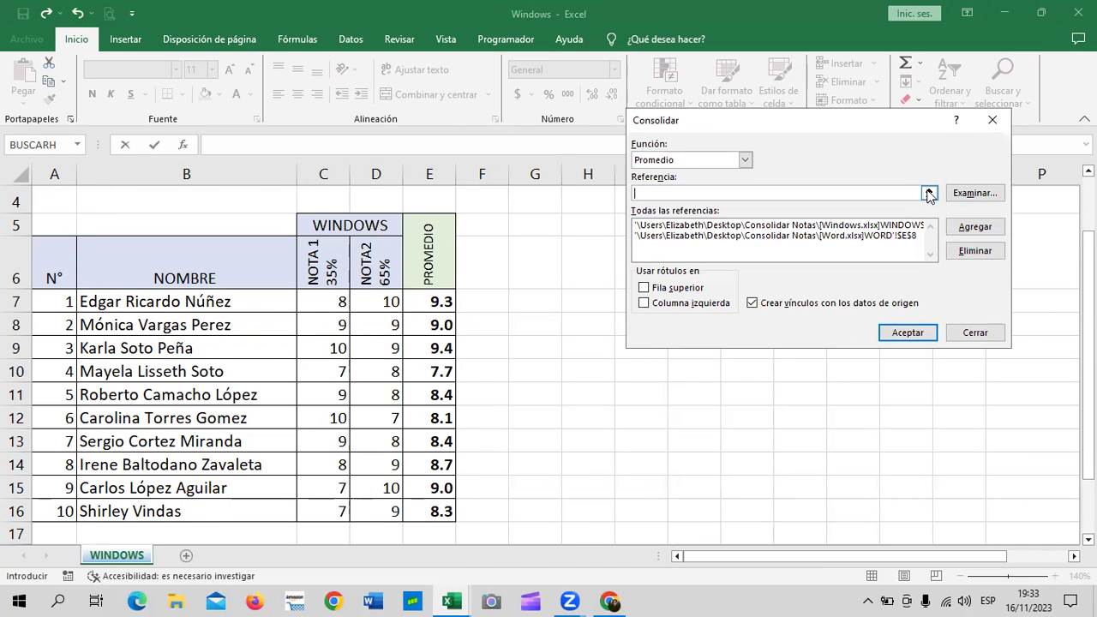
{"action": "left_click", "coordinate": [929, 192]}
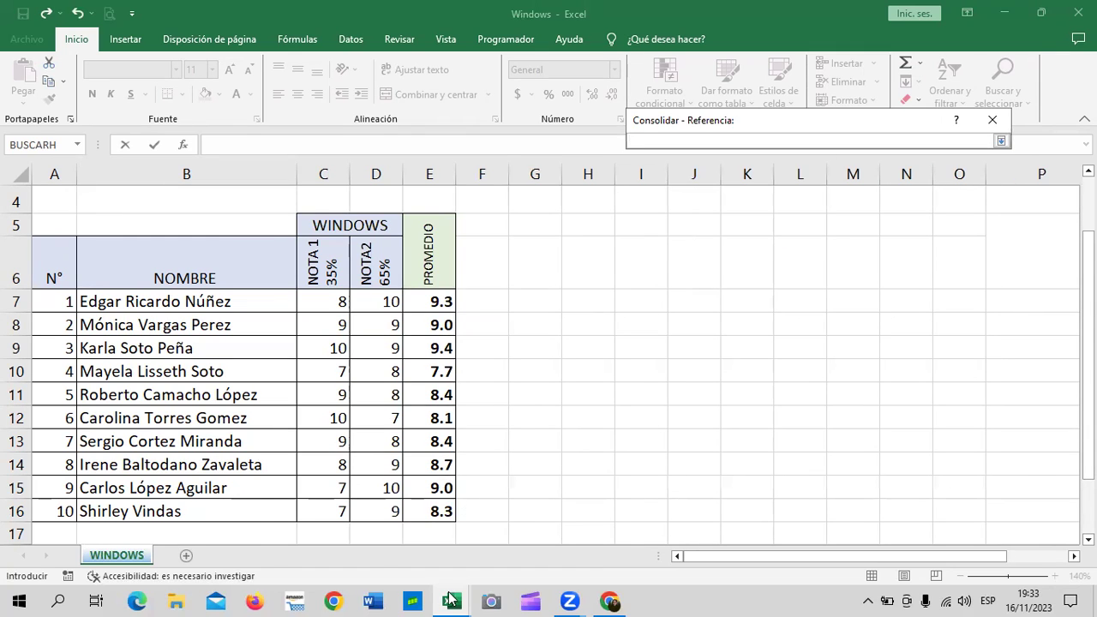
- Add the INTERNET workbook's cell E8 to the reference list
{"action": "left_click", "coordinate": [450, 598]}
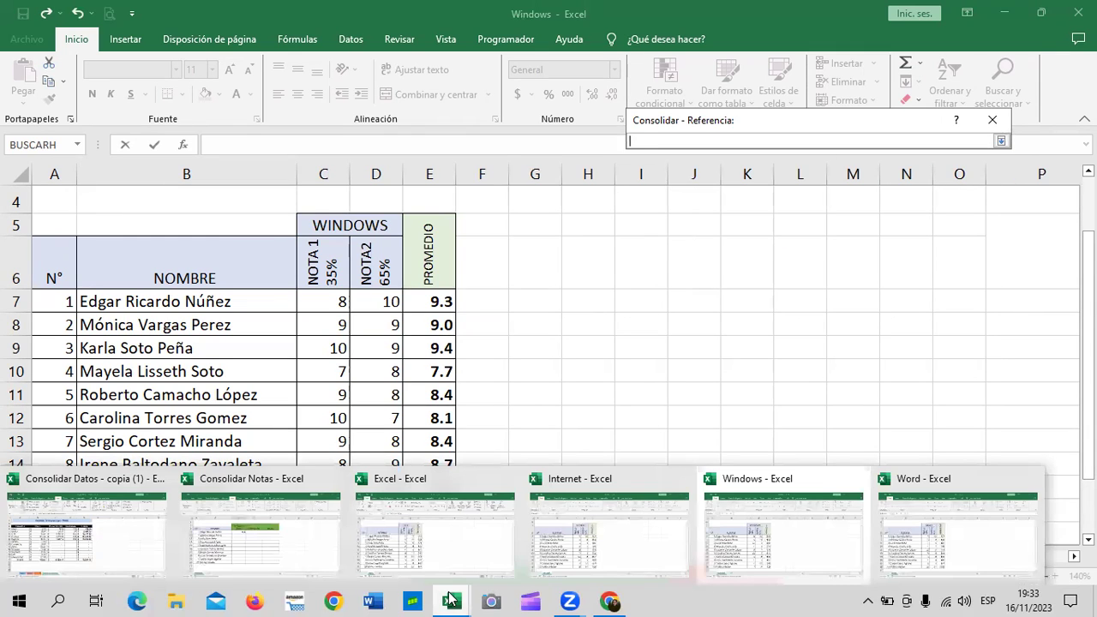
{"action": "left_click", "coordinate": [619, 554]}
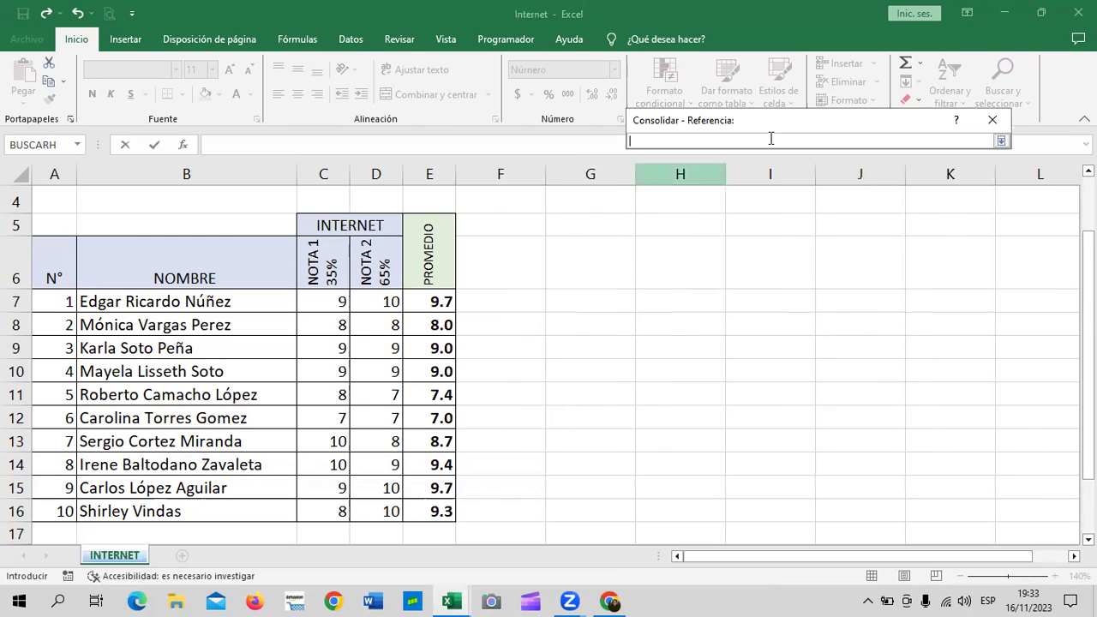
{"action": "left_click", "coordinate": [430, 324]}
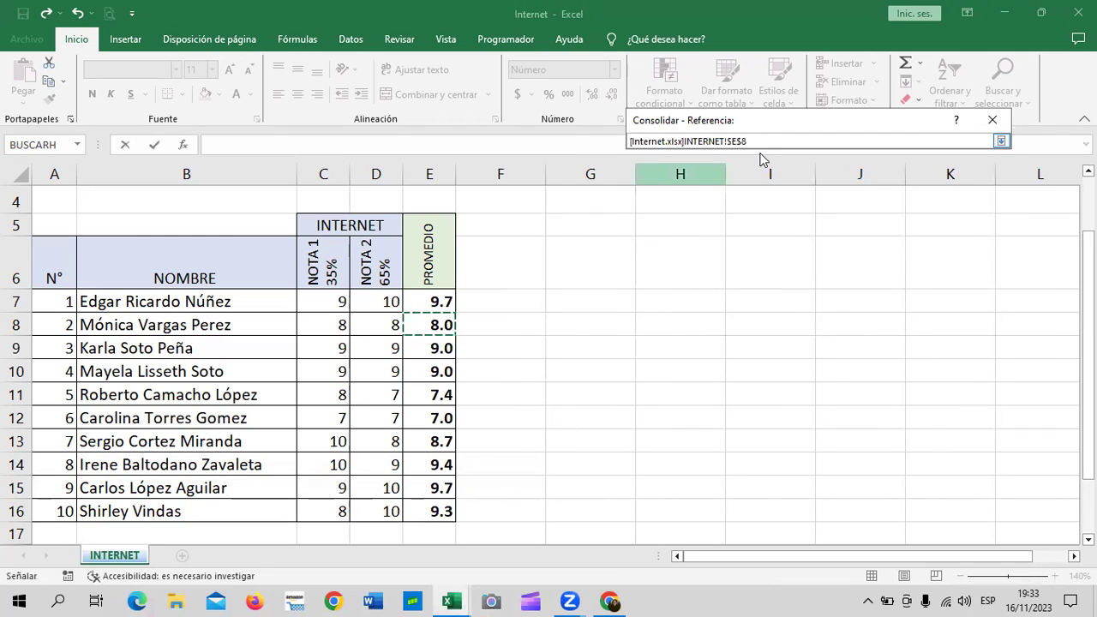
{"action": "left_click", "coordinate": [1001, 142]}
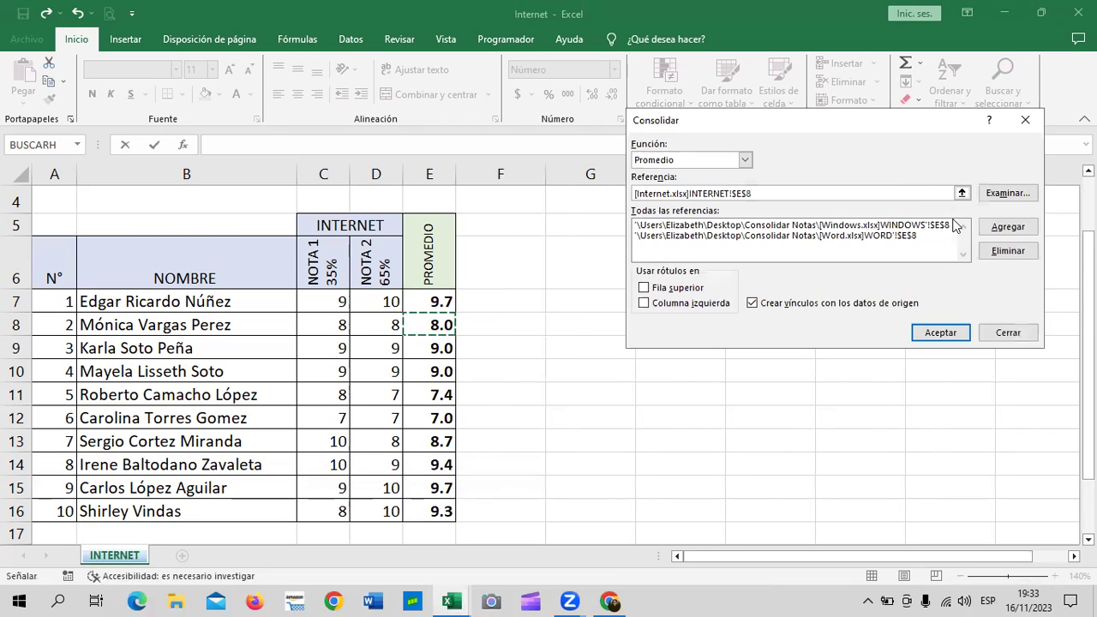
{"action": "left_click", "coordinate": [1003, 228]}
{"action": "triple_click", "coordinate": [940, 193]}
{"action": "key", "text": "BackSpace"}
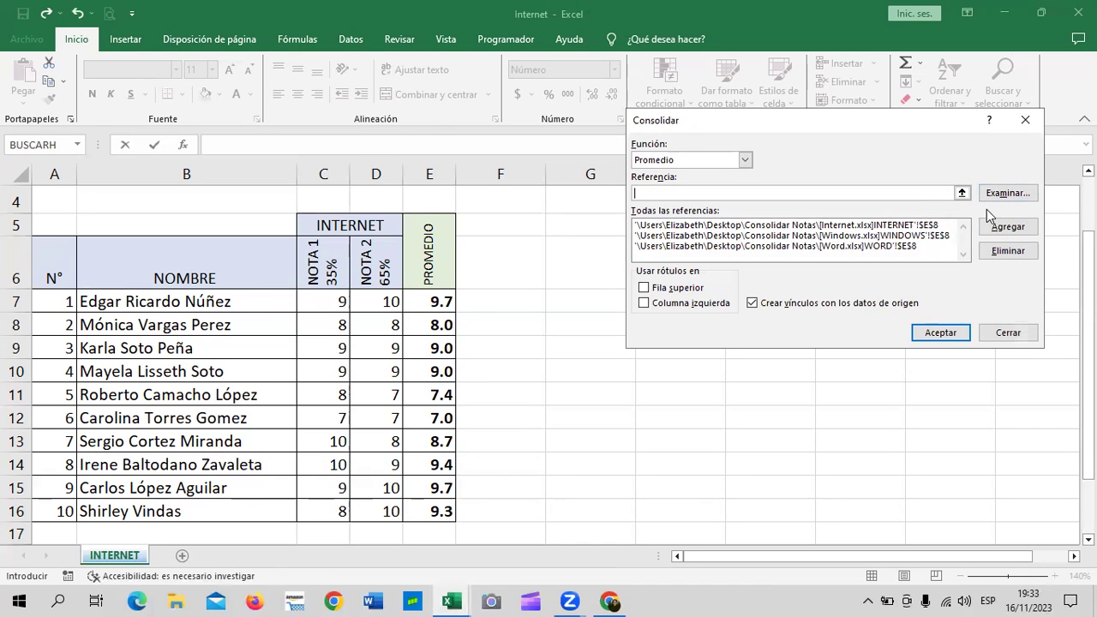
{"action": "left_click", "coordinate": [962, 193]}
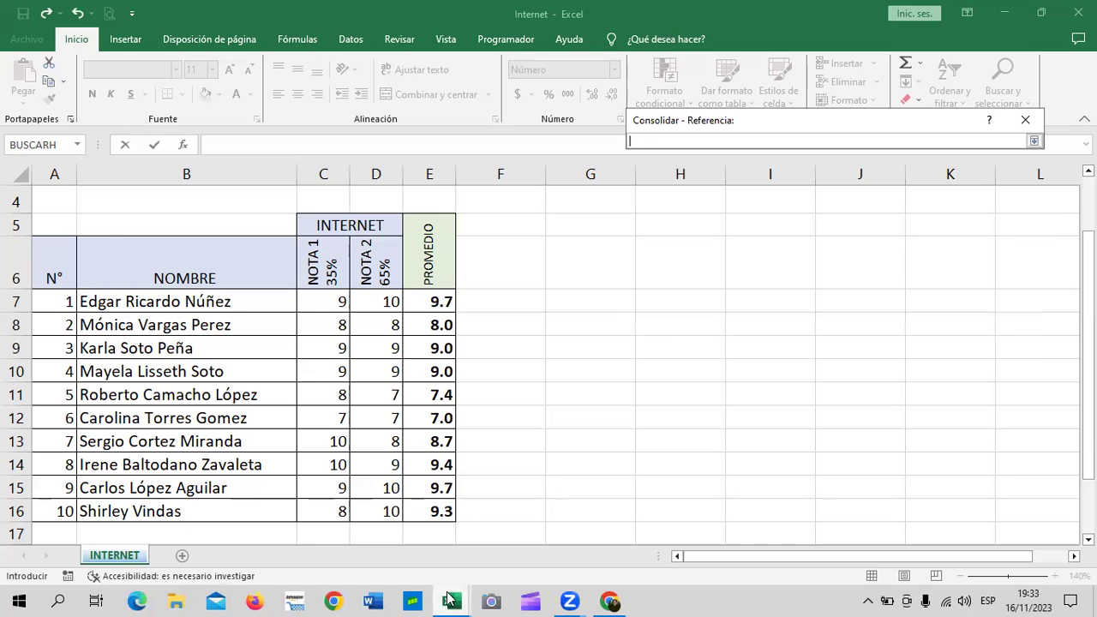
- Add the EXCEL workbook's cell E8 and run the average consolidation
{"action": "mouse_move", "coordinate": [449, 597]}
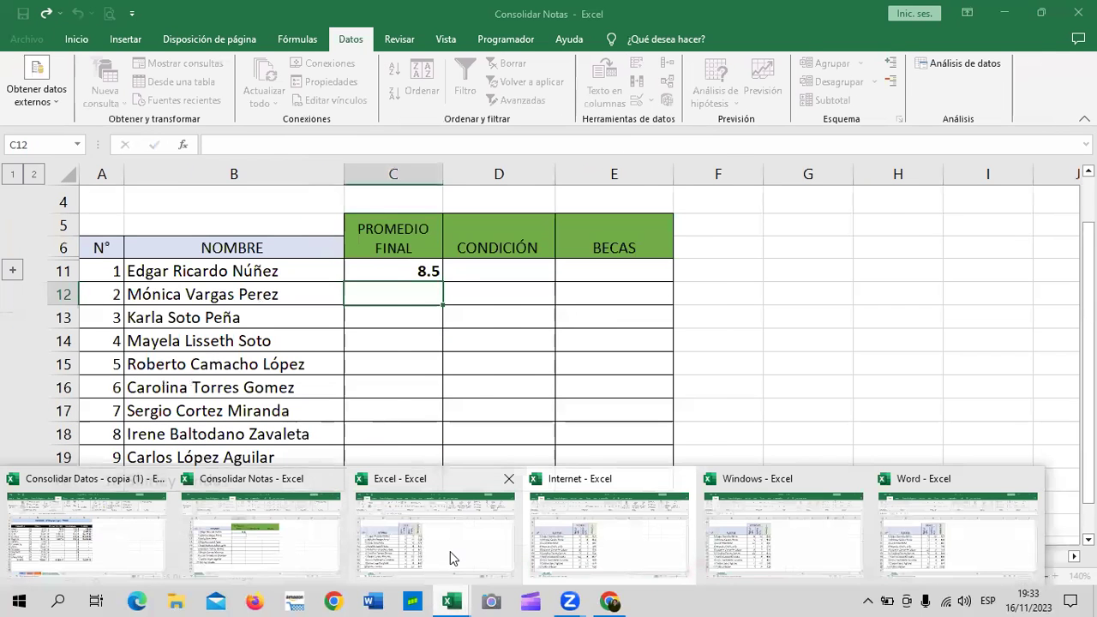
{"action": "left_click", "coordinate": [450, 551]}
{"action": "left_click", "coordinate": [439, 321]}
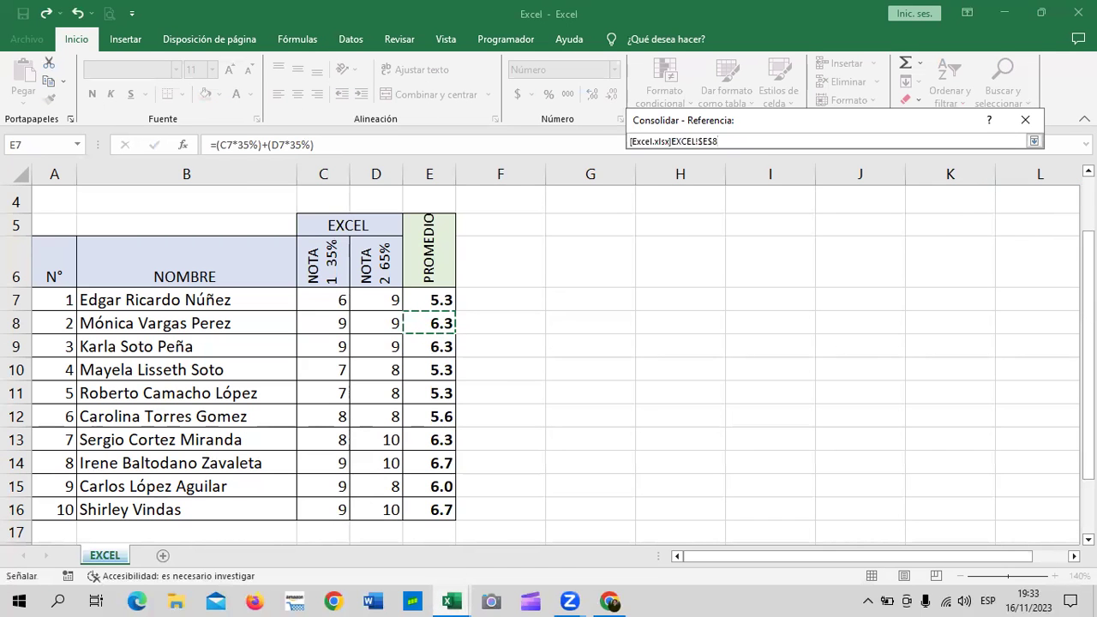
{"action": "left_click", "coordinate": [1033, 141]}
{"action": "left_click", "coordinate": [996, 228]}
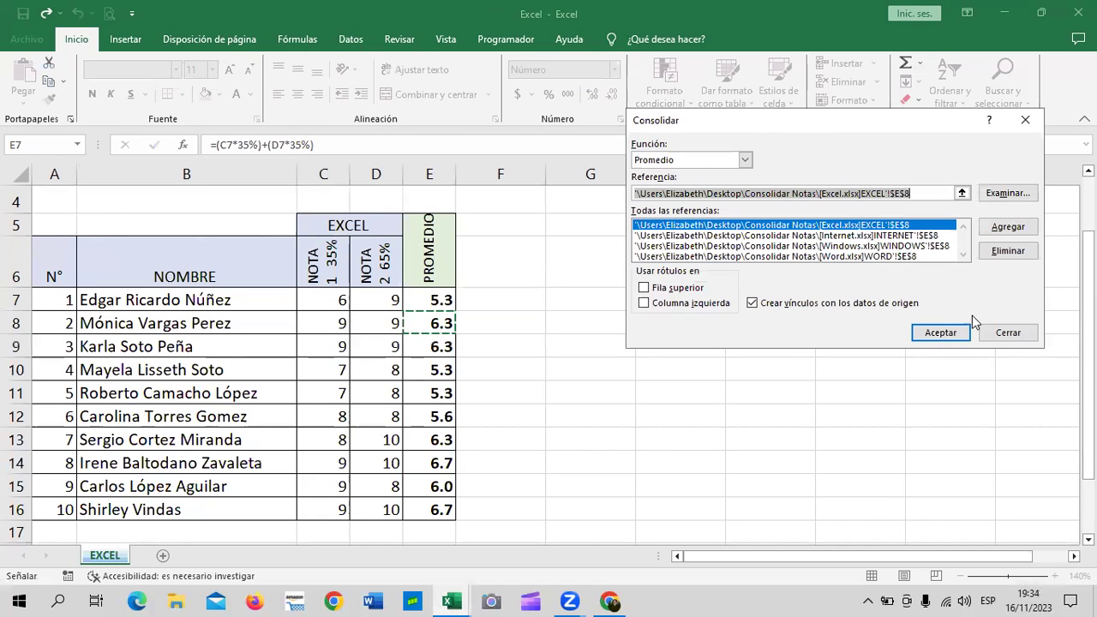
{"action": "left_click", "coordinate": [942, 332]}
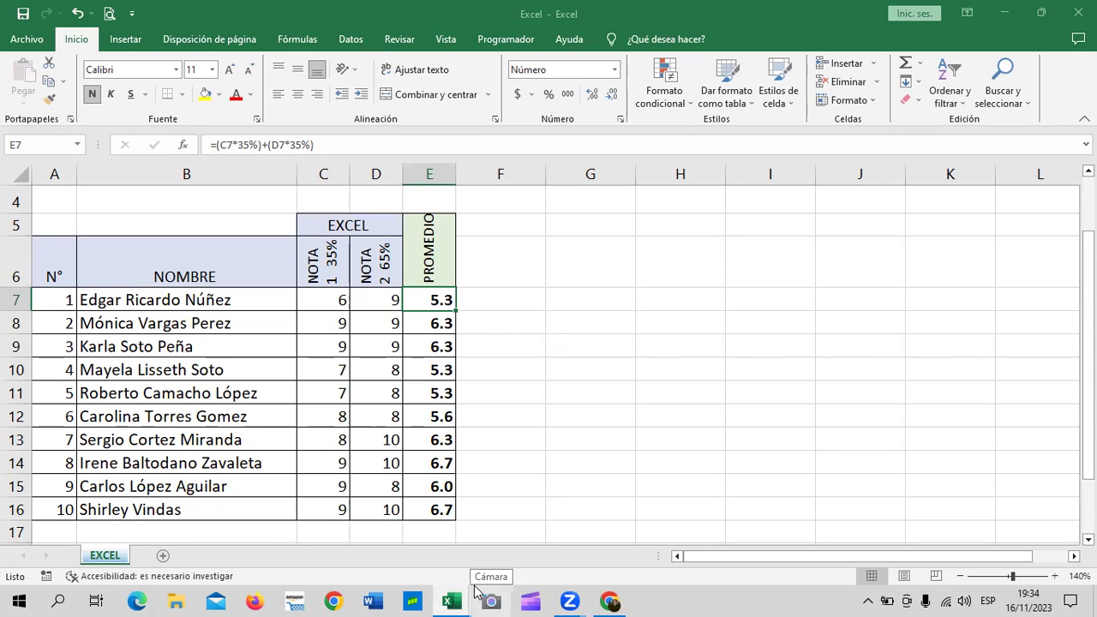
{"action": "mouse_move", "coordinate": [461, 581]}
{"action": "left_click", "coordinate": [252, 531]}
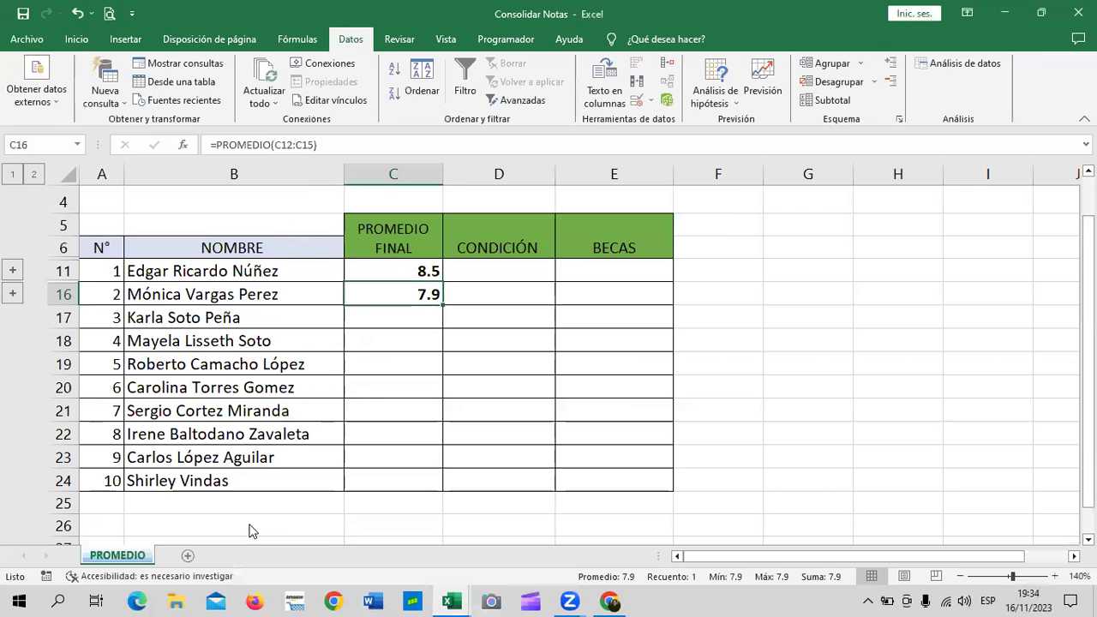
{"action": "left_click", "coordinate": [815, 322]}
{"action": "left_click", "coordinate": [409, 295]}
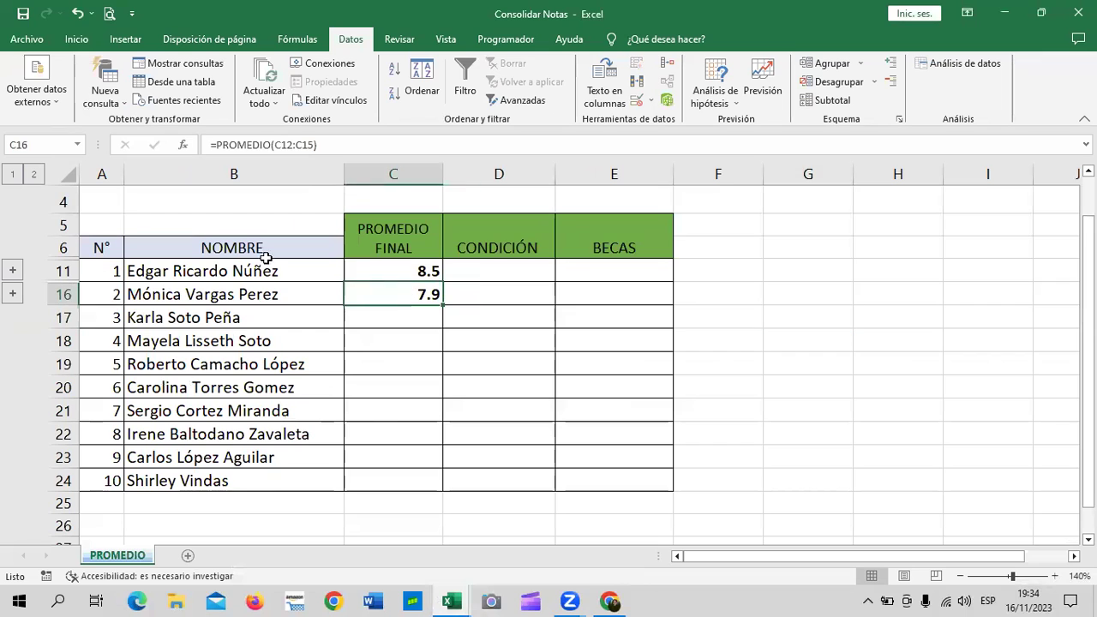
{"action": "left_click", "coordinate": [13, 294]}
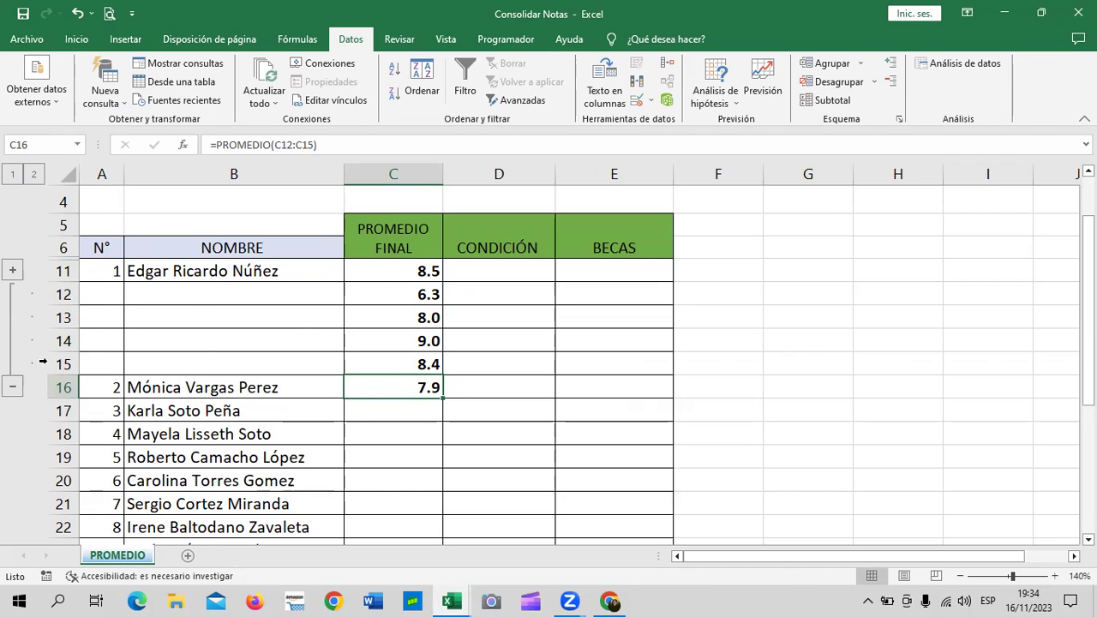
{"action": "left_click", "coordinate": [14, 387]}
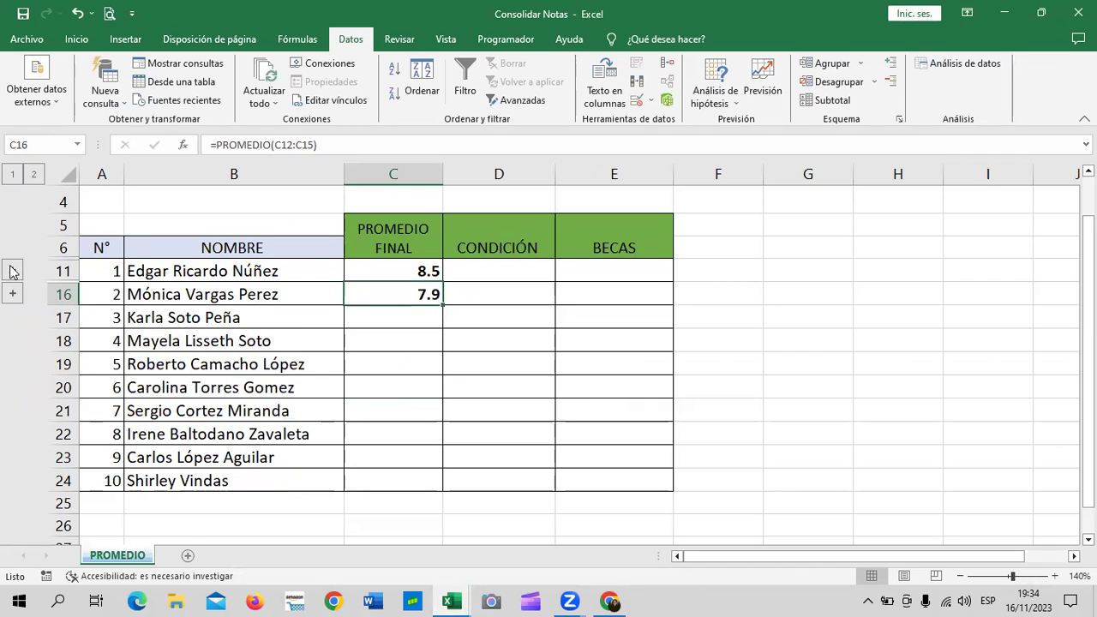
{"action": "left_click", "coordinate": [13, 271]}
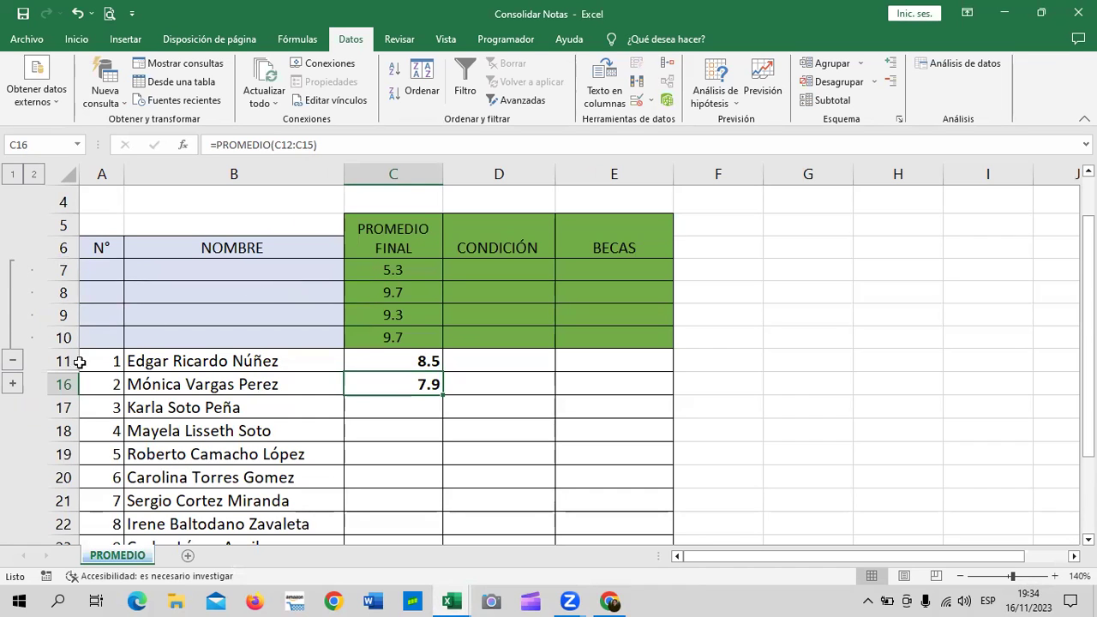
{"action": "left_click", "coordinate": [13, 361]}
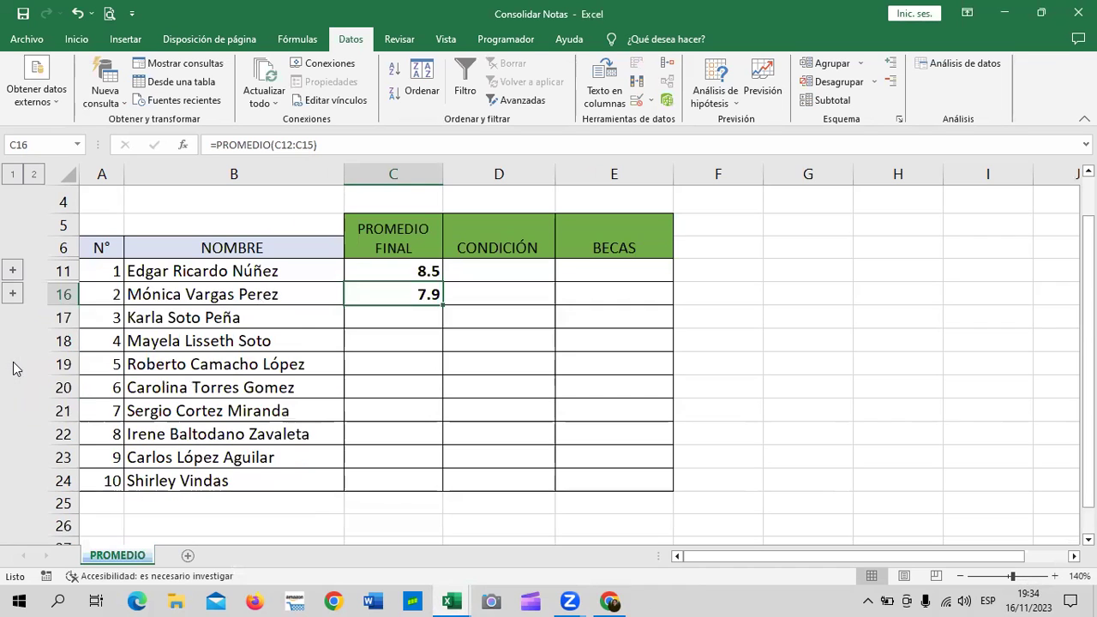
{"action": "left_click", "coordinate": [12, 294]}
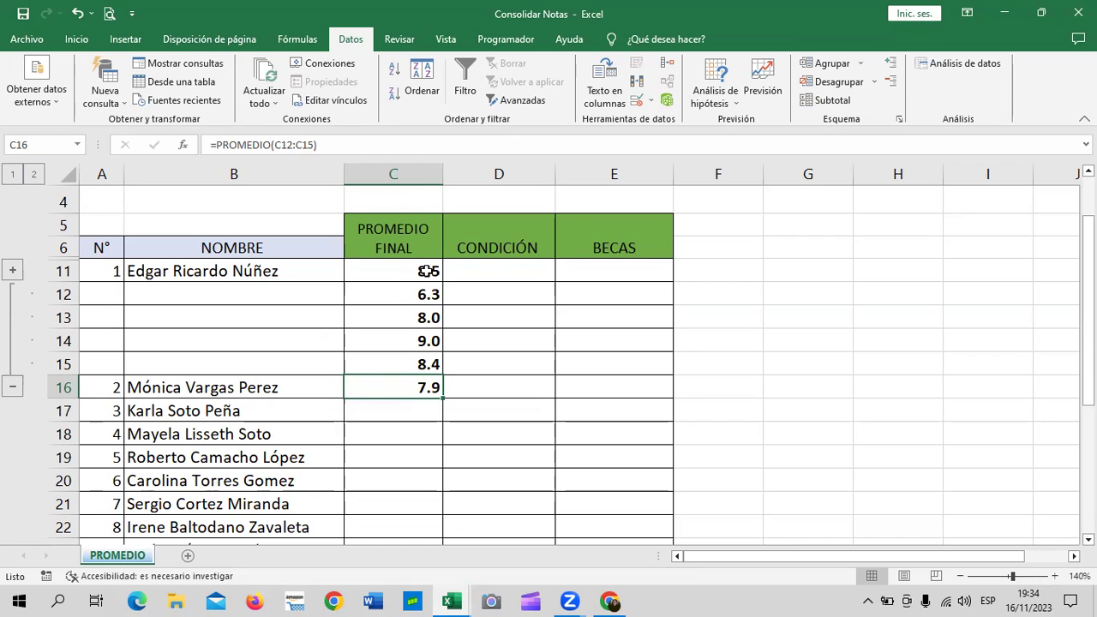
{"action": "left_click", "coordinate": [12, 387]}
{"action": "left_click", "coordinate": [400, 273]}
{"action": "left_click", "coordinate": [398, 292]}
{"action": "left_click", "coordinate": [393, 314]}
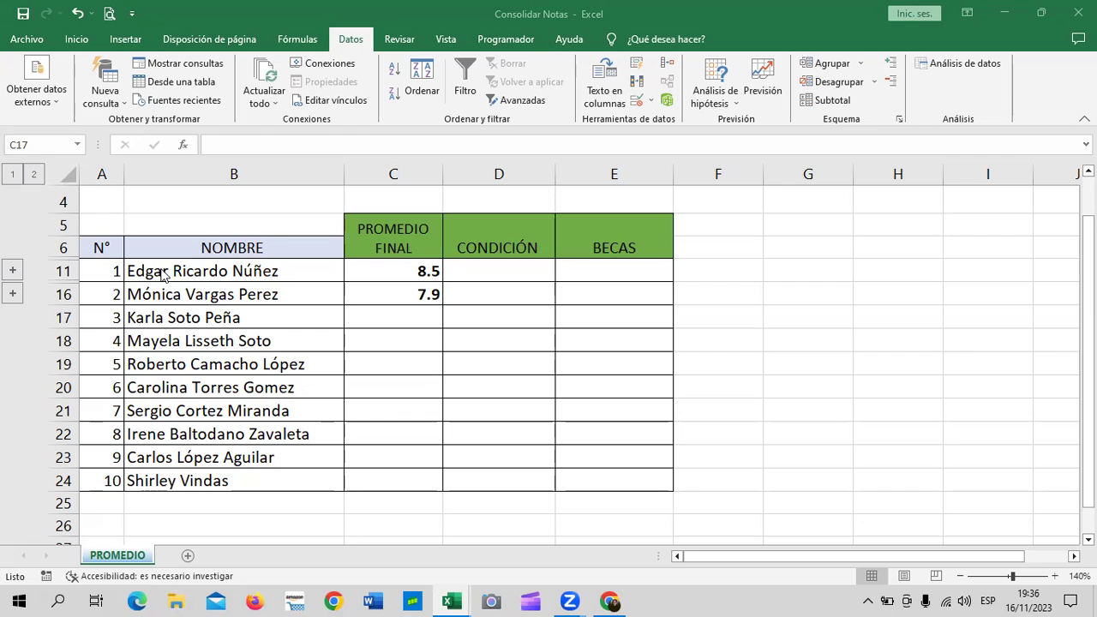
- In D11, begin an SI formula testing whether C11 is greater than 7.5
{"action": "left_click", "coordinate": [493, 272]}
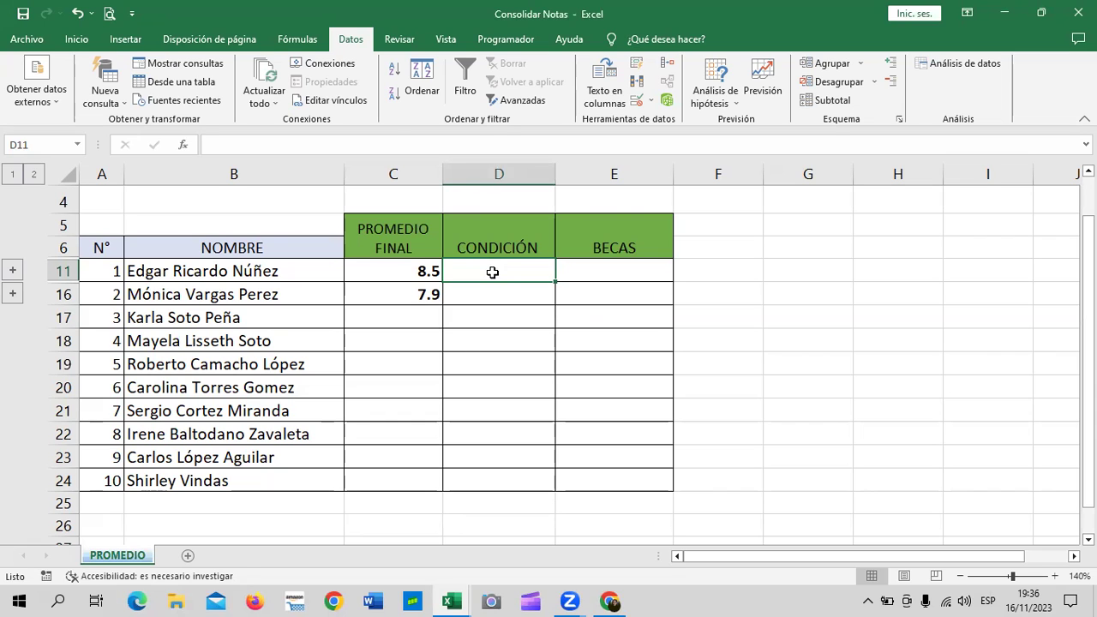
{"action": "type", "text": "=s"}
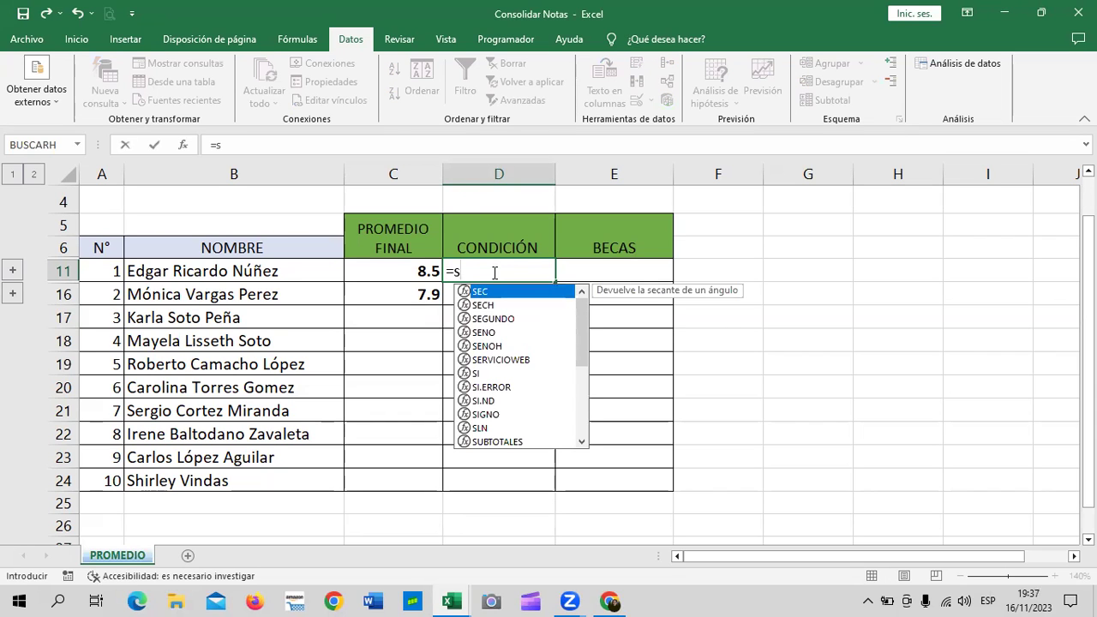
{"action": "type", "text": "i"}
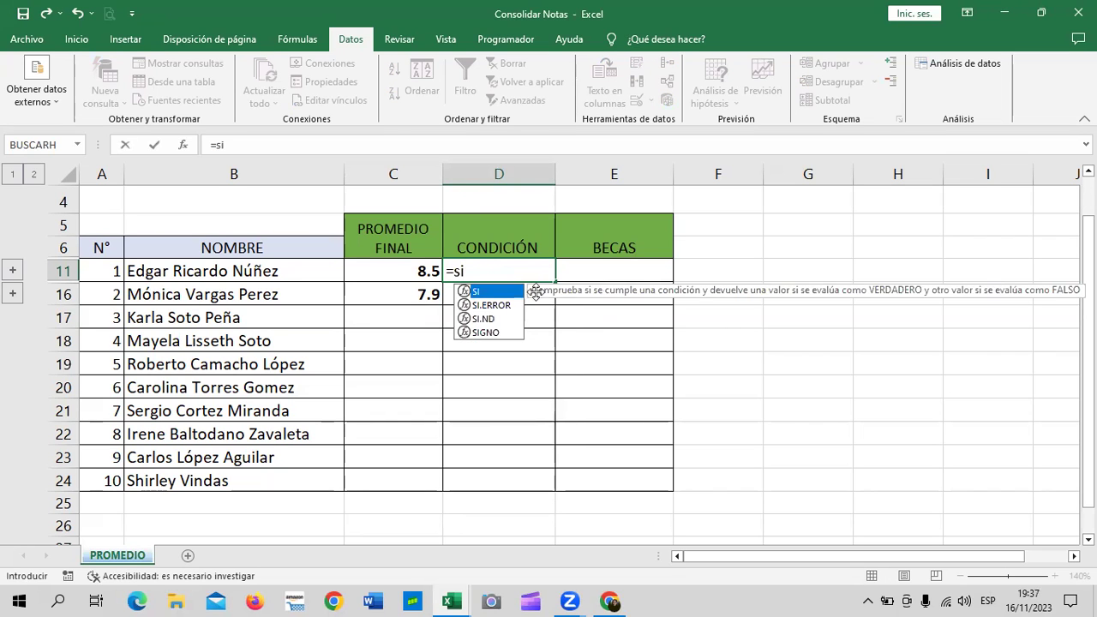
{"action": "key", "text": "Tab"}
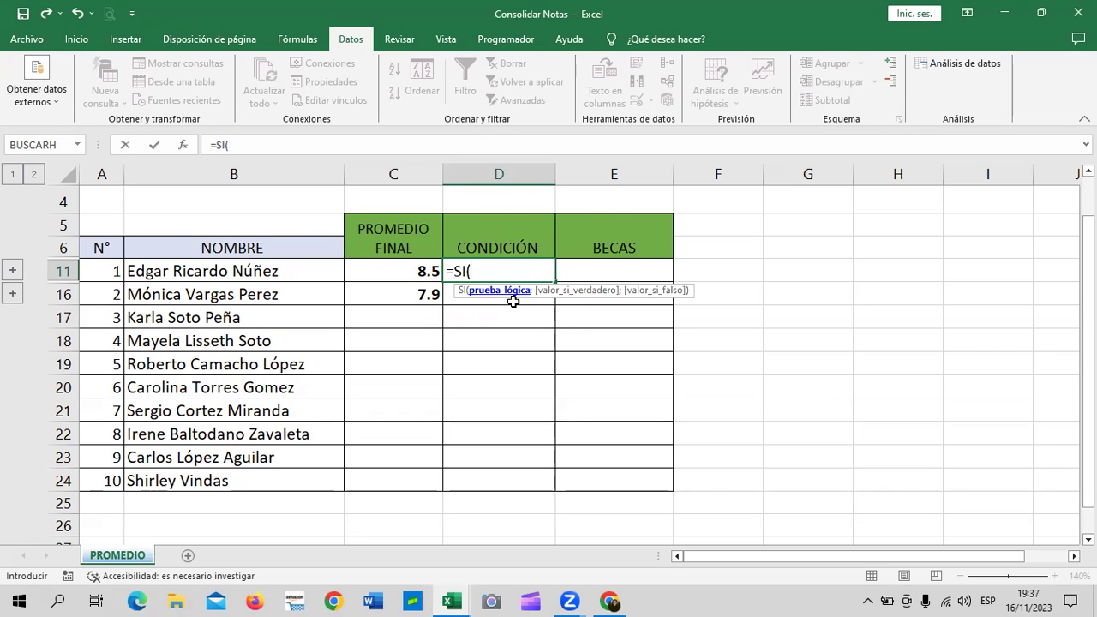
{"action": "left_click", "coordinate": [417, 271]}
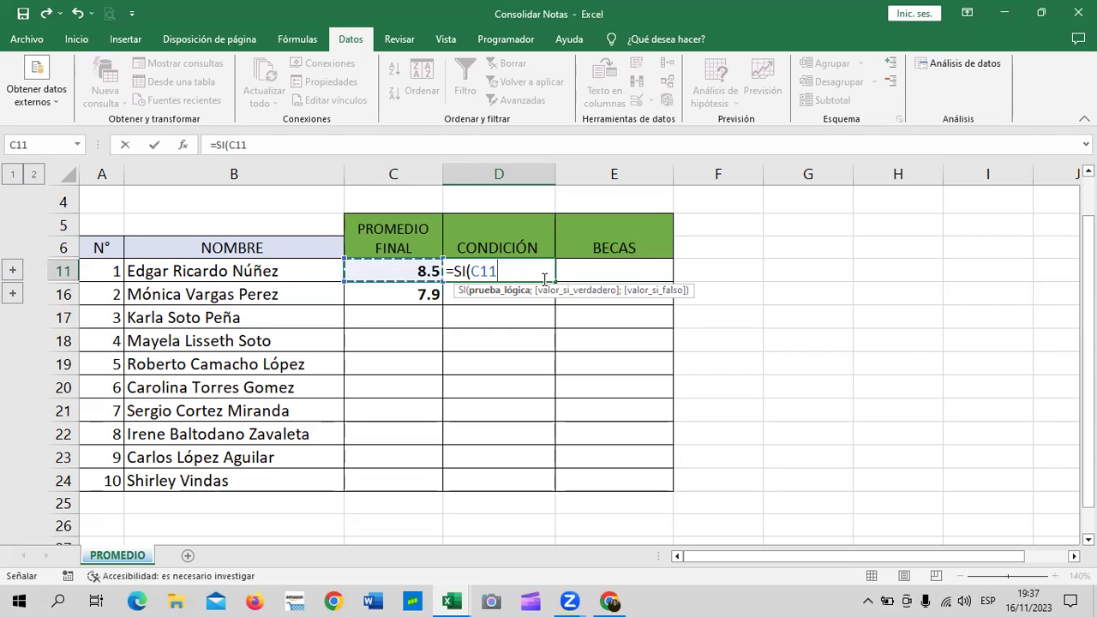
{"action": "type", "text": ">"}
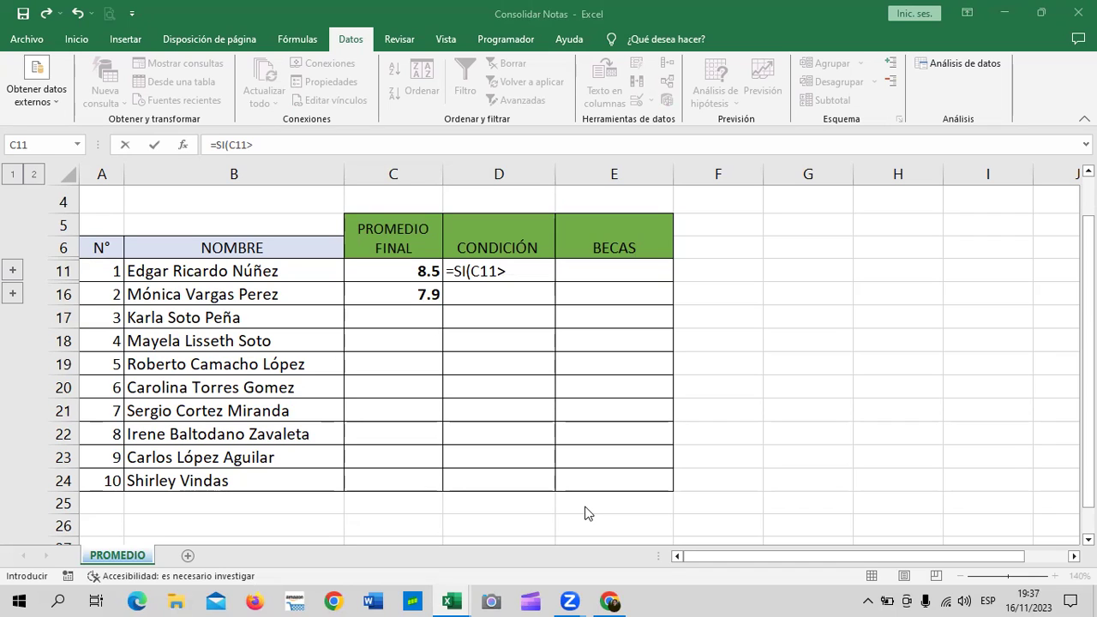
{"action": "left_click", "coordinate": [535, 272]}
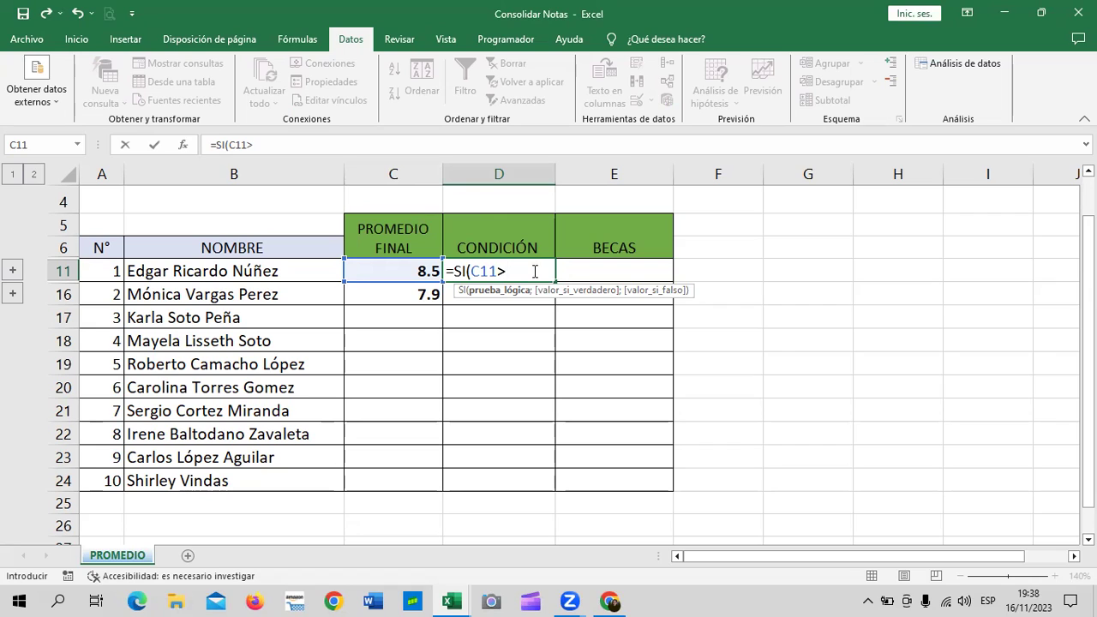
{"action": "type", "text": "7.5"}
- Finish it as =SI(C11>7.5;"APROBADO";"REPROBADO") and commit it
{"action": "left_click", "coordinate": [525, 270]}
{"action": "key", "text": "Left"}
{"action": "key", "text": "Left"}
{"action": "key", "text": "Left"}
{"action": "type", "text": "="}
{"action": "key", "text": "BackSpace"}
{"action": "type", "text": ";"}
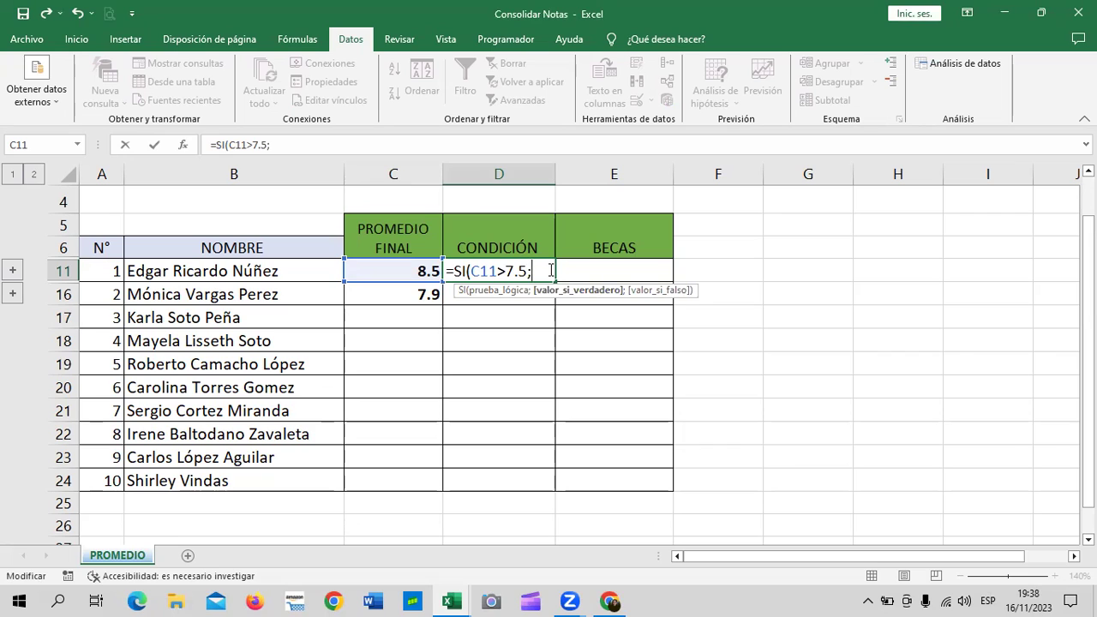
{"action": "type", "text": "\""}
{"action": "key", "text": "Caps_Lock"}
{"action": "type", "text": "AP"}
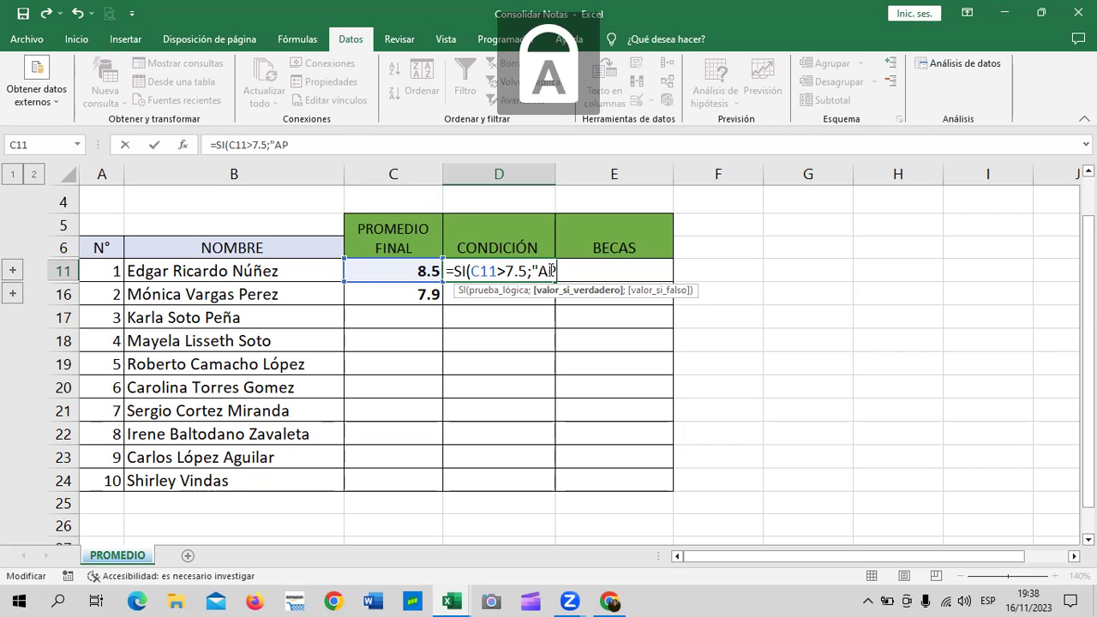
{"action": "type", "text": "ROBADO"}
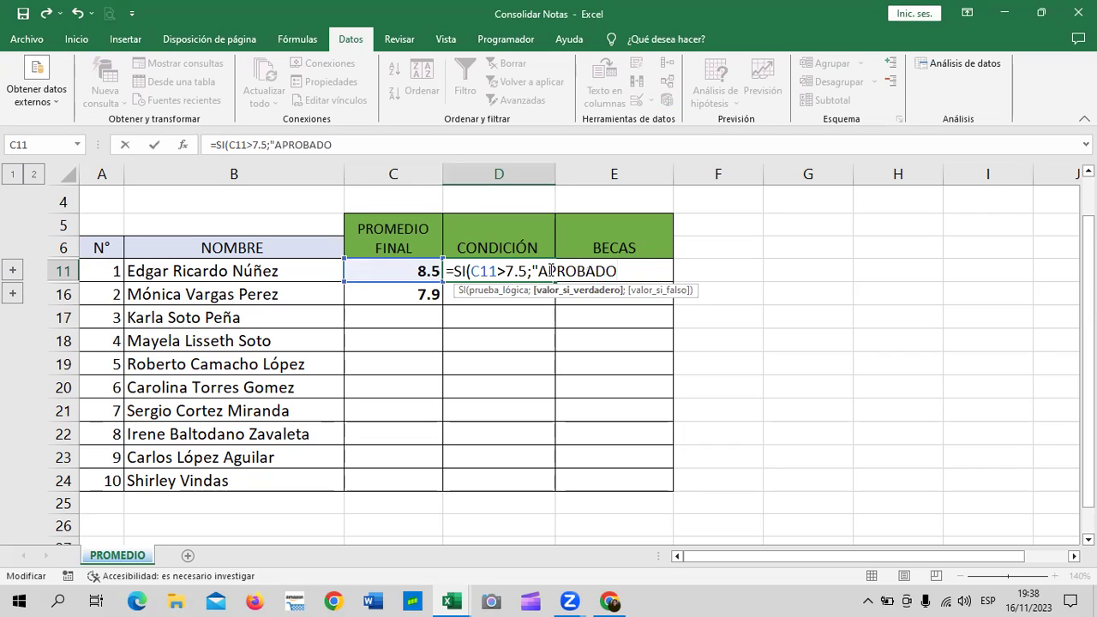
{"action": "type", "text": "\";\""}
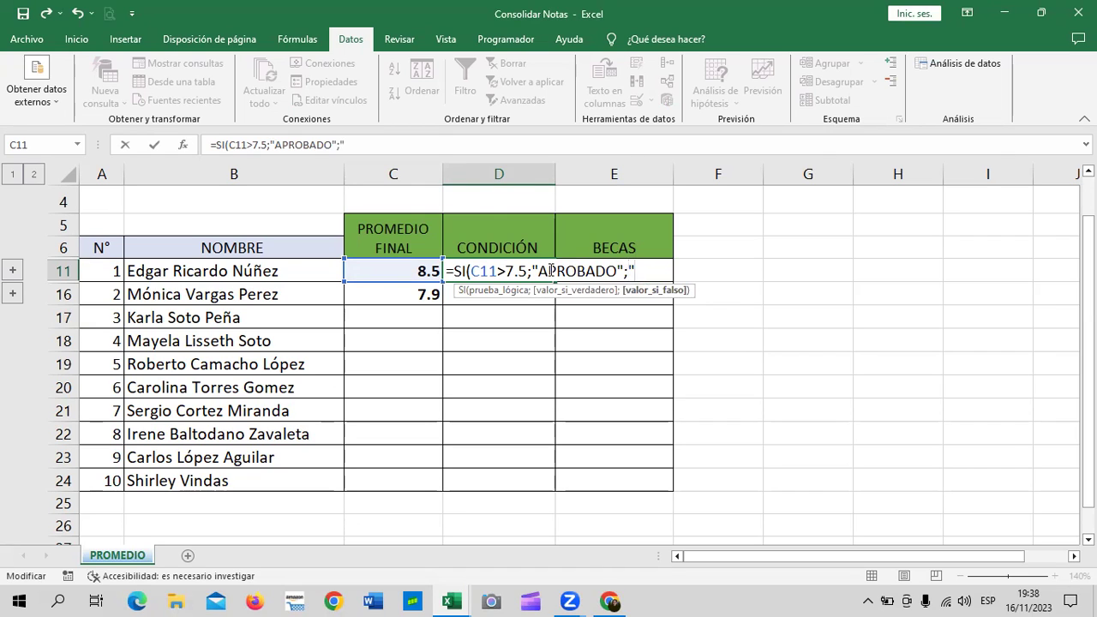
{"action": "type", "text": "REPROBADO"}
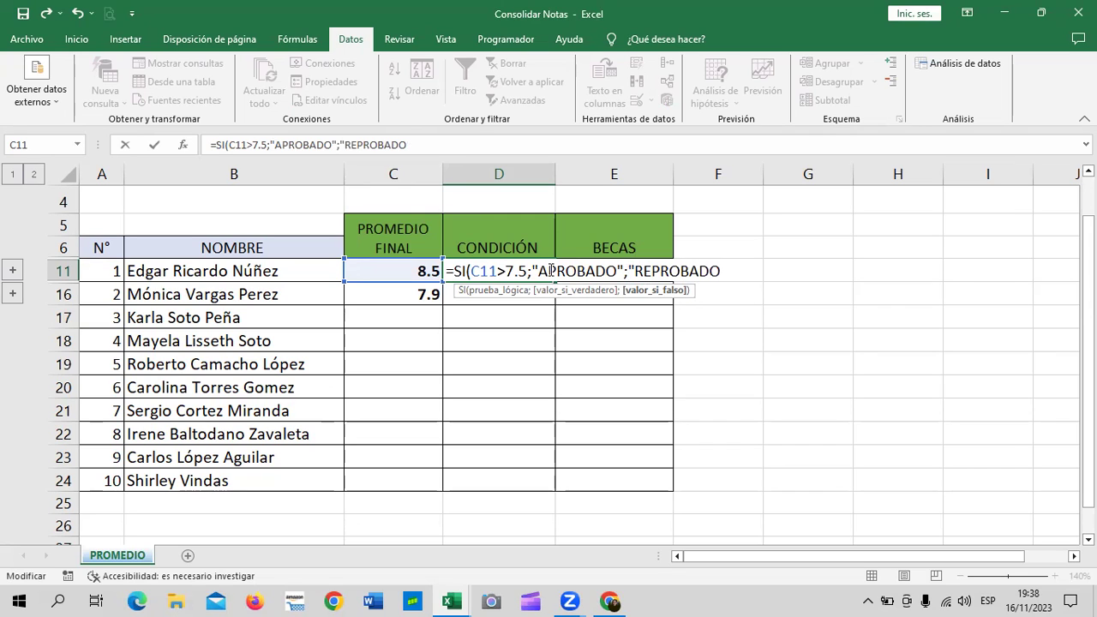
{"action": "type", "text": "\")"}
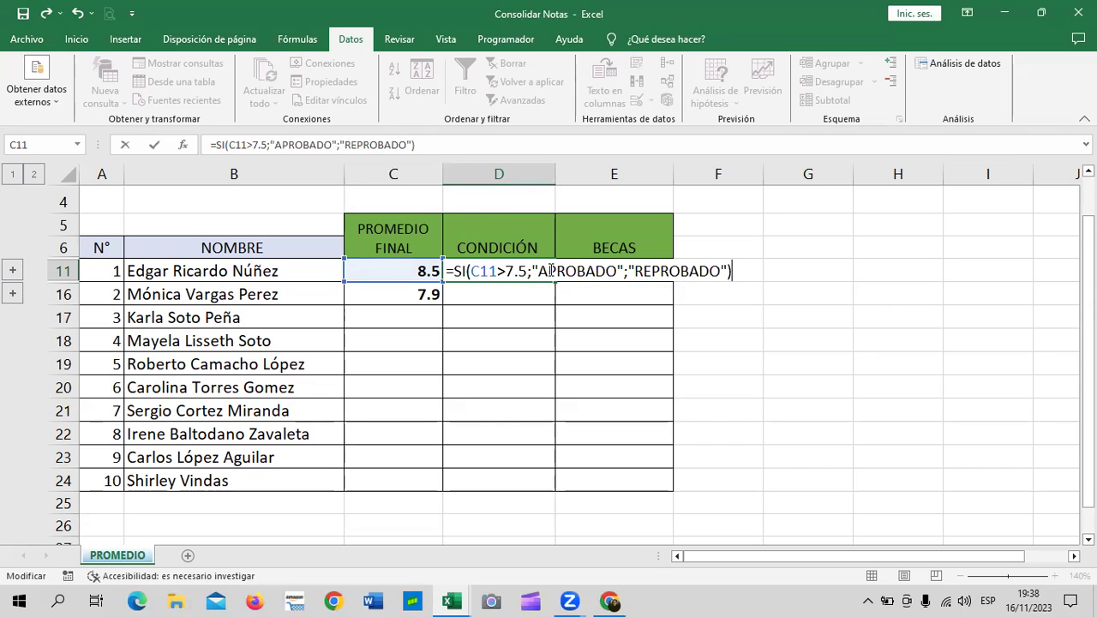
{"action": "key", "text": "Return"}
{"action": "key", "text": "ctrl+Return"}
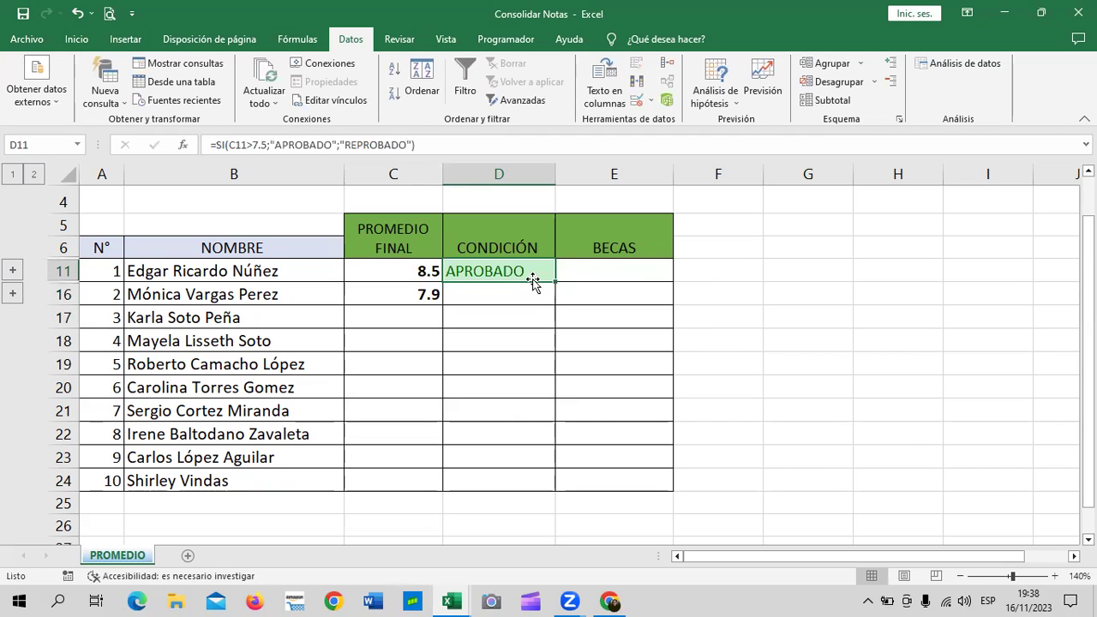
- Fill the CONDICIÓN formula from D11 down to D24 and check the copies
{"action": "left_click_drag", "start_coordinate": [557, 283], "coordinate": [567, 487]}
{"action": "left_click", "coordinate": [613, 433]}
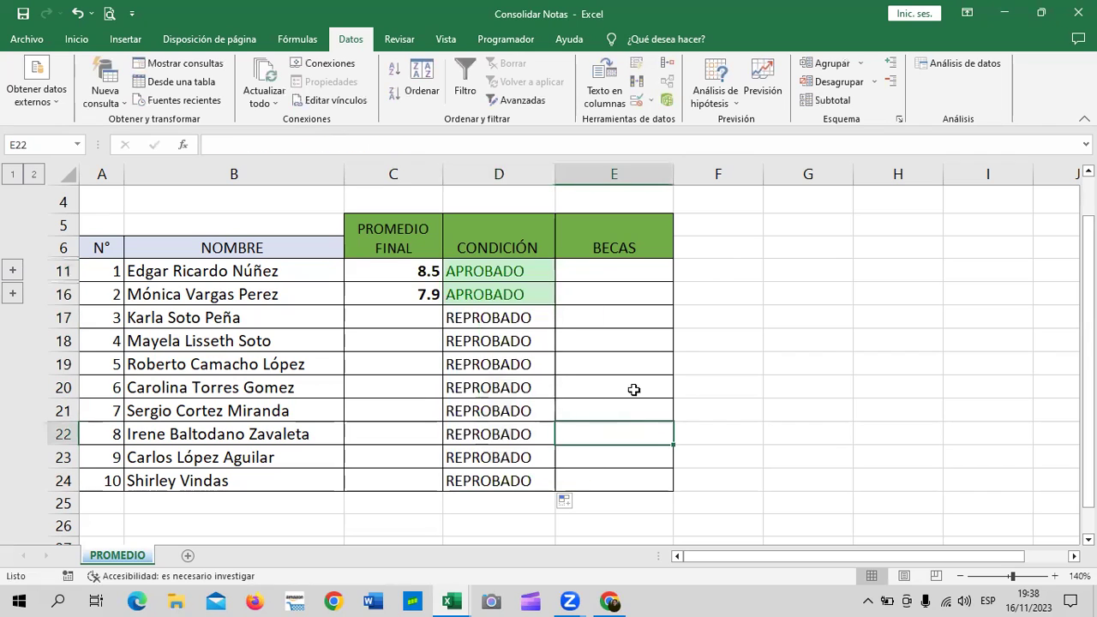
{"action": "left_click", "coordinate": [534, 295]}
{"action": "left_click", "coordinate": [520, 312]}
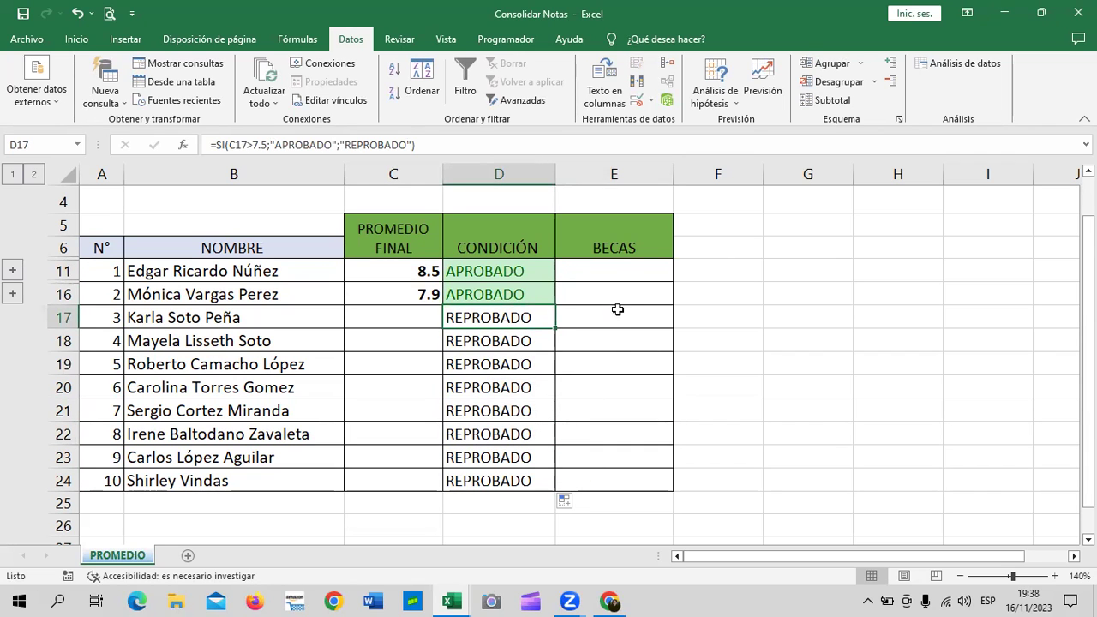
- Review the first two students' average formulas, then start a BECAS formula with = in E11
{"action": "left_click", "coordinate": [604, 265]}
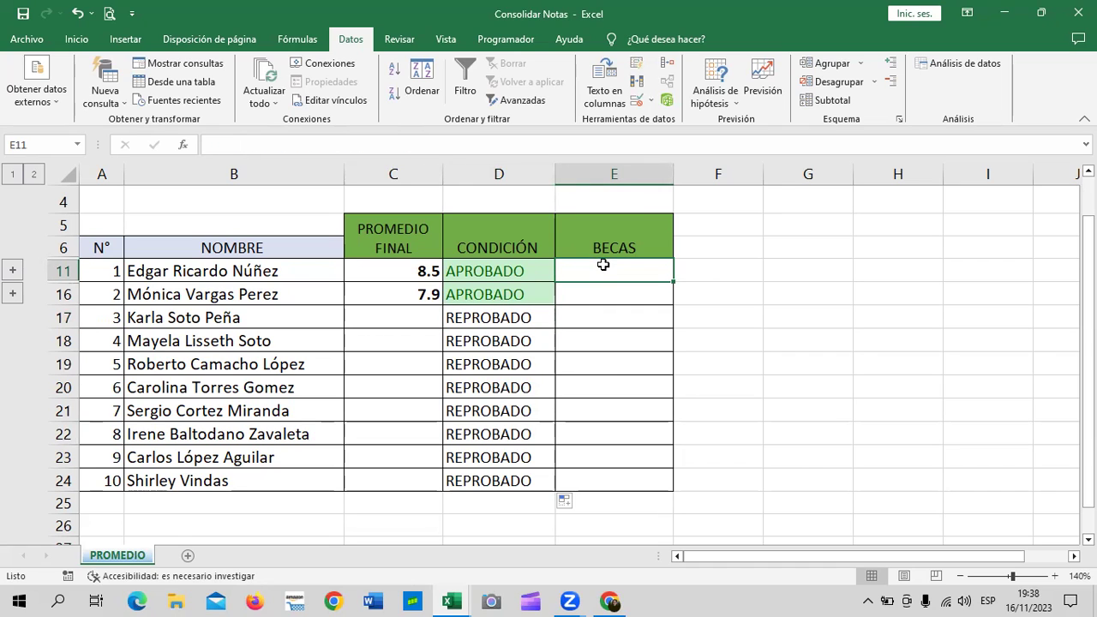
{"action": "left_click", "coordinate": [408, 292]}
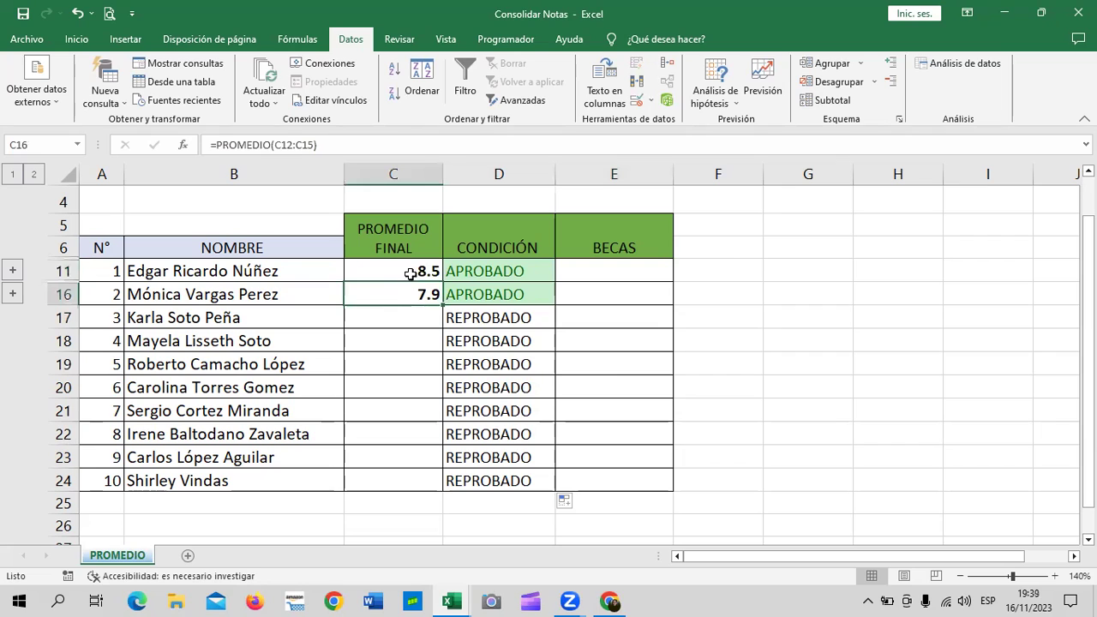
{"action": "left_click", "coordinate": [412, 271]}
{"action": "left_click", "coordinate": [406, 293]}
{"action": "left_click", "coordinate": [593, 268]}
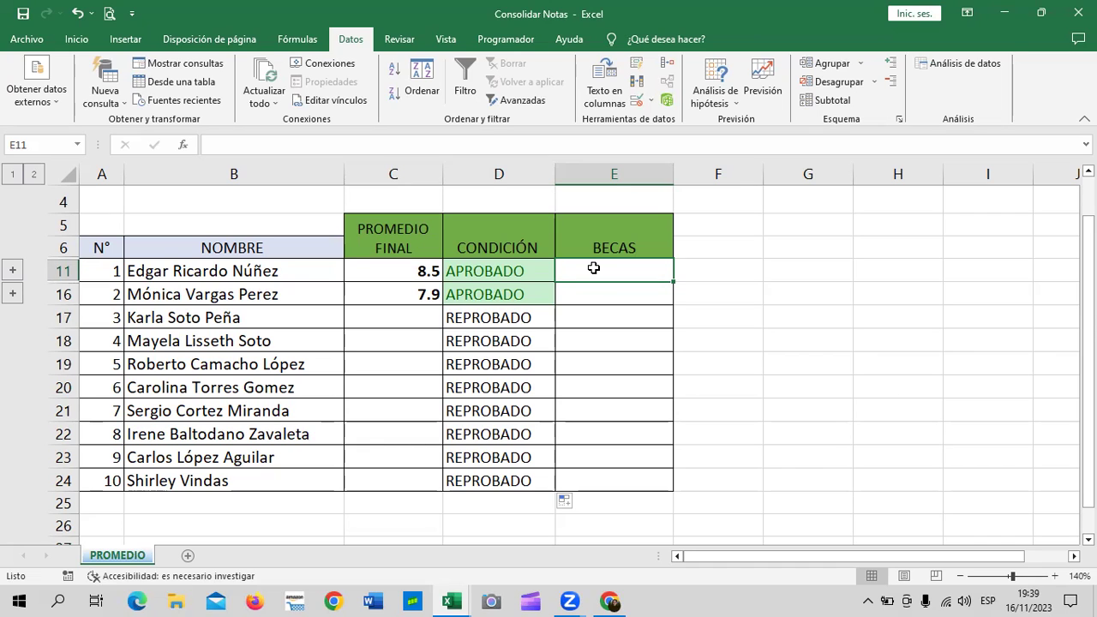
{"action": "type", "text": "="}
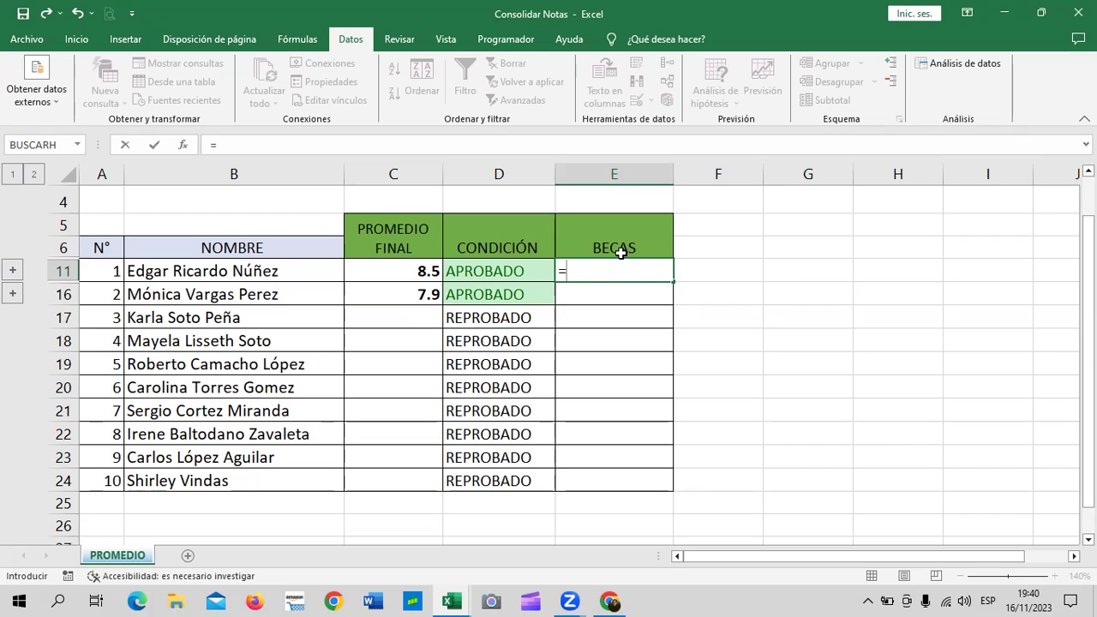
- Start an SI formula in E11 testing whether C11 is at least 8.5
{"action": "left_click", "coordinate": [388, 271]}
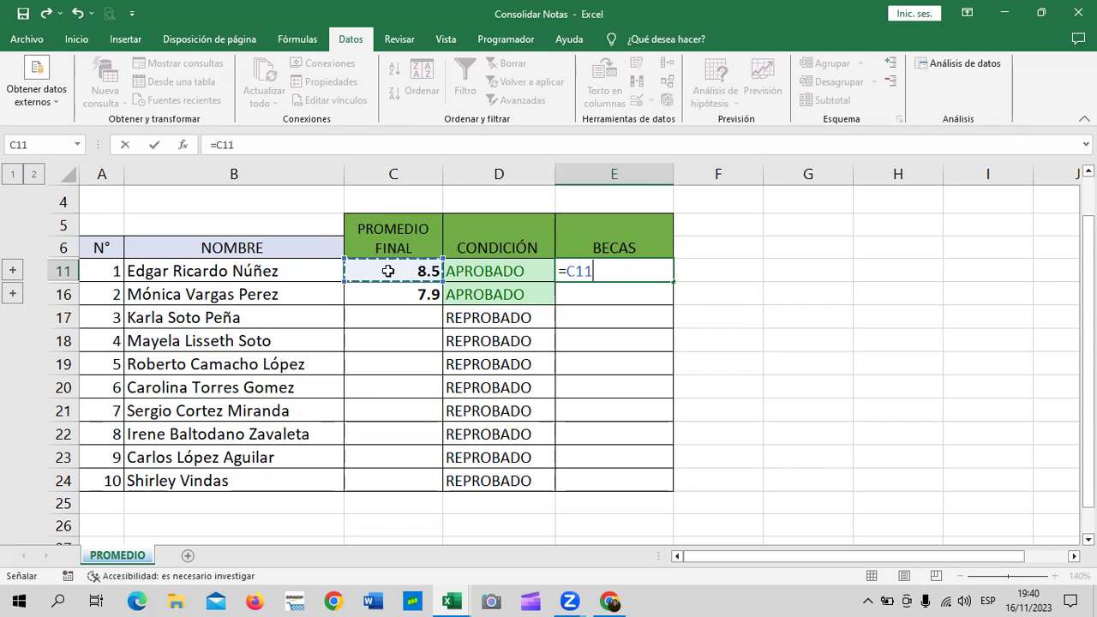
{"action": "key", "text": "BackSpace"}
{"action": "key", "text": "BackSpace"}
{"action": "key", "text": "BackSpace"}
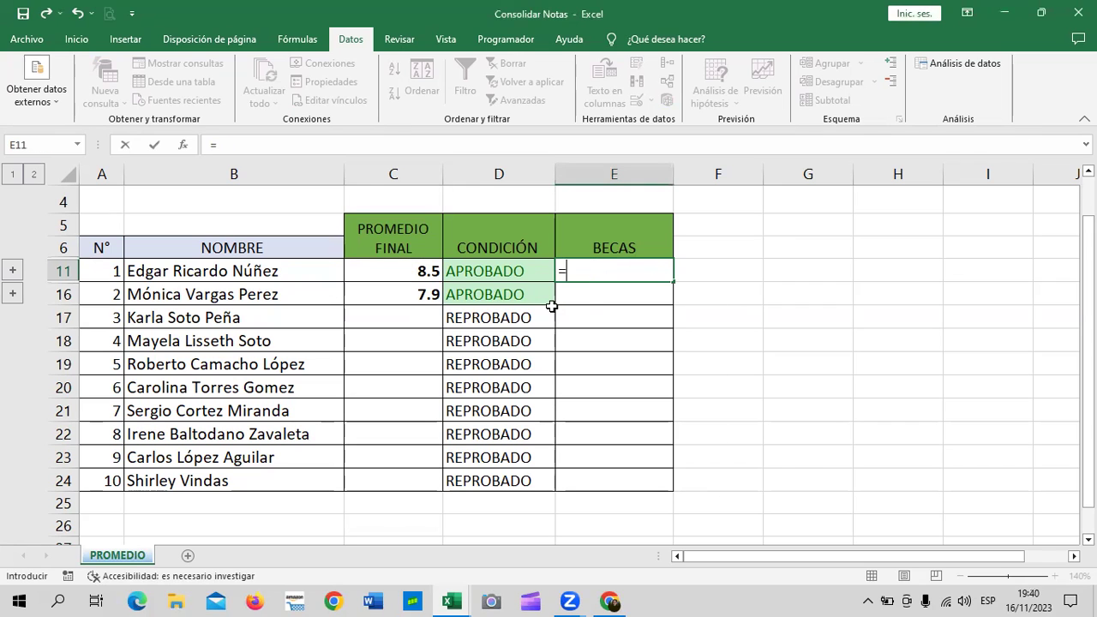
{"action": "type", "text": "SI"}
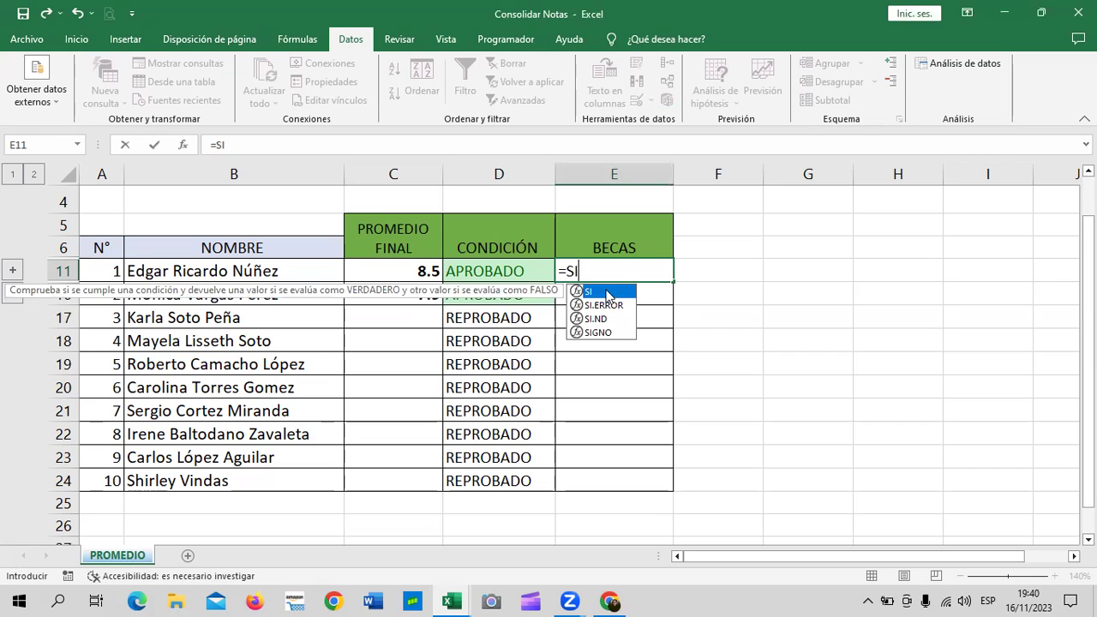
{"action": "type", "text": "("}
{"action": "left_click", "coordinate": [412, 272]}
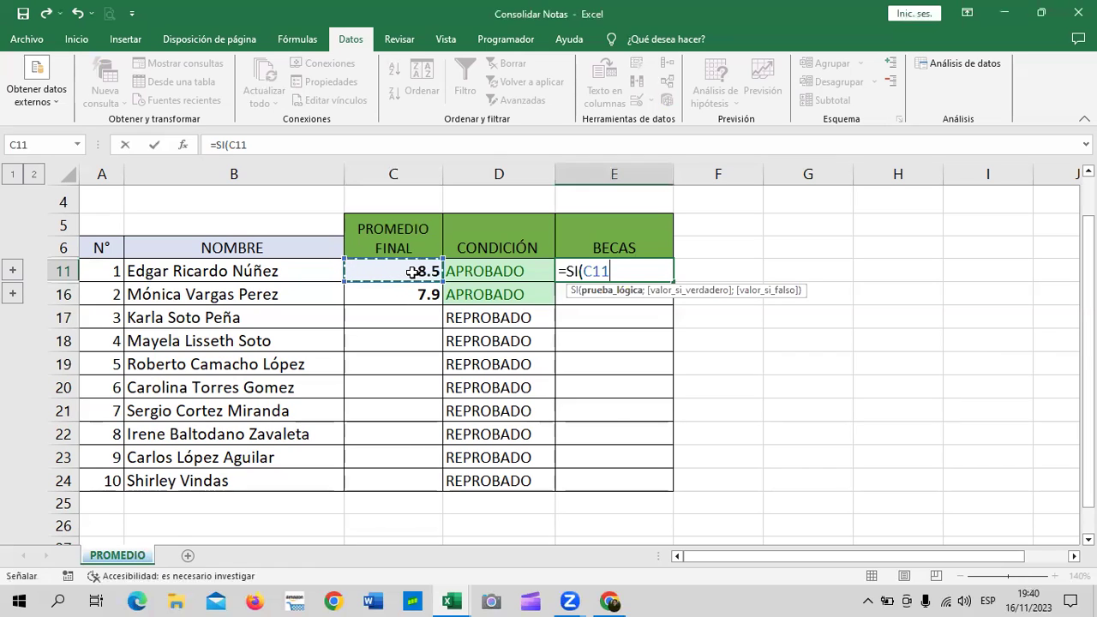
{"action": "type", "text": ">"}
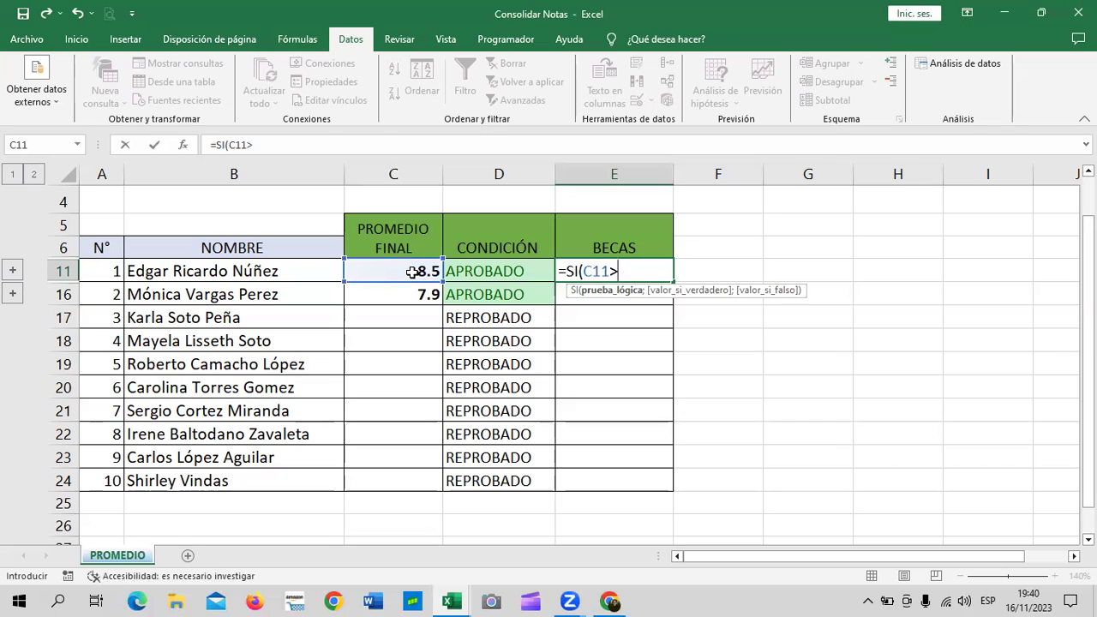
{"action": "type", "text": "=8.5"}
{"action": "type", "text": ";\""}
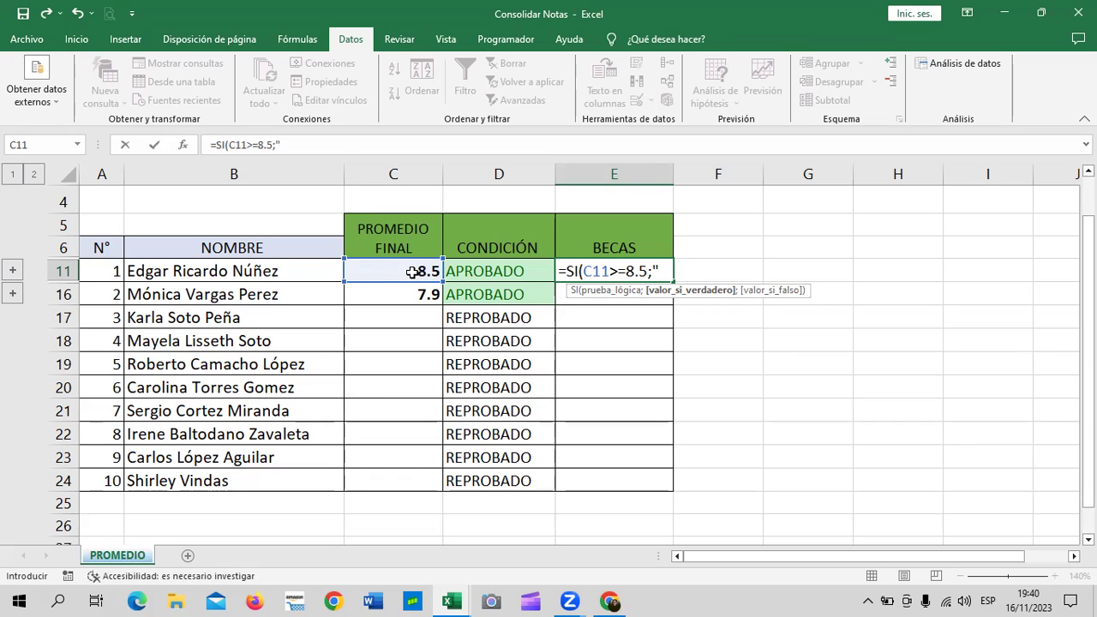
- Add the results "MEDIA BECA" and "BECA COMPLETA" in capitals and confirm the formula
{"action": "type", "text": "mEDIA"}
{"action": "key", "text": "Caps_Lock"}
{"action": "key", "text": "BackSpace"}
{"action": "key", "text": "BackSpace"}
{"action": "key", "text": "BackSpace"}
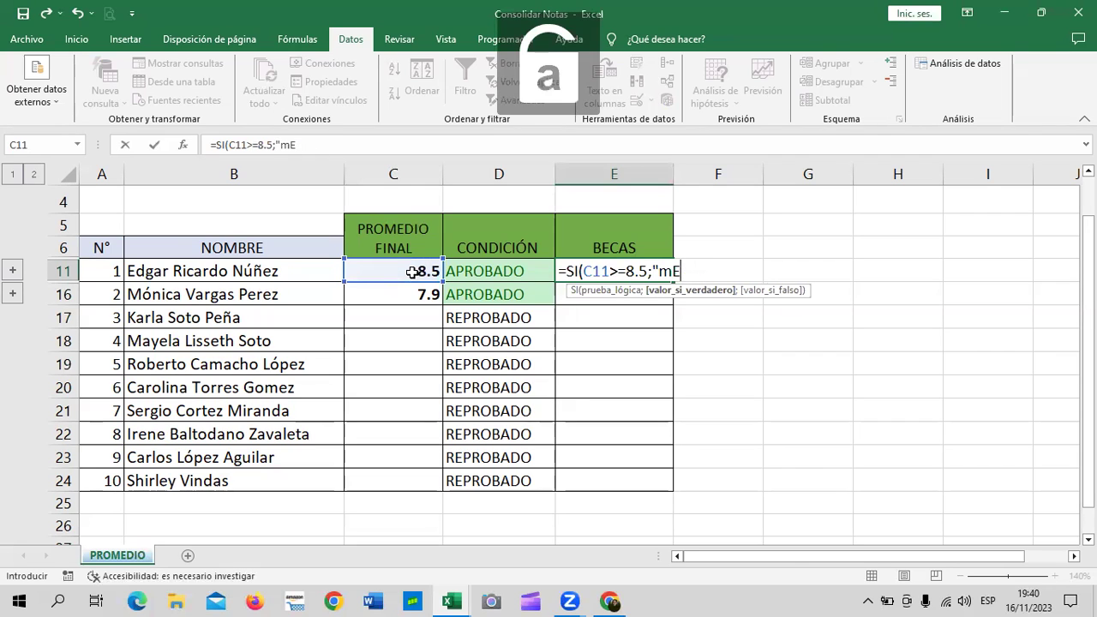
{"action": "key", "text": "BackSpace"}
{"action": "key", "text": "BackSpace"}
{"action": "key", "text": "Caps_Lock"}
{"action": "type", "text": "M"}
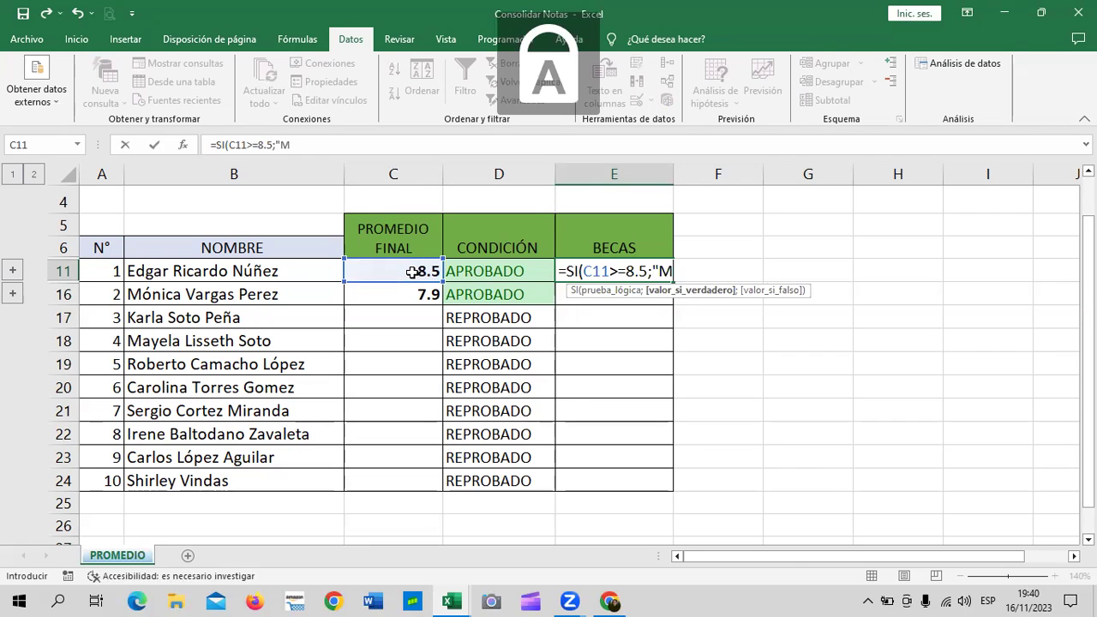
{"action": "type", "text": "EDIA BECA\";"}
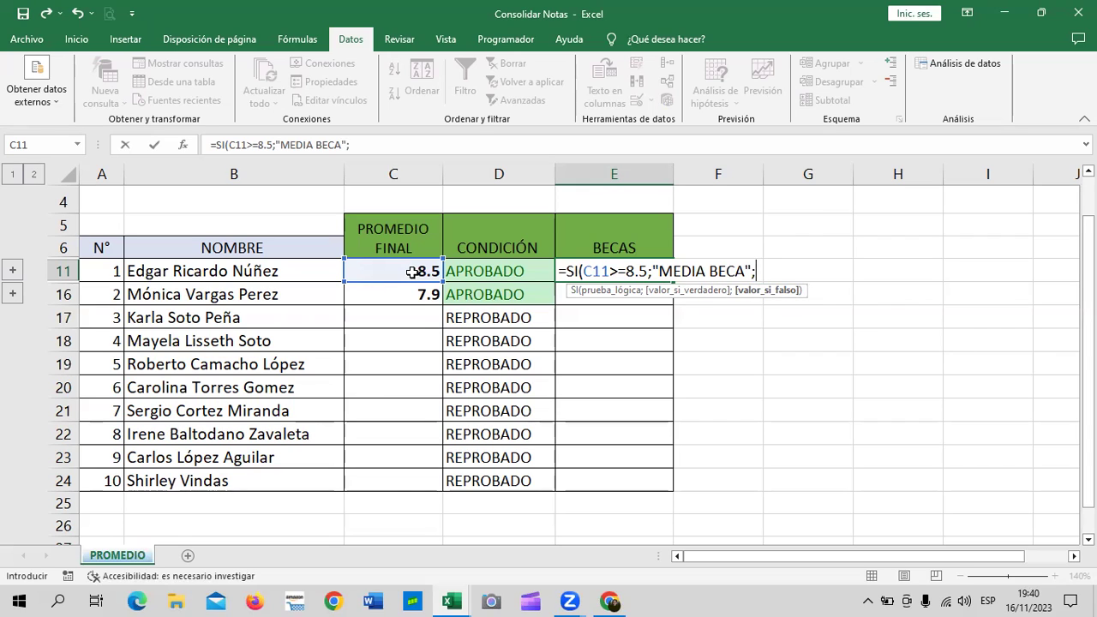
{"action": "type", "text": "\""}
{"action": "type", "text": "BEC"}
{"action": "key", "text": "Caps_Lock"}
{"action": "key", "text": "BackSpace"}
{"action": "key", "text": "BackSpace"}
{"action": "type", "text": "eca"}
{"action": "key", "text": "BackSpace"}
{"action": "key", "text": "BackSpace"}
{"action": "key", "text": "BackSpace"}
{"action": "key", "text": "BackSpace"}
{"action": "key", "text": "Caps_Lock"}
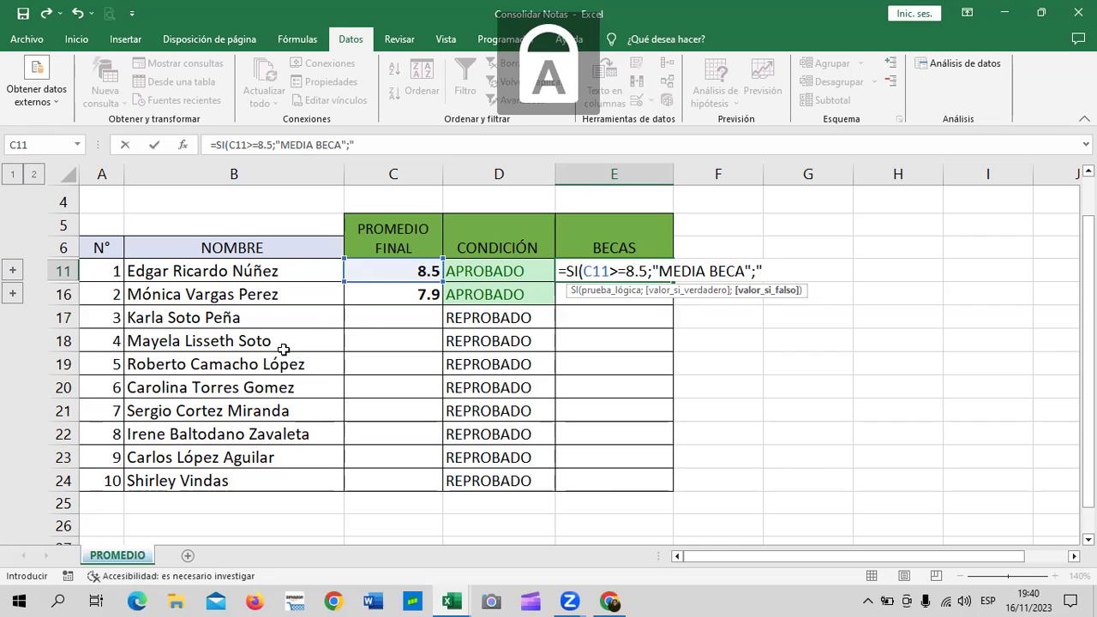
{"action": "type", "text": "BECA COMPLETA"}
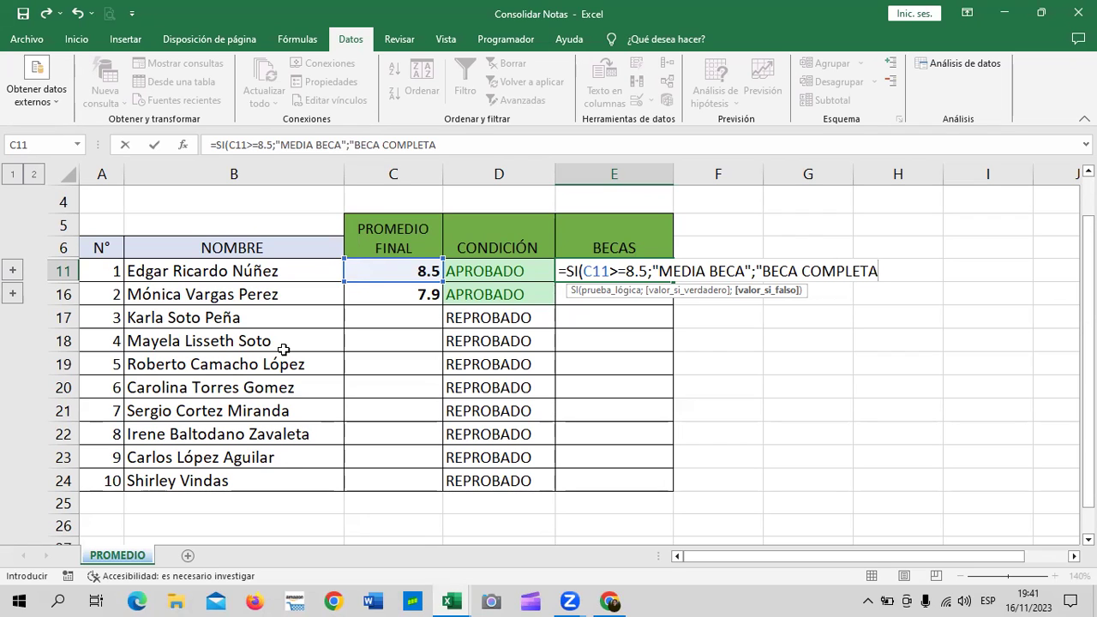
{"action": "type", "text": "\")"}
{"action": "key", "text": "Return"}
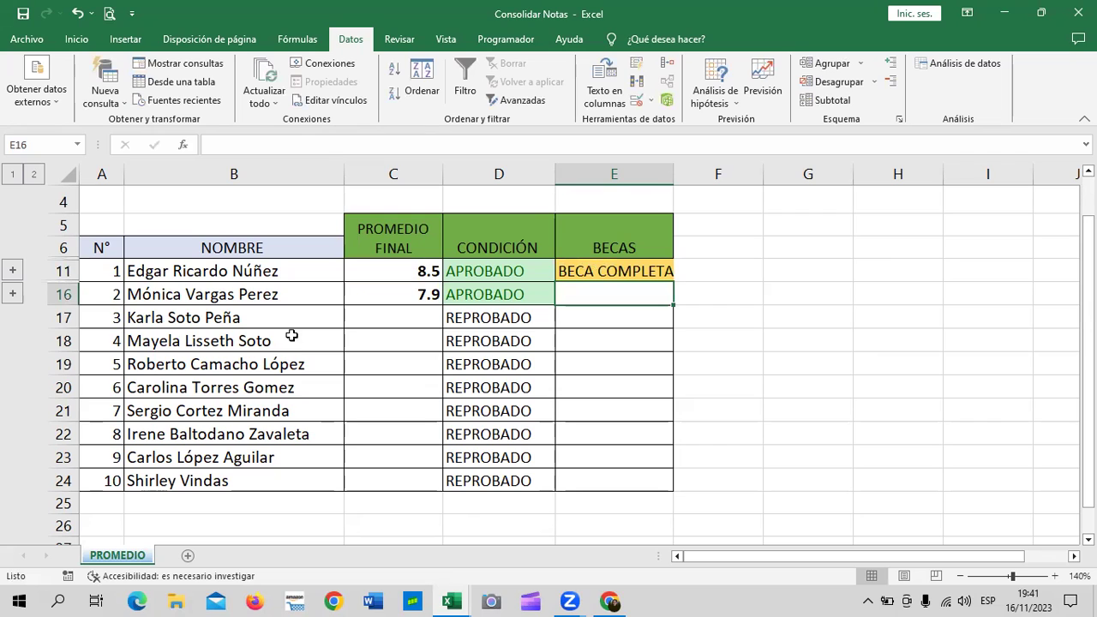
- Widen column E and copy the BECAS formula from E11 down to E16
{"action": "left_click_drag", "start_coordinate": [673, 175], "coordinate": [685, 176]}
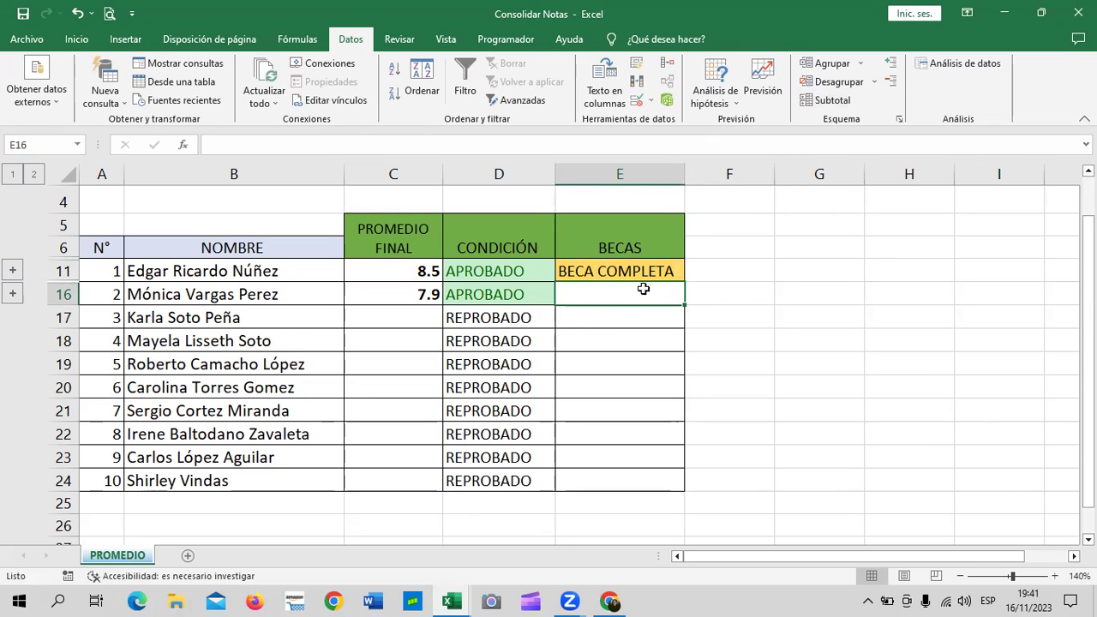
{"action": "left_click", "coordinate": [602, 271]}
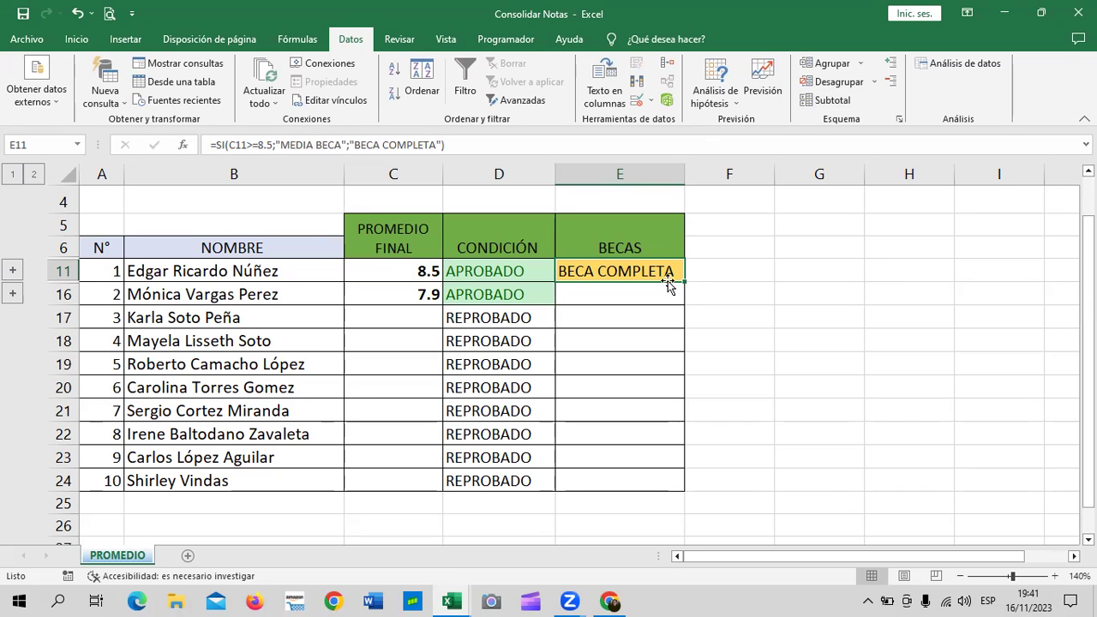
{"action": "left_click_drag", "start_coordinate": [685, 282], "coordinate": [689, 306]}
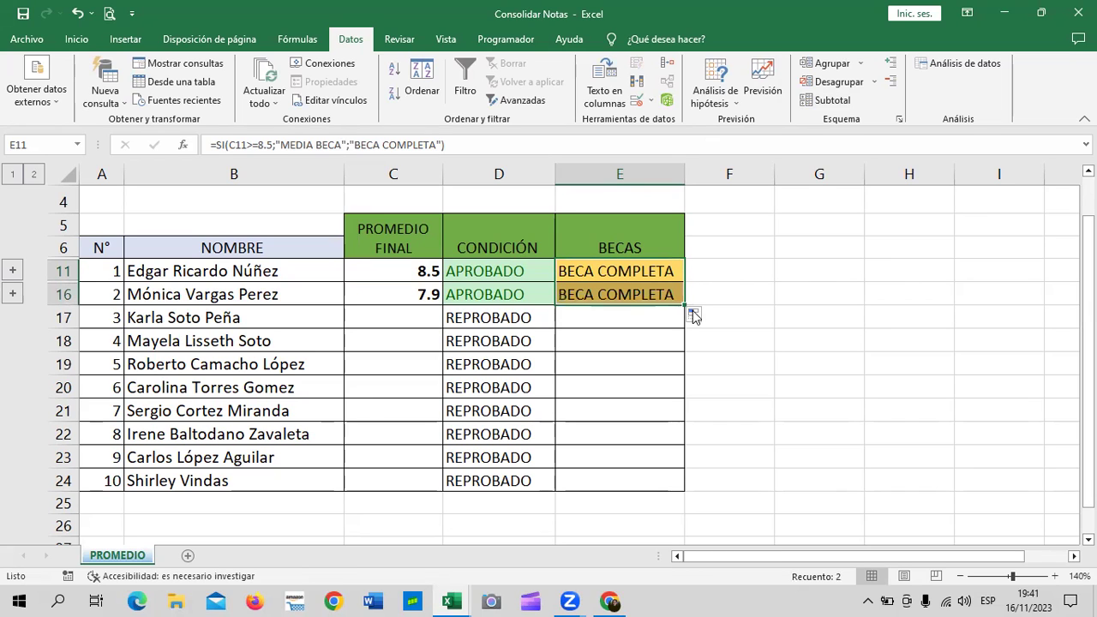
{"action": "left_click", "coordinate": [653, 295]}
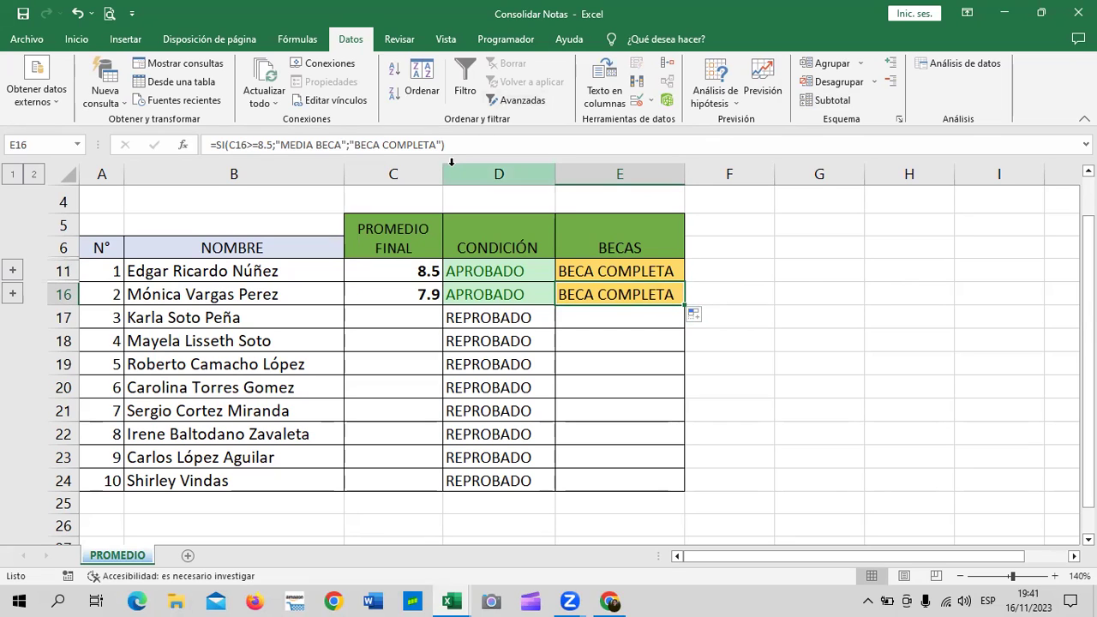
- Enter 5 in C17 and extend the BECAS formula down through E18
{"action": "left_click", "coordinate": [417, 314]}
{"action": "type", "text": "5"}
{"action": "key", "text": "Return"}
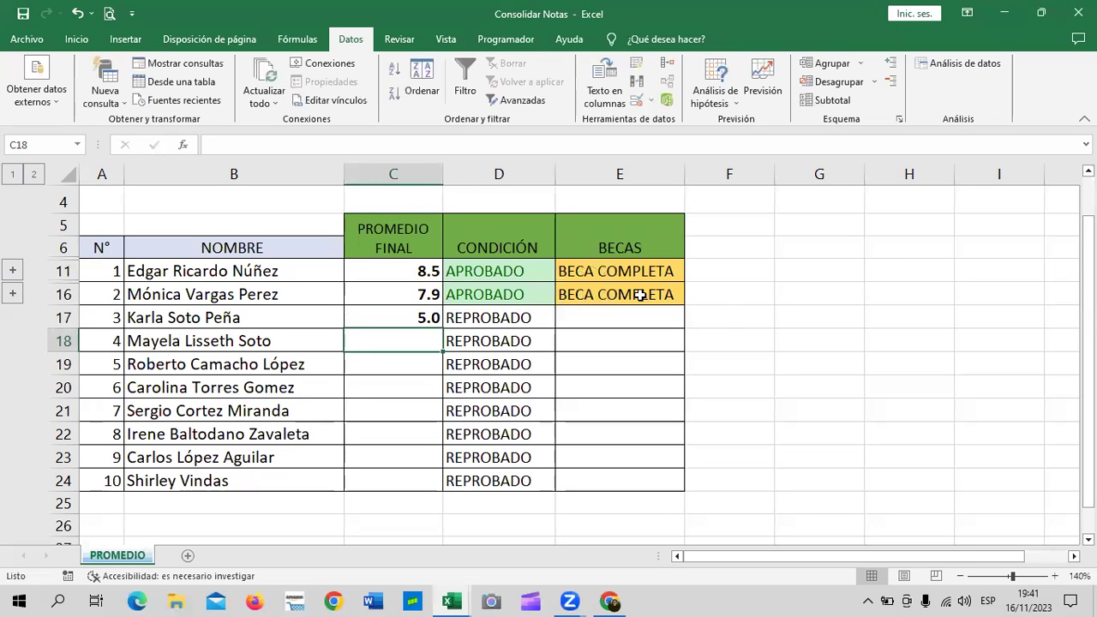
{"action": "left_click", "coordinate": [673, 298]}
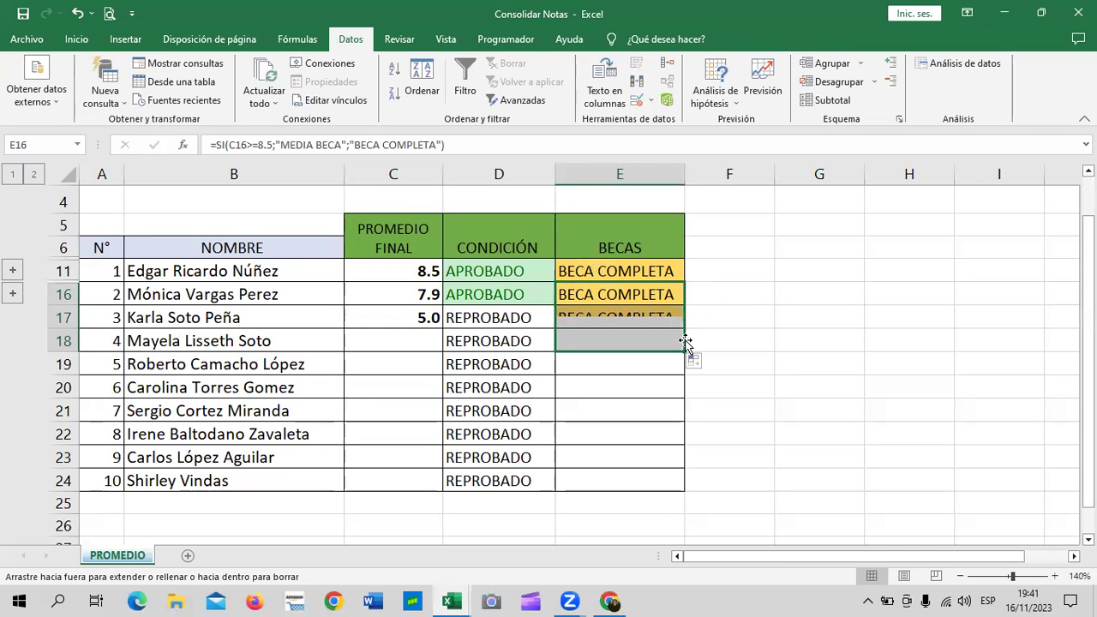
{"action": "left_click_drag", "start_coordinate": [684, 306], "coordinate": [689, 346]}
{"action": "left_click", "coordinate": [751, 318]}
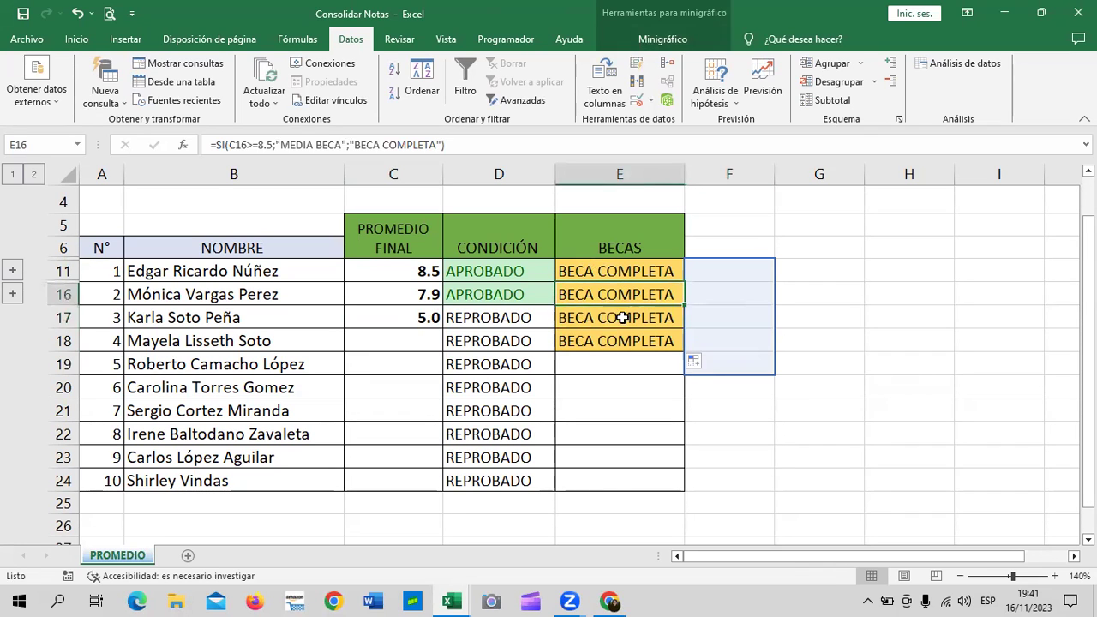
{"action": "left_click_drag", "start_coordinate": [623, 295], "coordinate": [632, 318]}
- Reopen E11's formula for editing in the formula bar
{"action": "left_click", "coordinate": [734, 241]}
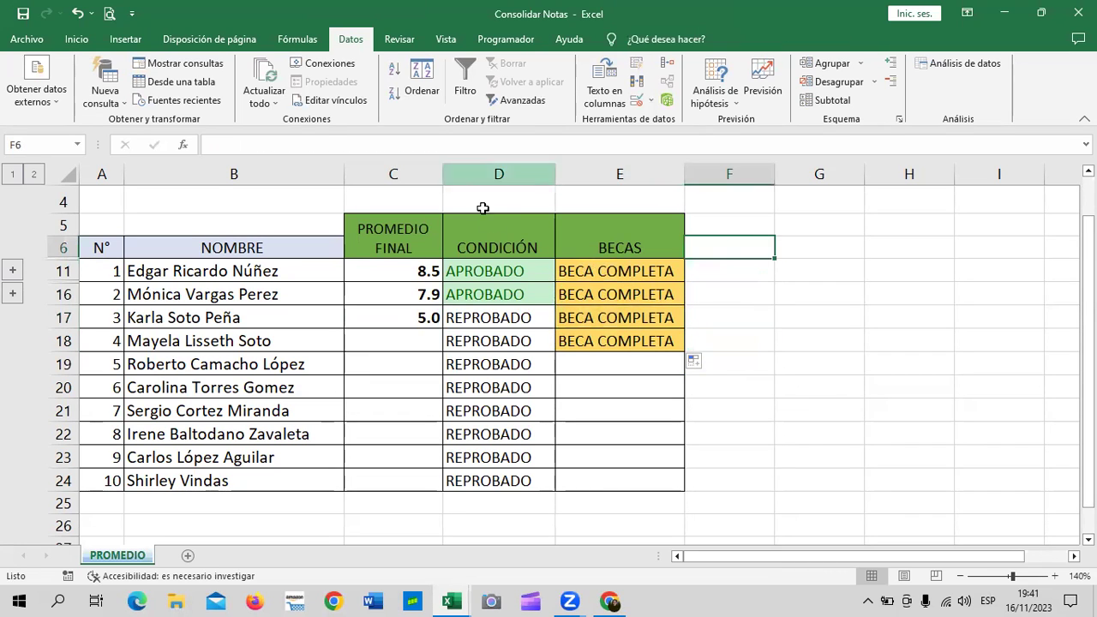
{"action": "left_click", "coordinate": [628, 269]}
{"action": "left_click", "coordinate": [583, 143]}
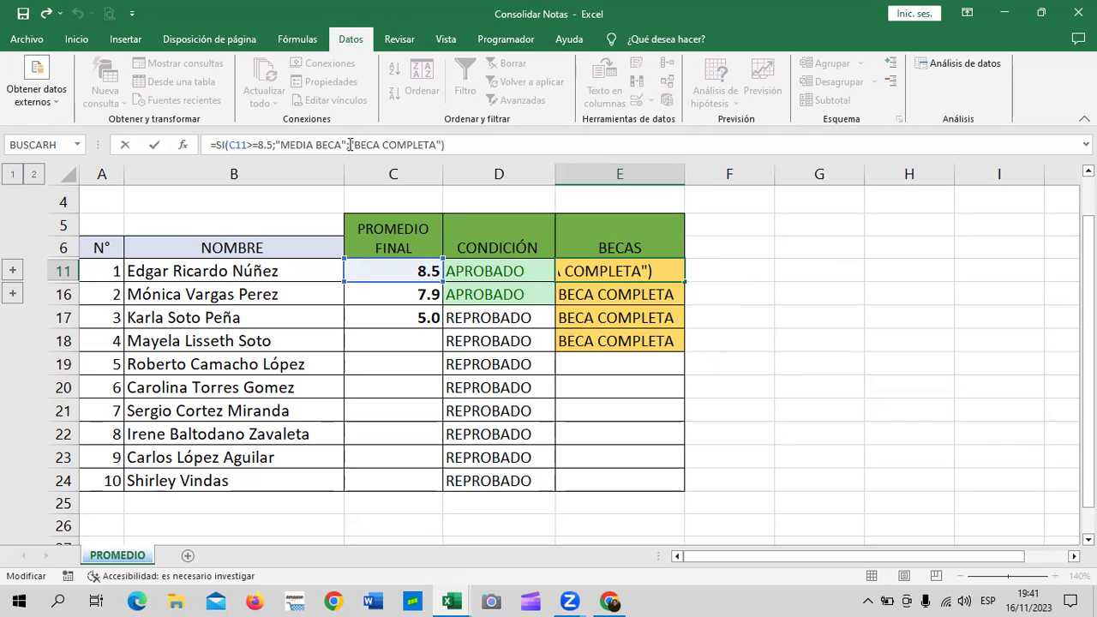
- Nest a second SI testing C11=10 before the BECA COMPLETA result and close it
{"action": "left_click", "coordinate": [352, 145]}
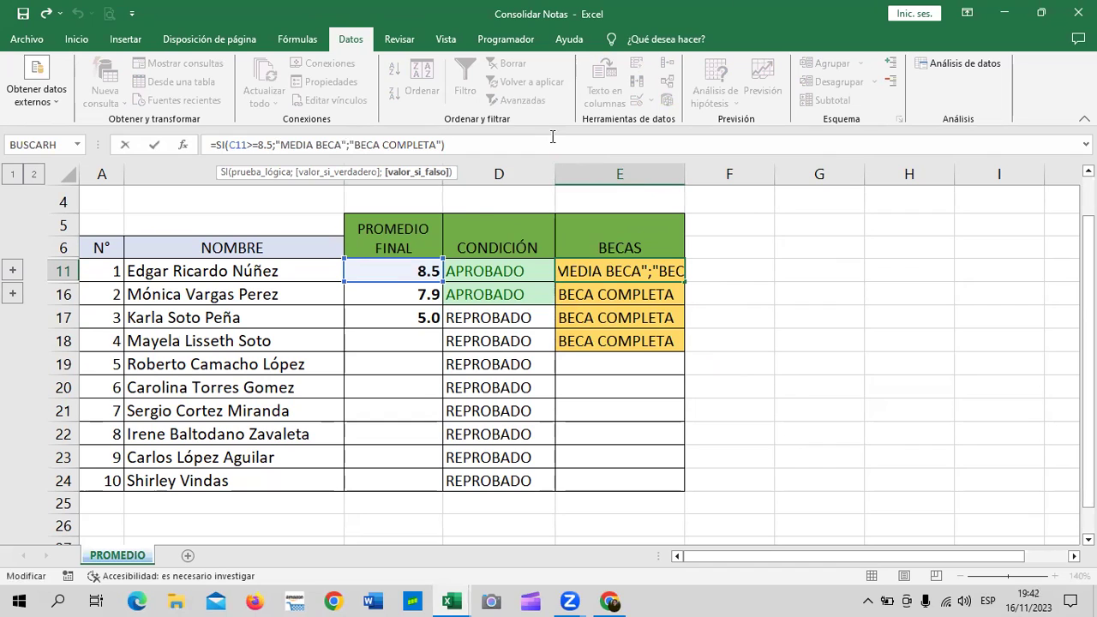
{"action": "type", "text": "SI("}
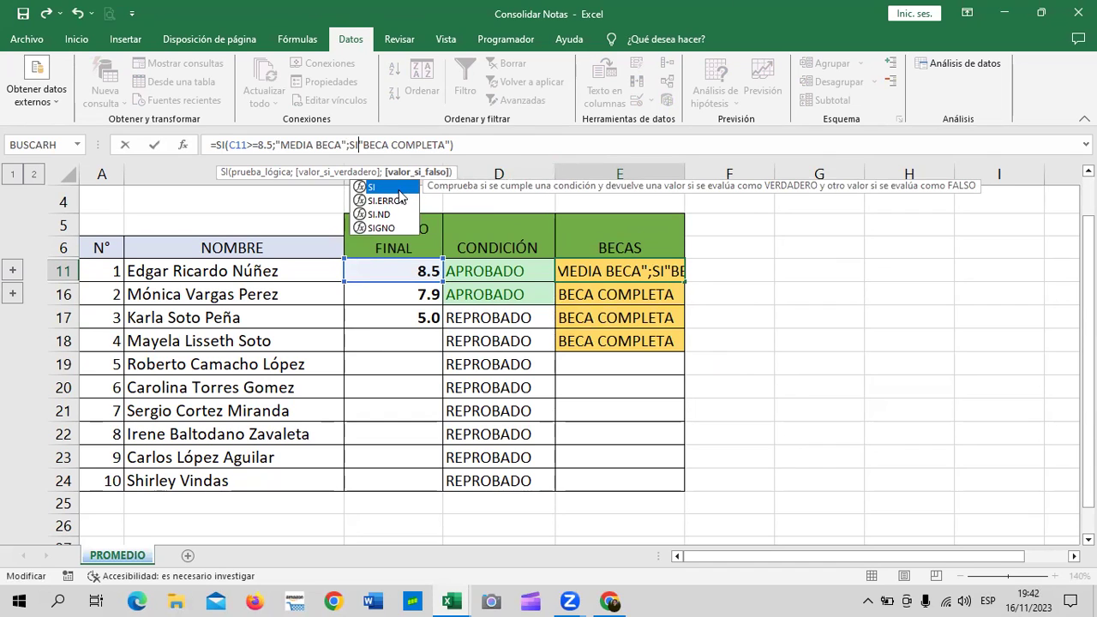
{"action": "double_click", "coordinate": [398, 187]}
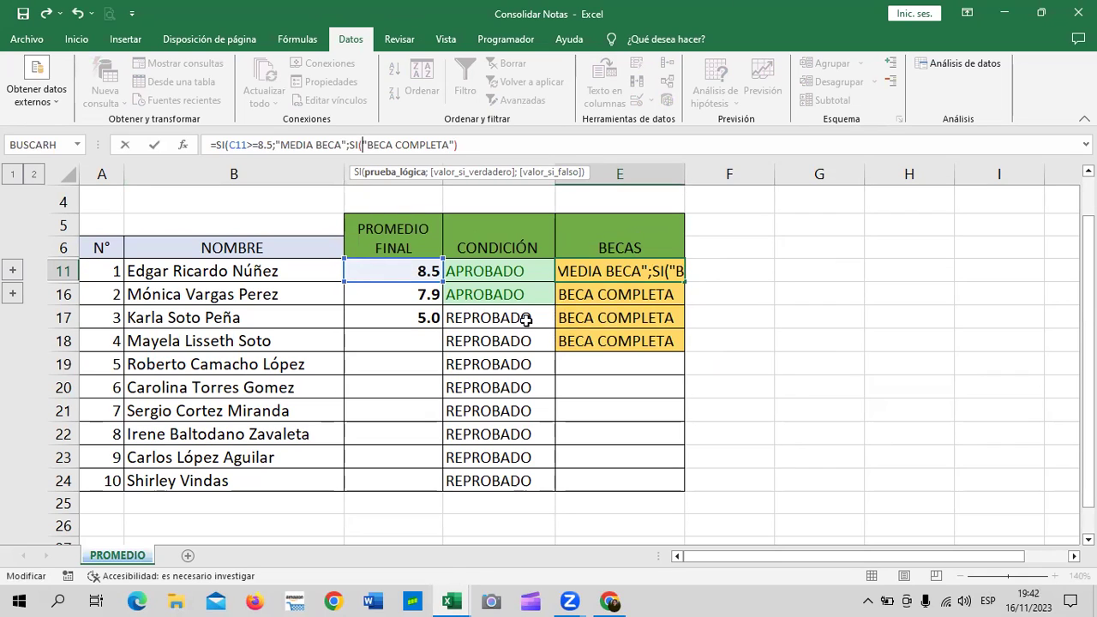
{"action": "left_click", "coordinate": [400, 271]}
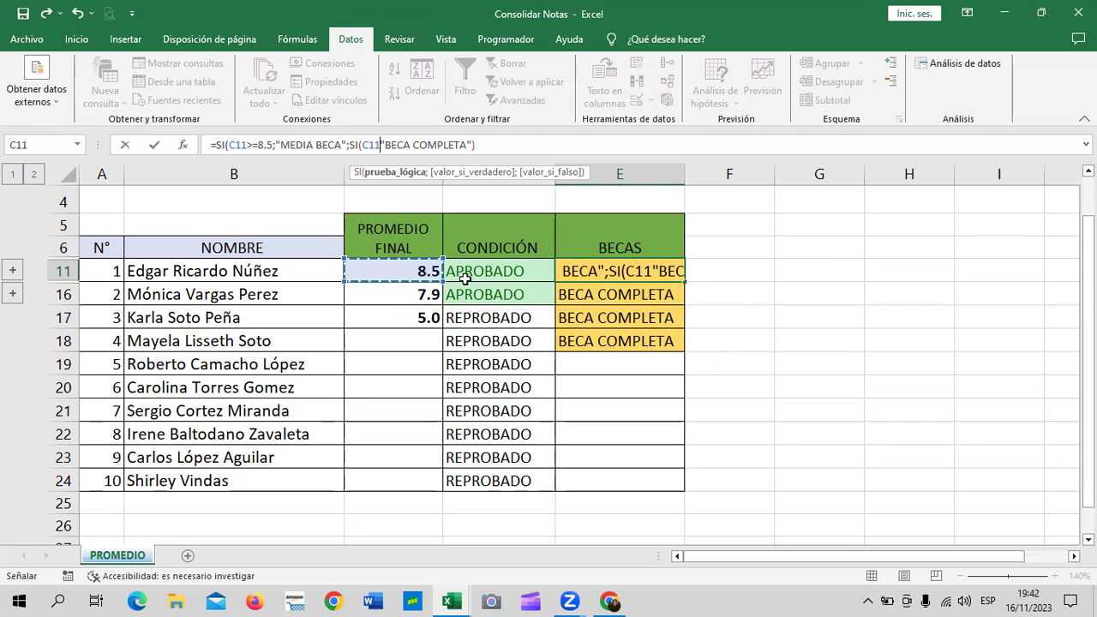
{"action": "type", "text": ">"}
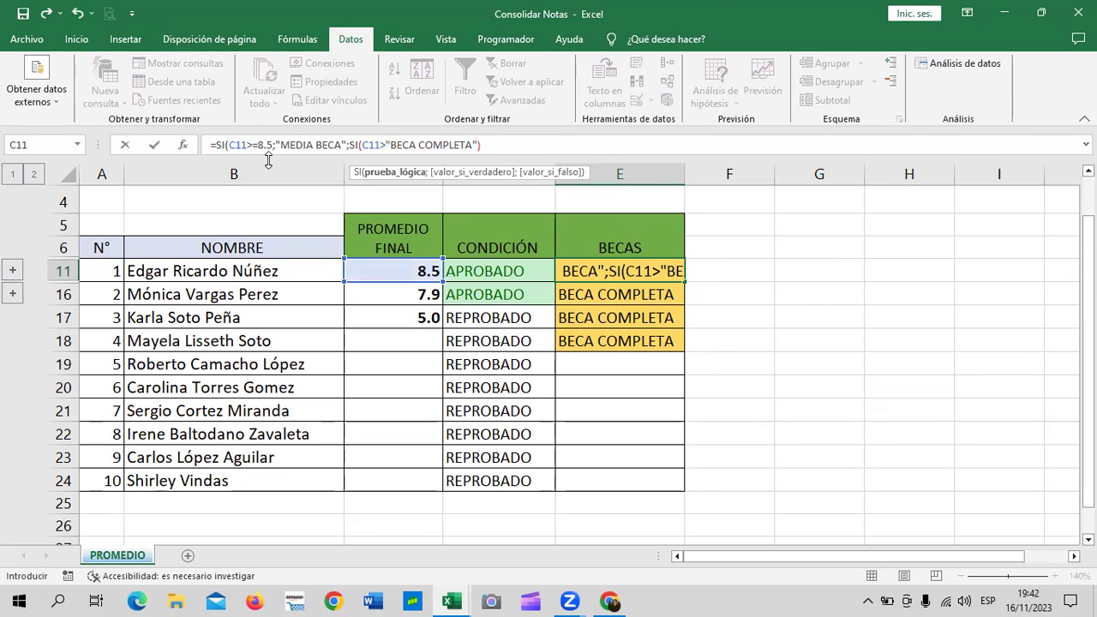
{"action": "key", "text": "BackSpace"}
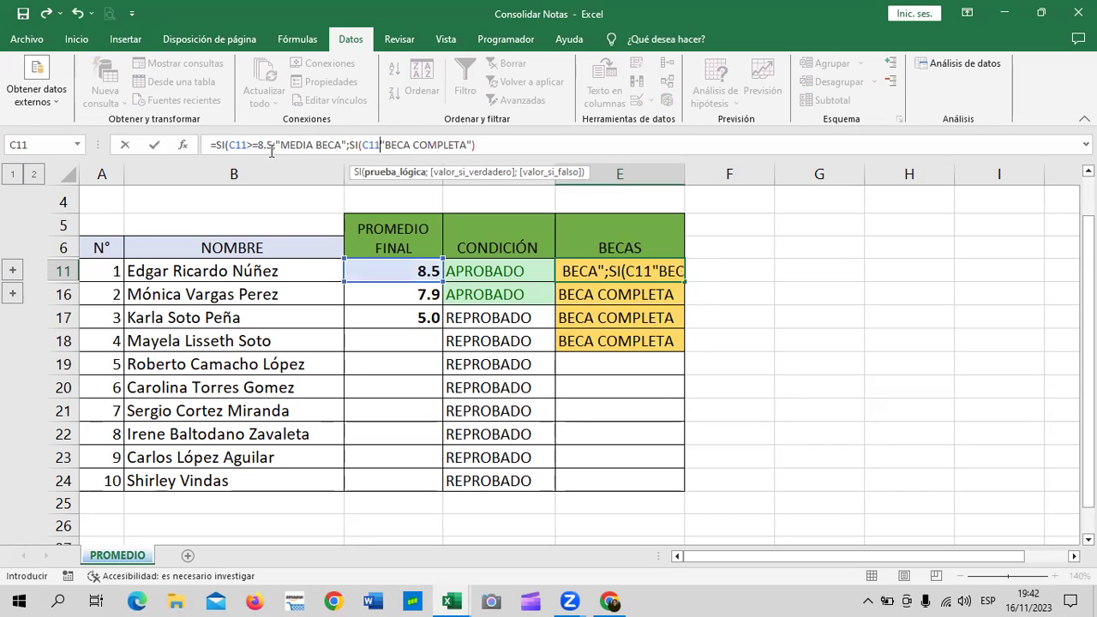
{"action": "type", "text": "="}
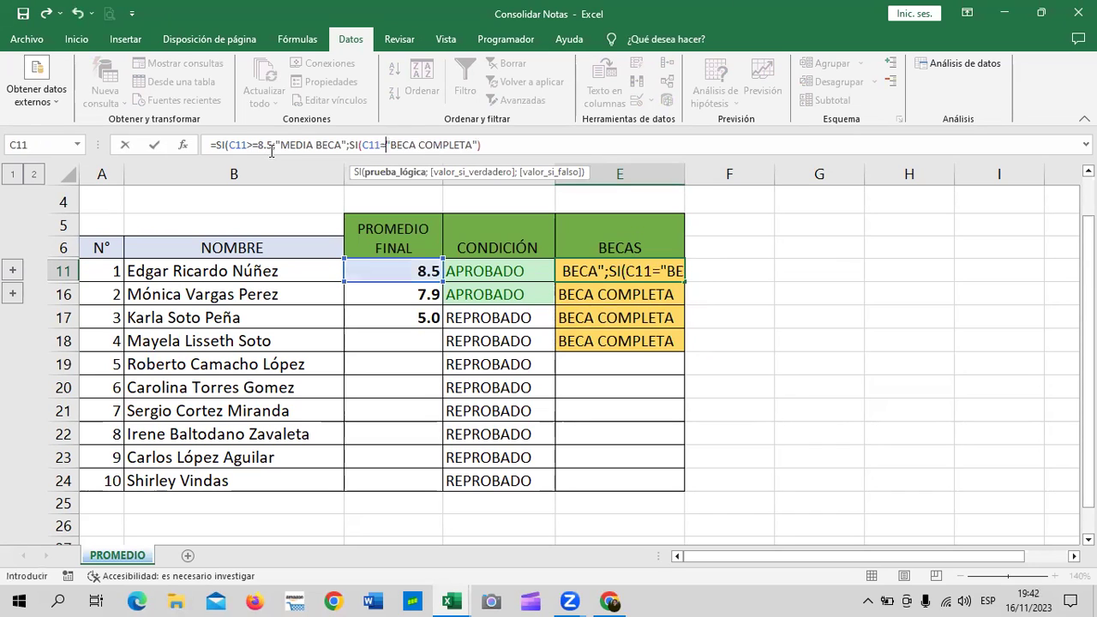
{"action": "type", "text": "10"}
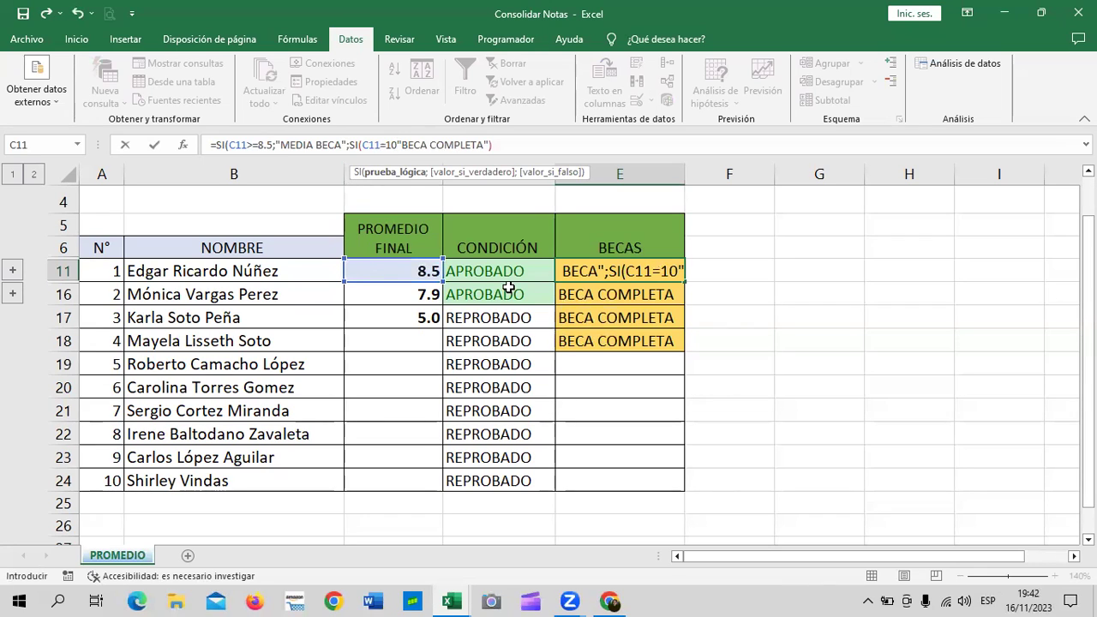
{"action": "type", "text": ";"}
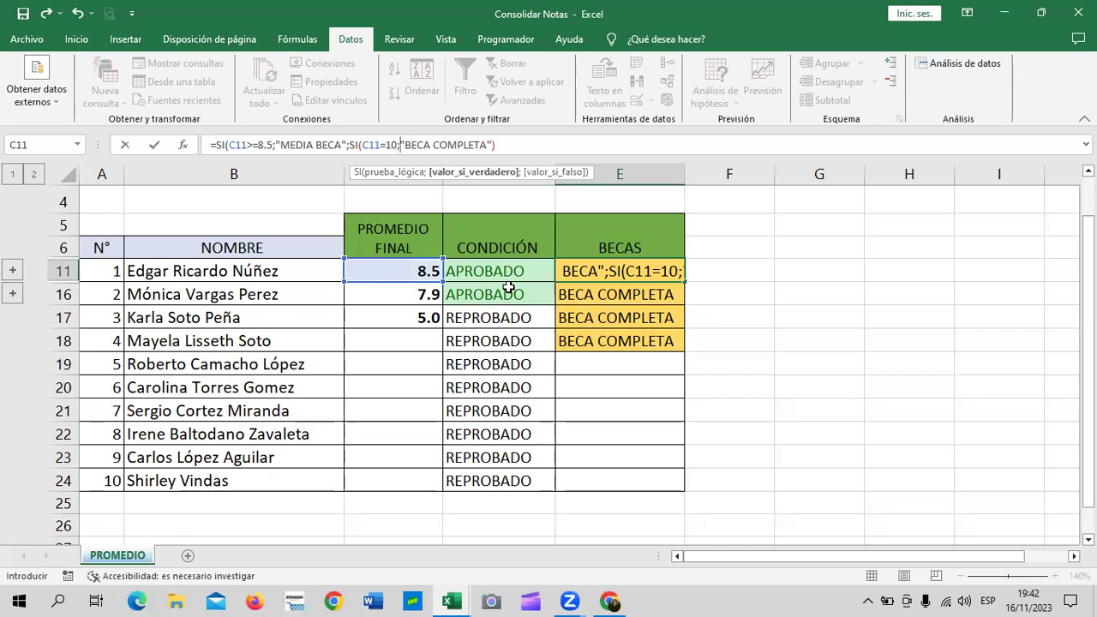
{"action": "left_click", "coordinate": [533, 148]}
{"action": "type", "text": ")"}
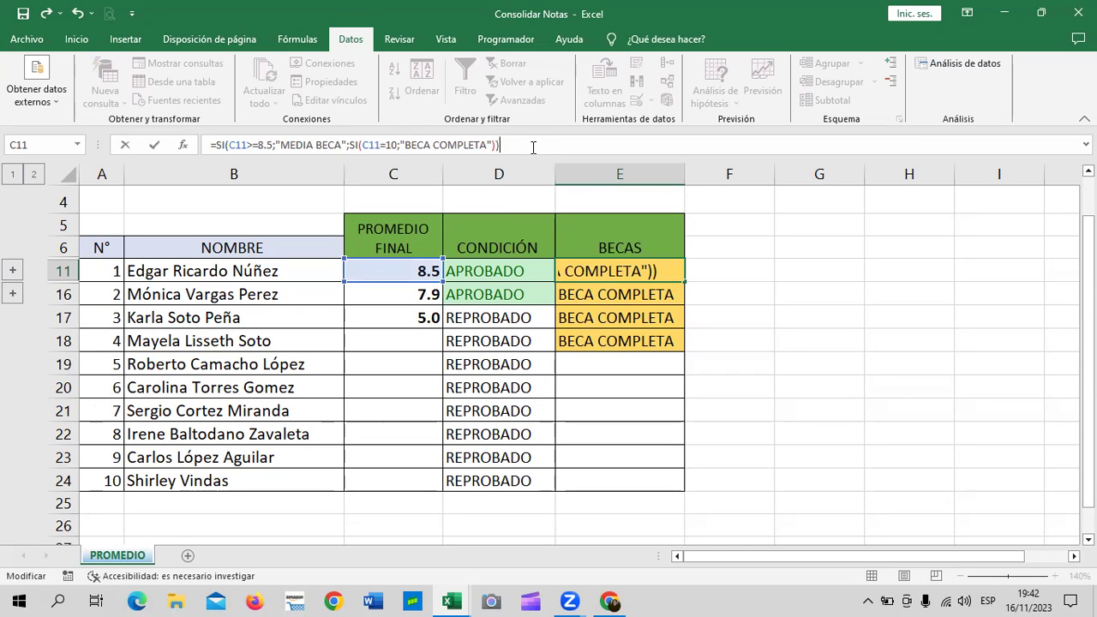
{"action": "key", "text": "Return"}
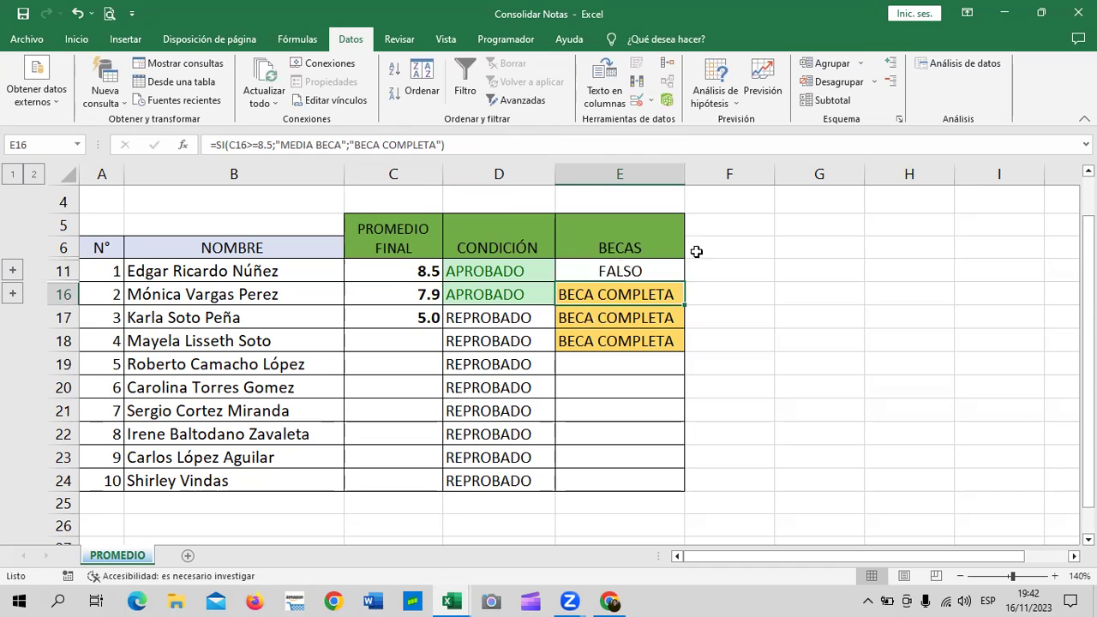
- Add "SIN BECA" as the final fallback argument in E11's formula
{"action": "left_click", "coordinate": [612, 269]}
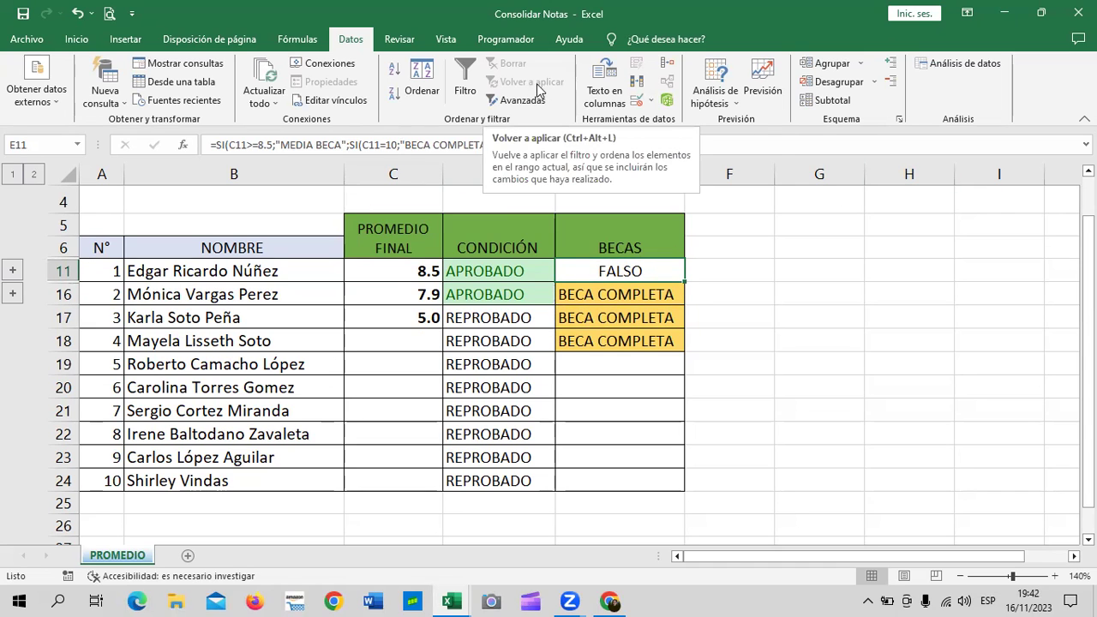
{"action": "left_click", "coordinate": [722, 147]}
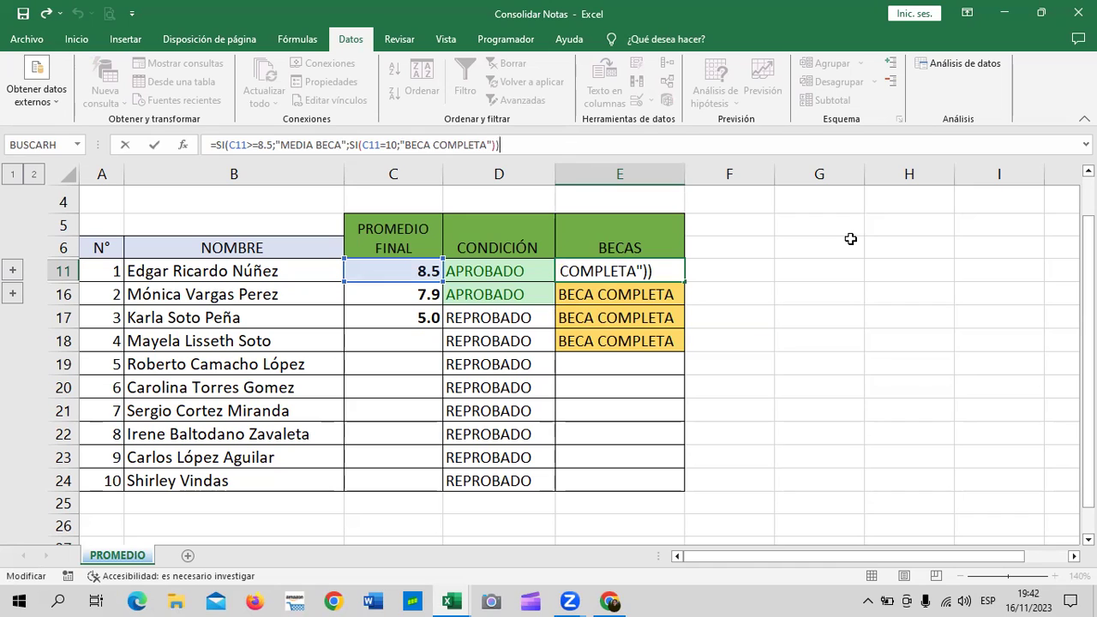
{"action": "left_click", "coordinate": [493, 145]}
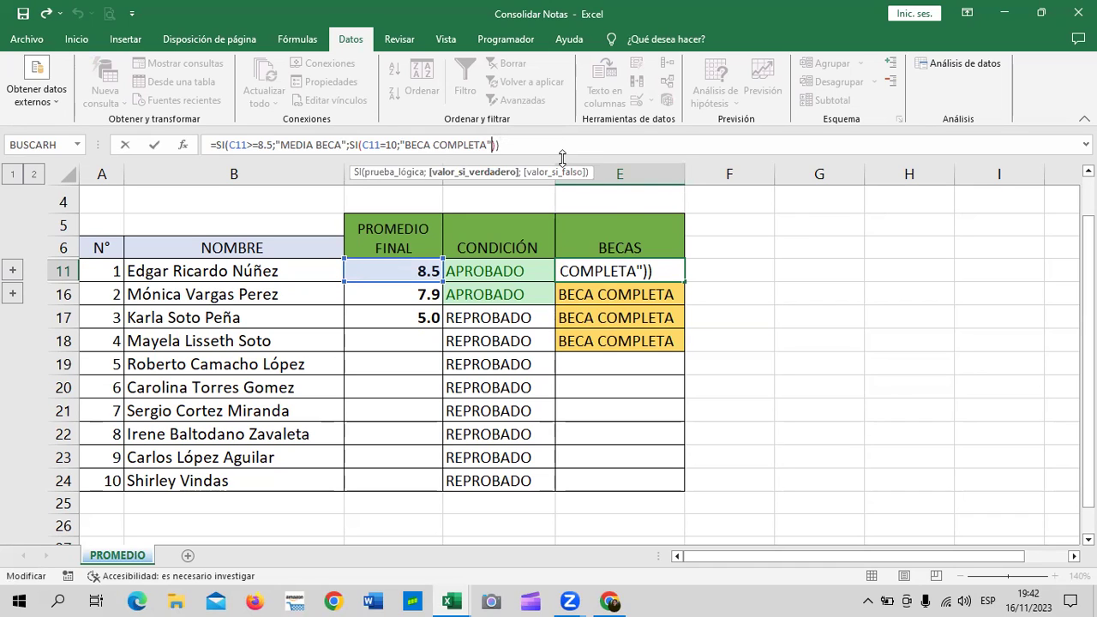
{"action": "type", "text": ";"}
{"action": "type", "text": "SIN BECA"}
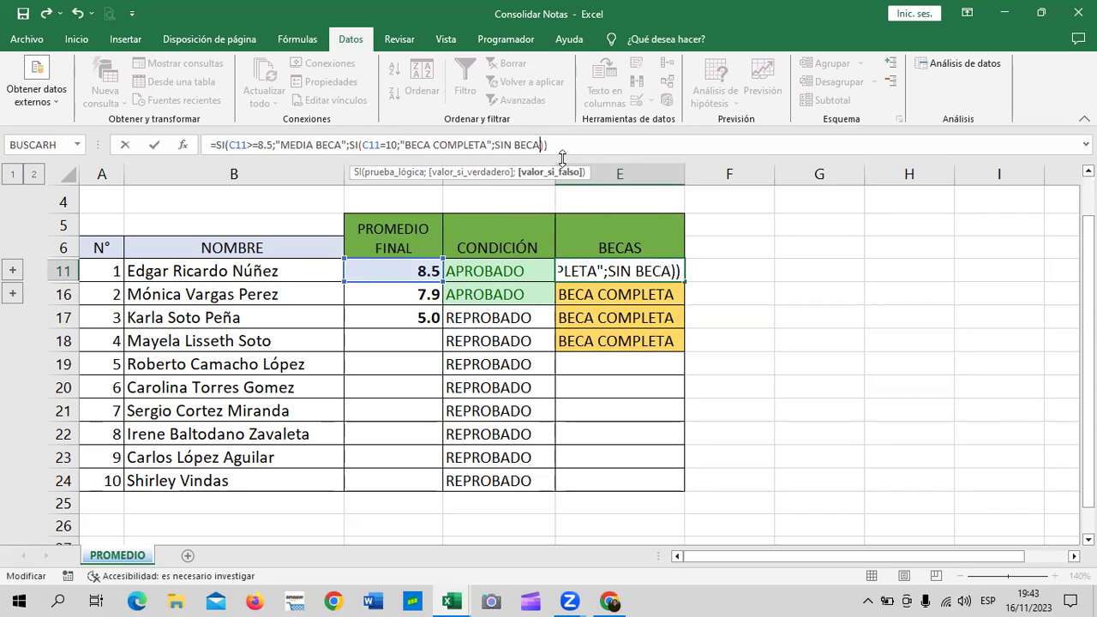
{"action": "left_click", "coordinate": [495, 145]}
{"action": "type", "text": "\";"}
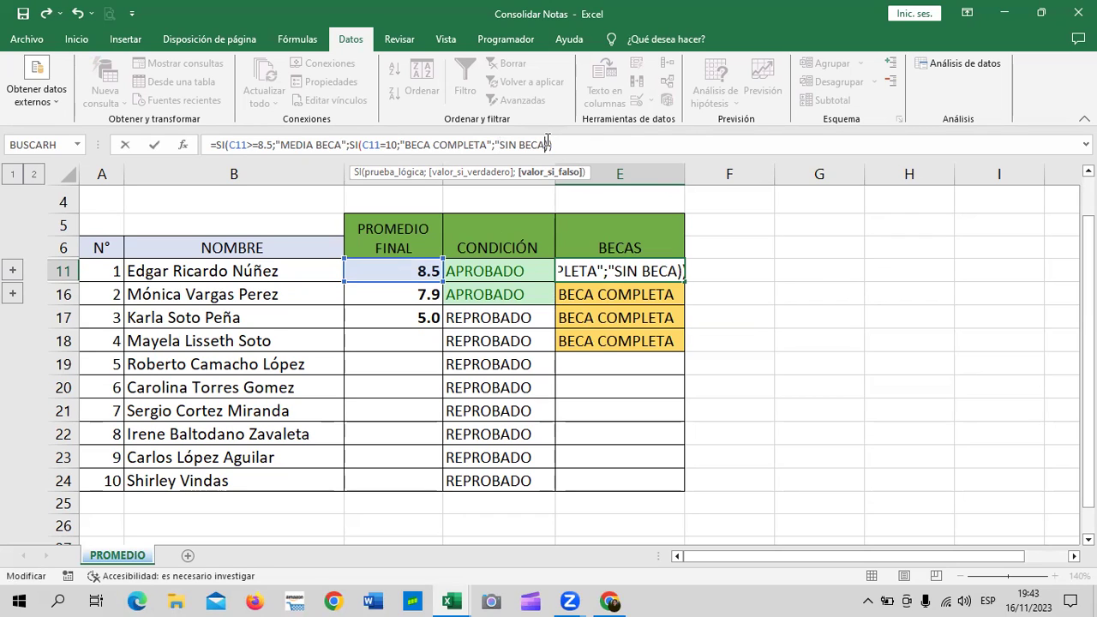
{"action": "type", "text": "\""}
{"action": "key", "text": "Return"}
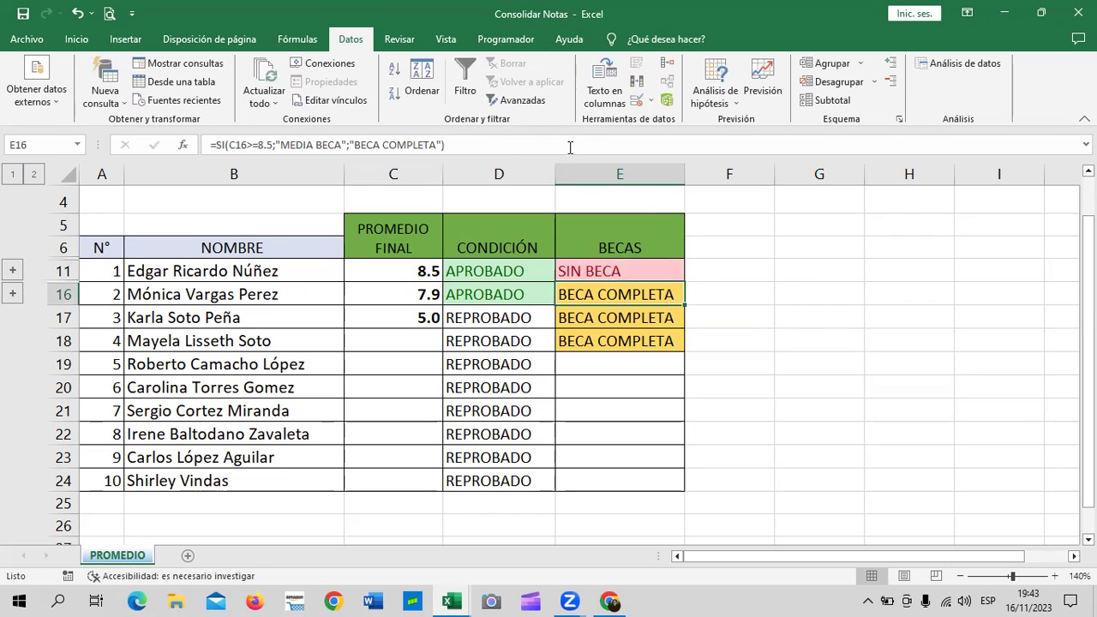
{"action": "left_click", "coordinate": [651, 267]}
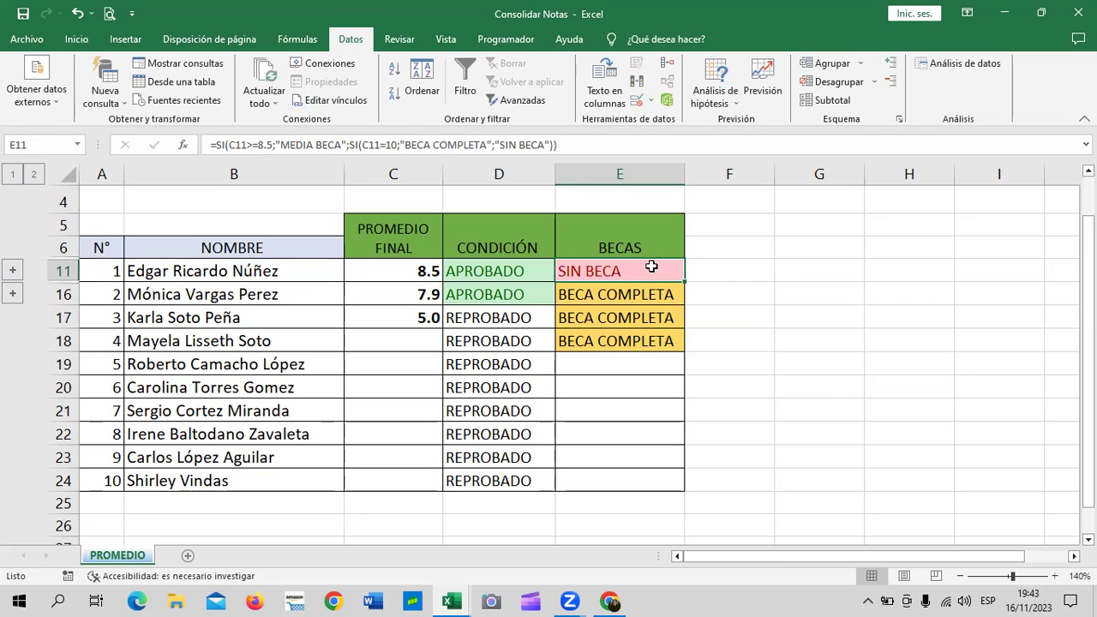
{"action": "left_click", "coordinate": [634, 141]}
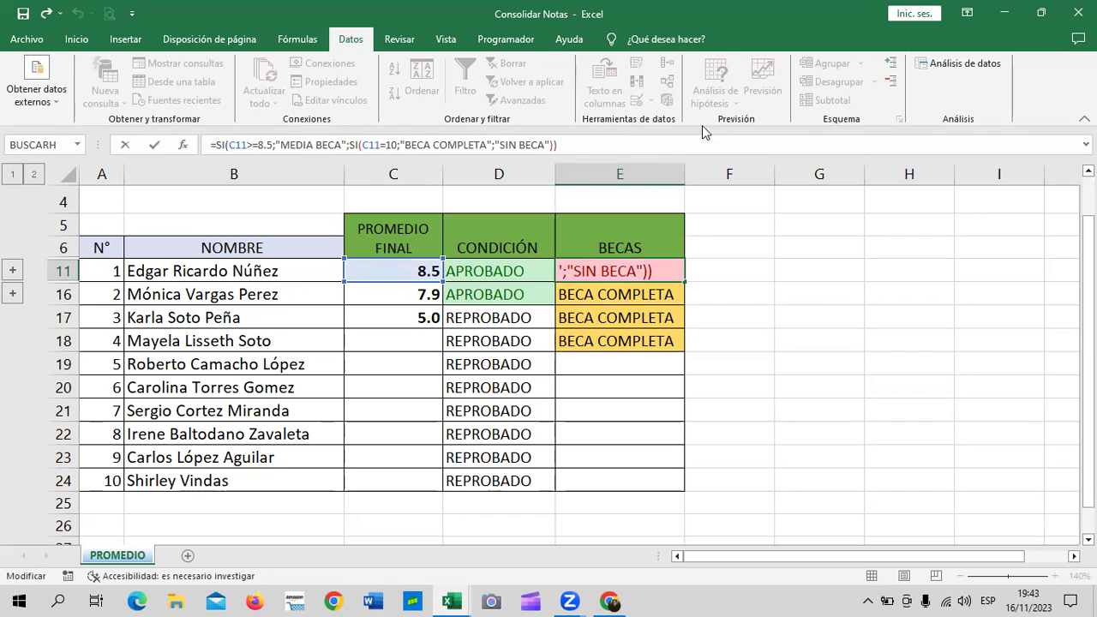
- Change E11's first test to C11>8.5 and fill the formula down to E24
{"action": "left_click", "coordinate": [258, 146]}
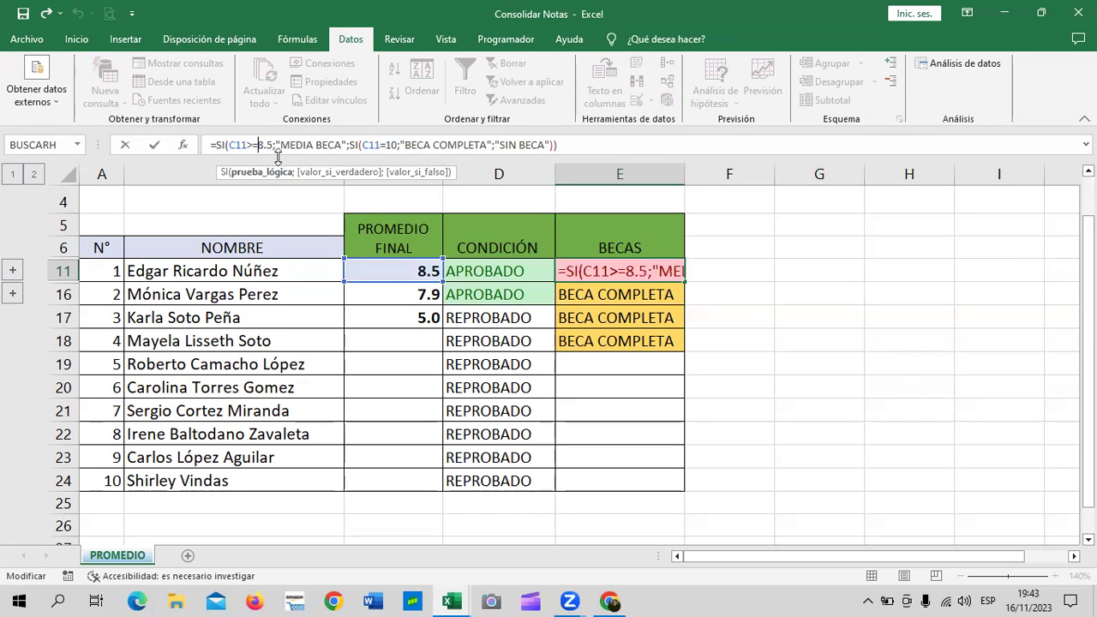
{"action": "key", "text": "Return"}
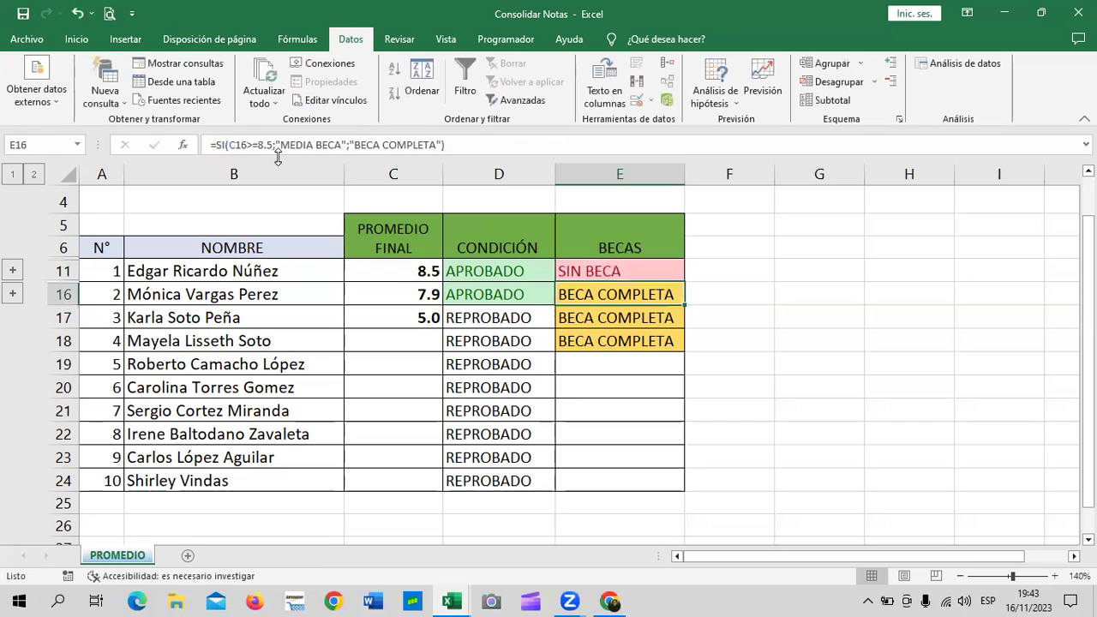
{"action": "left_click", "coordinate": [647, 266]}
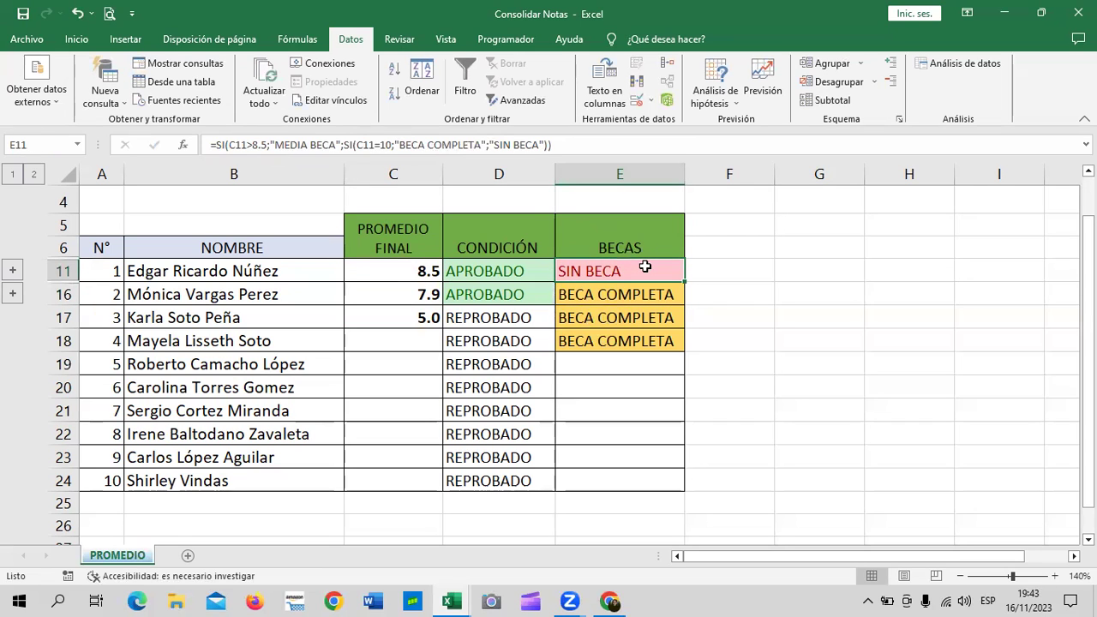
{"action": "left_click_drag", "start_coordinate": [684, 281], "coordinate": [686, 482]}
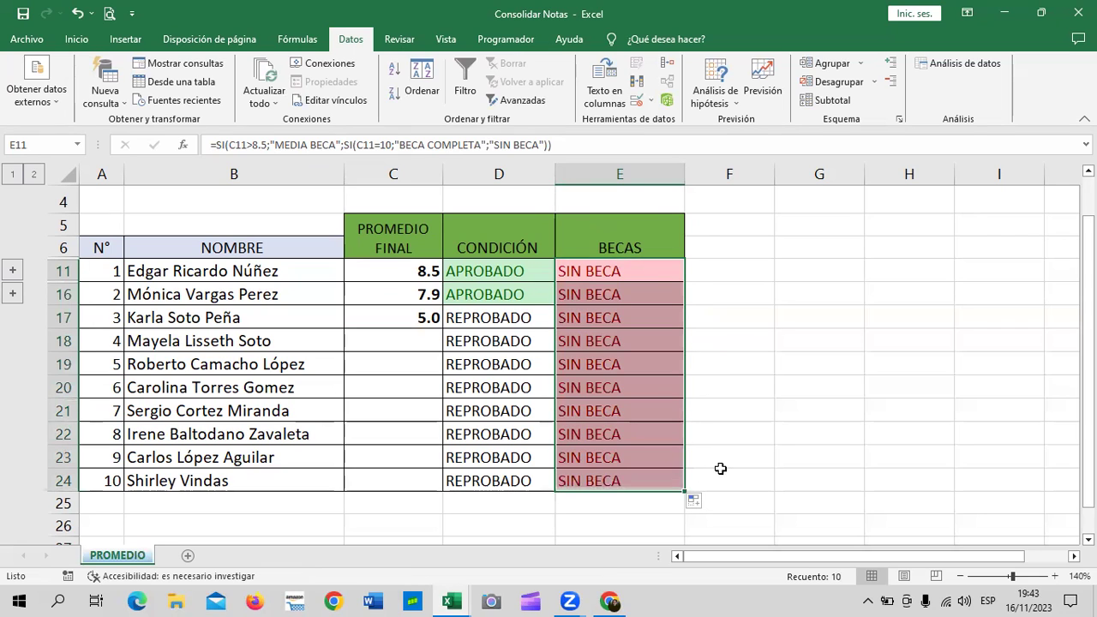
{"action": "left_click", "coordinate": [741, 434]}
- Enter a test average of 10 in C24 and open E24's formula
{"action": "left_click", "coordinate": [420, 481]}
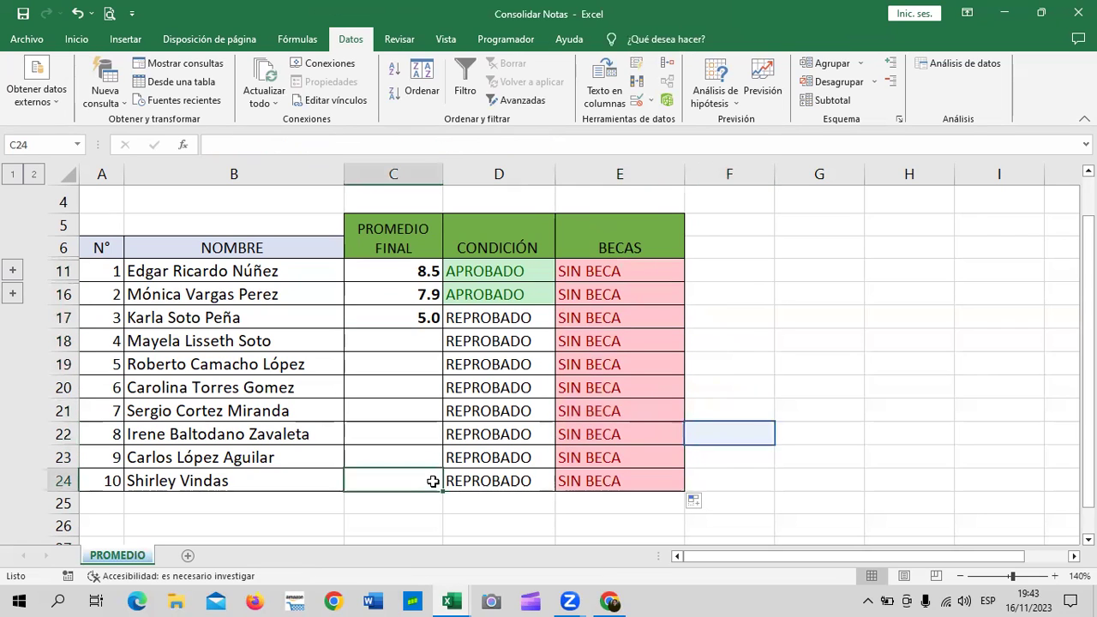
{"action": "type", "text": "10"}
{"action": "key", "text": "Return"}
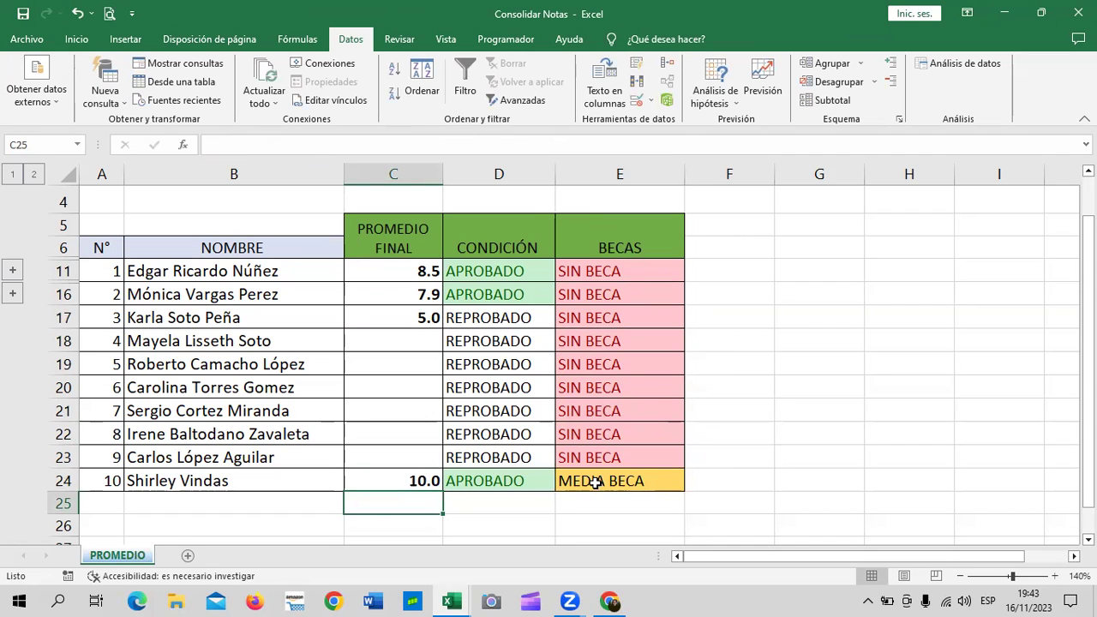
{"action": "left_click", "coordinate": [595, 481]}
{"action": "left_click", "coordinate": [604, 145]}
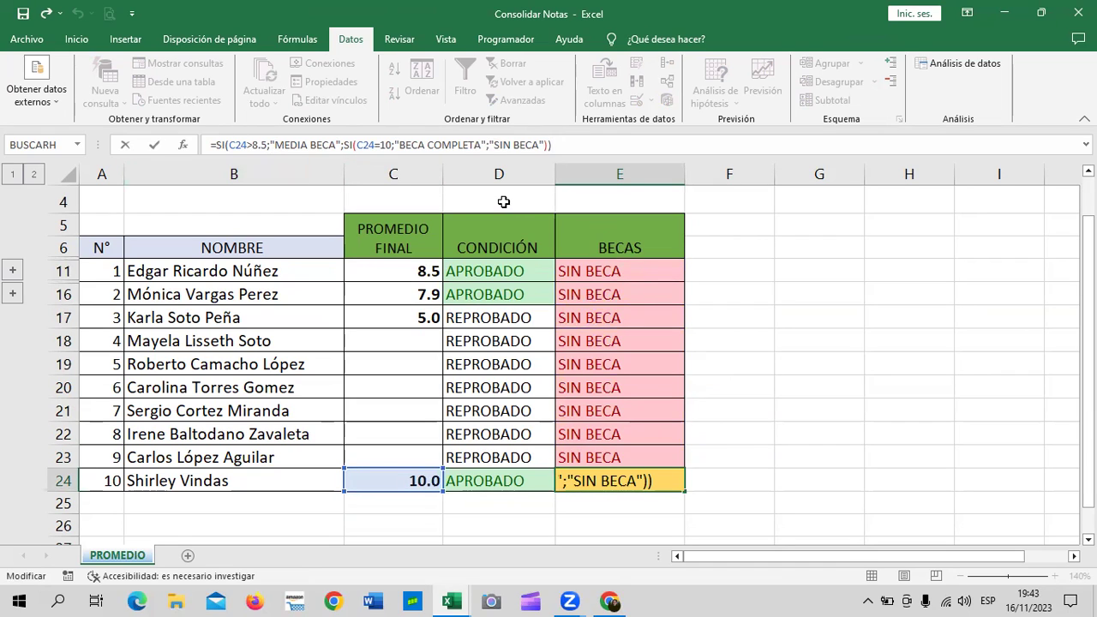
- Change E24's first test from >8.5 to C24=9, dismissing the error warning
{"action": "left_click", "coordinate": [272, 146]}
{"action": "left_click", "coordinate": [270, 145]}
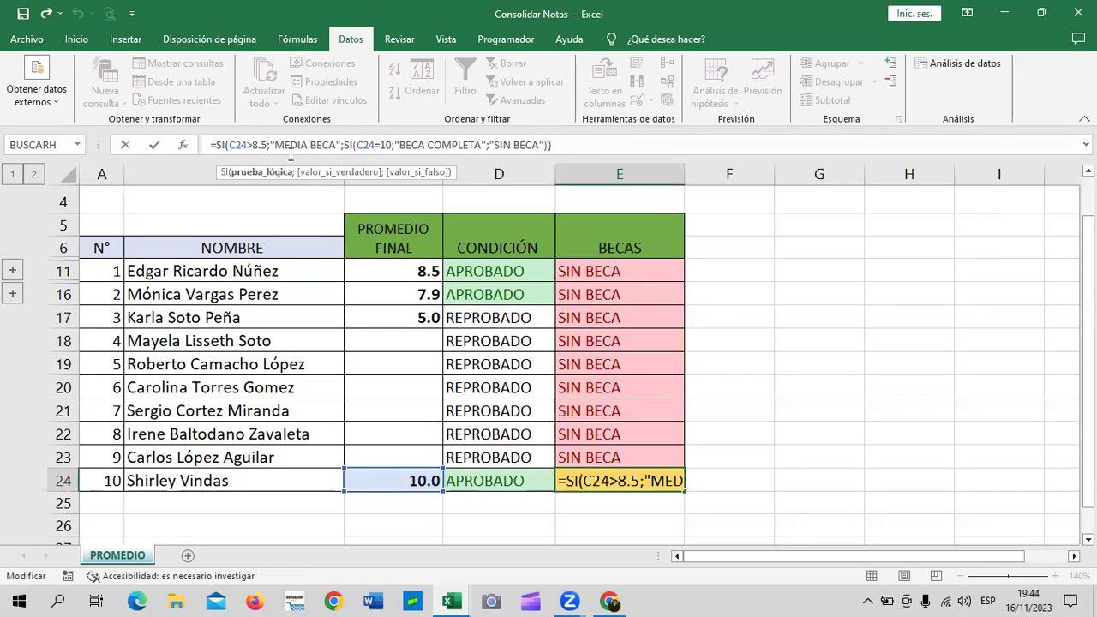
{"action": "key", "text": "BackSpace"}
{"action": "key", "text": "BackSpace"}
{"action": "key", "text": "BackSpace"}
{"action": "key", "text": "BackSpace"}
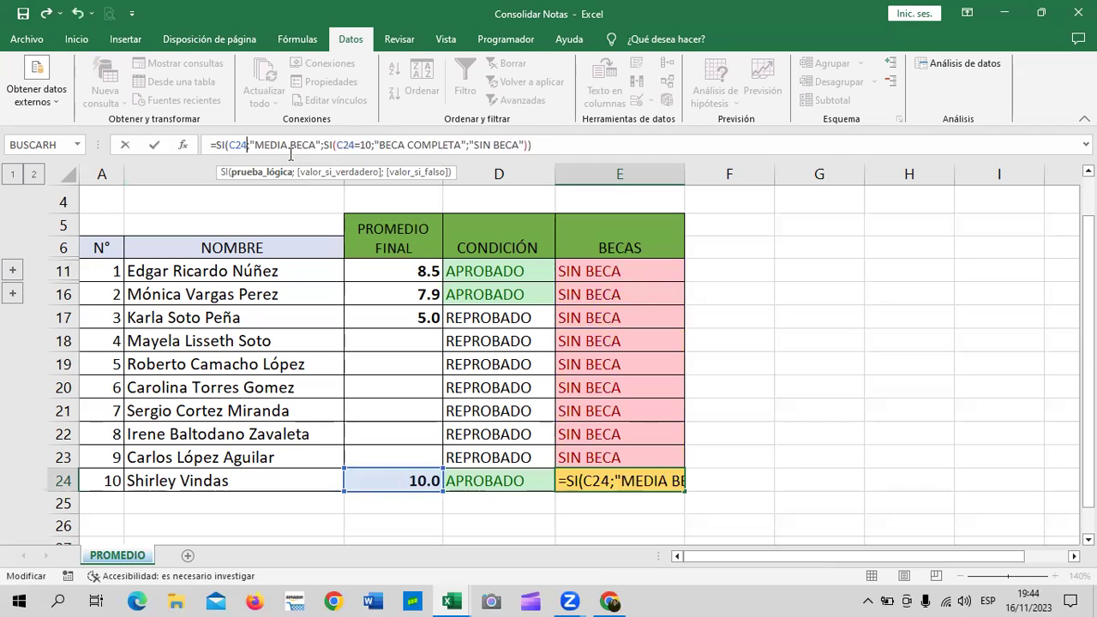
{"action": "type", "text": "="}
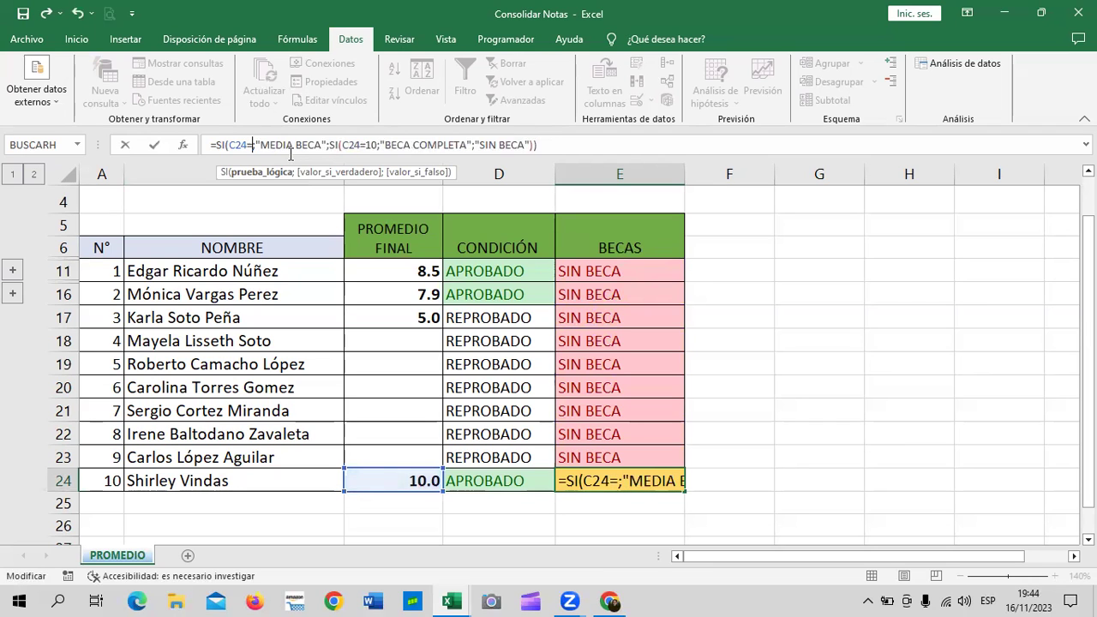
{"action": "key", "text": "Return"}
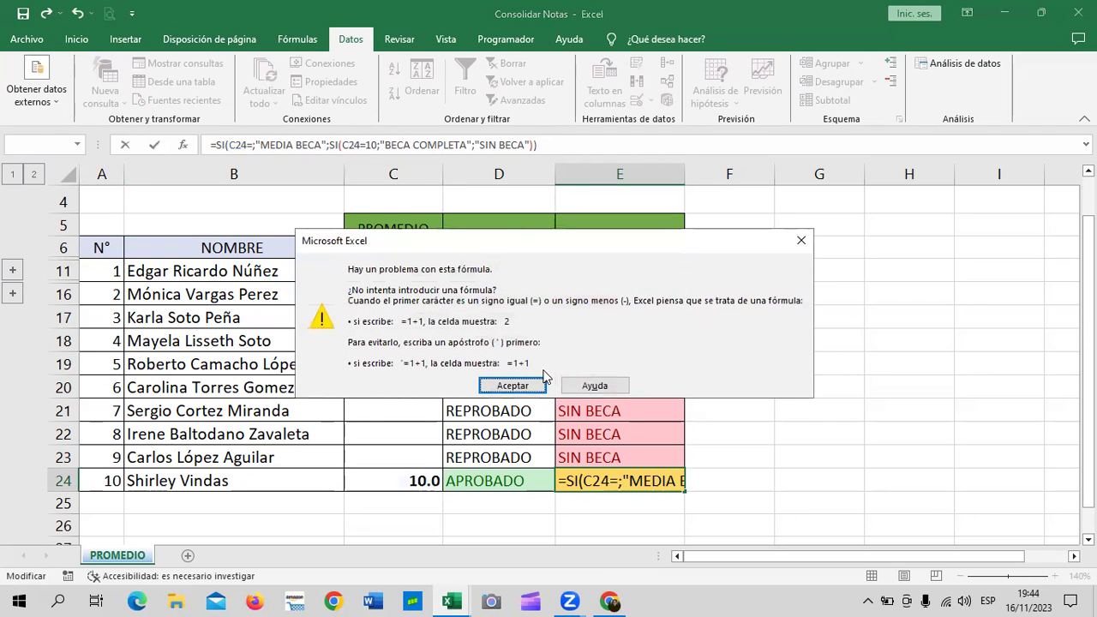
{"action": "left_click", "coordinate": [530, 390]}
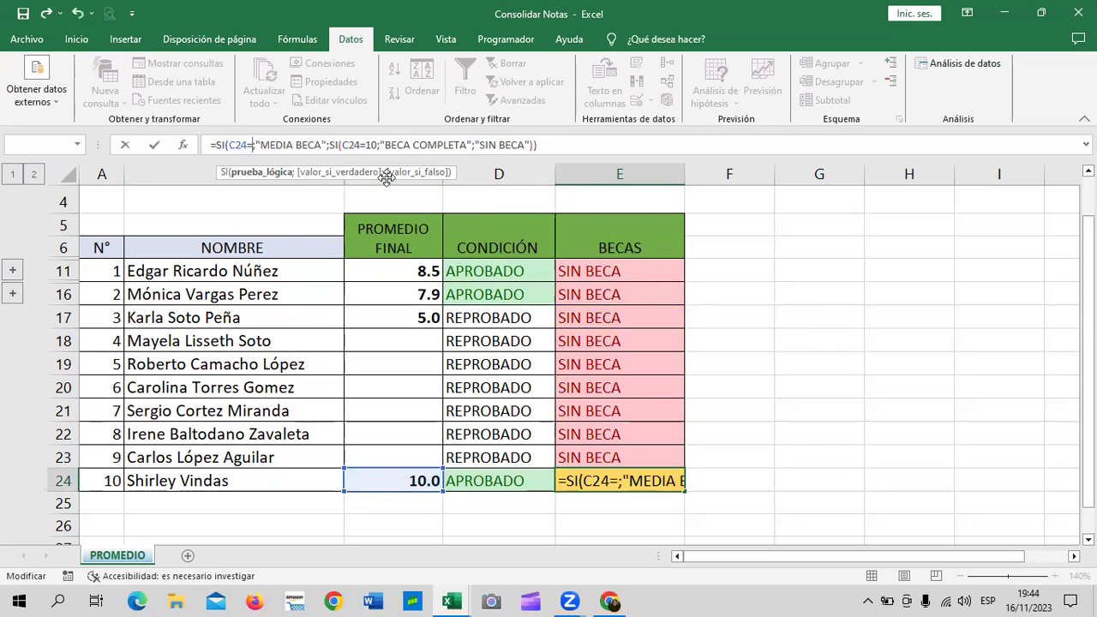
{"action": "type", "text": "9"}
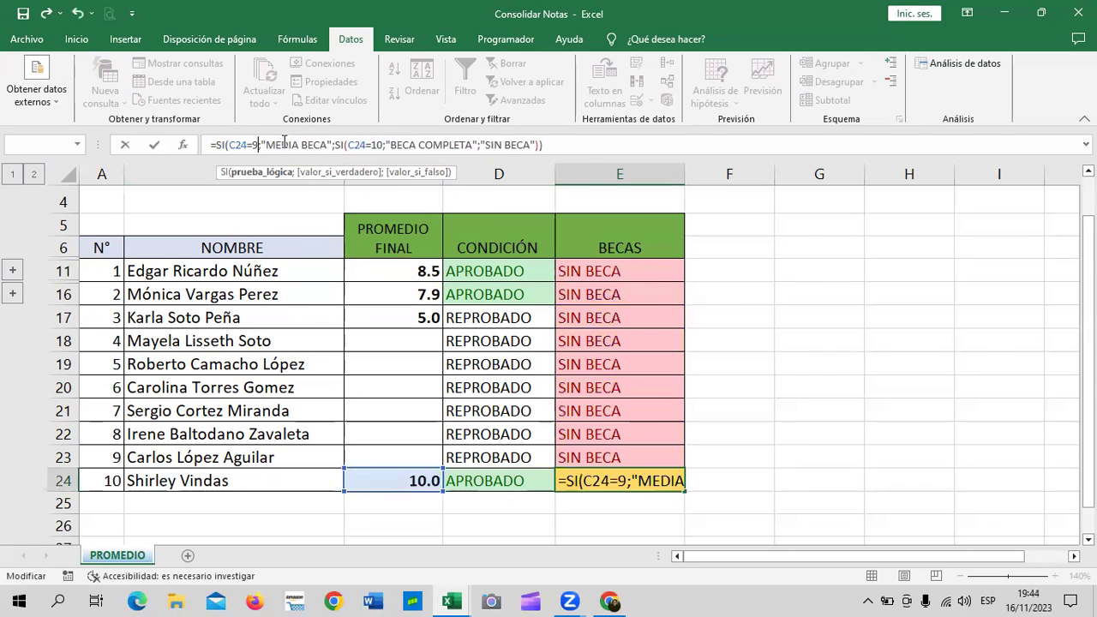
{"action": "key", "text": "Return"}
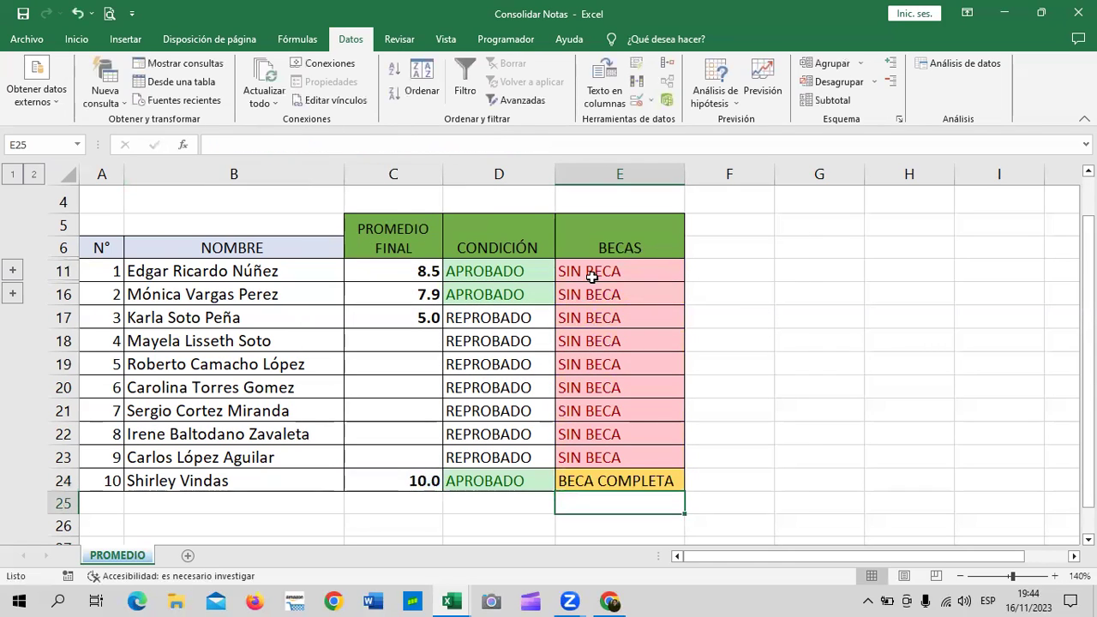
{"action": "left_click", "coordinate": [593, 273]}
- Change E11's first condition to an equality test and copy the formula to E24
{"action": "left_click", "coordinate": [247, 142]}
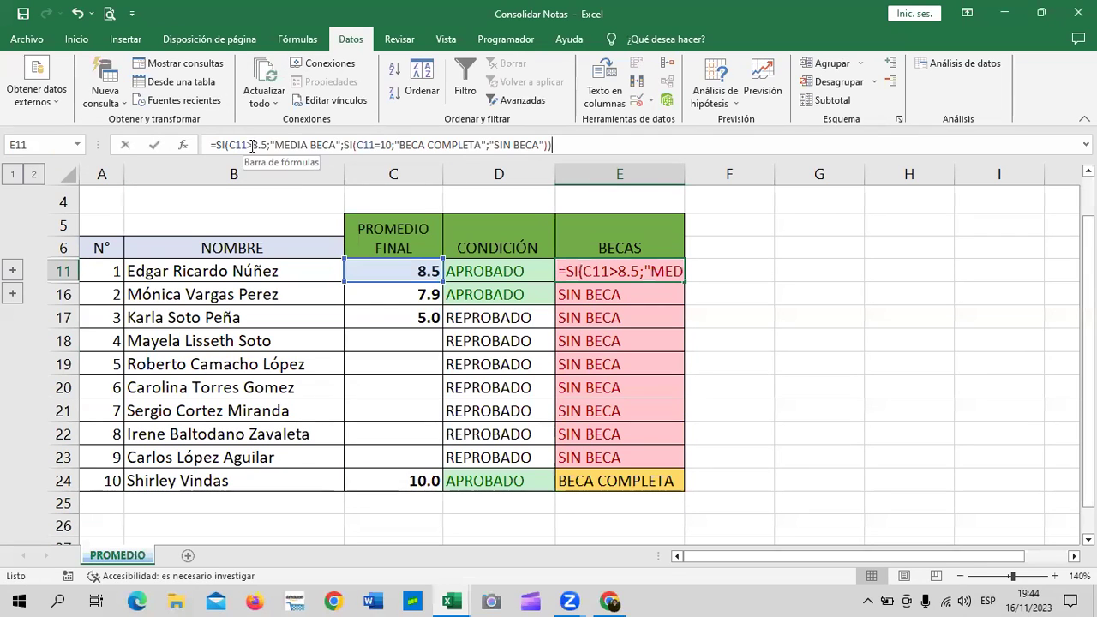
{"action": "key", "text": "Delete"}
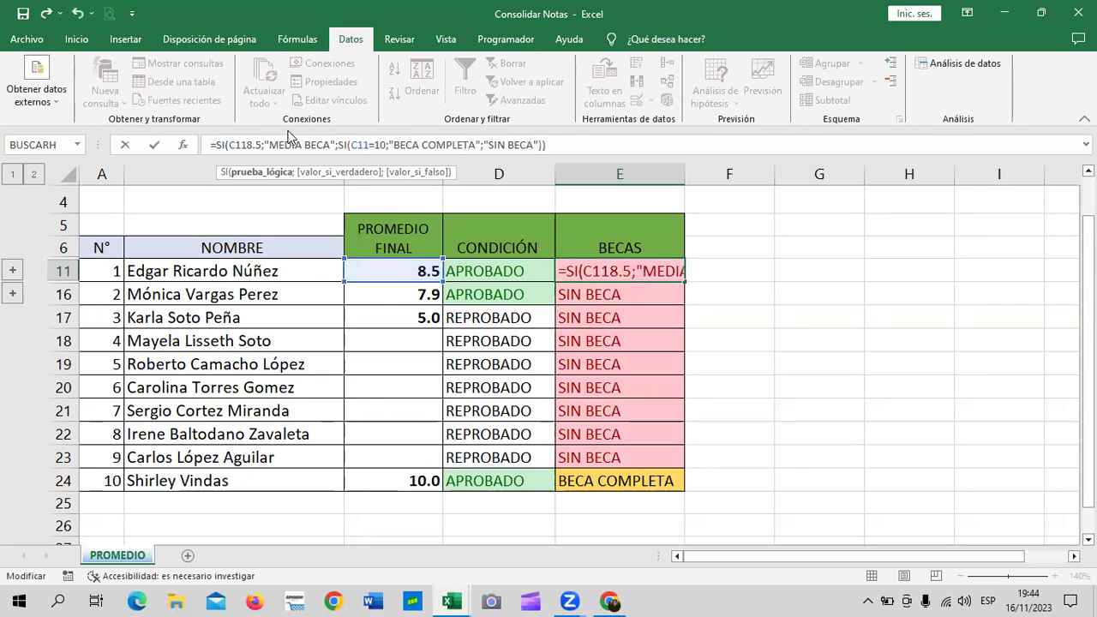
{"action": "type", "text": "="}
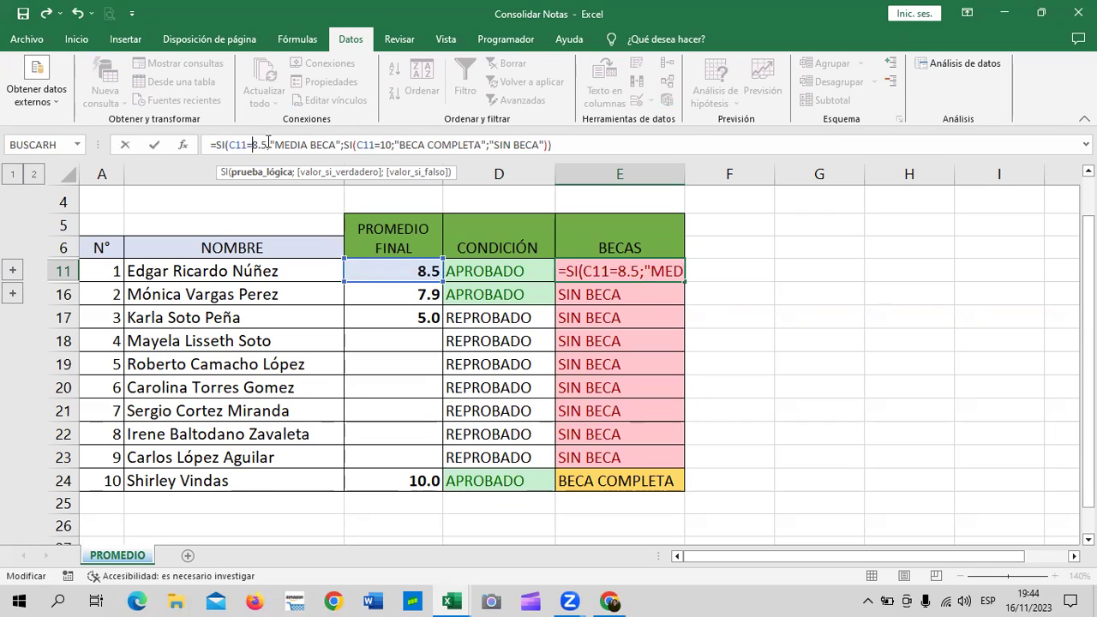
{"action": "key", "text": "BackSpace"}
{"action": "key", "text": "BackSpace"}
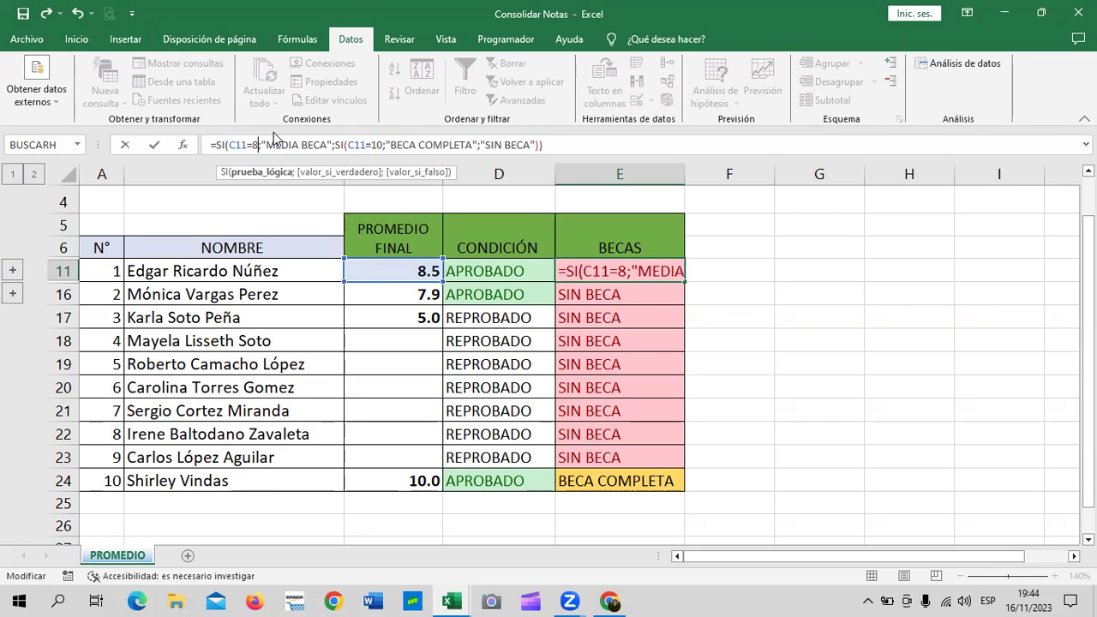
{"action": "type", "text": "9"}
{"action": "key", "text": "Return"}
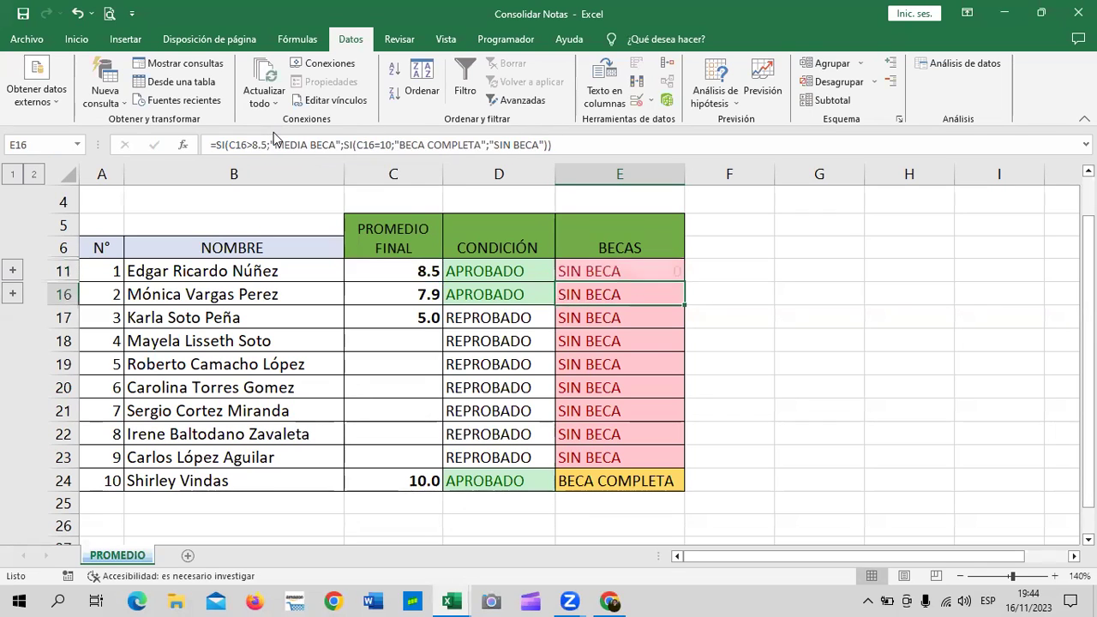
{"action": "left_click", "coordinate": [614, 272]}
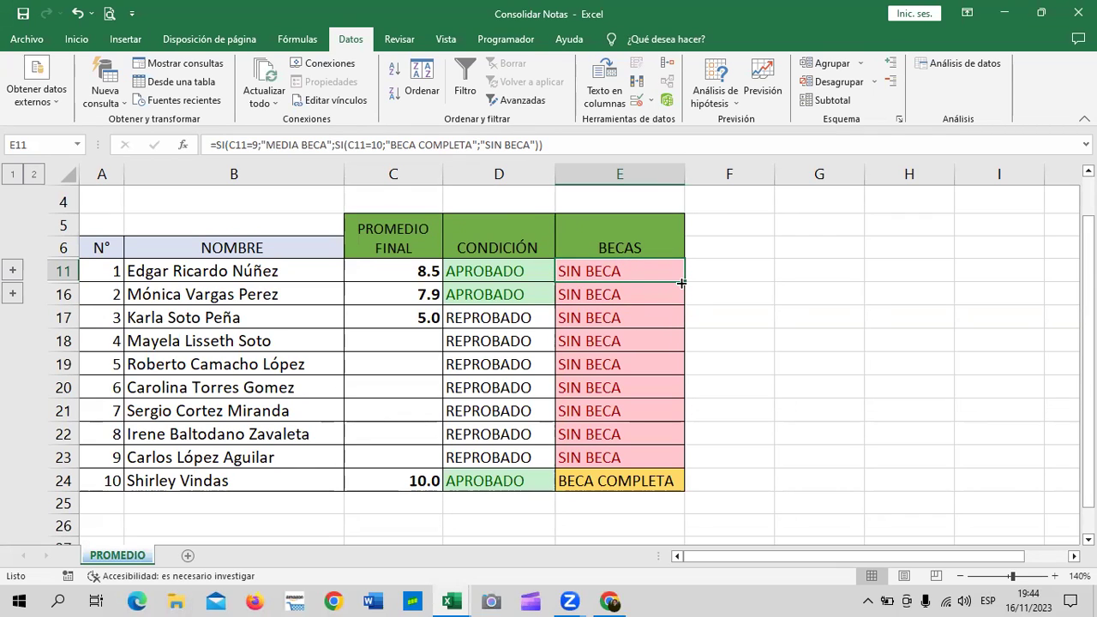
{"action": "left_click_drag", "start_coordinate": [684, 283], "coordinate": [696, 482]}
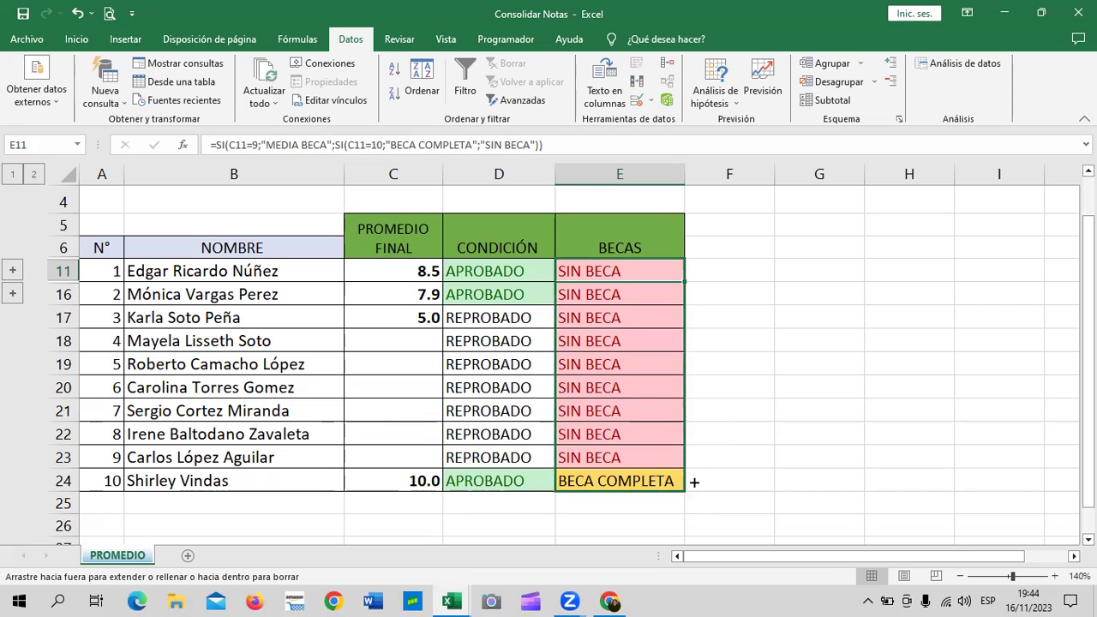
{"action": "left_click", "coordinate": [645, 281]}
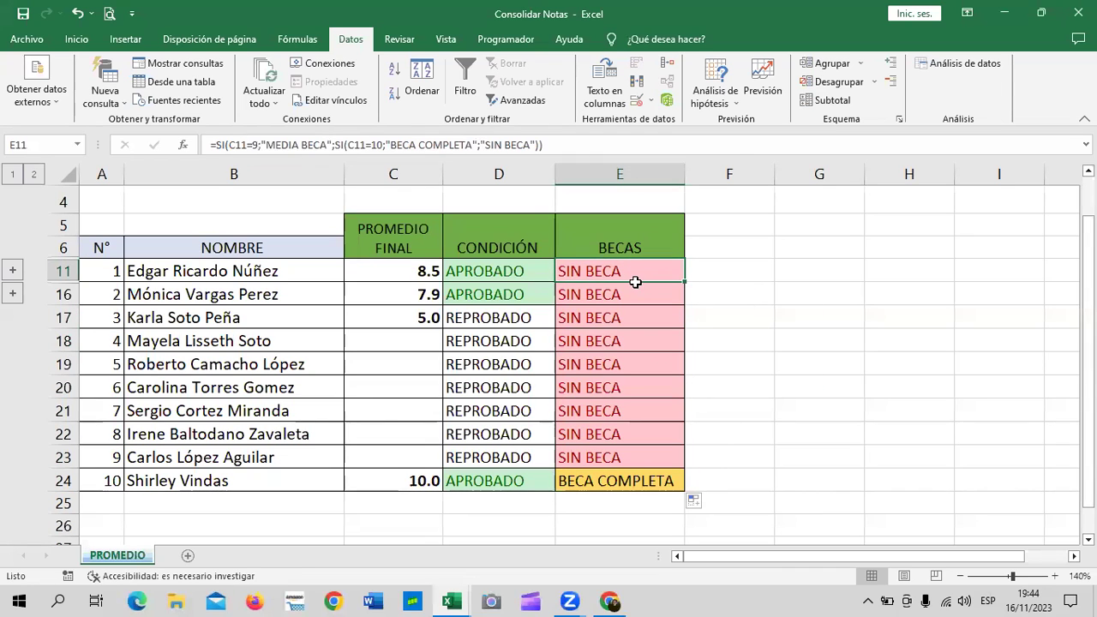
- Enter a 9 average in C18, and try 9.5 in C20 then clear it
{"action": "left_click", "coordinate": [411, 342]}
{"action": "type", "text": "9"}
{"action": "key", "text": "Return"}
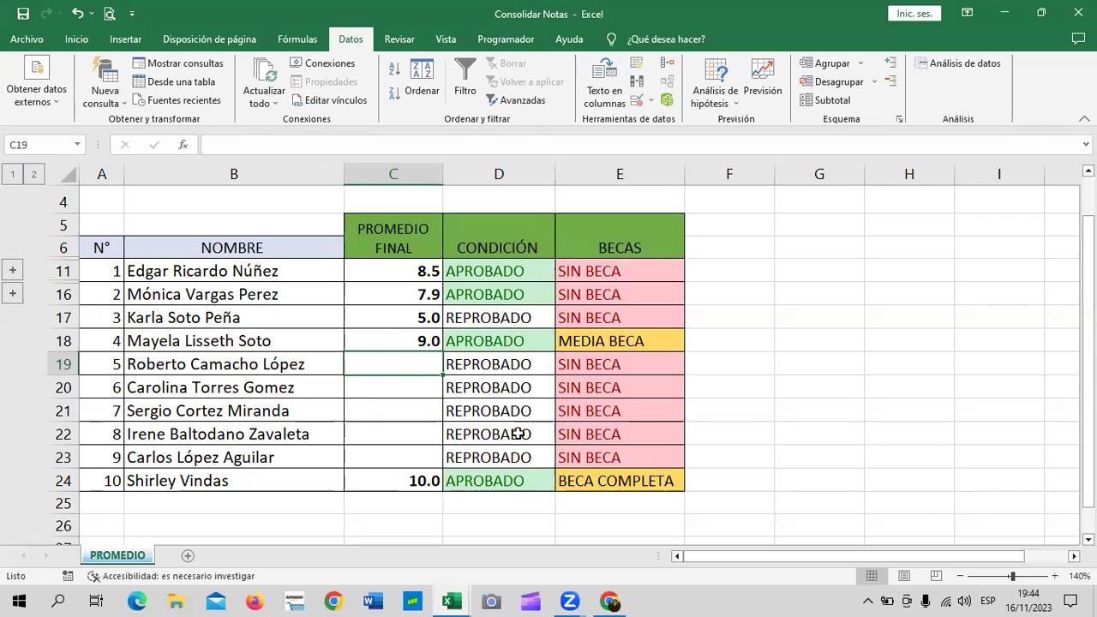
{"action": "left_click", "coordinate": [407, 382]}
{"action": "type", "text": "9.5"}
{"action": "key", "text": "Return"}
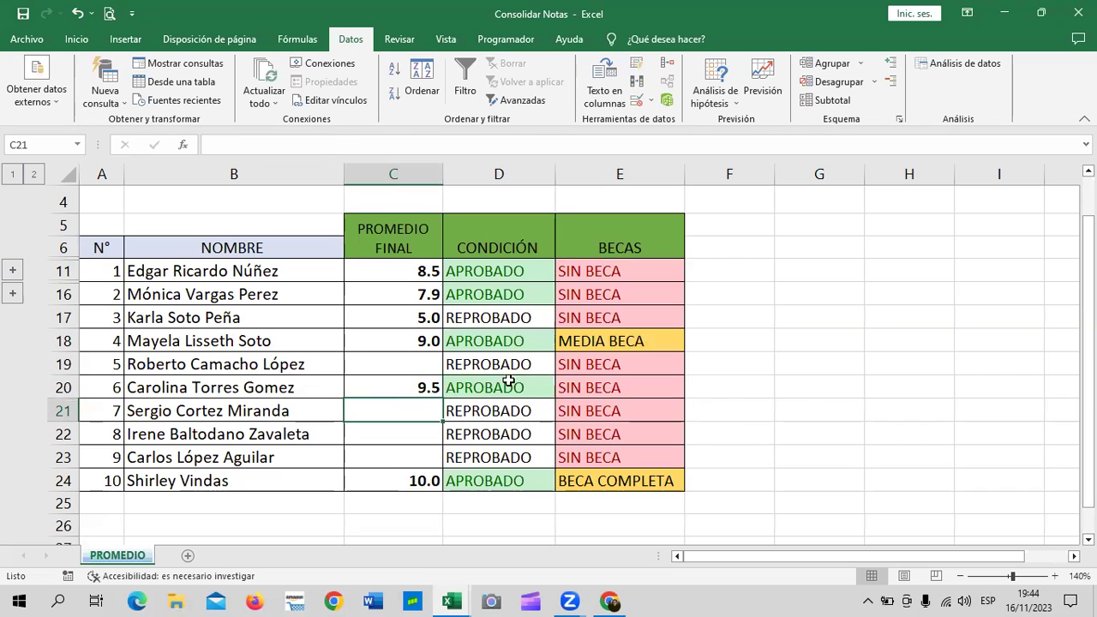
{"action": "left_click", "coordinate": [428, 388]}
{"action": "key", "text": "Delete"}
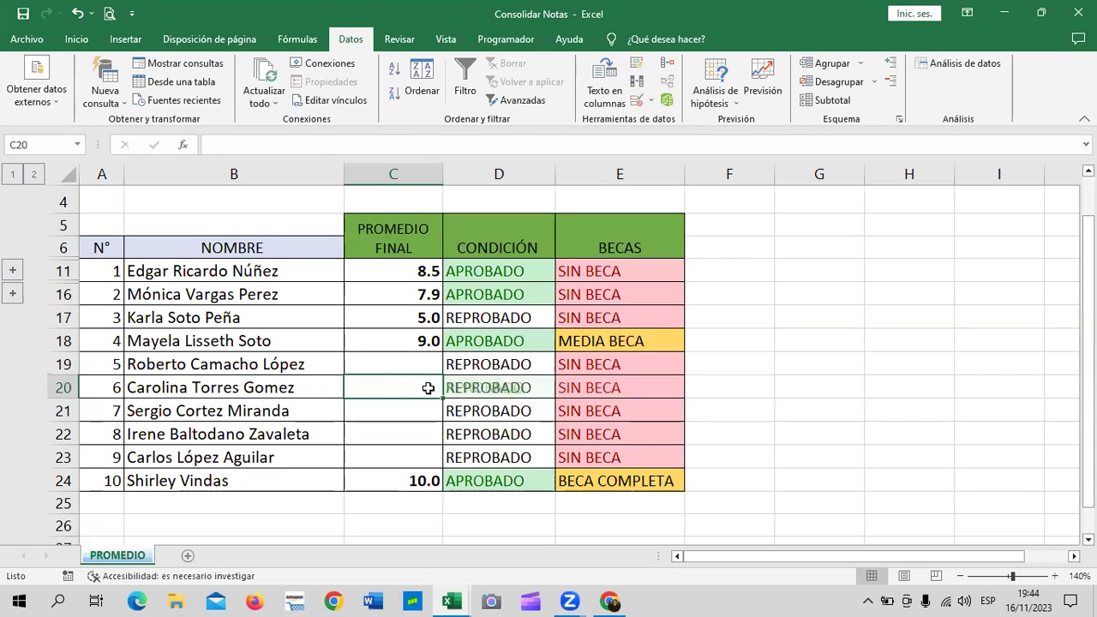
{"action": "left_click", "coordinate": [657, 276]}
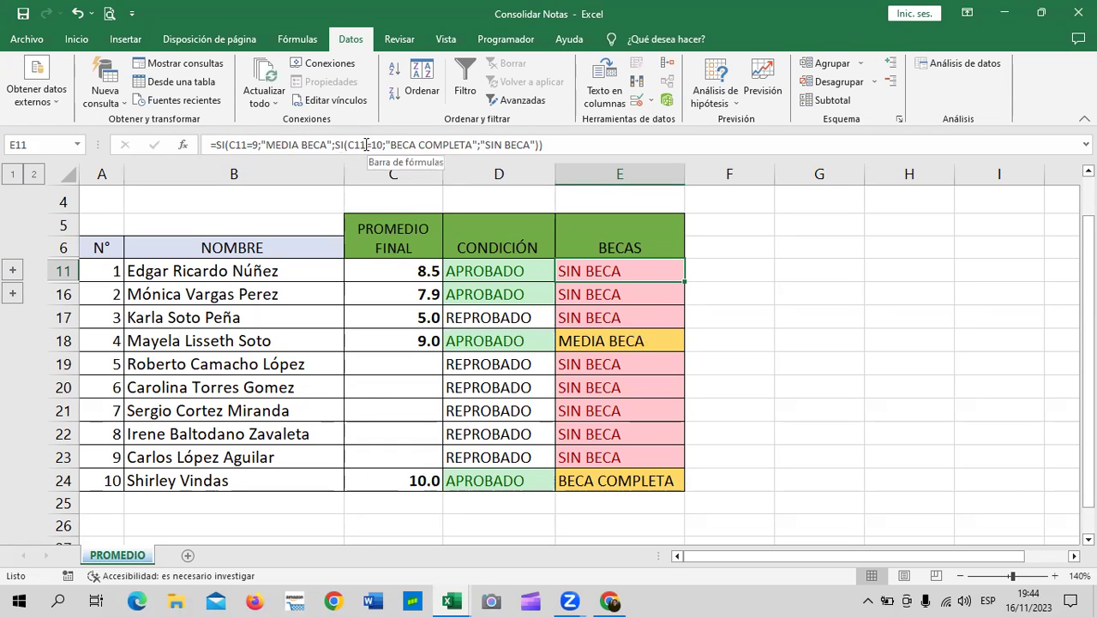
- Change the second condition in E11's formula from C11=10 to C11=9
{"action": "left_click", "coordinate": [365, 144]}
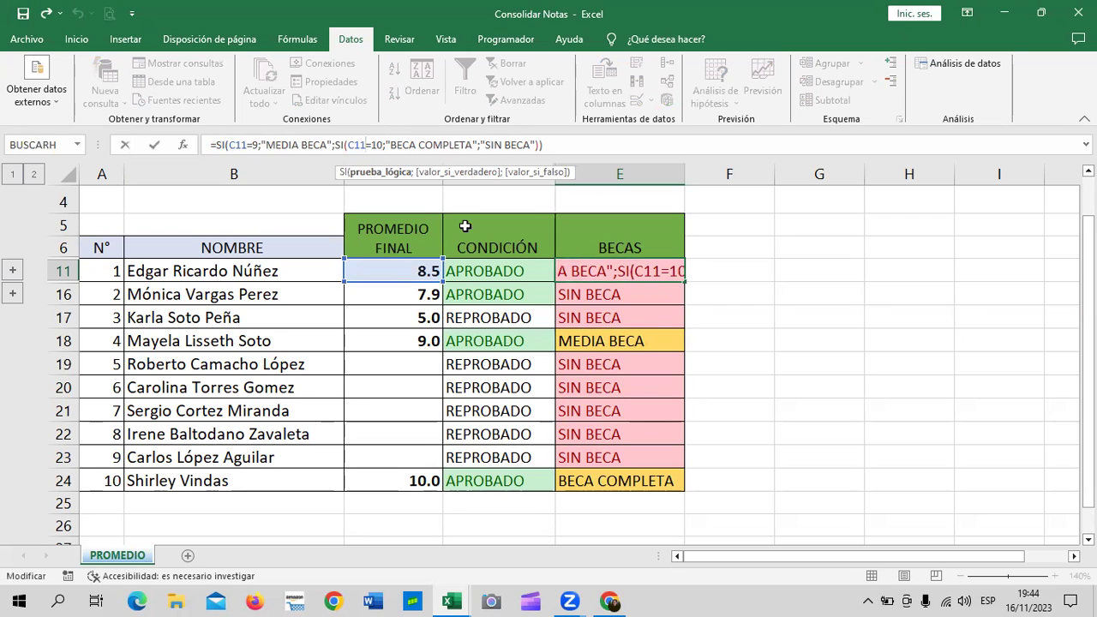
{"action": "left_click", "coordinate": [614, 146]}
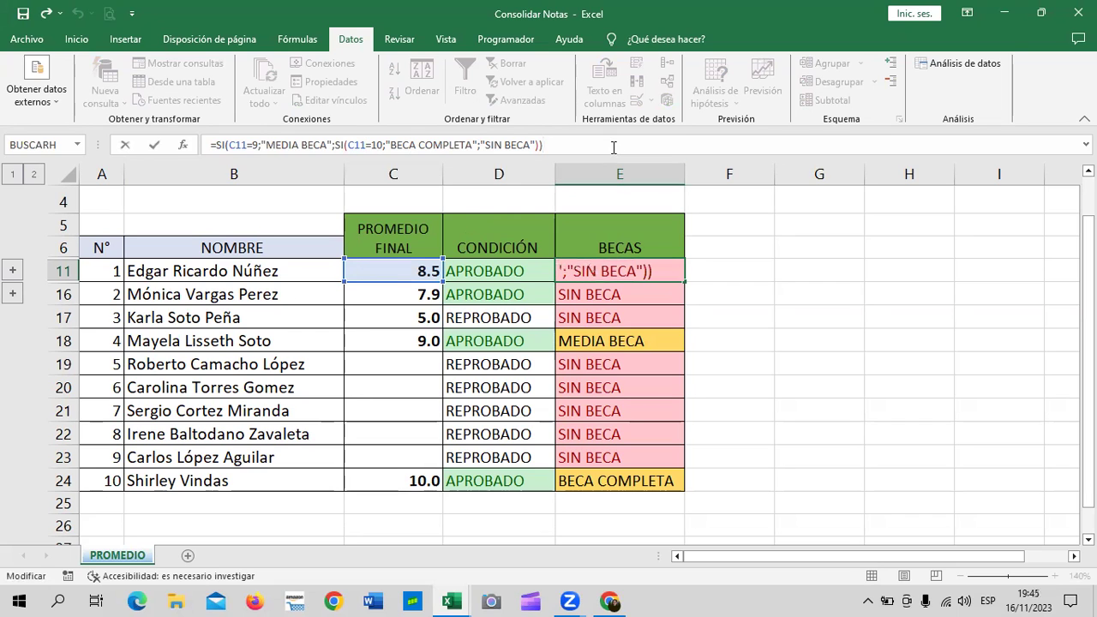
{"action": "key", "text": "Return"}
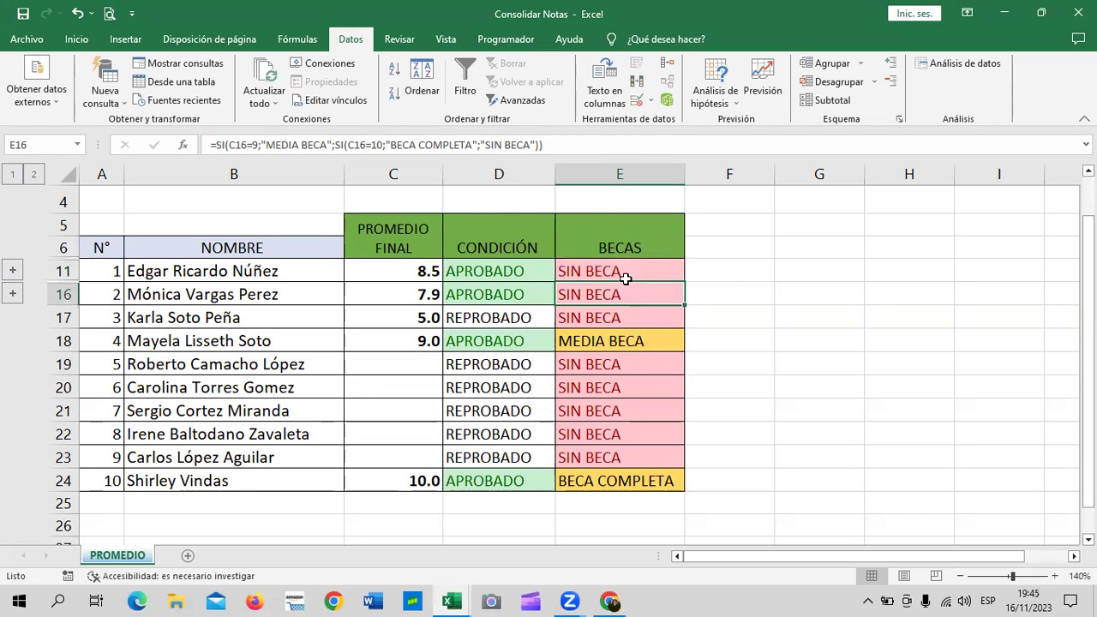
{"action": "left_click", "coordinate": [641, 271]}
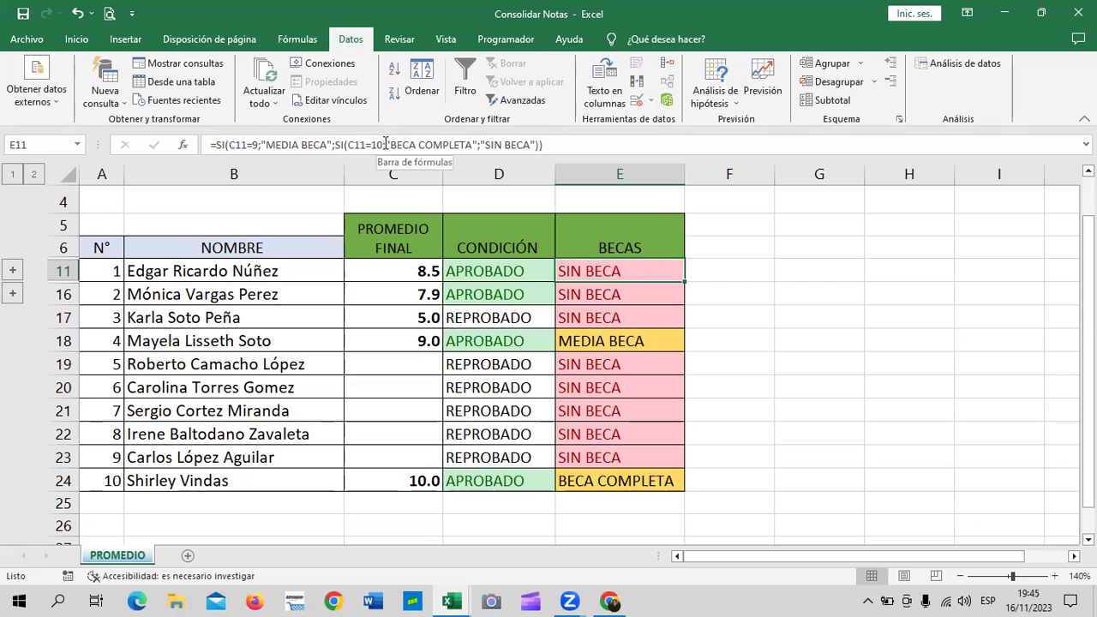
{"action": "left_click", "coordinate": [384, 145]}
{"action": "key", "text": "BackSpace"}
{"action": "key", "text": "BackSpace"}
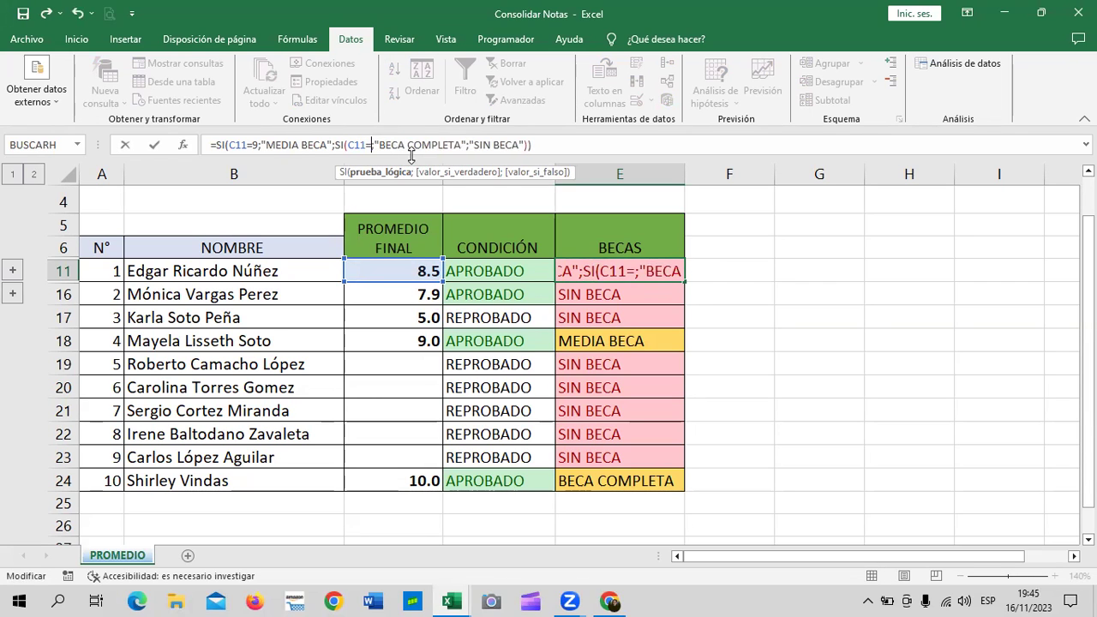
{"action": "type", "text": "9"}
{"action": "key", "text": "Return"}
- Remove the stray 0.5 entry from E16, leaving it empty
{"action": "type", "text": "."}
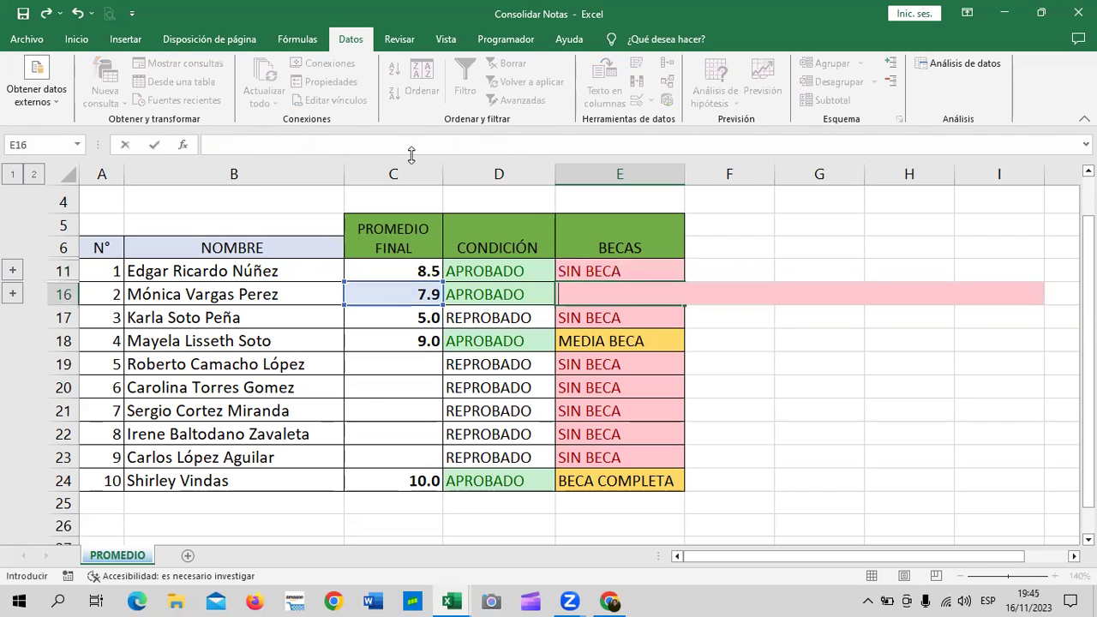
{"action": "type", "text": "5"}
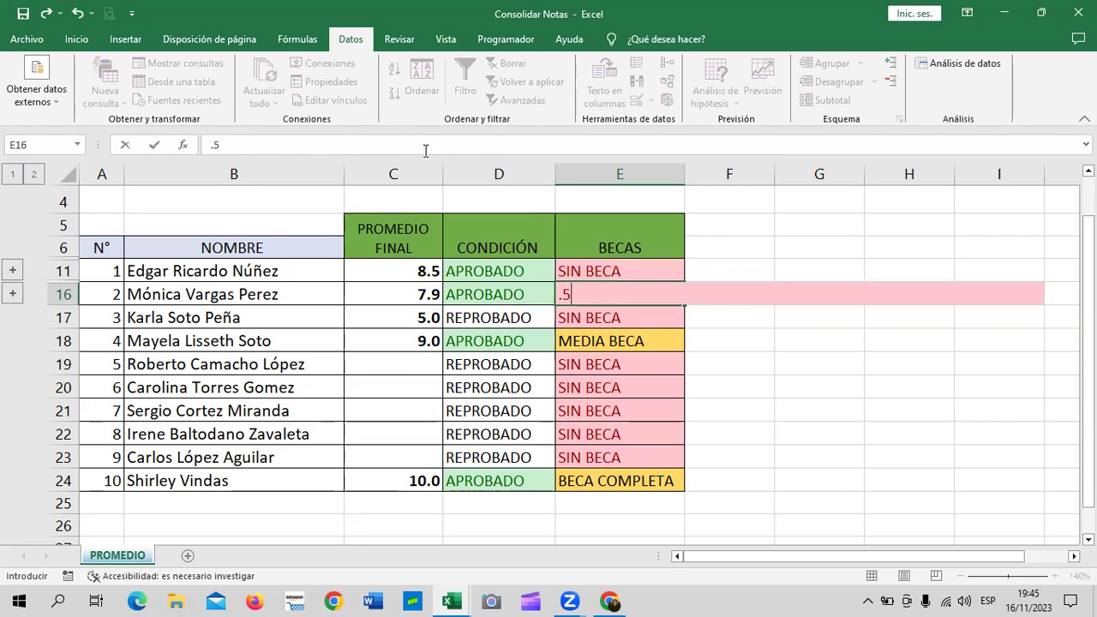
{"action": "key", "text": "Return"}
{"action": "left_click", "coordinate": [593, 296]}
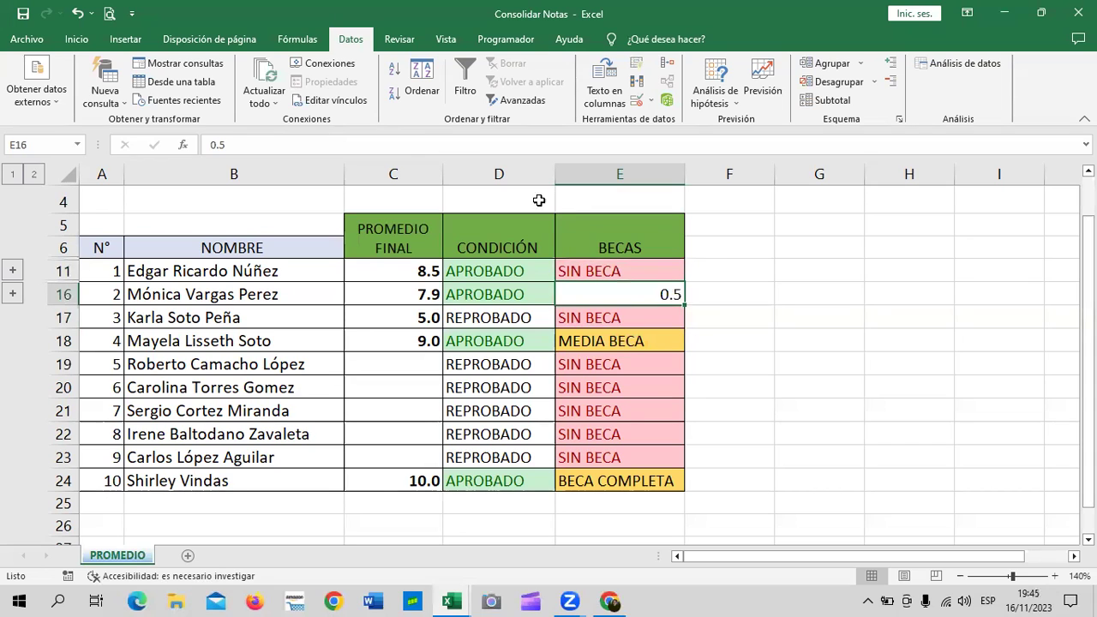
{"action": "key", "text": "Delete"}
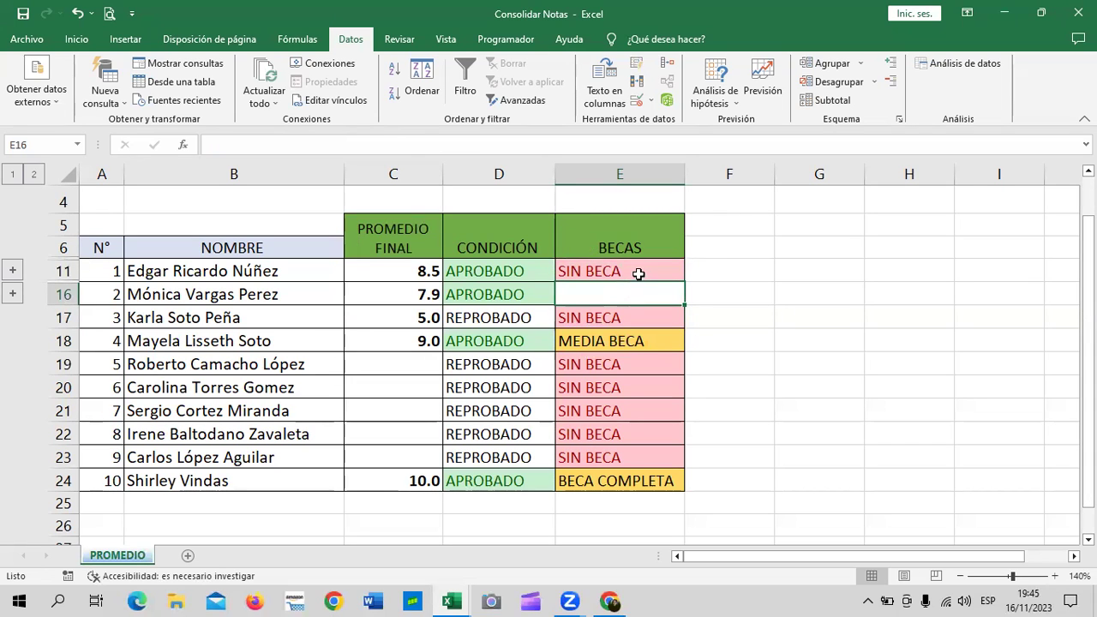
{"action": "left_click", "coordinate": [635, 272]}
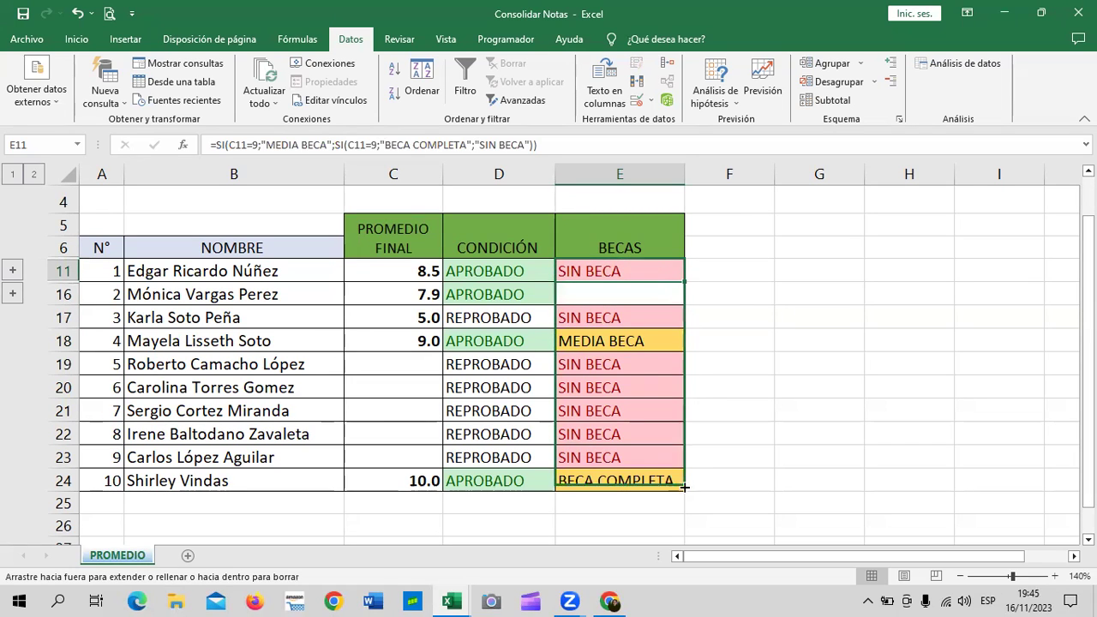
- Copy E11's formula down to E24 and change its second test to C11=9.5
{"action": "left_click_drag", "start_coordinate": [673, 288], "coordinate": [678, 489]}
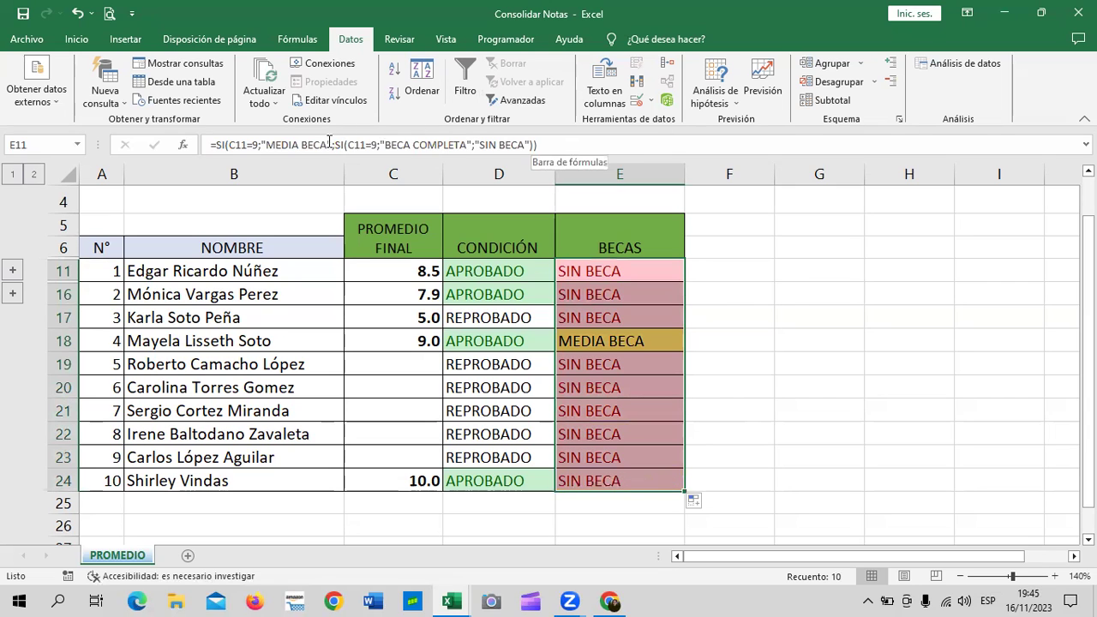
{"action": "left_click", "coordinate": [378, 145]}
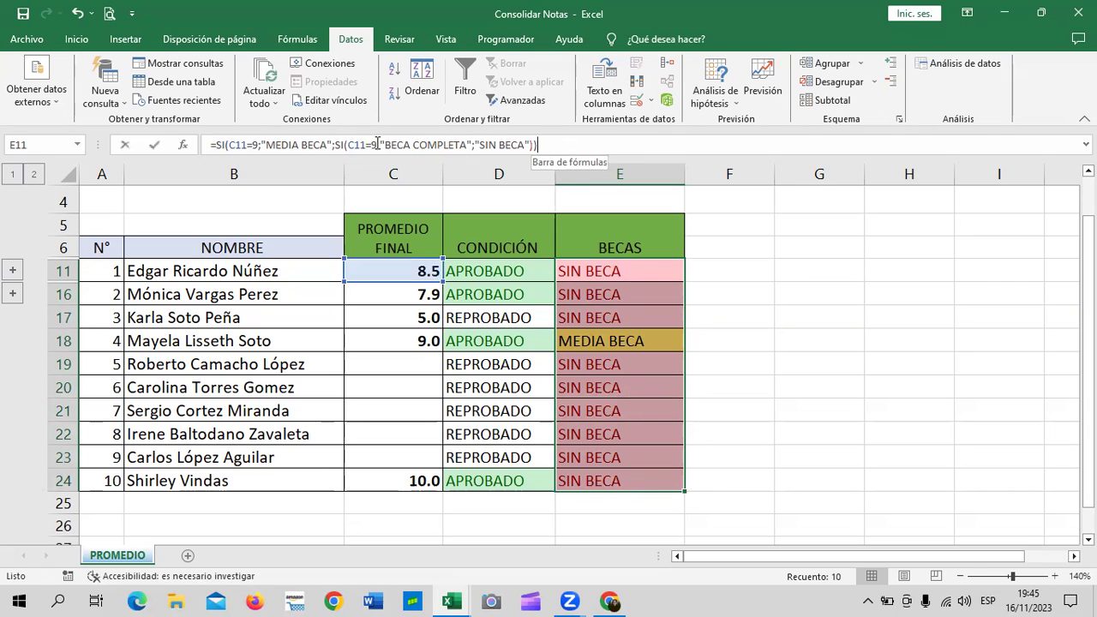
{"action": "type", "text": ".5"}
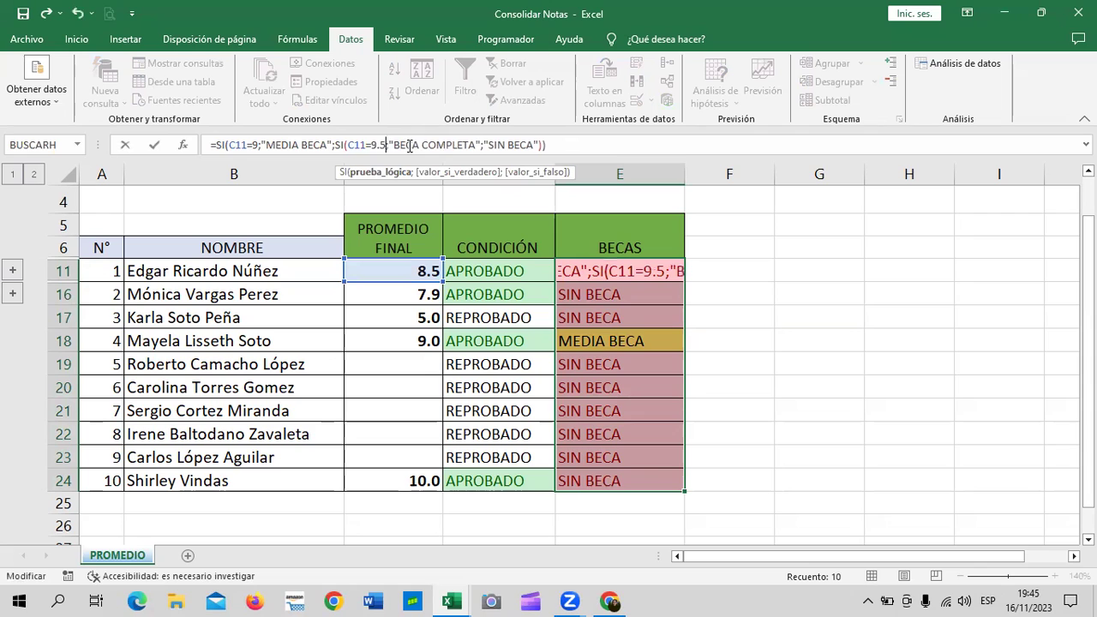
- Extend the E11 formula with a third SI test: C11=10 returns BECA COMPLETA, otherwise SIN BECA
{"action": "left_click", "coordinate": [421, 144]}
{"action": "key", "text": "BackSpace"}
{"action": "key", "text": "BackSpace"}
{"action": "key", "text": "BackSpace"}
{"action": "key", "text": "BackSpace"}
{"action": "key", "text": "BackSpace"}
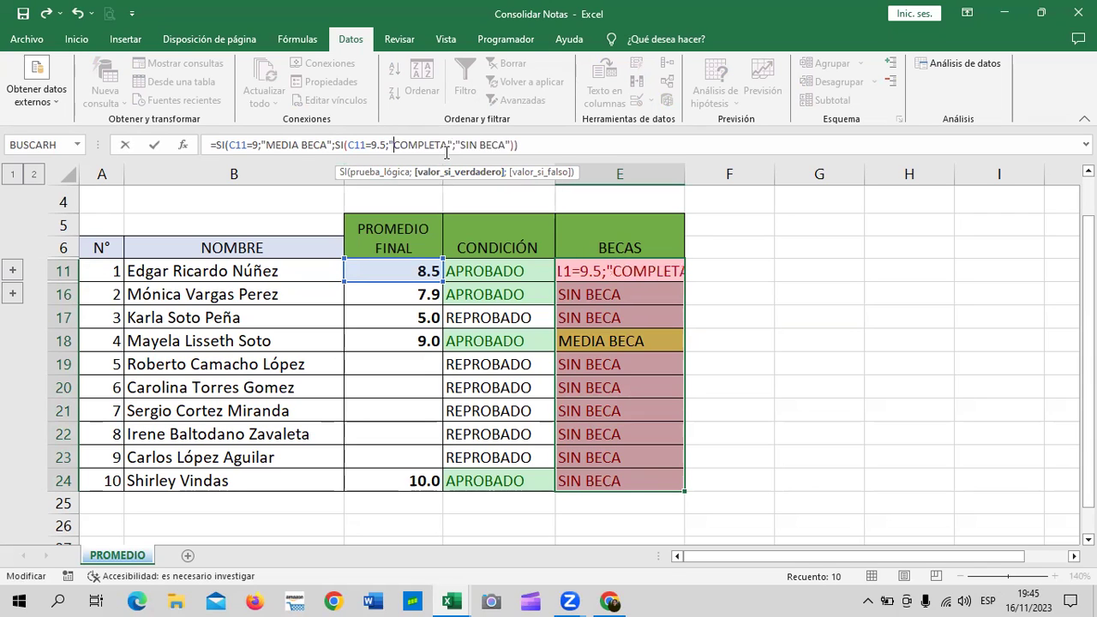
{"action": "type", "text": "MEDIA BECA"}
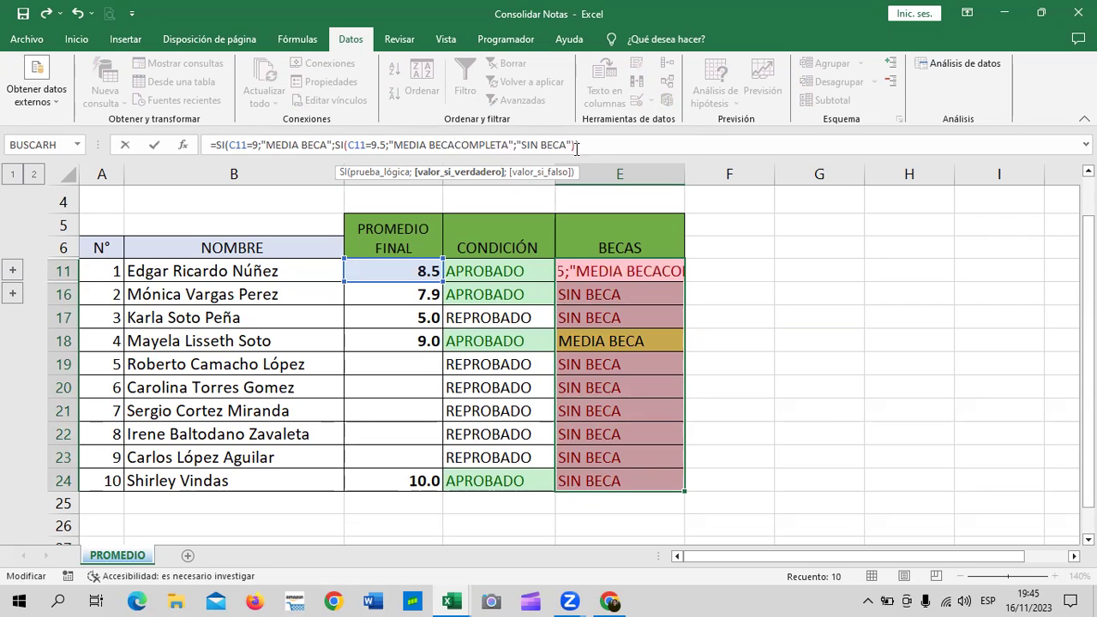
{"action": "type", "text": "\""}
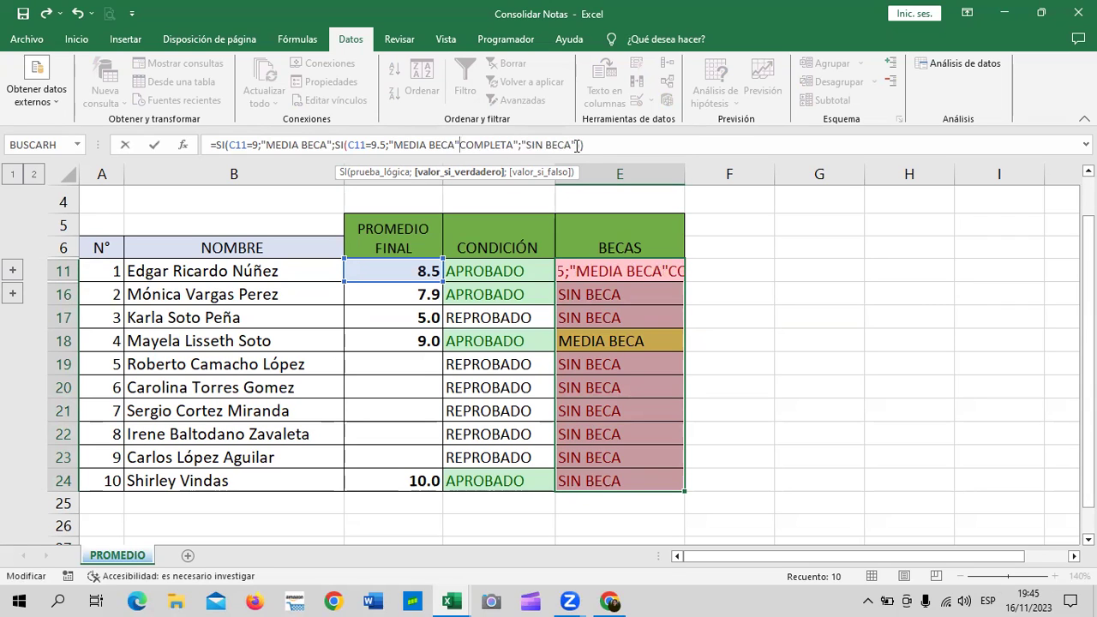
{"action": "type", "text": "; "}
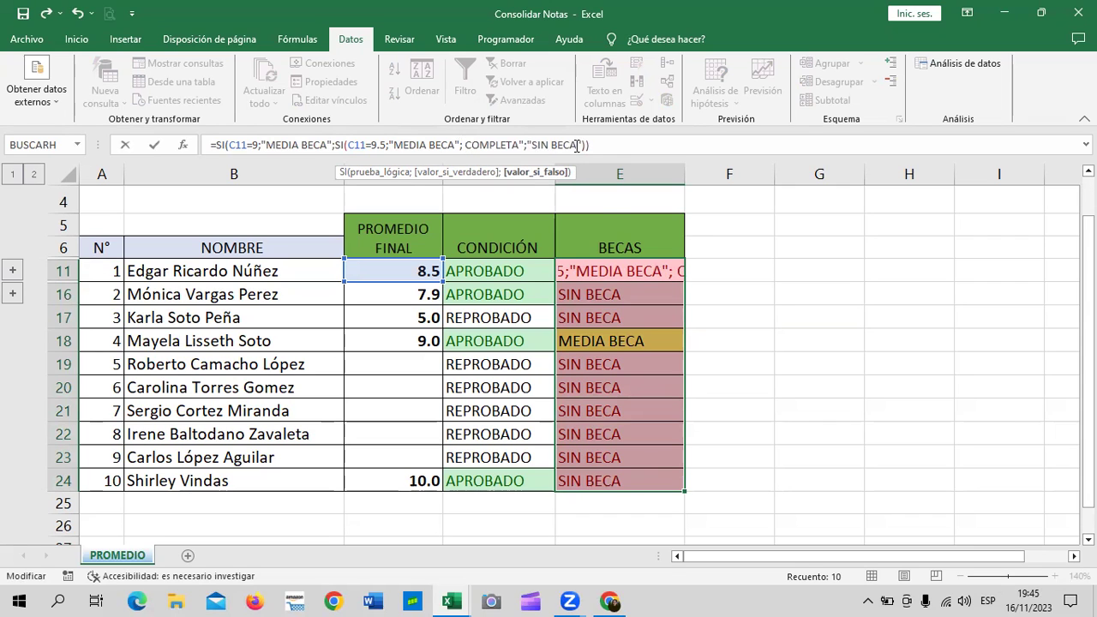
{"action": "type", "text": "SI"}
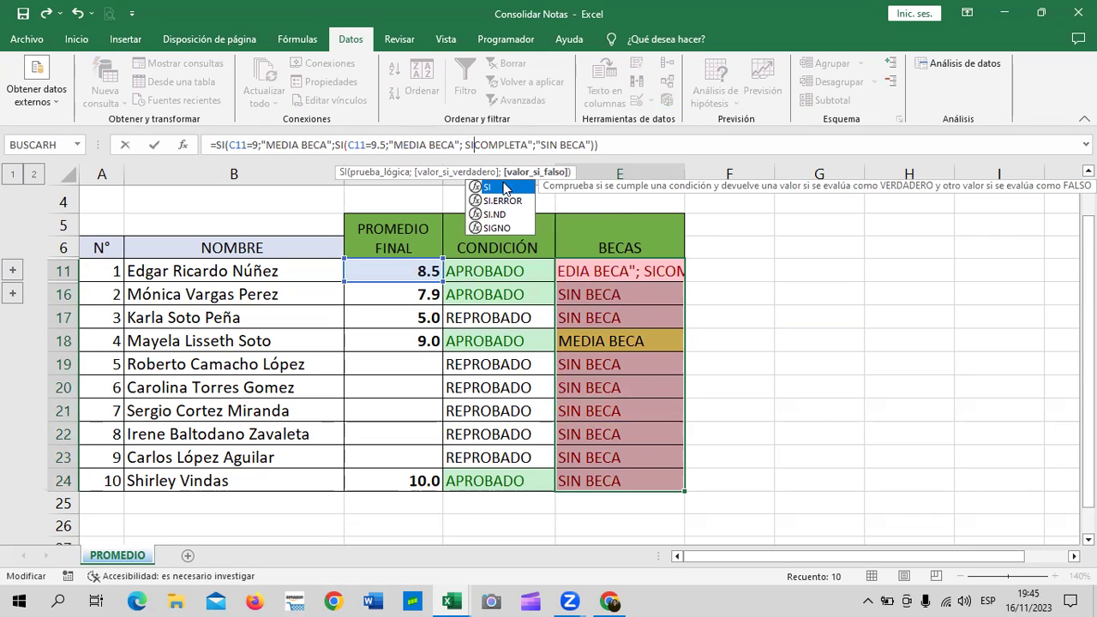
{"action": "double_click", "coordinate": [505, 187]}
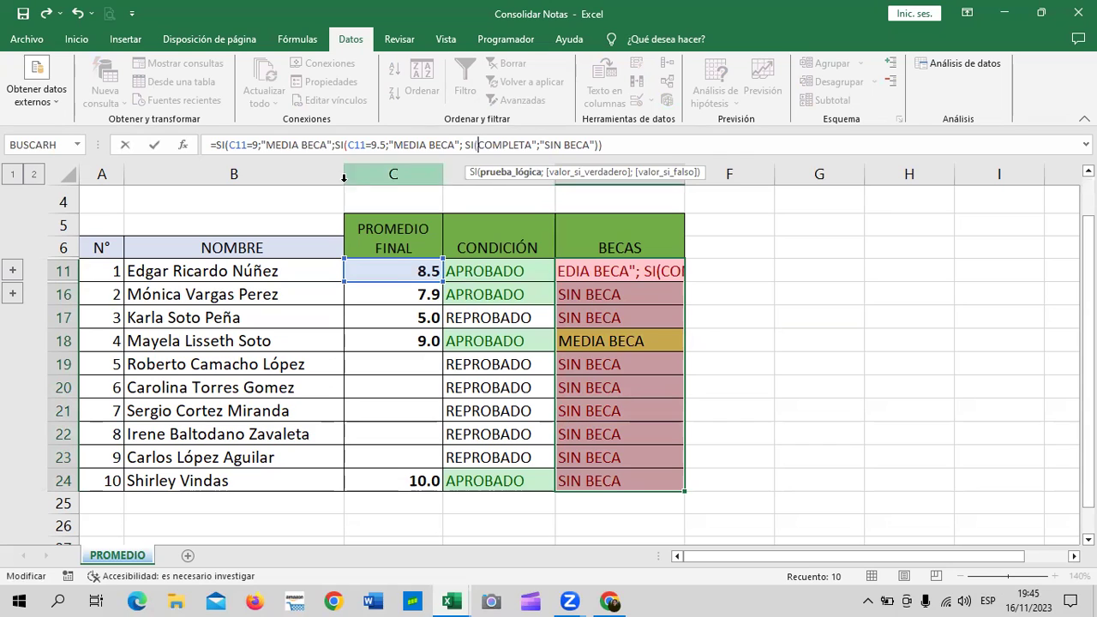
{"action": "left_click", "coordinate": [412, 271]}
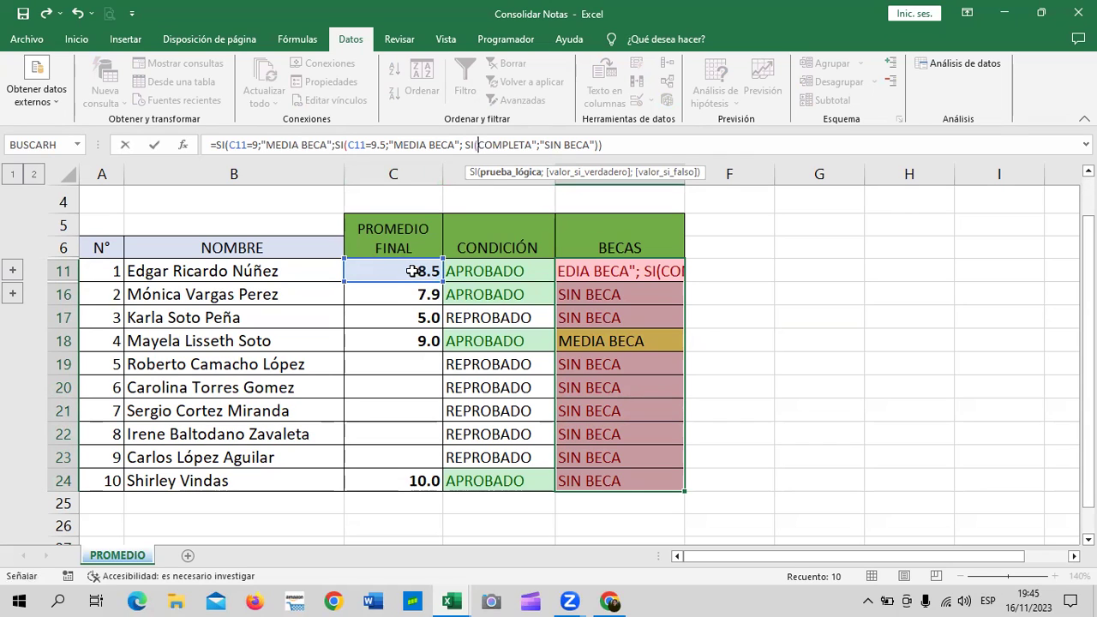
{"action": "type", "text": "11=10;C"}
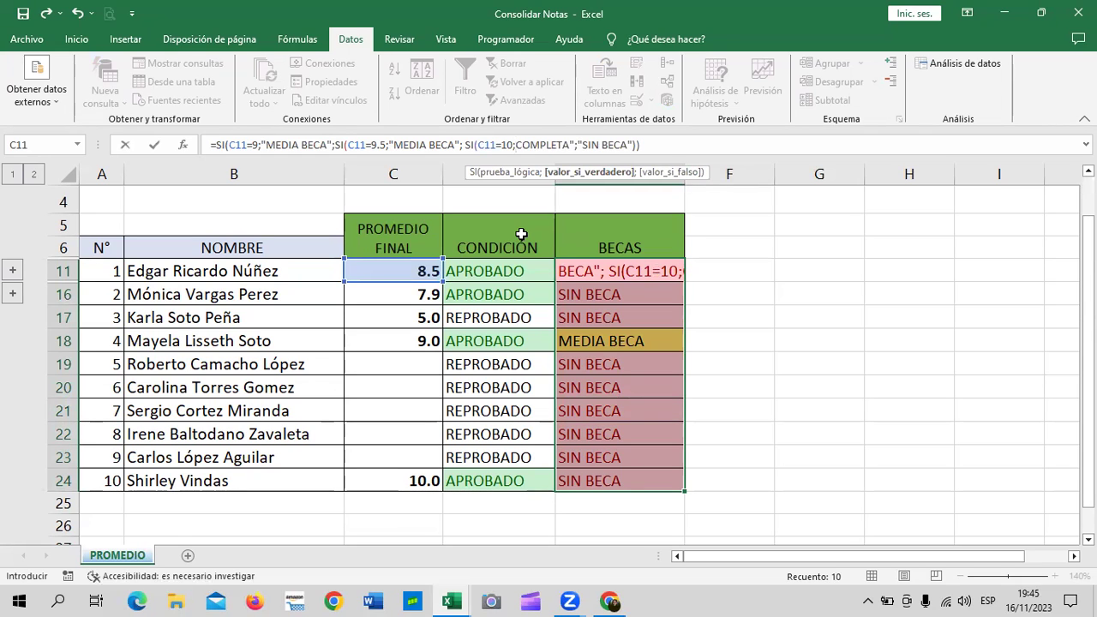
{"action": "type", "text": "\"BECA"}
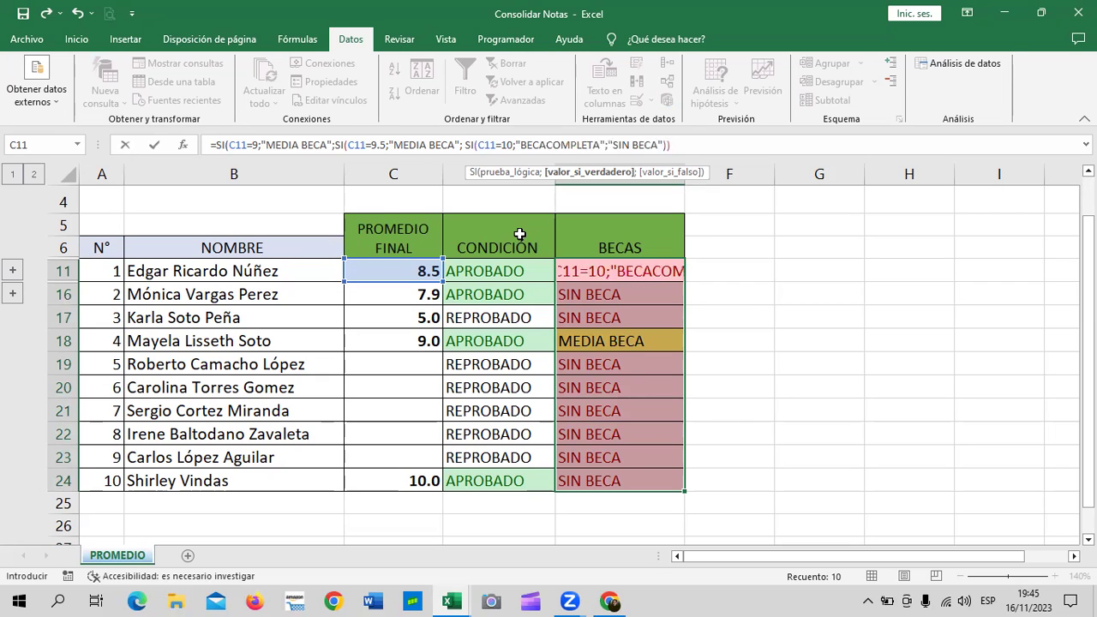
{"action": "key", "text": "Return"}
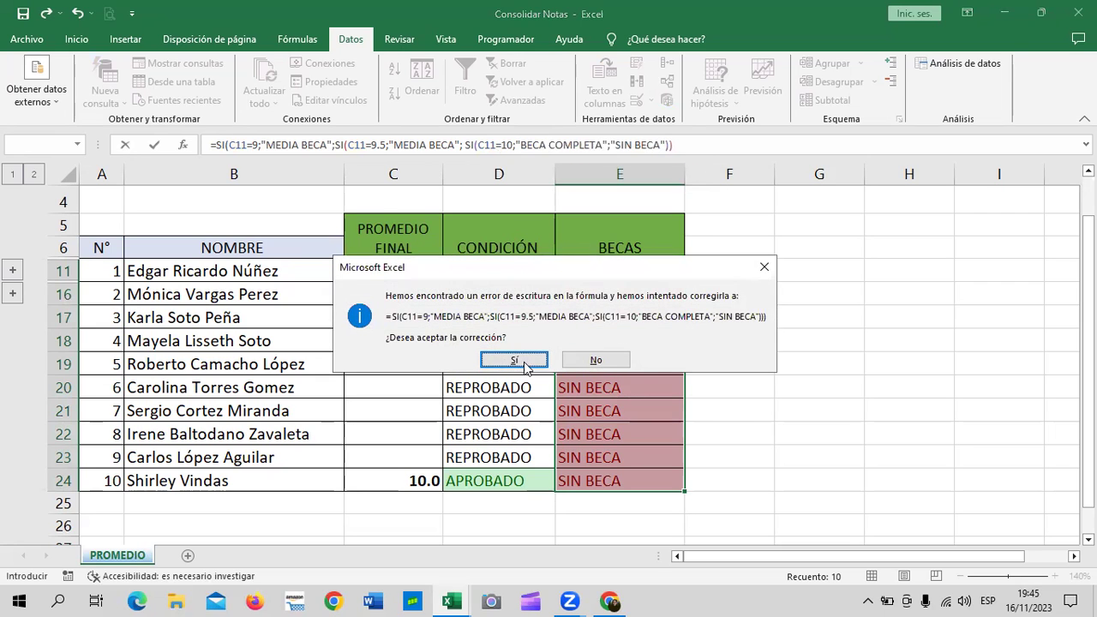
- Accept Excel's suggested correction and copy the BECAS formula from E11 down to E24
{"action": "left_click", "coordinate": [514, 360]}
{"action": "left_click", "coordinate": [617, 276]}
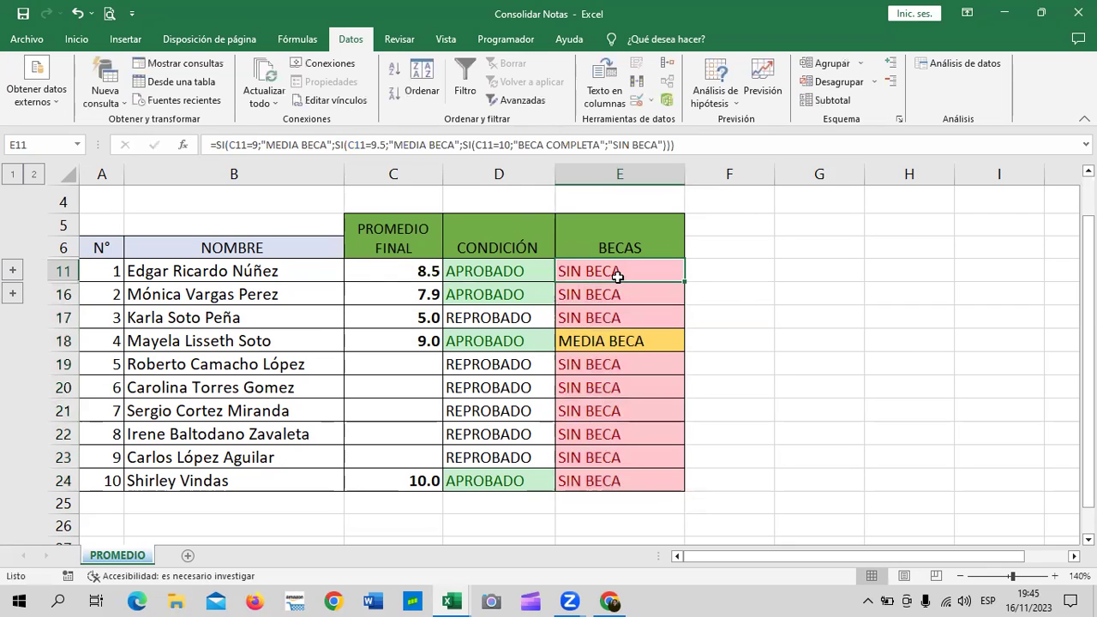
{"action": "left_click_drag", "start_coordinate": [683, 280], "coordinate": [683, 492]}
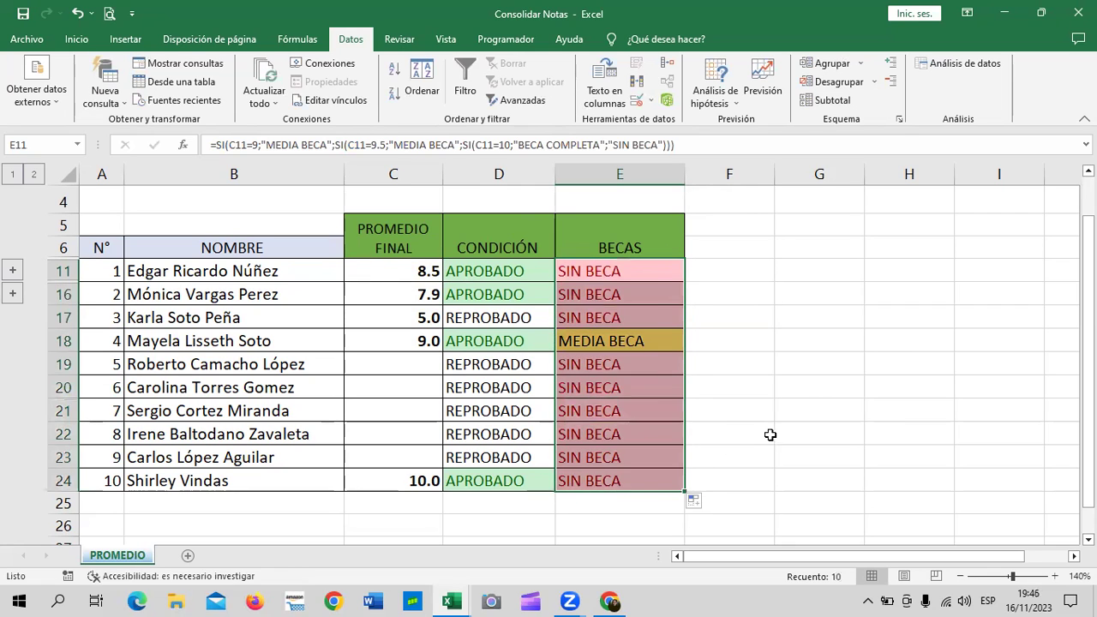
{"action": "left_click", "coordinate": [806, 382]}
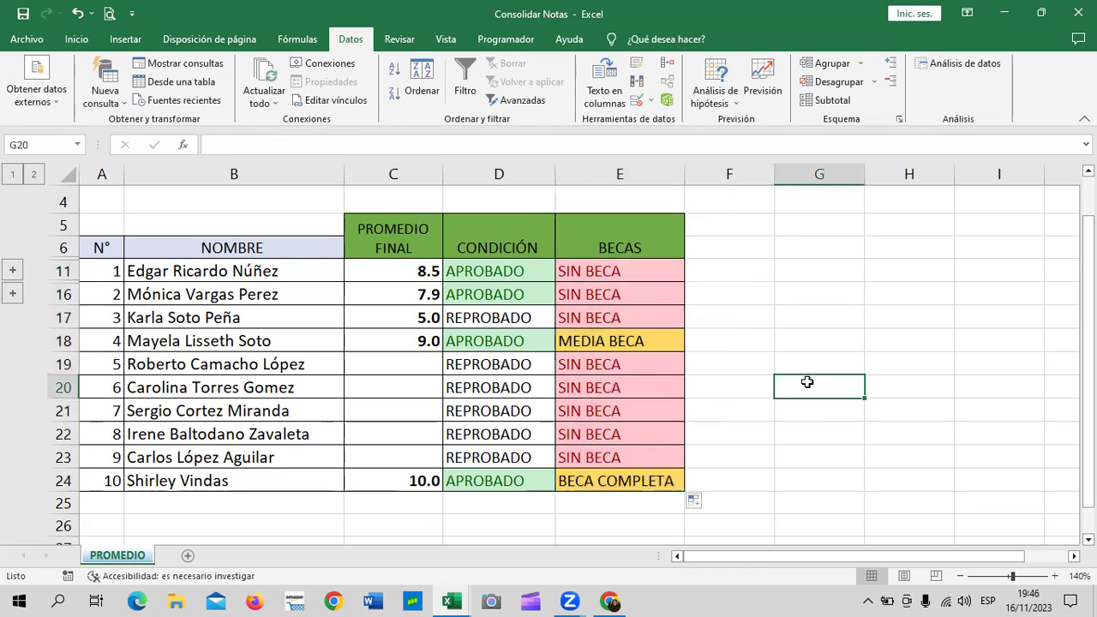
- Enter final averages 9.5 in C19 and 9.8 in C20, then review the E11 BECAS formula
{"action": "left_click", "coordinate": [384, 361]}
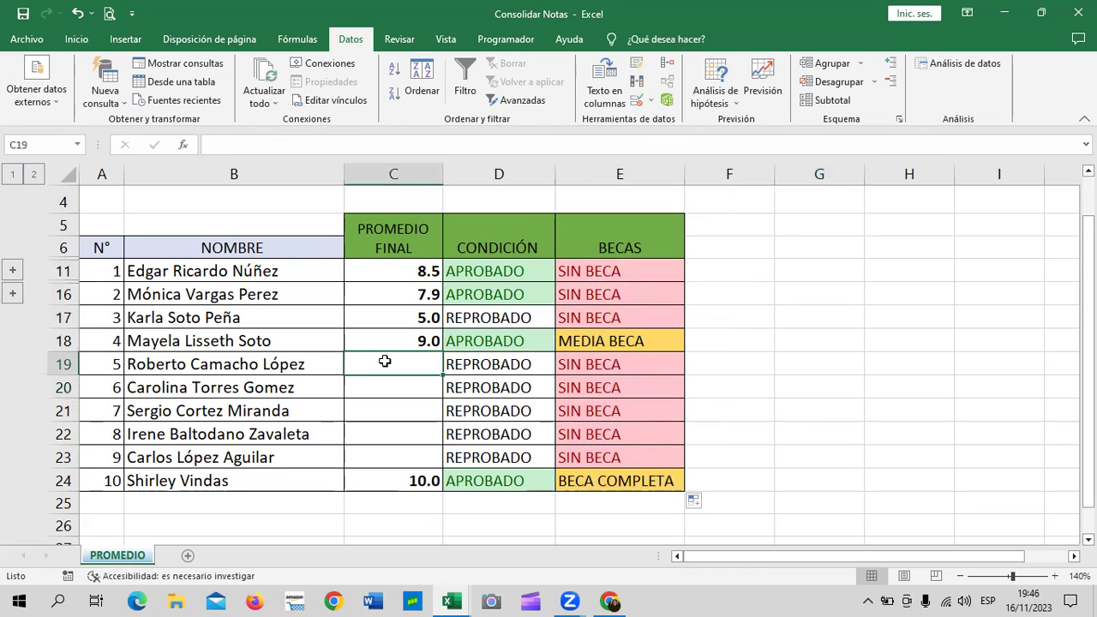
{"action": "type", "text": "9.5"}
{"action": "key", "text": "Return"}
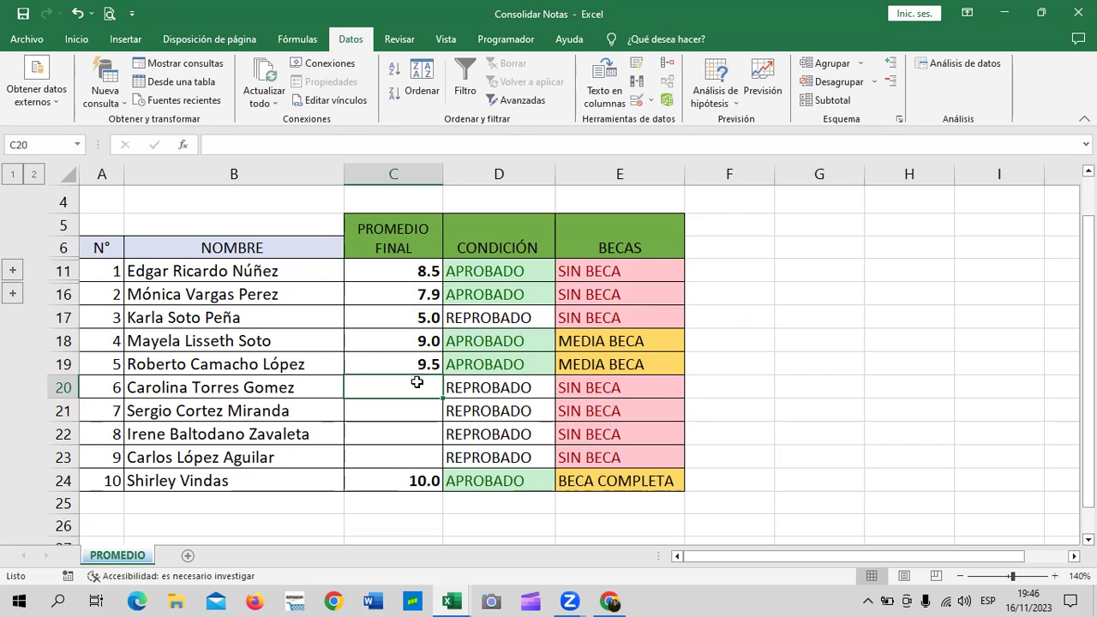
{"action": "type", "text": "9.8"}
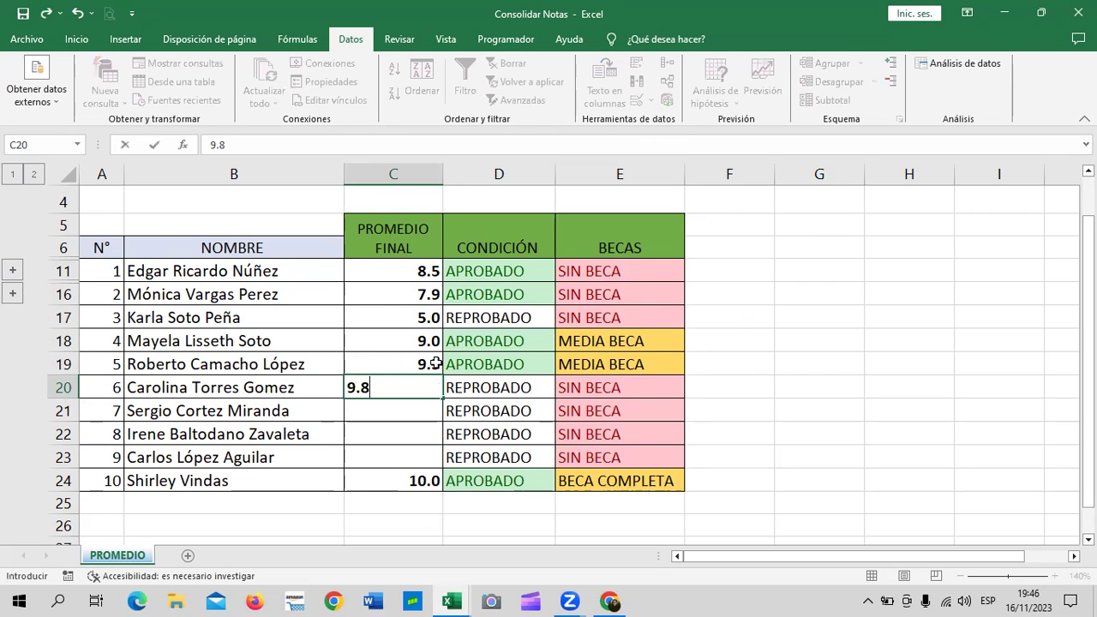
{"action": "key", "text": "Return"}
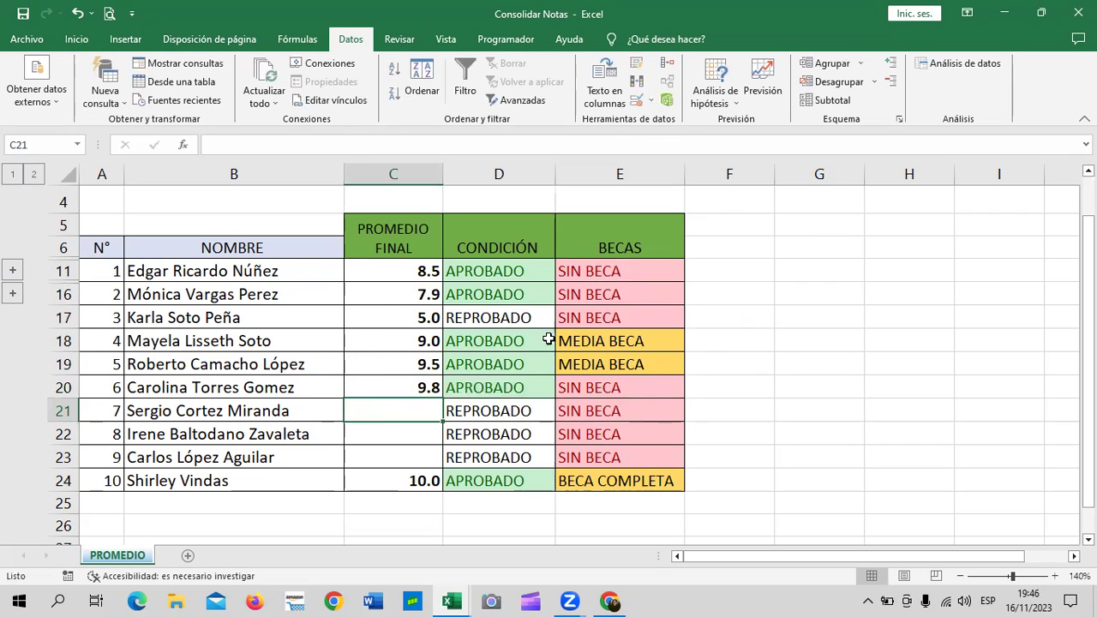
{"action": "left_click", "coordinate": [396, 387]}
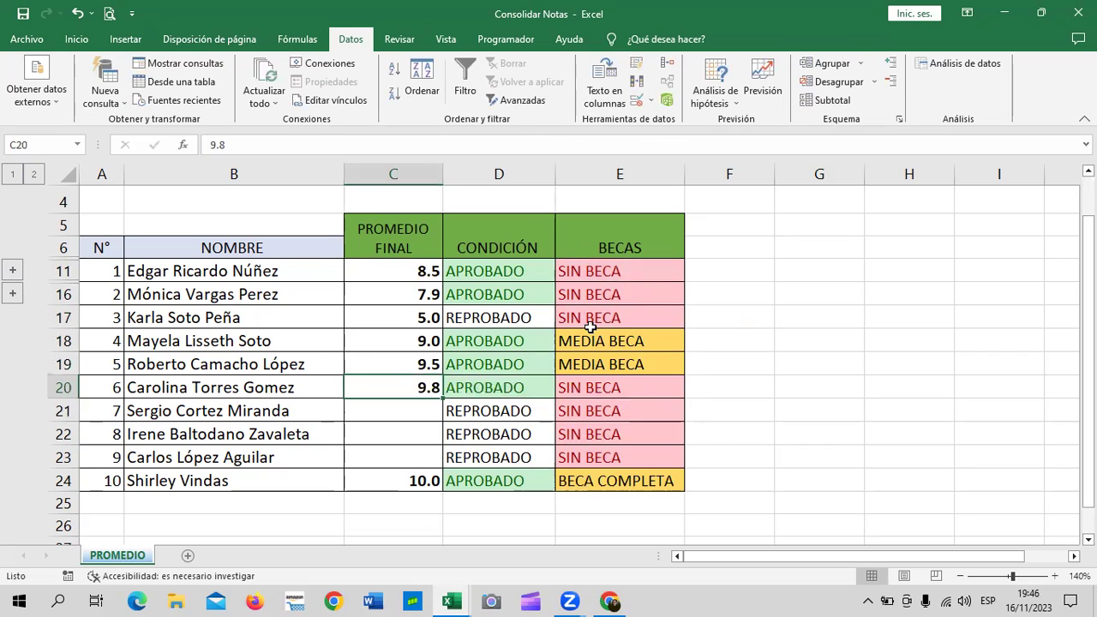
{"action": "left_click", "coordinate": [611, 273]}
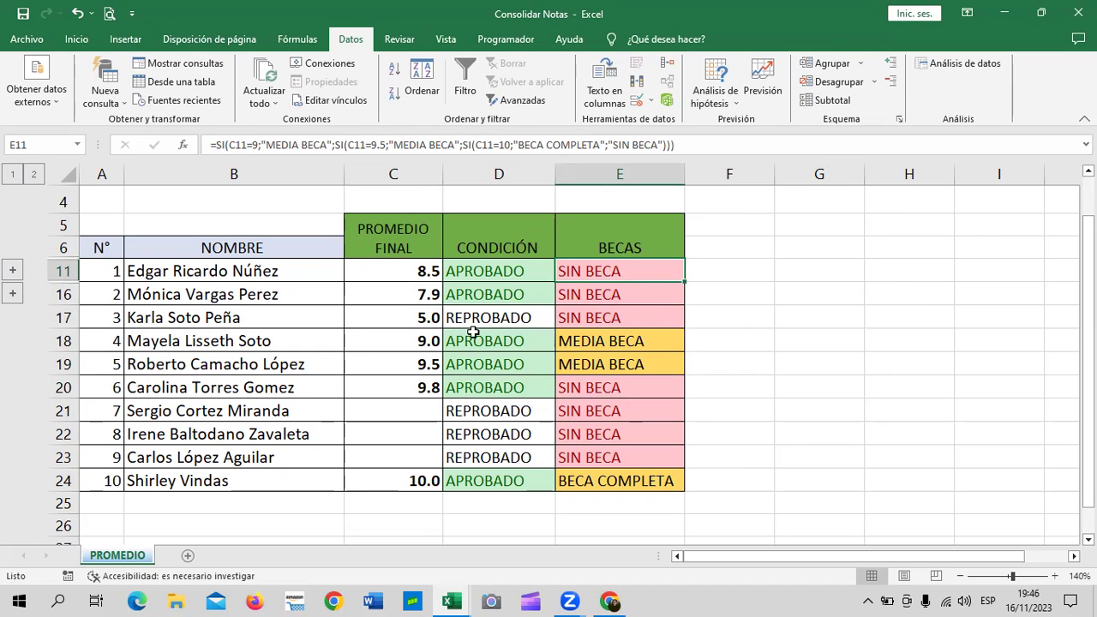
- After checking the C11 and C16 formulas, clear the averages in C17:C24
{"action": "left_click", "coordinate": [414, 273]}
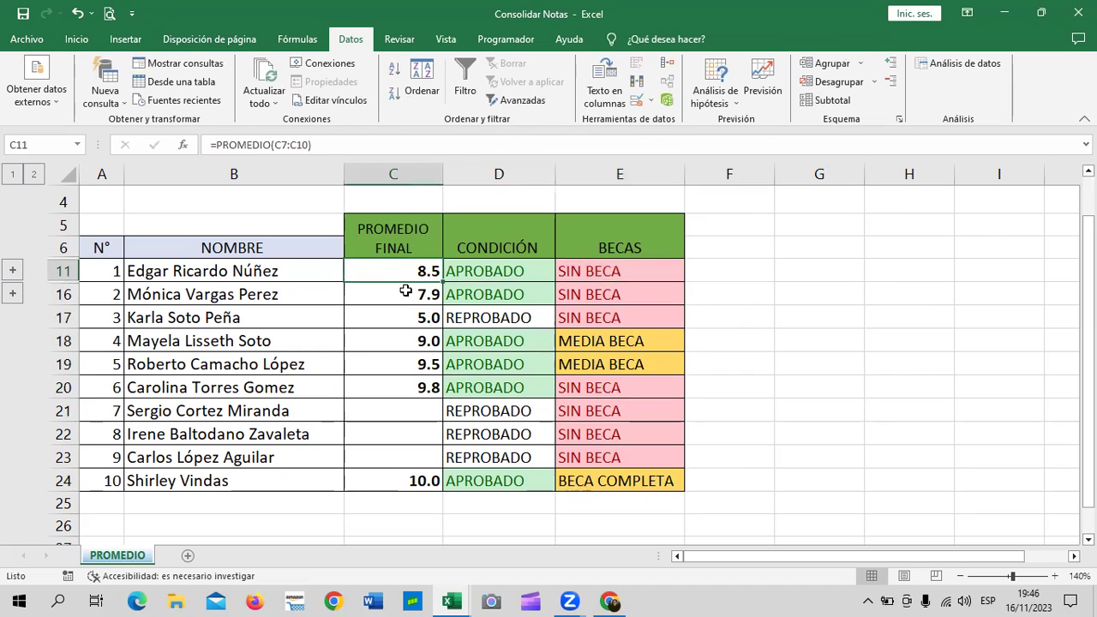
{"action": "left_click", "coordinate": [406, 294]}
{"action": "left_click", "coordinate": [395, 320]}
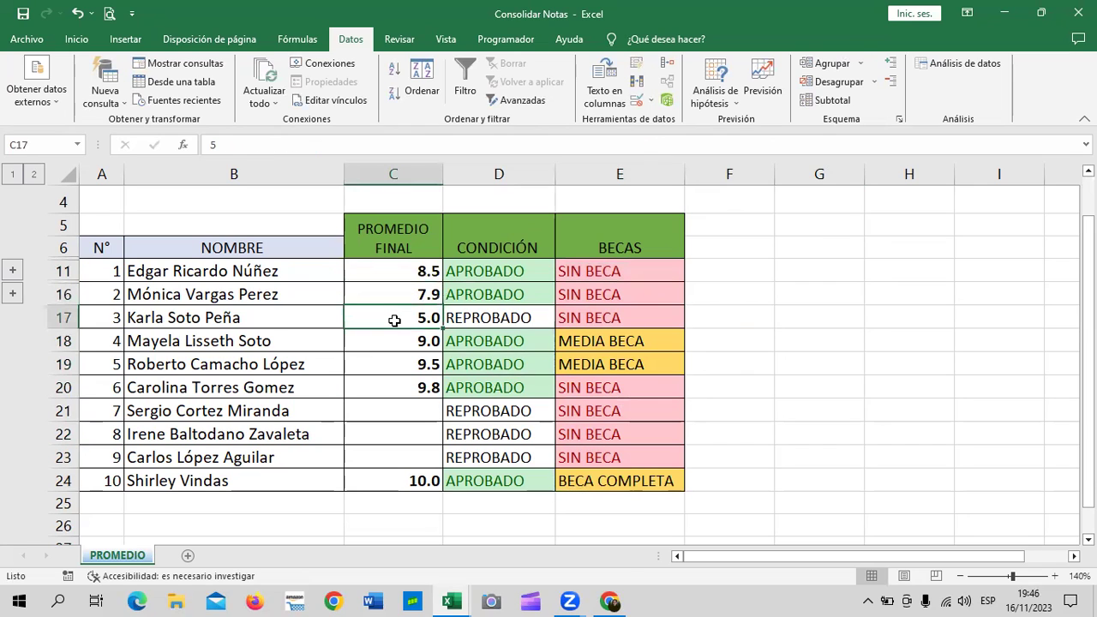
{"action": "left_click_drag", "start_coordinate": [399, 318], "coordinate": [418, 476]}
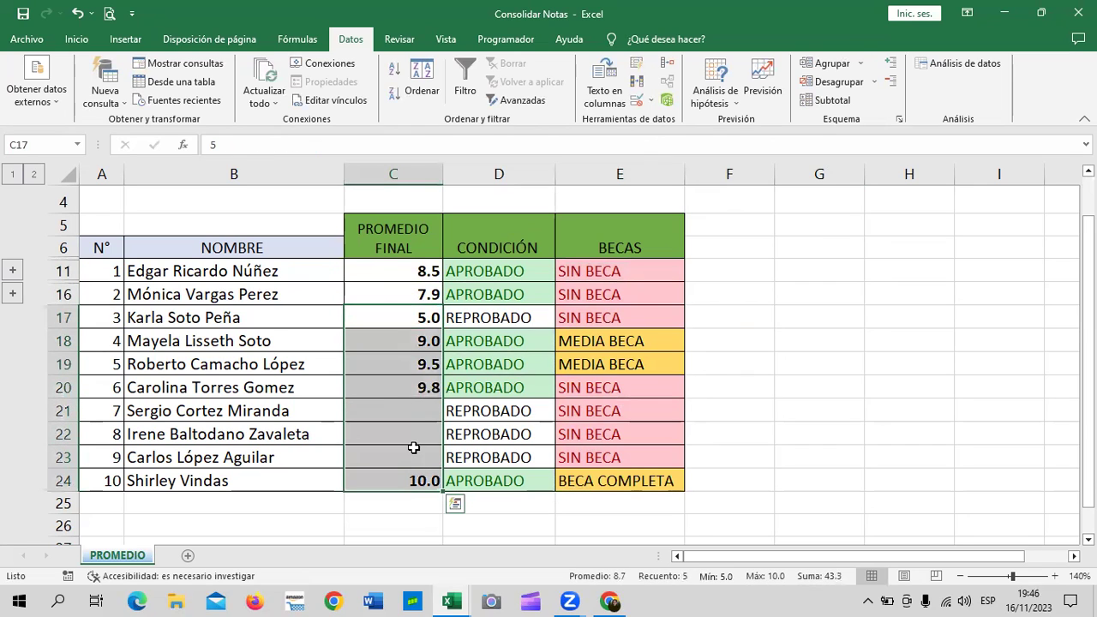
{"action": "key", "text": "Delete"}
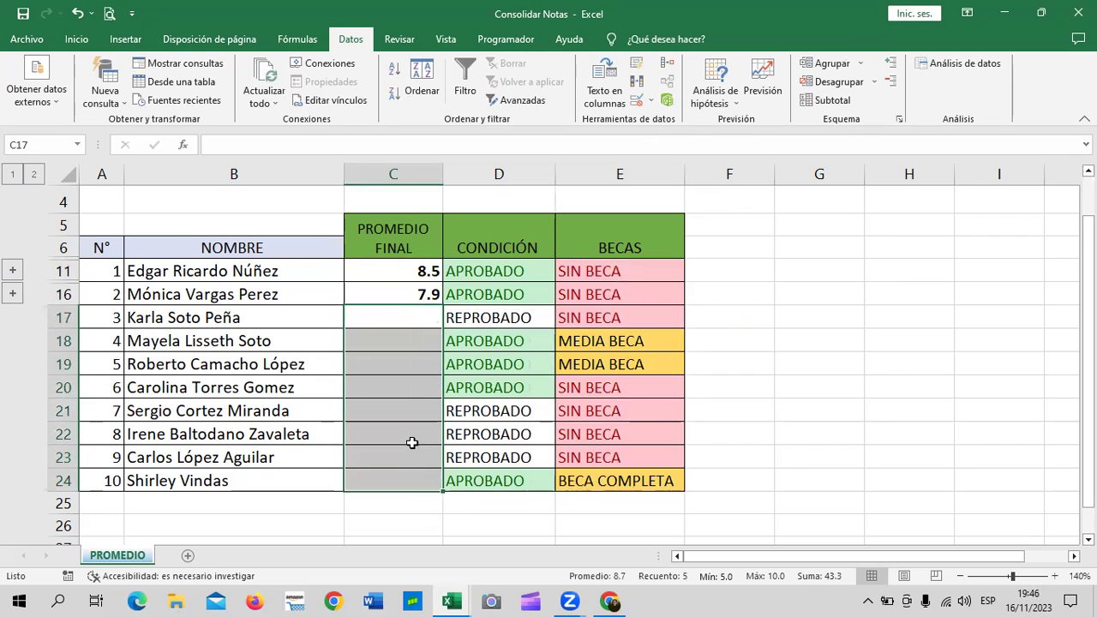
{"action": "left_click", "coordinate": [908, 339]}
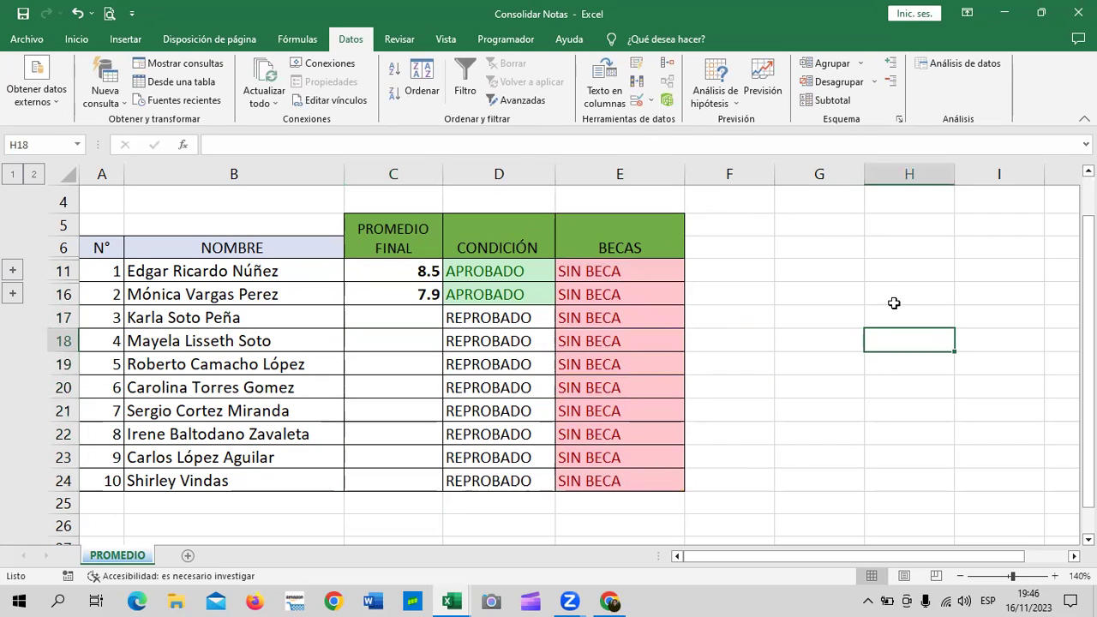
{"action": "left_click", "coordinate": [419, 318]}
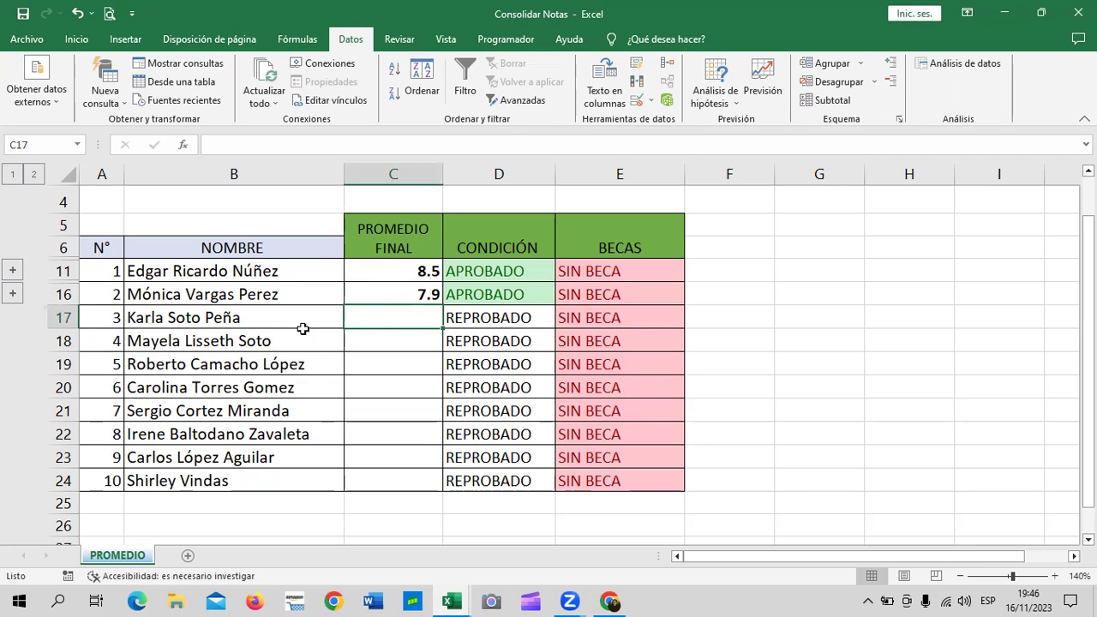
{"action": "left_click", "coordinate": [12, 295]}
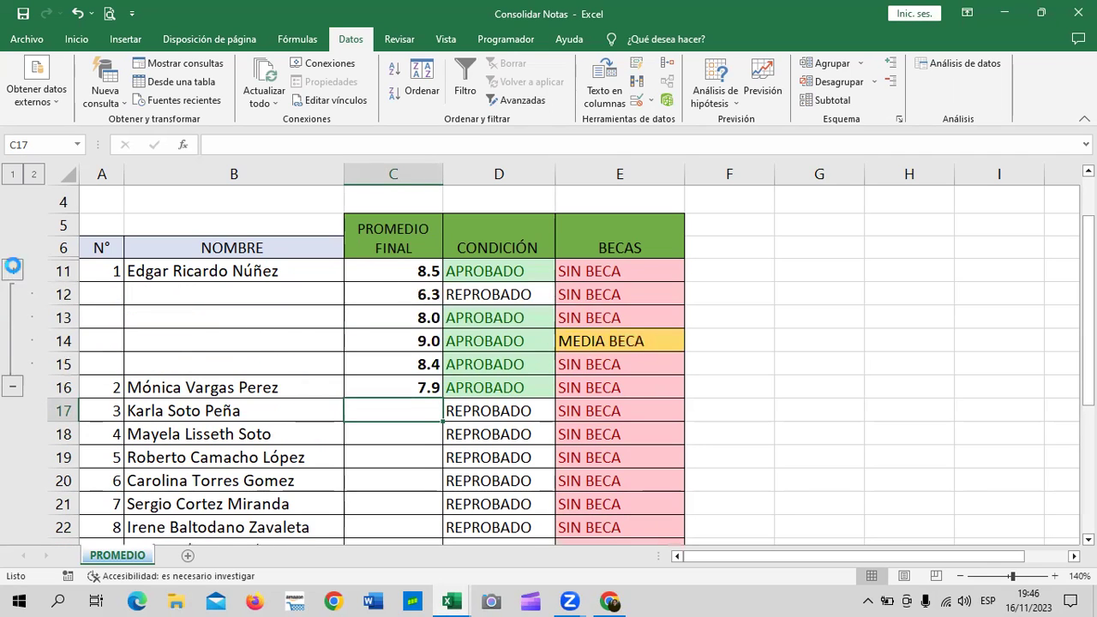
{"action": "left_click", "coordinate": [13, 271]}
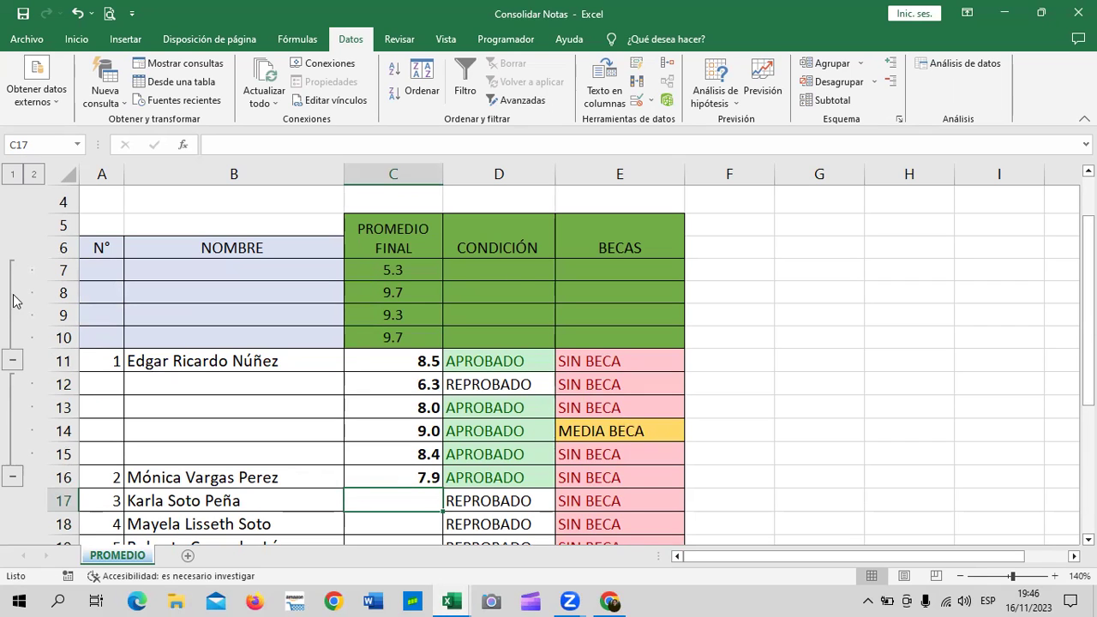
{"action": "left_click", "coordinate": [13, 361]}
{"action": "left_click", "coordinate": [13, 387]}
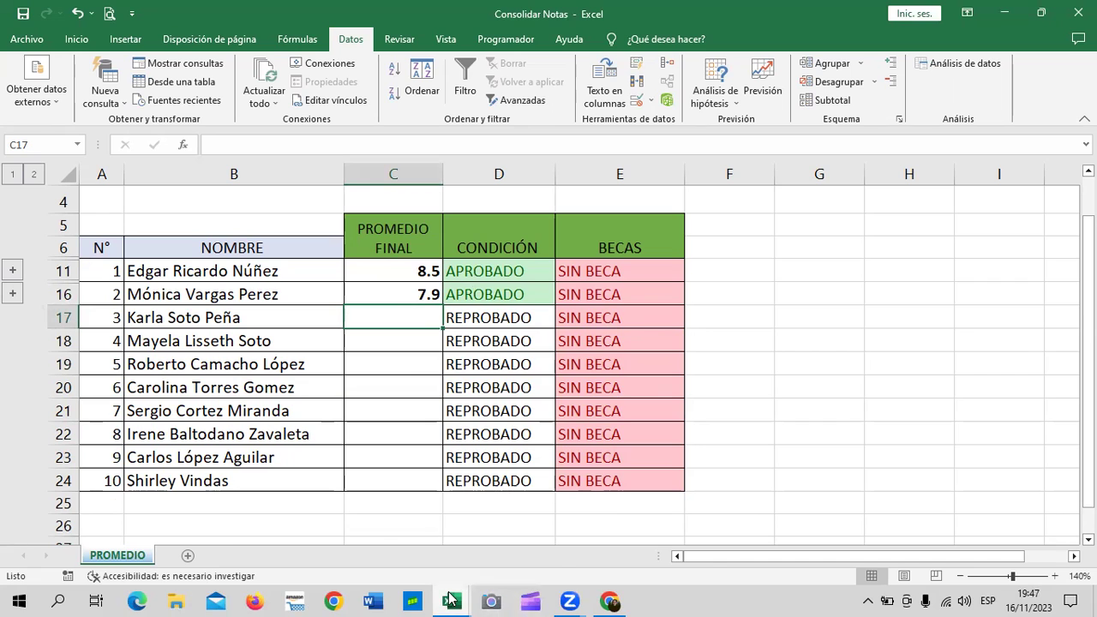
- Check the weighted average formula in E9 of the Word workbook, then return to Consolidar Notas
{"action": "mouse_move", "coordinate": [452, 599]}
{"action": "left_click", "coordinate": [990, 553]}
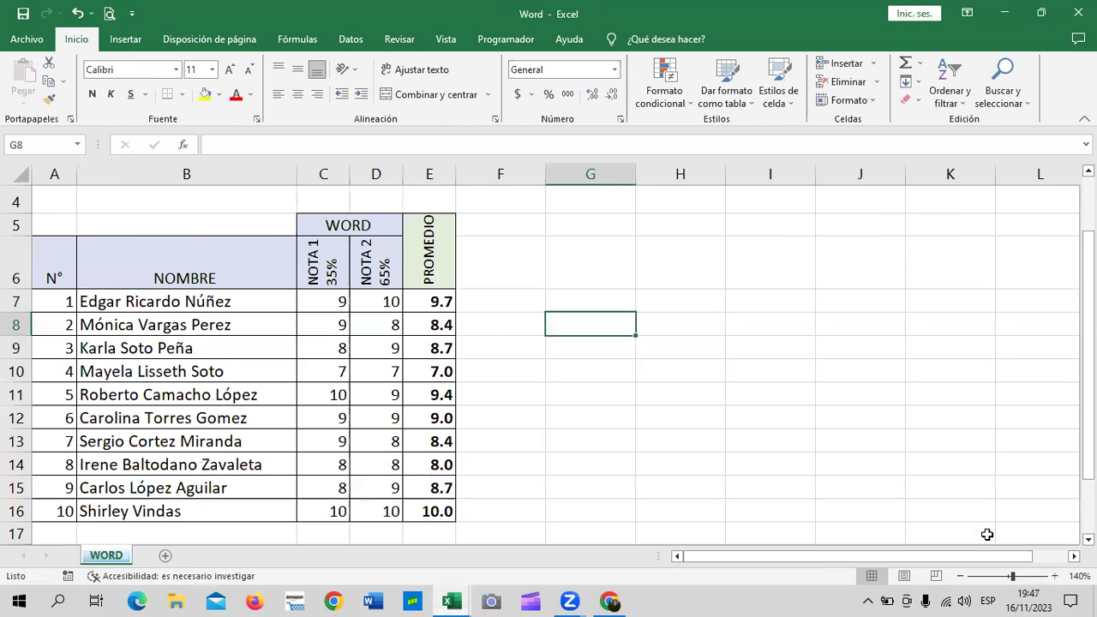
{"action": "left_click", "coordinate": [438, 348]}
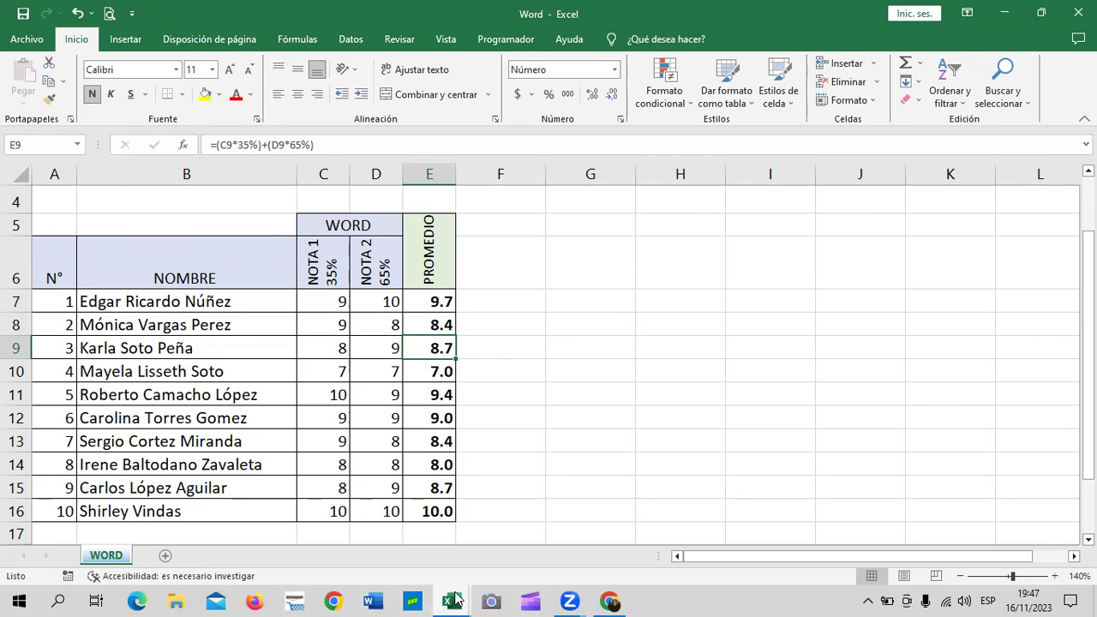
{"action": "mouse_move", "coordinate": [455, 600]}
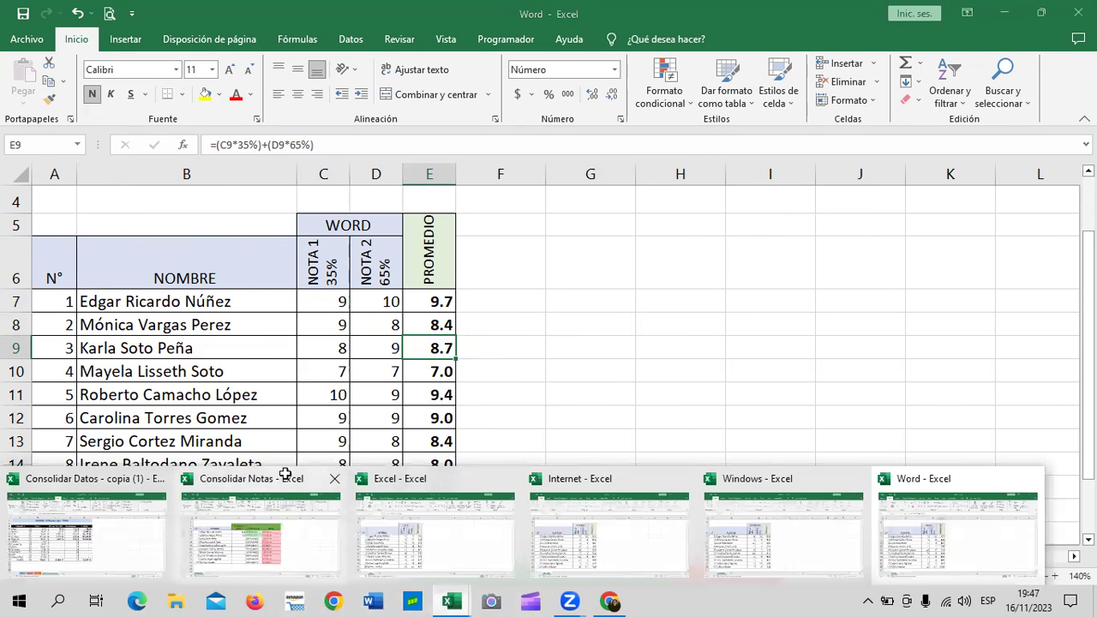
{"action": "left_click", "coordinate": [284, 477]}
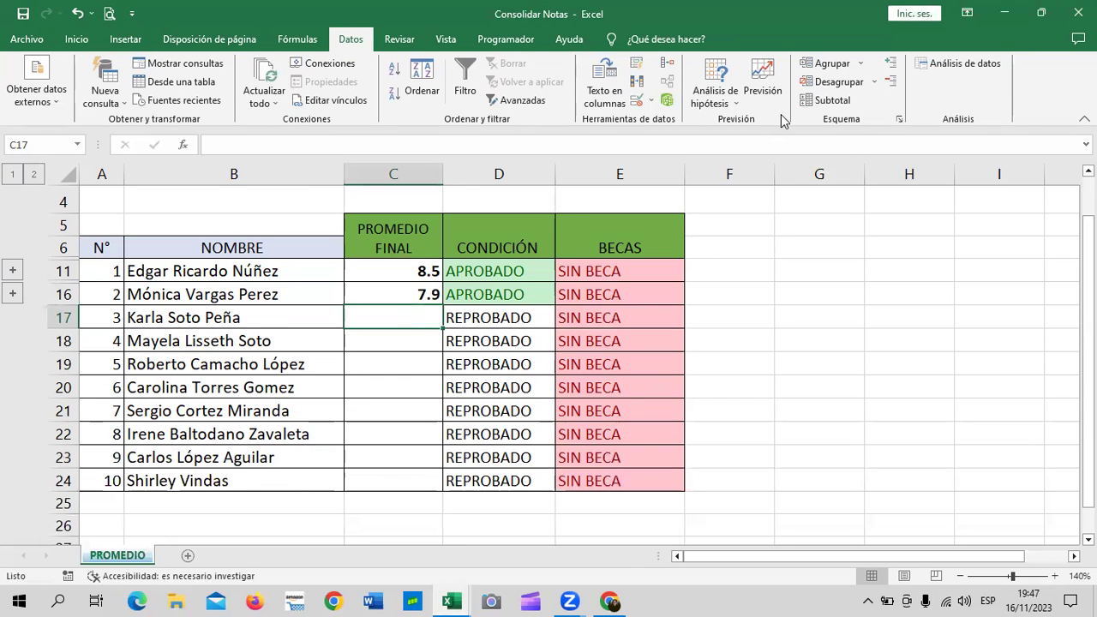
- In the Consolidar dialog, remove the WINDOWS, WORD, INTERNET and EXCEL source references
{"action": "left_click", "coordinate": [670, 63]}
{"action": "left_click", "coordinate": [930, 246]}
{"action": "left_click", "coordinate": [1008, 250]}
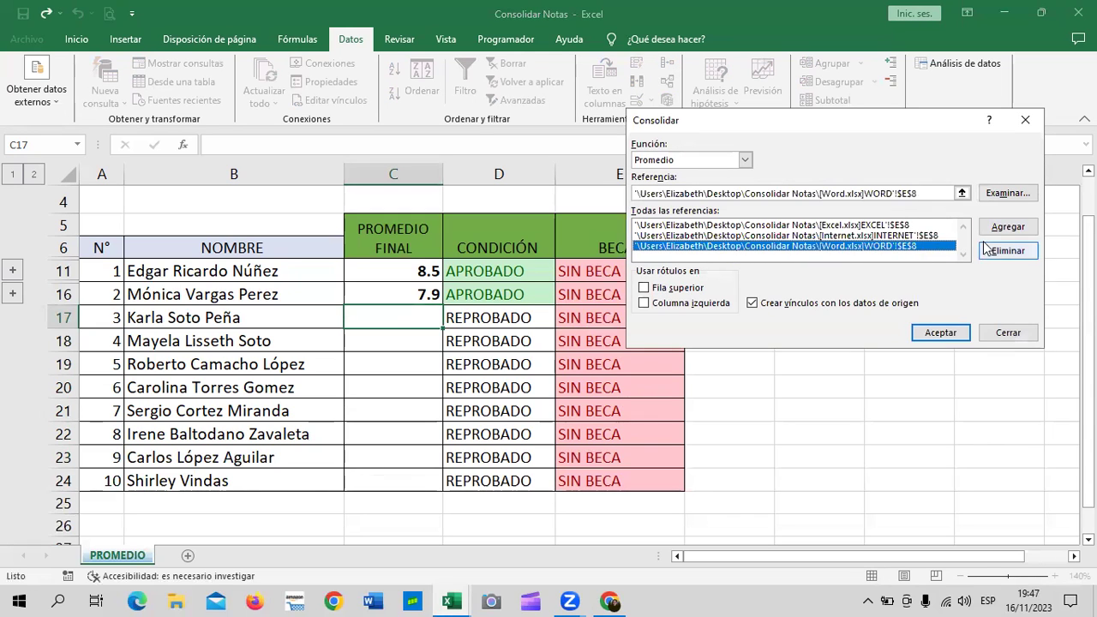
{"action": "left_click", "coordinate": [986, 249]}
{"action": "left_click", "coordinate": [933, 236]}
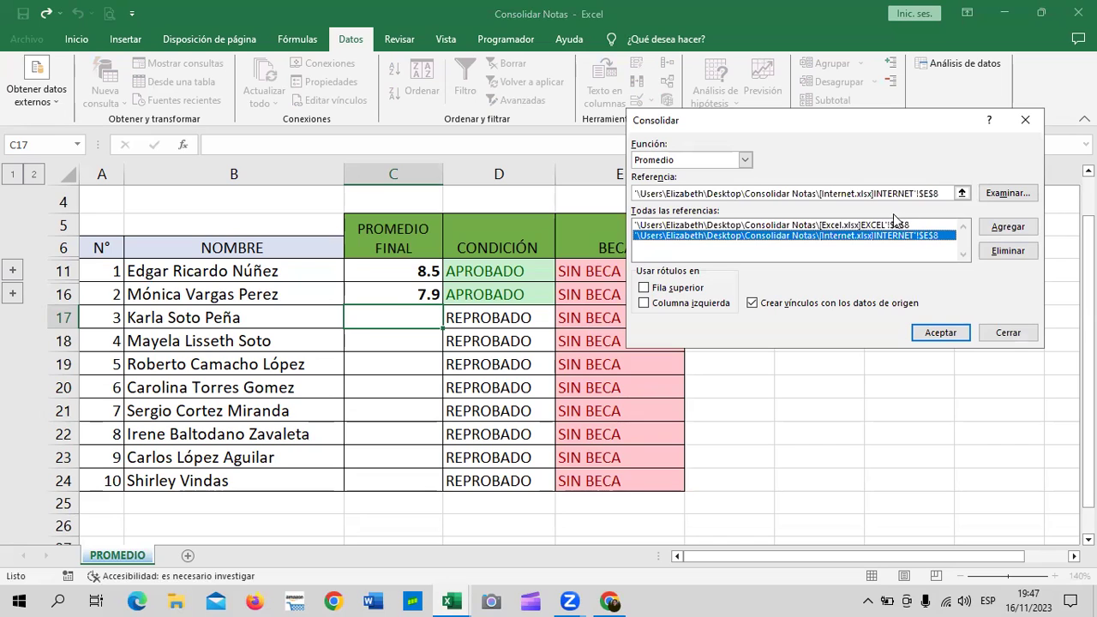
{"action": "left_click", "coordinate": [883, 225]}
{"action": "left_click", "coordinate": [908, 236]}
{"action": "left_click", "coordinate": [999, 251]}
{"action": "left_click", "coordinate": [916, 227]}
{"action": "left_click", "coordinate": [981, 250]}
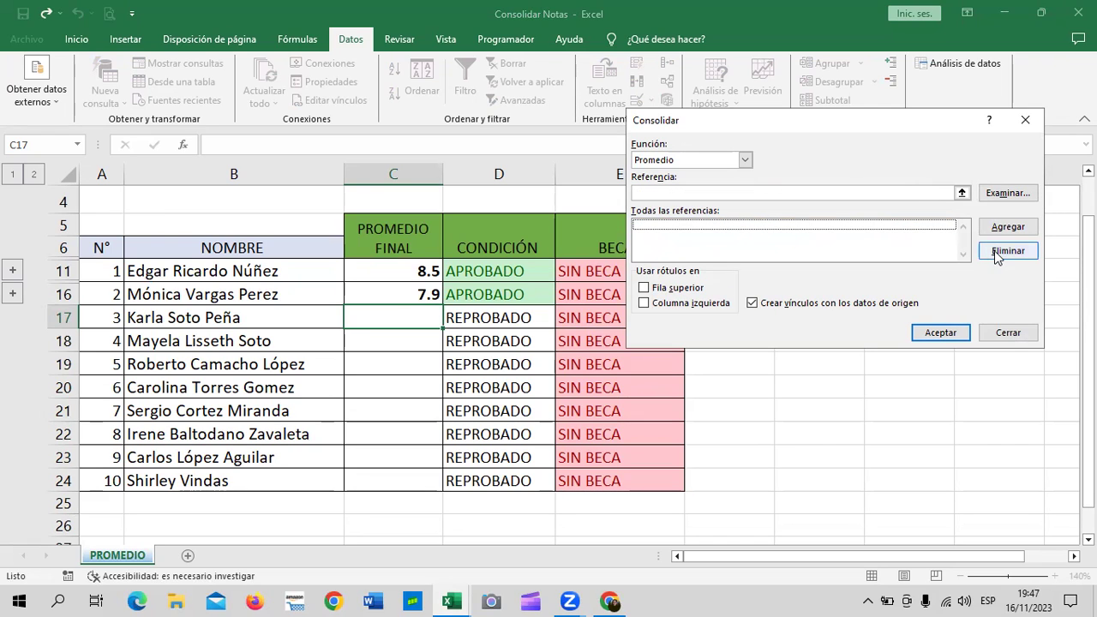
{"action": "left_click", "coordinate": [962, 193]}
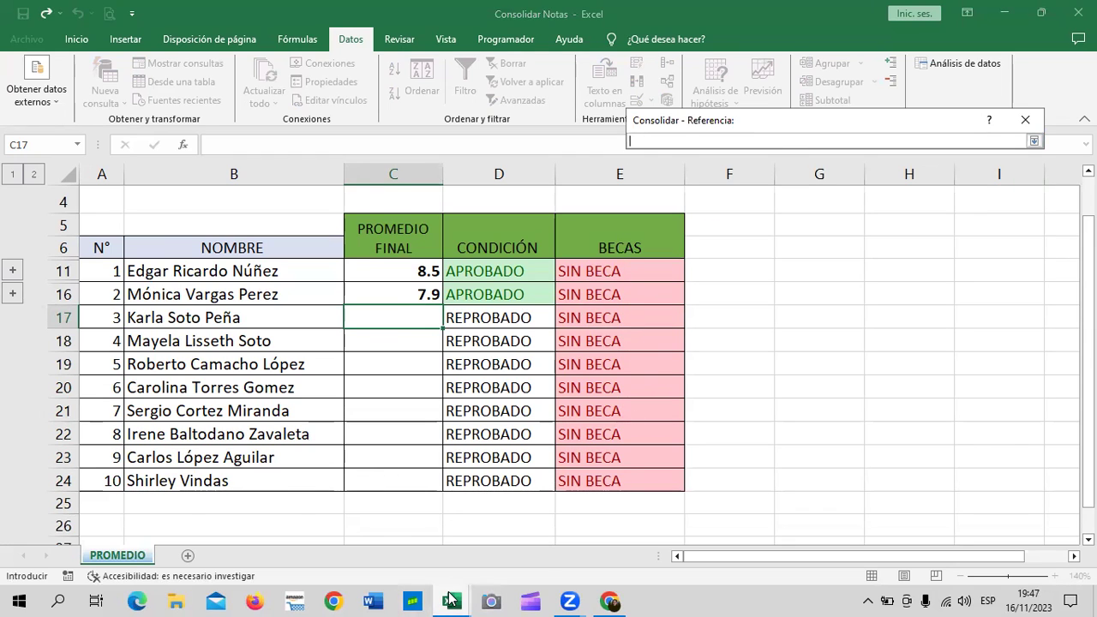
- Add cell E9 from the Word and Windows workbooks as consolidation references
{"action": "mouse_move", "coordinate": [450, 598]}
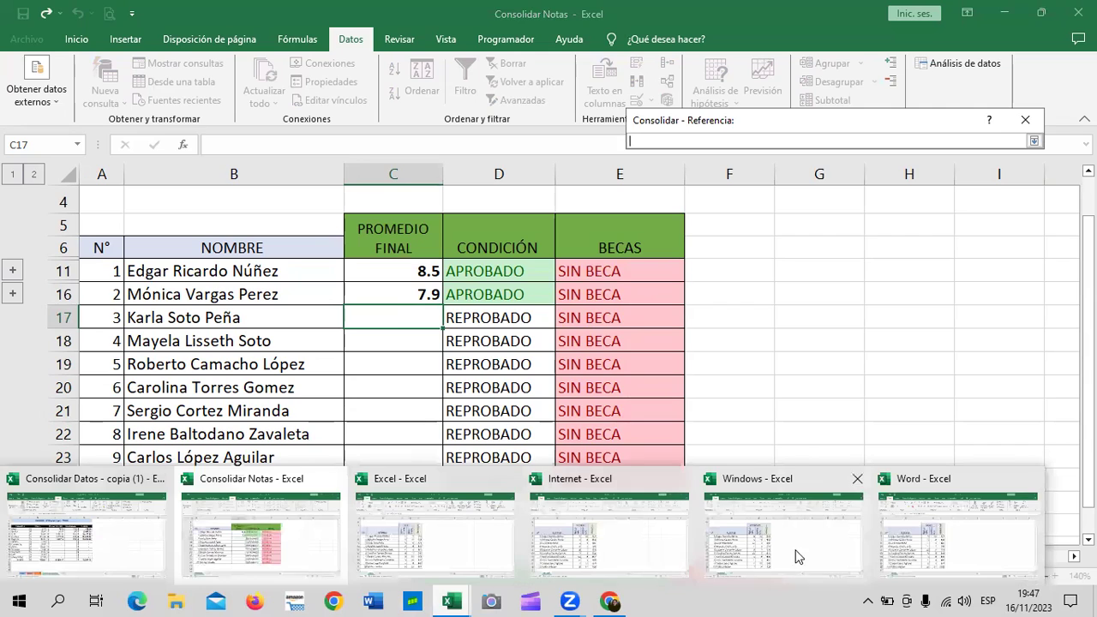
{"action": "left_click", "coordinate": [959, 540]}
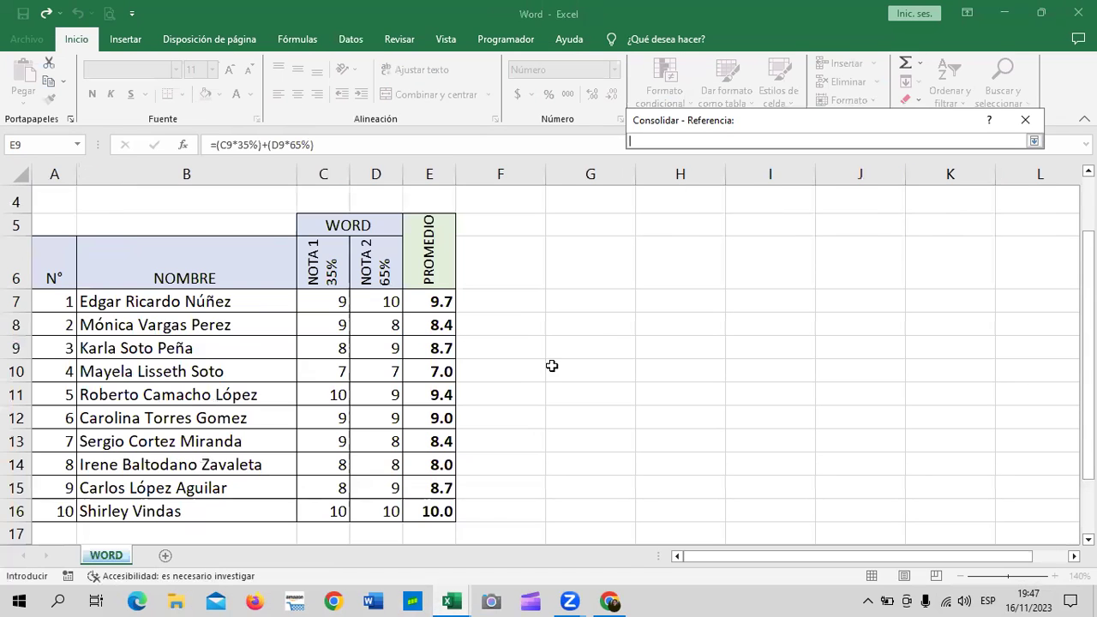
{"action": "left_click", "coordinate": [438, 348]}
{"action": "left_click", "coordinate": [1034, 140]}
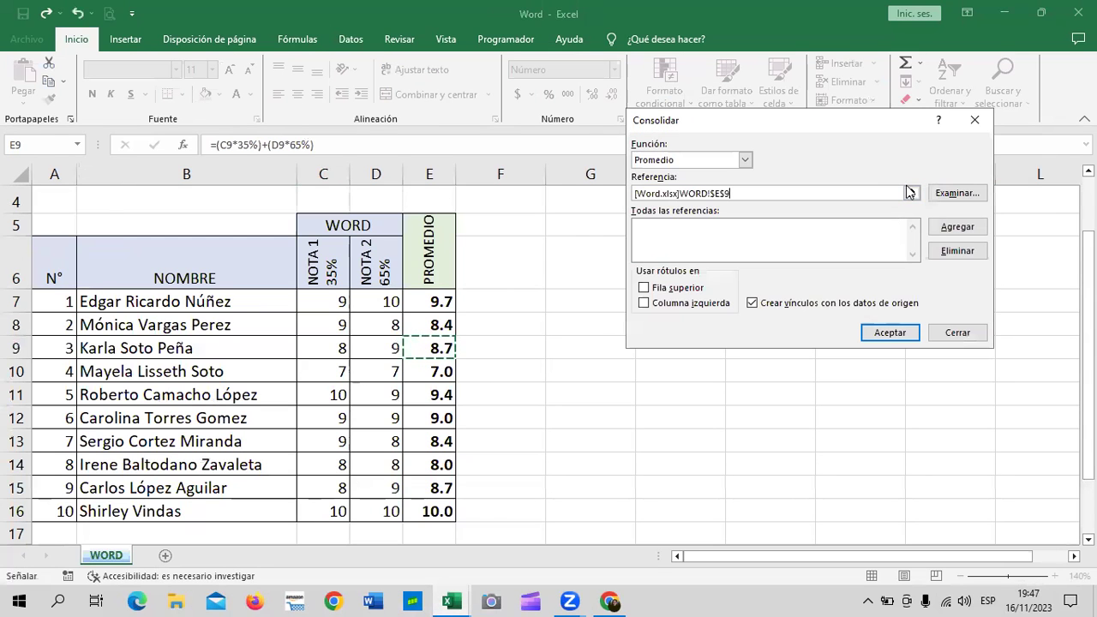
{"action": "left_click", "coordinate": [946, 228]}
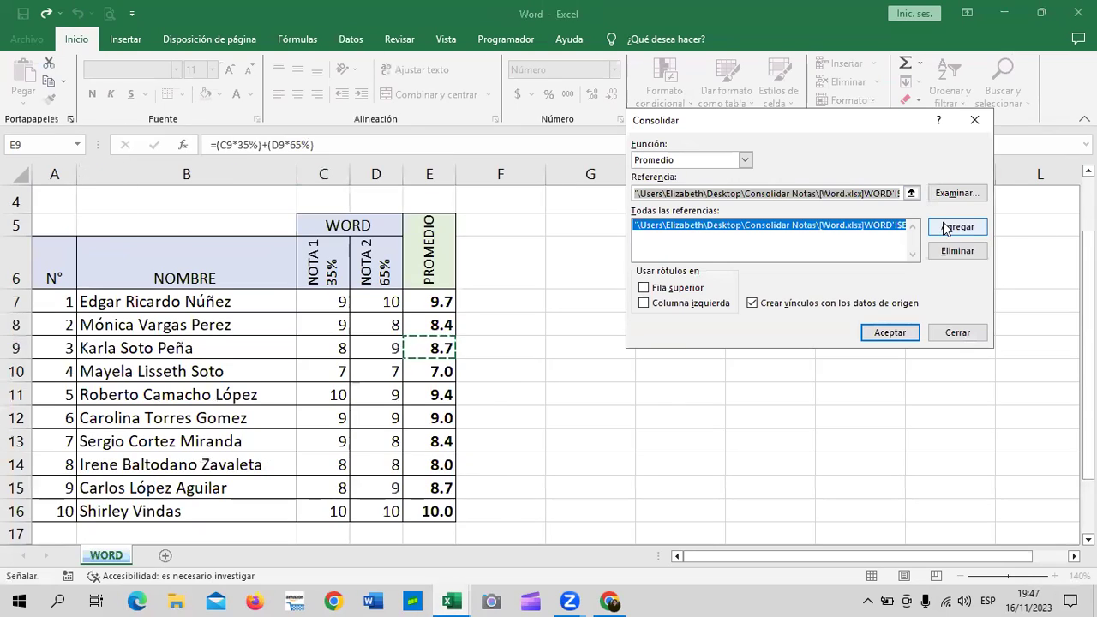
{"action": "left_click", "coordinate": [911, 193]}
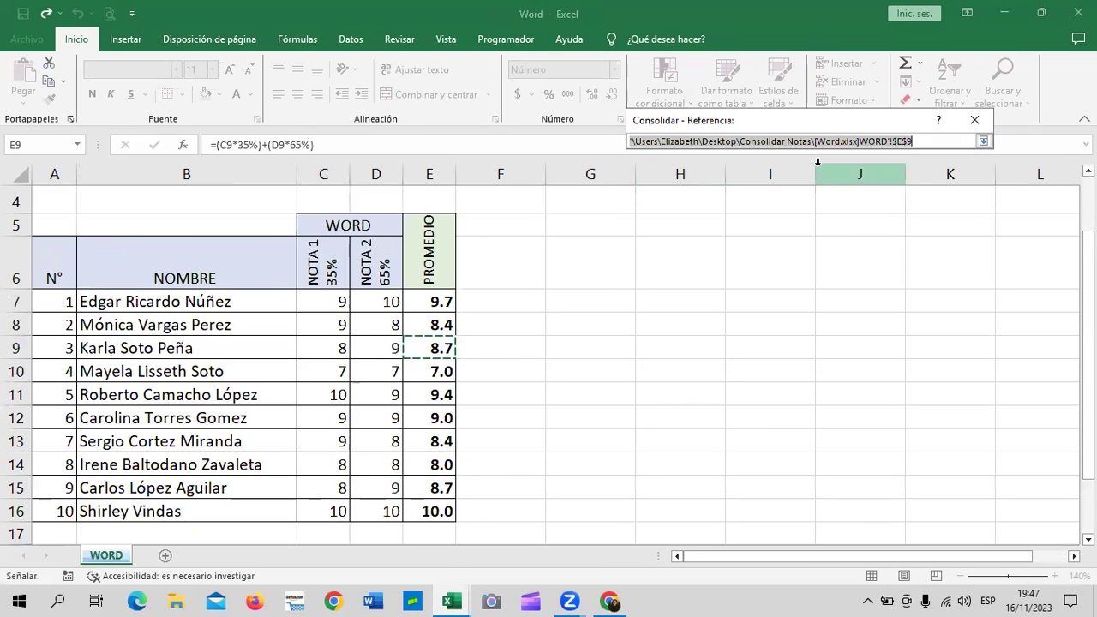
{"action": "key", "text": "BackSpace"}
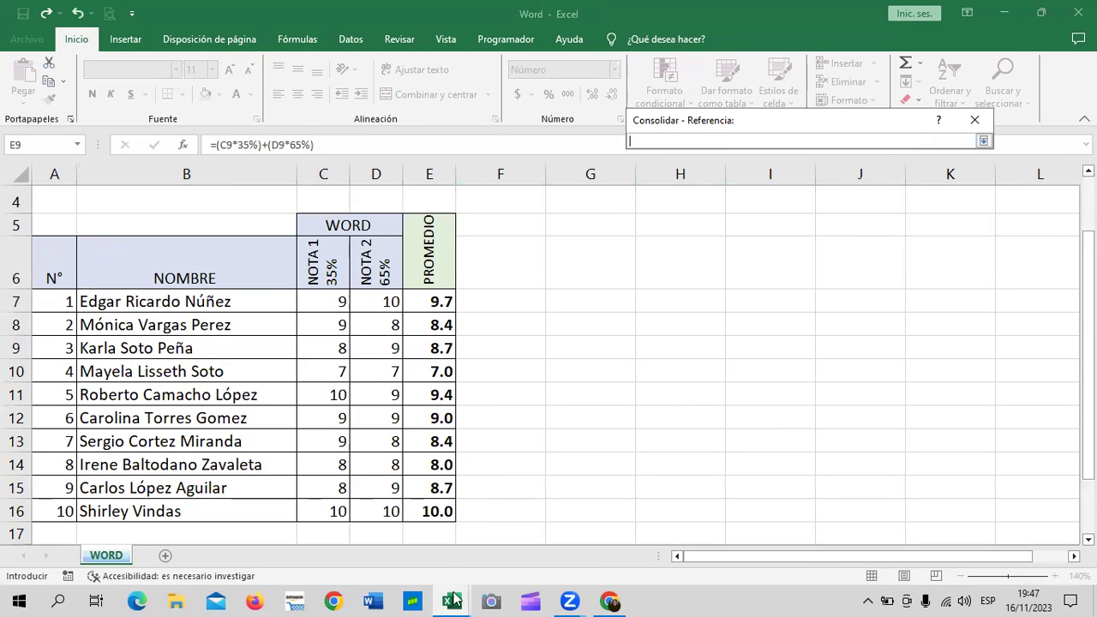
{"action": "mouse_move", "coordinate": [454, 600]}
{"action": "left_click", "coordinate": [767, 549]}
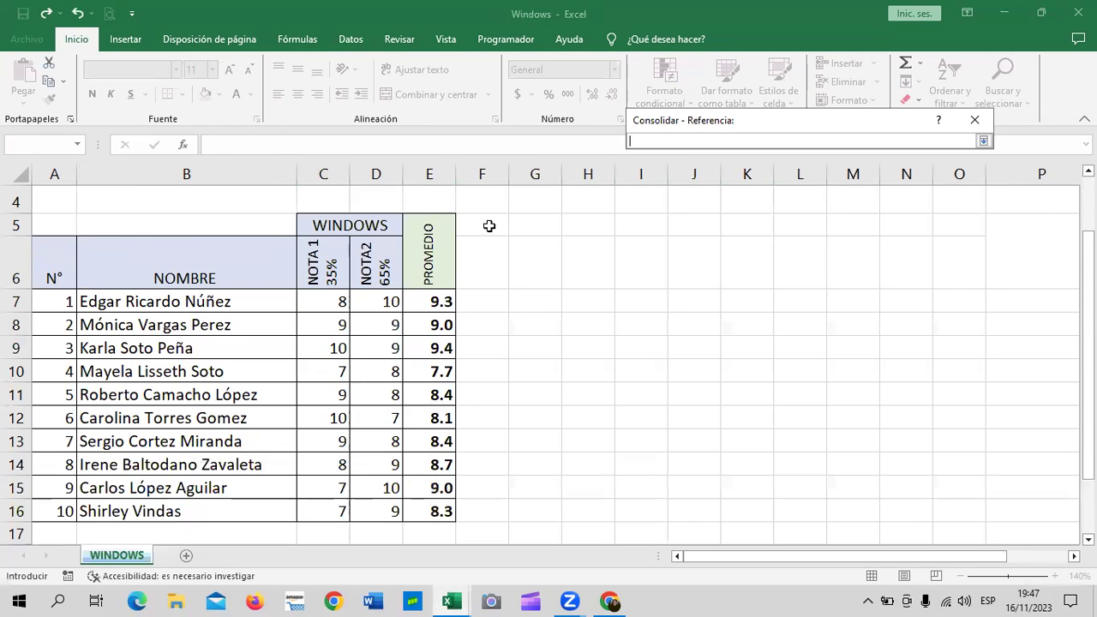
{"action": "left_click", "coordinate": [441, 347]}
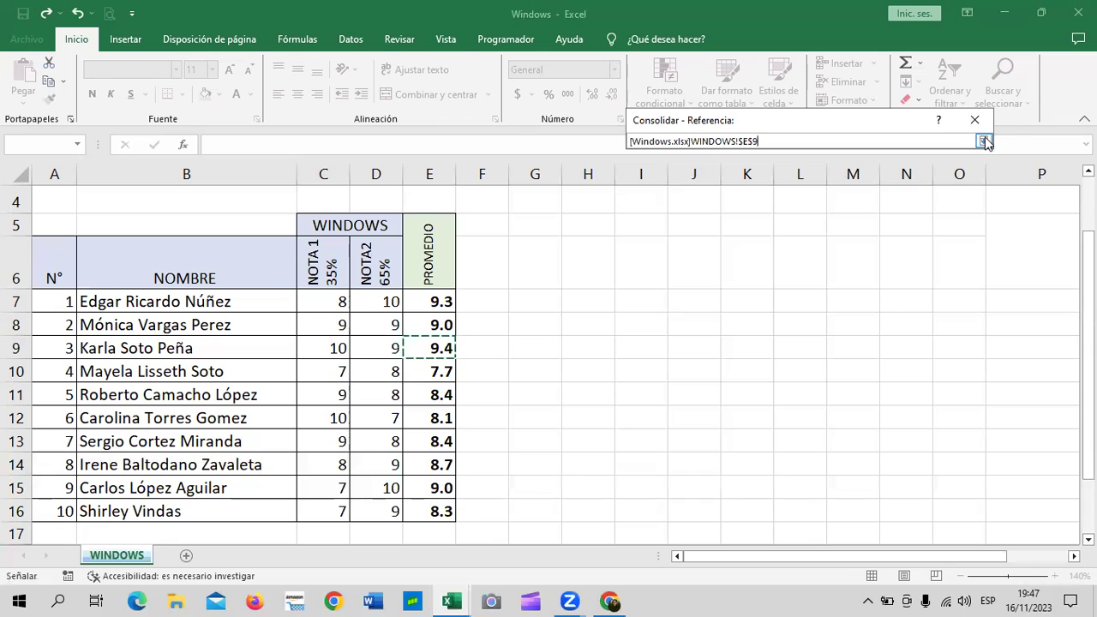
{"action": "left_click", "coordinate": [984, 141]}
{"action": "left_click", "coordinate": [974, 226]}
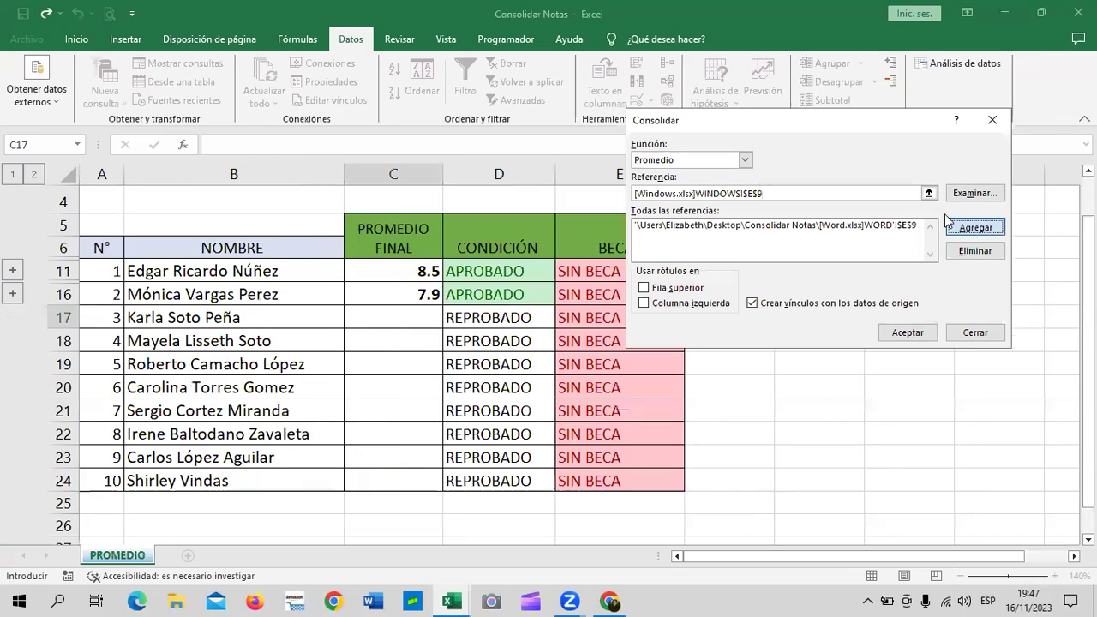
- Add cell E9 from the Internet workbook as a consolidation reference
{"action": "key", "text": "Delete"}
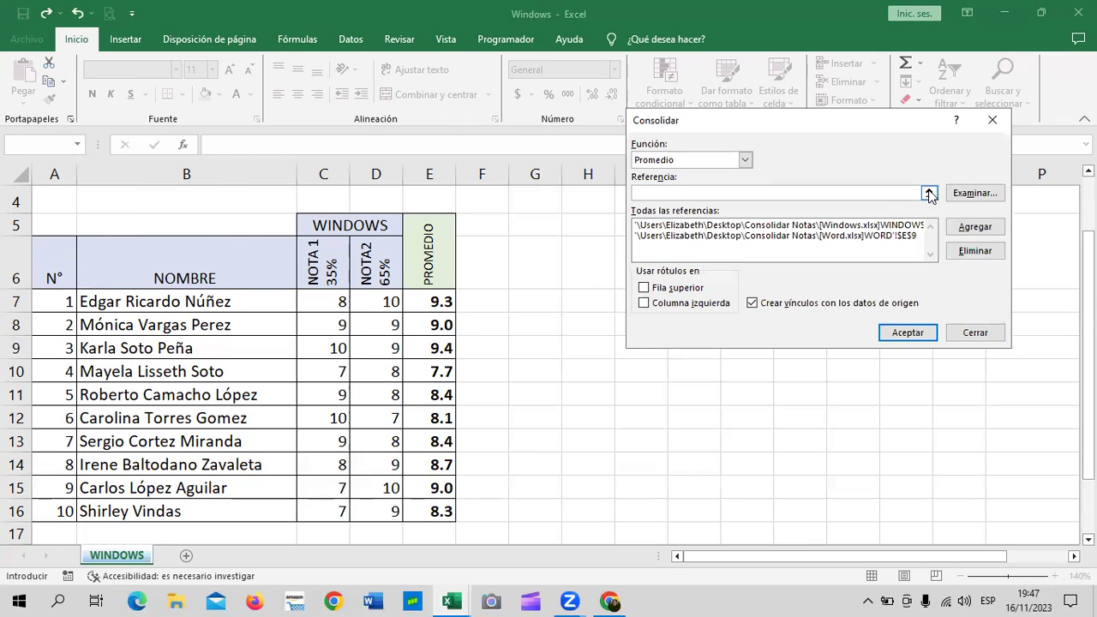
{"action": "left_click", "coordinate": [929, 193]}
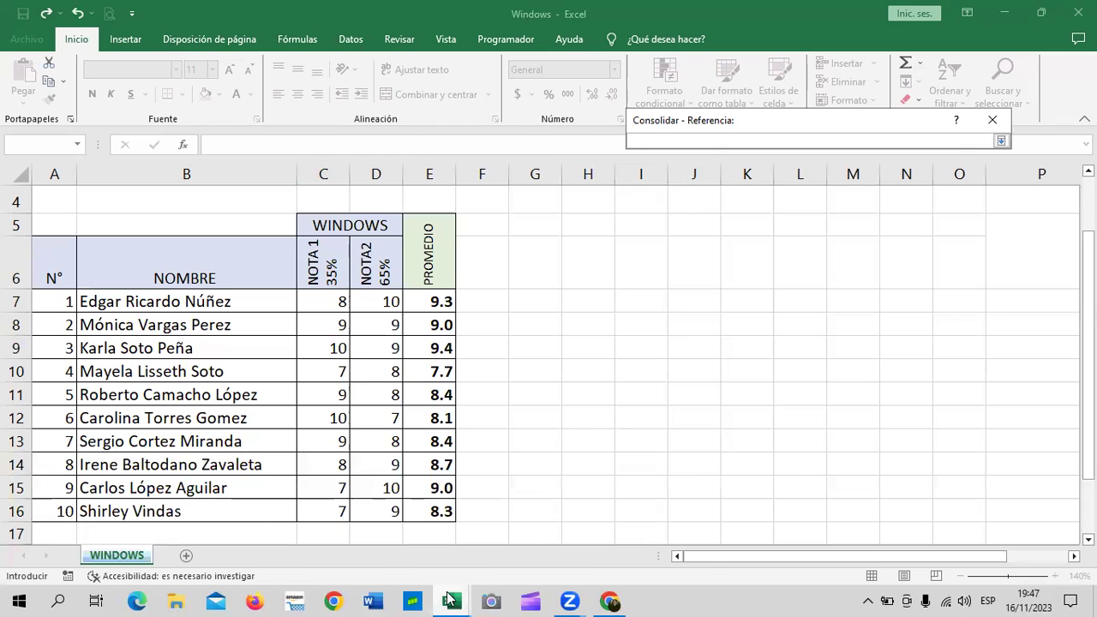
{"action": "mouse_move", "coordinate": [450, 600]}
{"action": "left_click", "coordinate": [582, 540]}
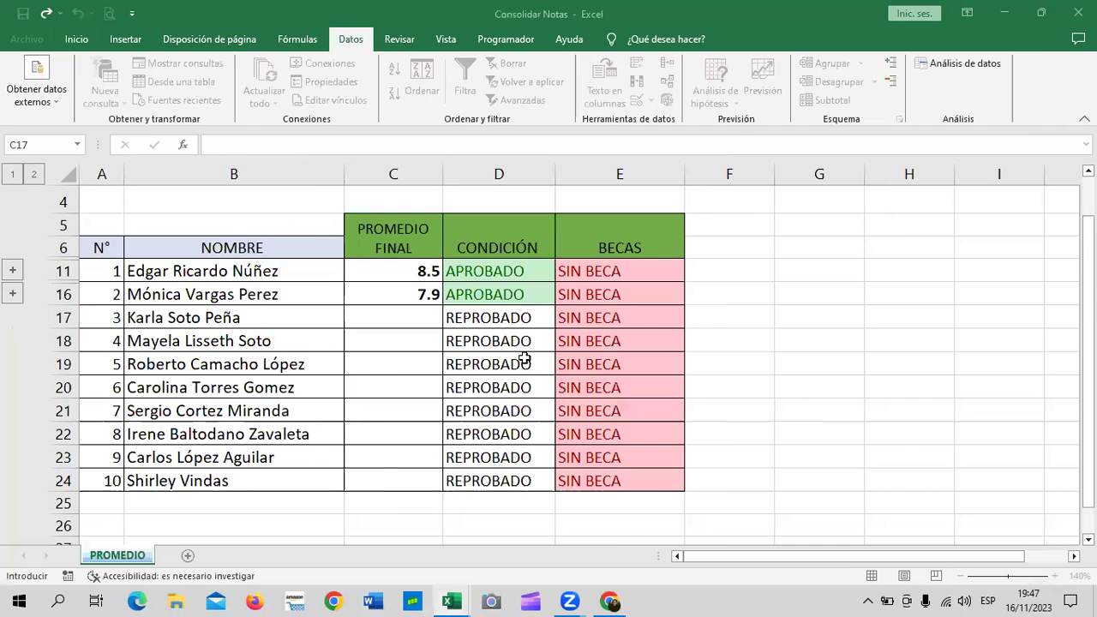
{"action": "left_click", "coordinate": [430, 347]}
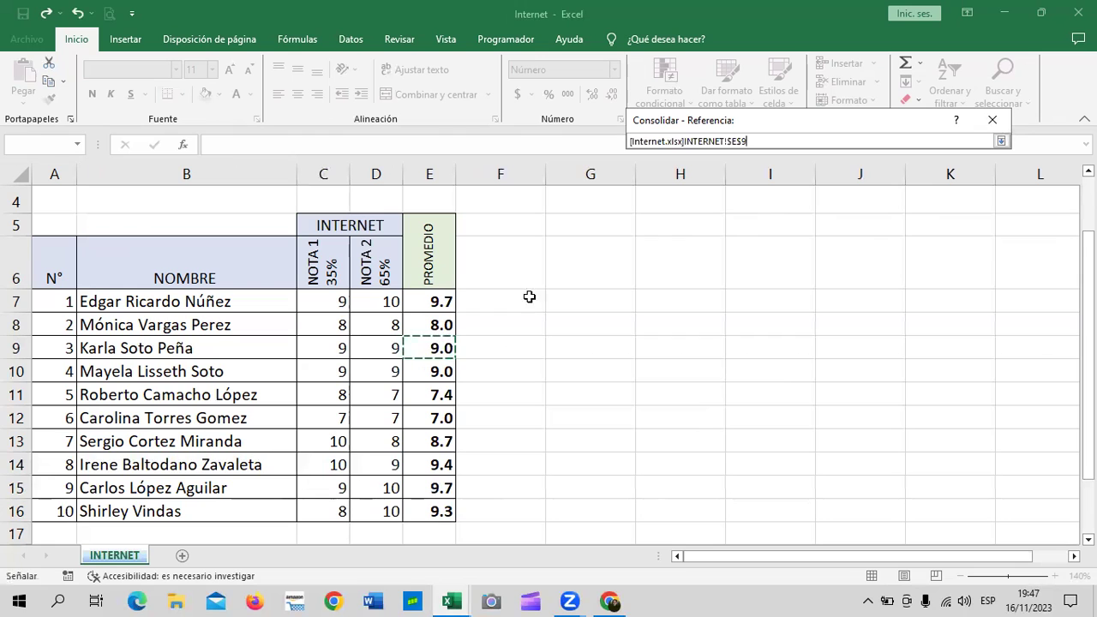
{"action": "left_click", "coordinate": [1000, 140]}
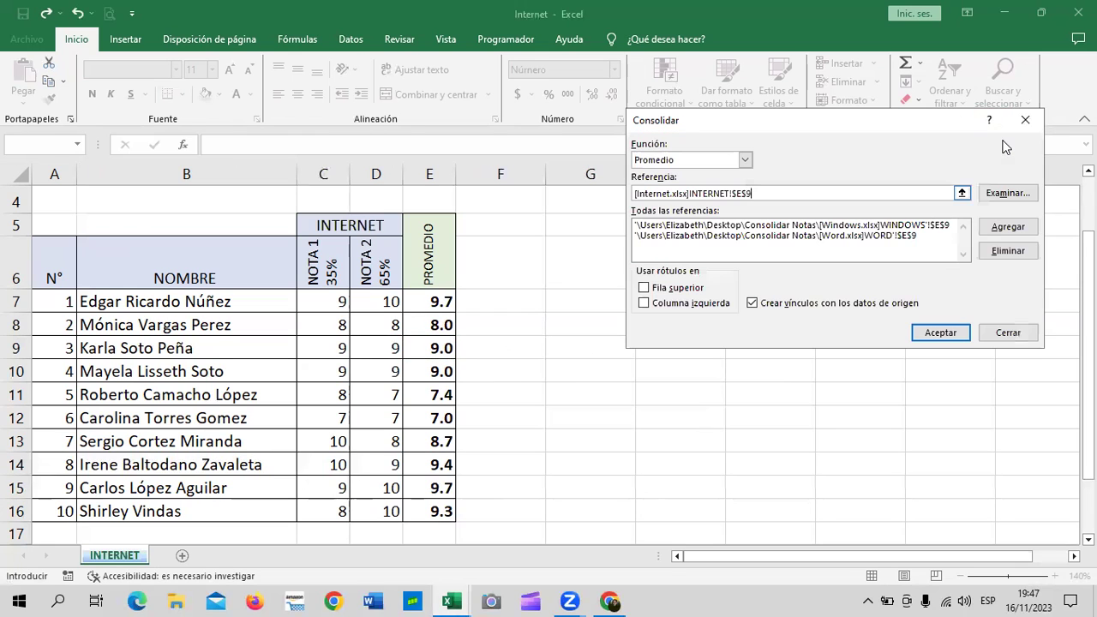
{"action": "left_click", "coordinate": [1016, 229]}
- Add cell E9 from the Excel workbook and apply the consolidation
{"action": "key", "text": "BackSpace"}
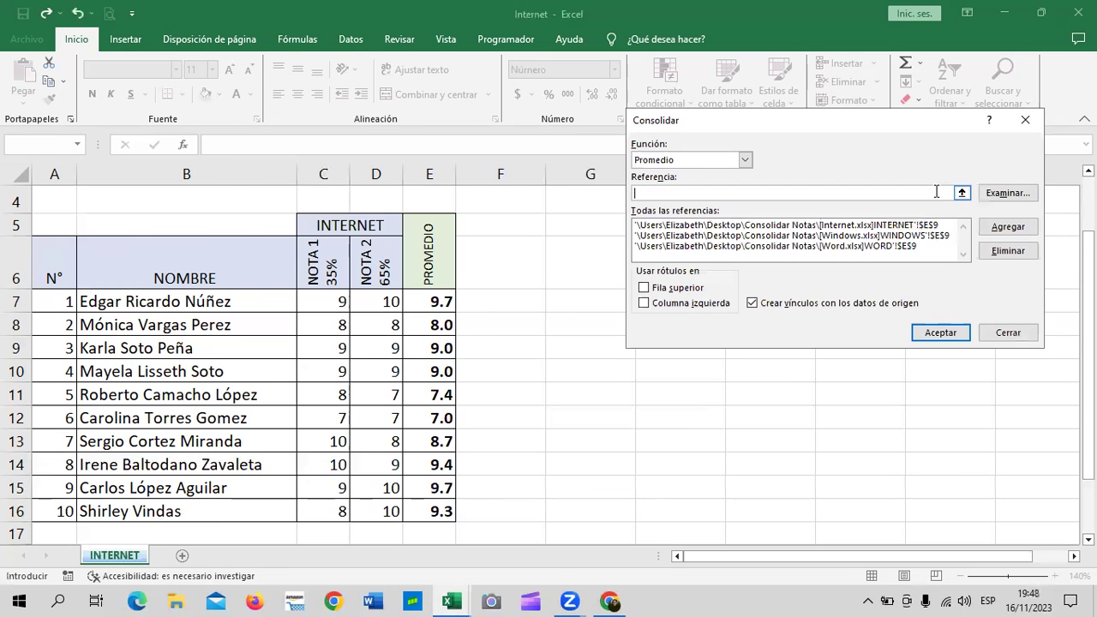
{"action": "left_click", "coordinate": [962, 193]}
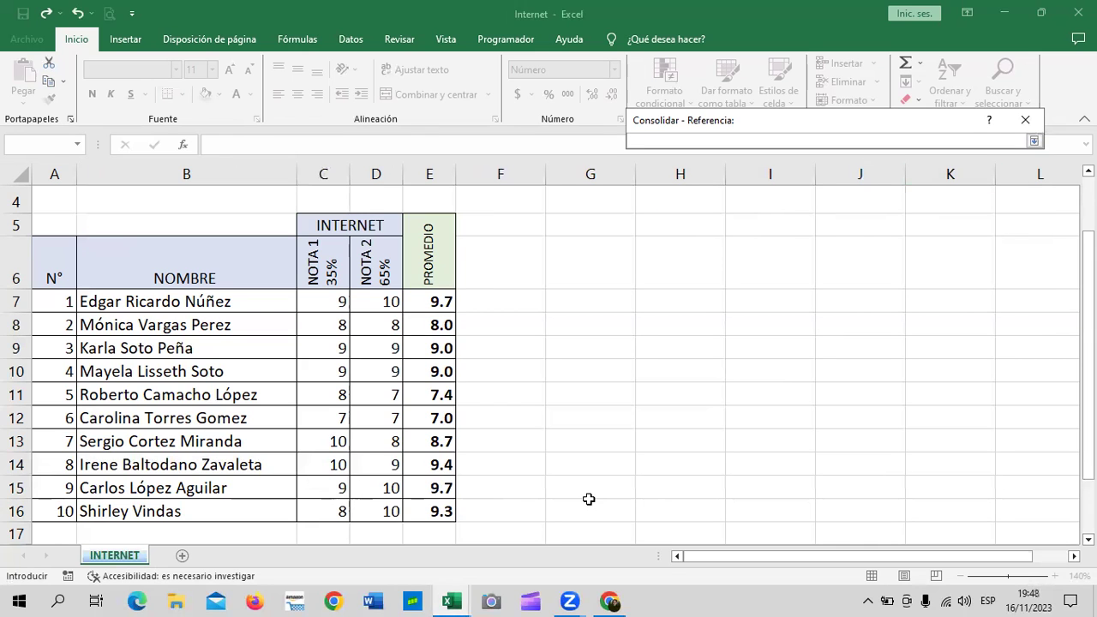
{"action": "left_click", "coordinate": [451, 601]}
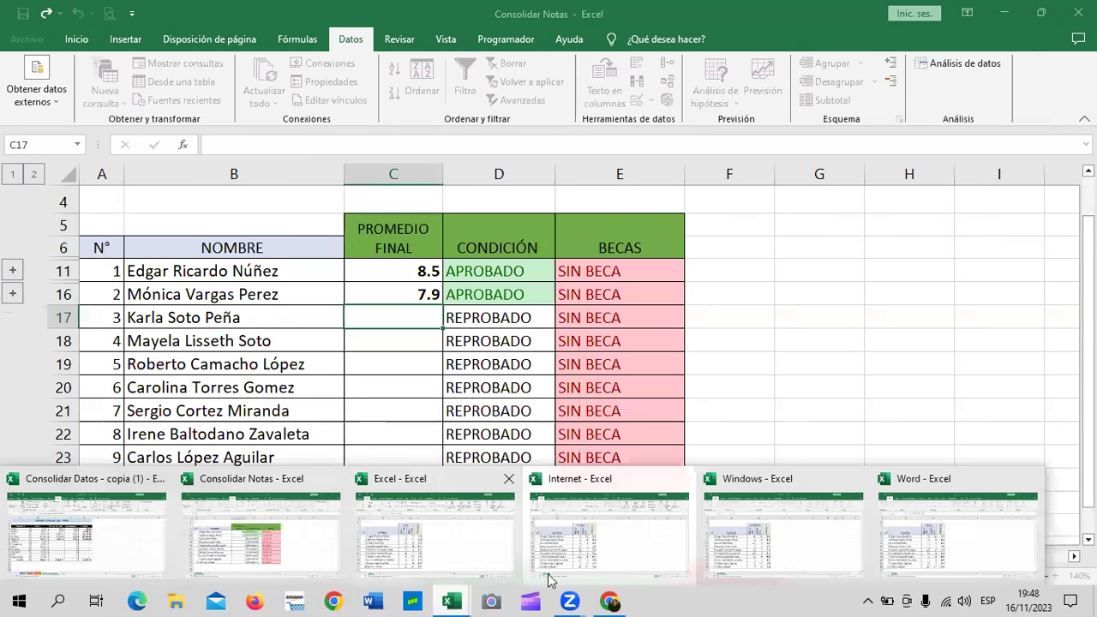
{"action": "left_click", "coordinate": [467, 526]}
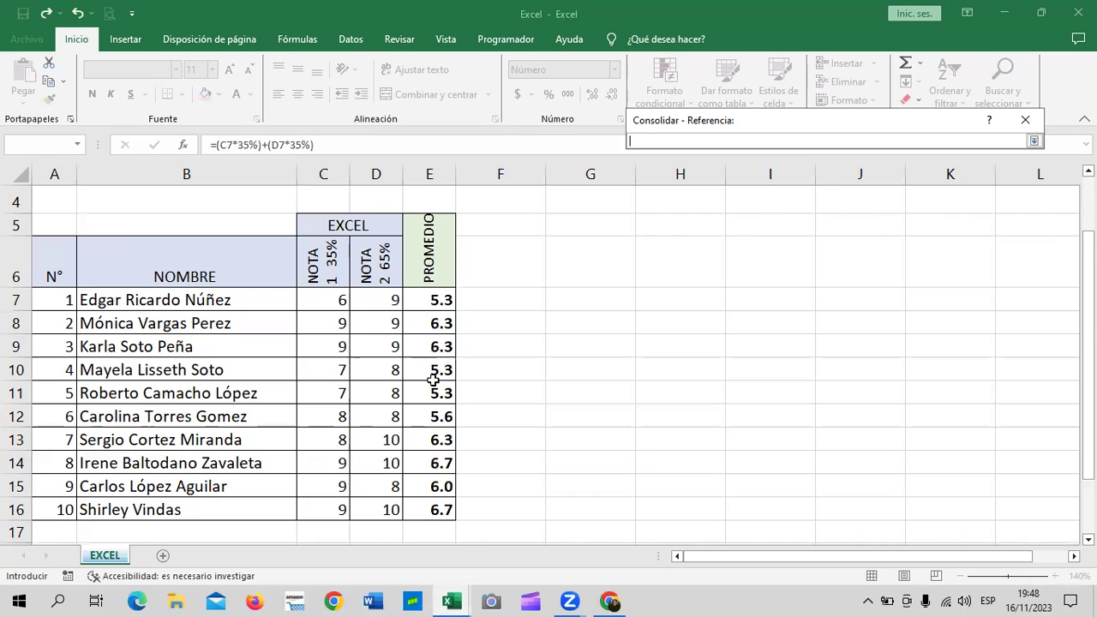
{"action": "left_click", "coordinate": [423, 347]}
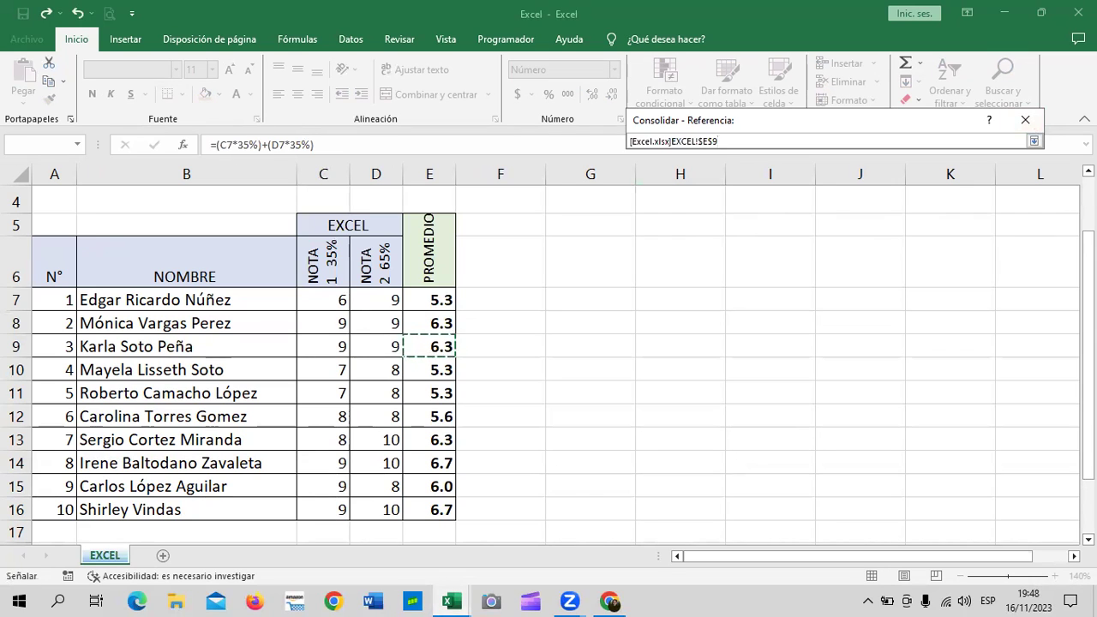
{"action": "left_click", "coordinate": [1035, 141]}
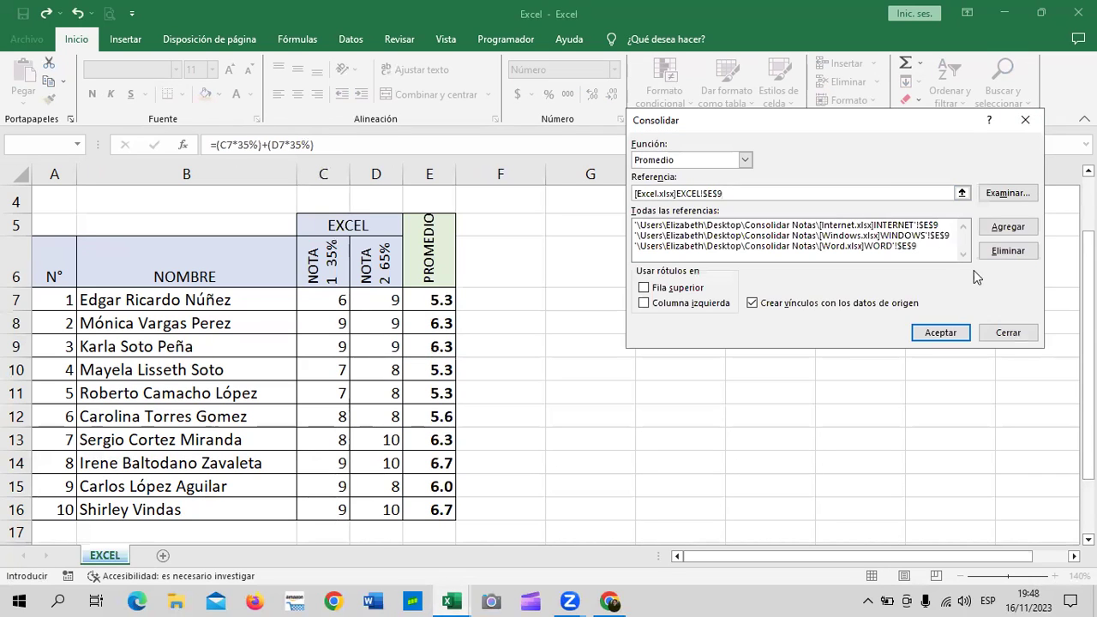
{"action": "left_click", "coordinate": [1003, 228]}
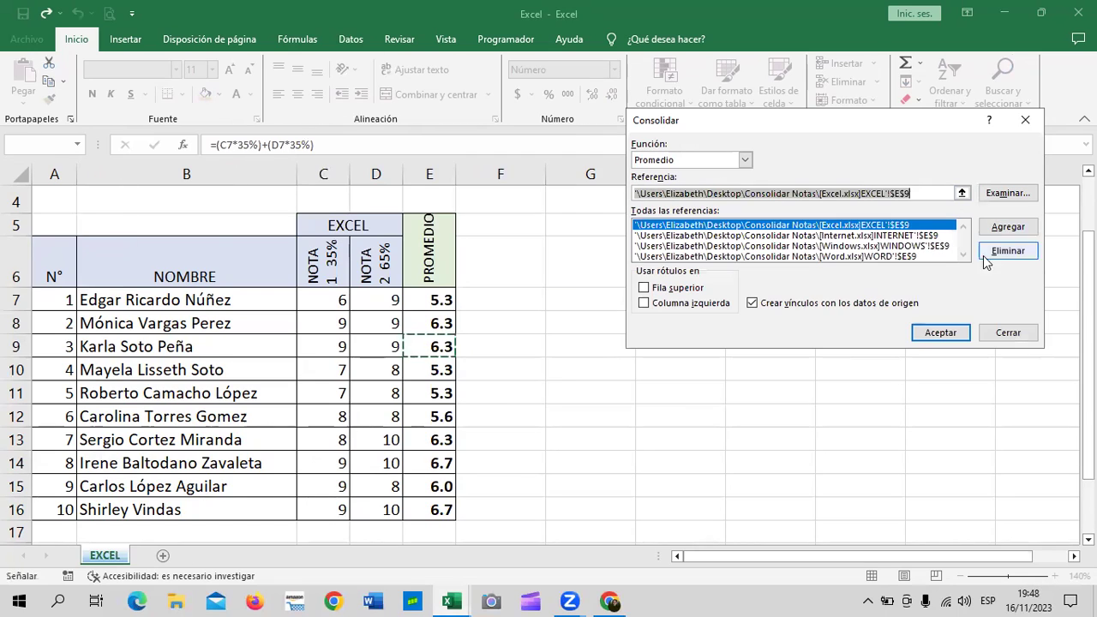
{"action": "left_click", "coordinate": [940, 334]}
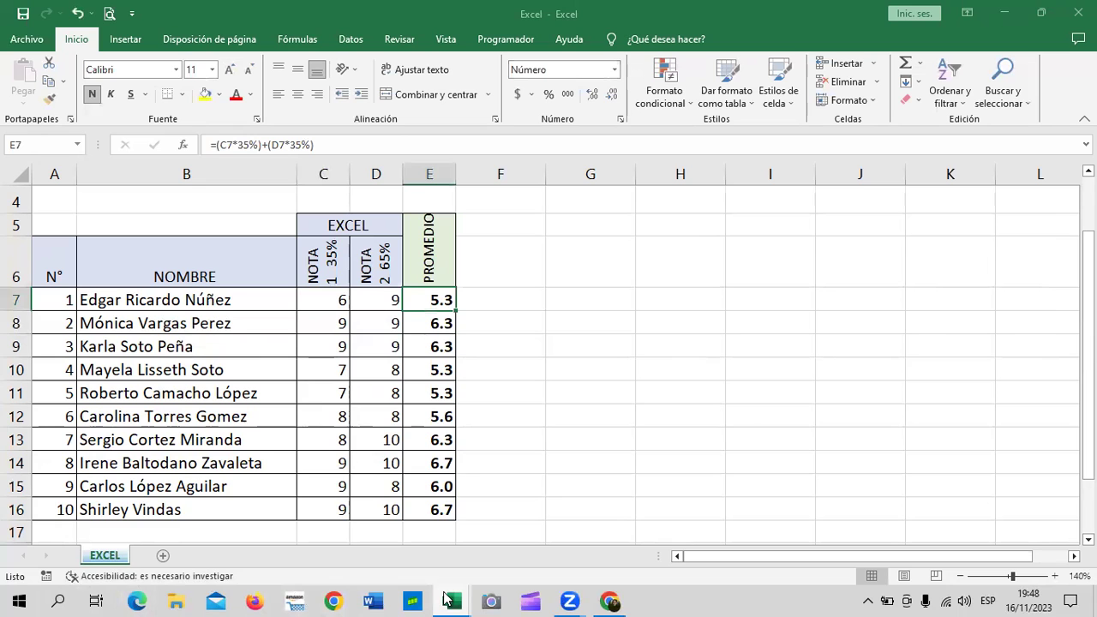
- Back in Consolidar Notas, expand the outline to level 2 showing every student's source averages
{"action": "mouse_move", "coordinate": [446, 600]}
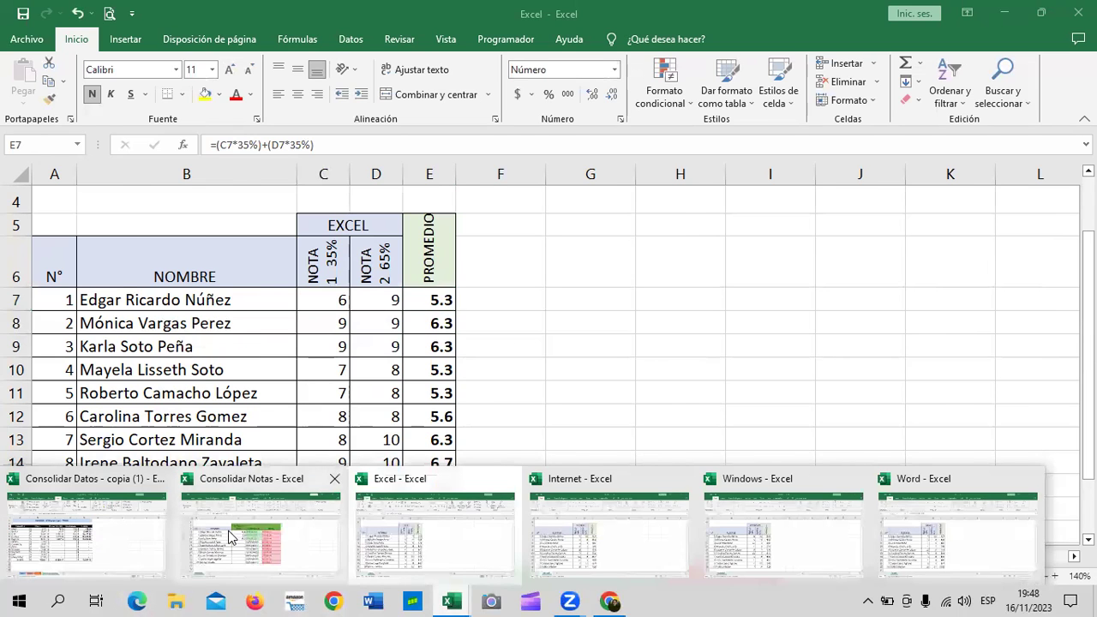
{"action": "left_click", "coordinate": [232, 533]}
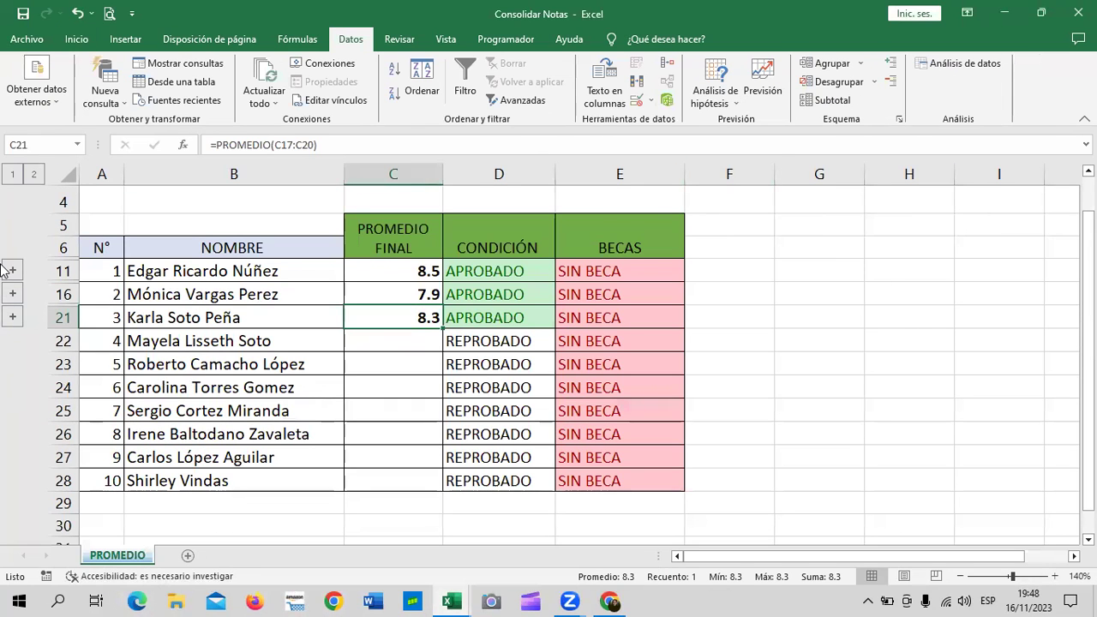
{"action": "left_click", "coordinate": [13, 317]}
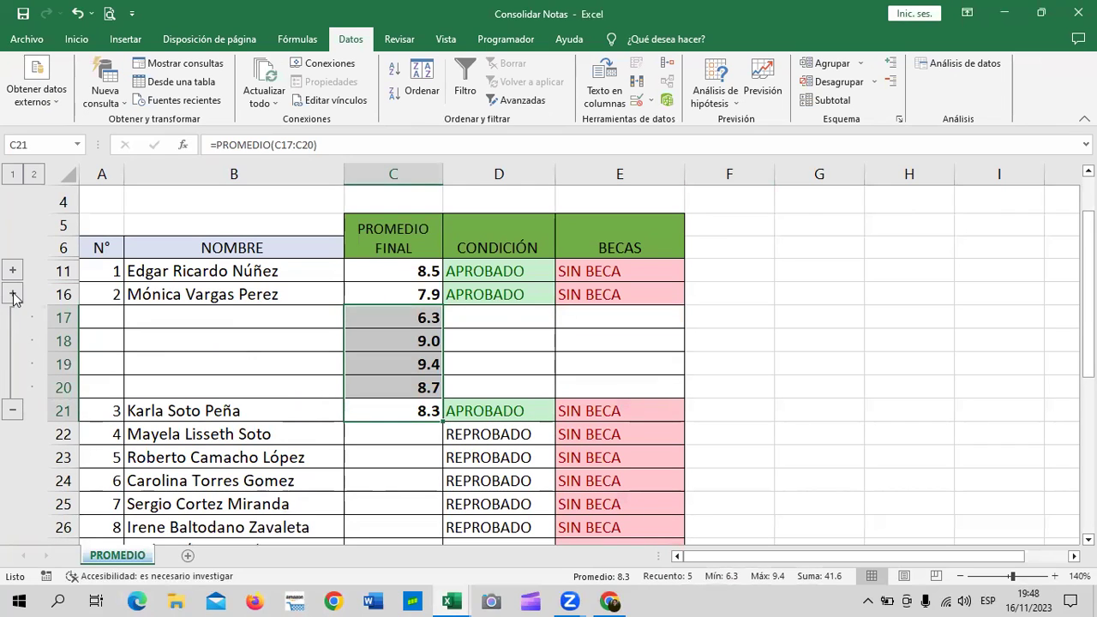
{"action": "left_click", "coordinate": [13, 295]}
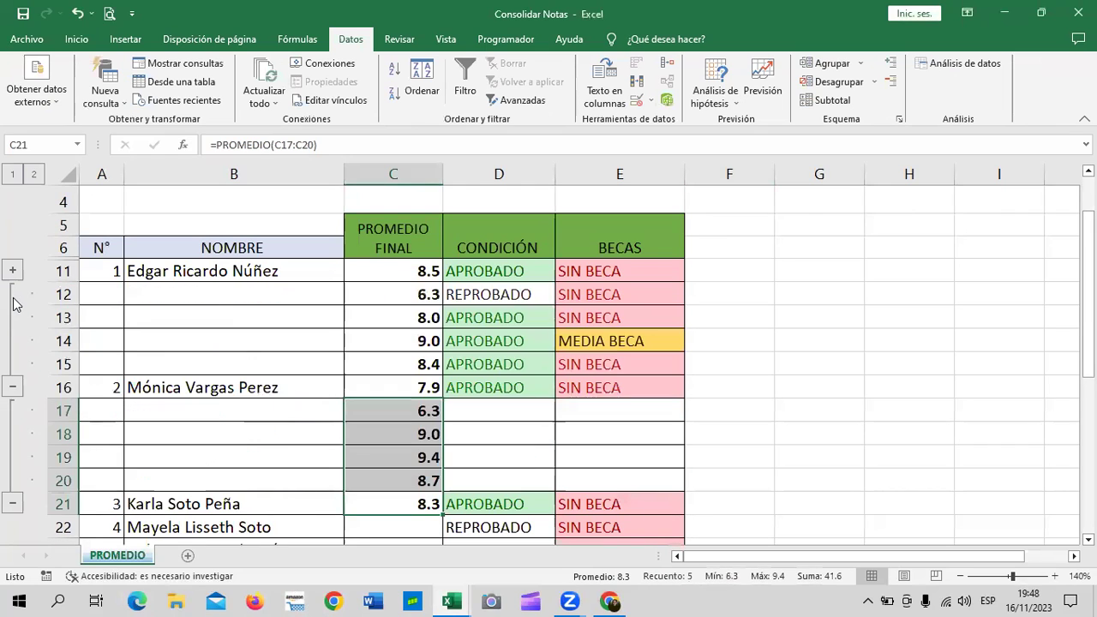
{"action": "left_click", "coordinate": [13, 502]}
{"action": "left_click", "coordinate": [13, 387]}
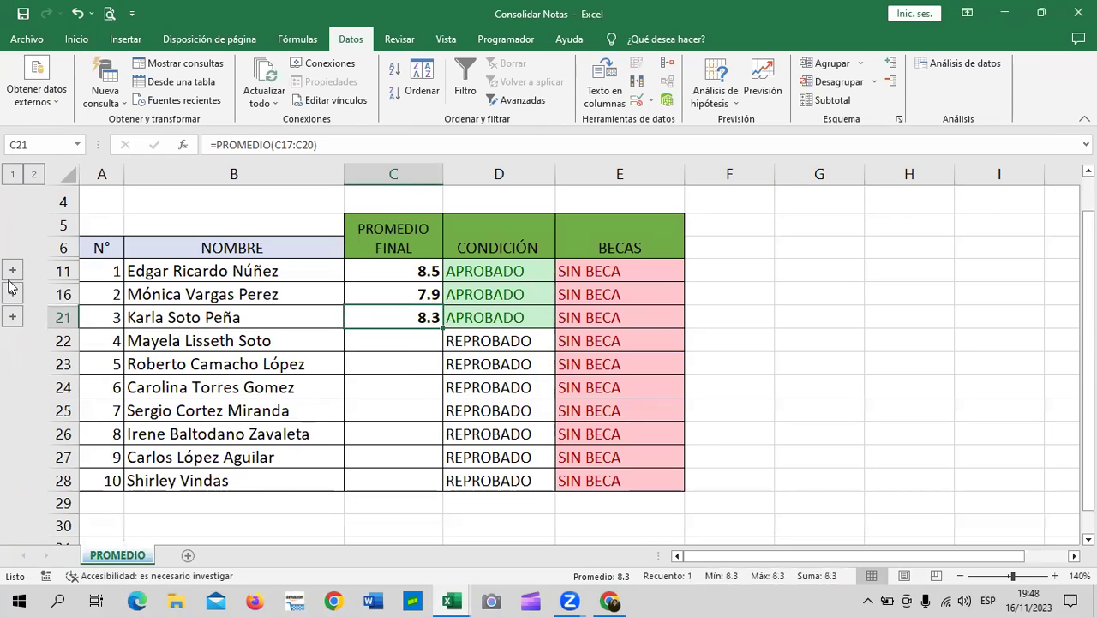
{"action": "left_click", "coordinate": [34, 176]}
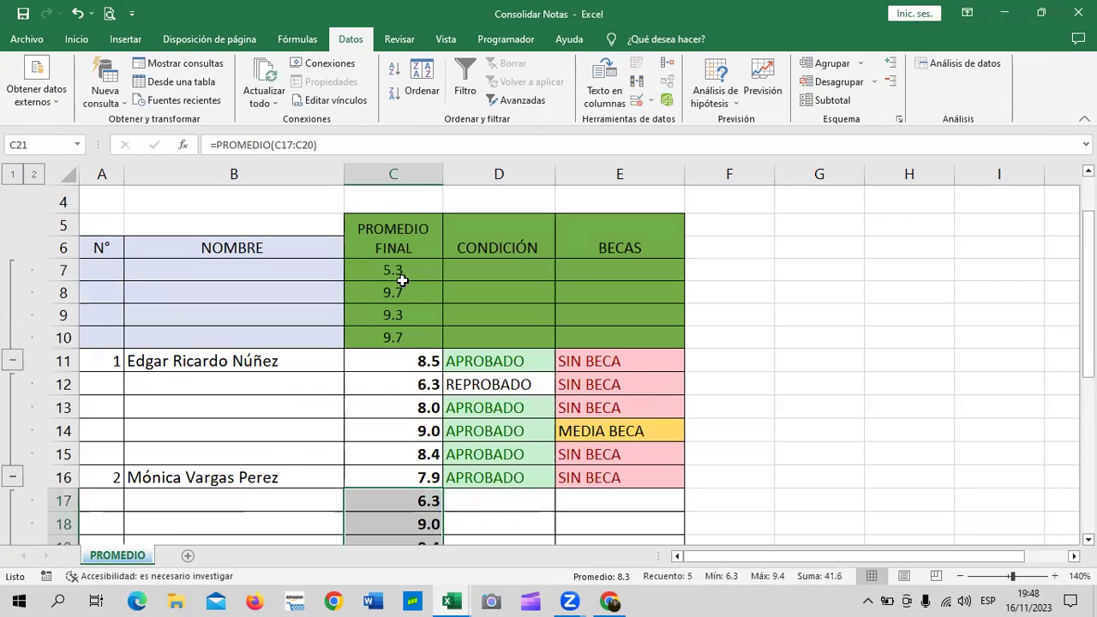
{"action": "scroll", "coordinate": [402, 280], "scroll_direction": "down", "scroll_amount": 3}
{"action": "scroll", "coordinate": [428, 304], "scroll_direction": "up", "scroll_amount": 4}
- Collapse the outline groups for the third, second and first students
{"action": "scroll", "coordinate": [429, 309], "scroll_direction": "down", "scroll_amount": 2}
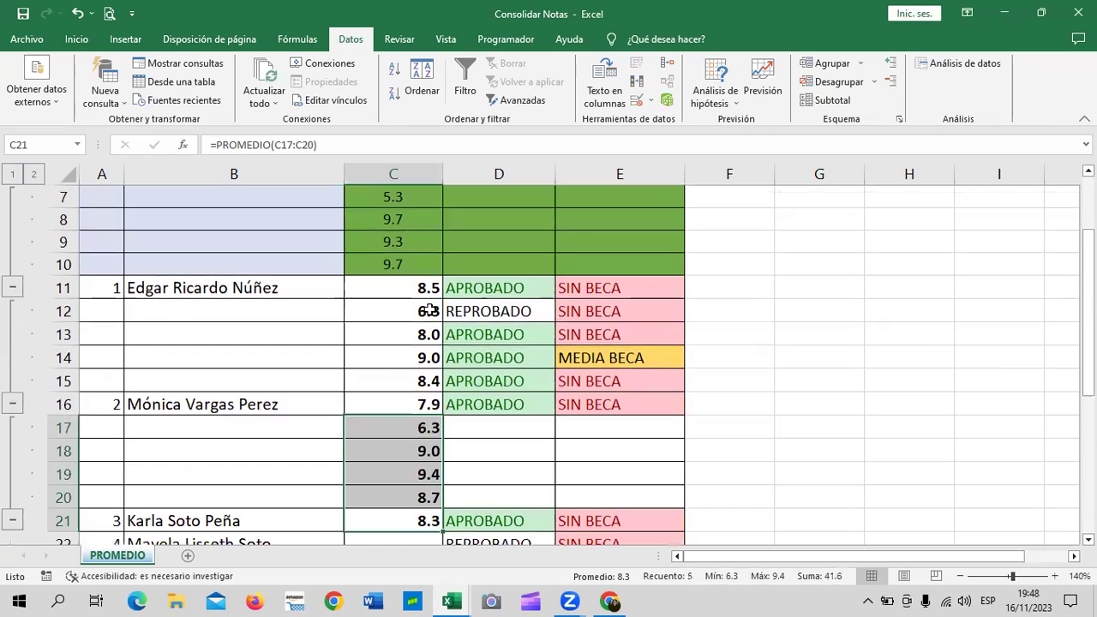
{"action": "left_click", "coordinate": [10, 523]}
{"action": "left_click", "coordinate": [12, 404]}
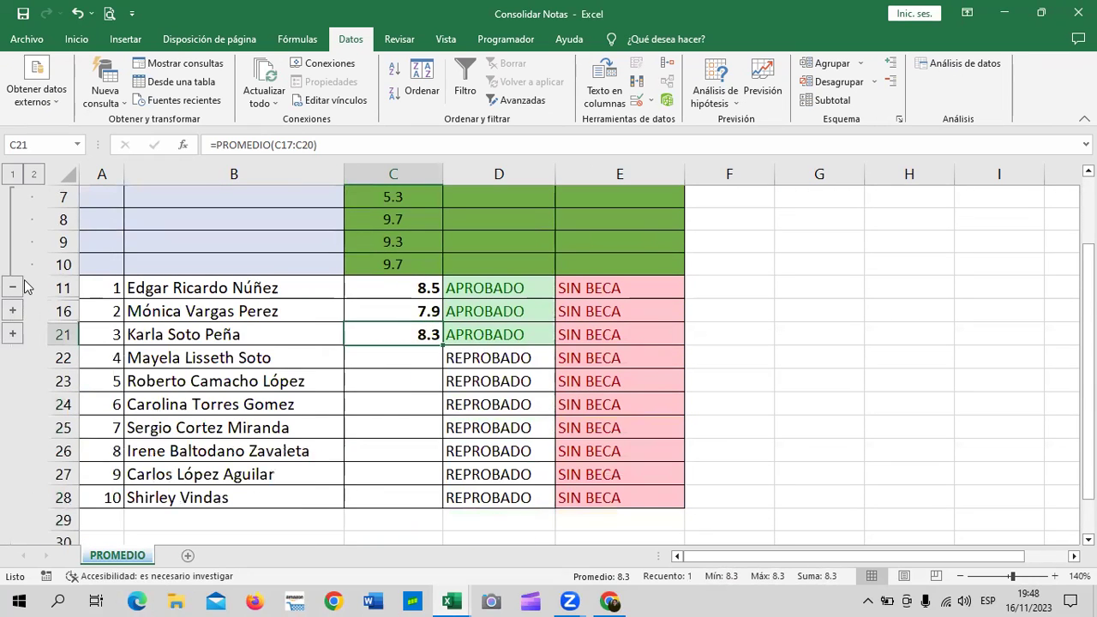
{"action": "left_click", "coordinate": [13, 287]}
{"action": "scroll", "coordinate": [150, 402], "scroll_direction": "up", "scroll_amount": 2}
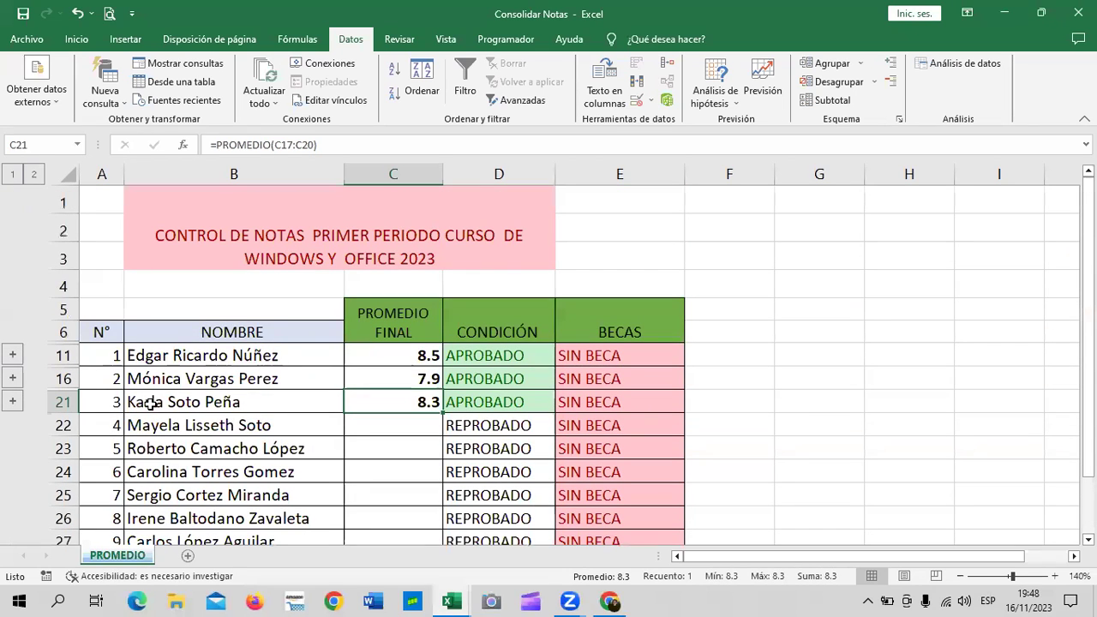
- Review the final average formulas of students 1–3 (8.5, 7.9, 8.3)
{"action": "left_click", "coordinate": [405, 362]}
{"action": "left_click", "coordinate": [400, 380]}
{"action": "left_click", "coordinate": [386, 400]}
{"action": "scroll", "coordinate": [385, 397], "scroll_direction": "down", "scroll_amount": 1}
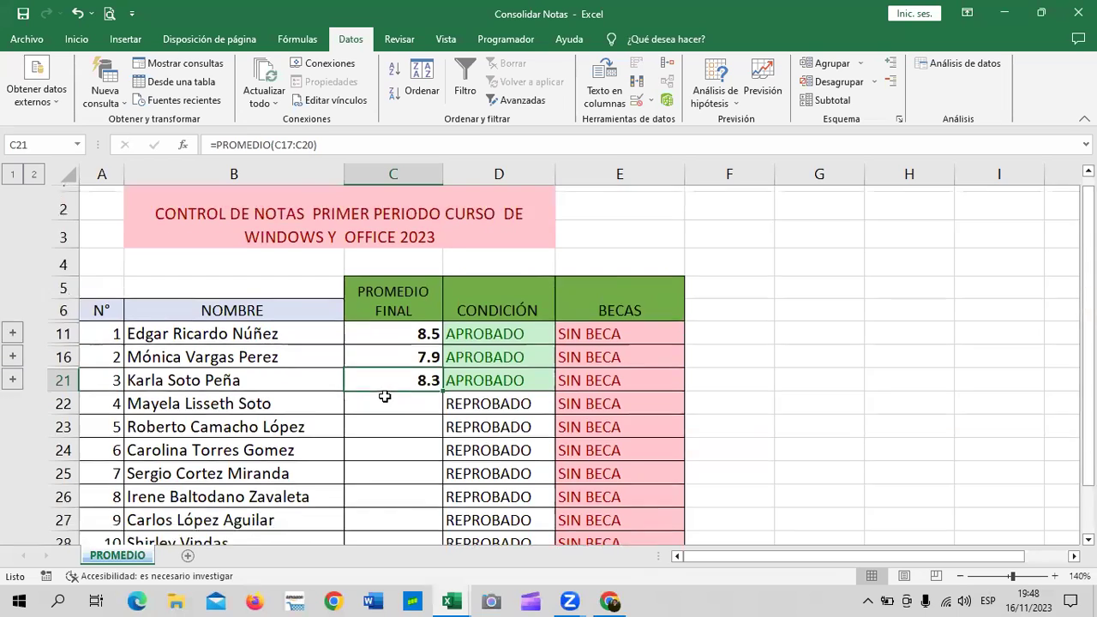
{"action": "scroll", "coordinate": [385, 395], "scroll_direction": "down", "scroll_amount": 2}
{"action": "scroll", "coordinate": [416, 385], "scroll_direction": "up", "scroll_amount": 2}
{"action": "scroll", "coordinate": [668, 407], "scroll_direction": "down", "scroll_amount": 1}
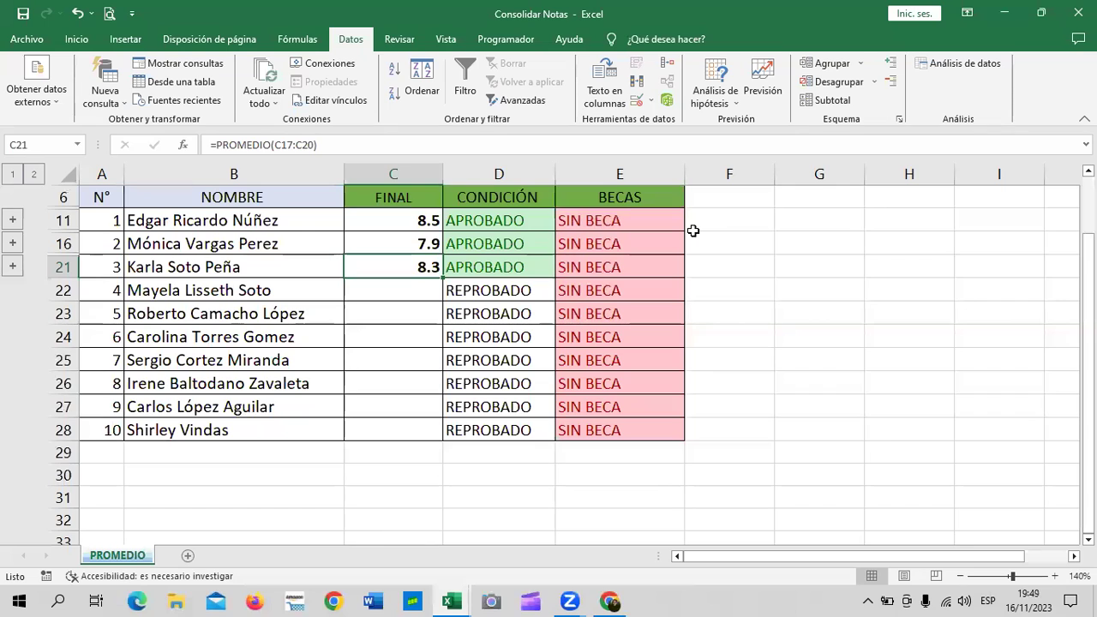
{"action": "left_click", "coordinate": [492, 600]}
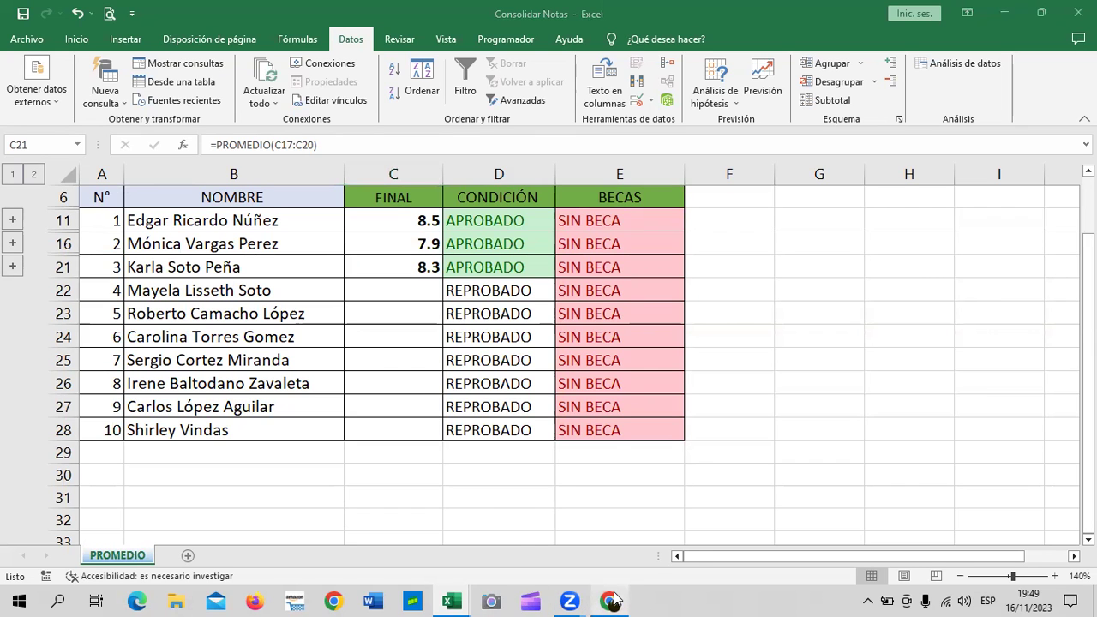
- In Chrome, scroll to the lesson 3.10 embedded video and start it playing
{"action": "mouse_move", "coordinate": [614, 599]}
{"action": "left_click", "coordinate": [602, 553]}
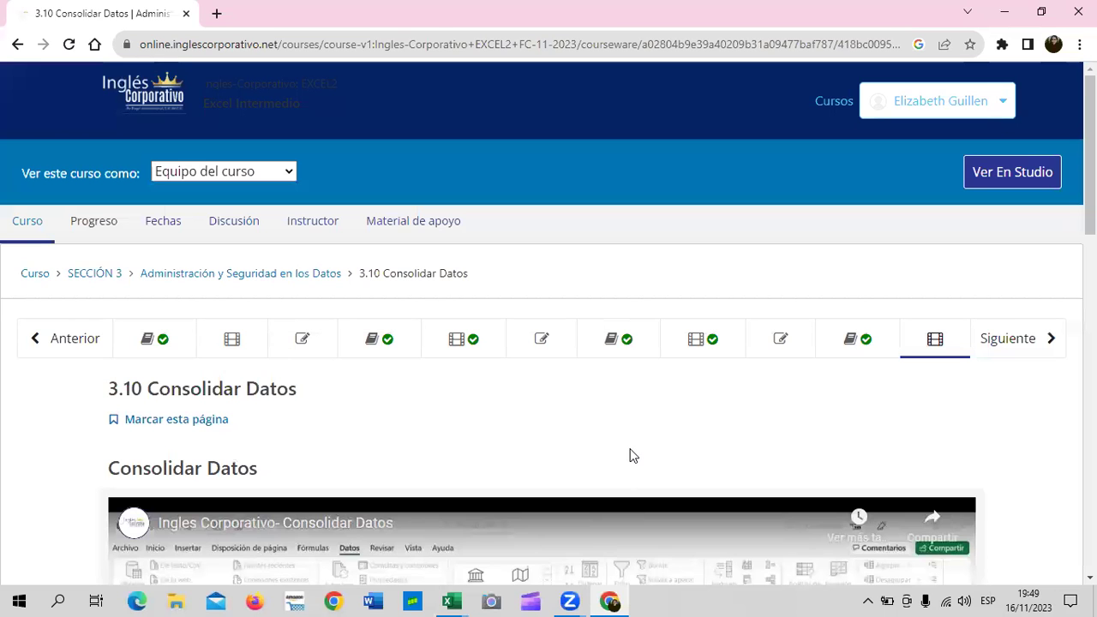
{"action": "scroll", "coordinate": [630, 455], "scroll_direction": "down", "scroll_amount": 2}
{"action": "scroll", "coordinate": [630, 455], "scroll_direction": "down", "scroll_amount": 3}
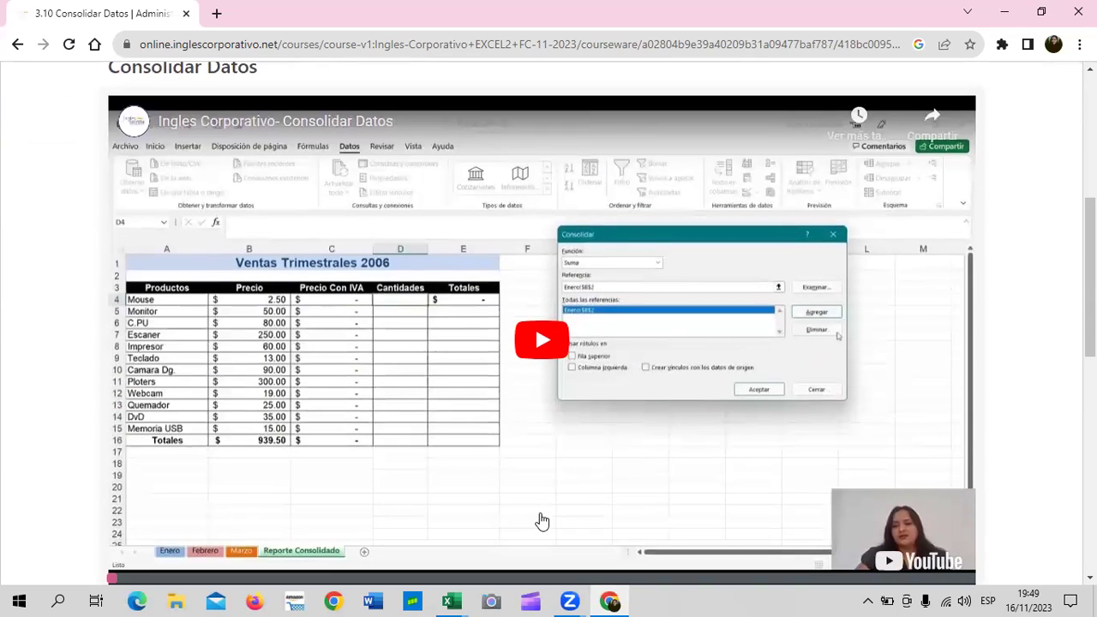
{"action": "left_click", "coordinate": [542, 340]}
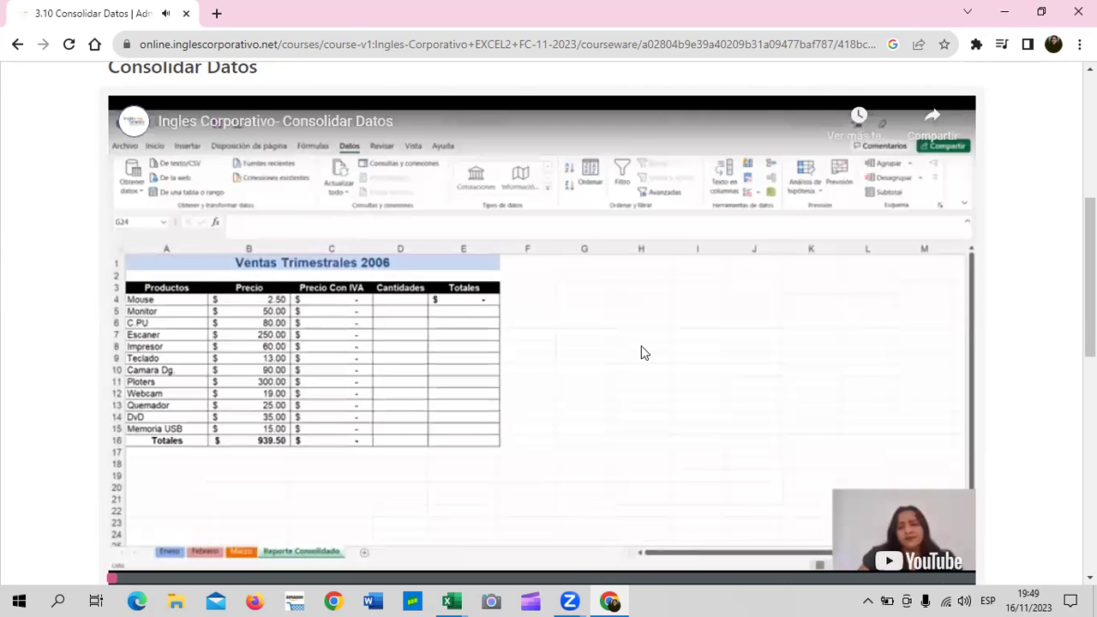
{"action": "key", "text": "XF86AudioRaiseVolume"}
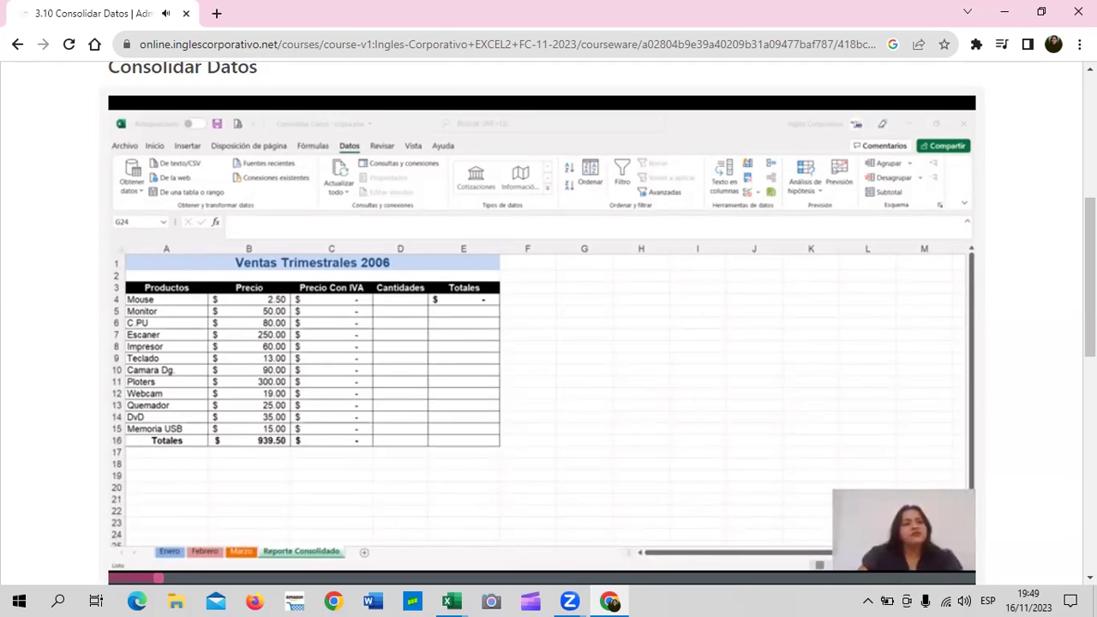
{"action": "mouse_move", "coordinate": [641, 270]}
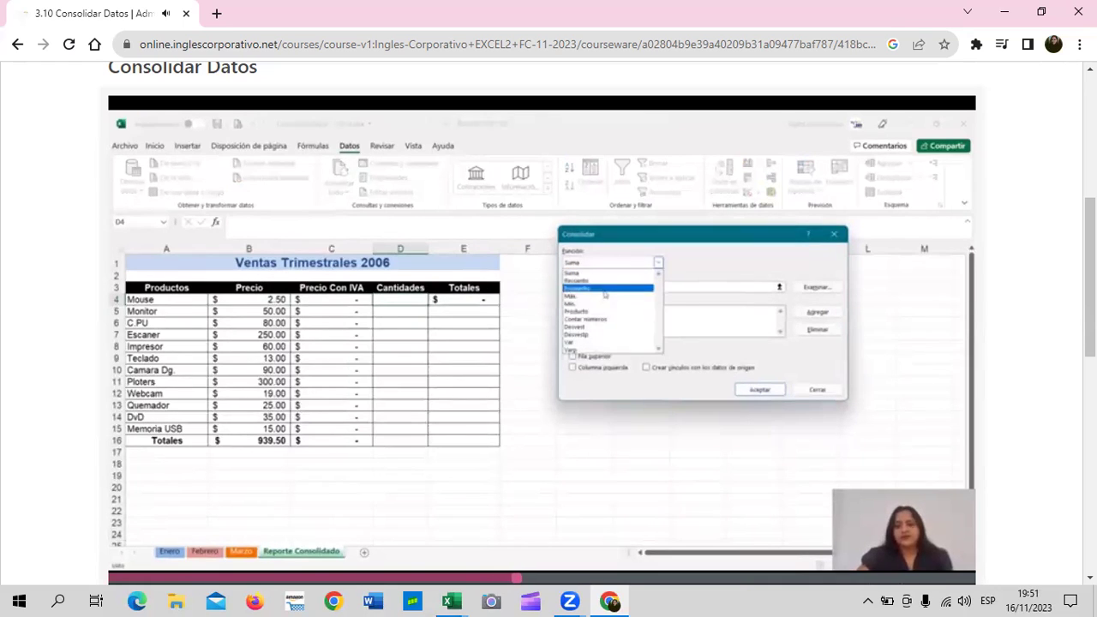
- Watch the Consolidar Datos video through to its end screen of suggested videos
{"action": "mouse_move", "coordinate": [493, 518]}
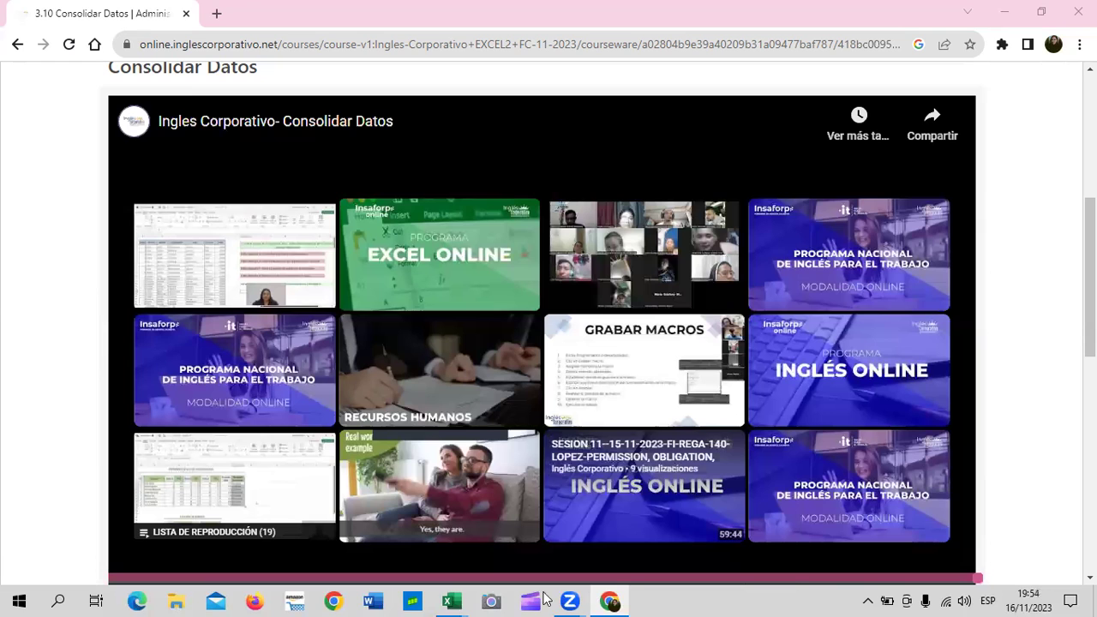
- Bring the Consolidar Notas workbook to the front and scroll up to the PROMEDIO sheet title
{"action": "mouse_move", "coordinate": [460, 600]}
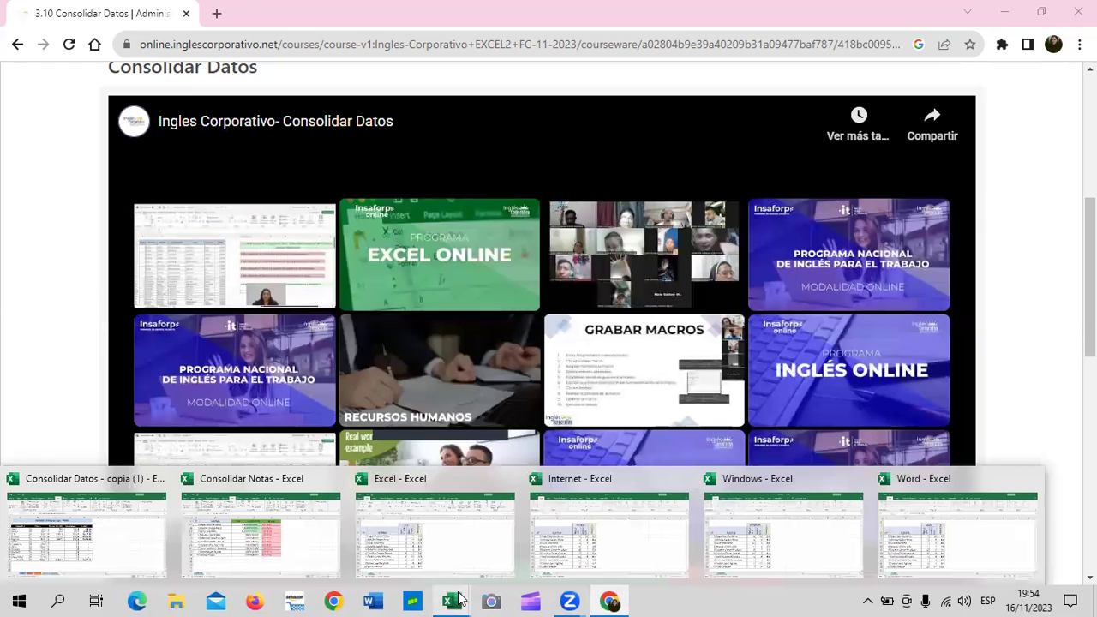
{"action": "left_click", "coordinate": [315, 522]}
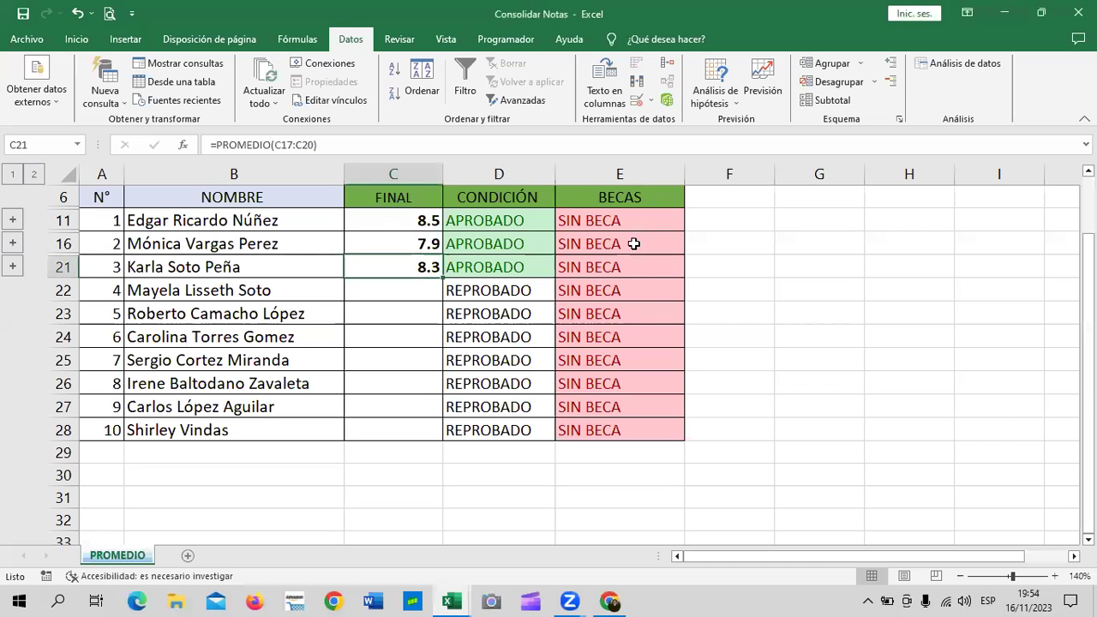
{"action": "scroll", "coordinate": [634, 334], "scroll_direction": "up", "scroll_amount": 2}
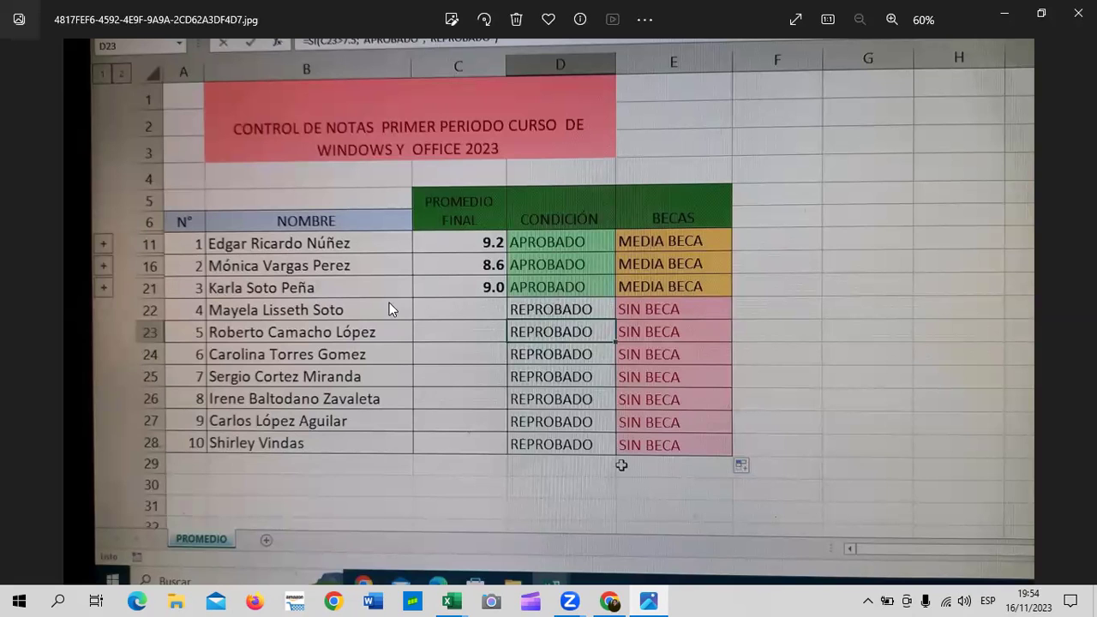
- Close both Photos windows showing the finished PROMEDIO sheet reference photo
{"action": "left_click", "coordinate": [1079, 12]}
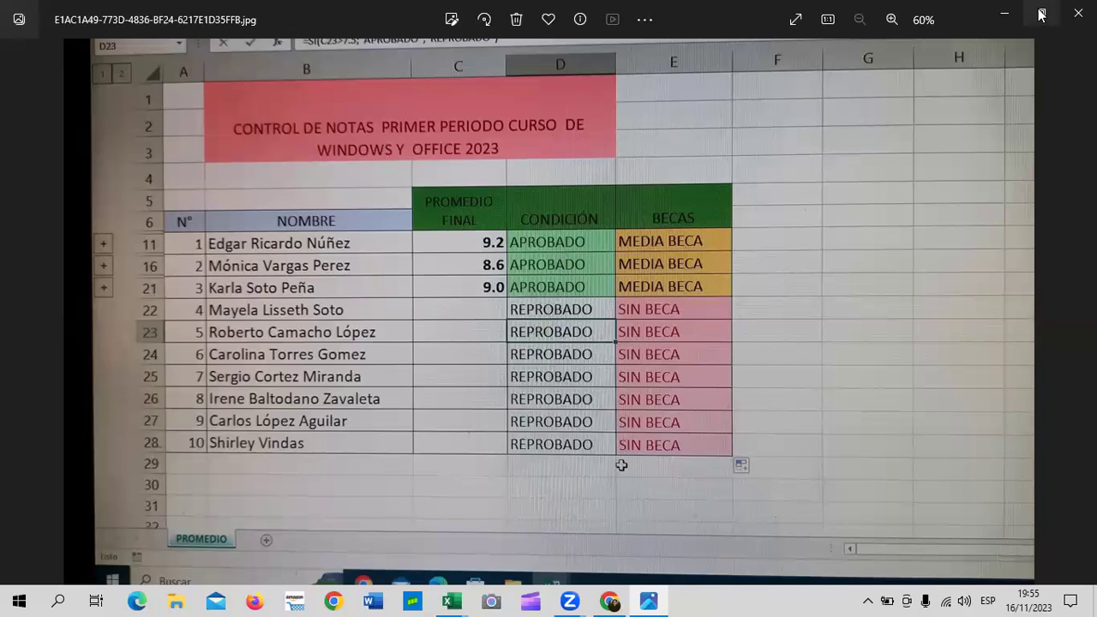
{"action": "left_click", "coordinate": [1078, 12]}
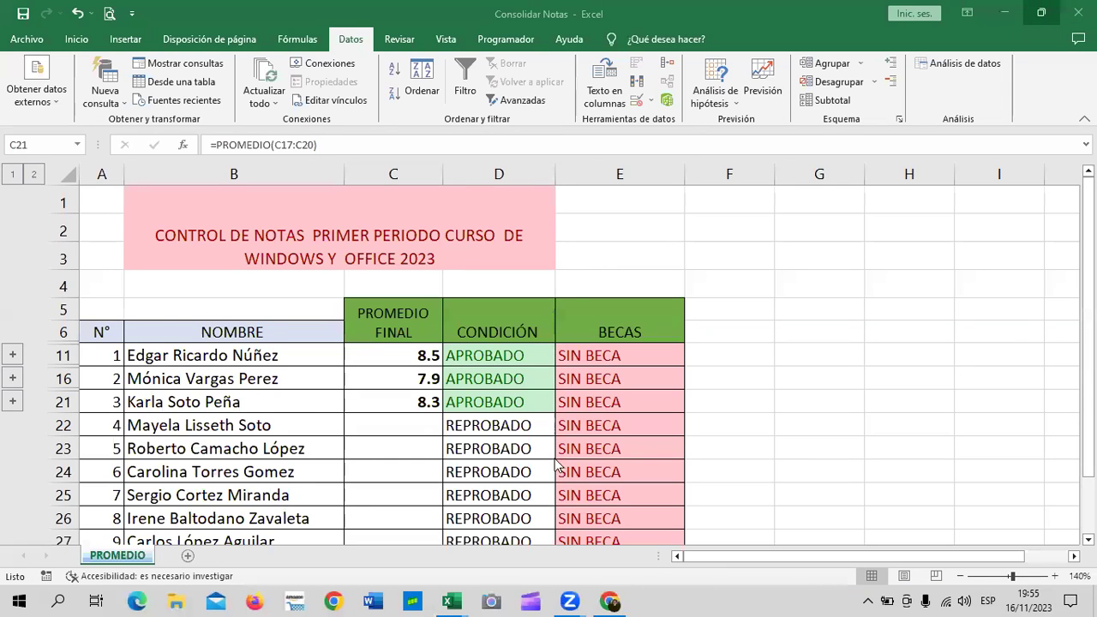
{"action": "scroll", "coordinate": [485, 441], "scroll_direction": "down", "scroll_amount": 1}
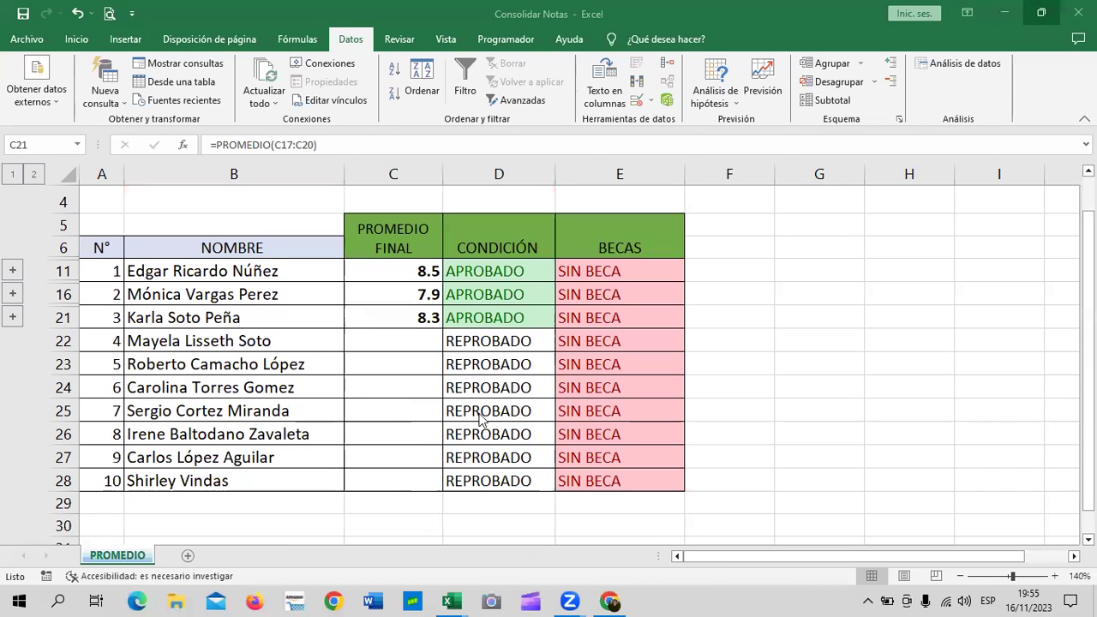
{"action": "left_click", "coordinate": [399, 339]}
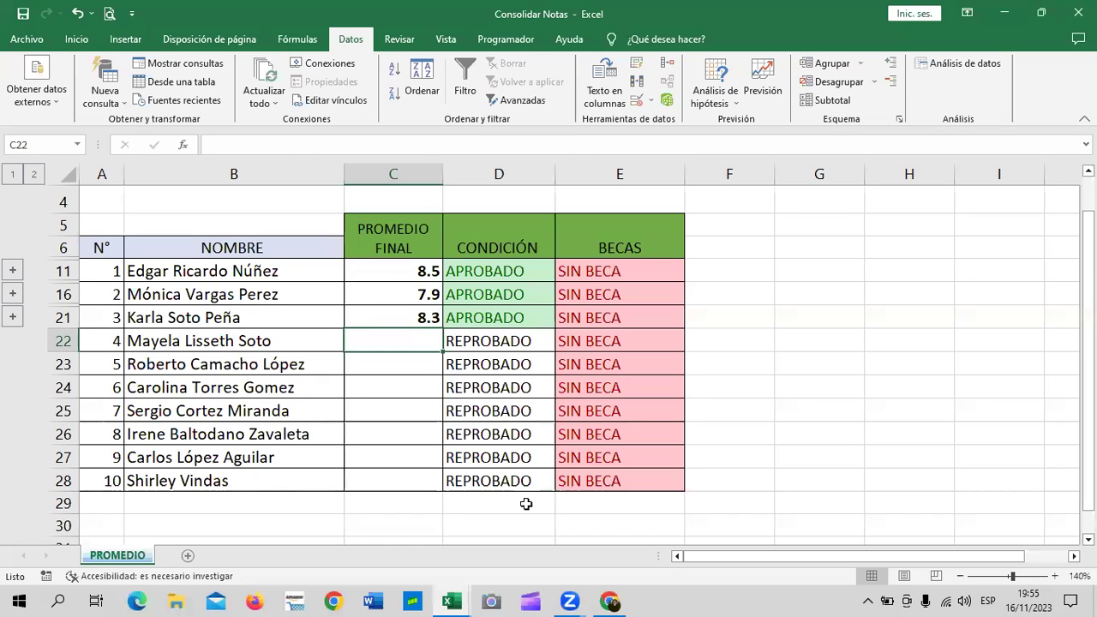
{"action": "left_click", "coordinate": [411, 313]}
{"action": "left_click", "coordinate": [410, 271]}
{"action": "left_click", "coordinate": [401, 295]}
{"action": "left_click", "coordinate": [391, 318]}
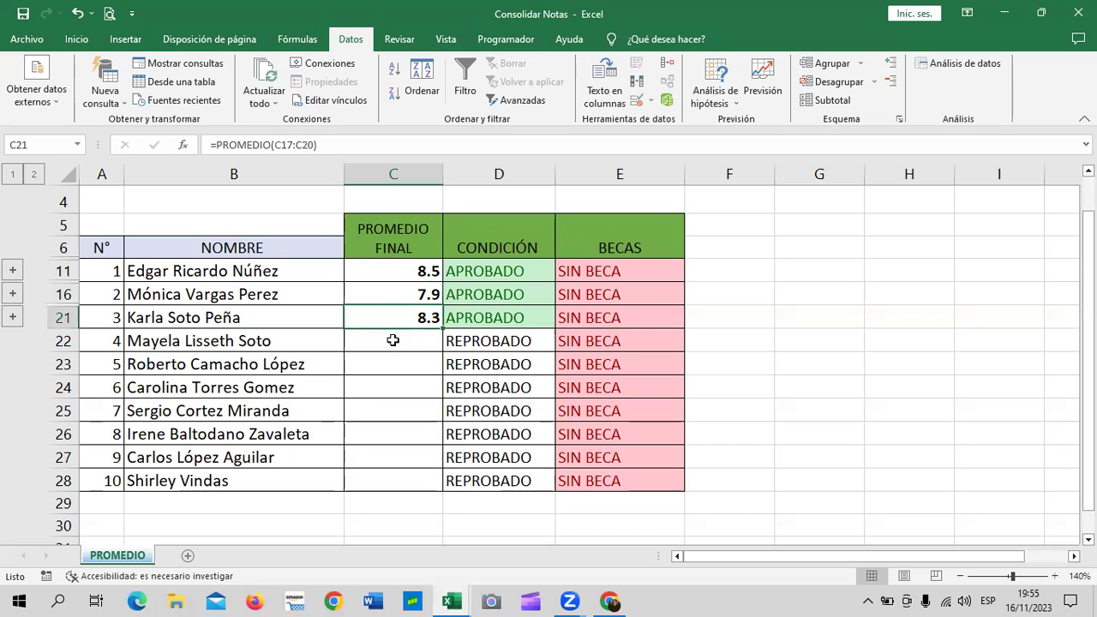
{"action": "left_click", "coordinate": [399, 348]}
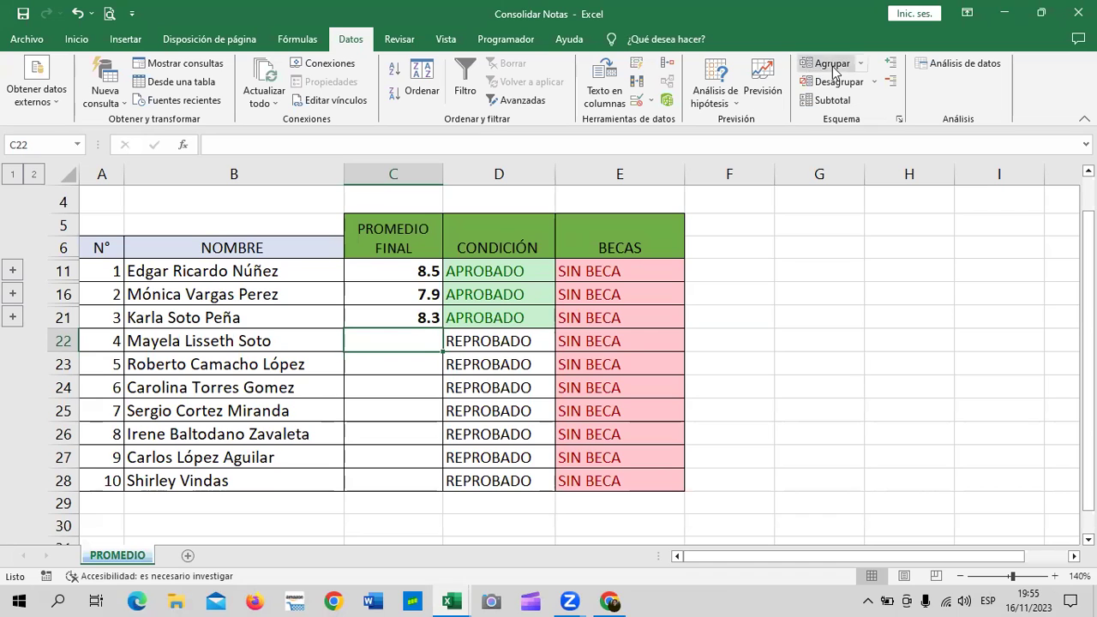
- Remove the old Word, Windows, Internet and Excel.xlsx references from Consolidar and collapse the Referencia box
{"action": "left_click", "coordinate": [668, 62]}
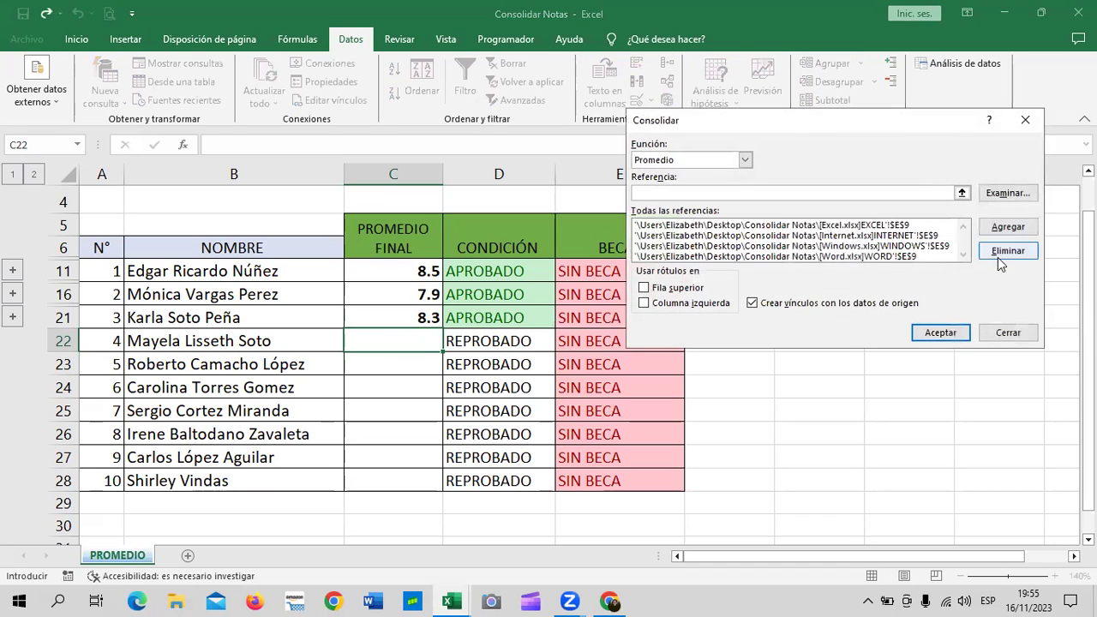
{"action": "left_click", "coordinate": [926, 257]}
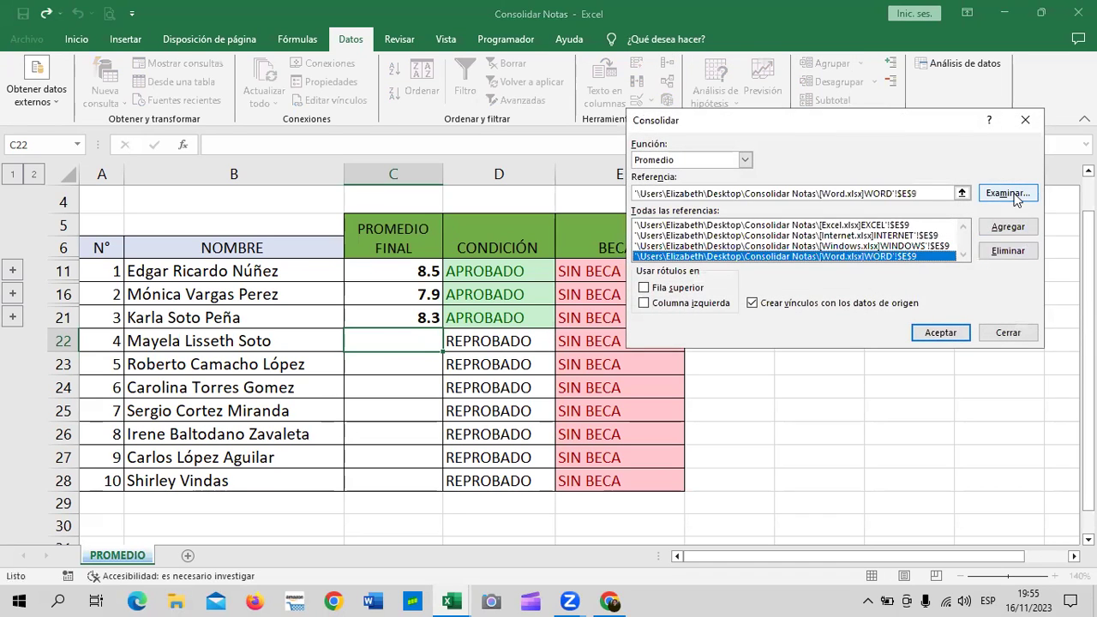
{"action": "left_click", "coordinate": [999, 251]}
{"action": "left_click", "coordinate": [1000, 252]}
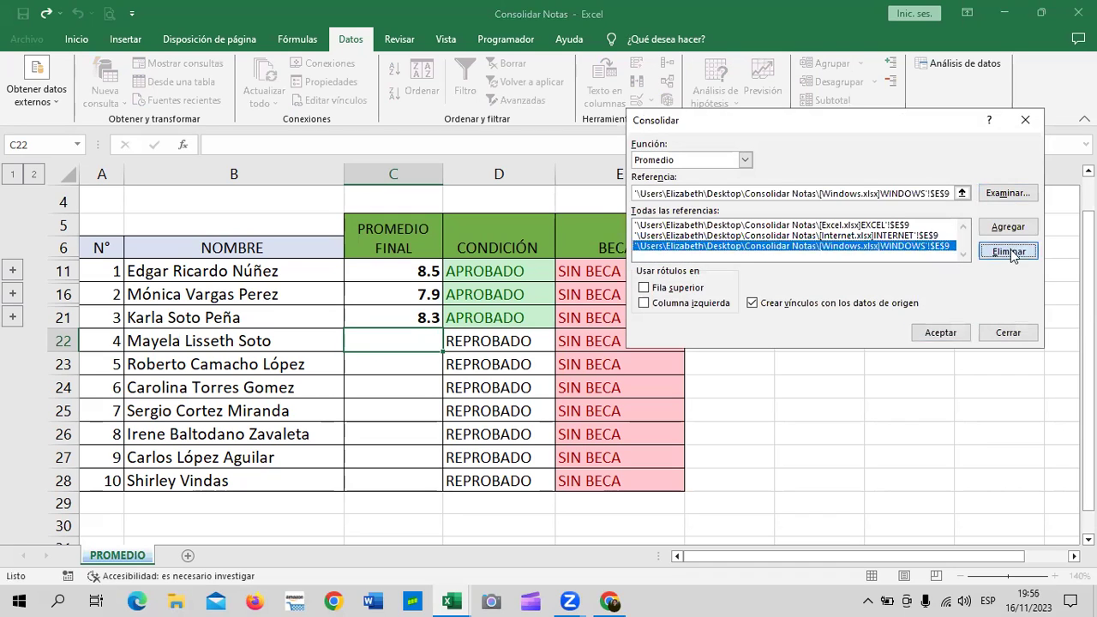
{"action": "left_click", "coordinate": [1003, 251]}
{"action": "left_click", "coordinate": [1003, 251]}
{"action": "left_click", "coordinate": [962, 193]}
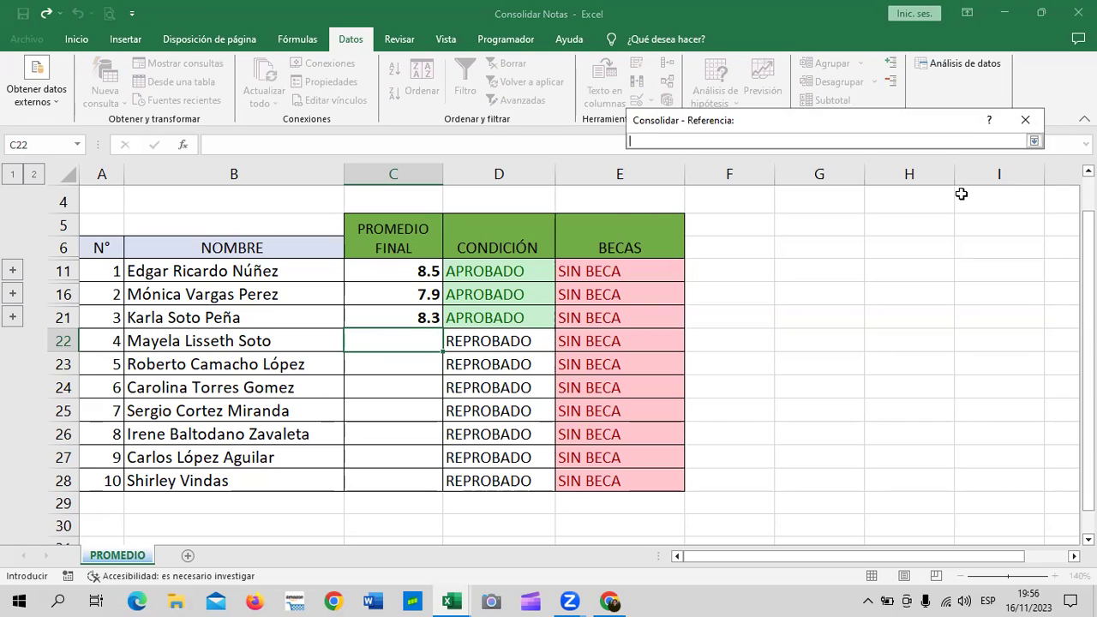
{"action": "left_click_drag", "start_coordinate": [881, 129], "coordinate": [890, 163]}
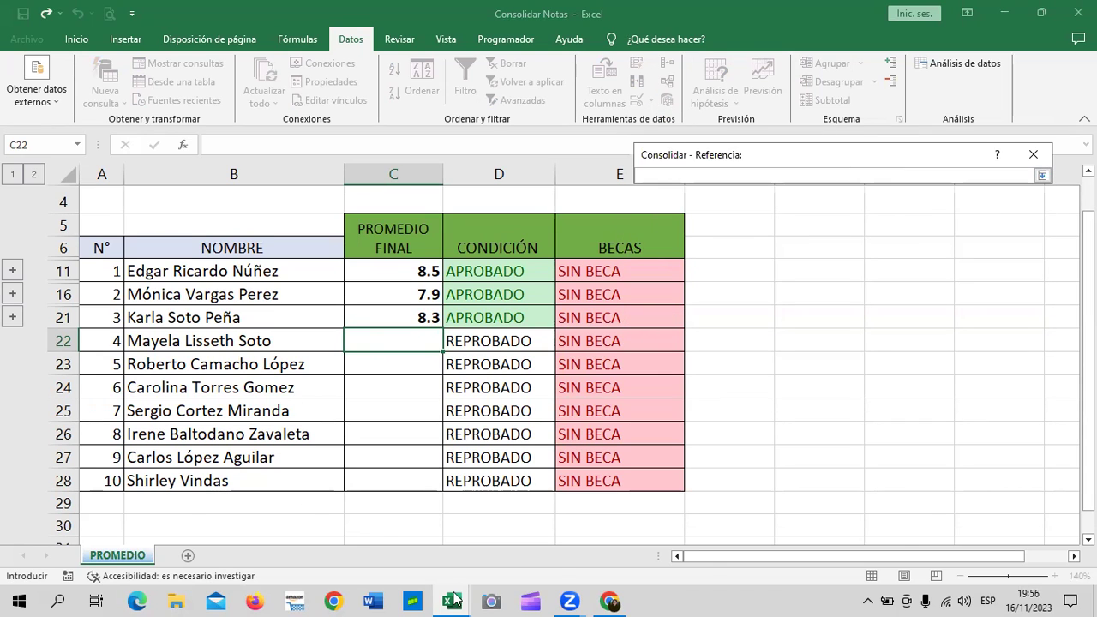
- Add cell E10 from the Word and Windows workbooks as consolidation references
{"action": "mouse_move", "coordinate": [451, 600]}
{"action": "left_click", "coordinate": [981, 536]}
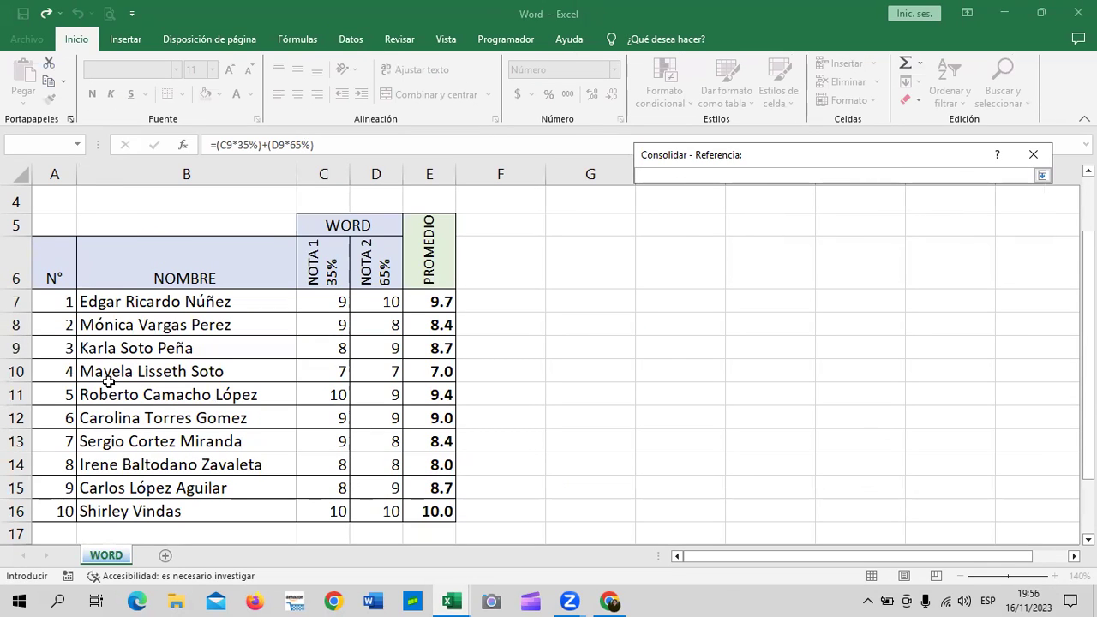
{"action": "left_click", "coordinate": [434, 371]}
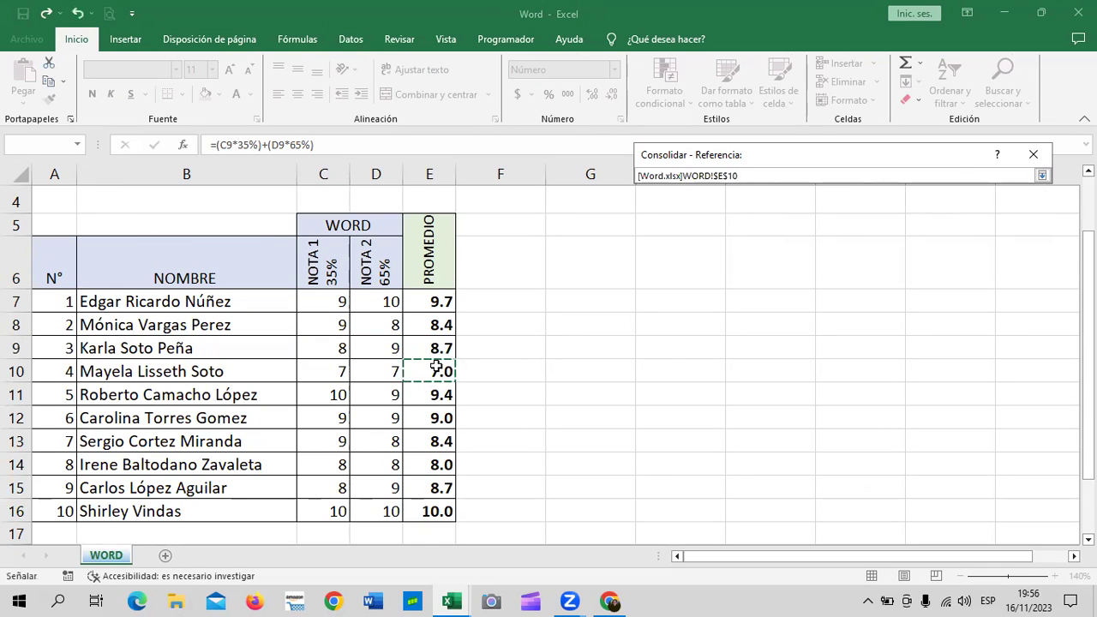
{"action": "left_click", "coordinate": [1043, 175]}
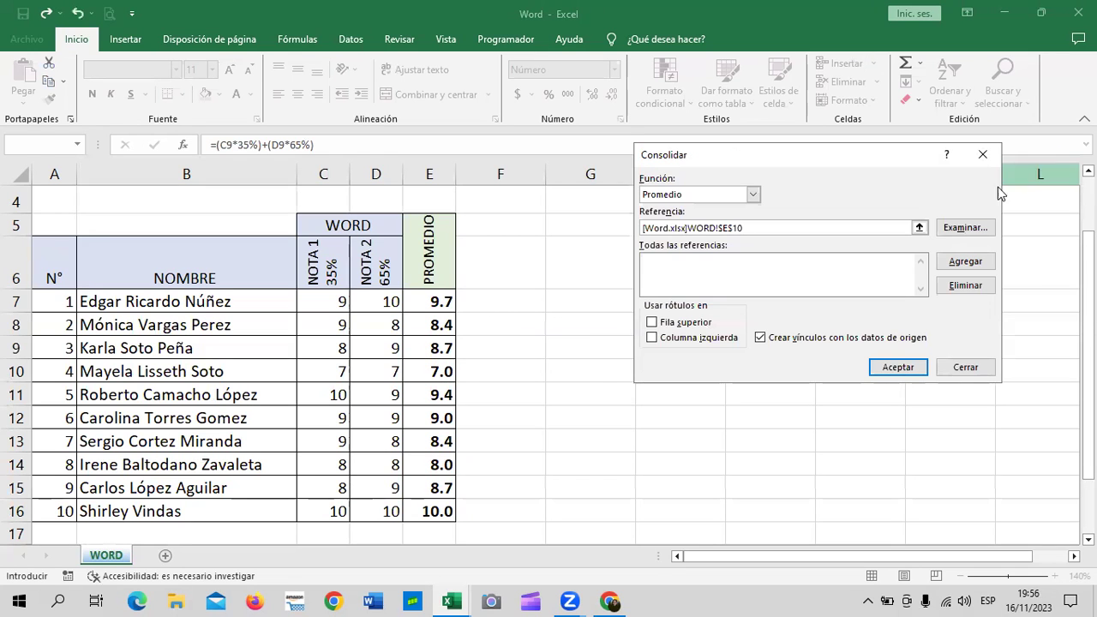
{"action": "left_click", "coordinate": [951, 268]}
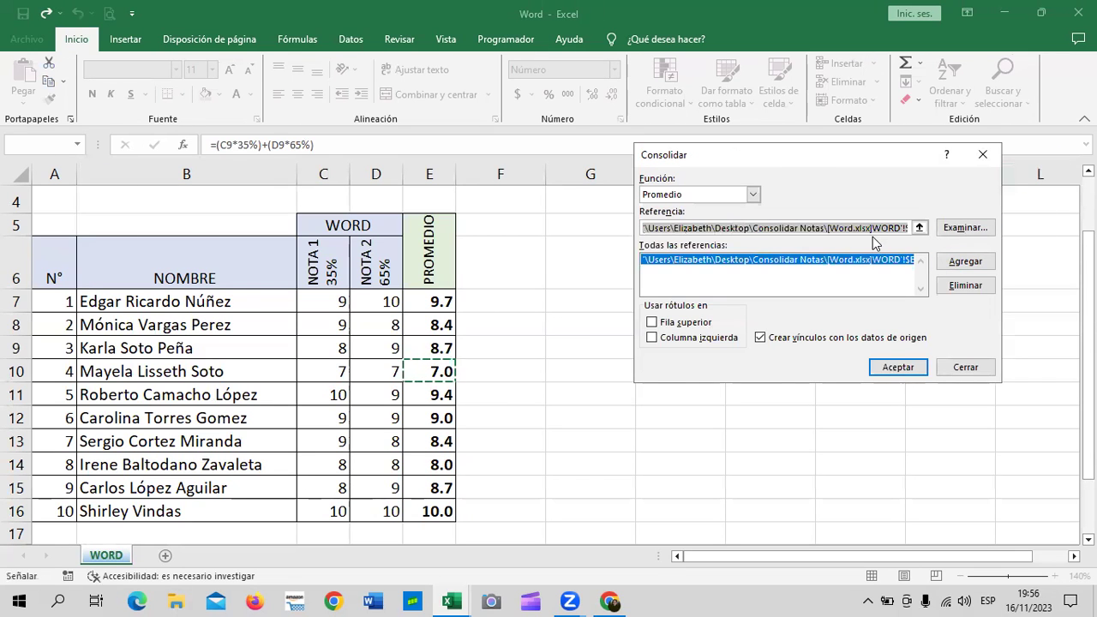
{"action": "key", "text": "Delete"}
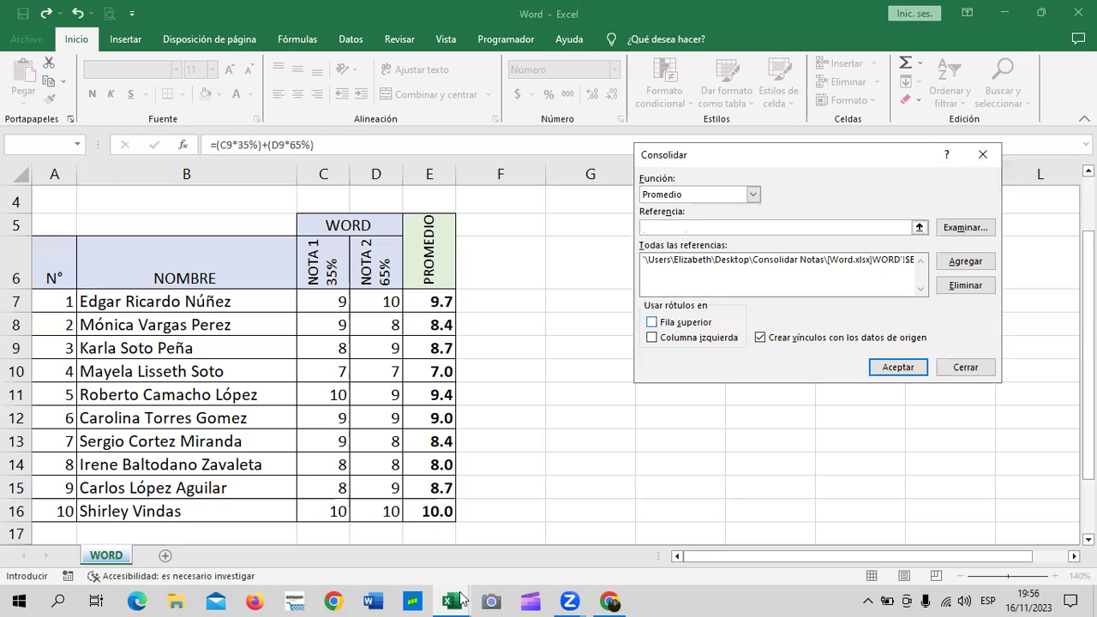
{"action": "mouse_move", "coordinate": [459, 600]}
{"action": "left_click", "coordinate": [748, 549]}
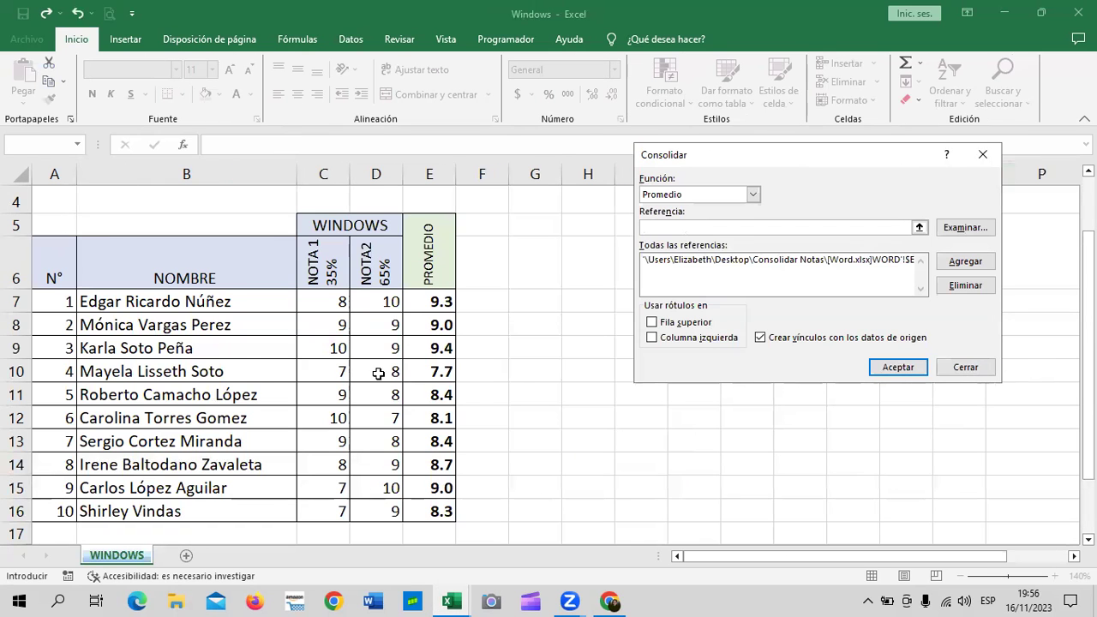
{"action": "left_click", "coordinate": [424, 371]}
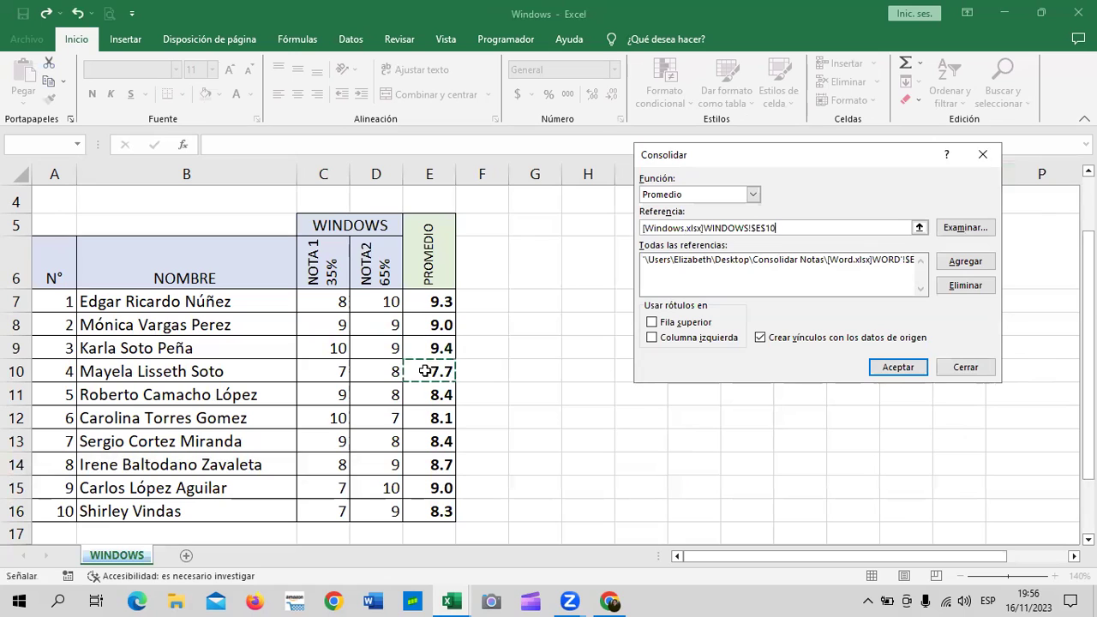
{"action": "left_click", "coordinate": [947, 262]}
{"action": "key", "text": "Delete"}
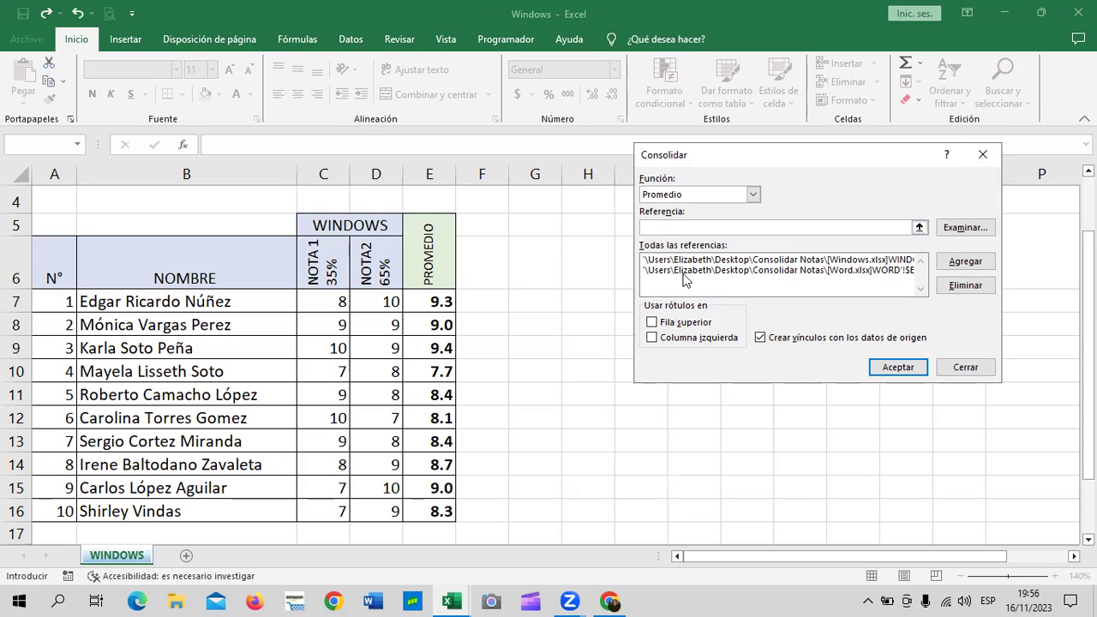
- Add E10 from the Internet and Excel workbooks, then confirm the four-source consolidation
{"action": "left_click", "coordinate": [919, 228]}
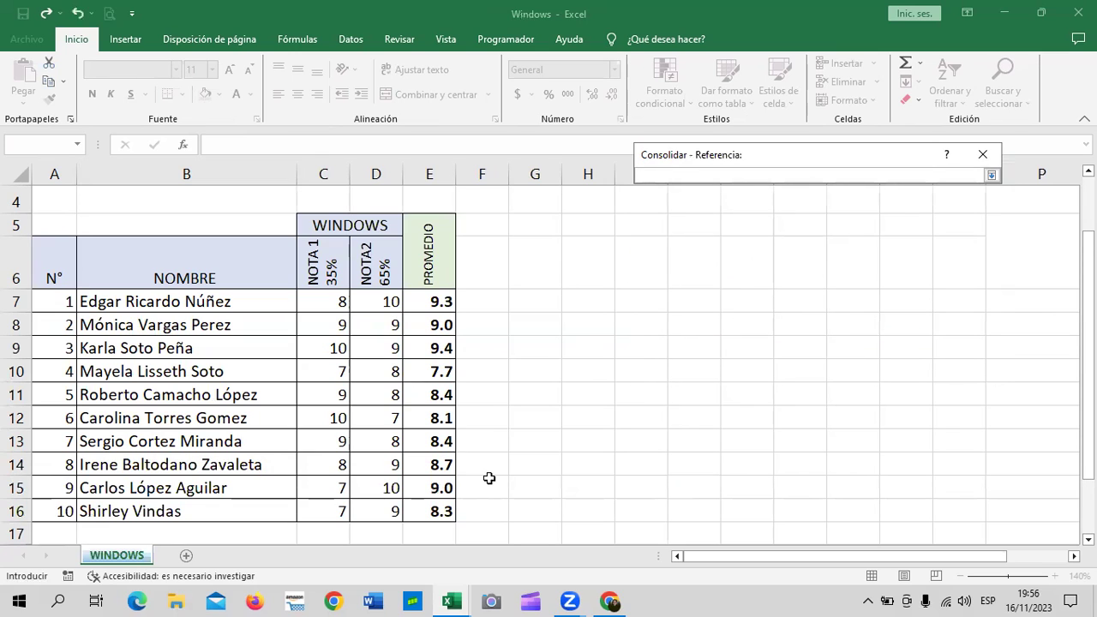
{"action": "mouse_move", "coordinate": [451, 597]}
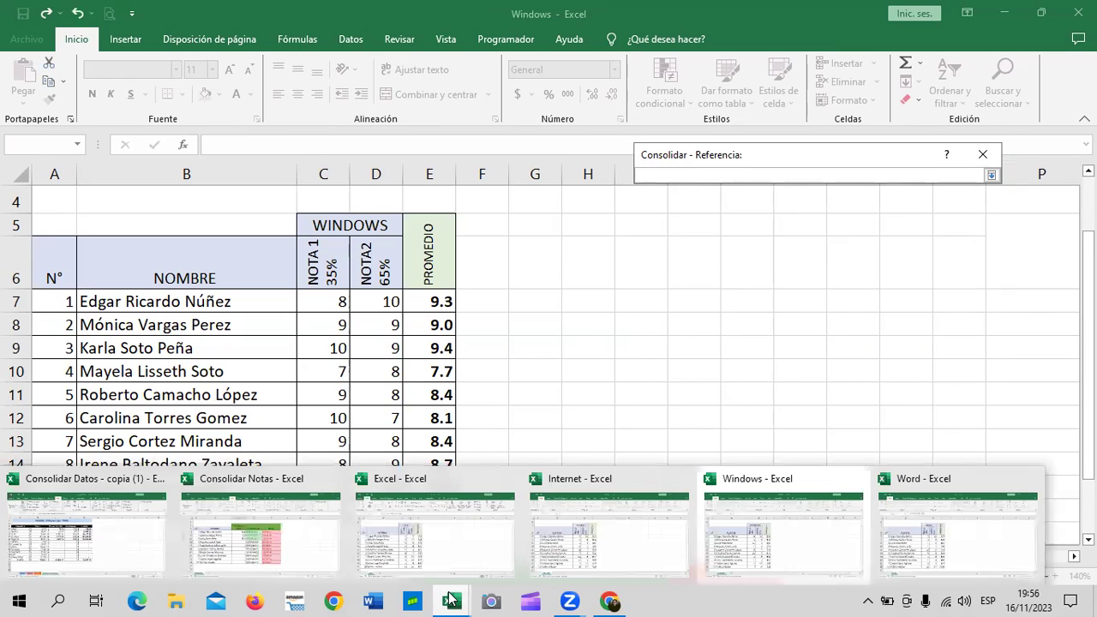
{"action": "mouse_move", "coordinate": [624, 534]}
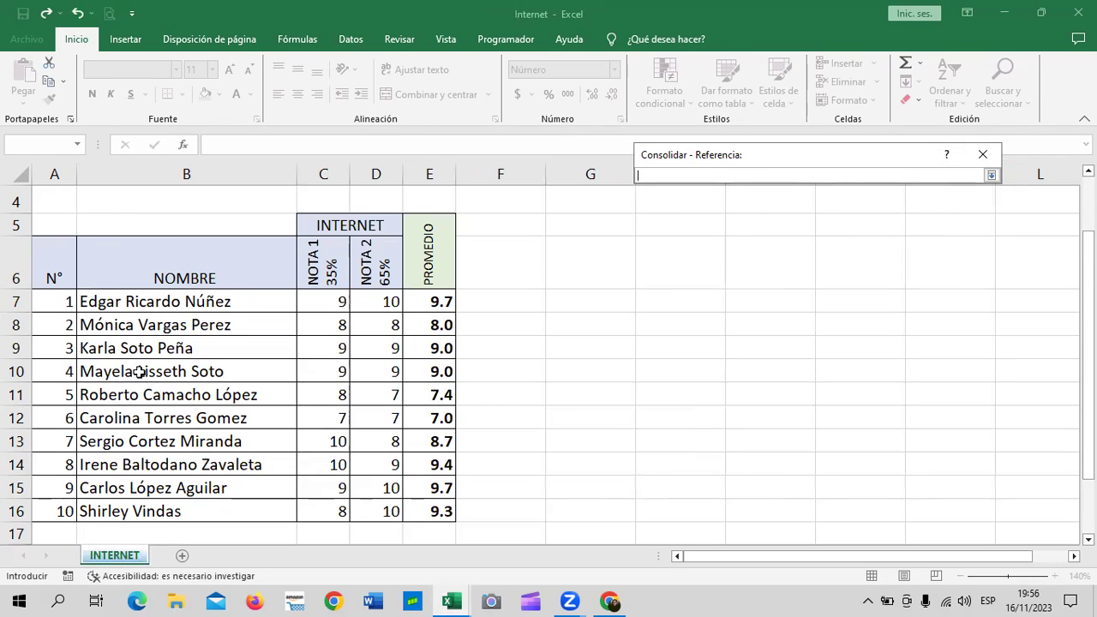
{"action": "left_click", "coordinate": [435, 368]}
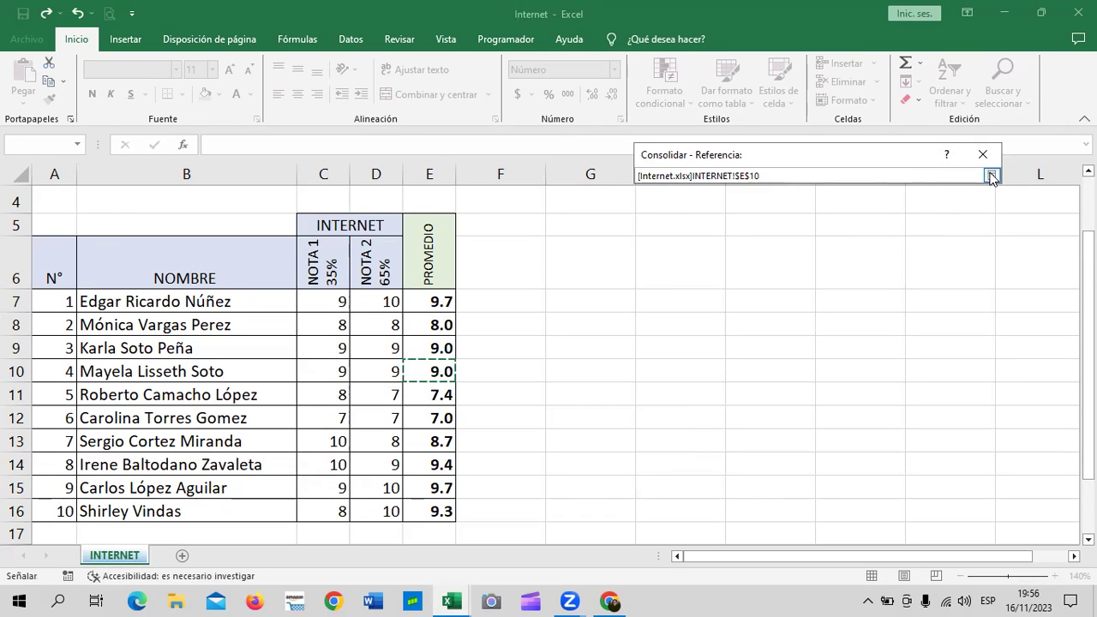
{"action": "left_click", "coordinate": [991, 175]}
{"action": "left_click", "coordinate": [1014, 261]}
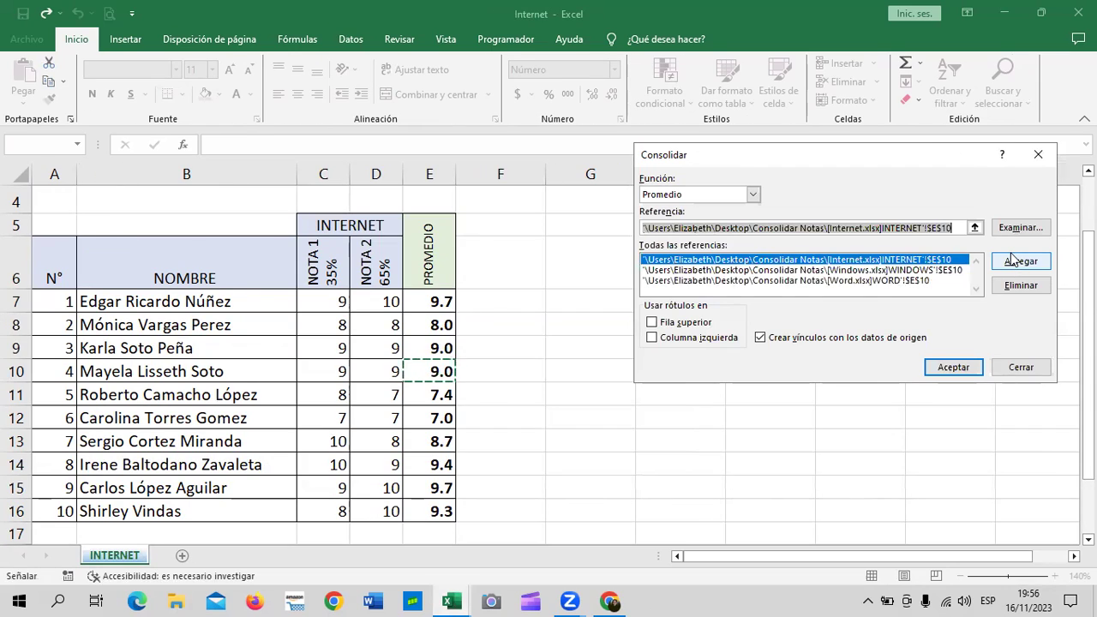
{"action": "key", "text": "Delete"}
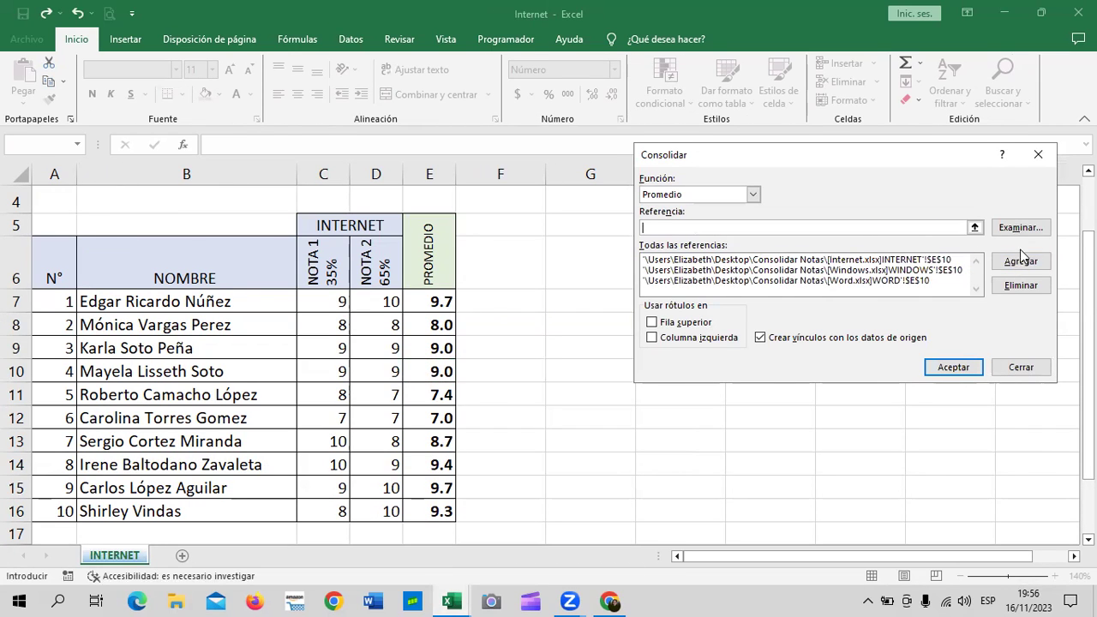
{"action": "left_click", "coordinate": [971, 228]}
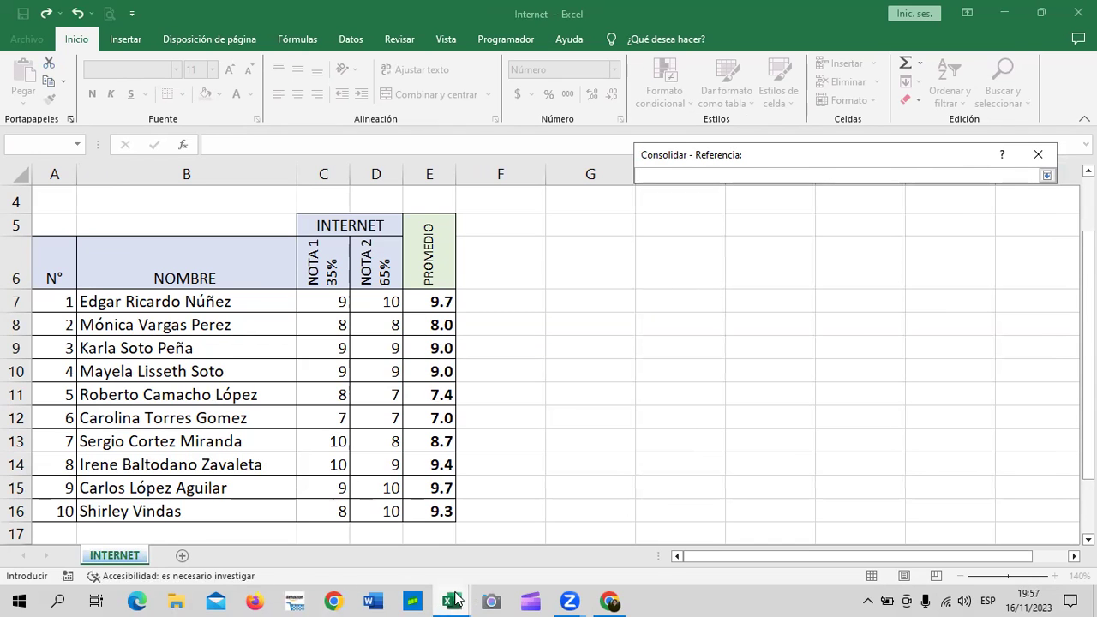
{"action": "mouse_move", "coordinate": [454, 601]}
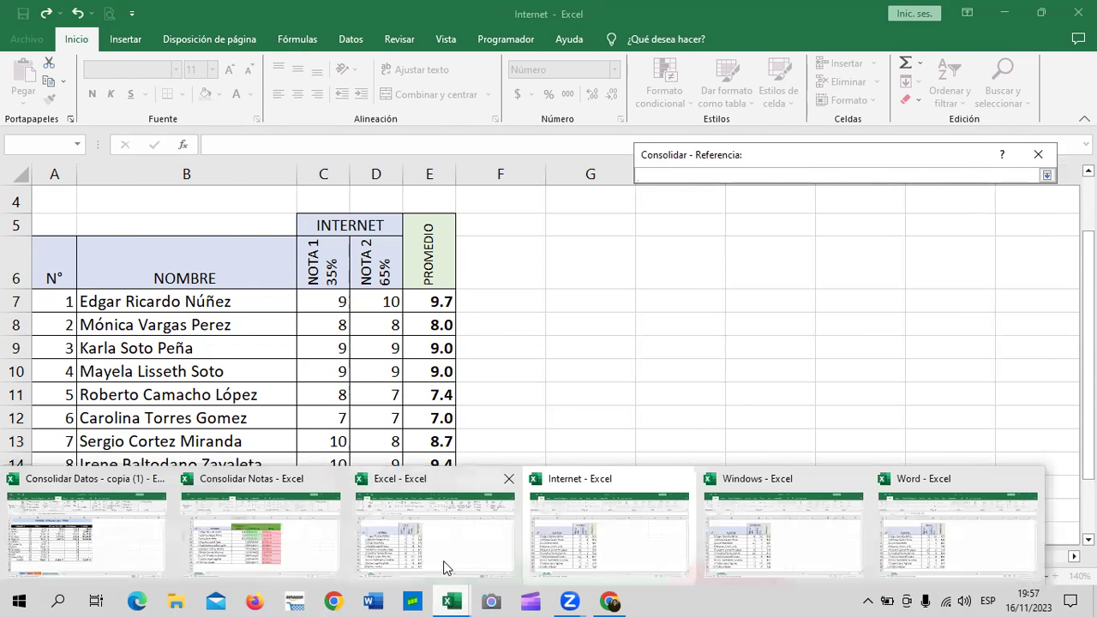
{"action": "left_click", "coordinate": [433, 527]}
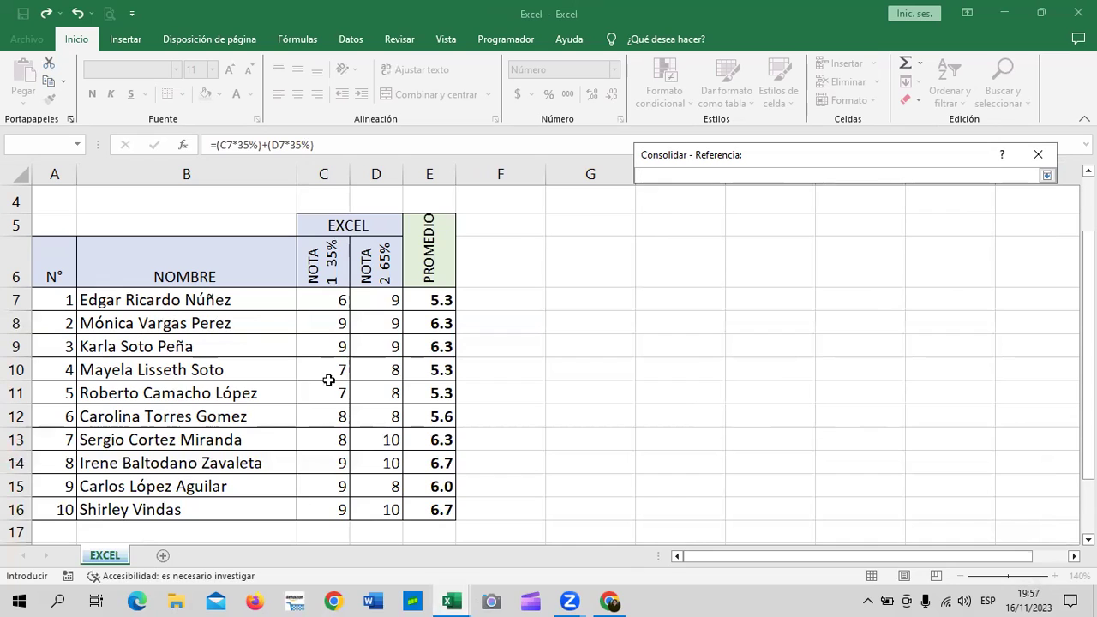
{"action": "left_click", "coordinate": [442, 370]}
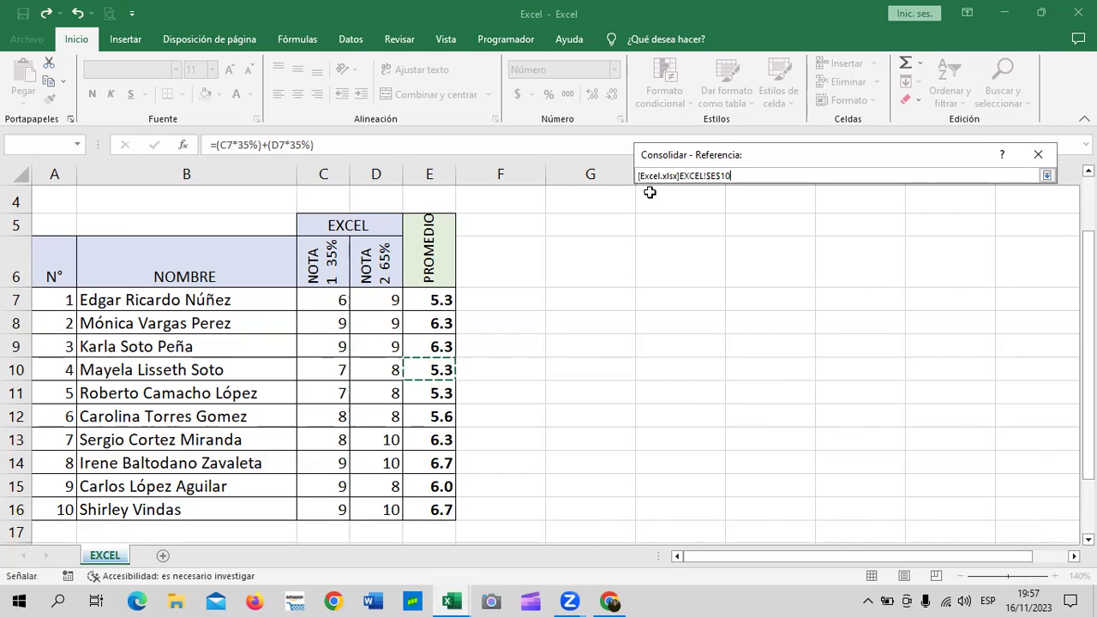
{"action": "left_click", "coordinate": [1047, 175]}
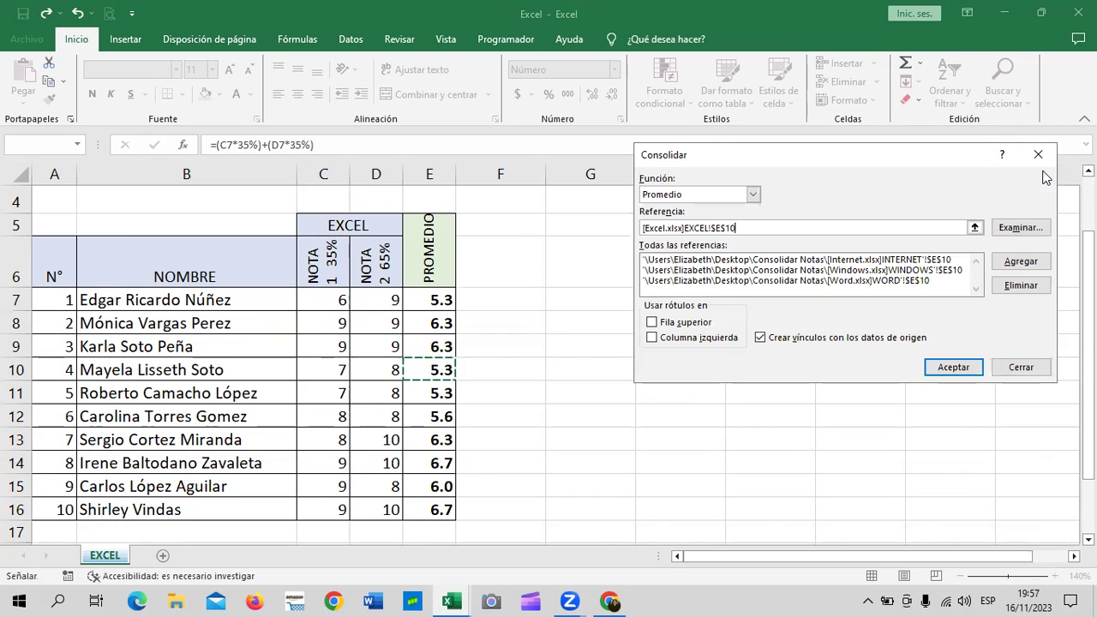
{"action": "left_click", "coordinate": [1019, 262]}
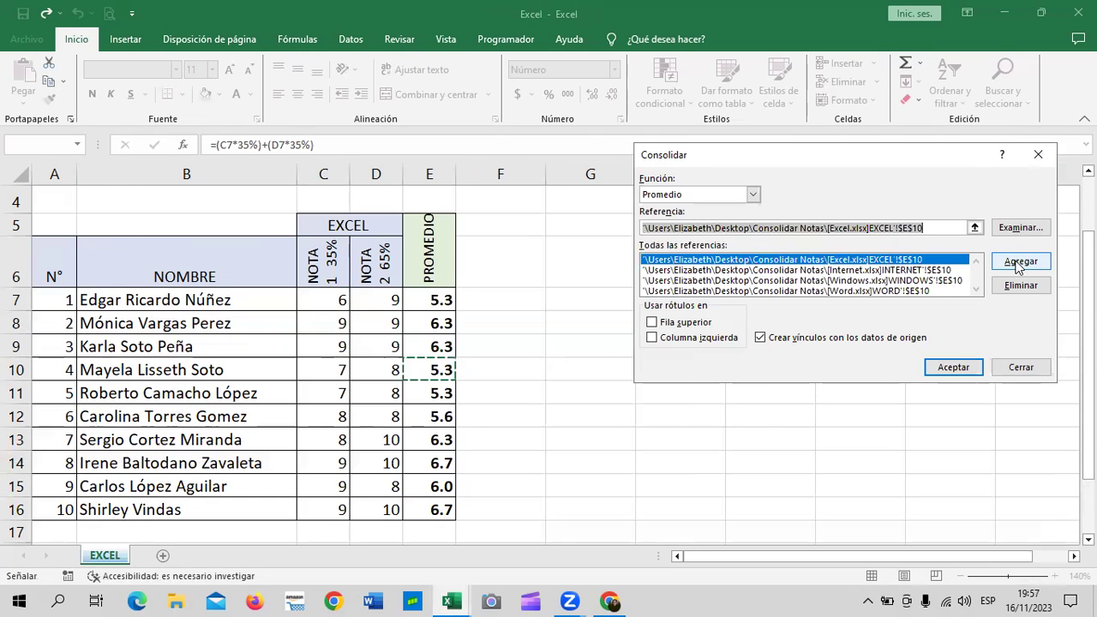
{"action": "left_click", "coordinate": [939, 367]}
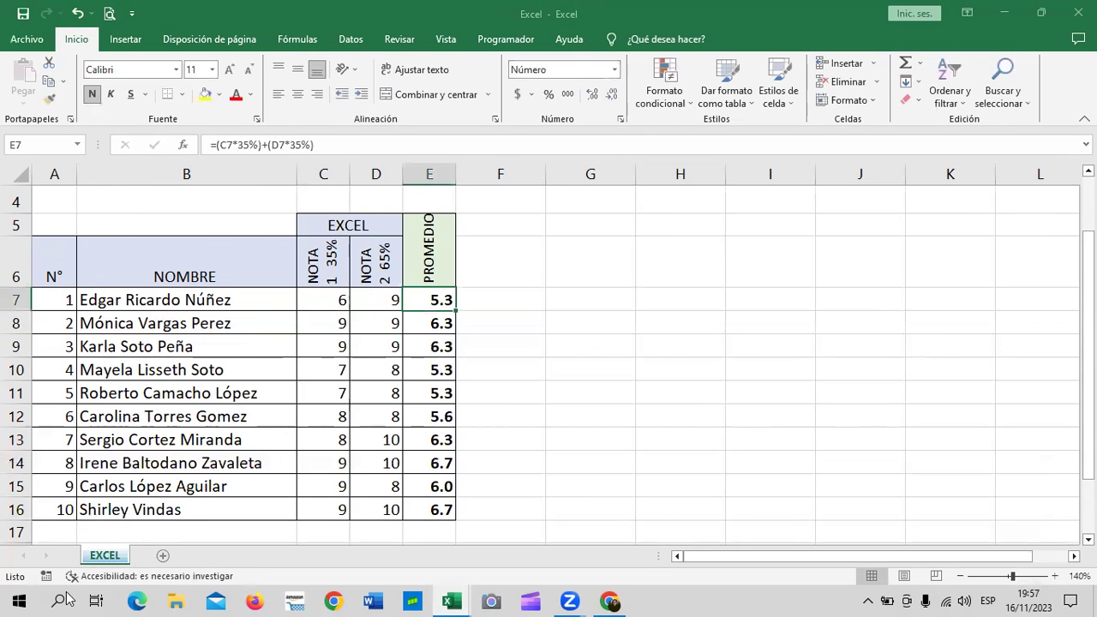
- Return to Consolidar Notas and check the scholarship formula in E26
{"action": "mouse_move", "coordinate": [452, 600]}
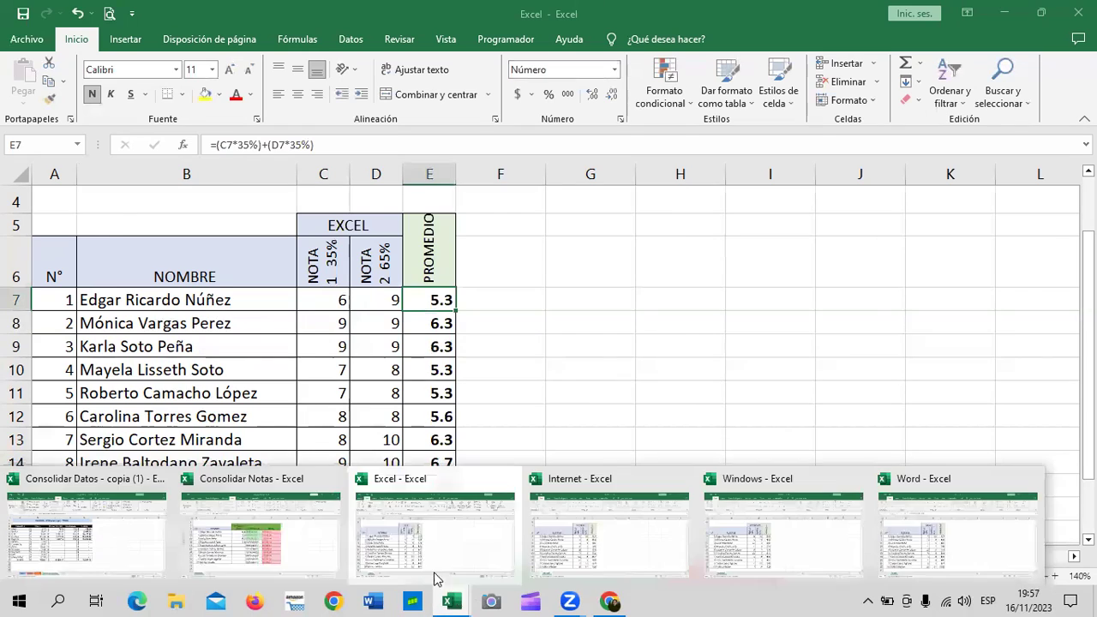
{"action": "left_click", "coordinate": [257, 527]}
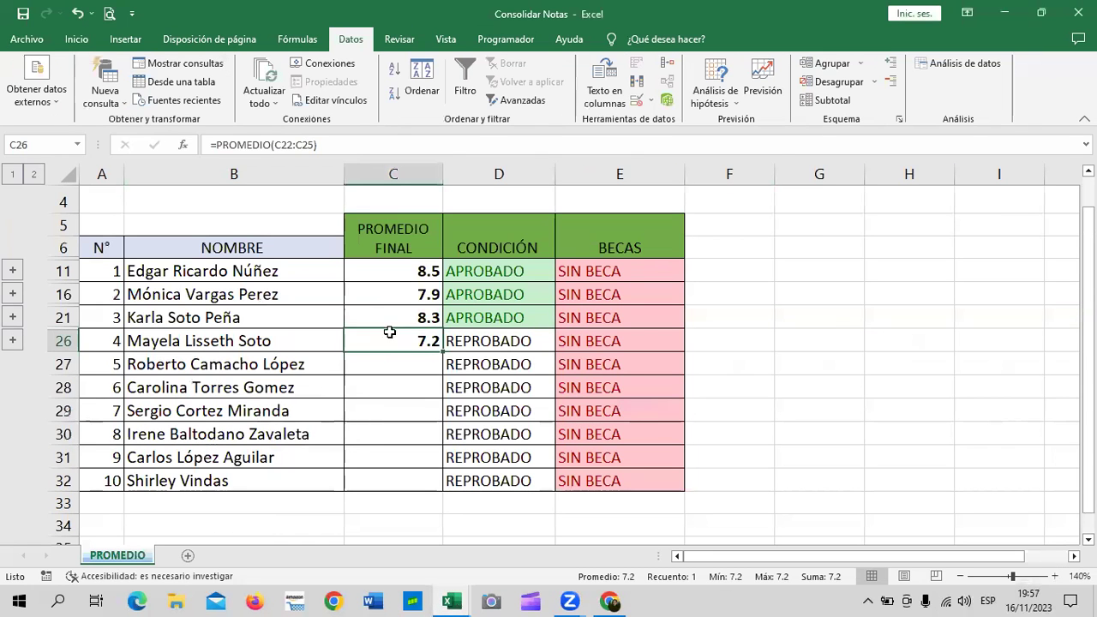
{"action": "left_click", "coordinate": [612, 342]}
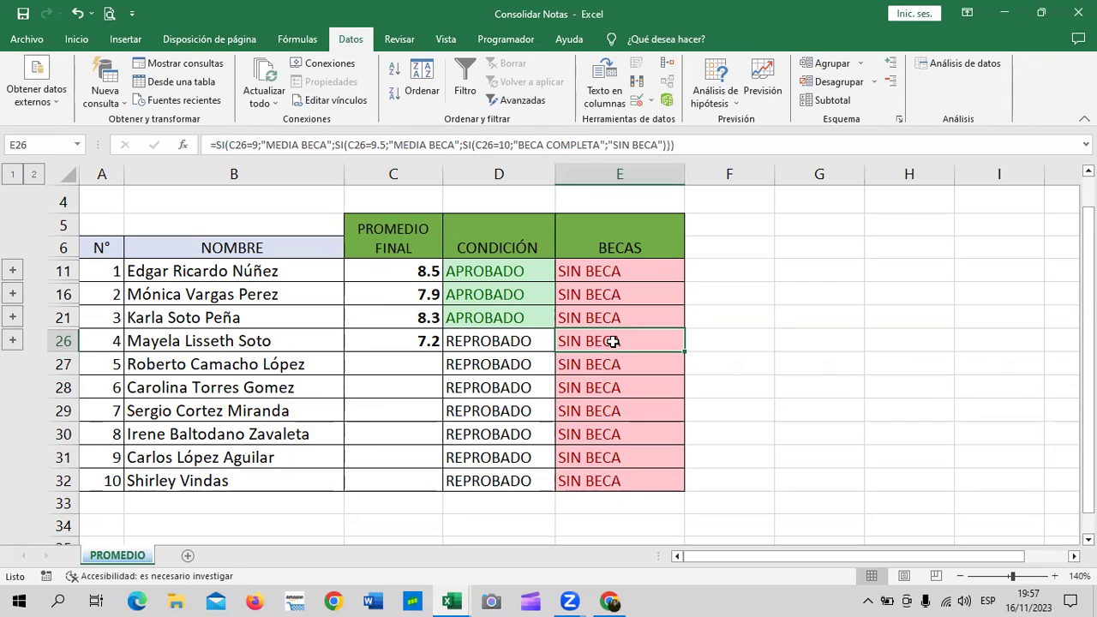
- Enter a test grade of 9 in C27, then delete it
{"action": "left_click", "coordinate": [406, 364]}
{"action": "type", "text": "9"}
{"action": "key", "text": "Return"}
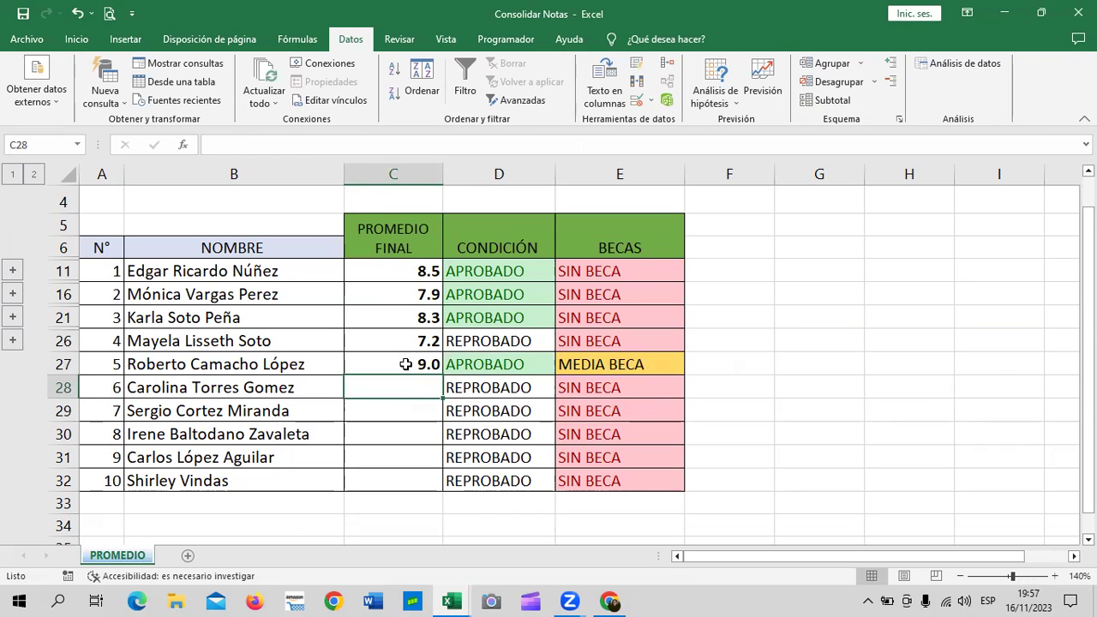
{"action": "left_click", "coordinate": [406, 364]}
{"action": "key", "text": "Delete"}
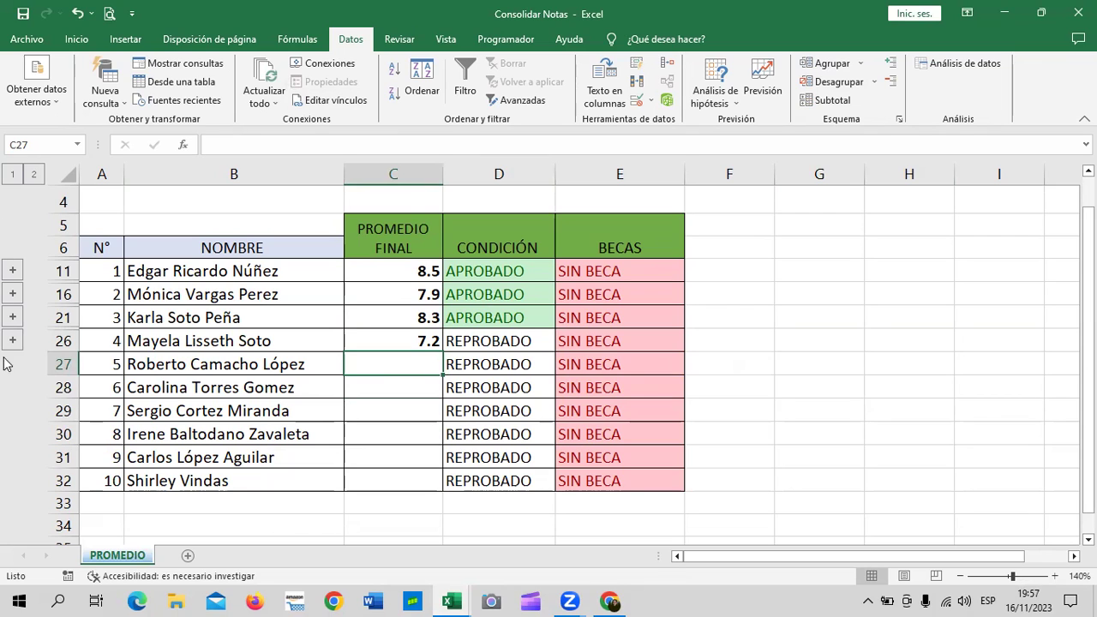
{"action": "left_click", "coordinate": [34, 175]}
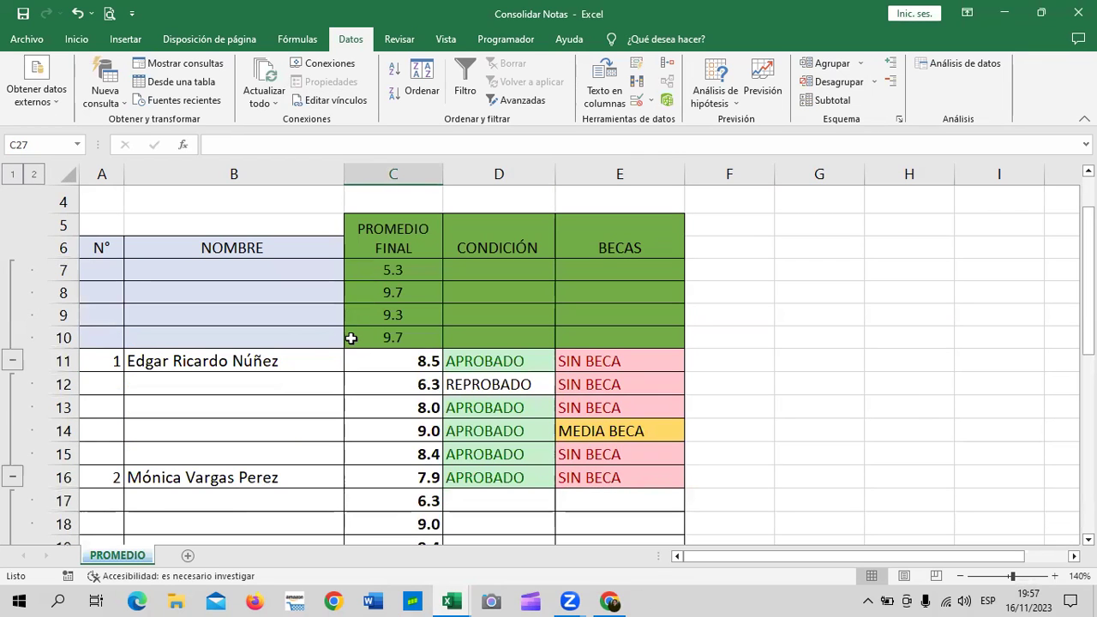
{"action": "scroll", "coordinate": [351, 335], "scroll_direction": "down", "scroll_amount": 1}
{"action": "scroll", "coordinate": [351, 336], "scroll_direction": "down", "scroll_amount": 2}
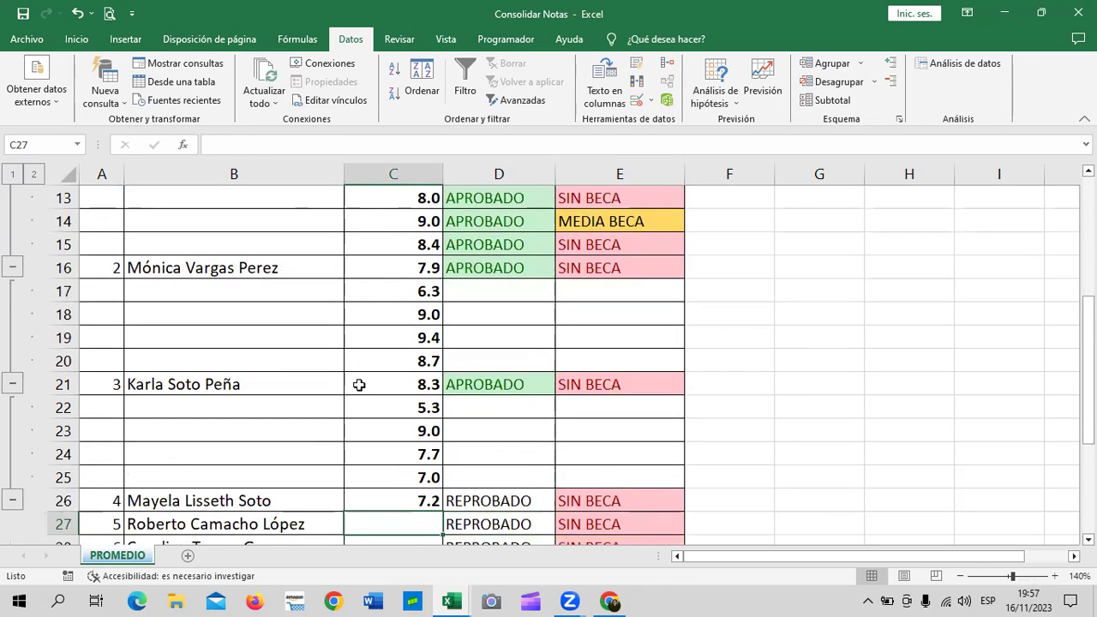
{"action": "scroll", "coordinate": [360, 383], "scroll_direction": "down", "scroll_amount": 1}
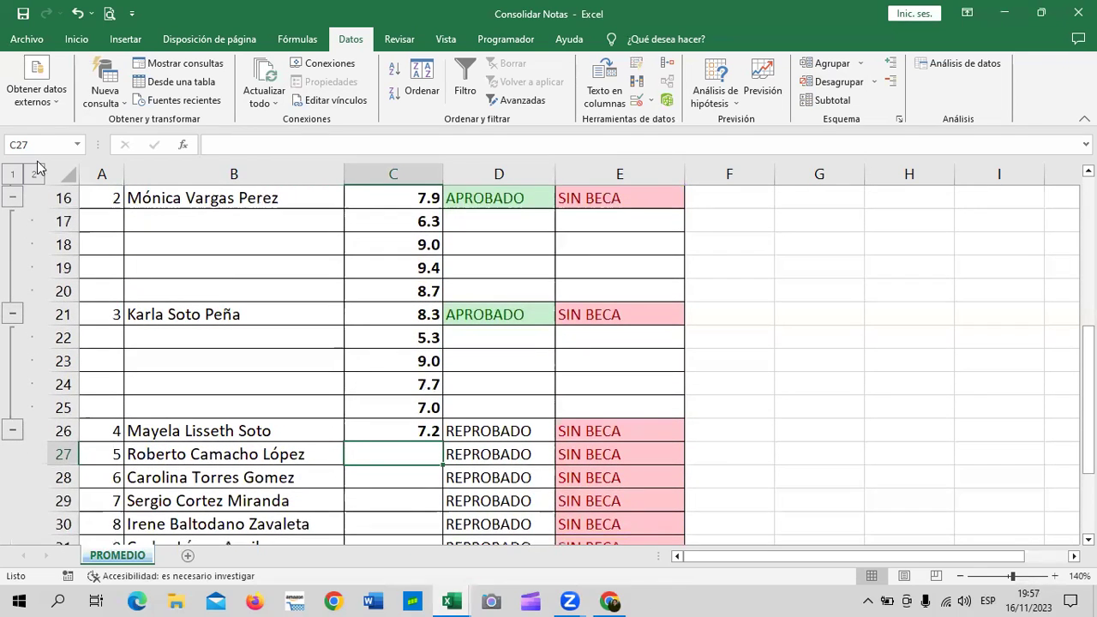
{"action": "left_click", "coordinate": [13, 176]}
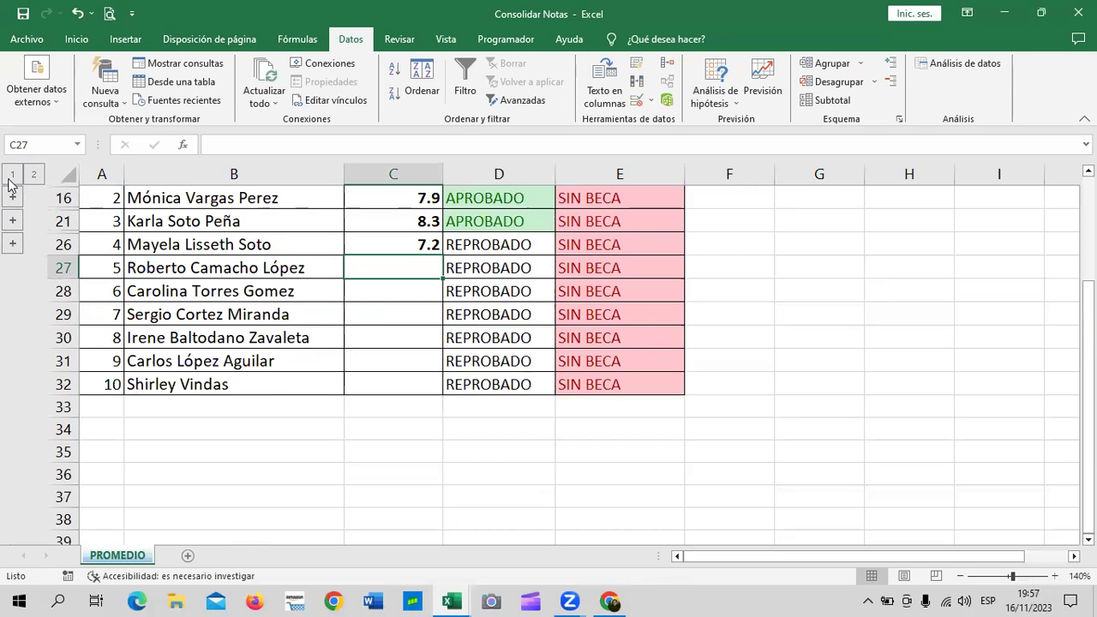
{"action": "scroll", "coordinate": [454, 424], "scroll_direction": "up", "scroll_amount": 1}
{"action": "scroll", "coordinate": [454, 424], "scroll_direction": "up", "scroll_amount": 1}
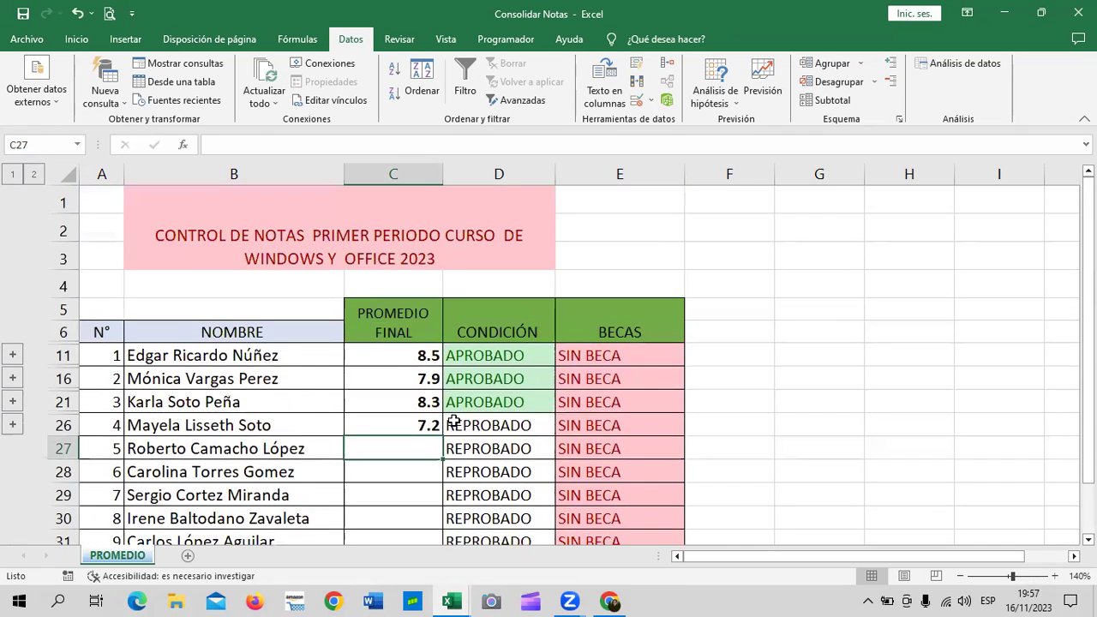
{"action": "scroll", "coordinate": [454, 420], "scroll_direction": "down", "scroll_amount": 1}
{"action": "scroll", "coordinate": [455, 418], "scroll_direction": "down", "scroll_amount": 1}
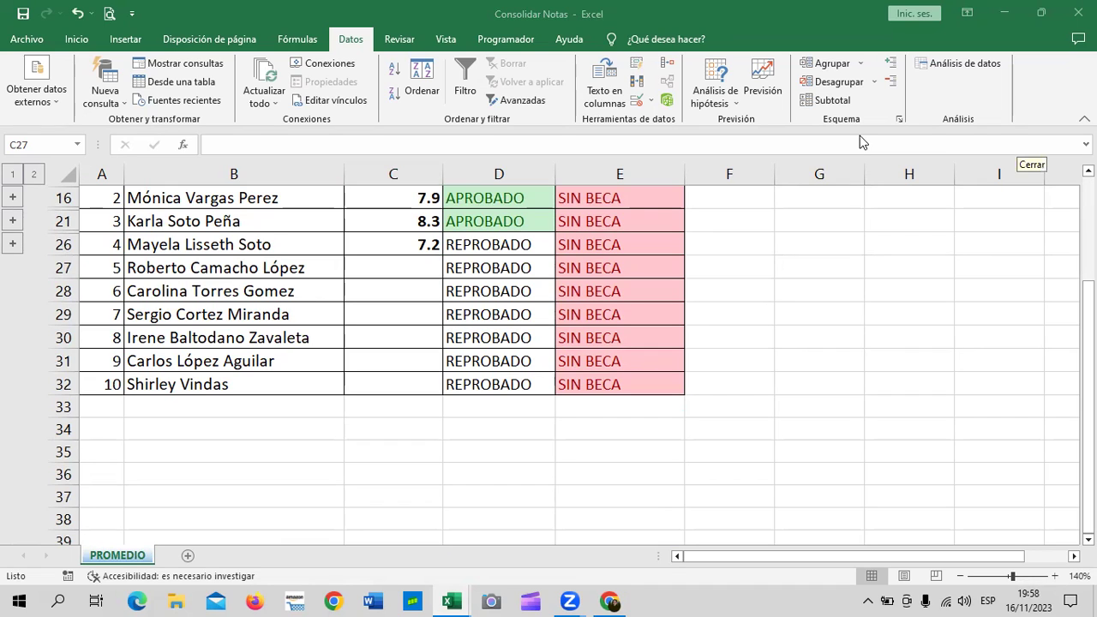
{"action": "scroll", "coordinate": [708, 323], "scroll_direction": "up", "scroll_amount": 3}
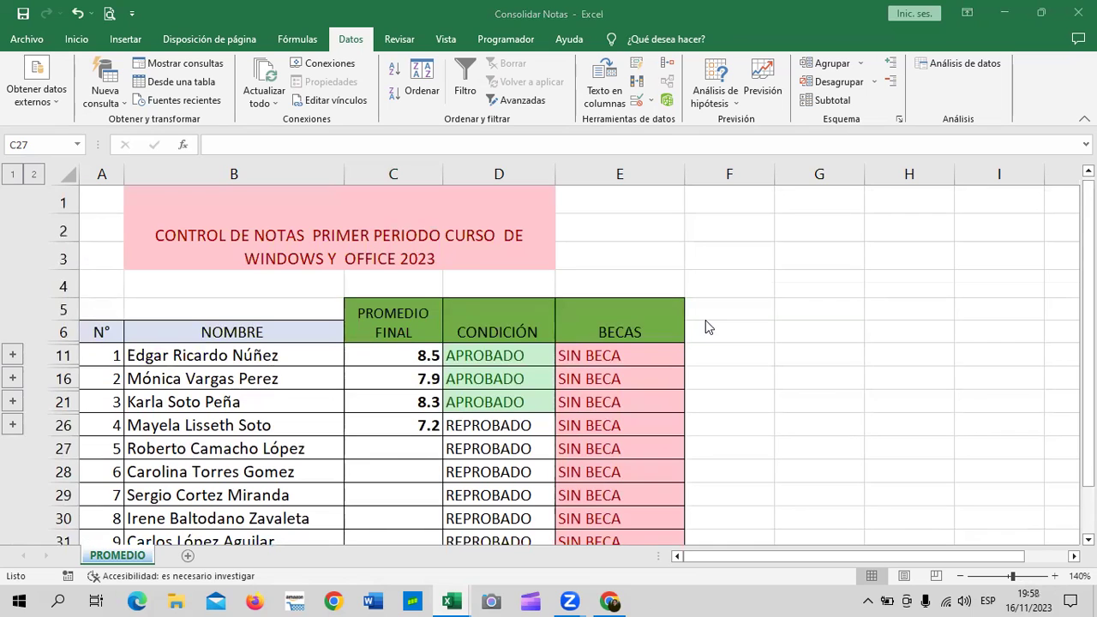
{"action": "left_click", "coordinate": [598, 354]}
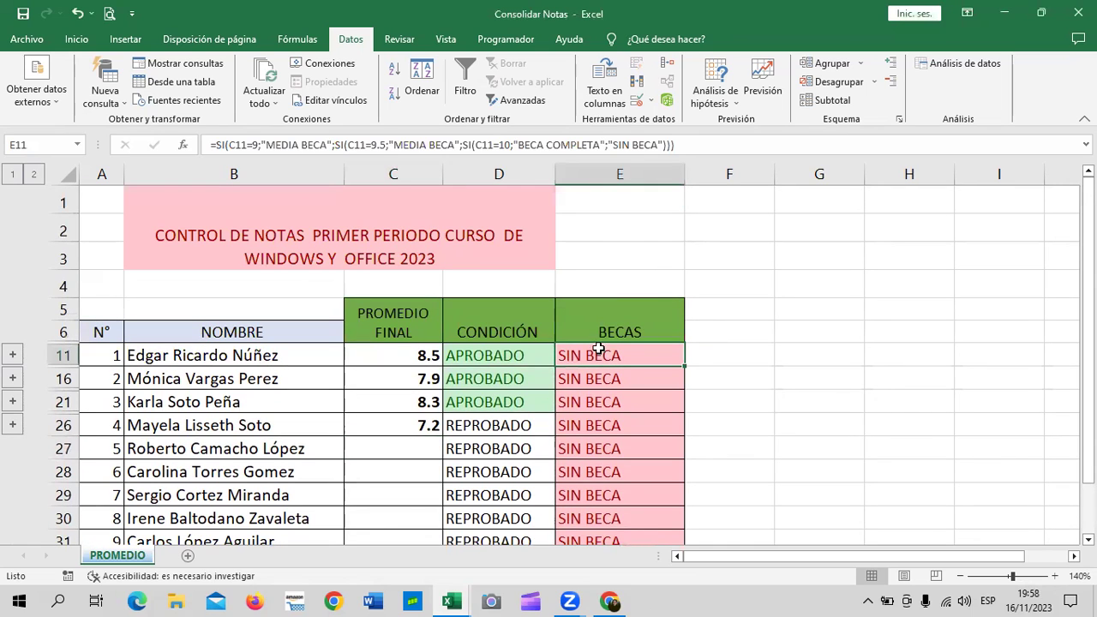
{"action": "left_click", "coordinate": [743, 146]}
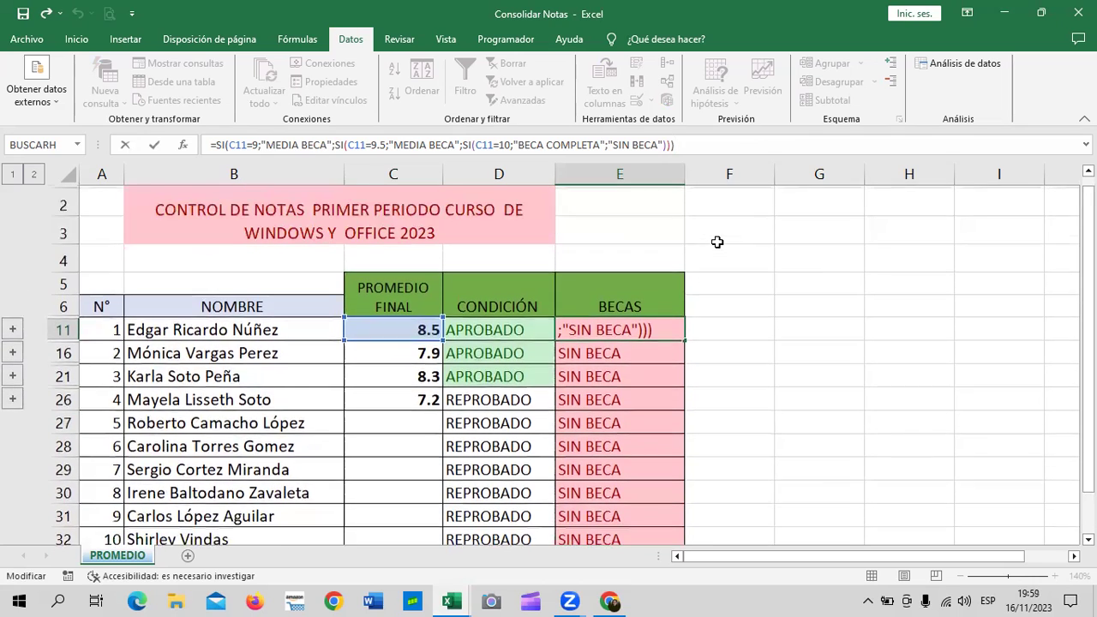
{"action": "key", "text": "Return"}
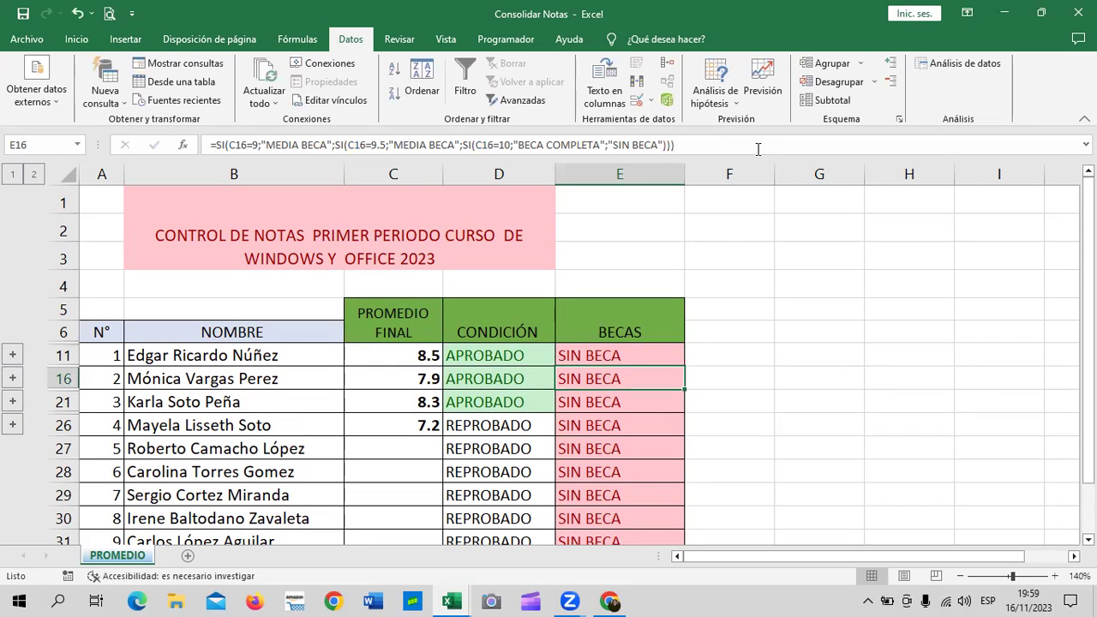
{"action": "scroll", "coordinate": [583, 344], "scroll_direction": "down", "scroll_amount": 2}
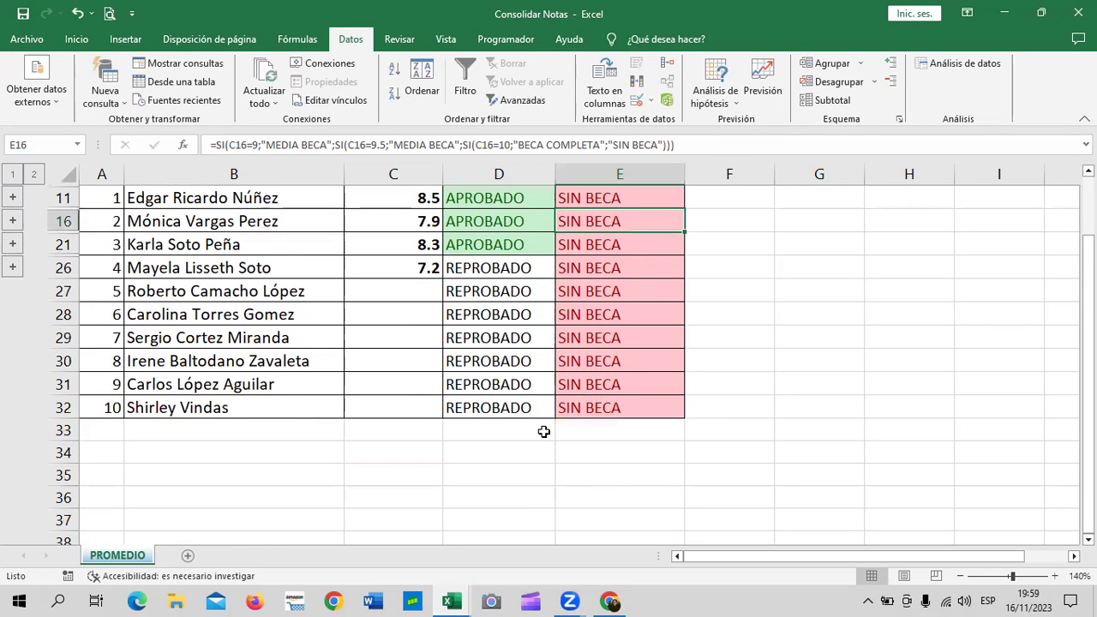
{"action": "scroll", "coordinate": [544, 432], "scroll_direction": "up", "scroll_amount": 2}
{"action": "left_click", "coordinate": [283, 144]}
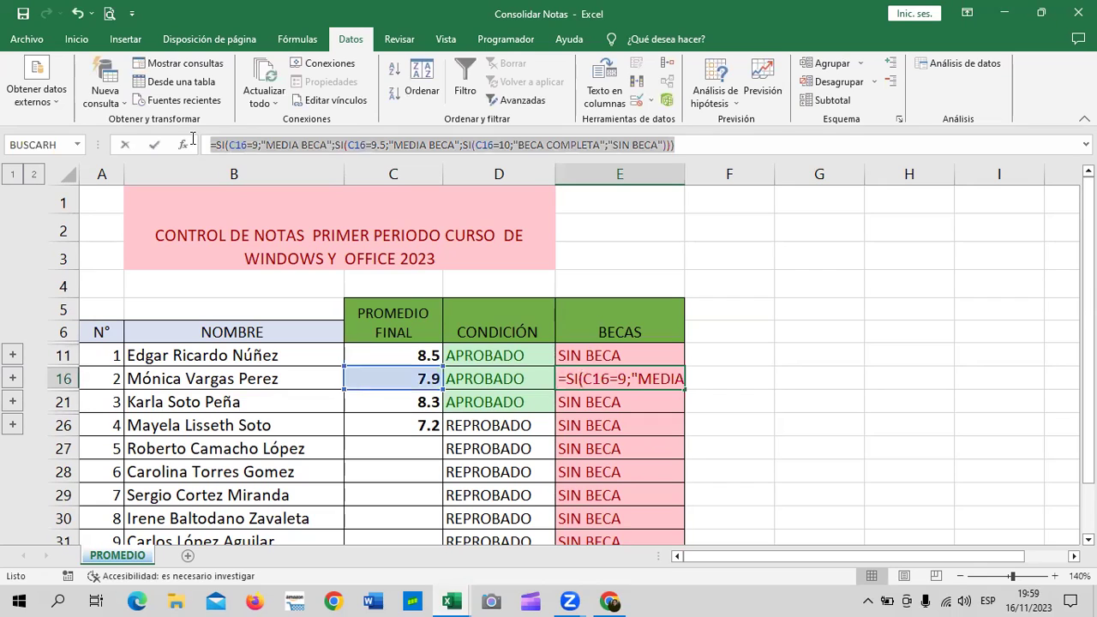
{"action": "triple_click", "coordinate": [283, 143]}
{"action": "right_click", "coordinate": [347, 144]}
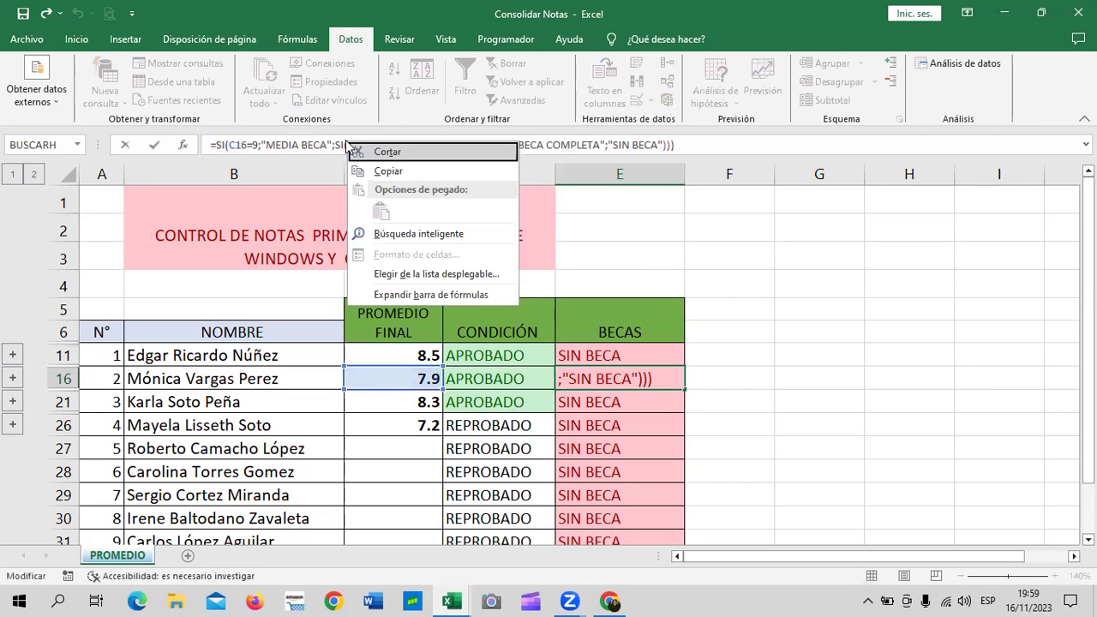
{"action": "left_click", "coordinate": [387, 172]}
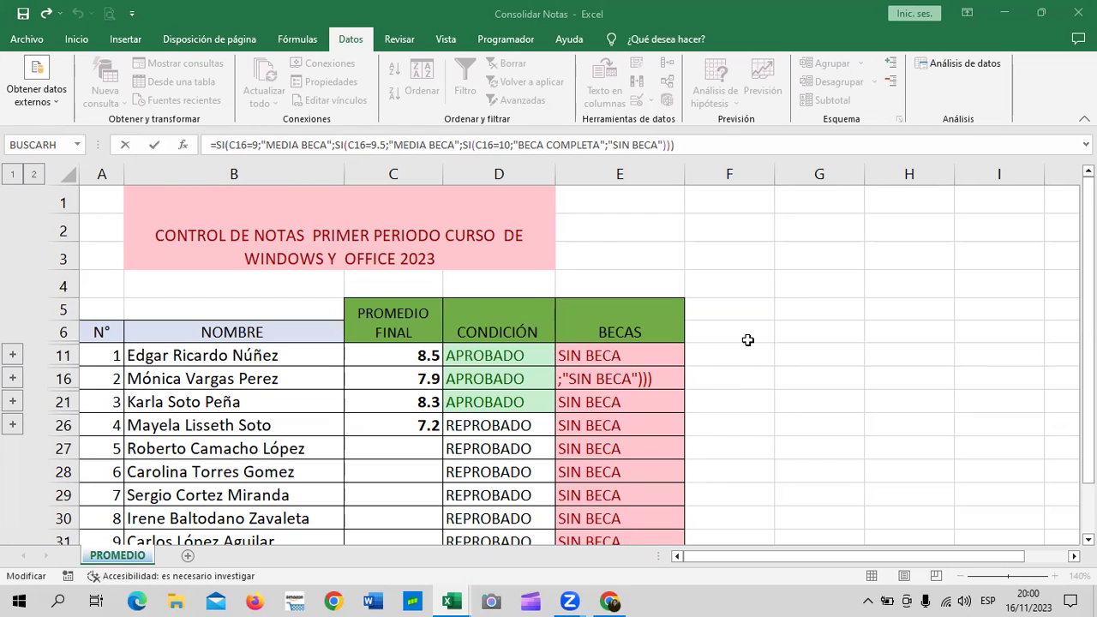
{"action": "key", "text": "shift+Home"}
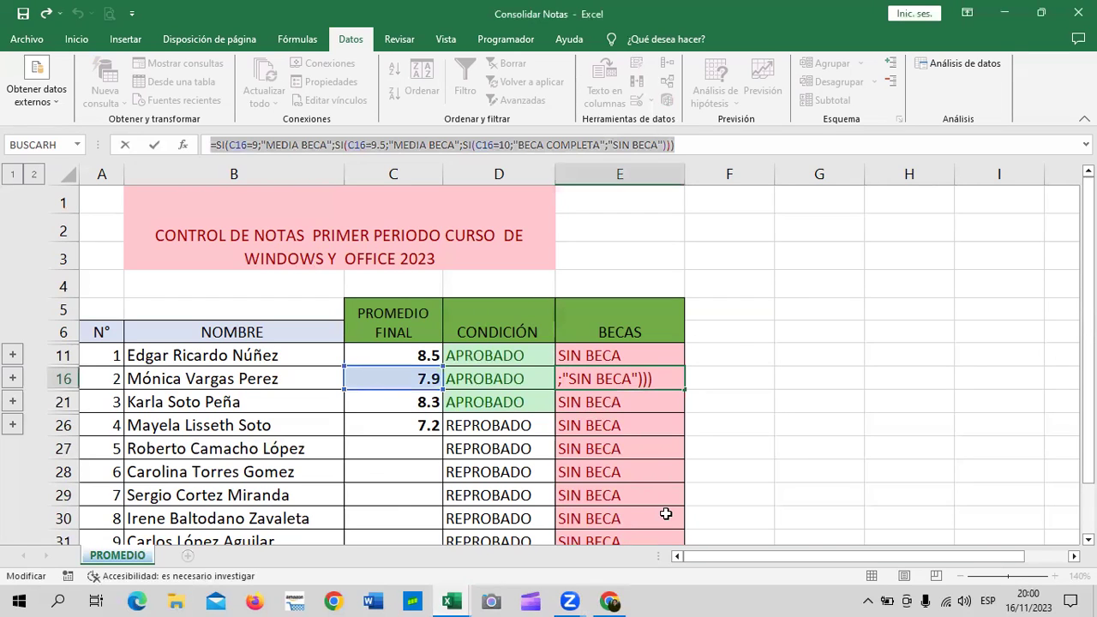
{"action": "type", "text": "="}
{"action": "left_click", "coordinate": [602, 358]}
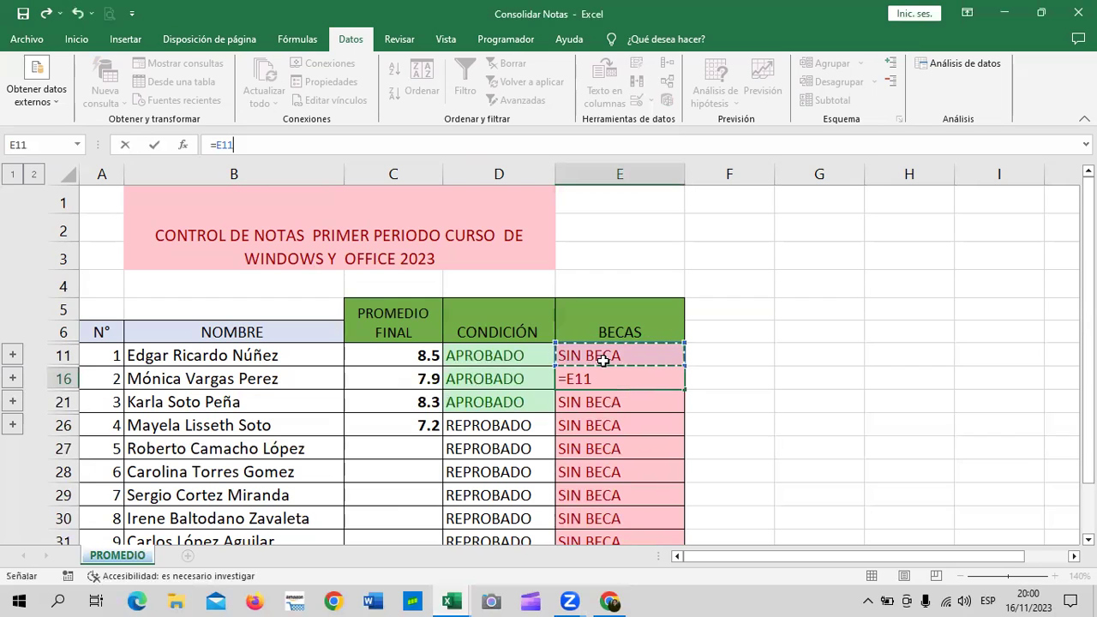
{"action": "key", "text": "Escape"}
{"action": "key", "text": "Down"}
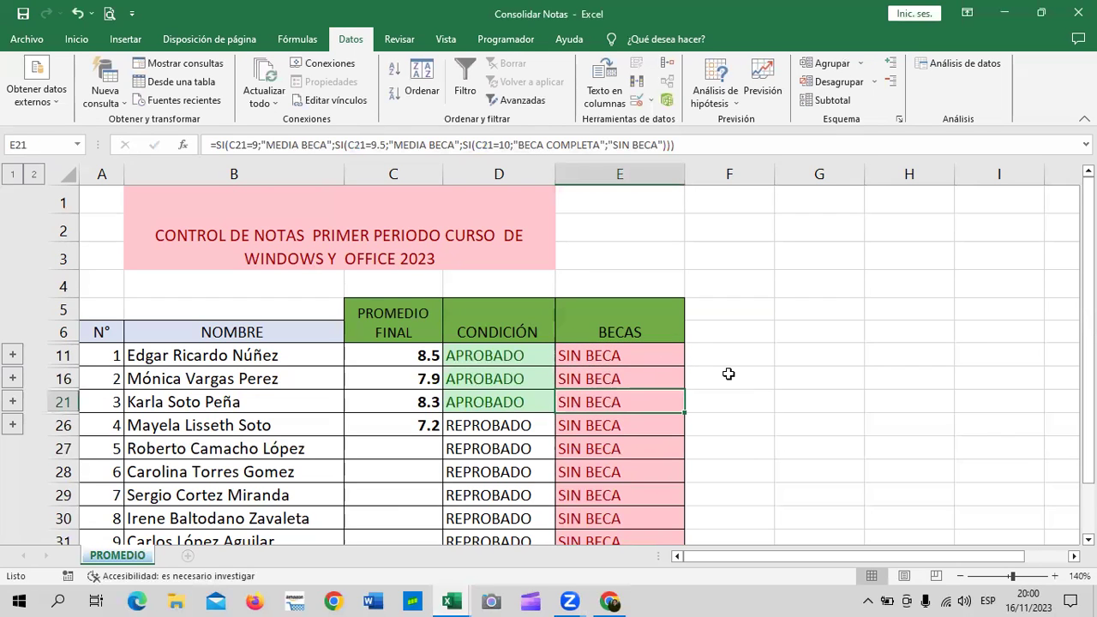